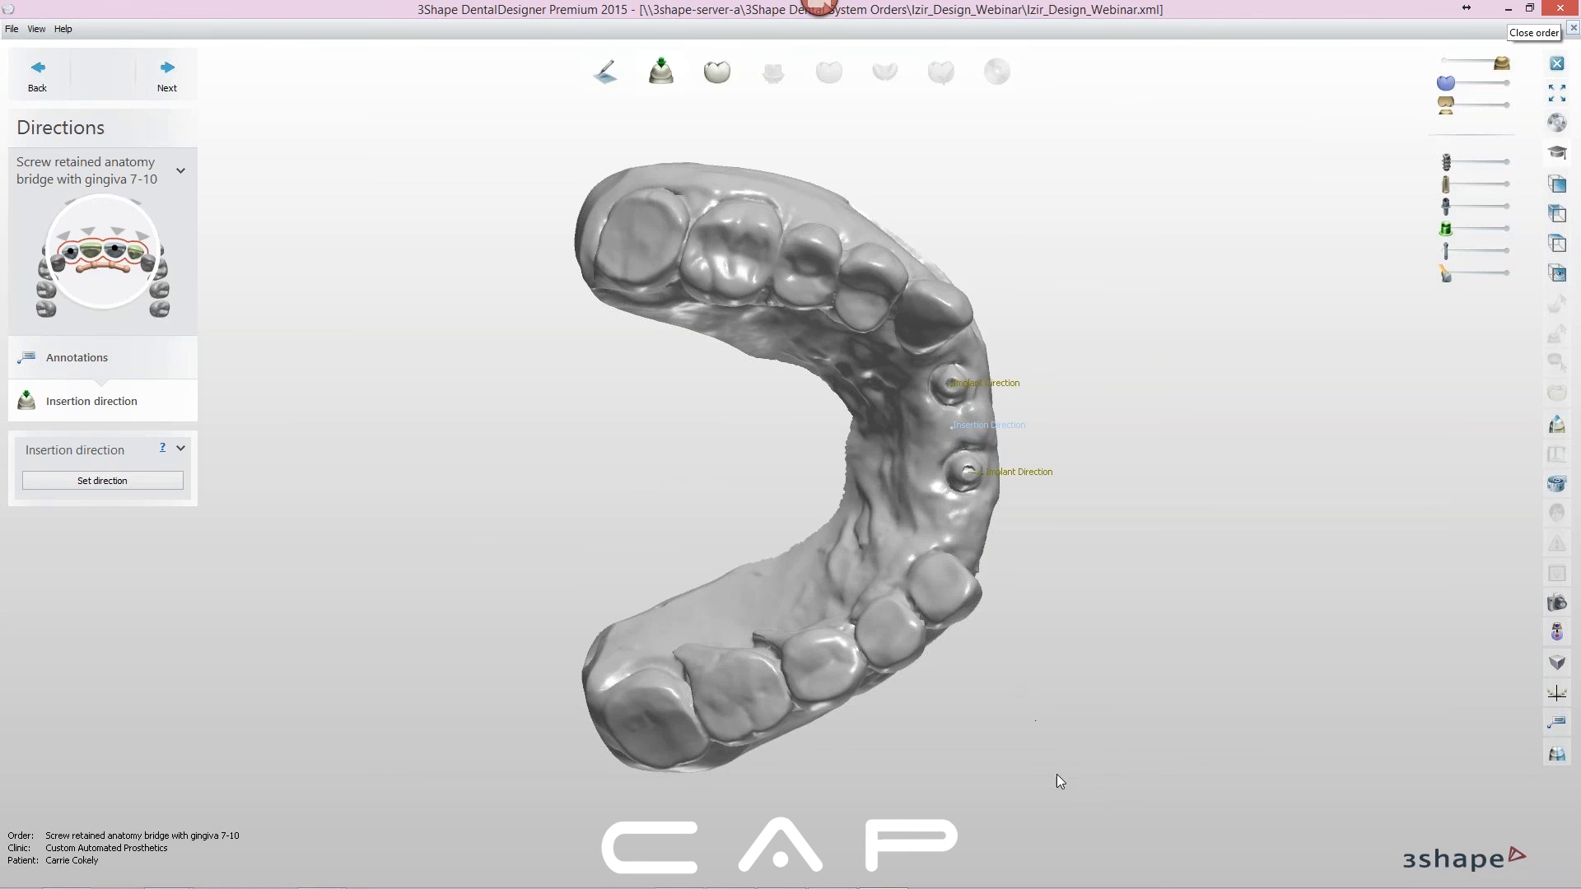
# Clear the existing annotations, re-mark Abutment 7 and Abutment 9 on the gum at their implants, and continue to the insertion direction
pyautogui.moveTo(1084, 778); pyautogui.dragTo(862, 584, button='right')
pyautogui.scroll(3, 862, 585)
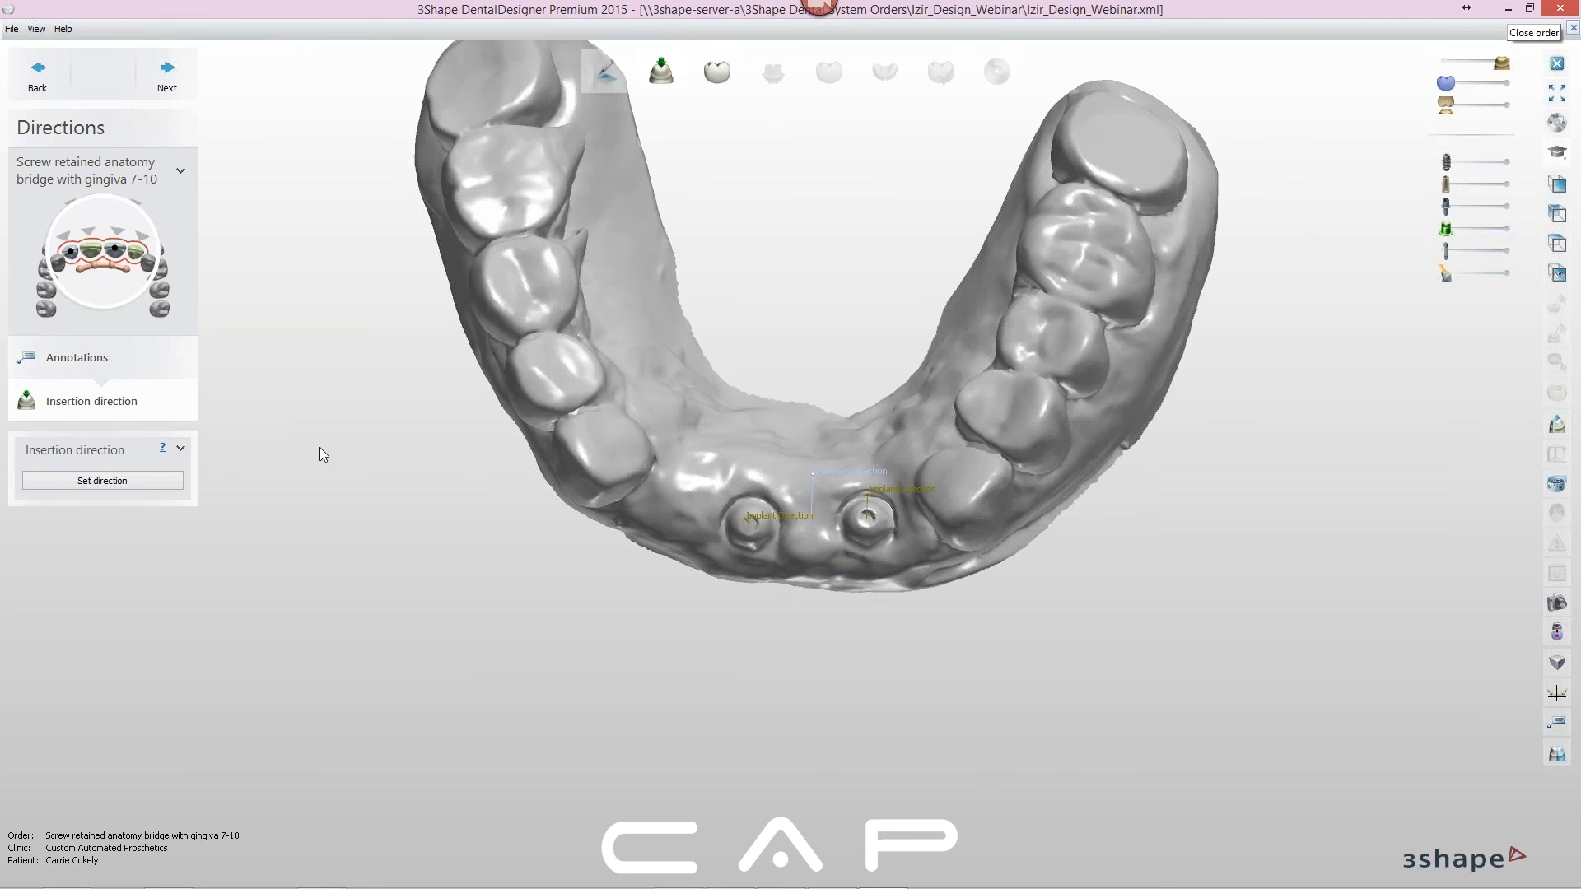
pyautogui.click(97, 359)
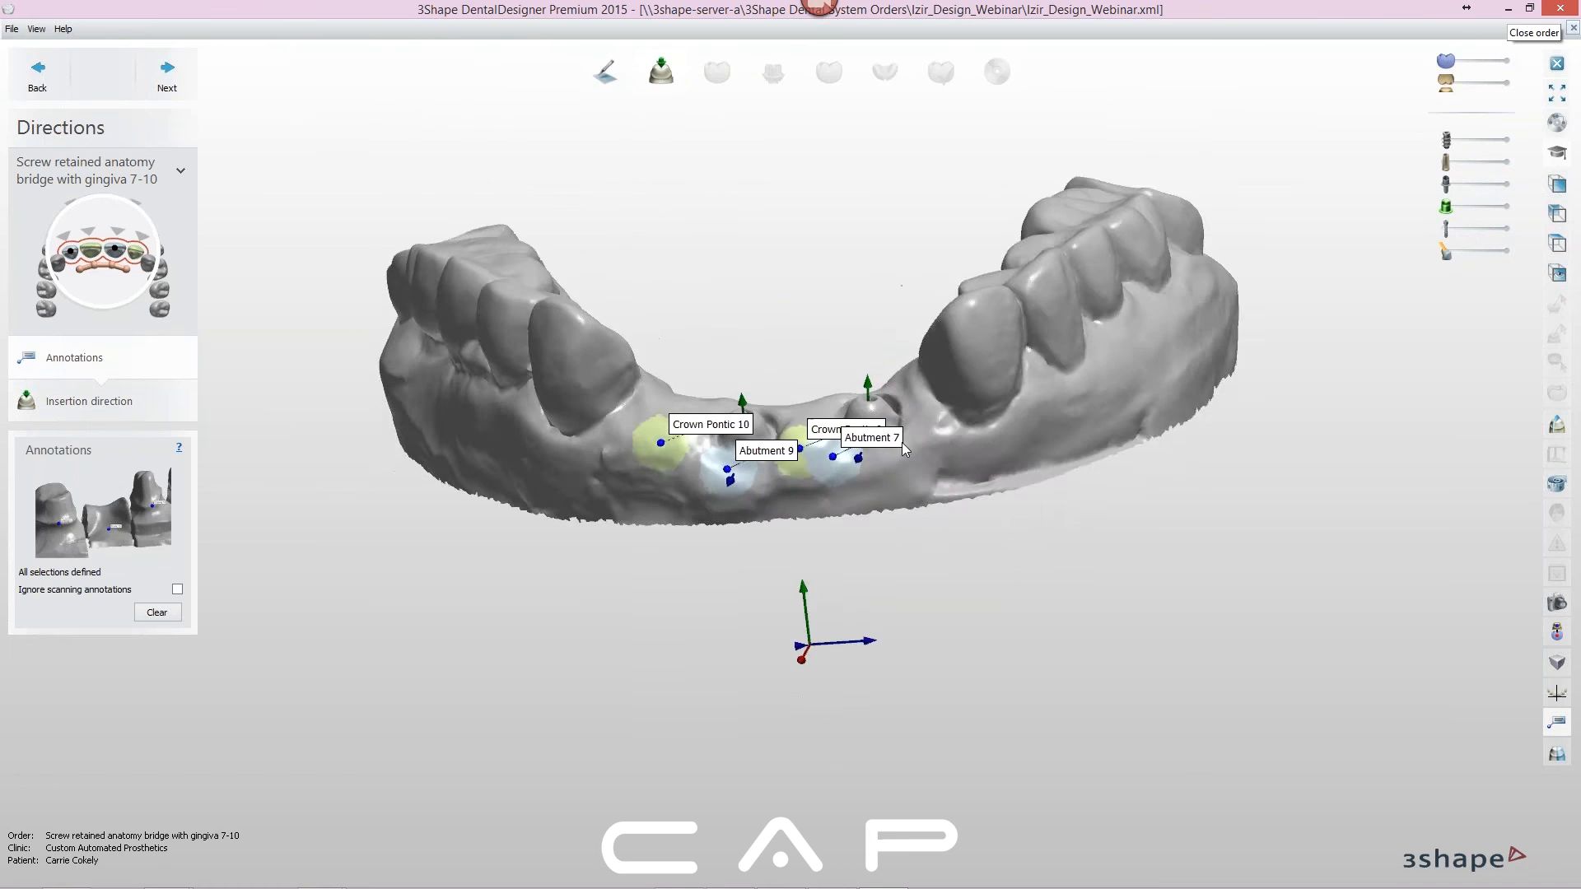
pyautogui.click(157, 612)
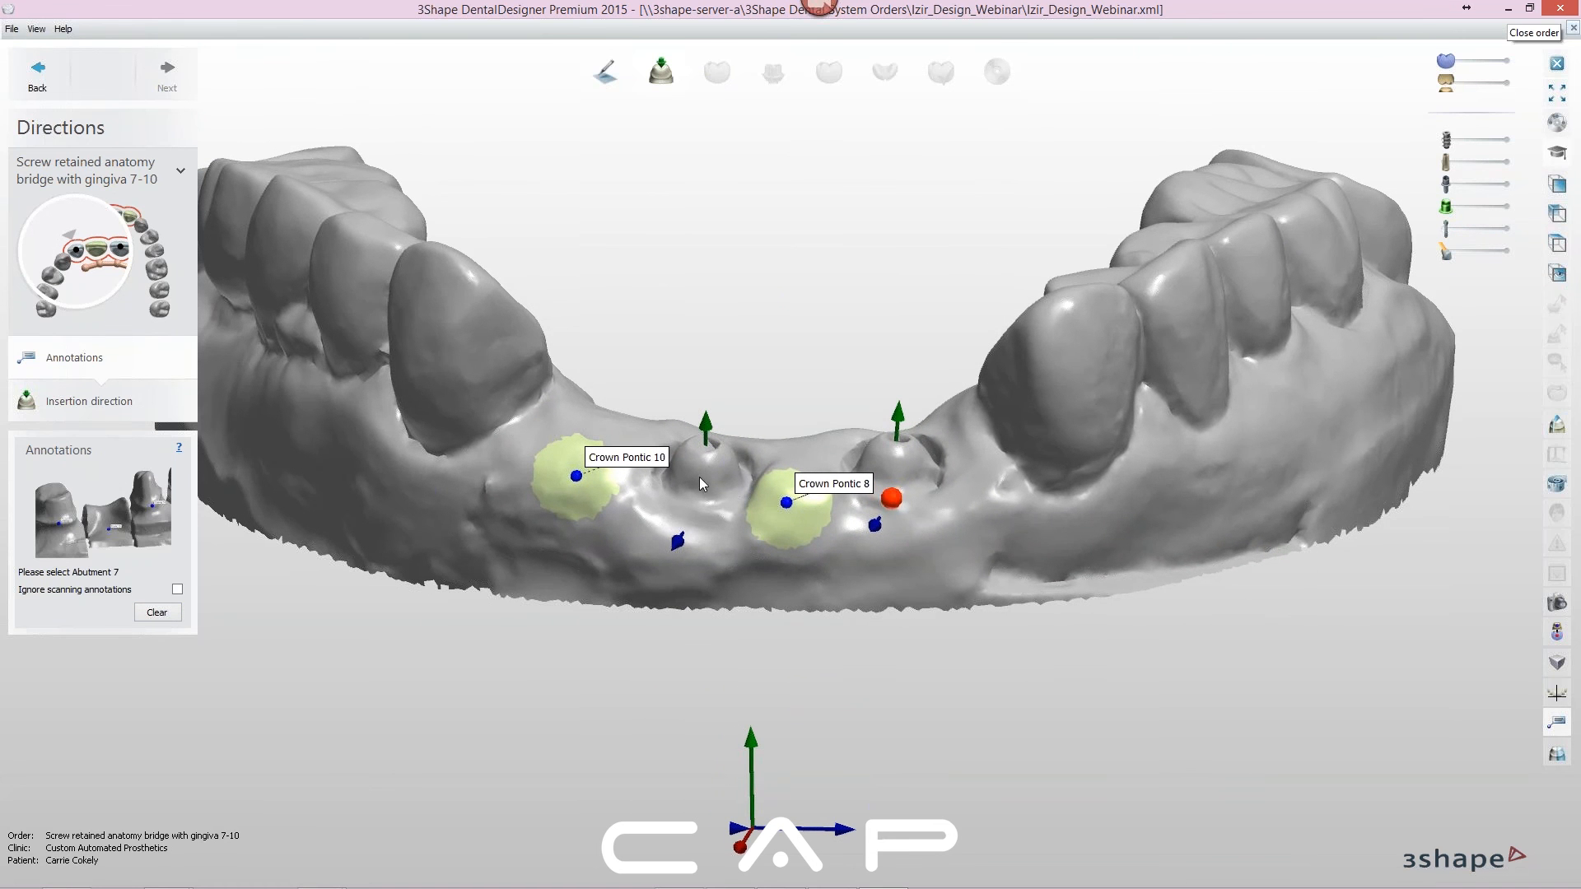
pyautogui.click(898, 513)
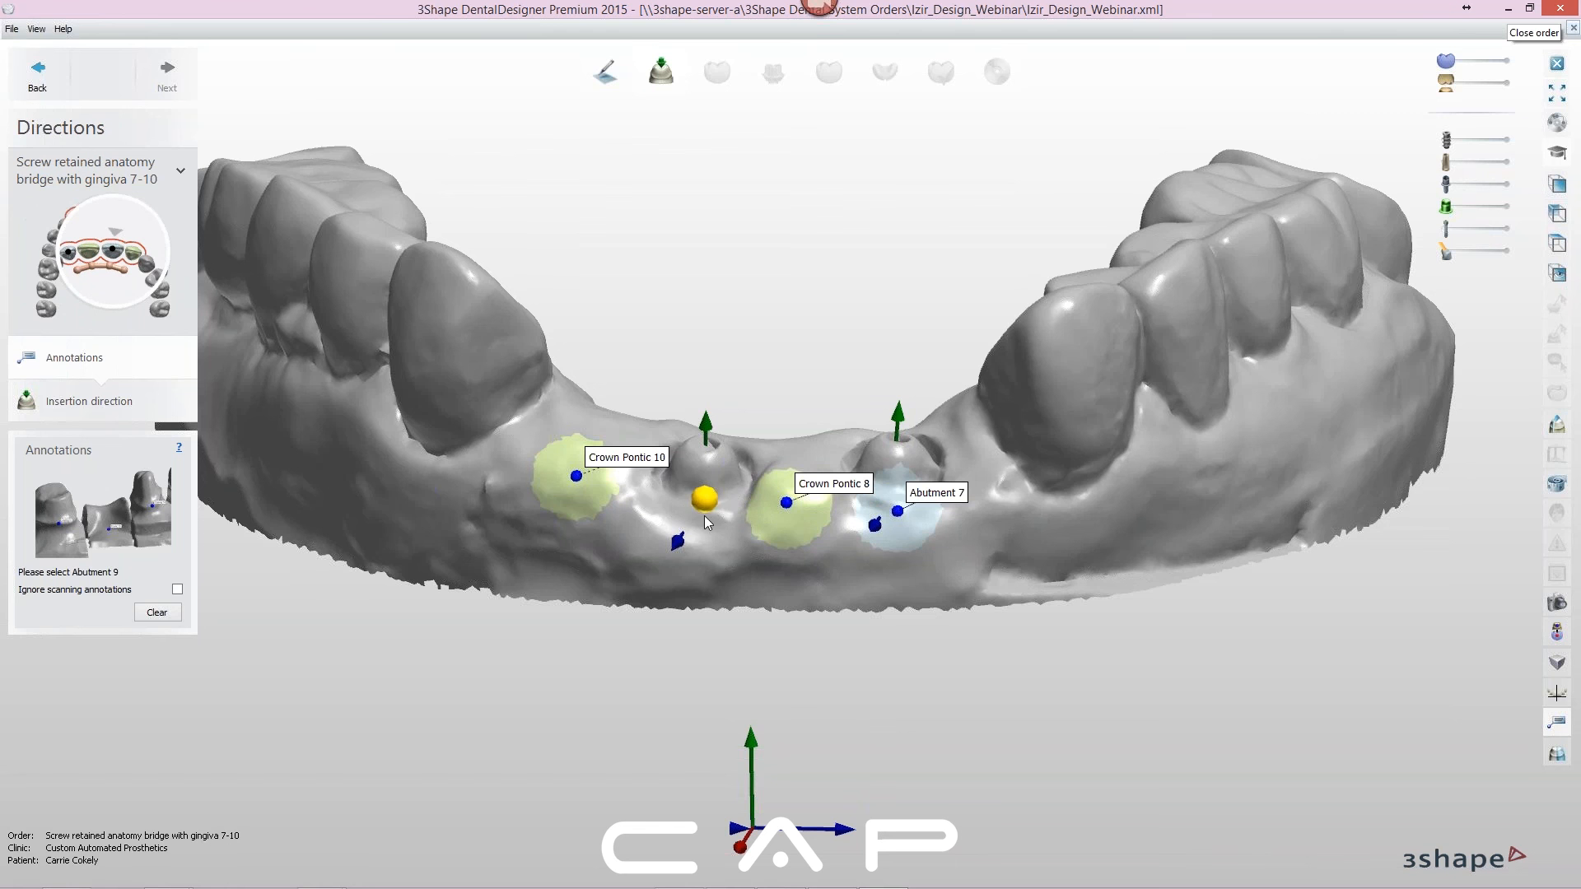
pyautogui.click(690, 512)
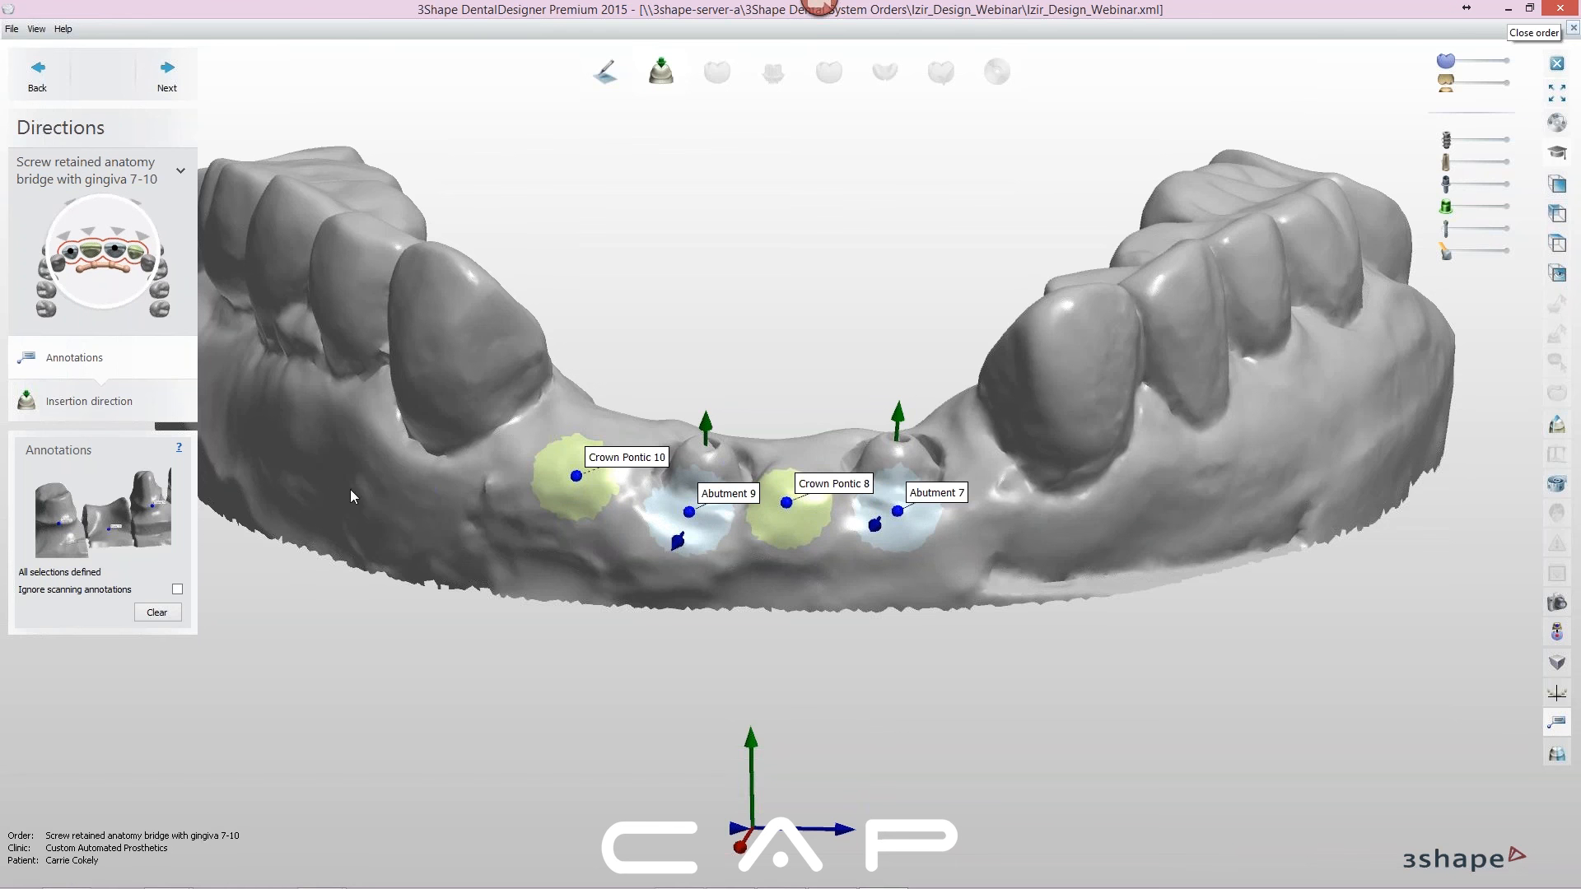
pyautogui.click(167, 89)
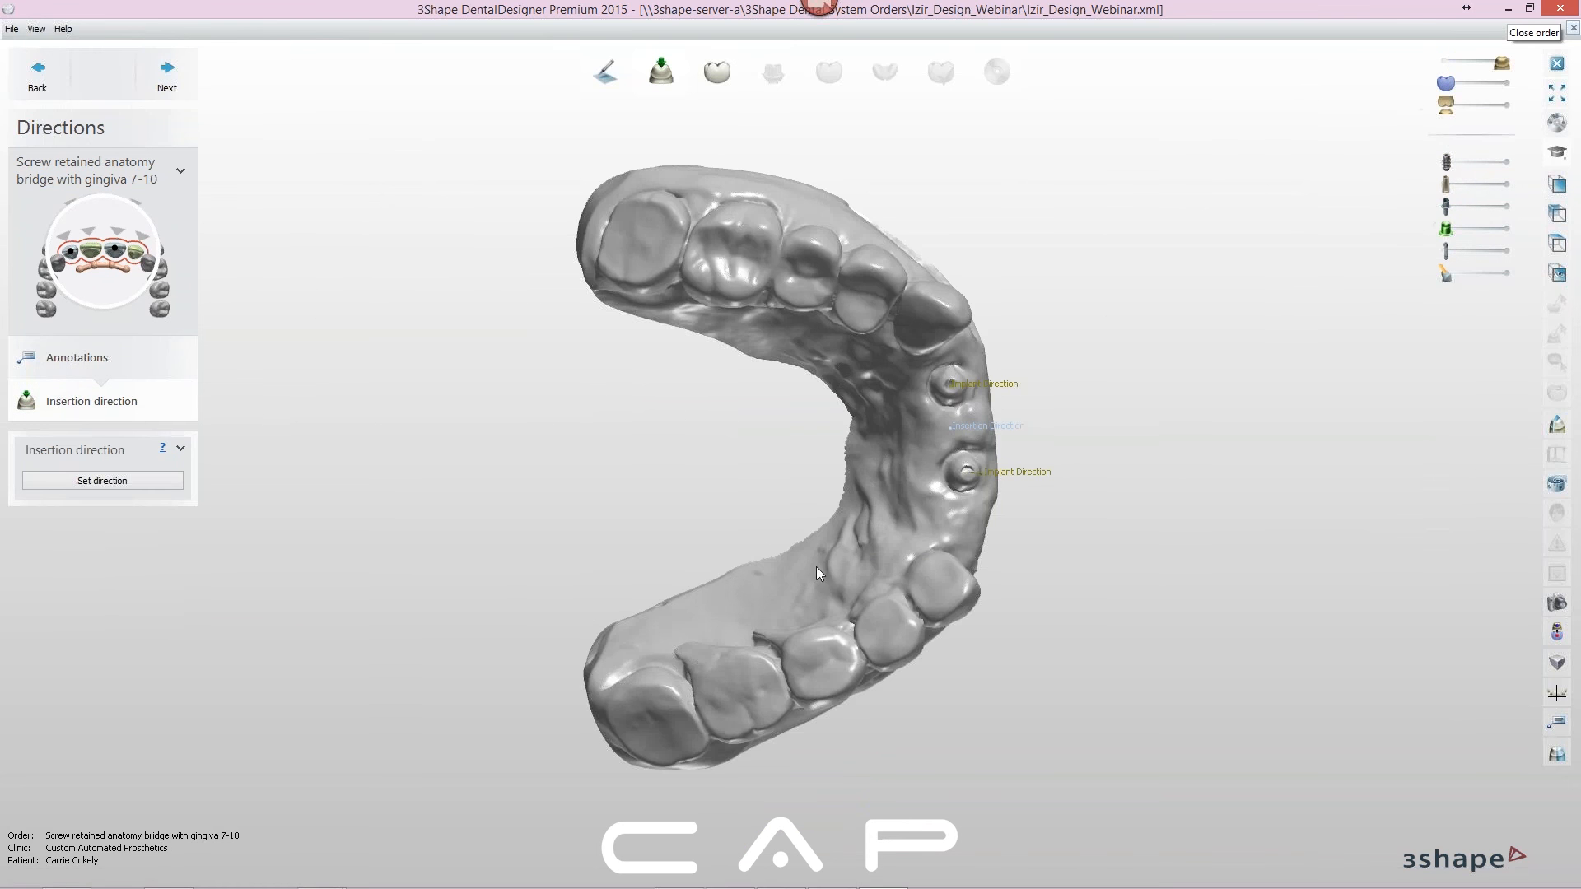
# Set the bridge's insertion direction in line with the two implant directions and proceed to Anatomy pre-design
pyautogui.moveTo(1070, 588); pyautogui.dragTo(813, 511, button='right')
pyautogui.scroll(3, 888, 526)
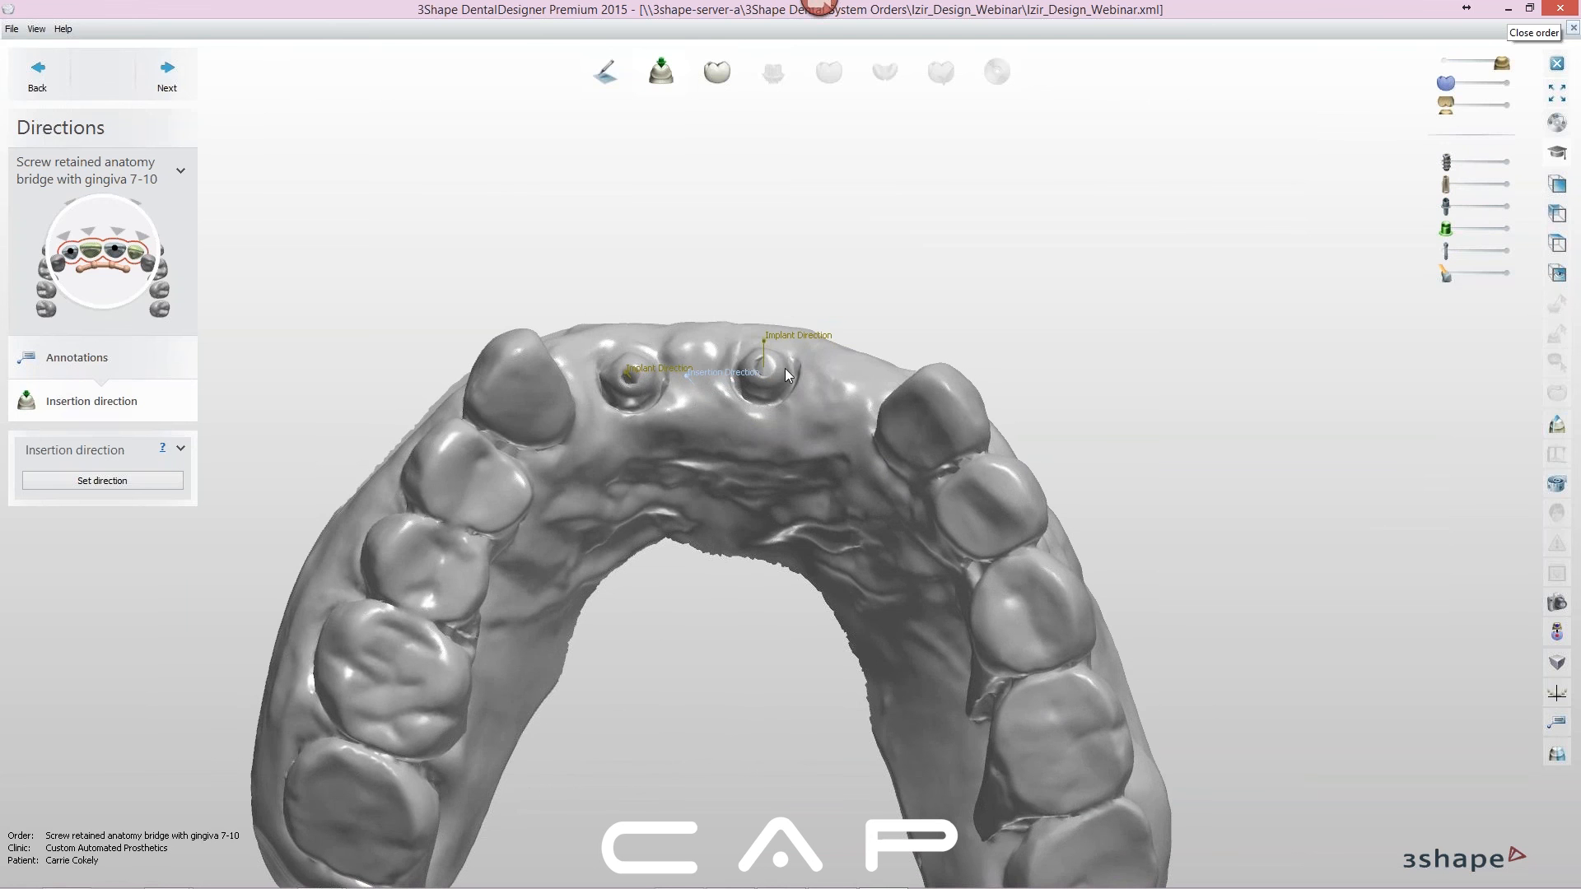
pyautogui.moveTo(815, 410); pyautogui.dragTo(824, 330, button='right')
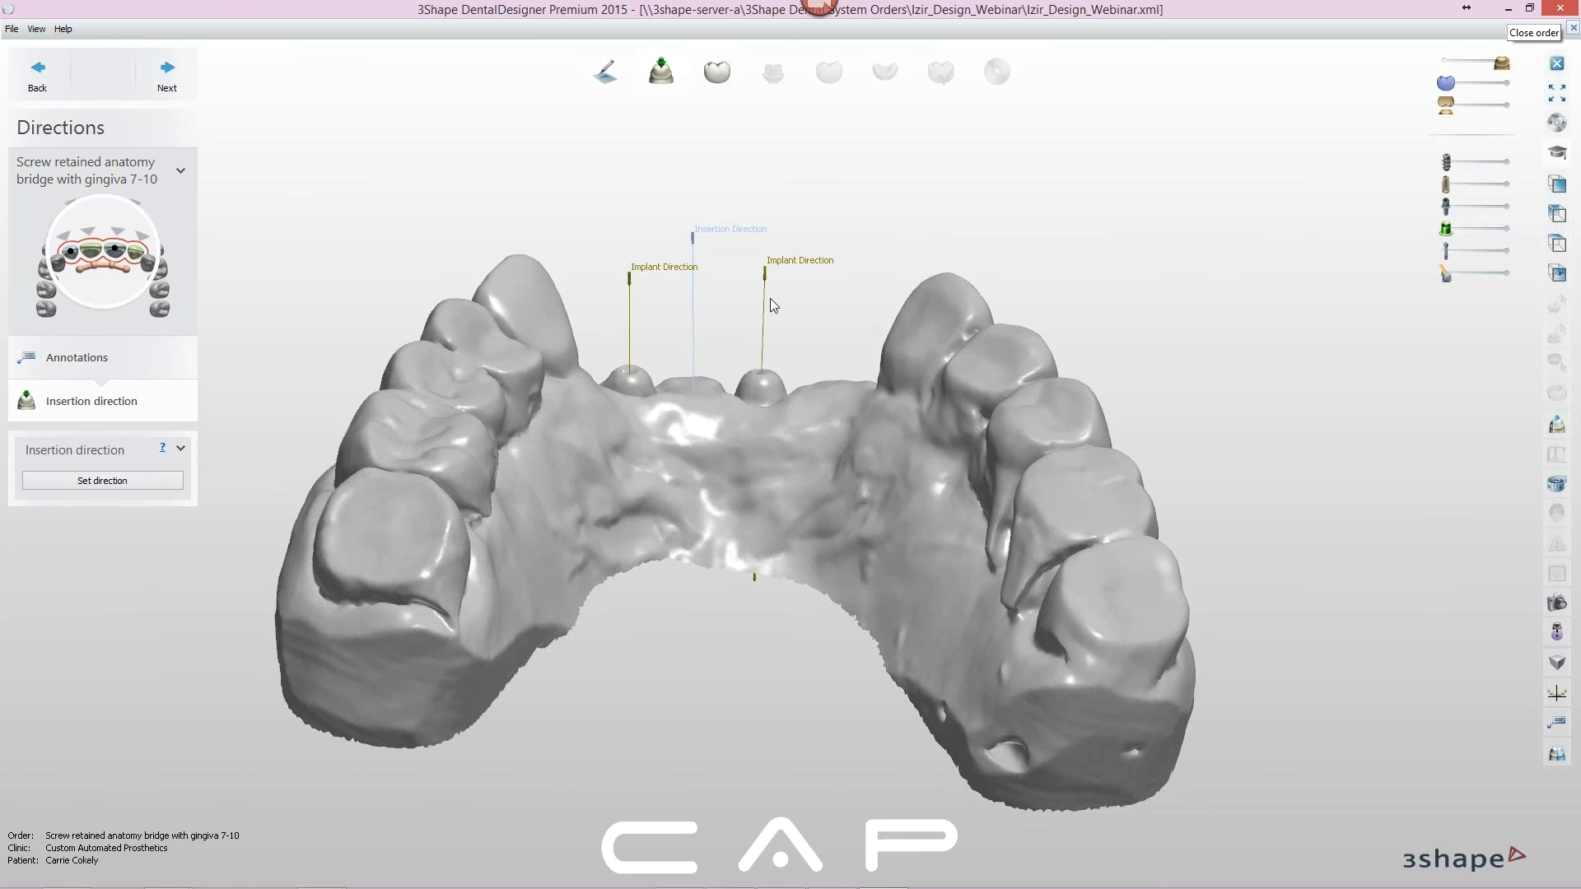
pyautogui.moveTo(858, 422); pyautogui.dragTo(647, 240, button='right')
pyautogui.moveTo(721, 407); pyautogui.dragTo(407, 492, button='right')
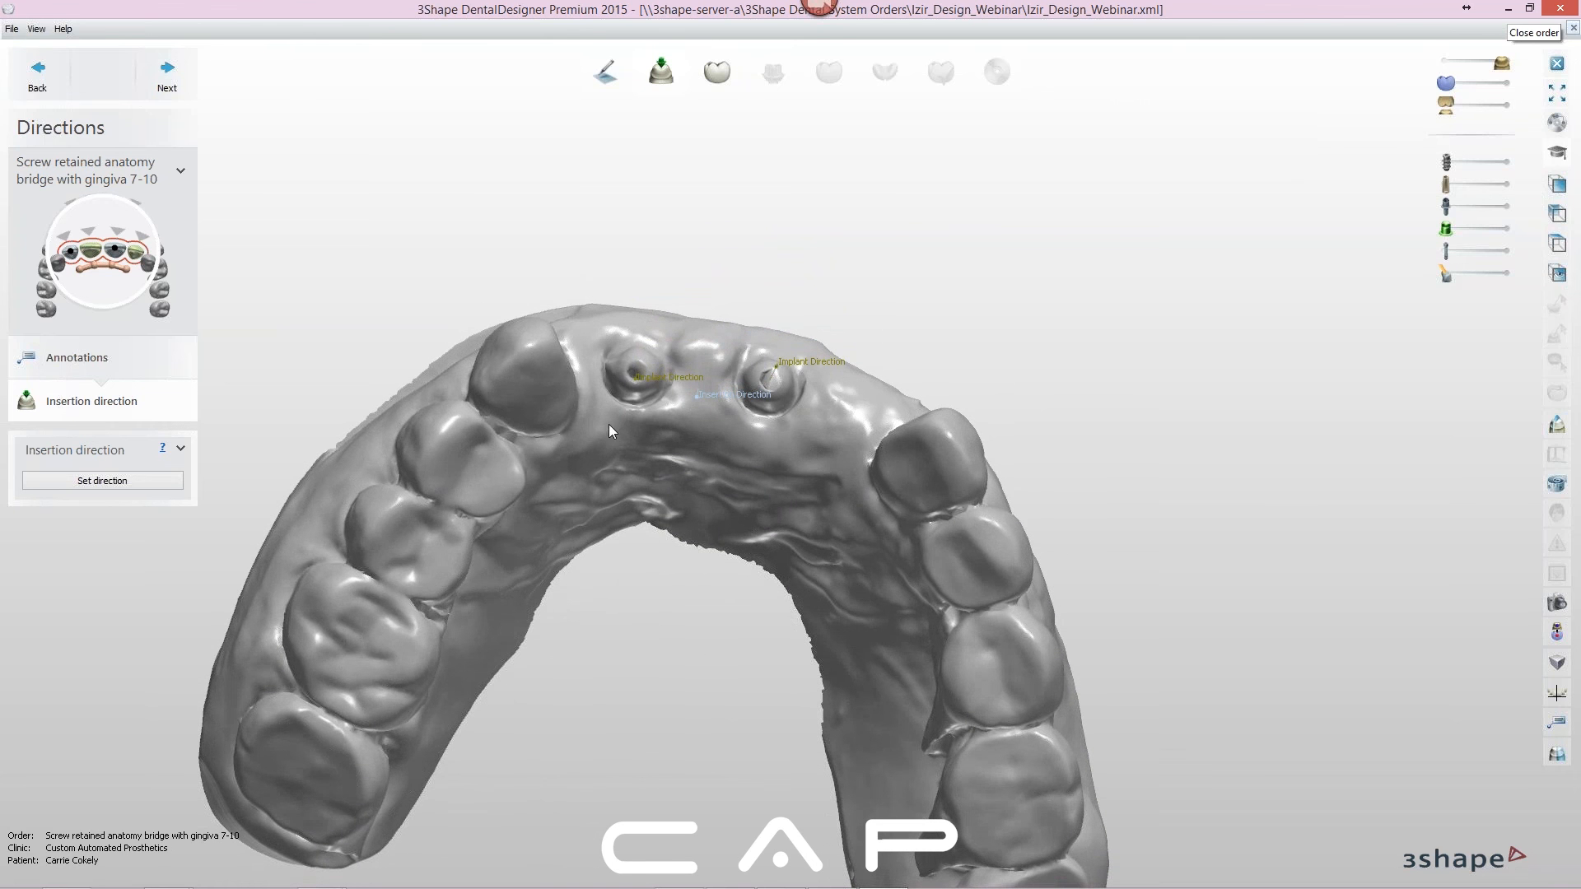
pyautogui.moveTo(797, 414); pyautogui.dragTo(829, 422, button='right')
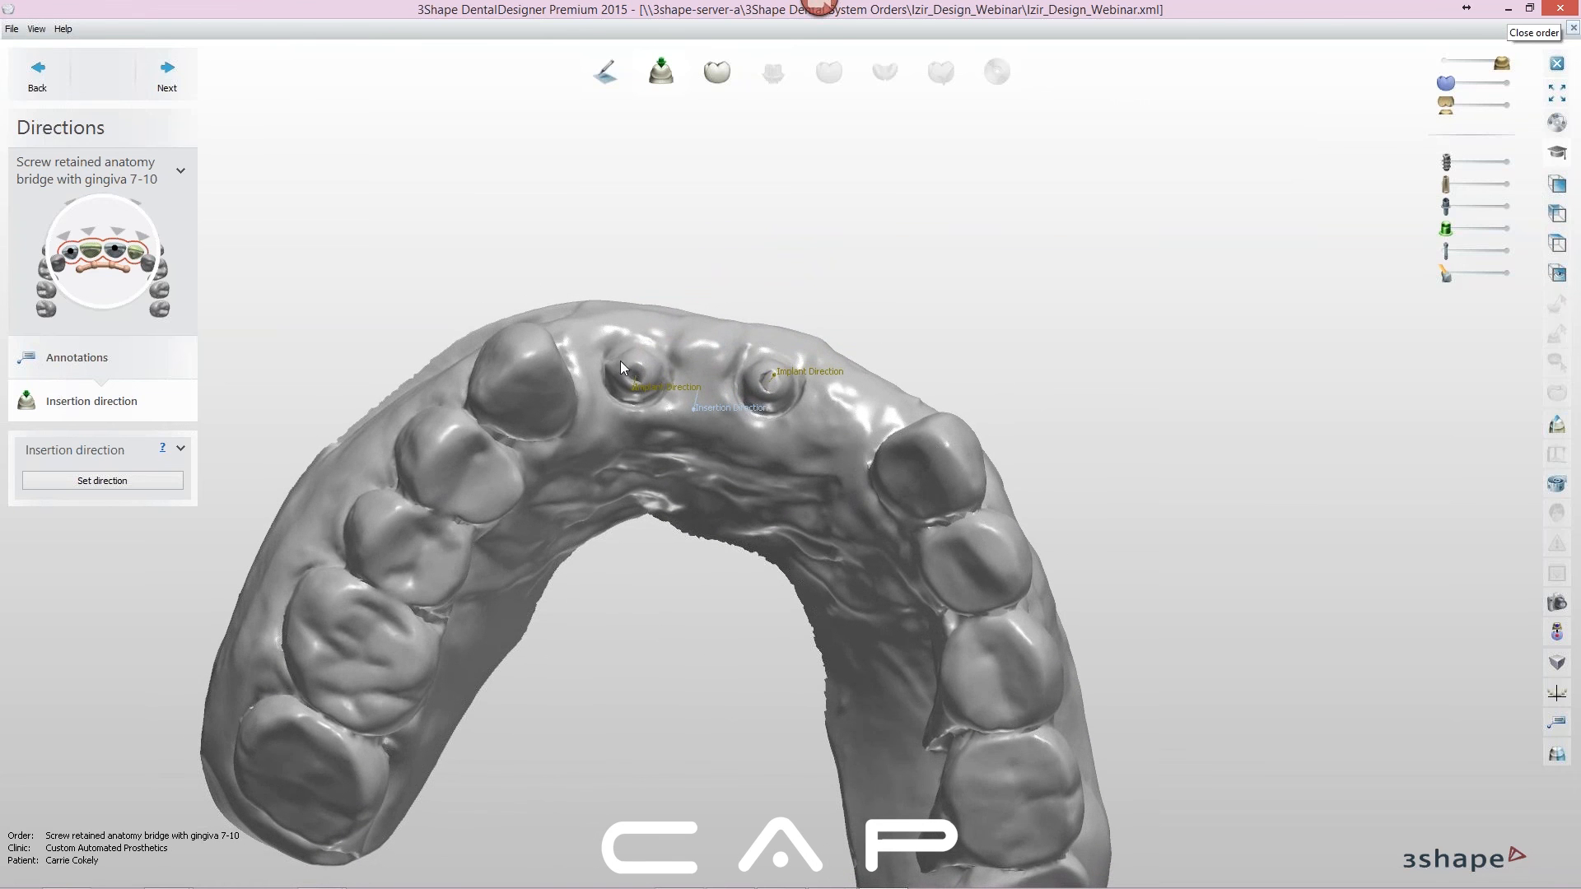
pyautogui.moveTo(772, 455); pyautogui.dragTo(748, 427, button='right')
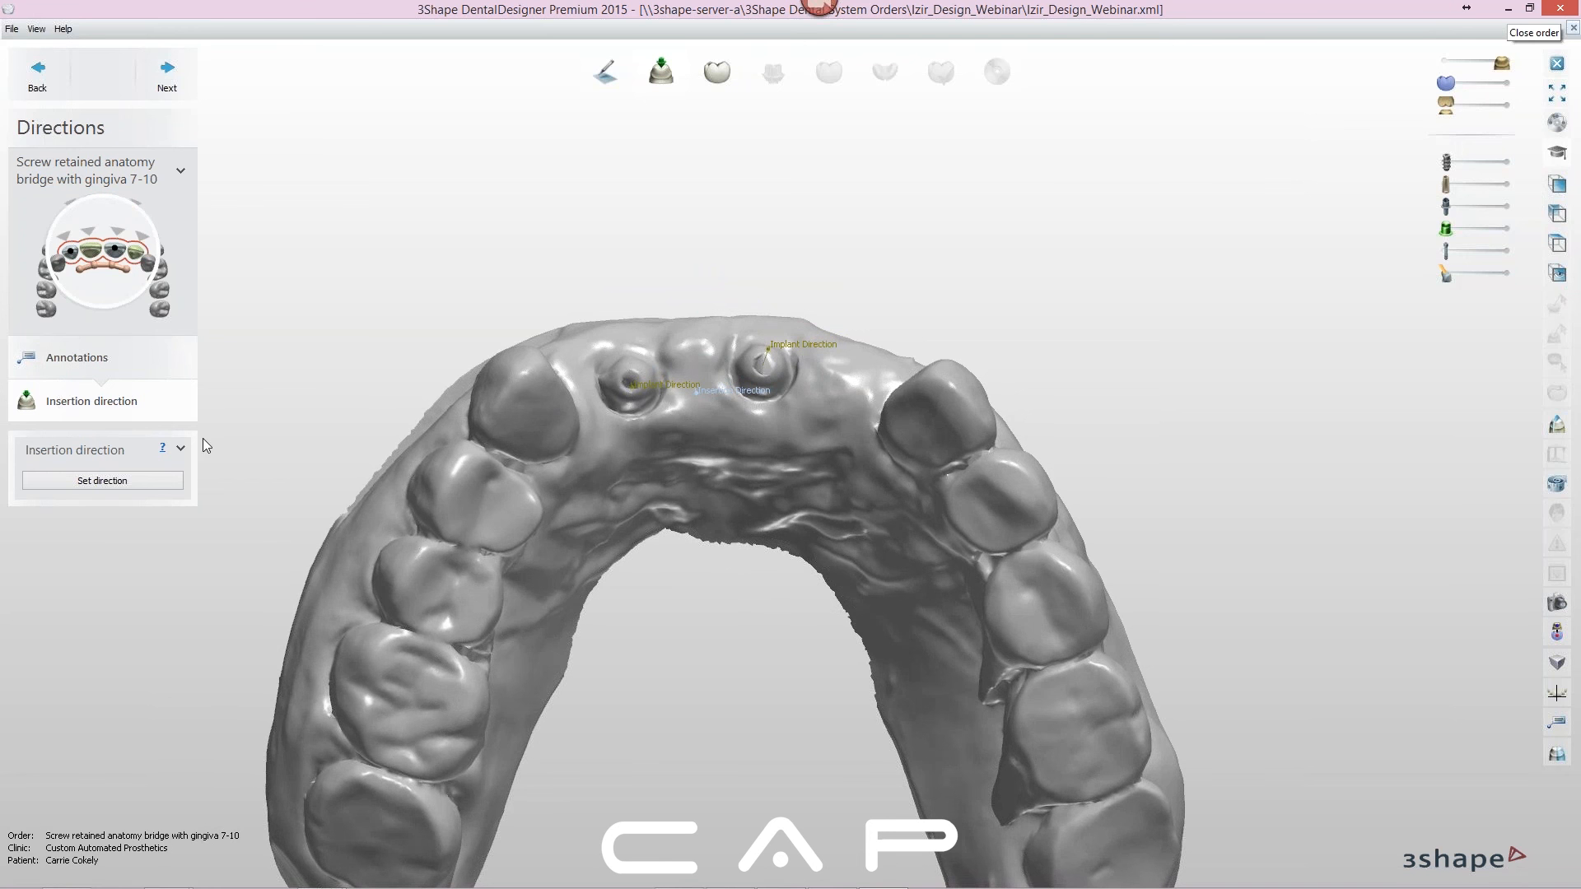
pyautogui.moveTo(900, 547)
pyautogui.mouseDown(button='right')
pyautogui.moveTo(909, 499)
pyautogui.moveTo(879, 519)
pyautogui.moveTo(897, 546)
pyautogui.mouseUp(button='right')
pyautogui.click(132, 484)
pyautogui.moveTo(972, 484); pyautogui.dragTo(901, 367, button='right')
pyautogui.click(167, 76)
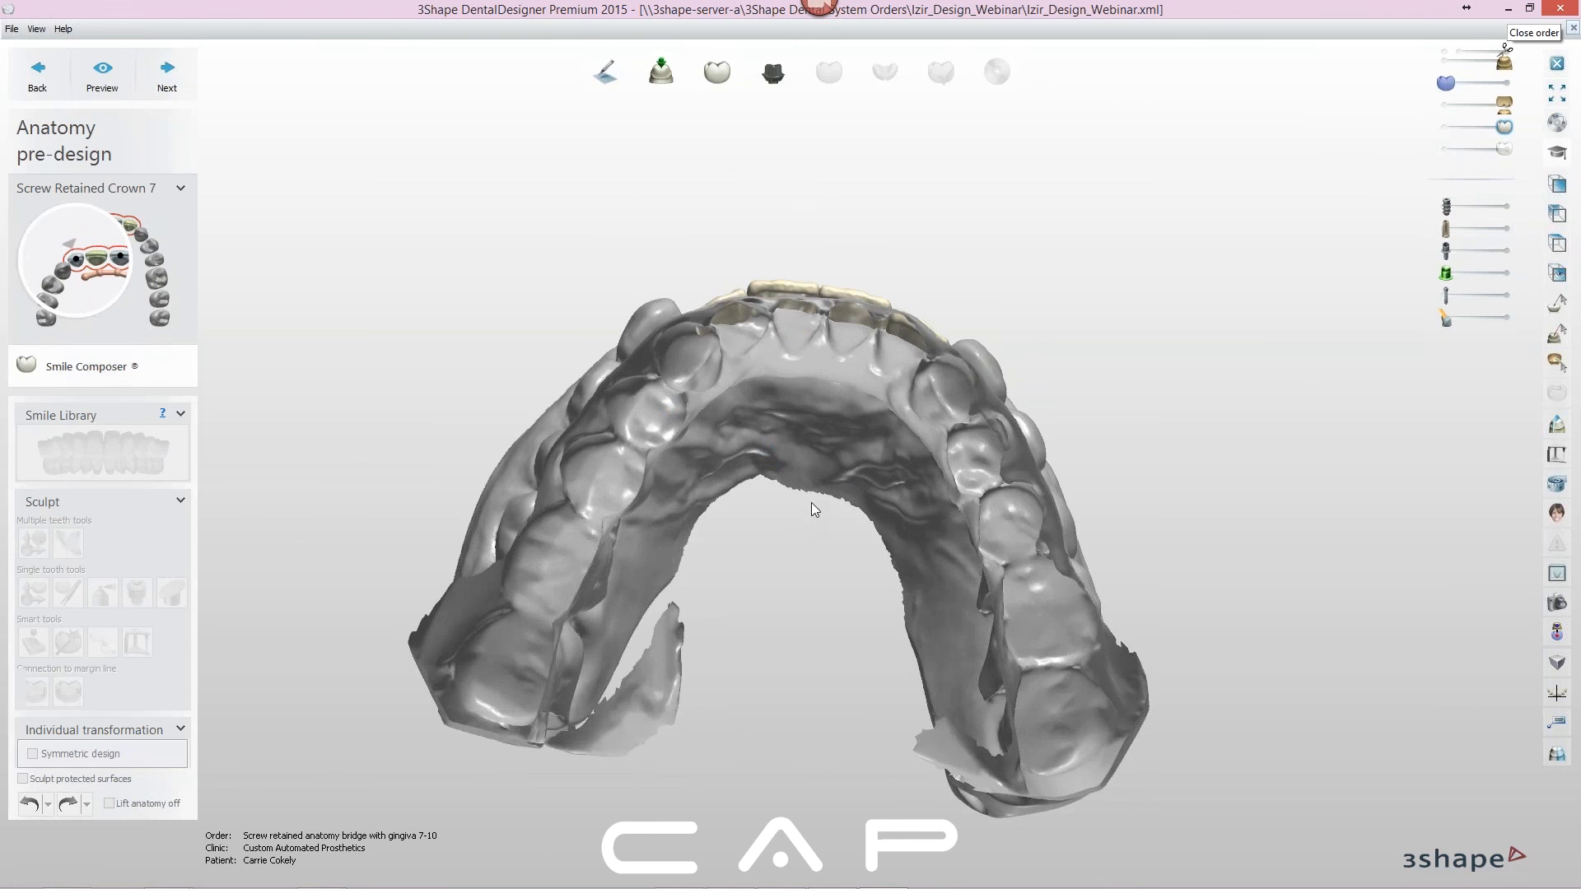
# Hide the opposing jaw and widen the four library teeth as a group to span the gap between the canines
pyautogui.moveTo(861, 397); pyautogui.dragTo(863, 521, button='right')
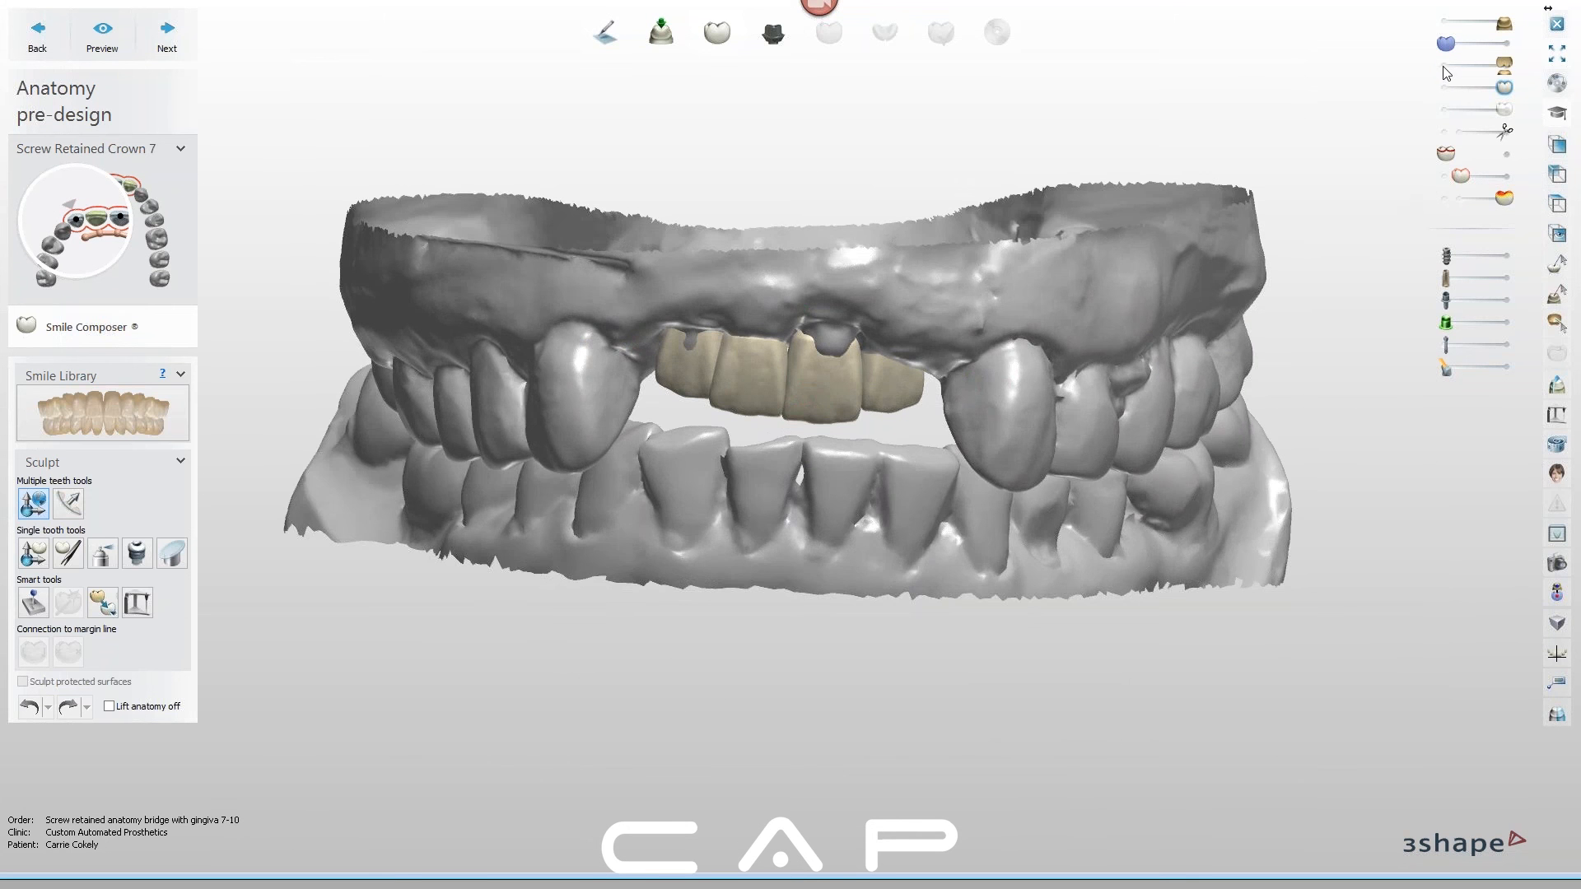
pyautogui.click(1447, 65)
pyautogui.moveTo(1026, 445); pyautogui.dragTo(1035, 278, button='right')
pyautogui.moveTo(875, 398); pyautogui.dragTo(796, 407, button='right')
pyautogui.moveTo(797, 402); pyautogui.dragTo(803, 359)
pyautogui.moveTo(888, 438); pyautogui.dragTo(865, 391, button='right')
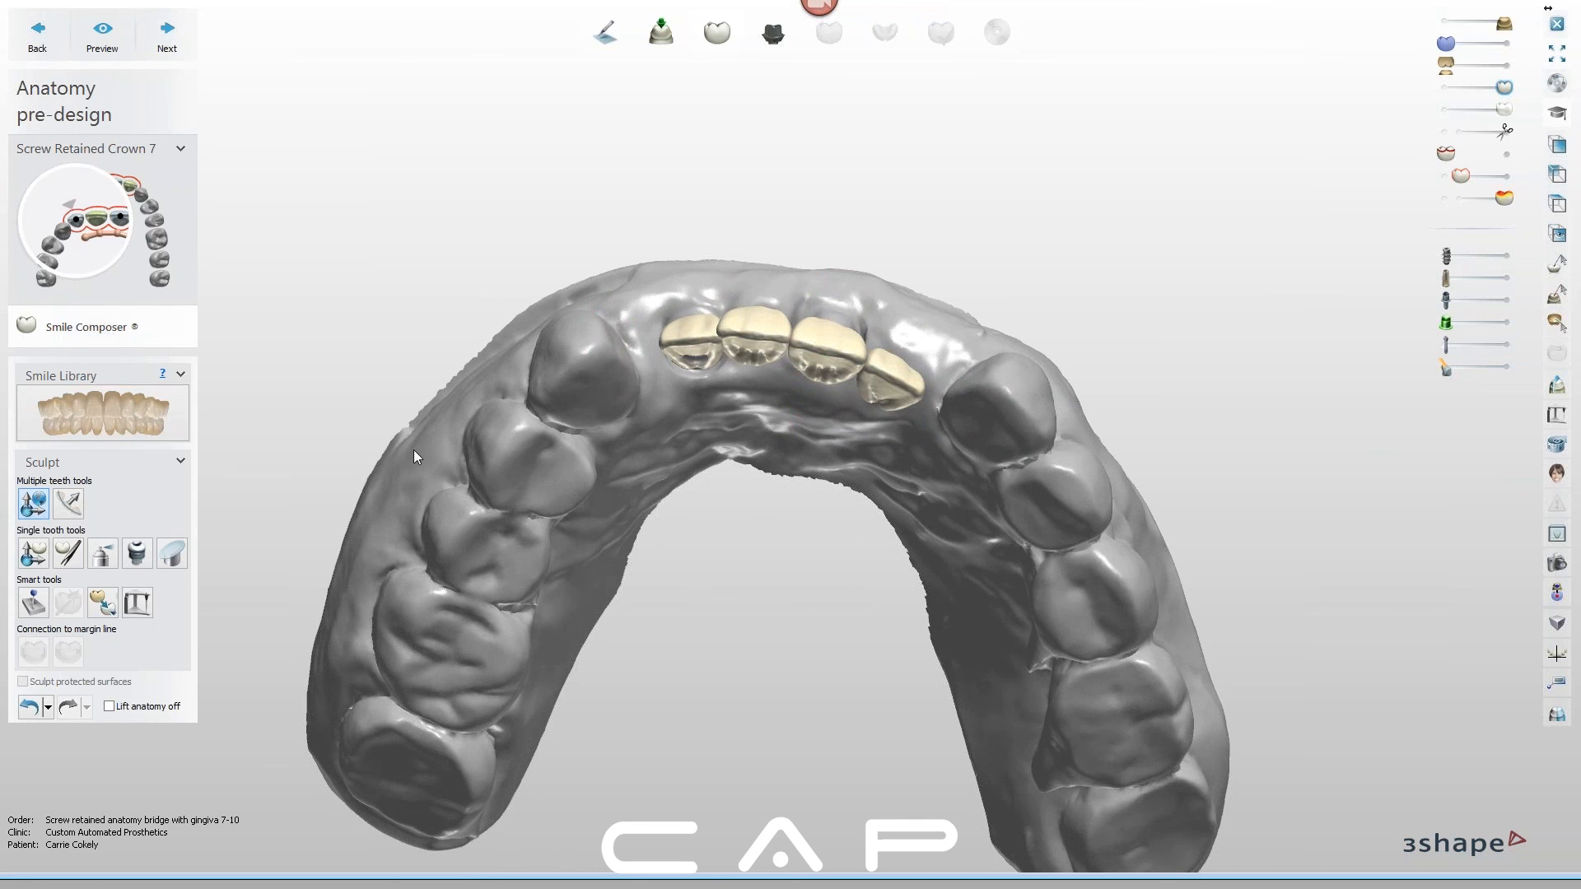
pyautogui.moveTo(967, 381); pyautogui.dragTo(989, 381)
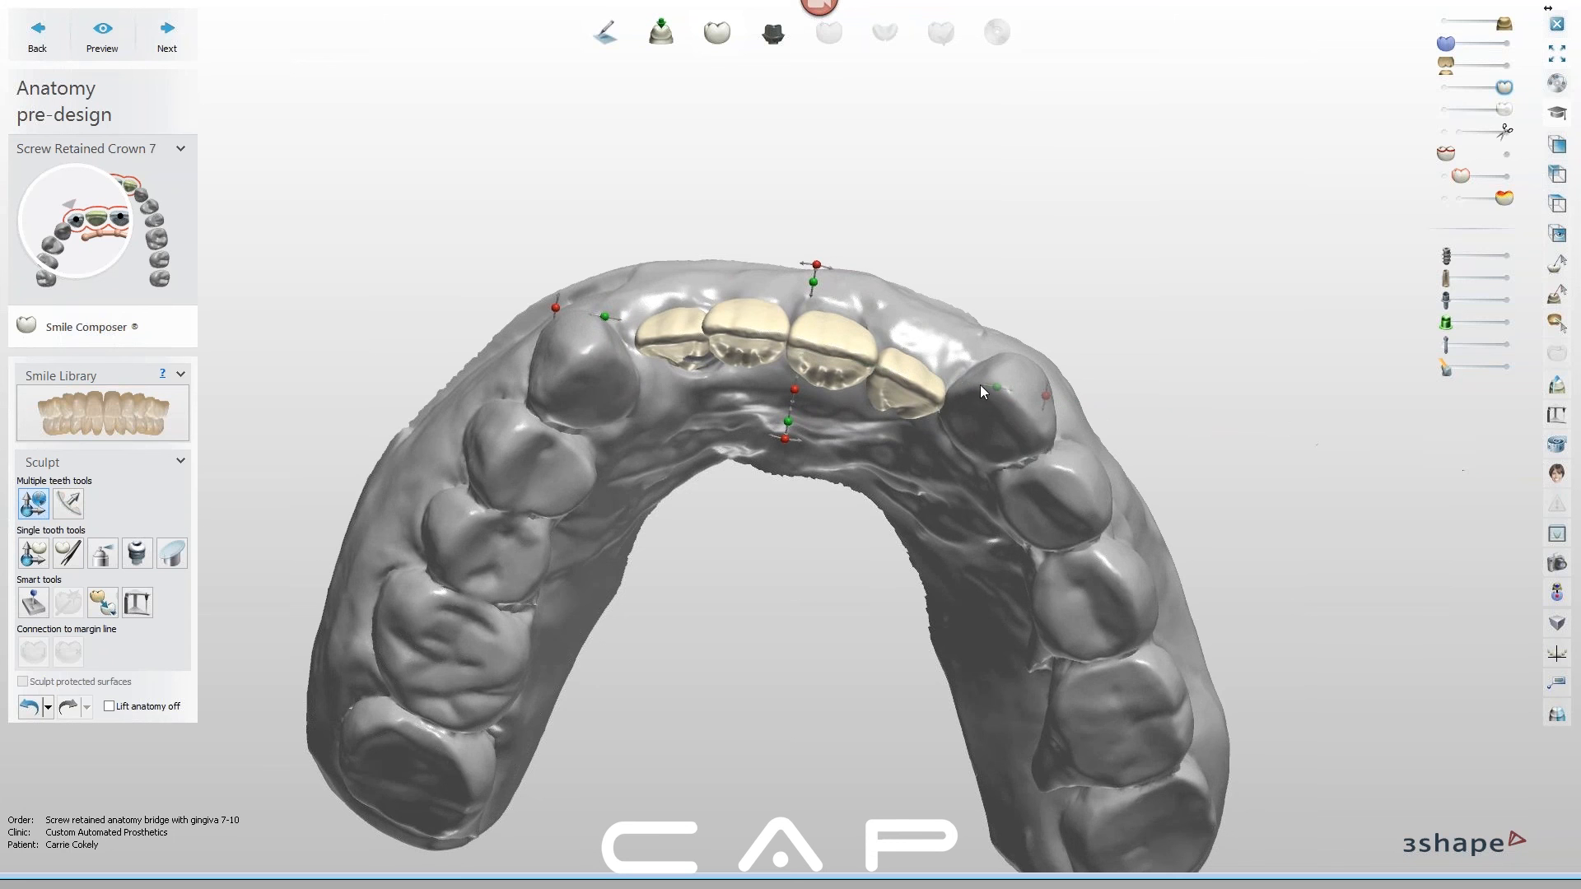
# Scale and reposition the four-tooth group along the anterior ridge to fit the arch between the canines
pyautogui.moveTo(975, 392); pyautogui.dragTo(958, 499, button='right')
pyautogui.moveTo(795, 425); pyautogui.dragTo(794, 466)
pyautogui.moveTo(806, 399); pyautogui.dragTo(805, 434)
pyautogui.moveTo(934, 512); pyautogui.dragTo(1024, 466, button='right')
pyautogui.moveTo(1081, 456); pyautogui.dragTo(1086, 417)
pyautogui.moveTo(813, 419); pyautogui.dragTo(813, 368)
pyautogui.moveTo(881, 442); pyautogui.dragTo(878, 423, button='right')
pyautogui.moveTo(802, 441); pyautogui.dragTo(799, 454)
# Tilt and shift the four-tooth group in the front view so the incisal edges line up with the neighbouring teeth
pyautogui.moveTo(867, 404); pyautogui.dragTo(818, 536, button='right')
pyautogui.moveTo(802, 496); pyautogui.dragTo(810, 497)
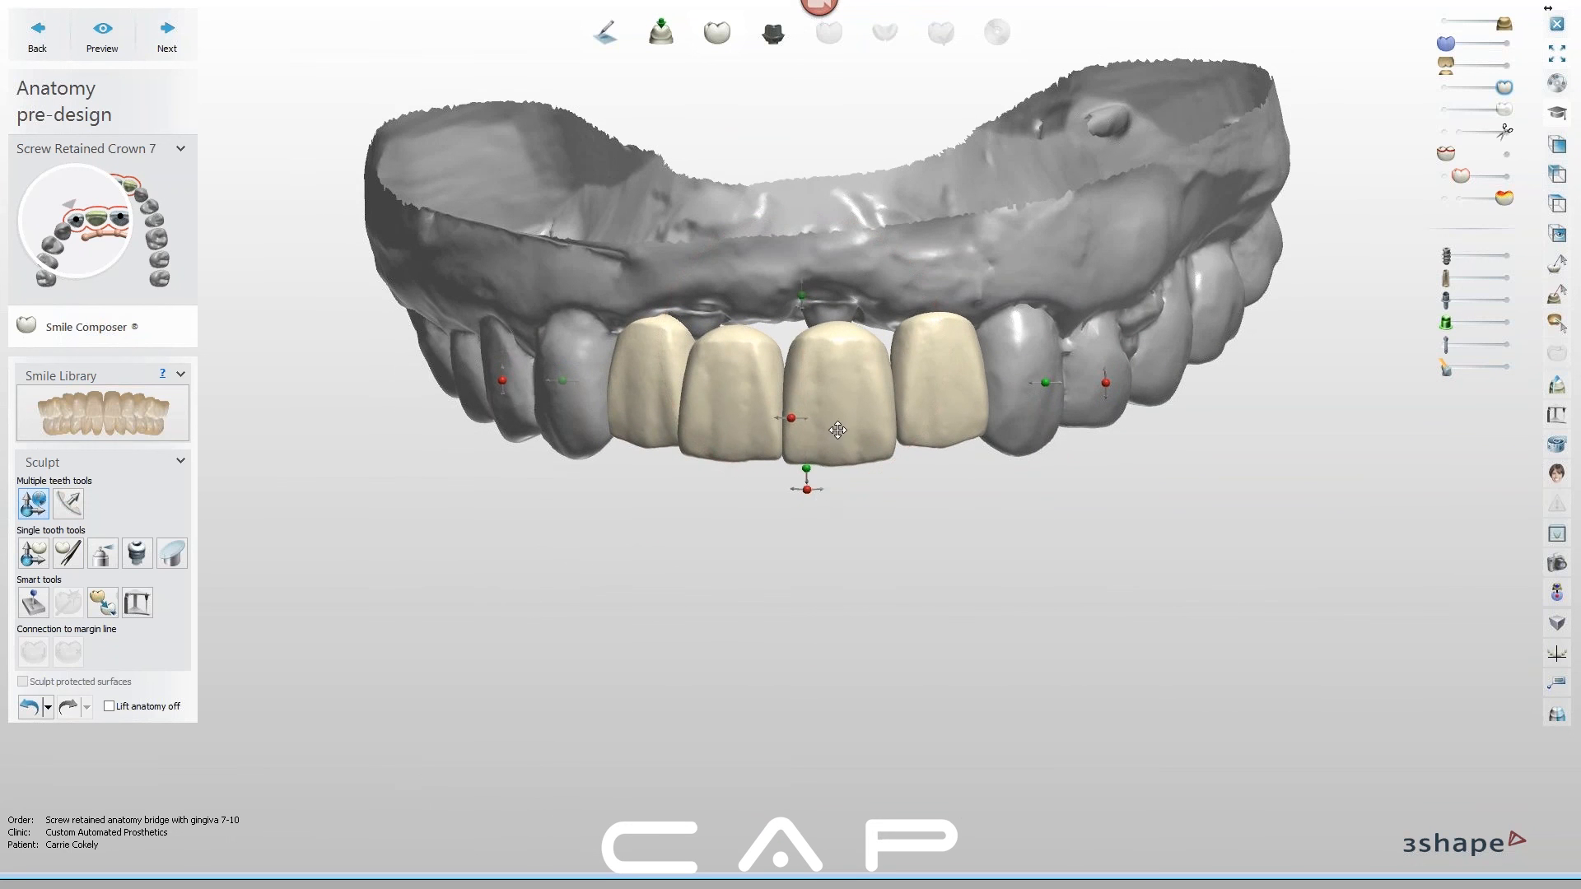
pyautogui.moveTo(831, 414); pyautogui.dragTo(849, 471)
pyautogui.moveTo(850, 471); pyautogui.dragTo(919, 512, button='right')
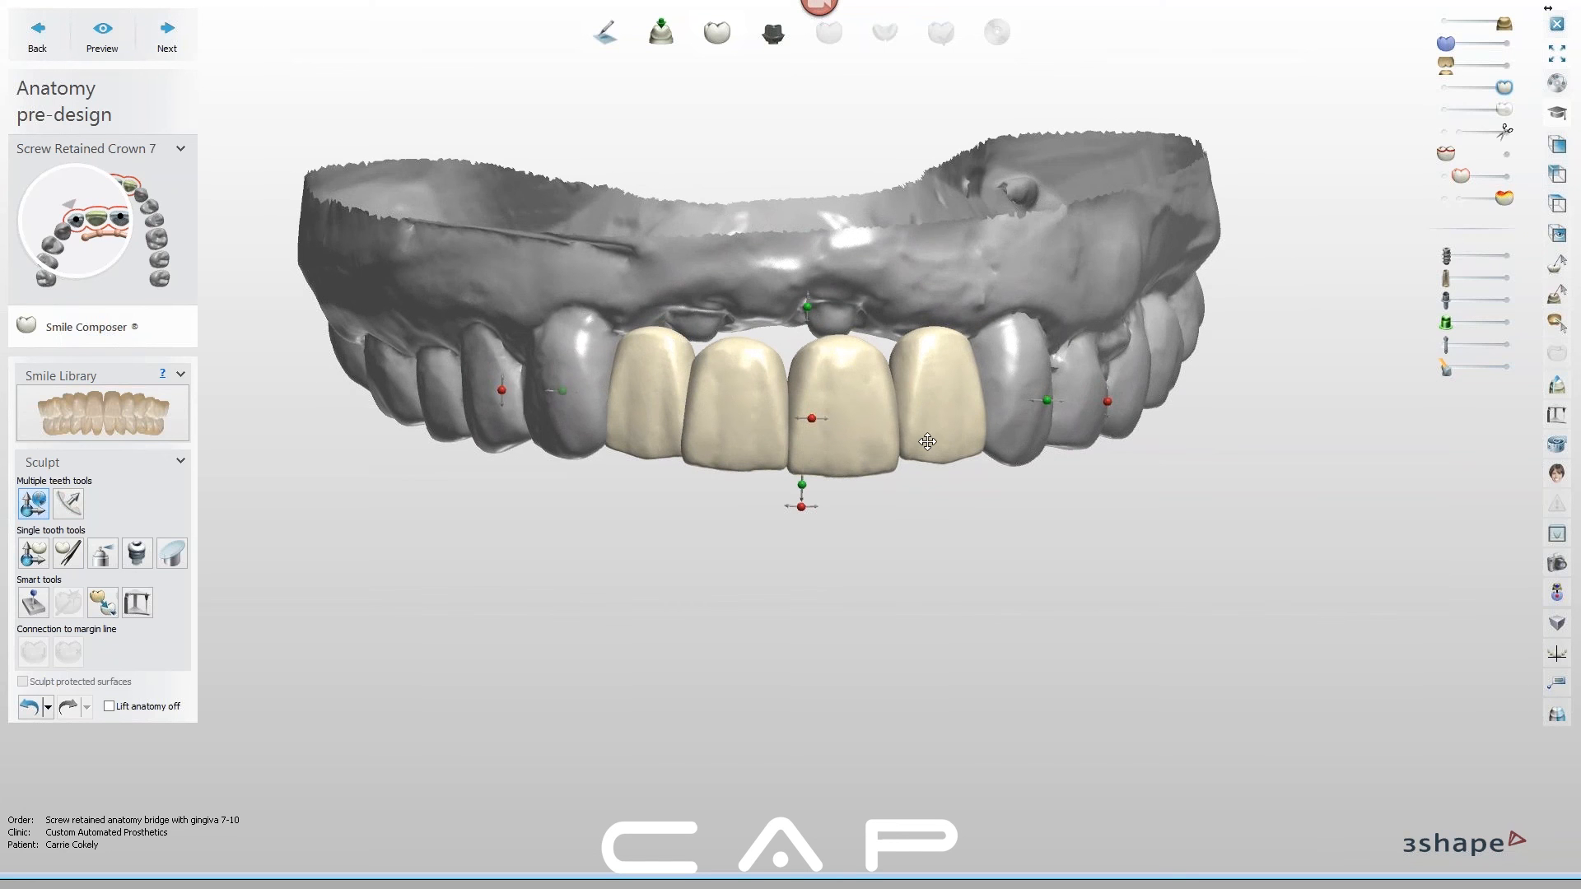
pyautogui.moveTo(927, 442); pyautogui.dragTo(924, 442, button='right')
# Switch to individual tooth transformation, select crown 9, and overlay the blue reference scan at partial transparency
pyautogui.click(34, 554)
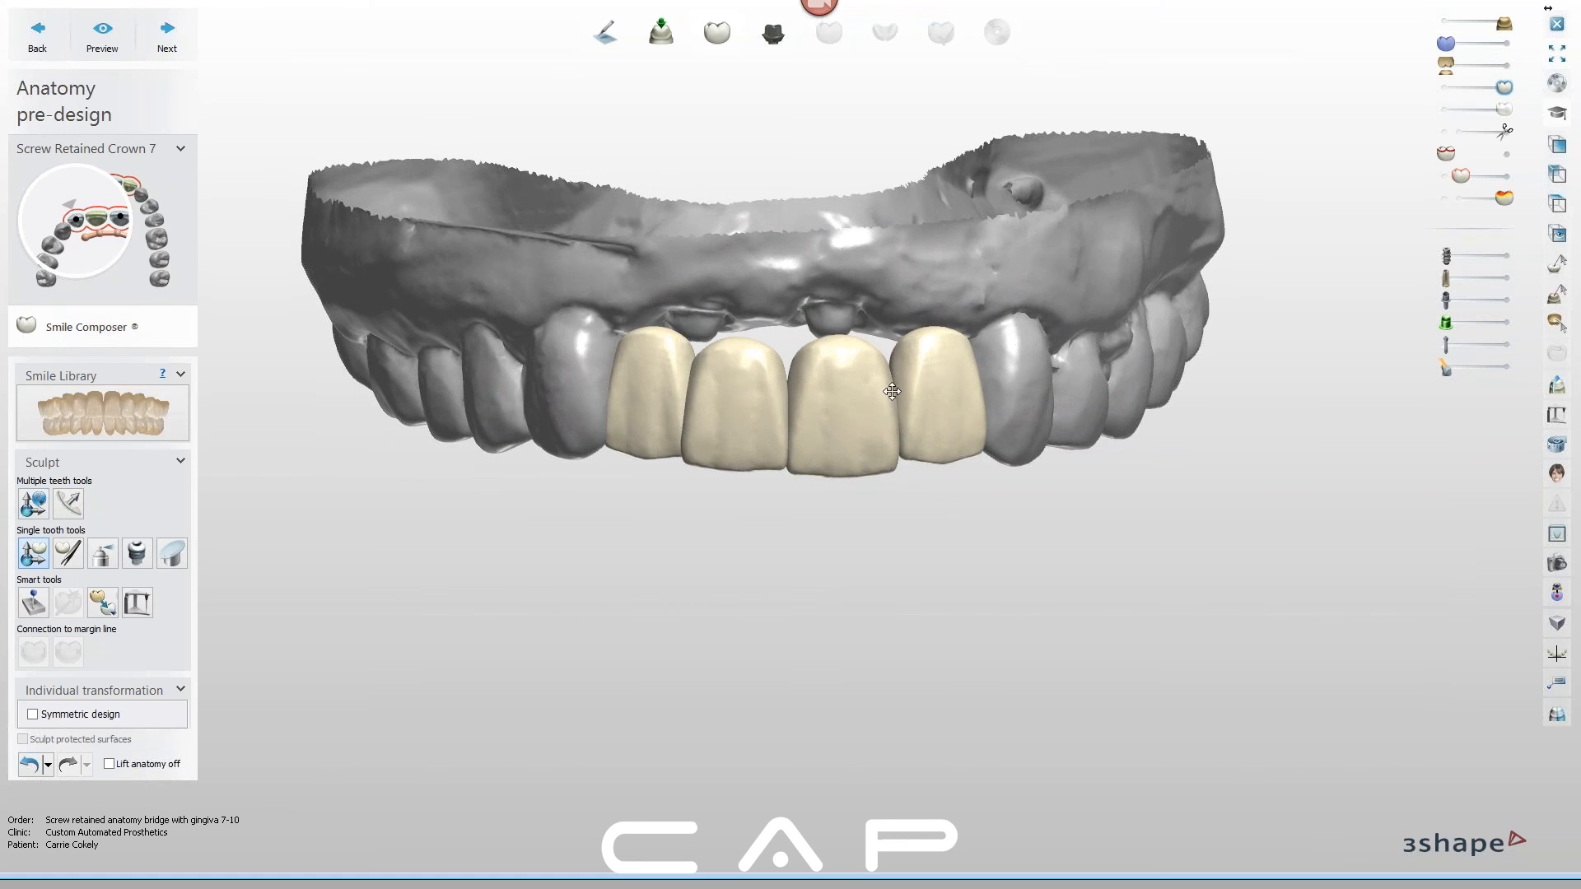
pyautogui.moveTo(964, 389); pyautogui.dragTo(1015, 354, button='right')
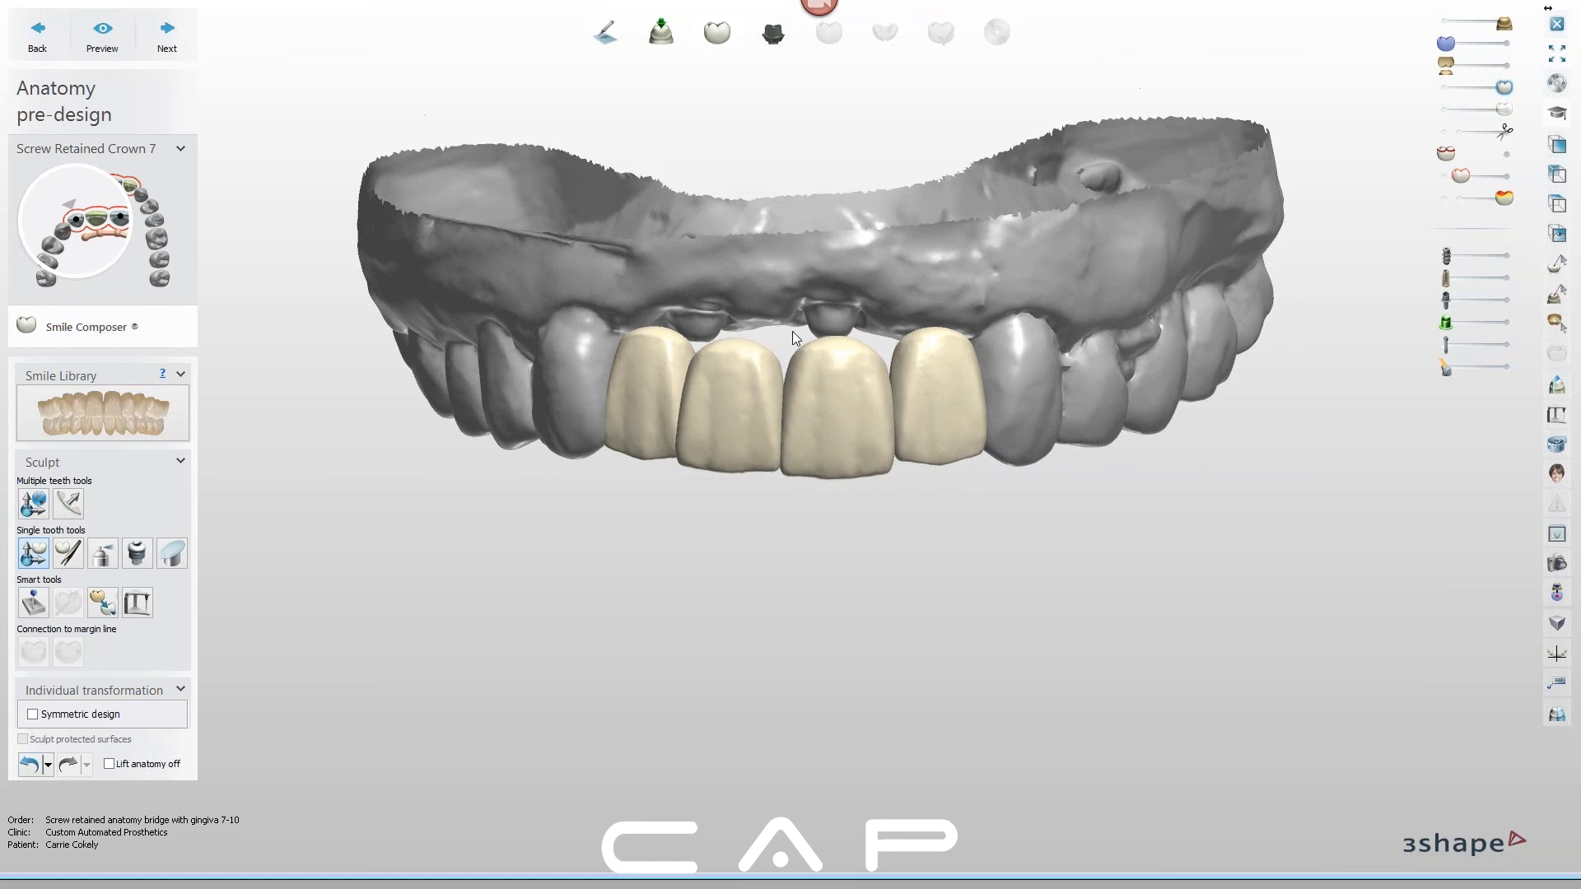
pyautogui.click(1473, 44)
pyautogui.moveTo(829, 433); pyautogui.dragTo(841, 414, button='right')
pyautogui.click(840, 413)
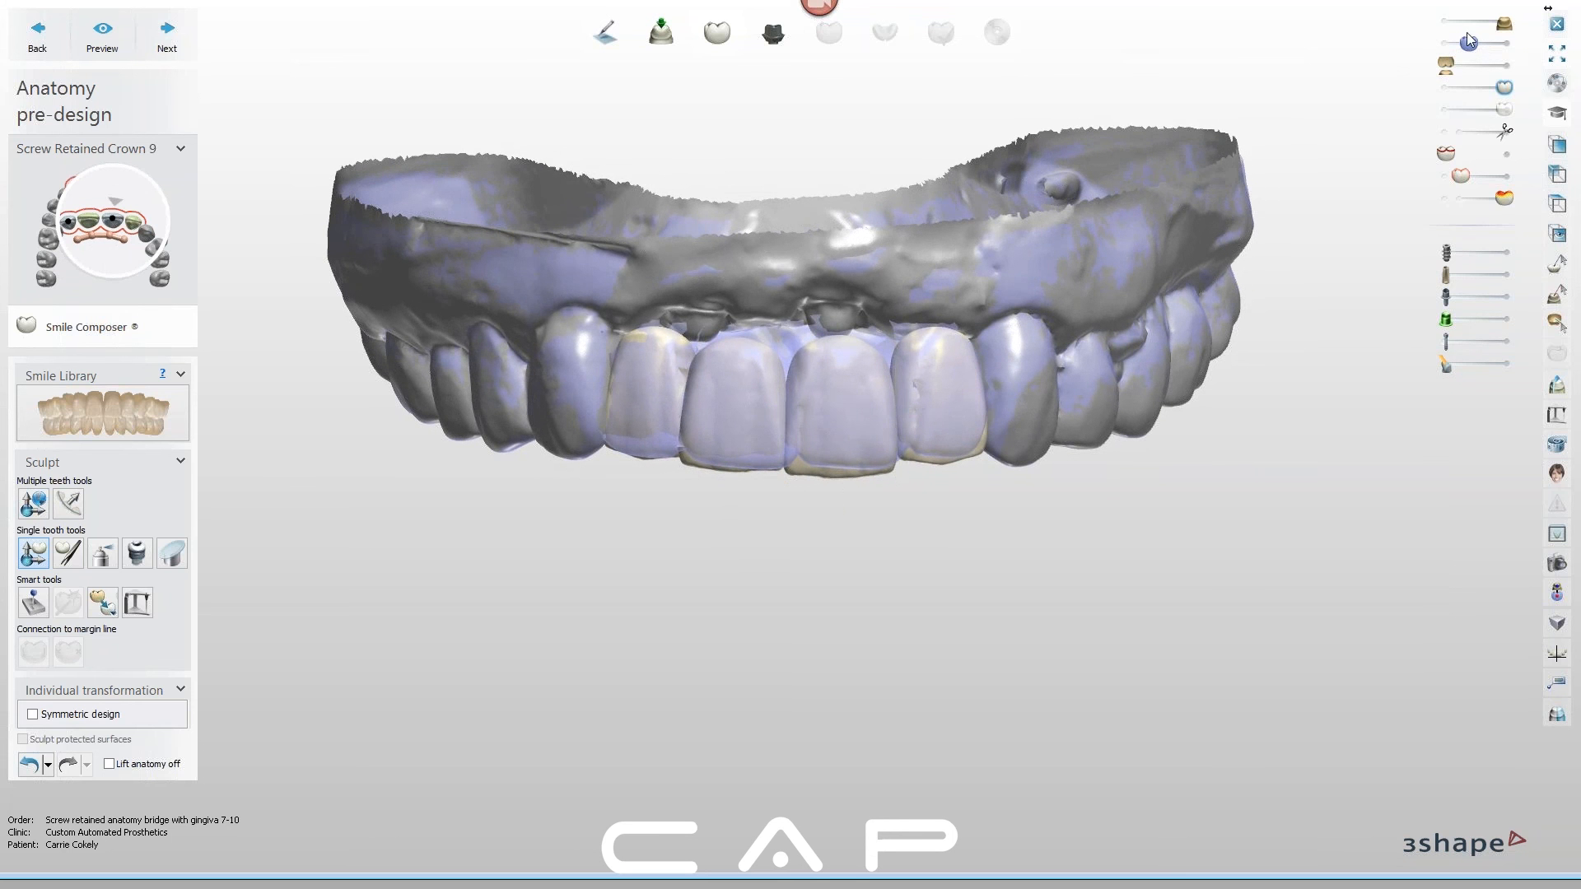
pyautogui.moveTo(1473, 45)
pyautogui.mouseDown()
pyautogui.moveTo(1513, 45)
pyautogui.moveTo(1460, 44)
pyautogui.mouseUp()
# Adjust crown 9's position and facial depth to follow the reference scan's tooth outline
pyautogui.moveTo(833, 455)
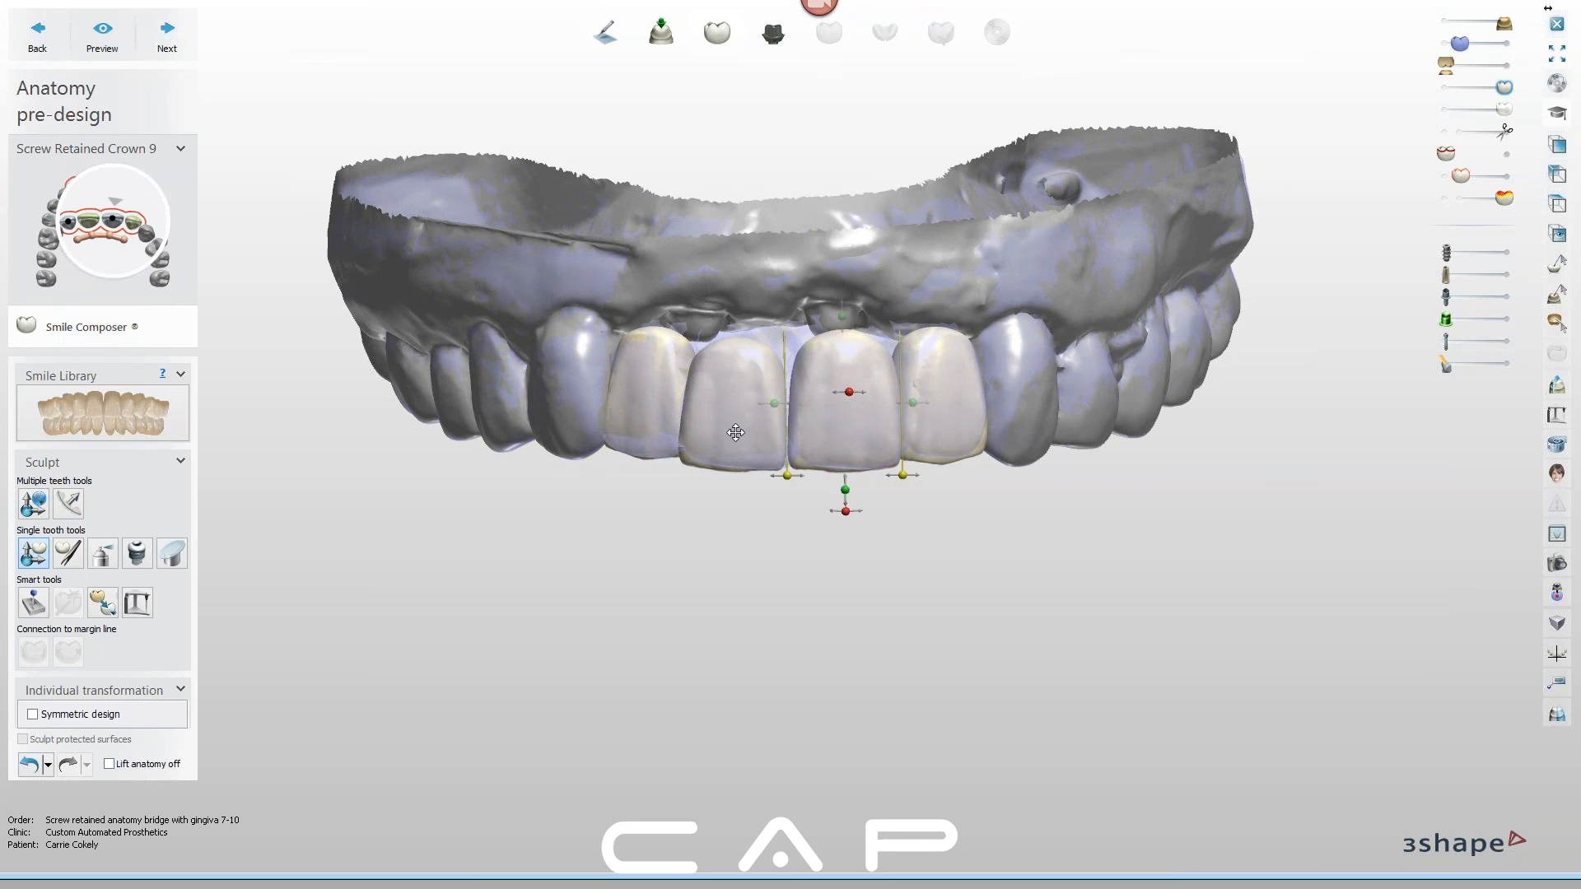
pyautogui.moveTo(865, 501); pyautogui.dragTo(848, 311, button='right')
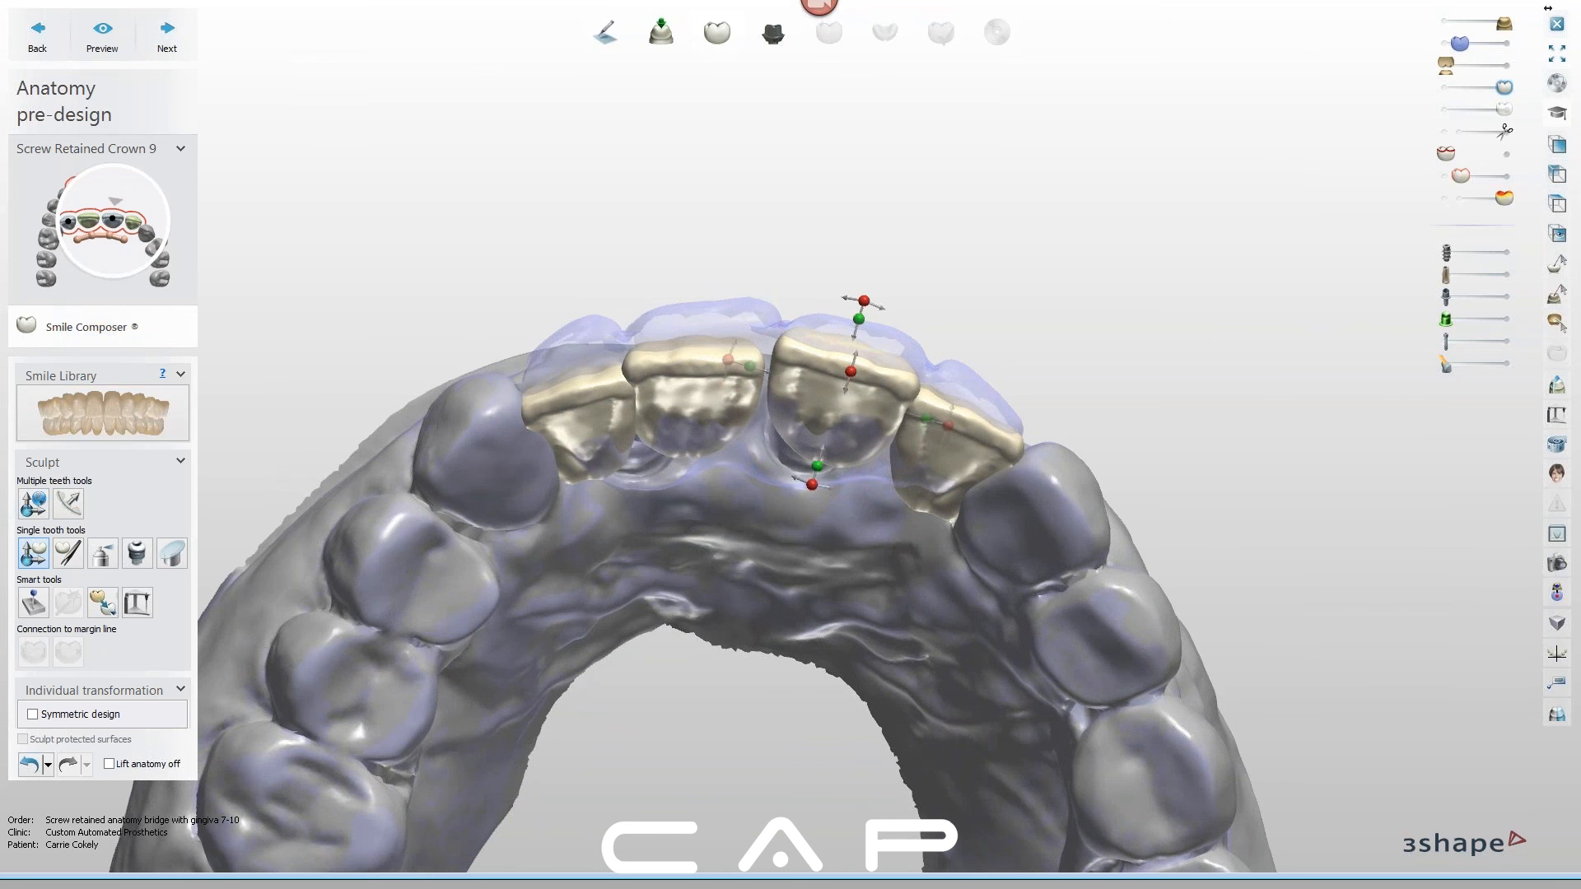
pyautogui.moveTo(876, 318); pyautogui.dragTo(873, 328, button='right')
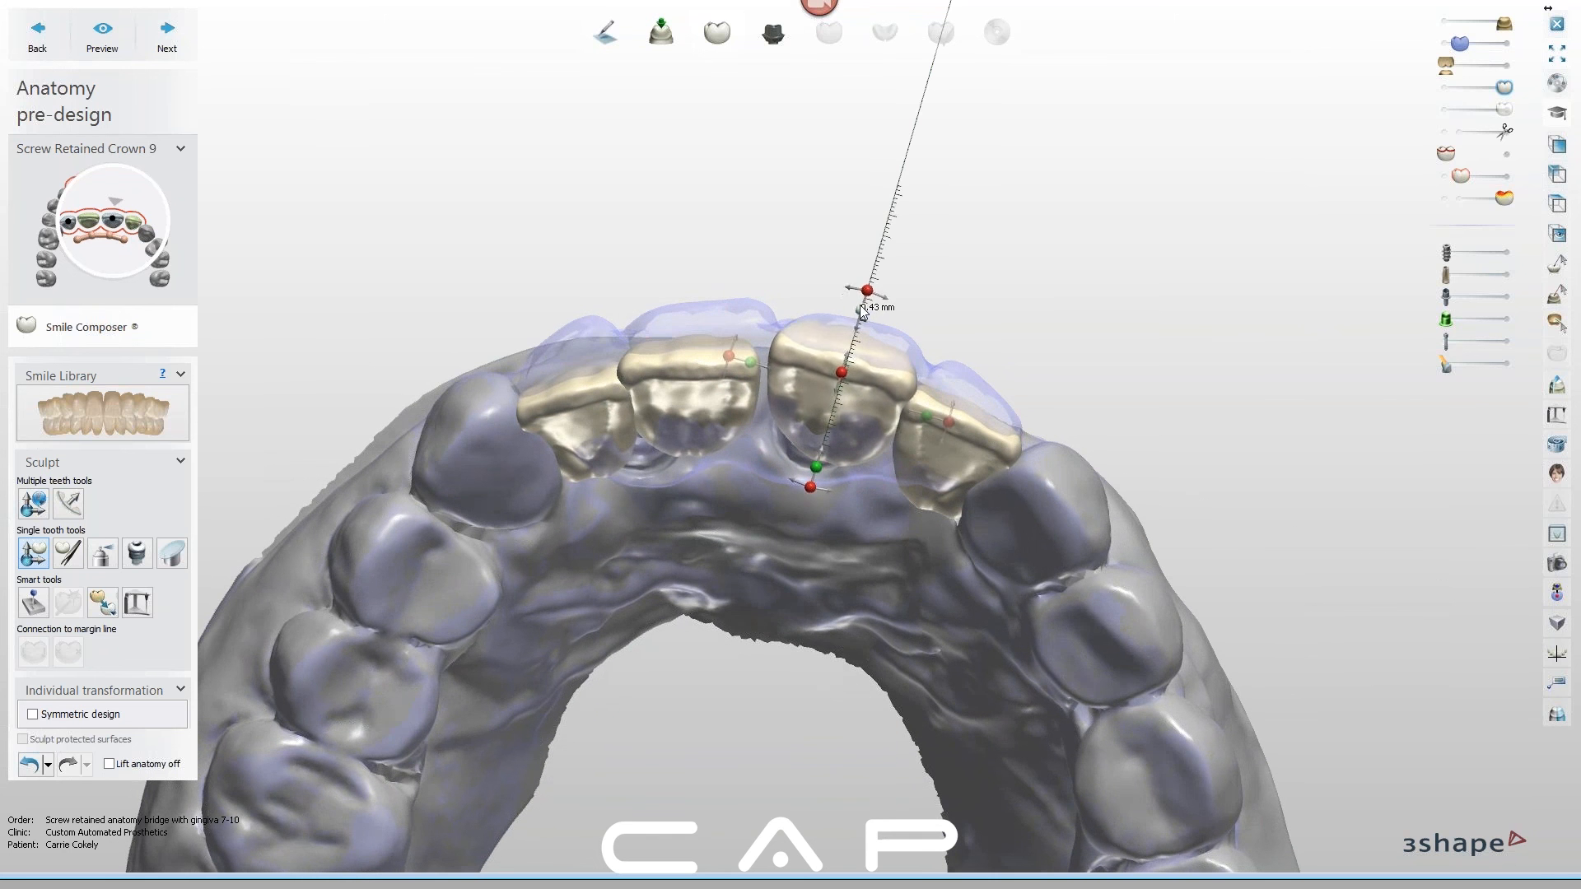
pyautogui.moveTo(862, 305); pyautogui.dragTo(862, 306)
pyautogui.moveTo(834, 433); pyautogui.dragTo(822, 379, button='right')
pyautogui.moveTo(820, 380); pyautogui.dragTo(820, 379)
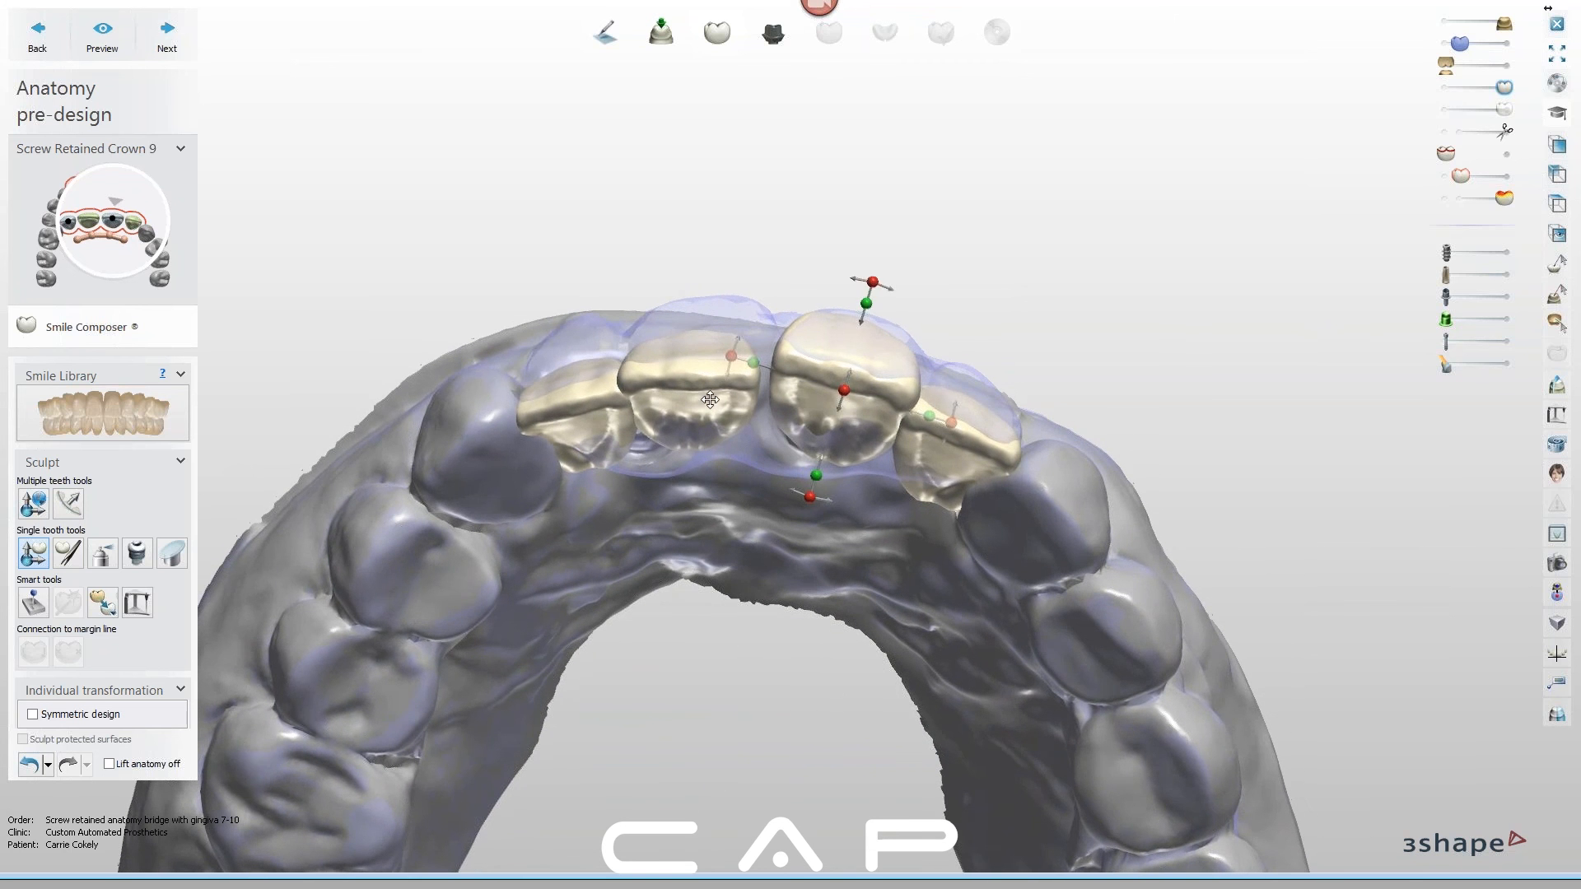
# Move and reshape pontic 8 to match the reference scan's central incisor, meeting crown 9 at the midline
pyautogui.click(727, 425)
pyautogui.moveTo(732, 423)
pyautogui.mouseDown(button='right')
pyautogui.moveTo(751, 331)
pyautogui.moveTo(716, 405)
pyautogui.mouseUp(button='right')
pyautogui.moveTo(715, 405); pyautogui.dragTo(724, 381)
pyautogui.moveTo(725, 380)
pyautogui.mouseDown(button='right')
pyautogui.moveTo(717, 448)
pyautogui.moveTo(710, 405)
pyautogui.mouseUp(button='right')
pyautogui.moveTo(705, 391); pyautogui.dragTo(800, 368)
pyautogui.moveTo(773, 419); pyautogui.dragTo(725, 479, button='right')
pyautogui.moveTo(751, 273)
pyautogui.mouseDown(button='right')
pyautogui.moveTo(751, 318)
pyautogui.moveTo(747, 288)
pyautogui.mouseUp(button='right')
pyautogui.moveTo(720, 256); pyautogui.dragTo(721, 249)
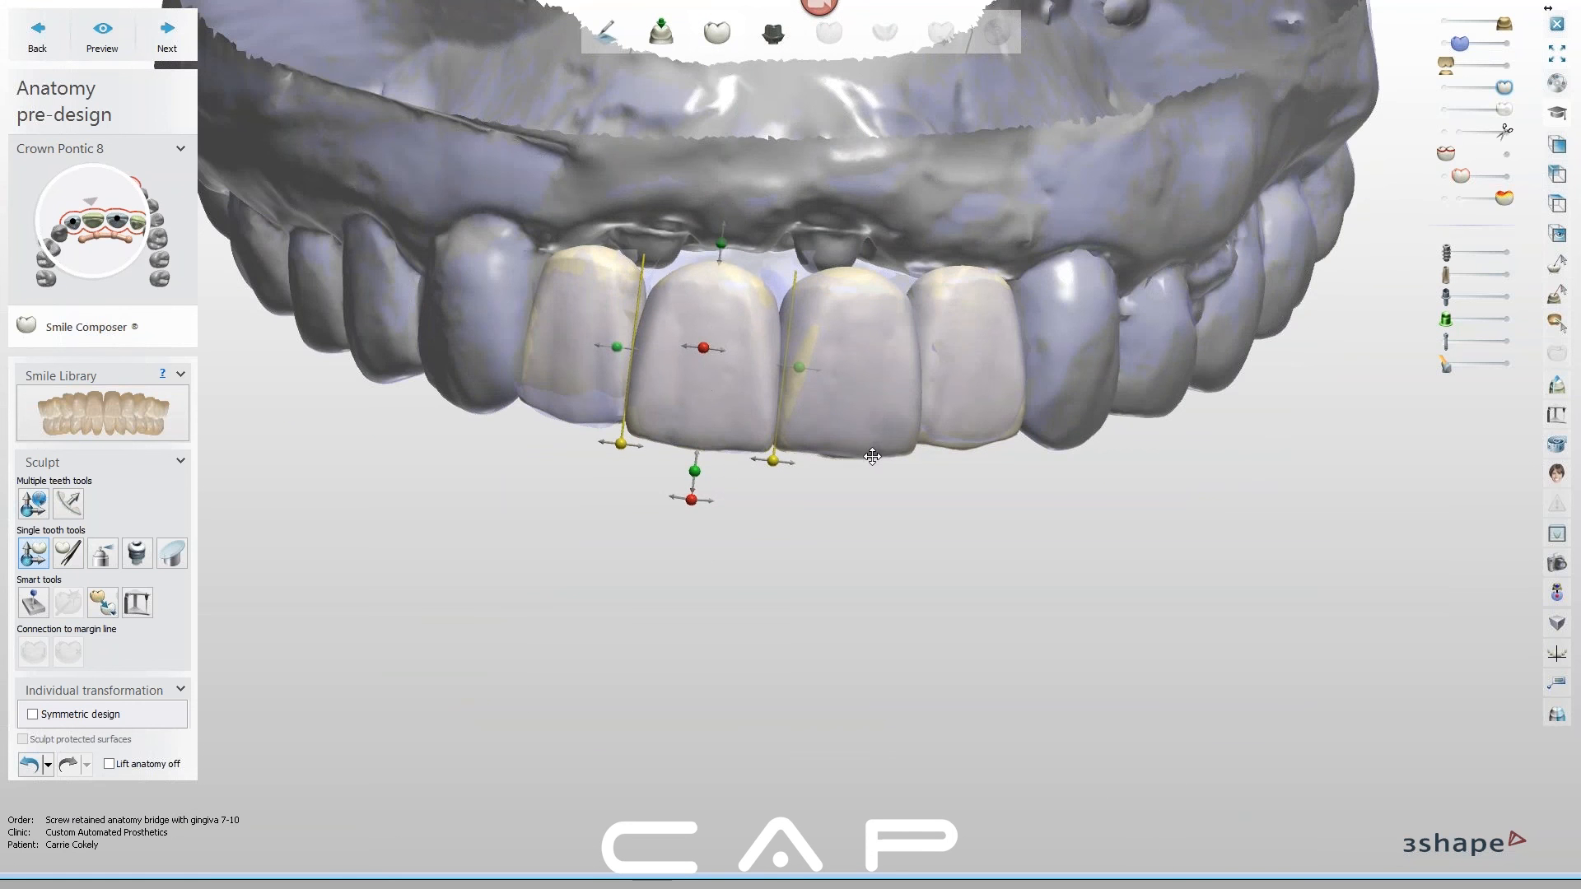
# Refine crown 9's angulation and pontic 8's lingual extent so the two central incisors align
pyautogui.click(866, 452)
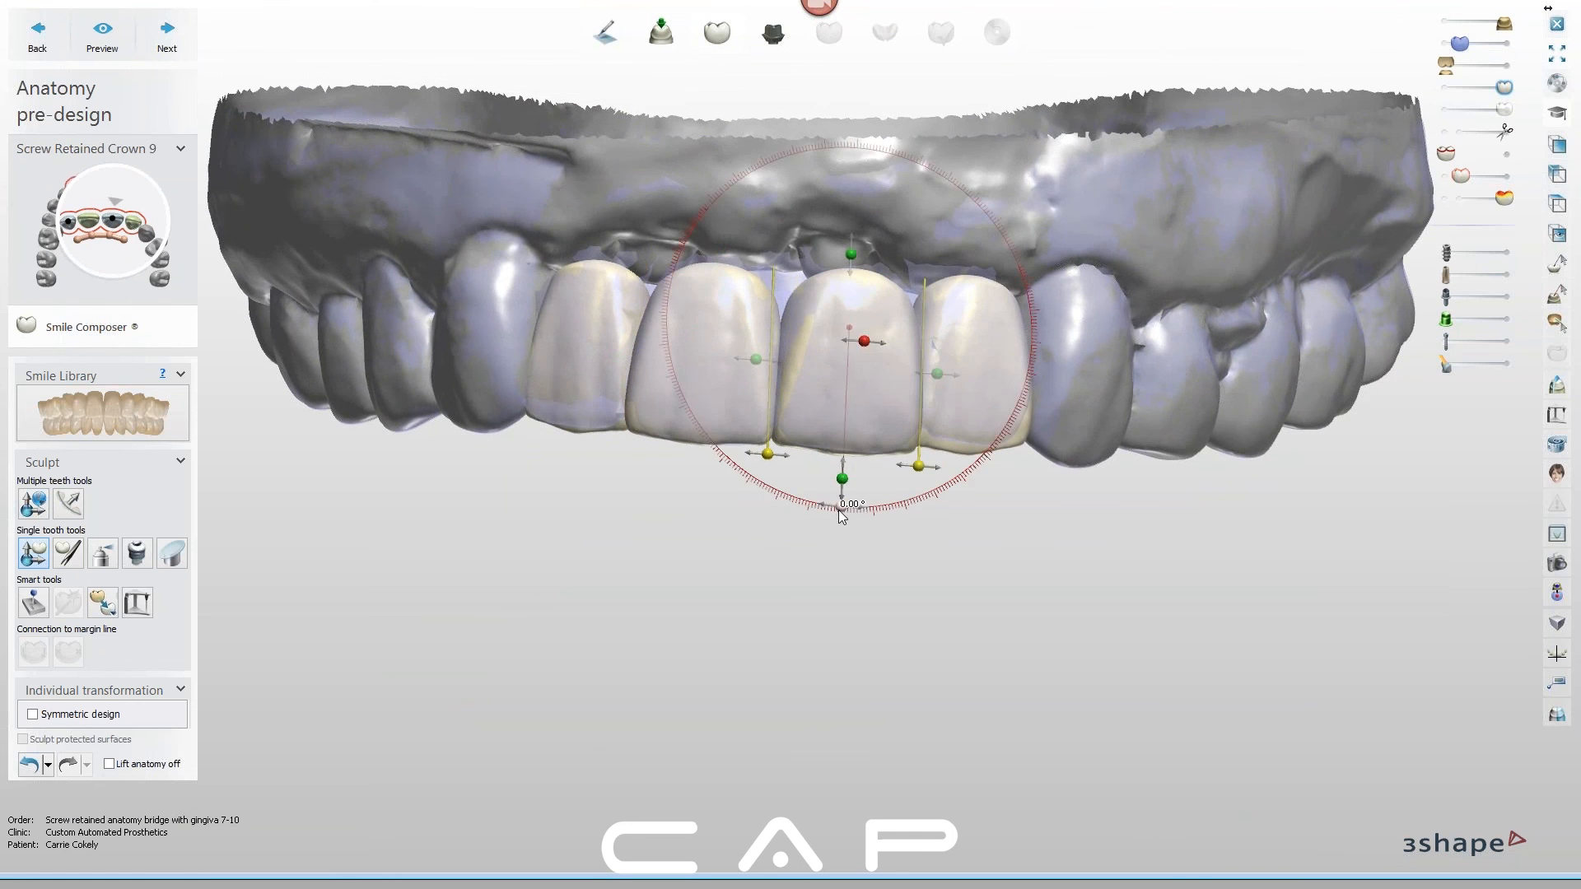
pyautogui.moveTo(844, 527); pyautogui.dragTo(715, 420, button='right')
pyautogui.click(714, 420)
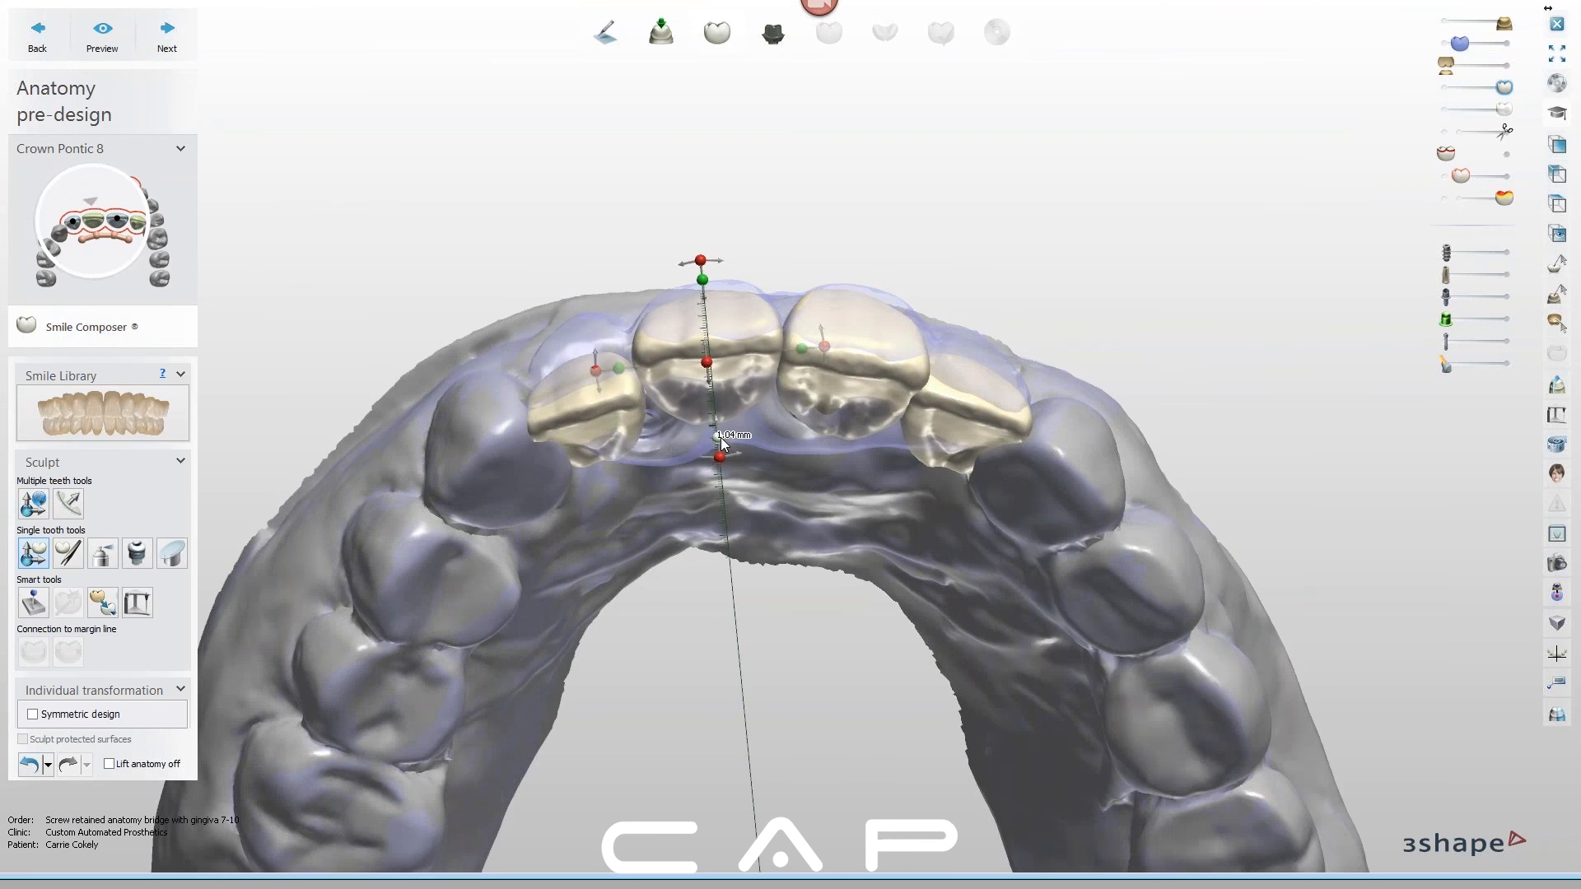
pyautogui.moveTo(788, 400); pyautogui.dragTo(790, 441, button='right')
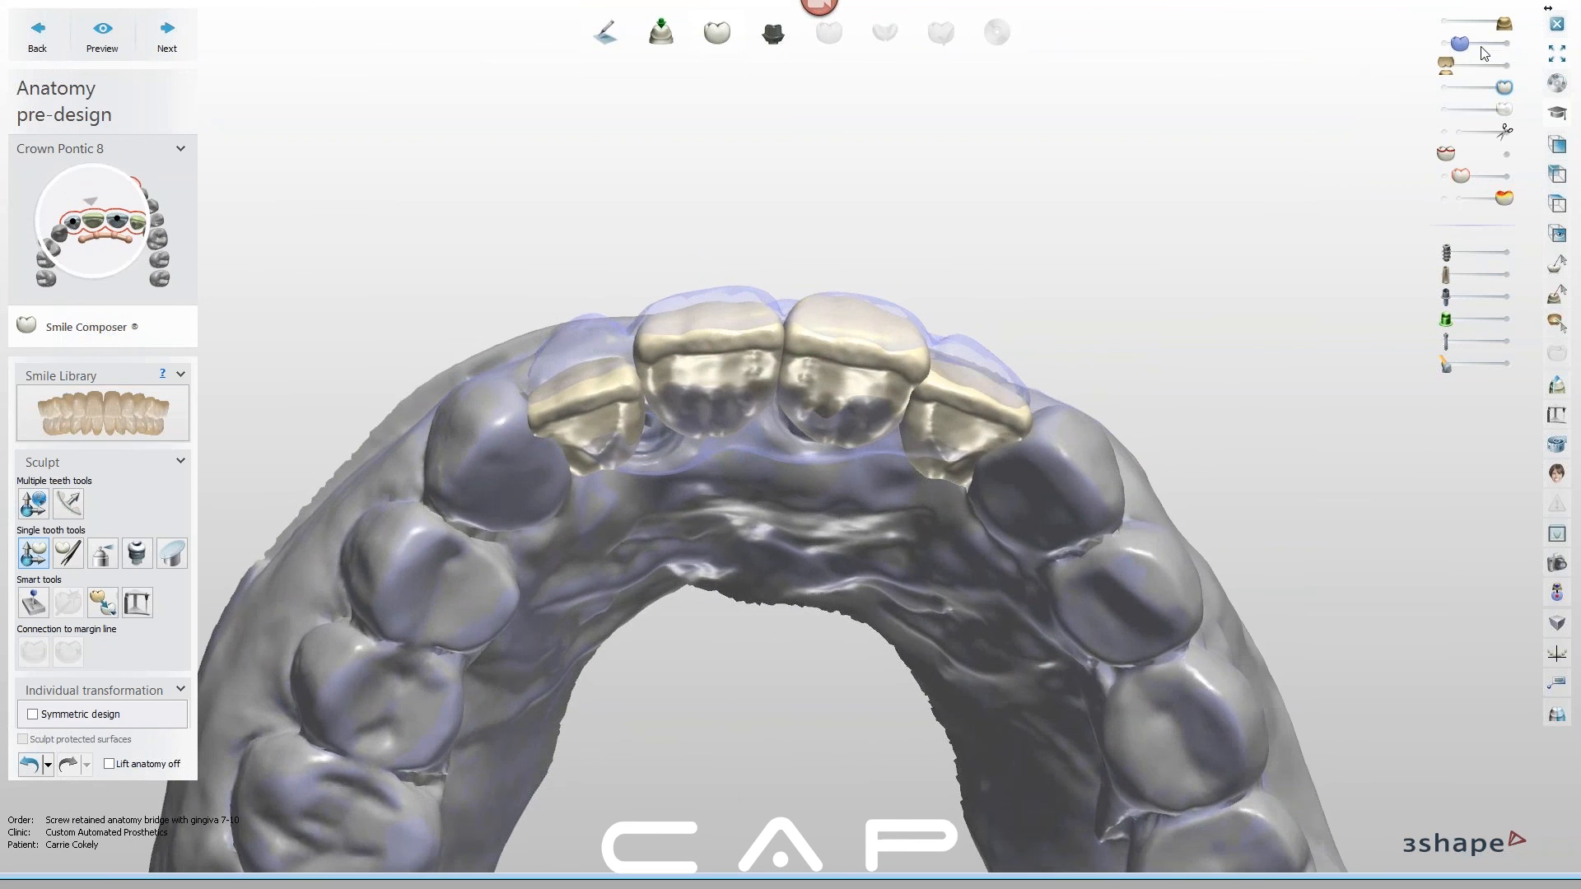
# Make the reference scan more opaque and fine-tune the facial surfaces of pontic 8 and crown 9 against it
pyautogui.click(1481, 45)
pyautogui.moveTo(709, 375)
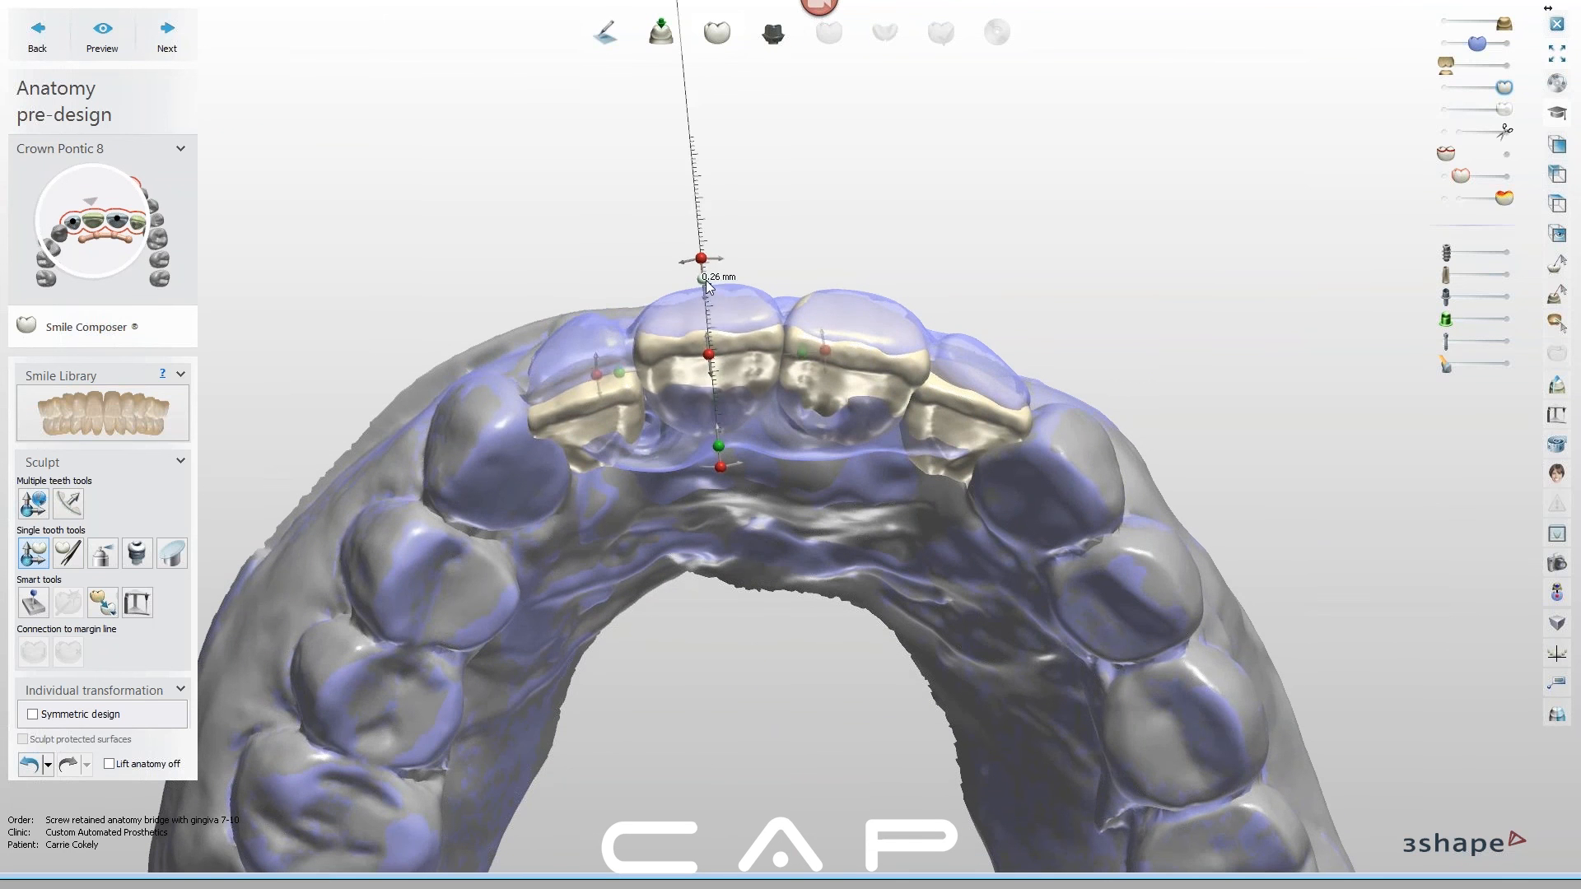
pyautogui.click(869, 321)
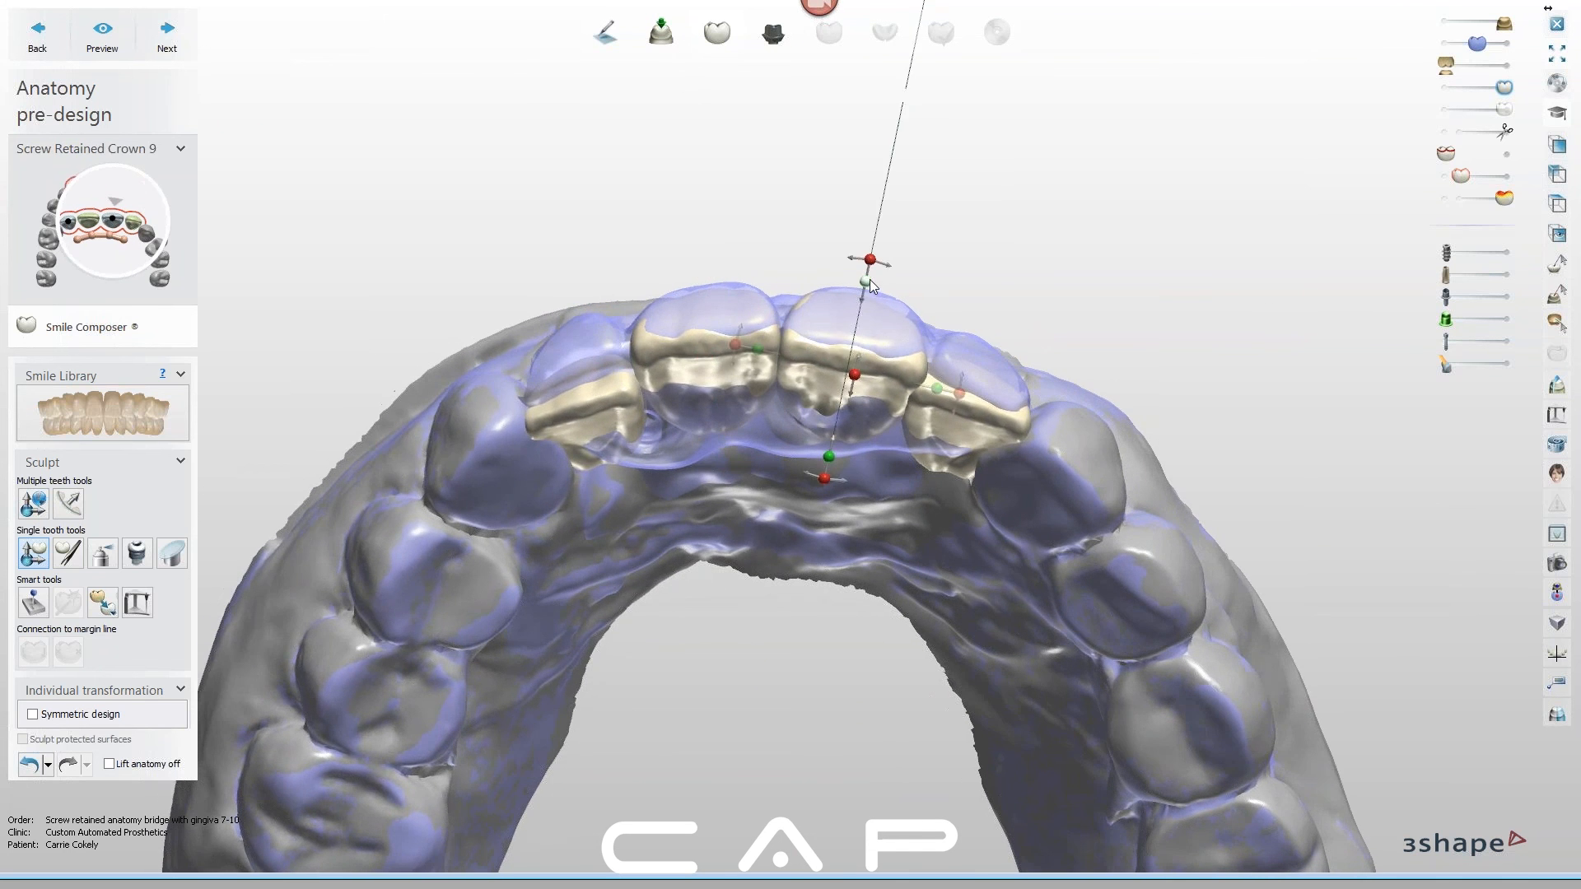
pyautogui.moveTo(843, 454); pyautogui.dragTo(853, 502, button='right')
pyautogui.click(980, 463)
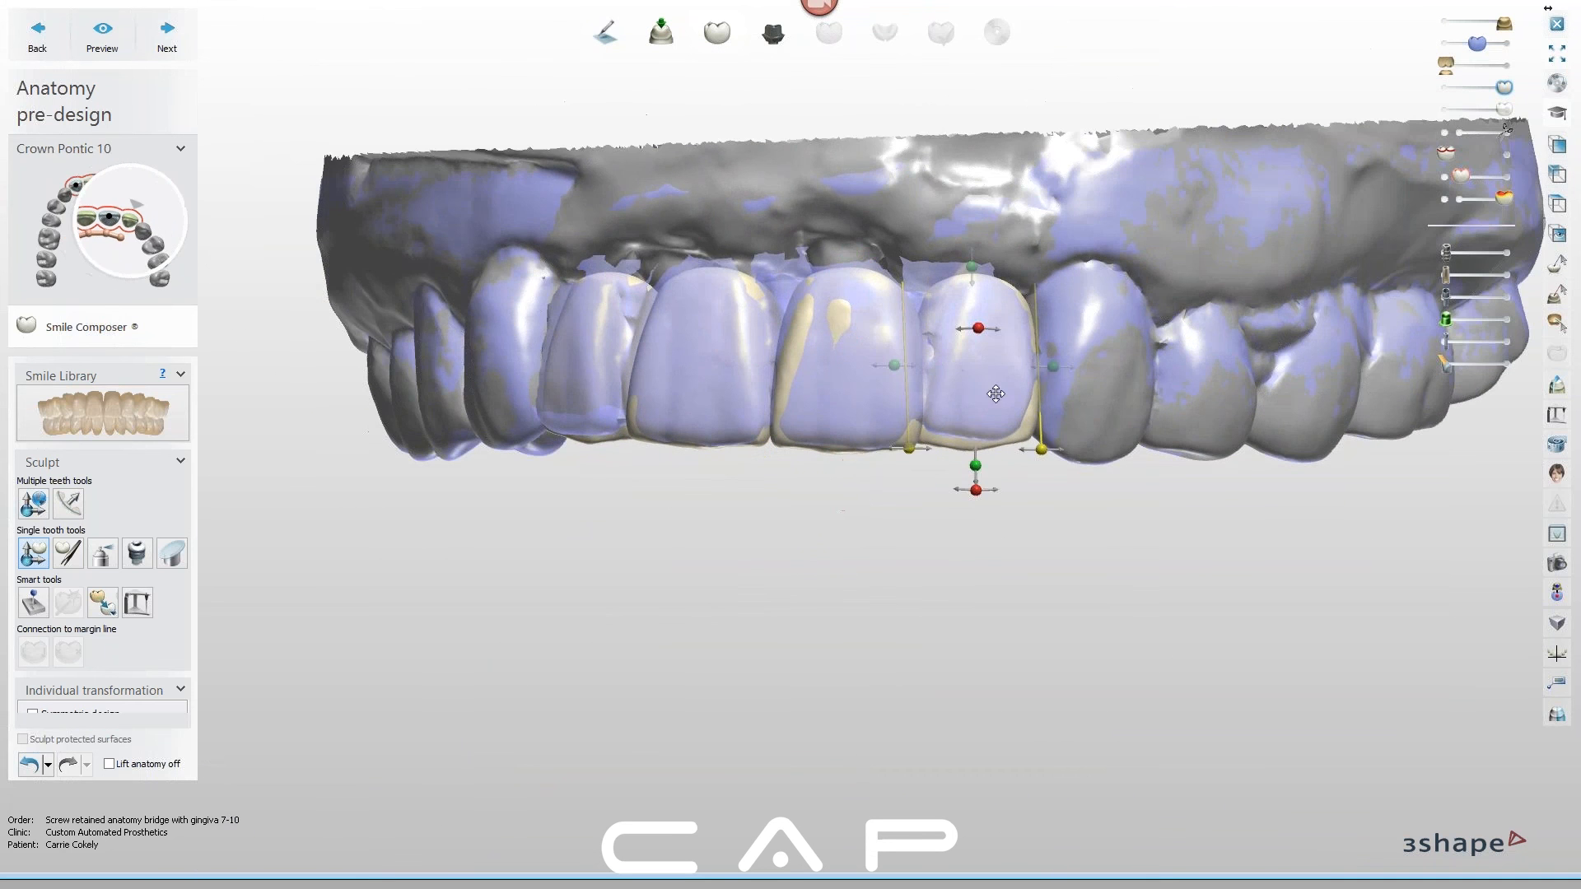
pyautogui.moveTo(980, 463); pyautogui.dragTo(882, 339, button='right')
pyautogui.click(882, 340)
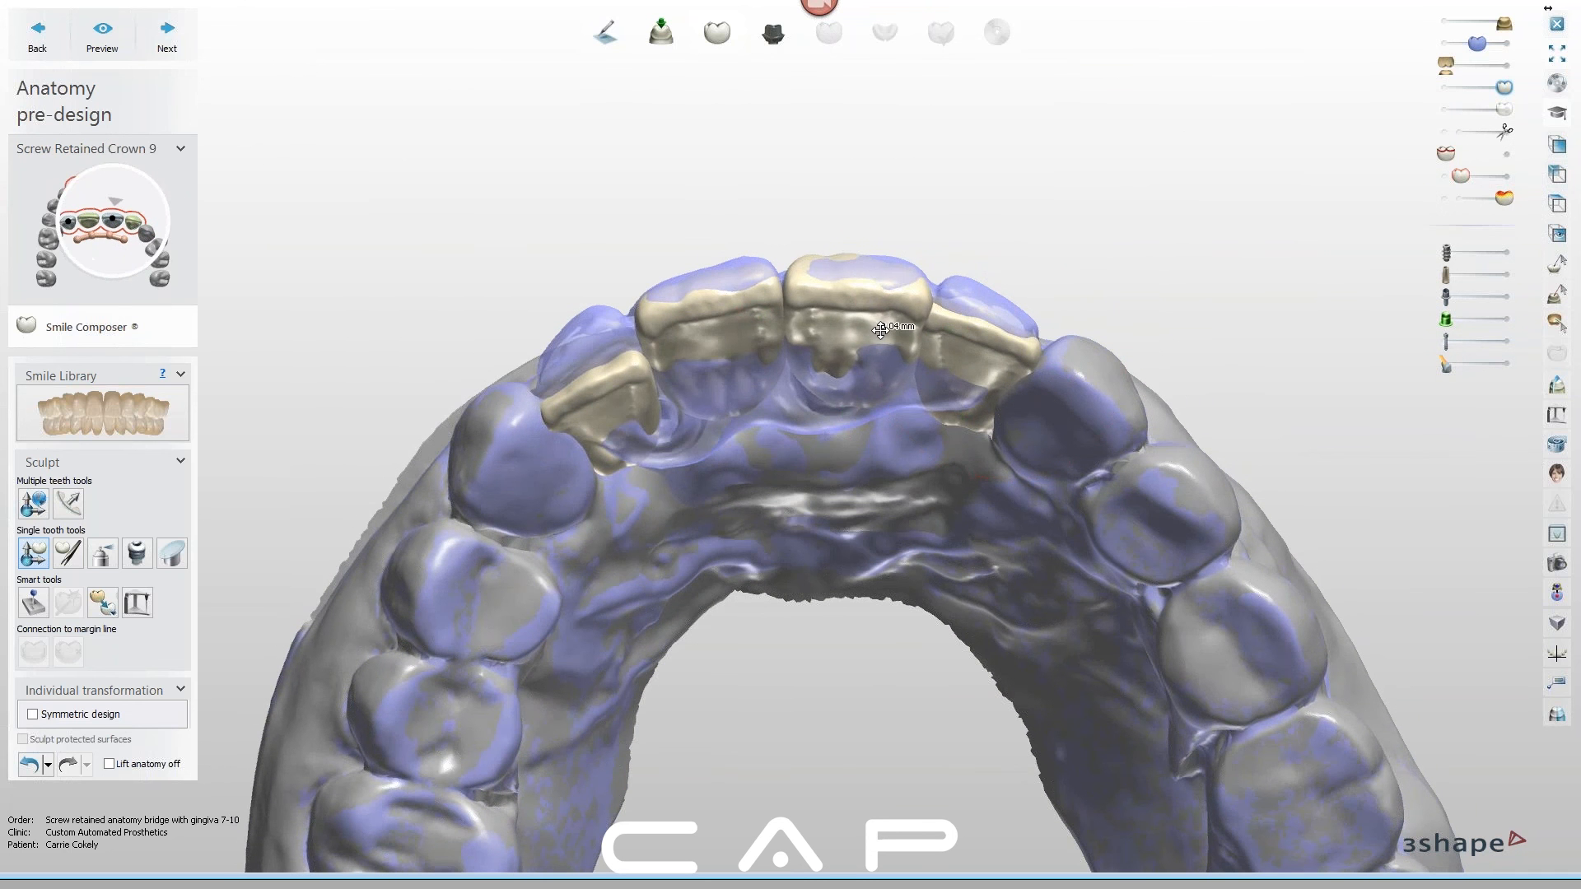
# Move pontic 10 facially and adjust its facial depth to follow the reference scan's lateral incisor
pyautogui.click(980, 345)
pyautogui.moveTo(980, 346)
pyautogui.mouseDown()
pyautogui.moveTo(947, 330)
pyautogui.moveTo(976, 328)
pyautogui.mouseUp()
pyautogui.moveTo(976, 329); pyautogui.dragTo(1000, 309, button='right')
pyautogui.moveTo(1005, 289); pyautogui.dragTo(1012, 272)
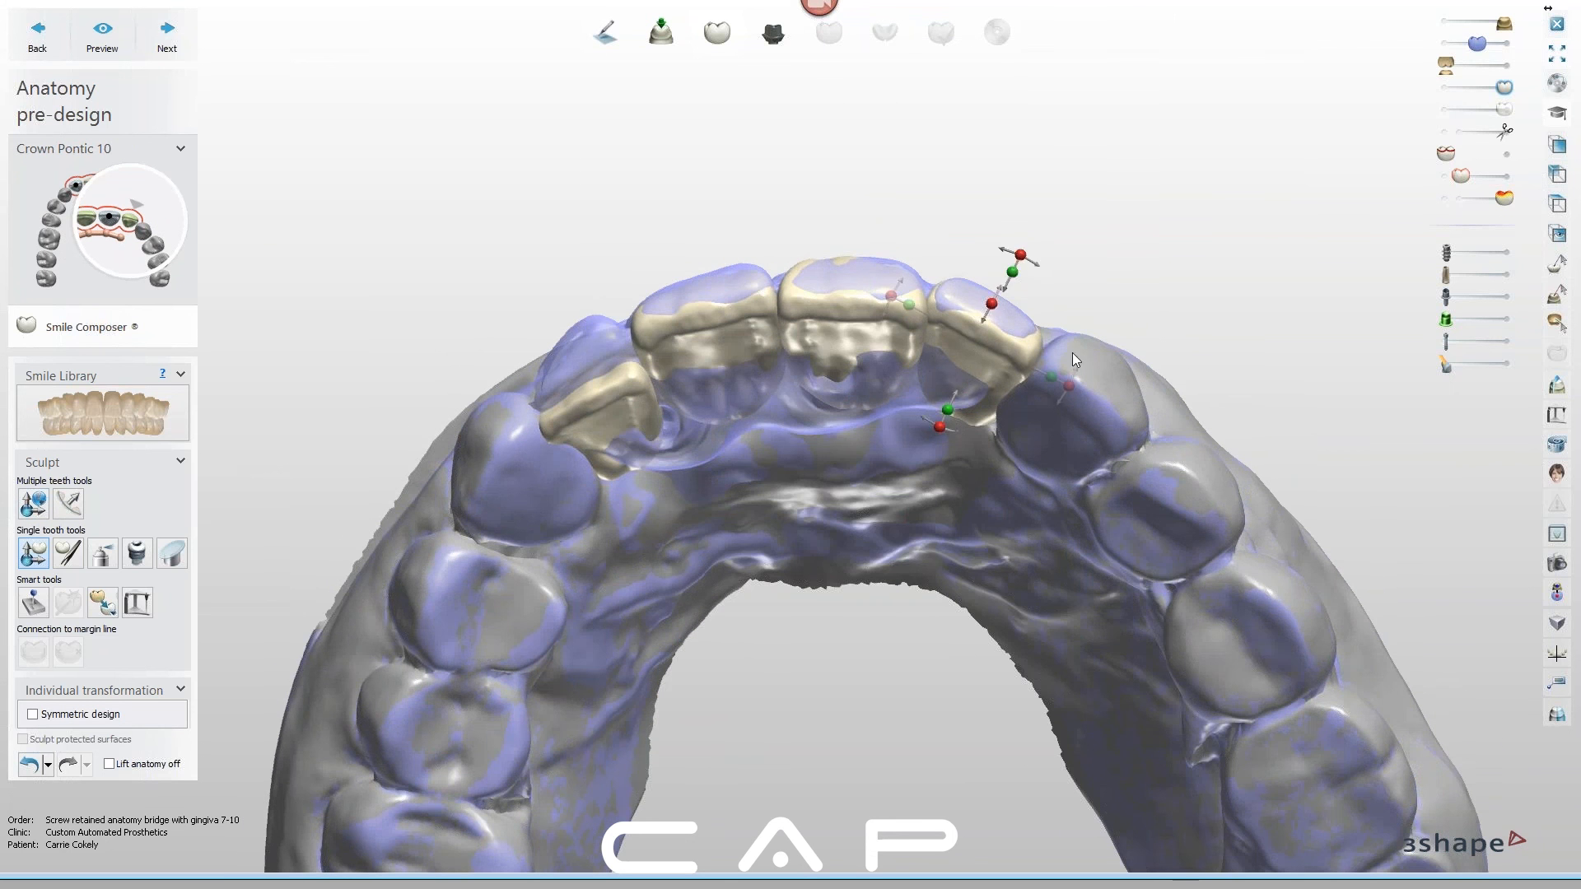
pyautogui.moveTo(1060, 331)
# Fine-tune pontic 10's incisal edge and angulation in the front view to match the reference scan
pyautogui.moveTo(1019, 317); pyautogui.dragTo(978, 451, button='right')
pyautogui.scroll(-2, 1009, 370)
pyautogui.moveTo(978, 445); pyautogui.dragTo(978, 447)
pyautogui.moveTo(980, 473); pyautogui.dragTo(982, 478, button='right')
pyautogui.moveTo(974, 467); pyautogui.dragTo(979, 468)
pyautogui.moveTo(941, 501); pyautogui.dragTo(1009, 495, button='right')
# Move crown 7 facially and adjust its lingual extent to follow the reference scan's lateral incisor
pyautogui.click(669, 384)
pyautogui.moveTo(708, 442); pyautogui.dragTo(749, 329, button='right')
pyautogui.moveTo(749, 329); pyautogui.dragTo(700, 332)
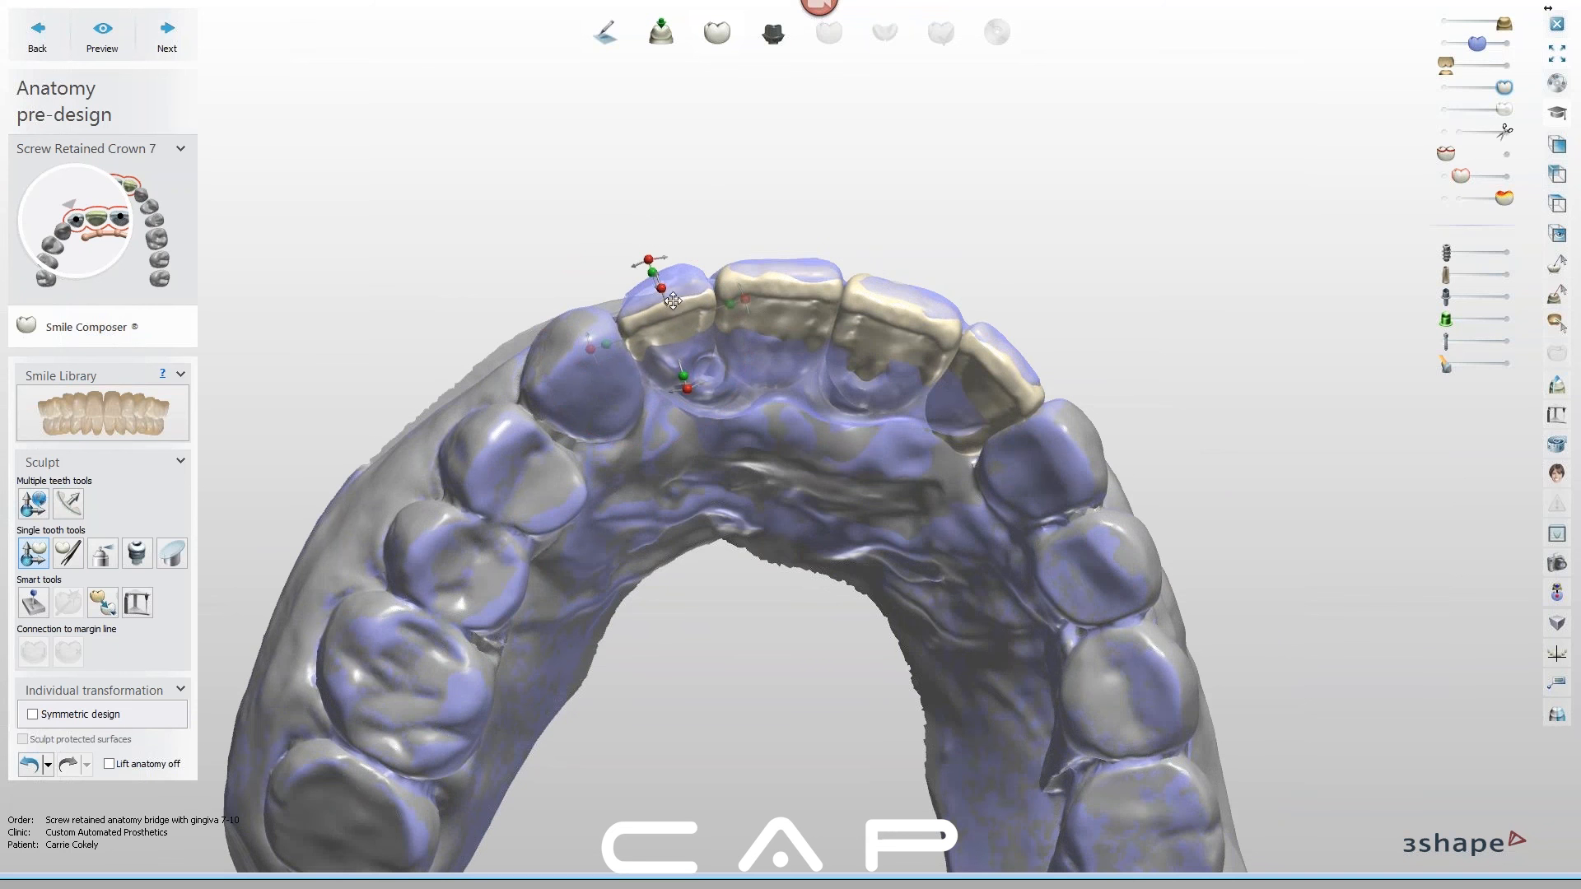
pyautogui.moveTo(659, 283); pyautogui.dragTo(649, 259)
pyautogui.moveTo(698, 331); pyautogui.dragTo(700, 346, button='right')
pyautogui.moveTo(687, 381); pyautogui.dragTo(692, 387)
pyautogui.moveTo(807, 395); pyautogui.dragTo(799, 254, button='right')
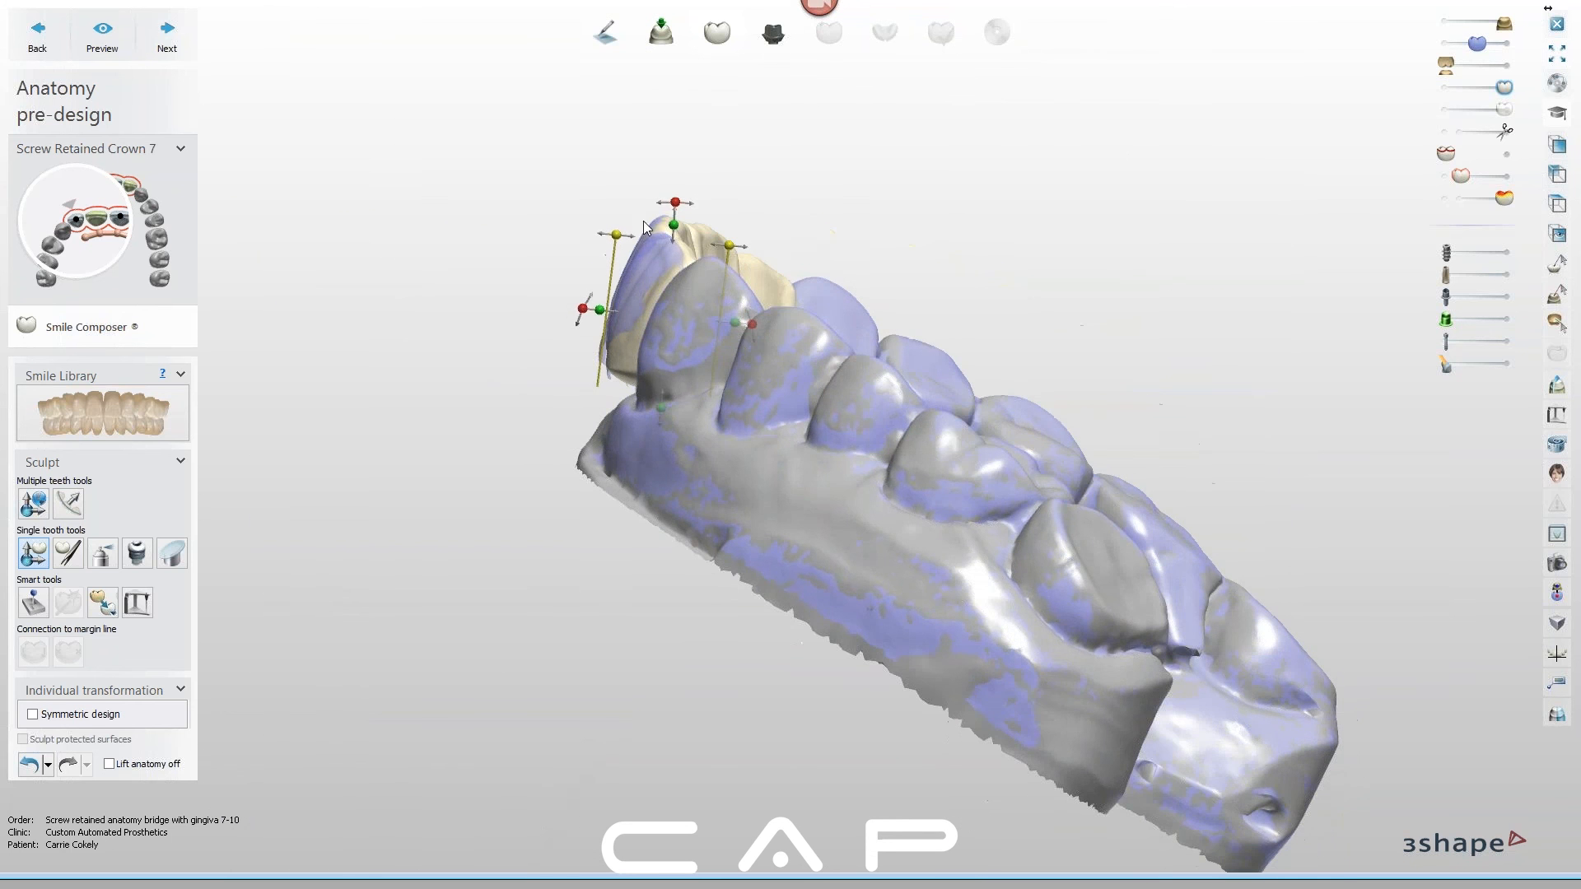
pyautogui.moveTo(999, 426)
pyautogui.mouseDown(button='right')
pyautogui.moveTo(882, 428)
pyautogui.moveTo(908, 403)
pyautogui.moveTo(889, 535)
pyautogui.mouseUp(button='right')
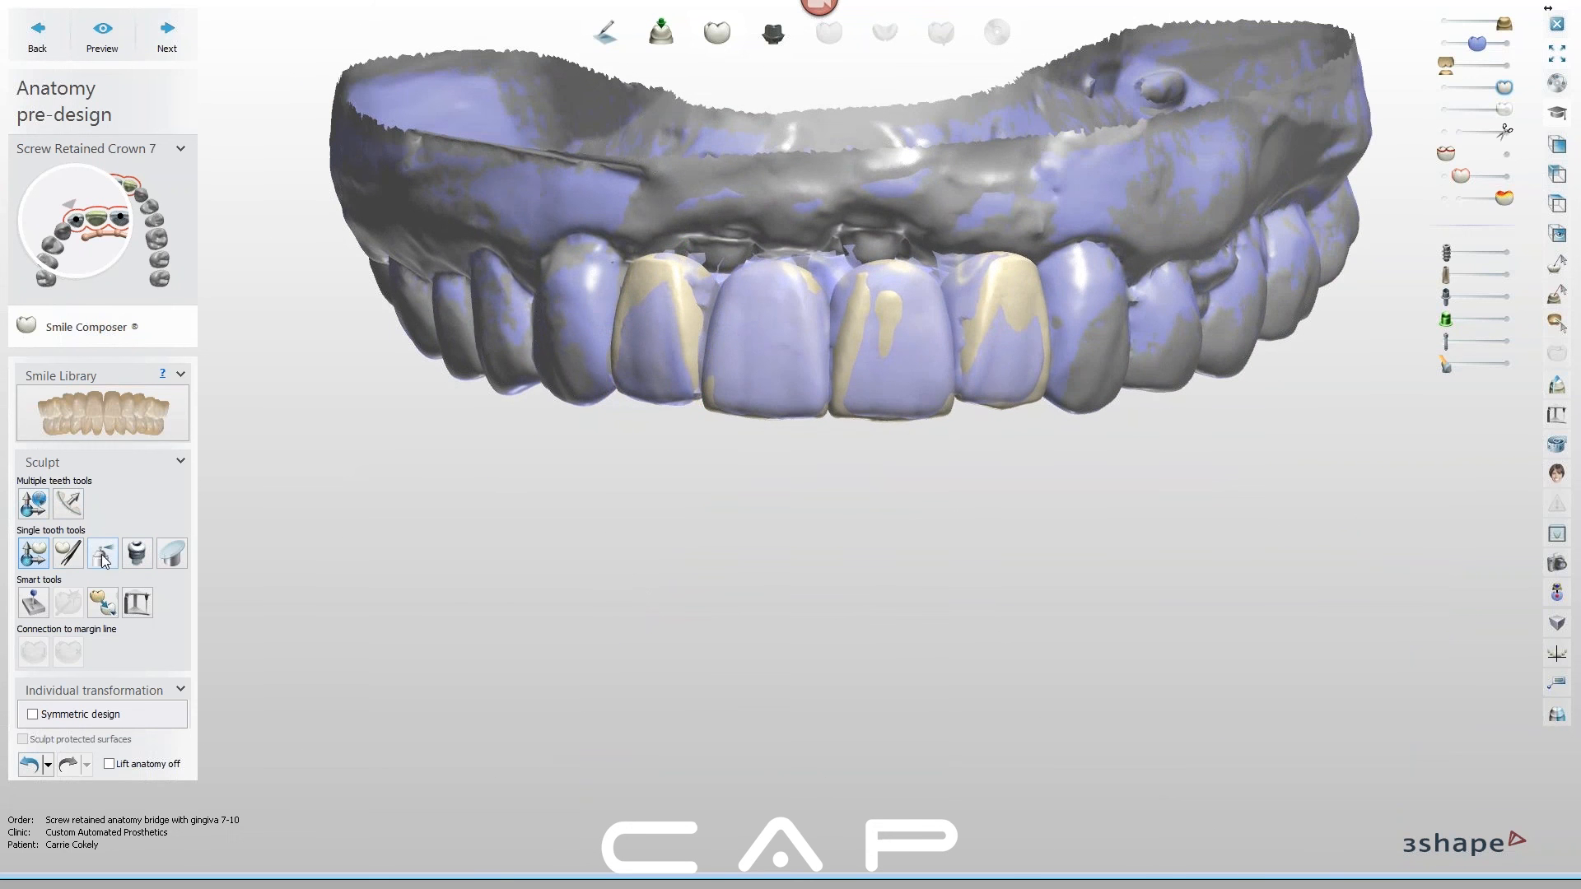
# Hide the reference scan and reshape the mesial and distal incisal corners of pontic 8 with individual morphing
pyautogui.click(69, 553)
pyautogui.moveTo(721, 420); pyautogui.dragTo(747, 447, button='right')
pyautogui.moveTo(796, 306); pyautogui.dragTo(820, 303, button='right')
pyautogui.moveTo(1477, 42); pyautogui.dragTo(1444, 43)
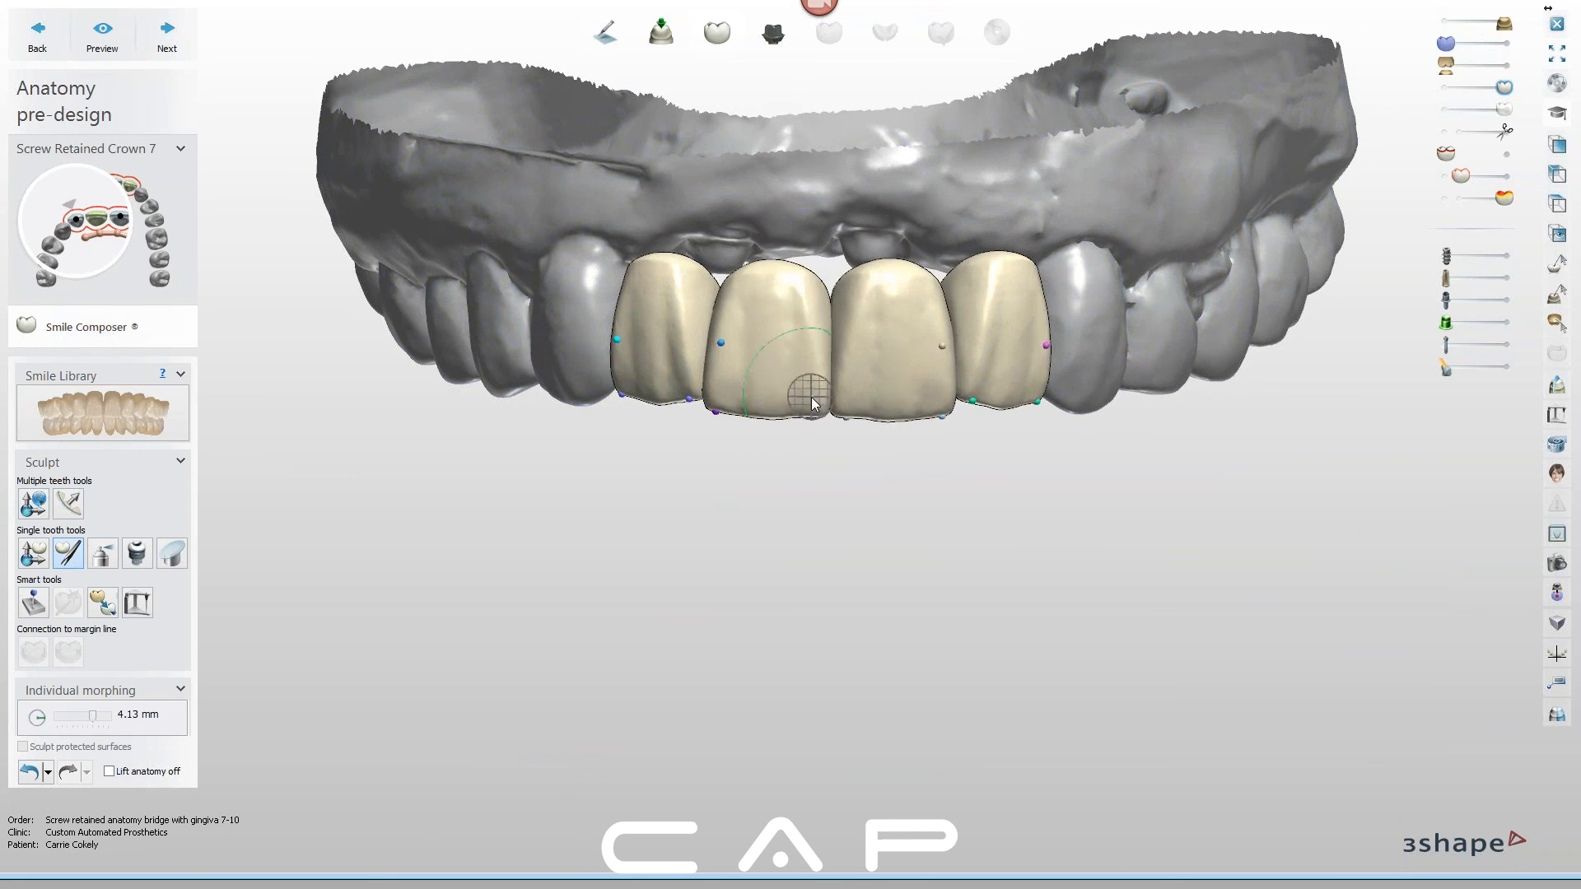
pyautogui.moveTo(712, 413); pyautogui.dragTo(714, 414)
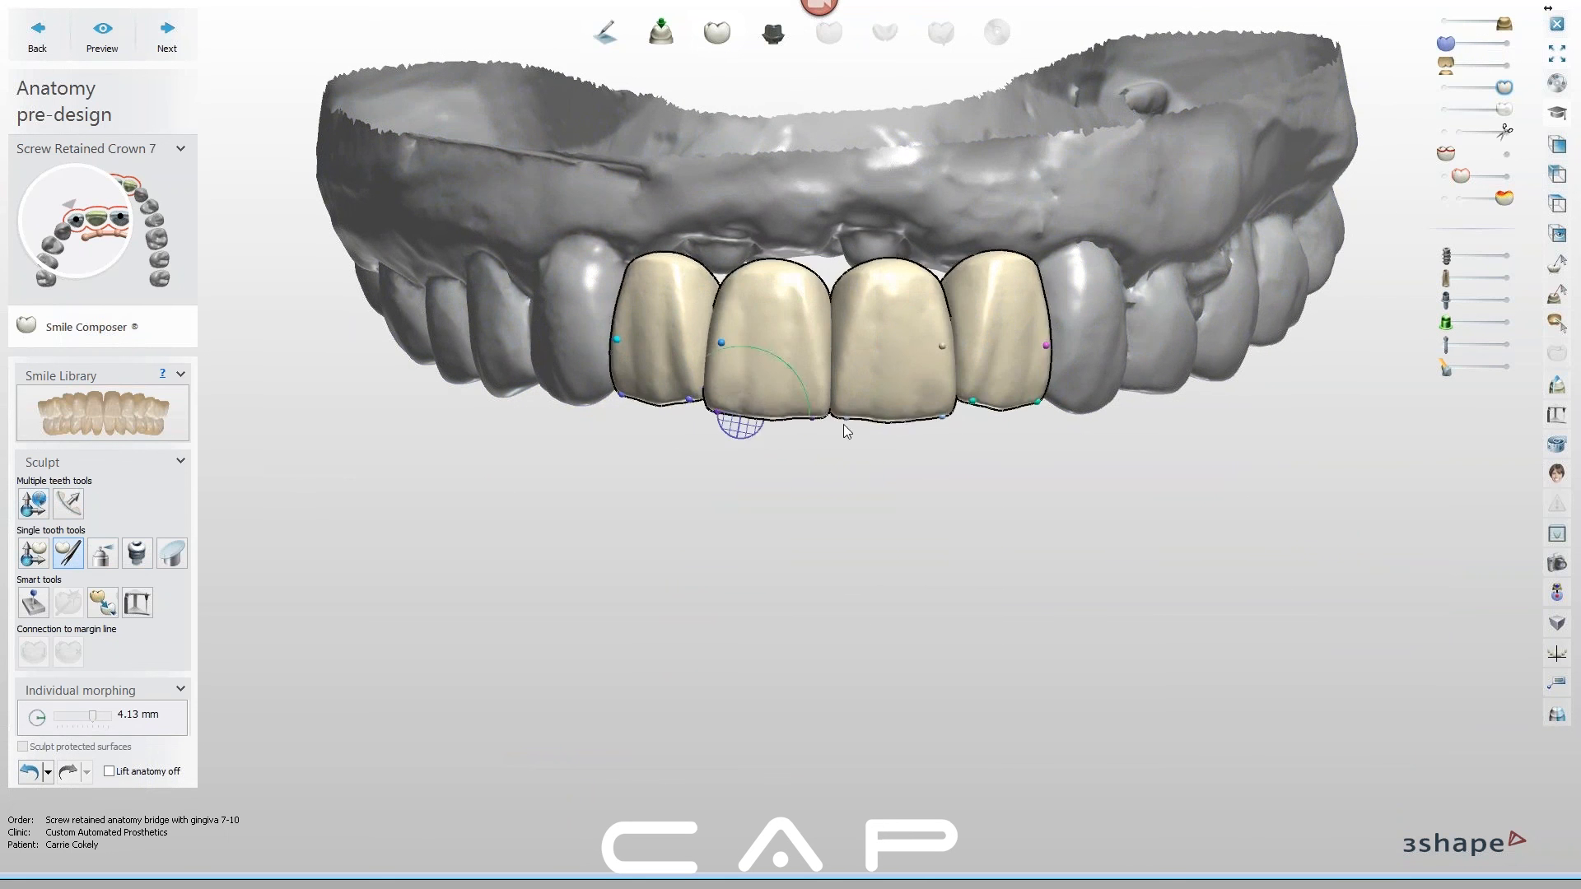
pyautogui.moveTo(959, 432); pyautogui.dragTo(819, 423, button='right')
pyautogui.moveTo(819, 422); pyautogui.dragTo(819, 426)
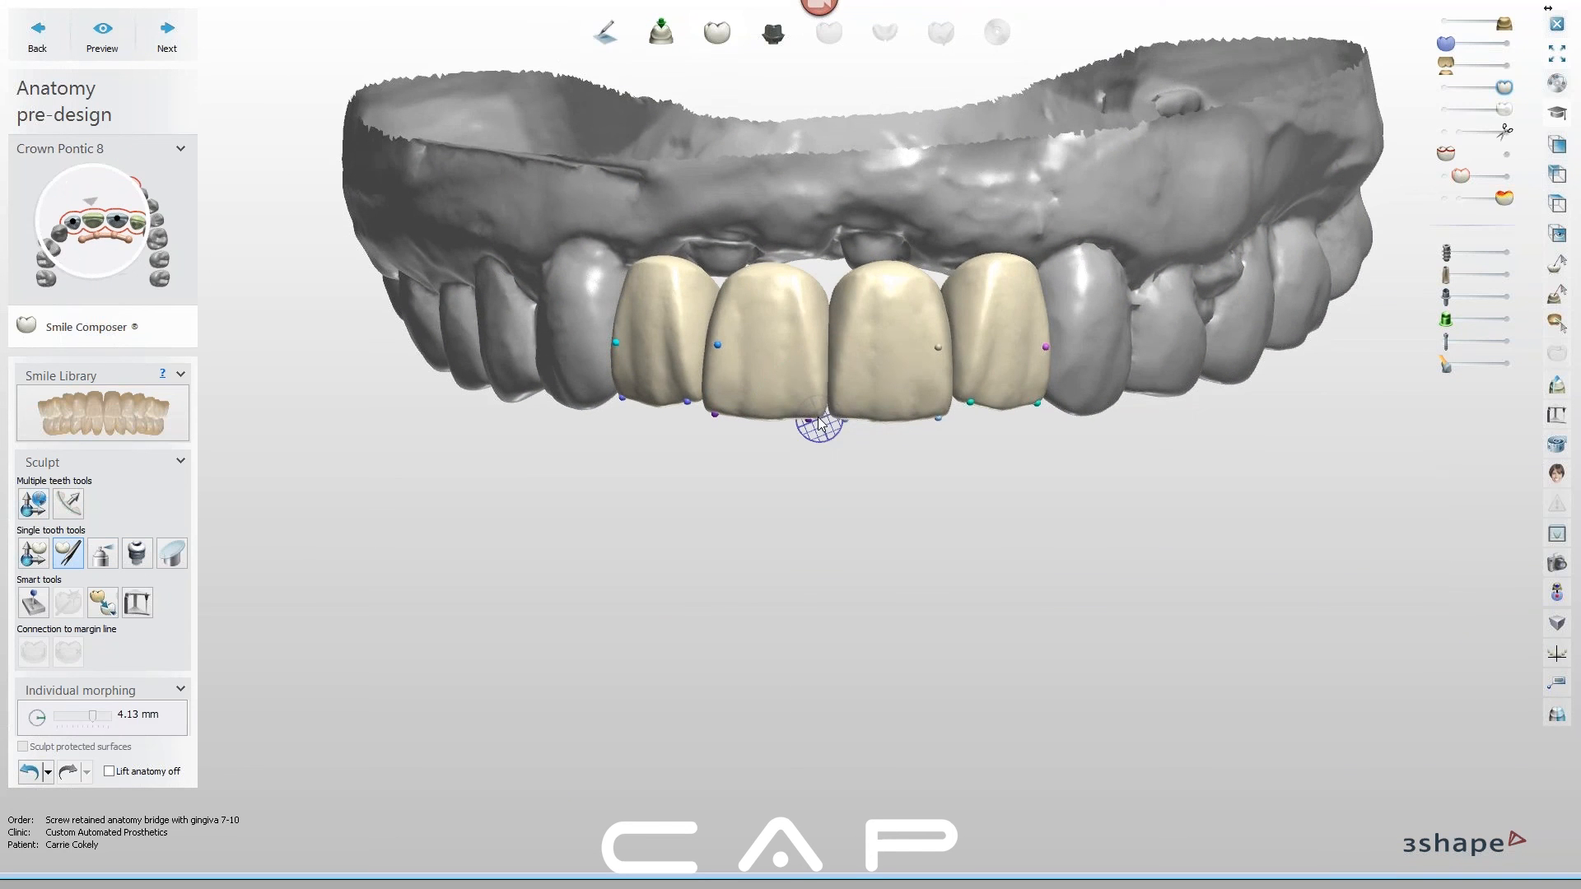
# Morph pontic 10's incisal edge and check its mesial corner from the incisal and lingual sides
pyautogui.moveTo(920, 441); pyautogui.dragTo(996, 416, button='right')
pyautogui.moveTo(983, 417); pyautogui.dragTo(984, 415)
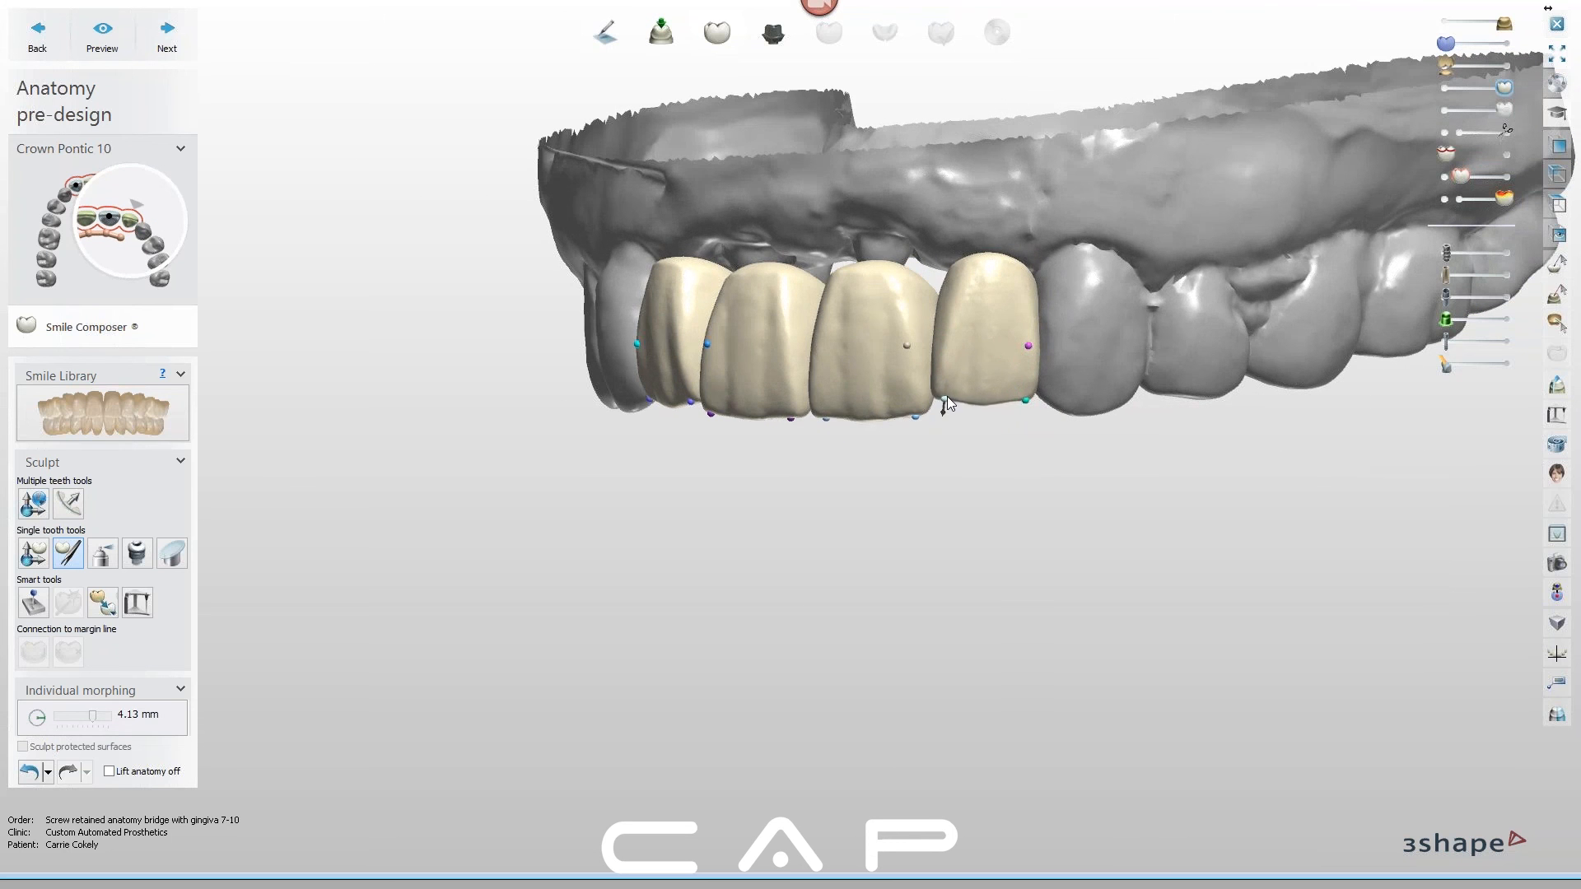
pyautogui.moveTo(998, 435)
pyautogui.mouseDown(button='right')
pyautogui.moveTo(1016, 435)
pyautogui.moveTo(1019, 293)
pyautogui.moveTo(1014, 323)
pyautogui.mouseUp(button='right')
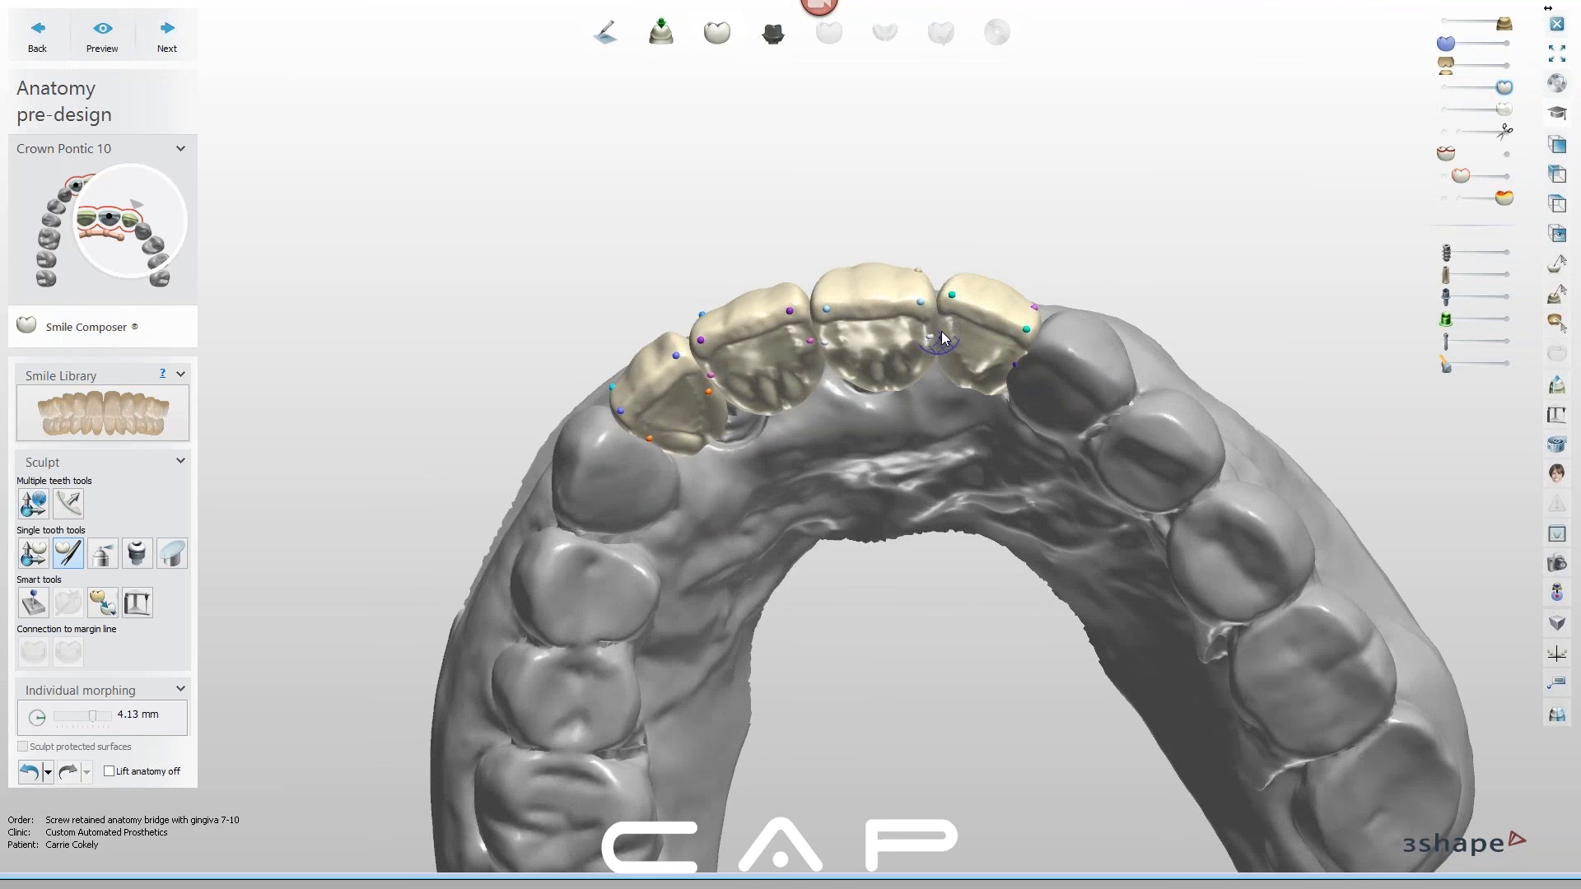
pyautogui.moveTo(962, 367); pyautogui.dragTo(947, 326, button='right')
pyautogui.moveTo(986, 427); pyautogui.dragTo(1005, 369, button='right')
# Reshape crown 7's incisal edge with individual morphing at a 3.15 mm radius
pyautogui.moveTo(1029, 445)
pyautogui.mouseDown(button='right')
pyautogui.moveTo(1002, 379)
pyautogui.moveTo(975, 485)
pyautogui.mouseUp(button='right')
pyautogui.moveTo(688, 395); pyautogui.dragTo(705, 406)
pyautogui.moveTo(740, 411); pyautogui.dragTo(696, 425, button='right')
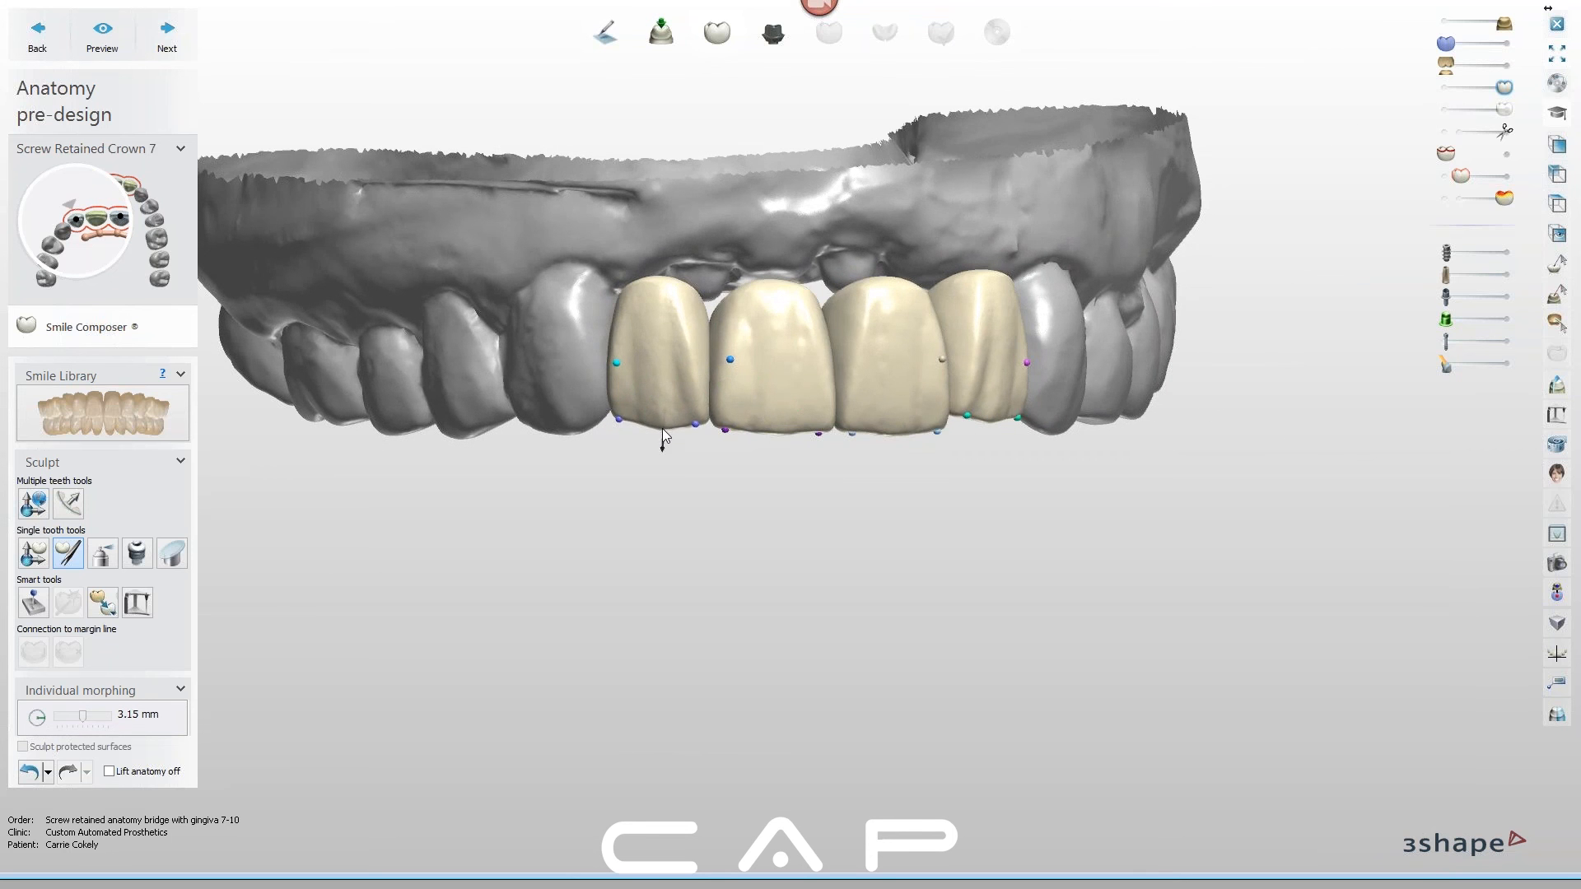
pyautogui.moveTo(926, 494); pyautogui.dragTo(942, 462, button='right')
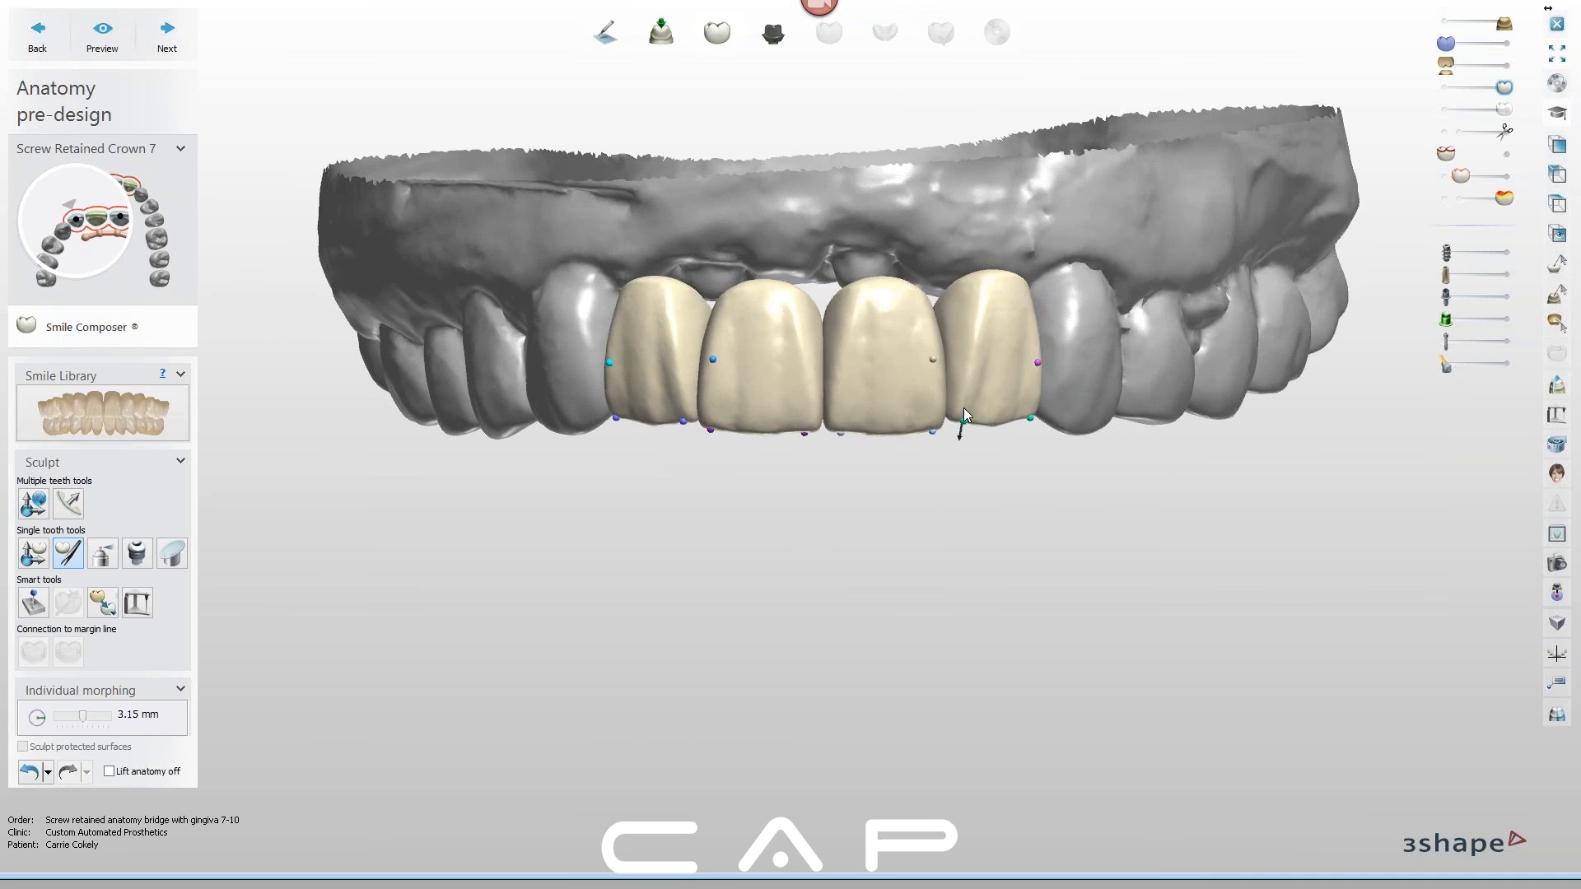
# Morph pontic 10's distal incisal corner to balance it with crown 7
pyautogui.moveTo(1031, 433); pyautogui.dragTo(1011, 433, button='right')
pyautogui.moveTo(1021, 417); pyautogui.dragTo(1021, 421)
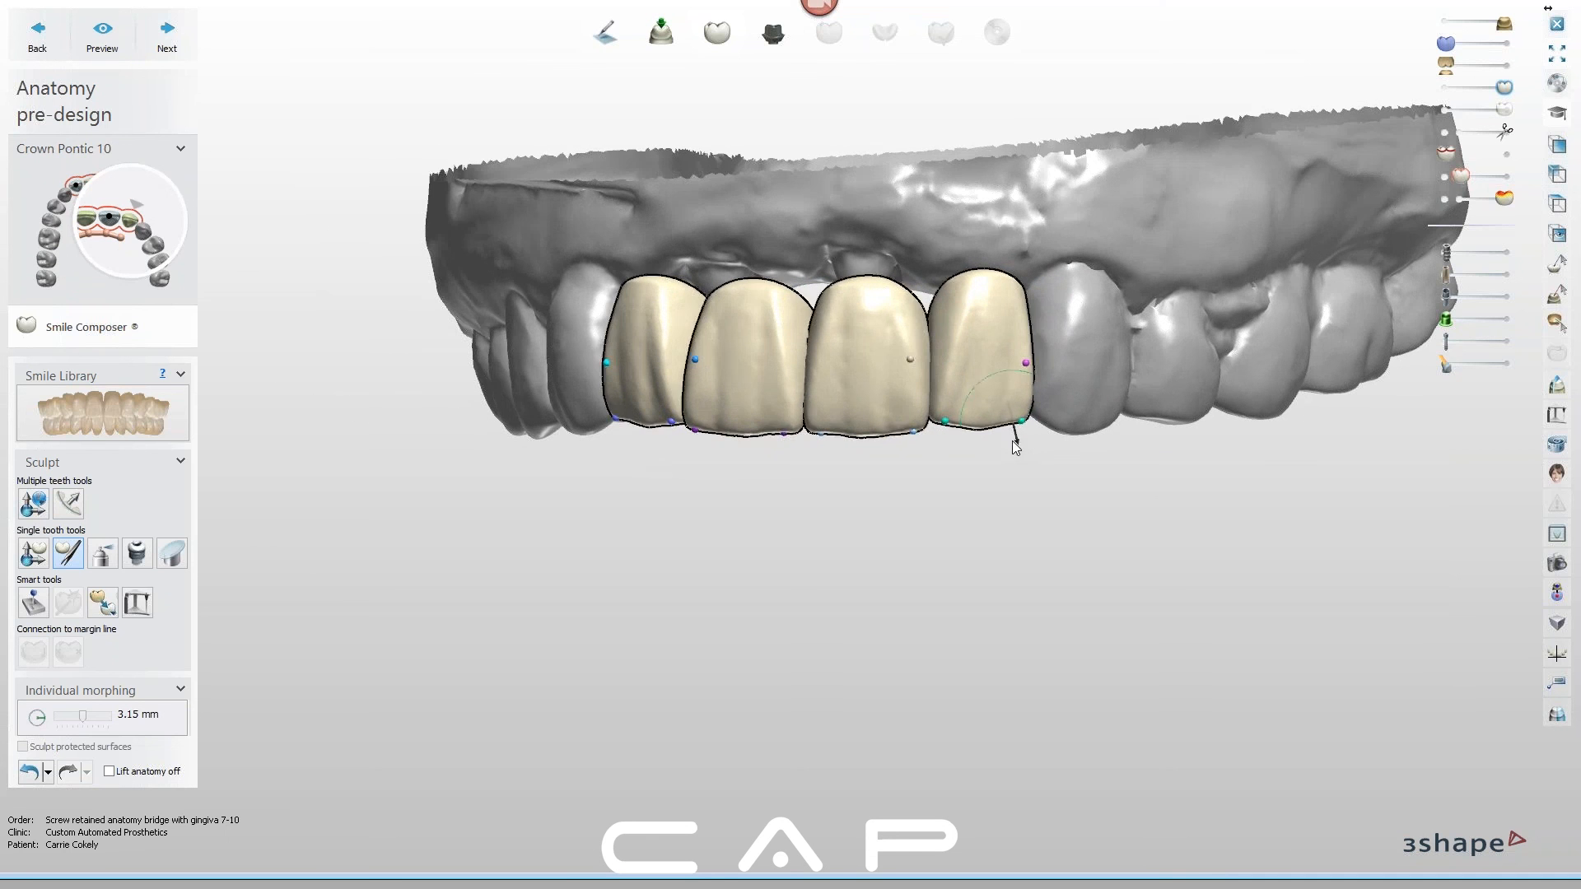
pyautogui.moveTo(1019, 495)
pyautogui.mouseDown(button='right')
pyautogui.moveTo(1051, 494)
pyautogui.moveTo(1048, 477)
pyautogui.moveTo(1038, 489)
pyautogui.mouseUp(button='right')
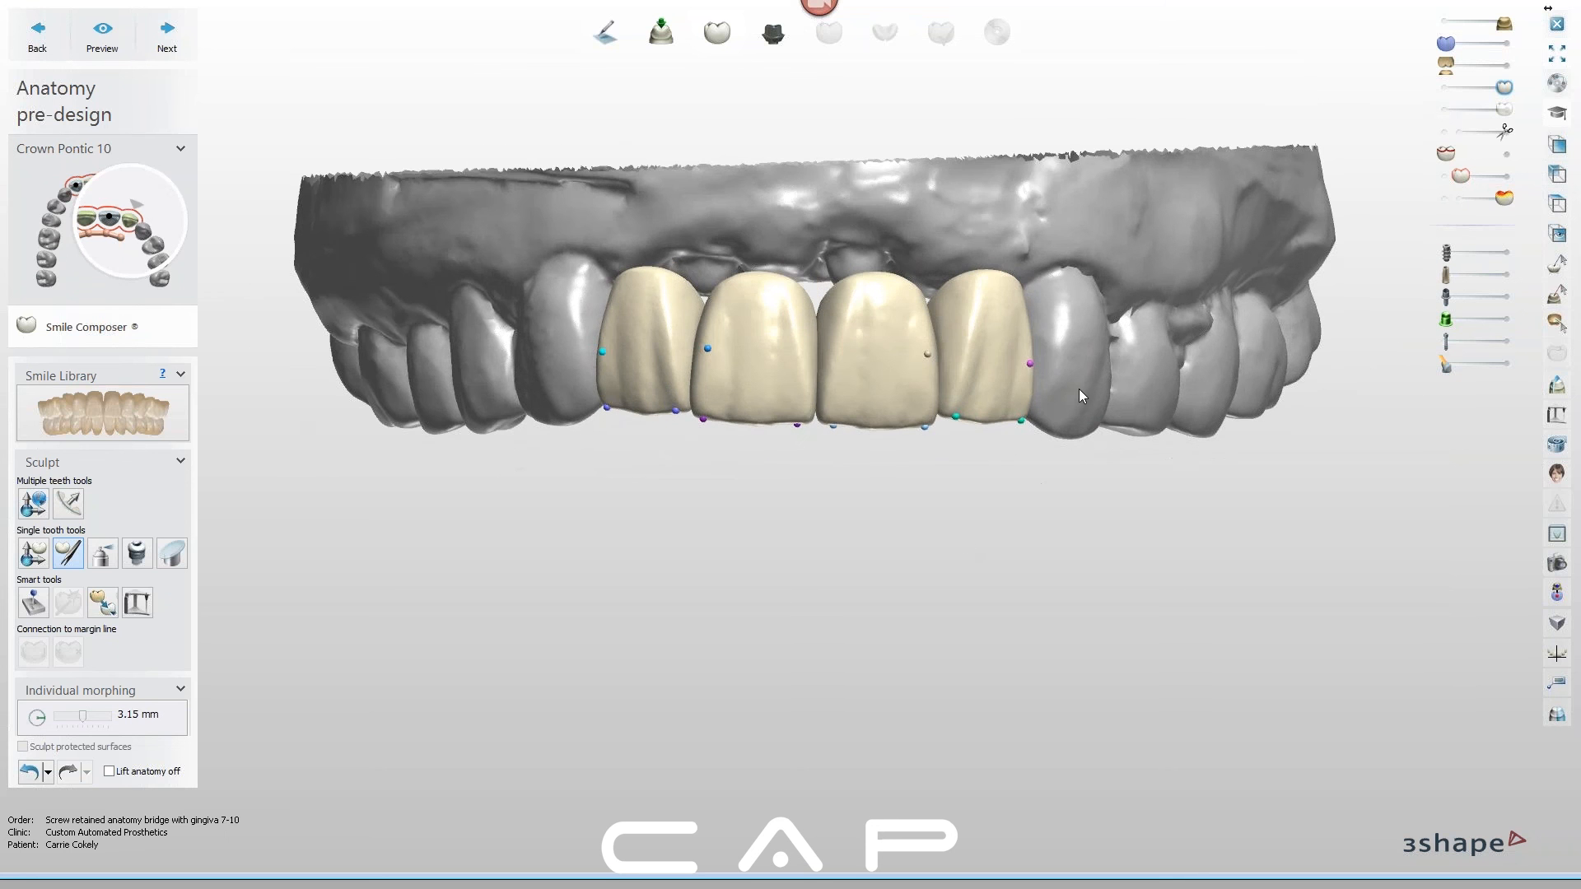
# Examine the four teeth's incisal line and arch alignment from the front and occlusally, selecting pontic 8 and crown 9 for individual transformation
pyautogui.scroll(-2, 1000, 468)
pyautogui.moveTo(991, 459); pyautogui.dragTo(914, 391, button='middle')
pyautogui.moveTo(883, 411); pyautogui.dragTo(867, 417, button='right')
pyautogui.scroll(-3, 771, 418)
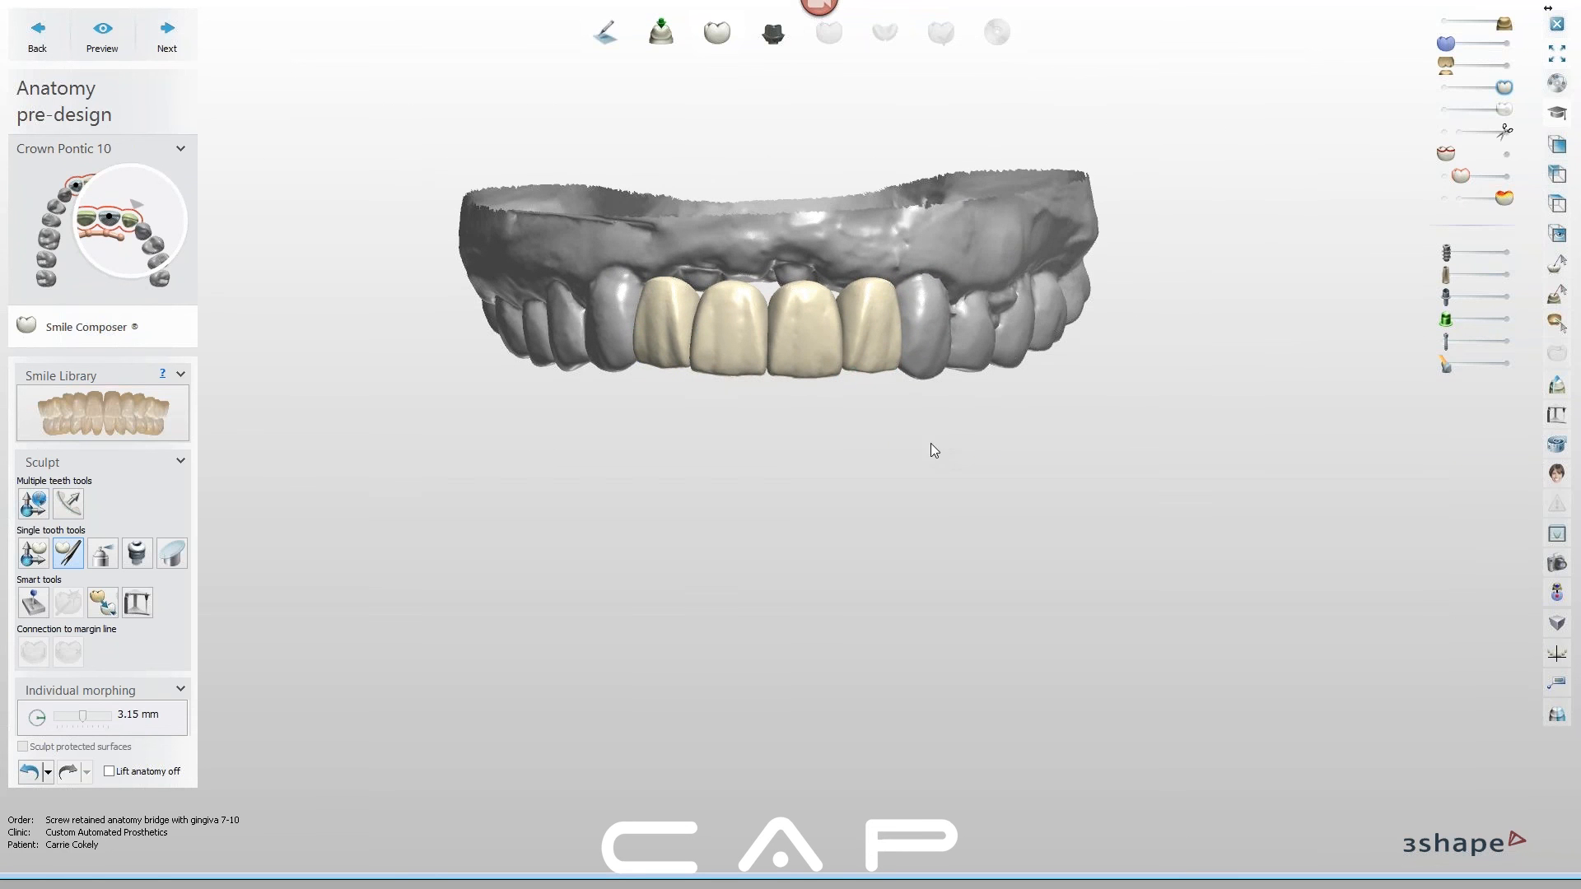
pyautogui.moveTo(931, 339); pyautogui.dragTo(632, 8, button='middle')
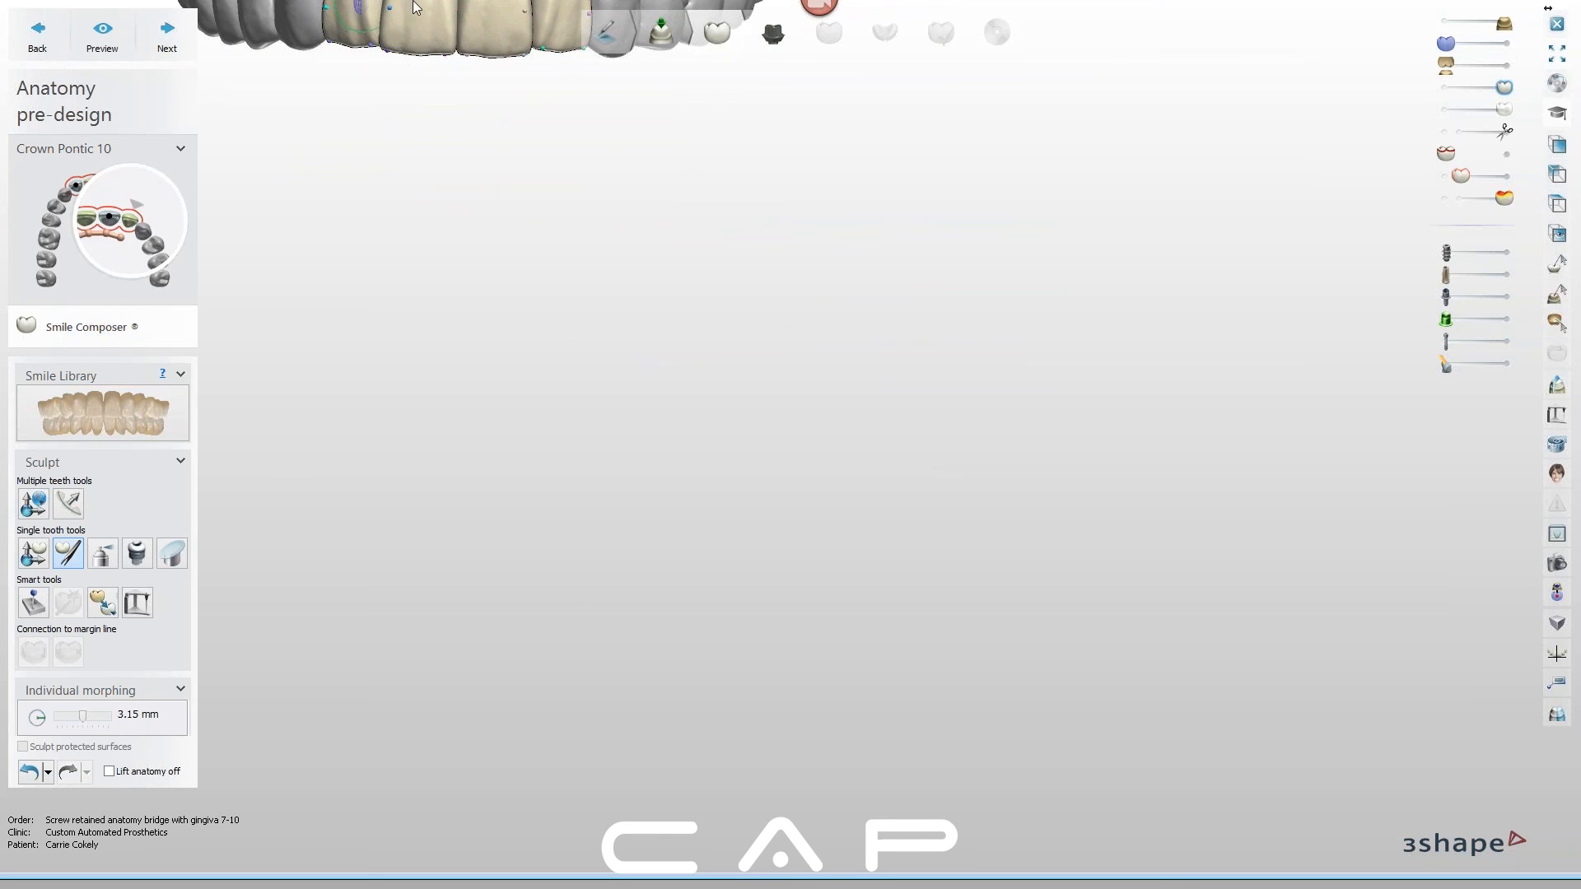
pyautogui.moveTo(610, 147); pyautogui.dragTo(512, 120, button='right')
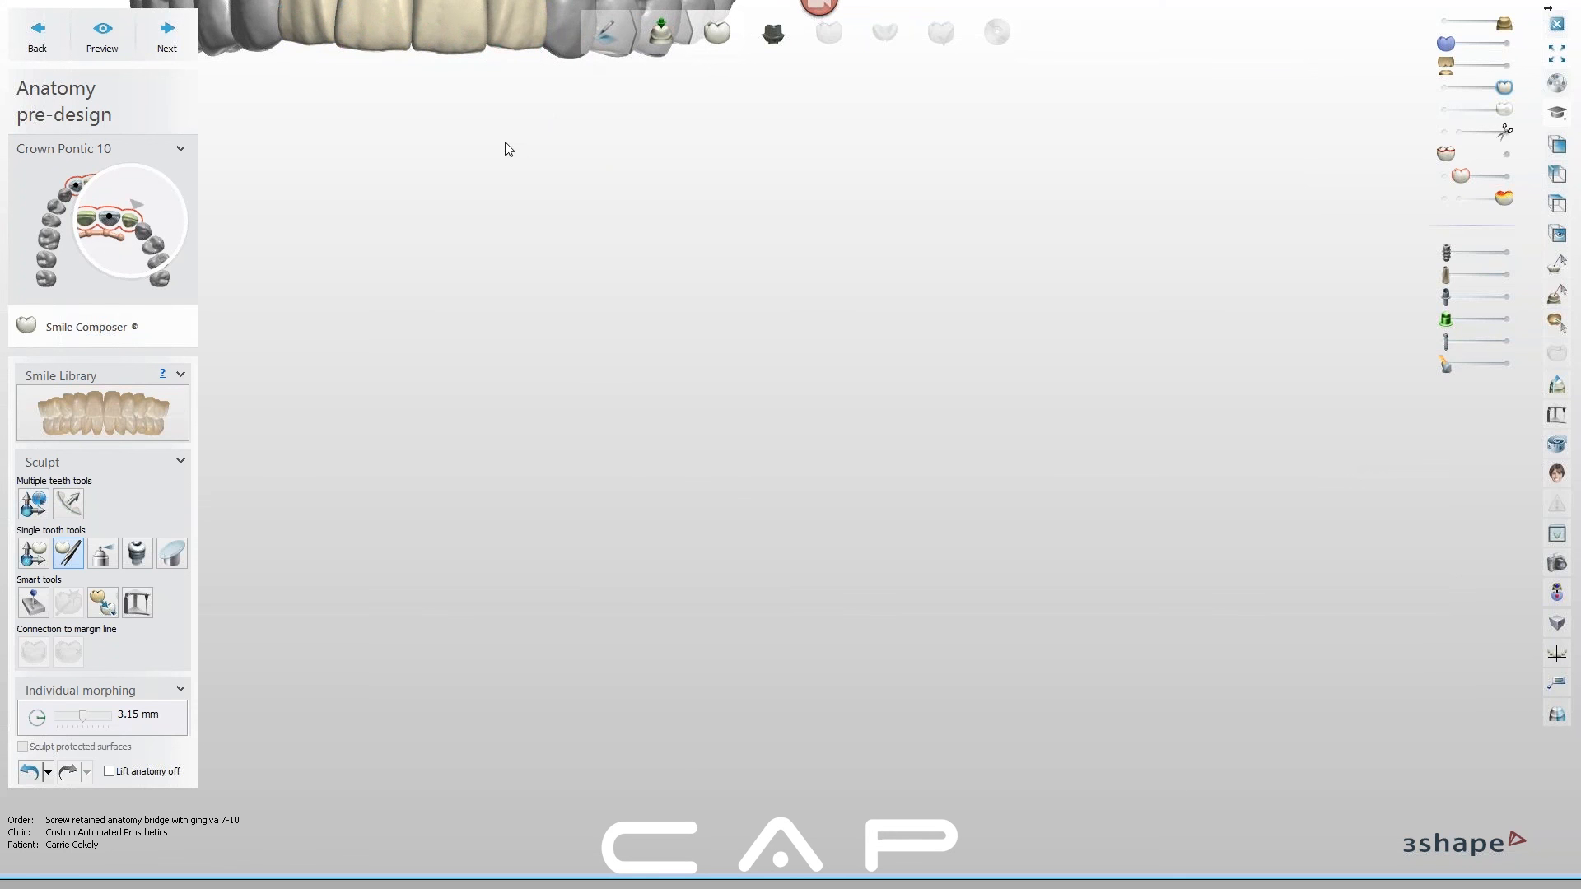
pyautogui.click(37, 550)
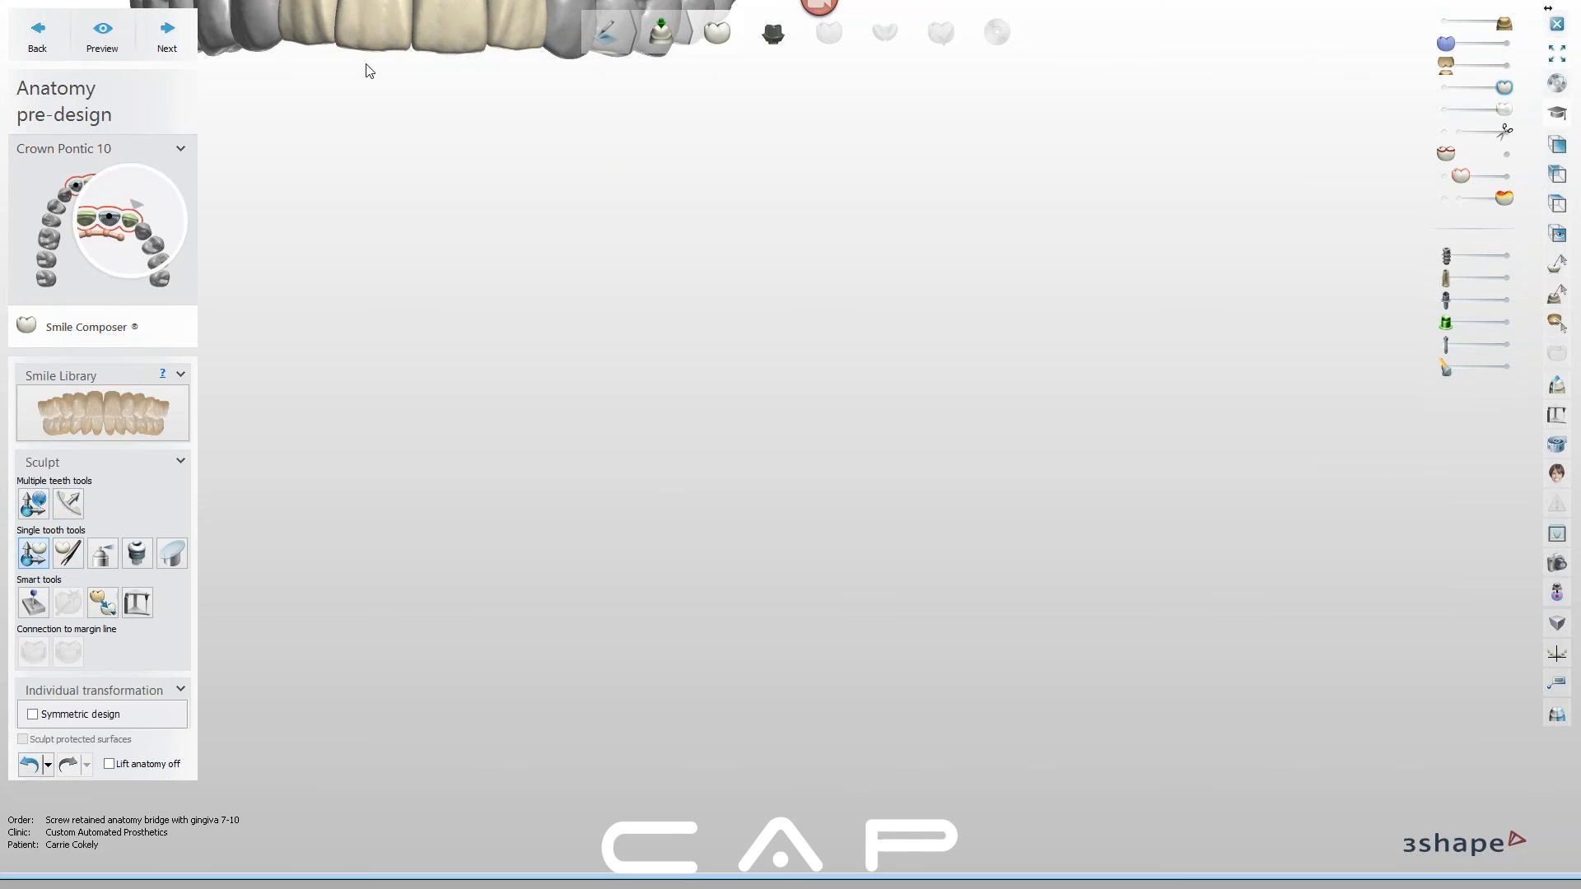
pyautogui.click(384, 26)
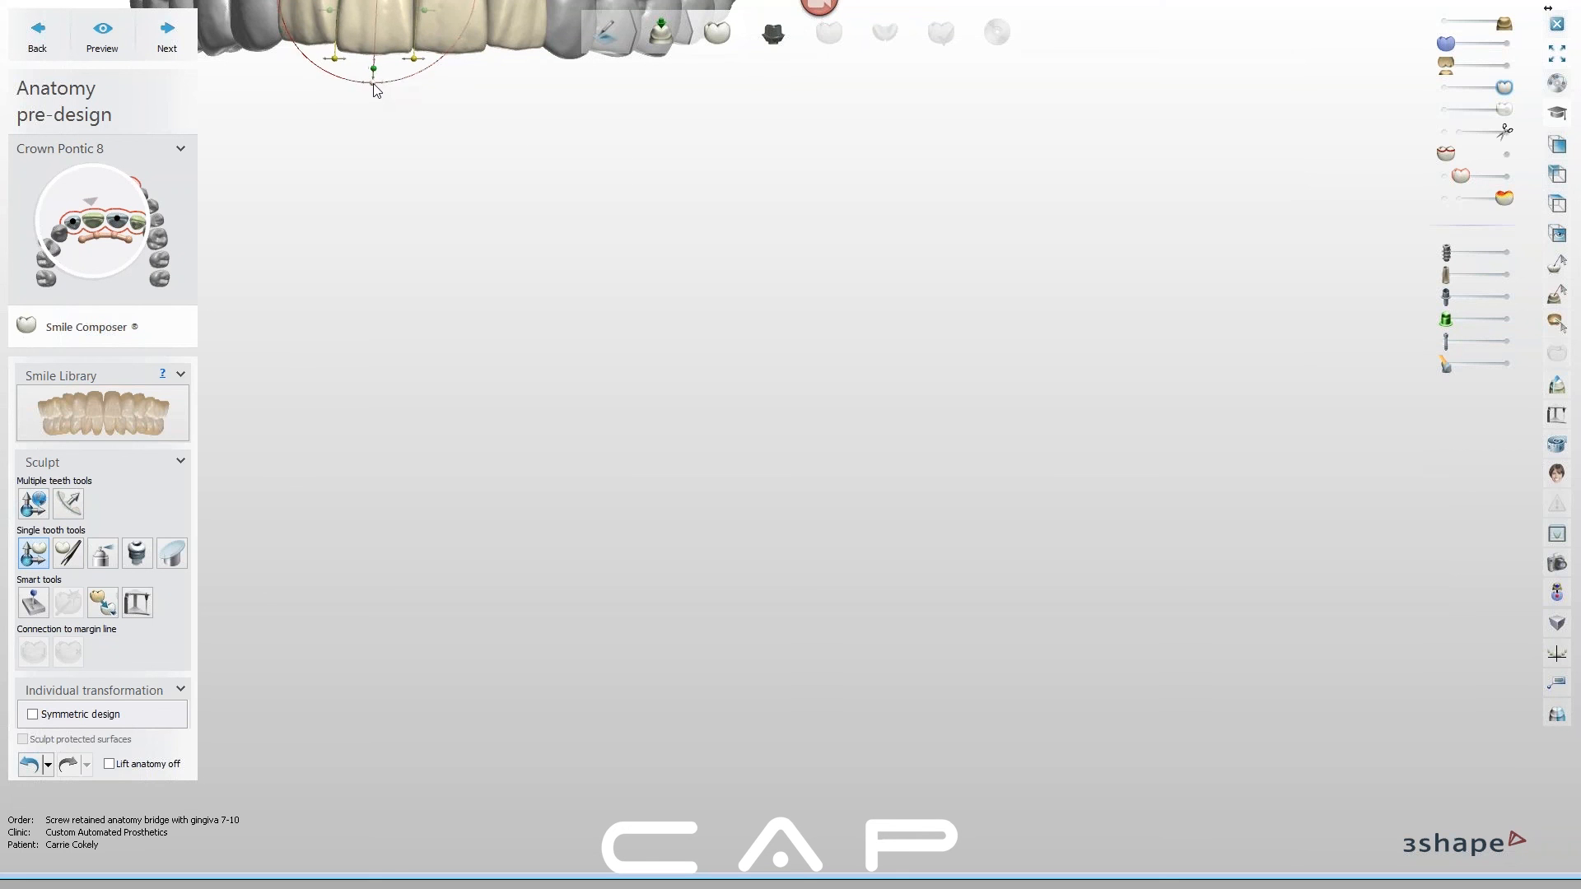
pyautogui.click(447, 29)
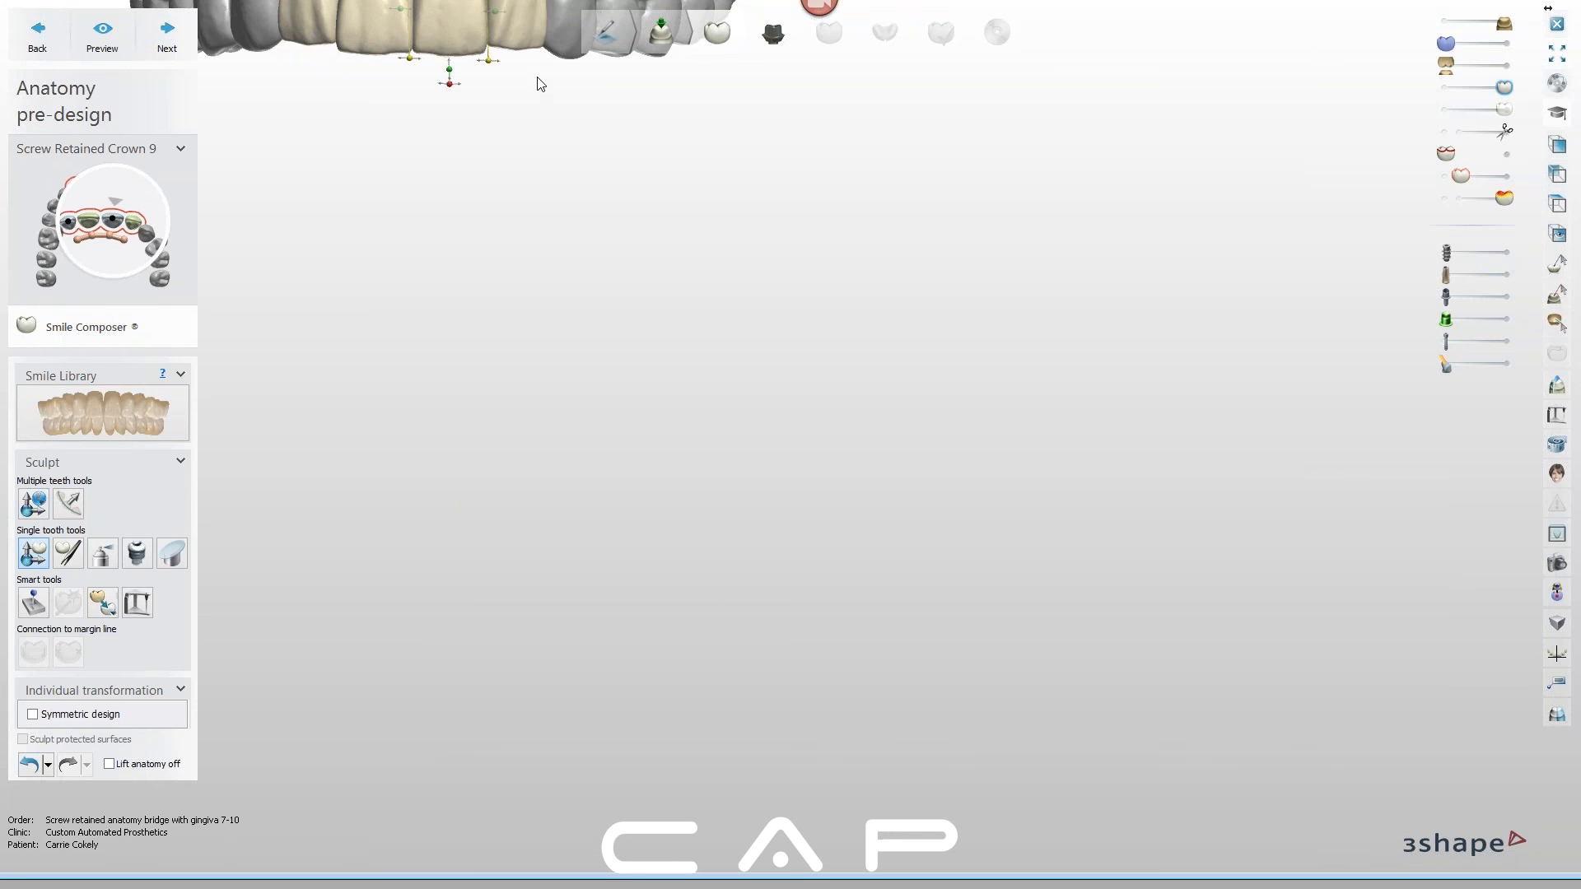
pyautogui.moveTo(551, 89); pyautogui.dragTo(739, 473, button='middle')
pyautogui.moveTo(692, 432); pyautogui.dragTo(710, 438, button='right')
pyautogui.moveTo(623, 582); pyautogui.dragTo(635, 553, button='right')
pyautogui.moveTo(812, 574)
pyautogui.mouseDown(button='right')
pyautogui.moveTo(823, 484)
pyautogui.moveTo(709, 568)
pyautogui.moveTo(691, 522)
pyautogui.moveTo(687, 539)
pyautogui.moveTo(731, 459)
pyautogui.moveTo(680, 372)
pyautogui.moveTo(713, 387)
pyautogui.moveTo(713, 416)
pyautogui.mouseUp(button='right')
# Switch to the Wax knife's smoothing mode and smooth the facial surface of crown 9
pyautogui.click(68, 554)
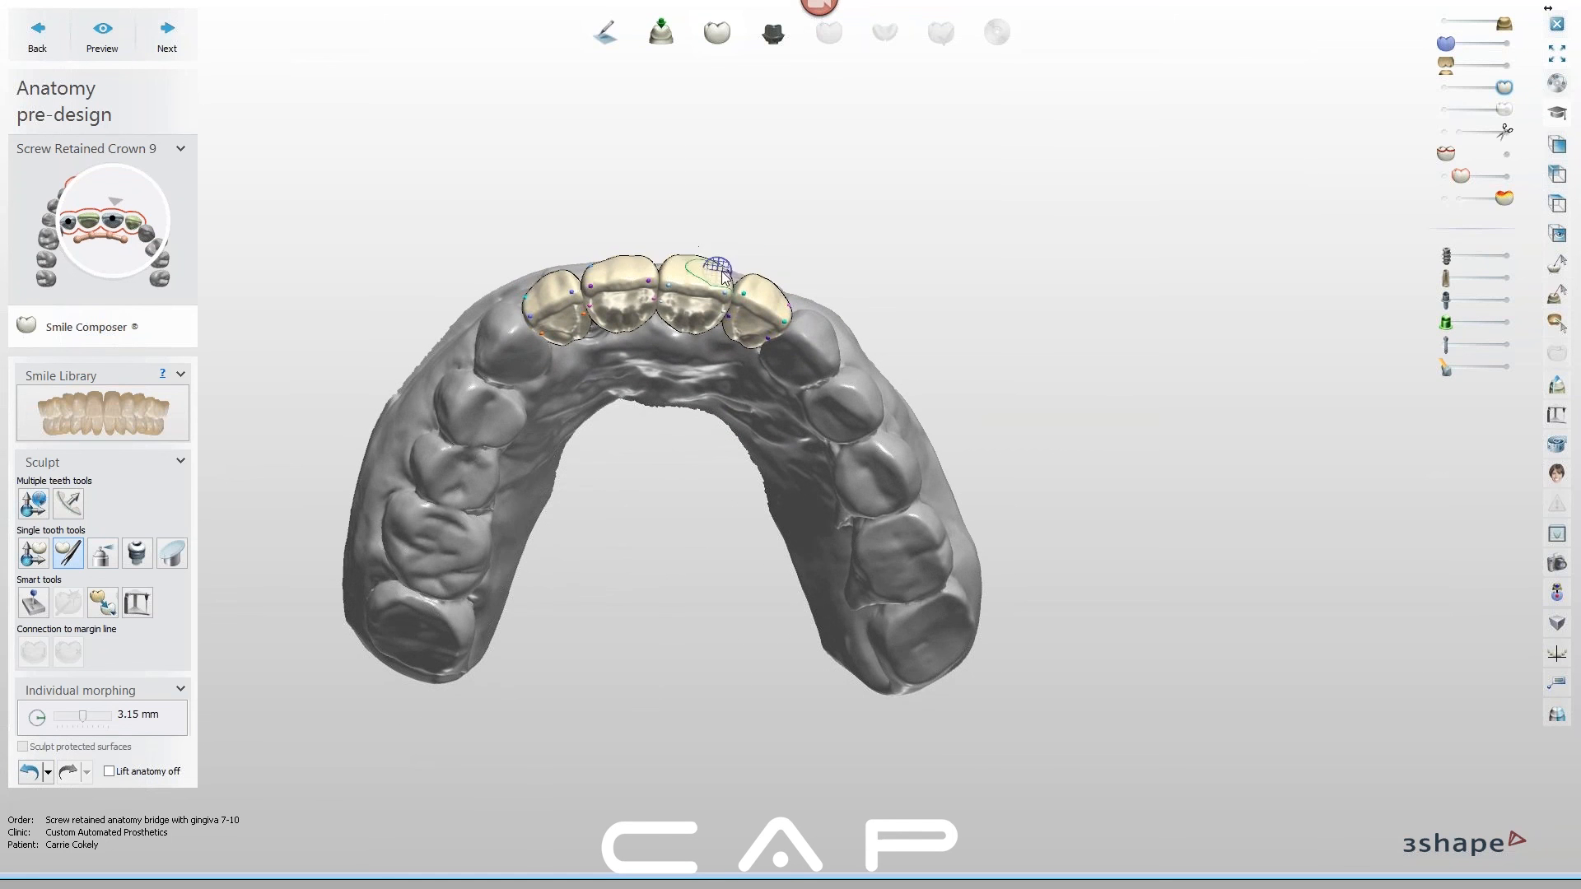
pyautogui.scroll(4, 734, 196)
pyautogui.moveTo(716, 232); pyautogui.dragTo(716, 238, button='right')
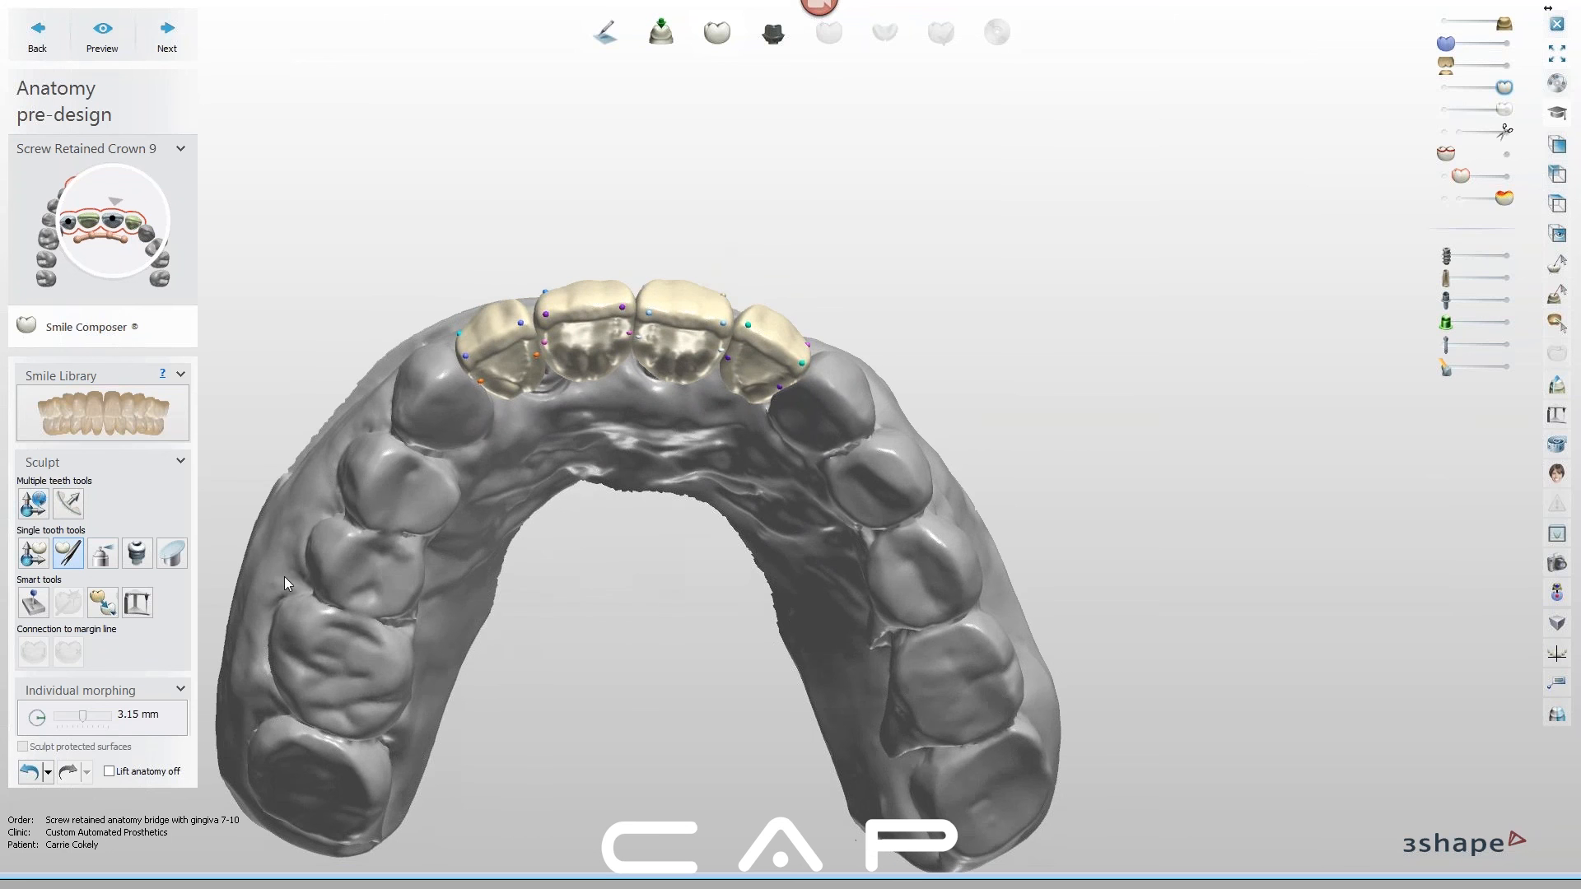
pyautogui.click(106, 560)
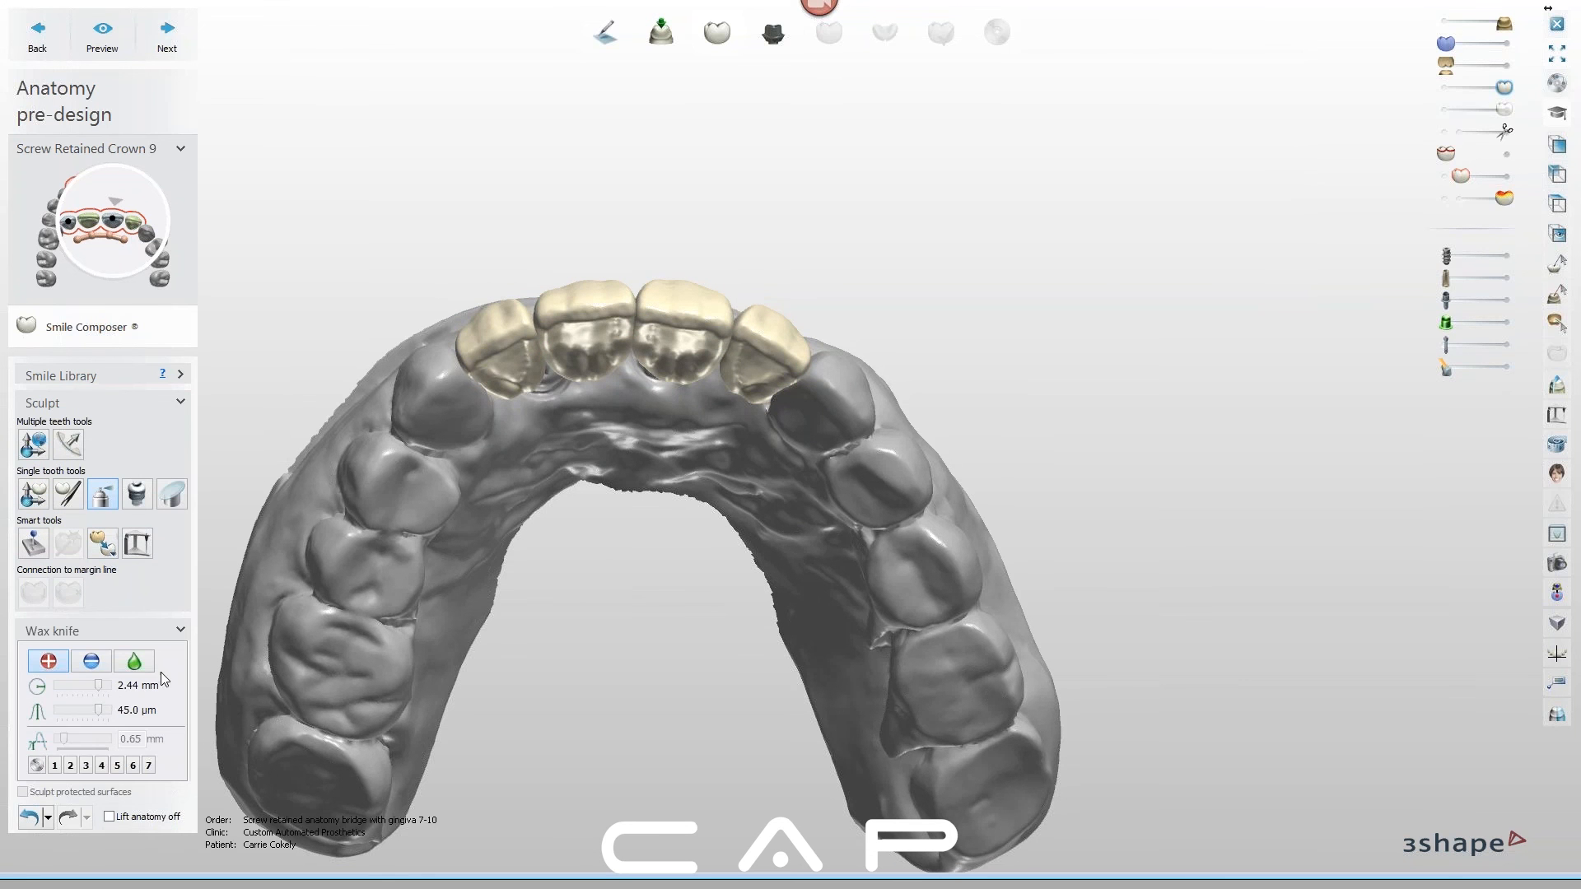
pyautogui.click(134, 662)
pyautogui.moveTo(670, 380); pyautogui.dragTo(654, 315, button='right')
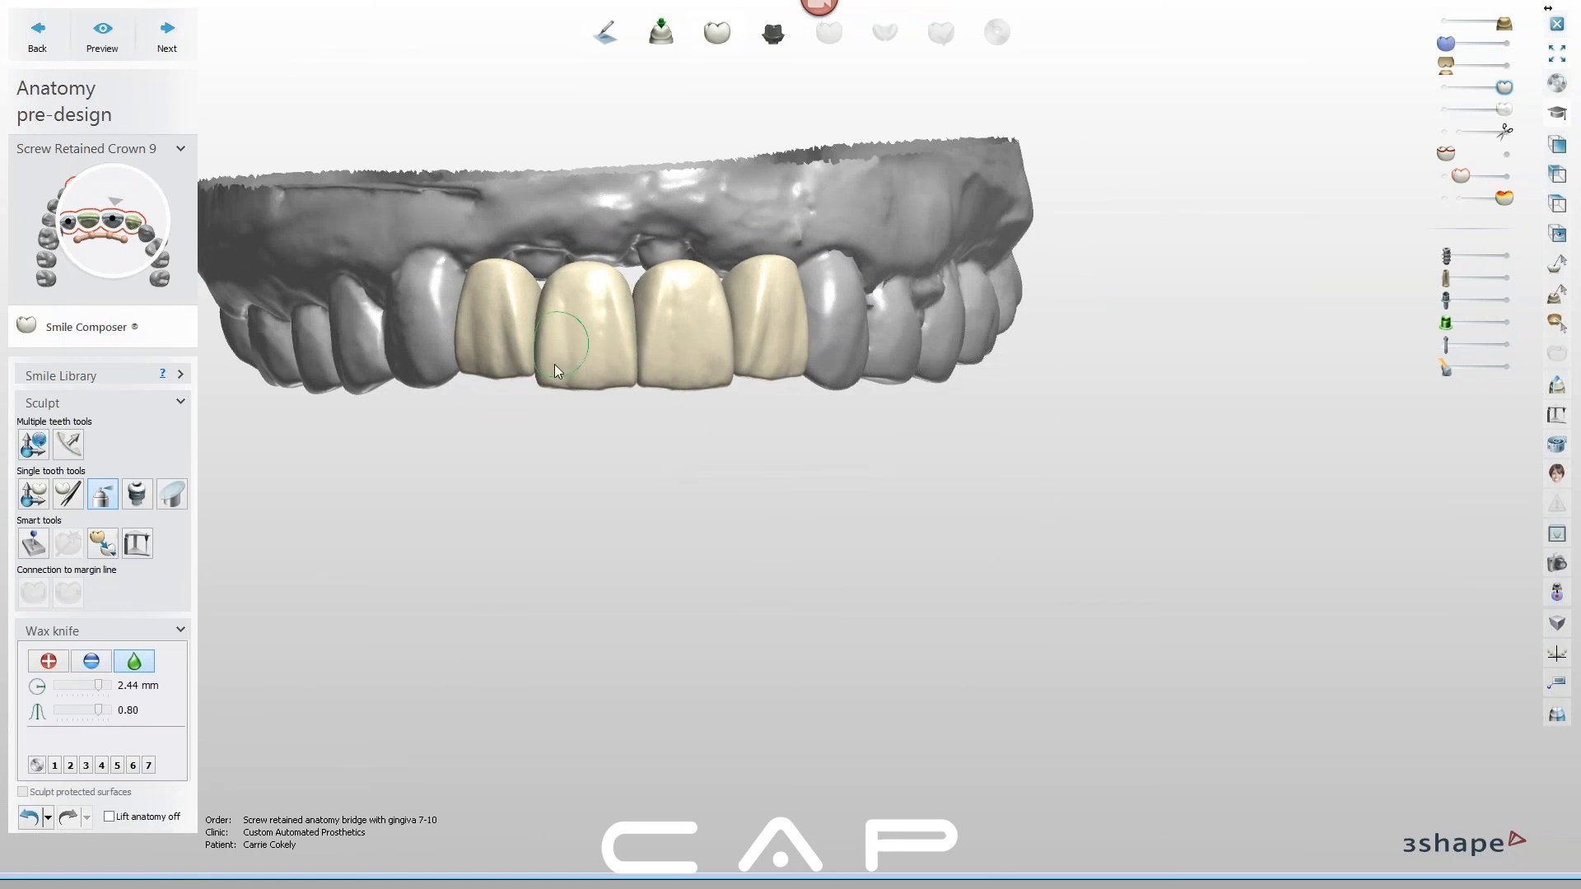
pyautogui.moveTo(676, 399); pyautogui.dragTo(661, 372, button='right')
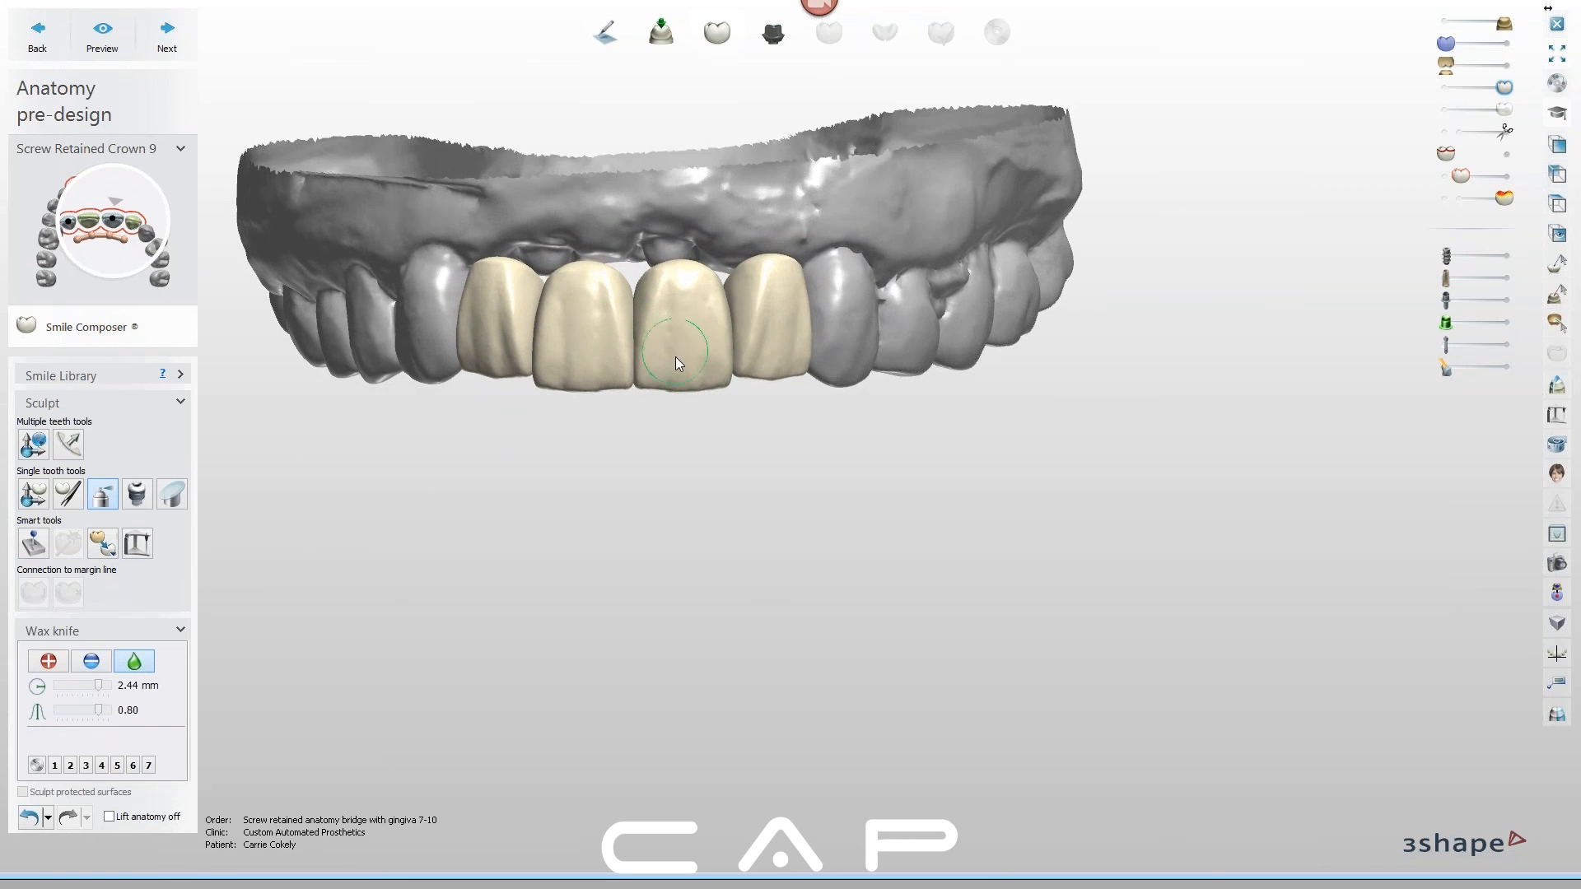
pyautogui.moveTo(698, 355); pyautogui.dragTo(697, 324, button='right')
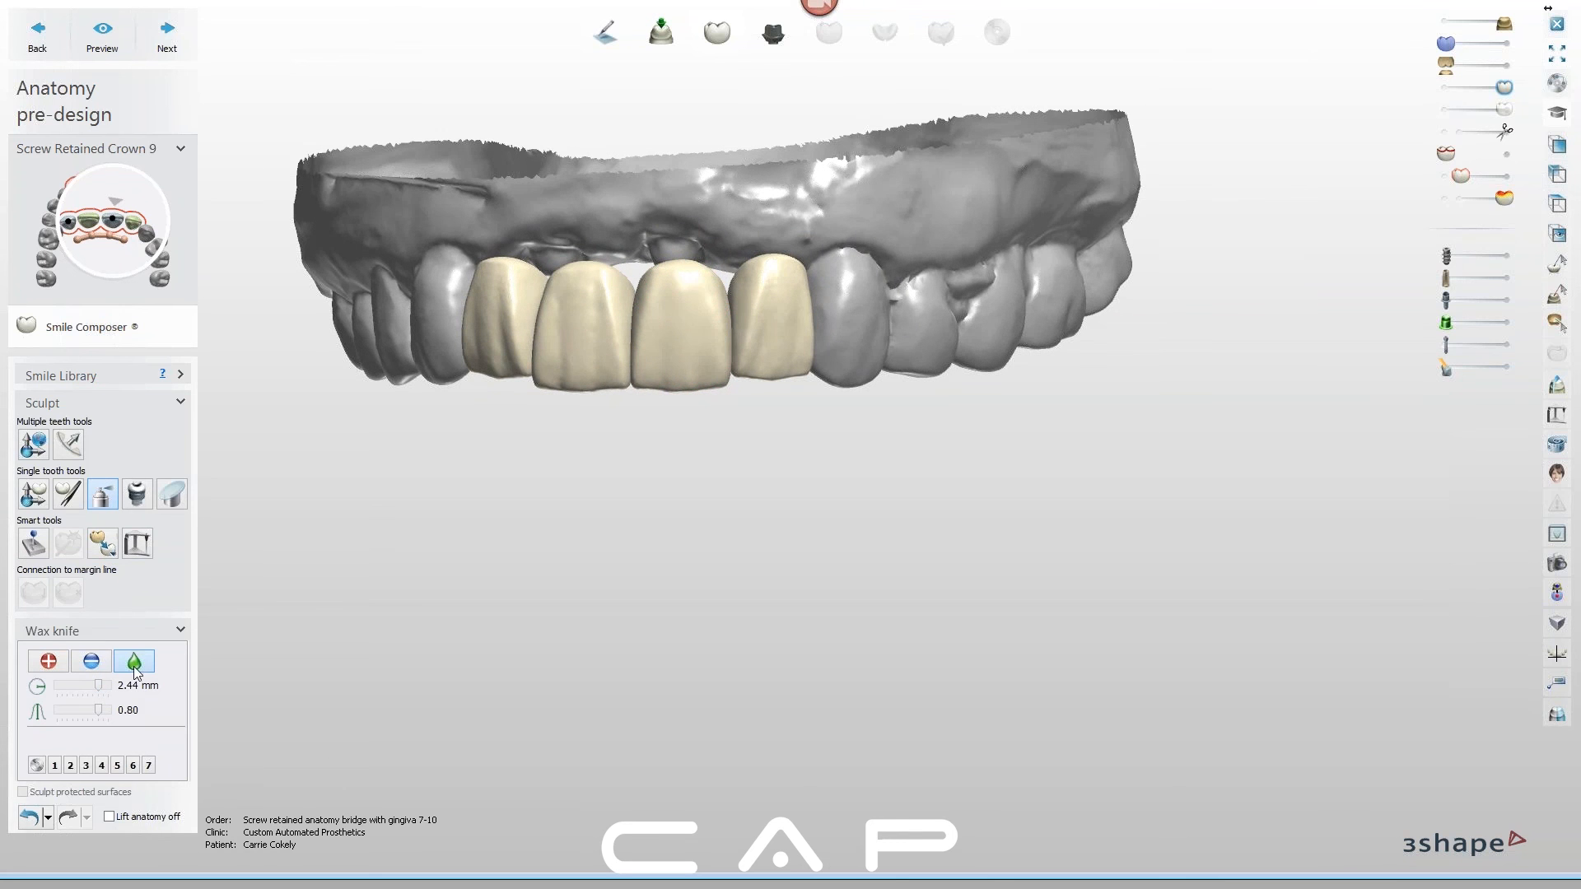
pyautogui.moveTo(640, 333)
pyautogui.mouseDown(button='right')
pyautogui.moveTo(656, 335)
pyautogui.moveTo(651, 308)
pyautogui.mouseUp(button='right')
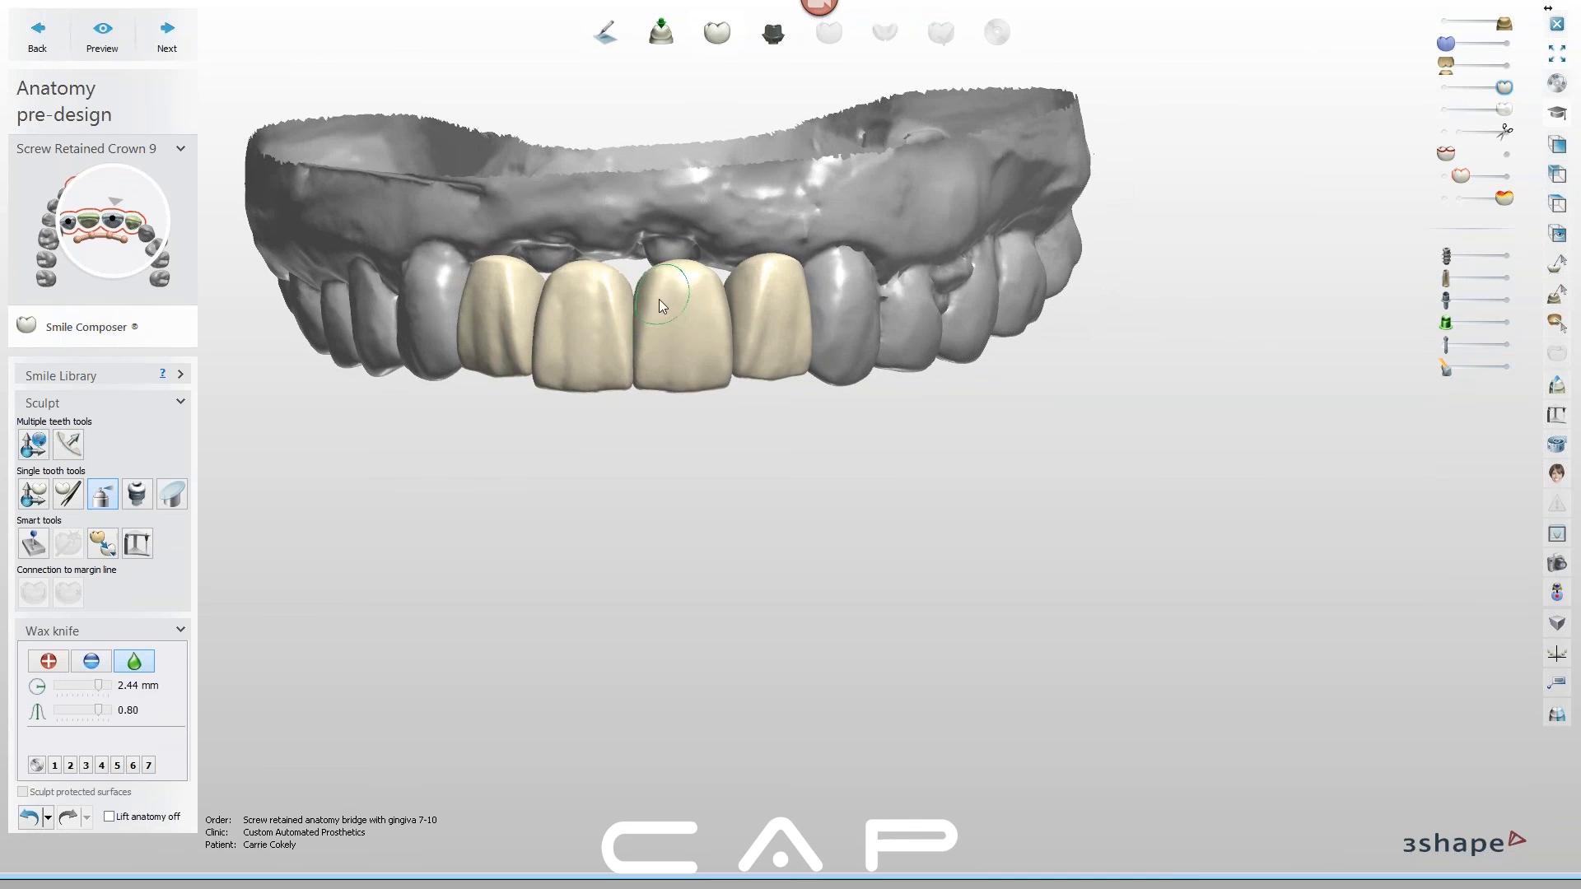
# Smooth the facial surface and mesial and distal line angles of pontic 10
pyautogui.moveTo(774, 377)
pyautogui.mouseDown(button='right')
pyautogui.moveTo(755, 378)
pyautogui.moveTo(766, 356)
pyautogui.mouseUp(button='right')
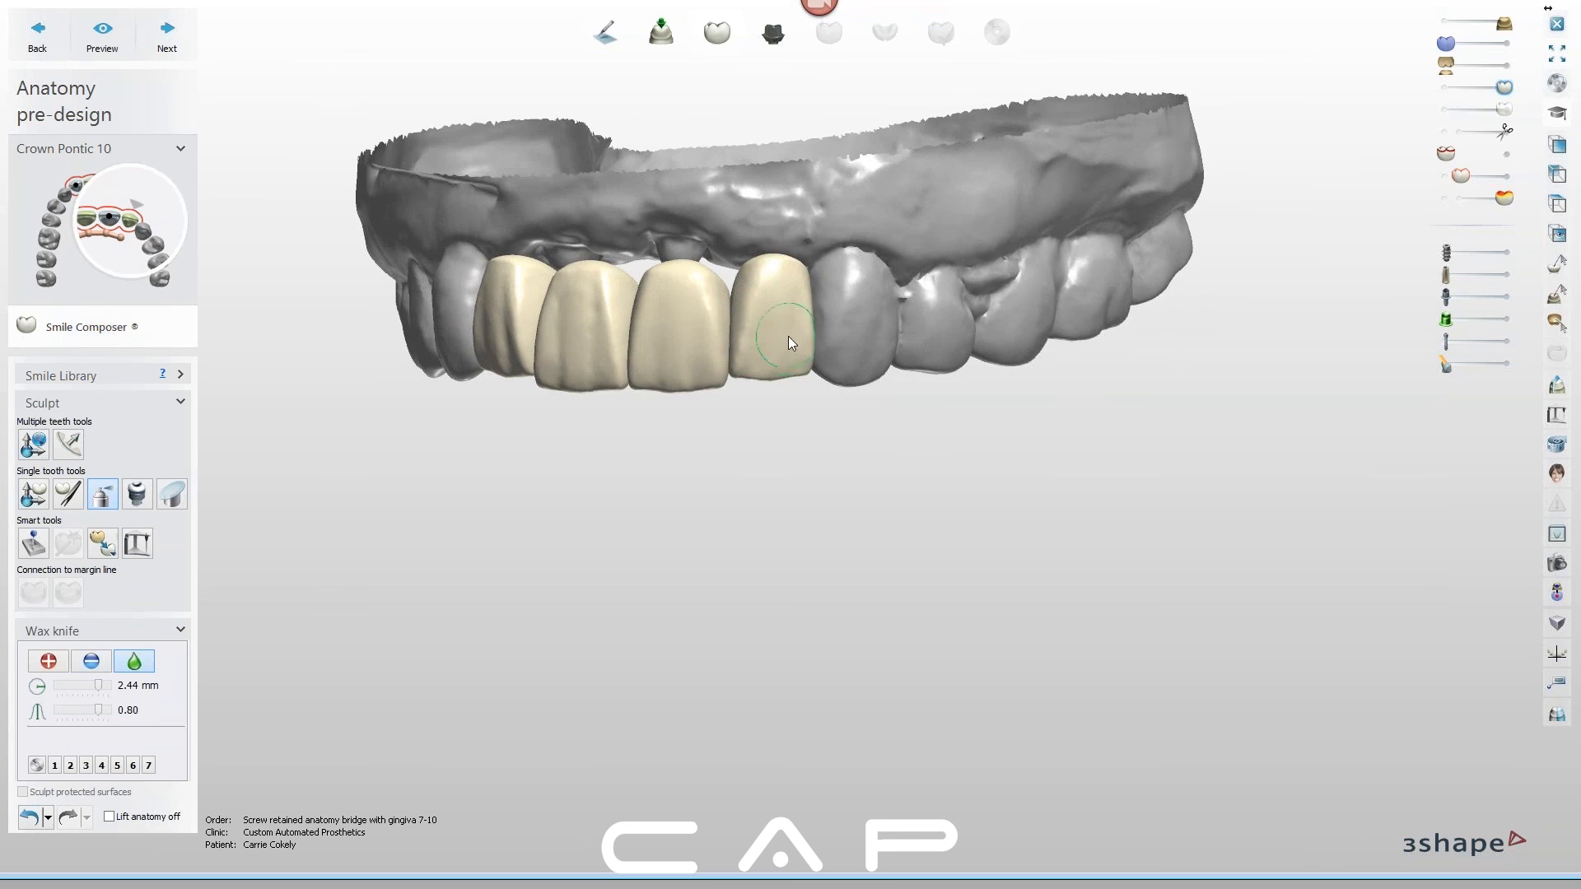
pyautogui.moveTo(828, 369); pyautogui.dragTo(809, 343, button='right')
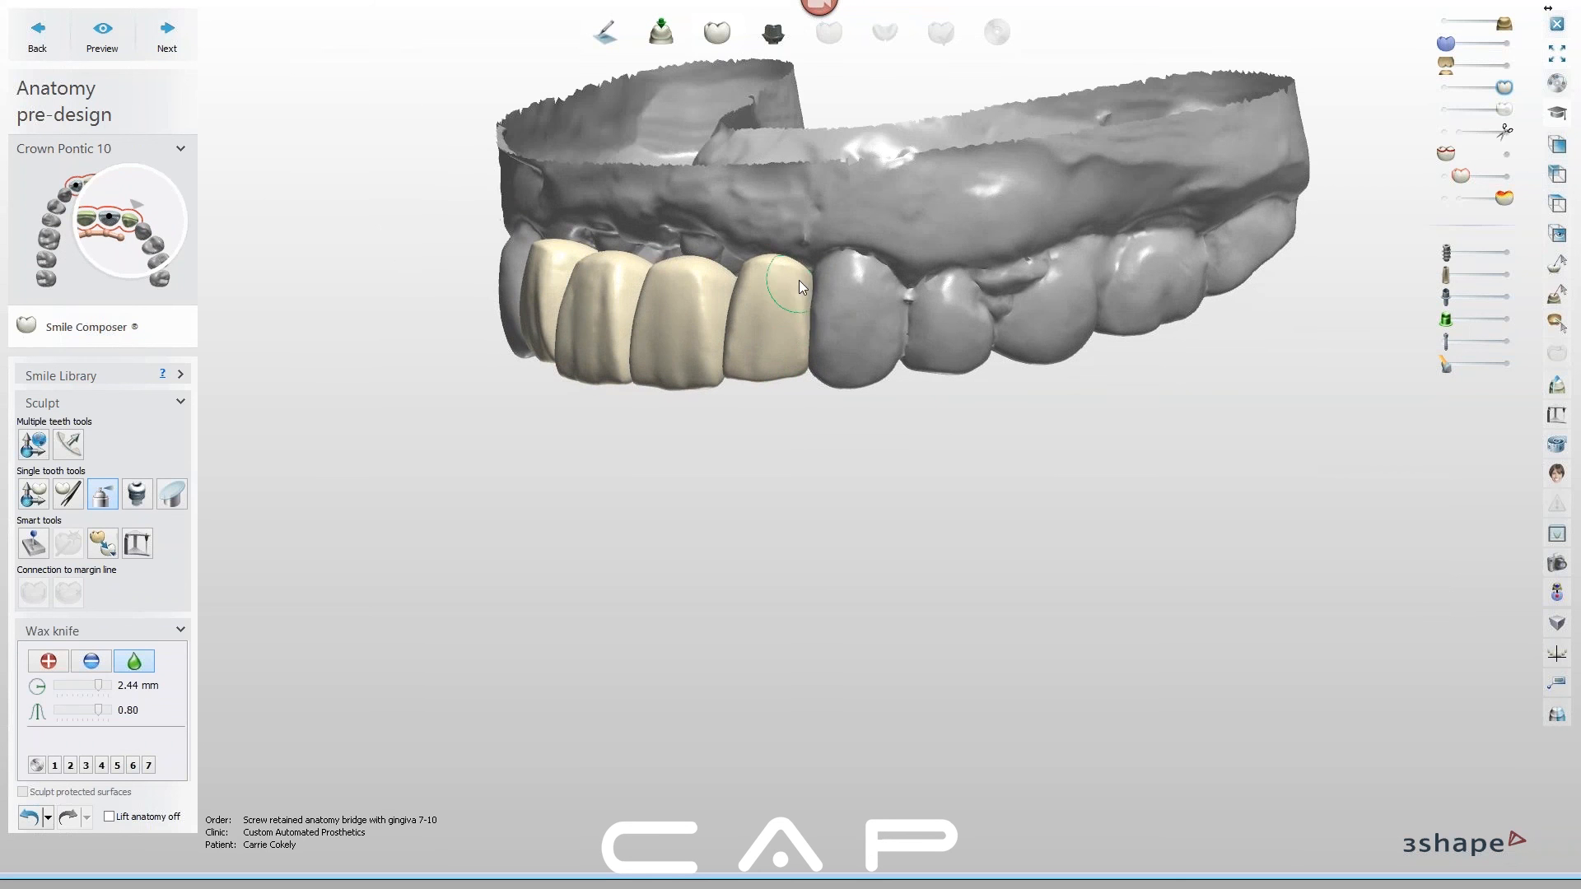
pyautogui.moveTo(804, 278); pyautogui.dragTo(744, 295, button='right')
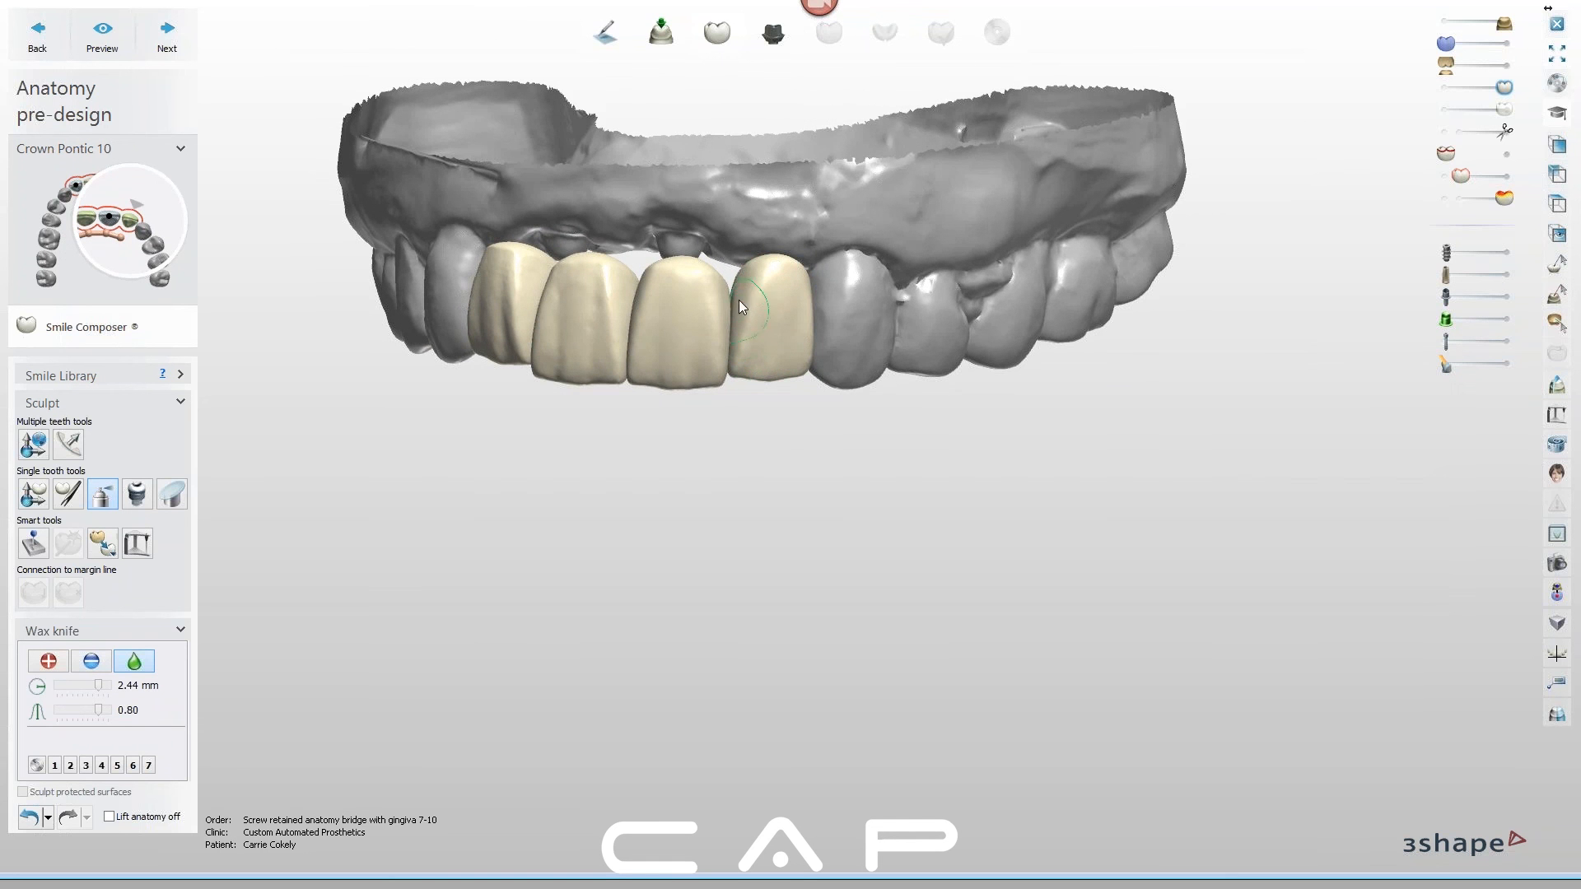
# Smooth crown 9's facial surface near the cervical edge from several angles
pyautogui.moveTo(800, 372); pyautogui.dragTo(708, 290, button='right')
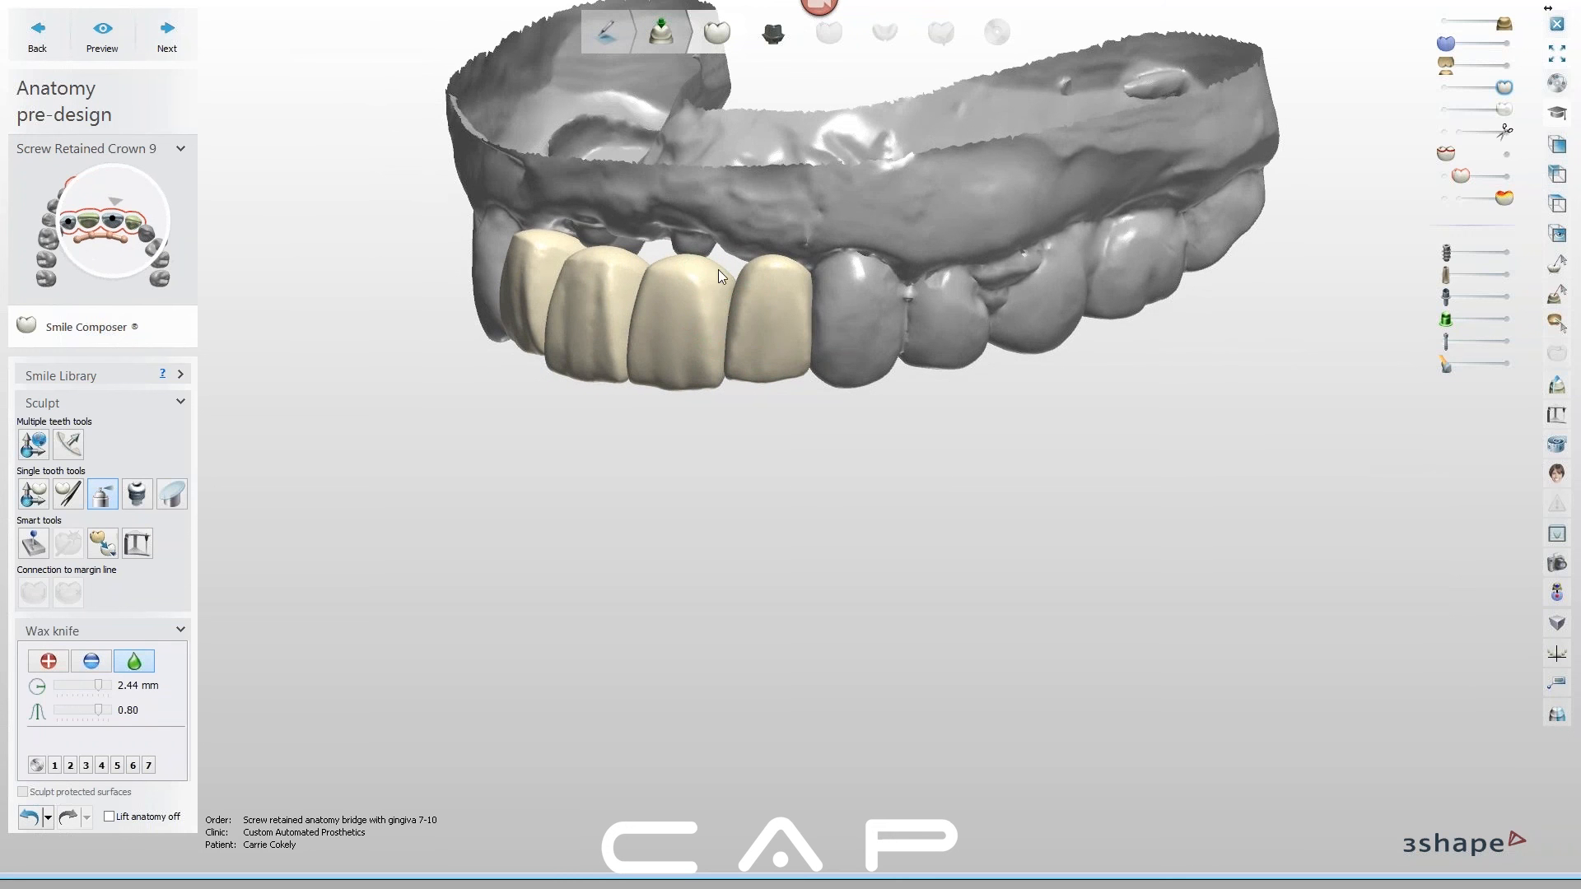
pyautogui.moveTo(655, 331); pyautogui.dragTo(656, 284, button='right')
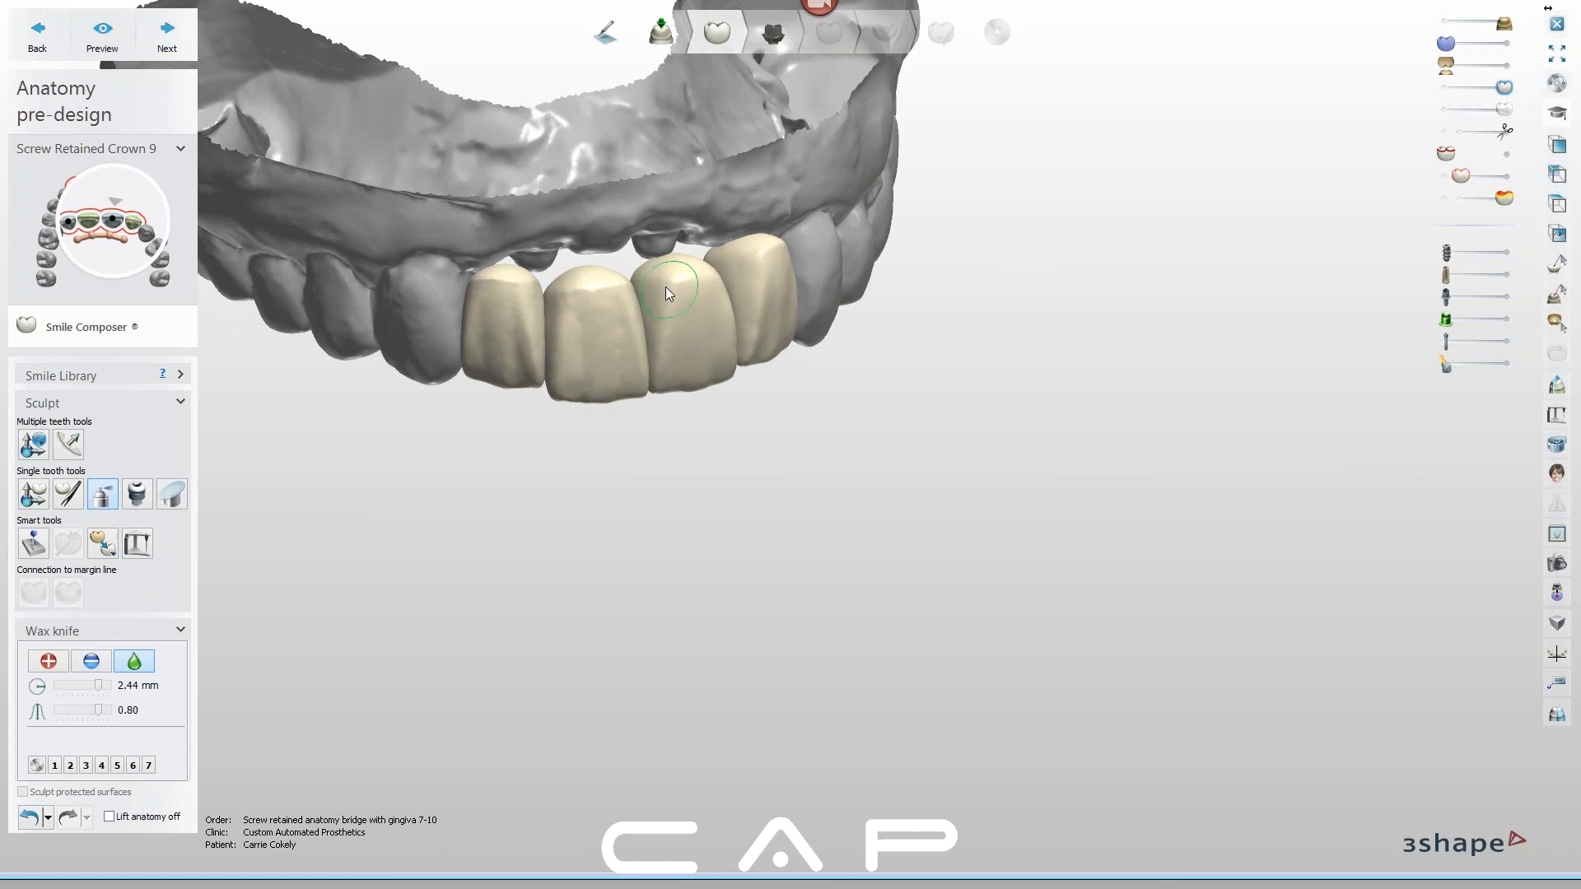
pyautogui.moveTo(719, 351); pyautogui.dragTo(766, 363, button='right')
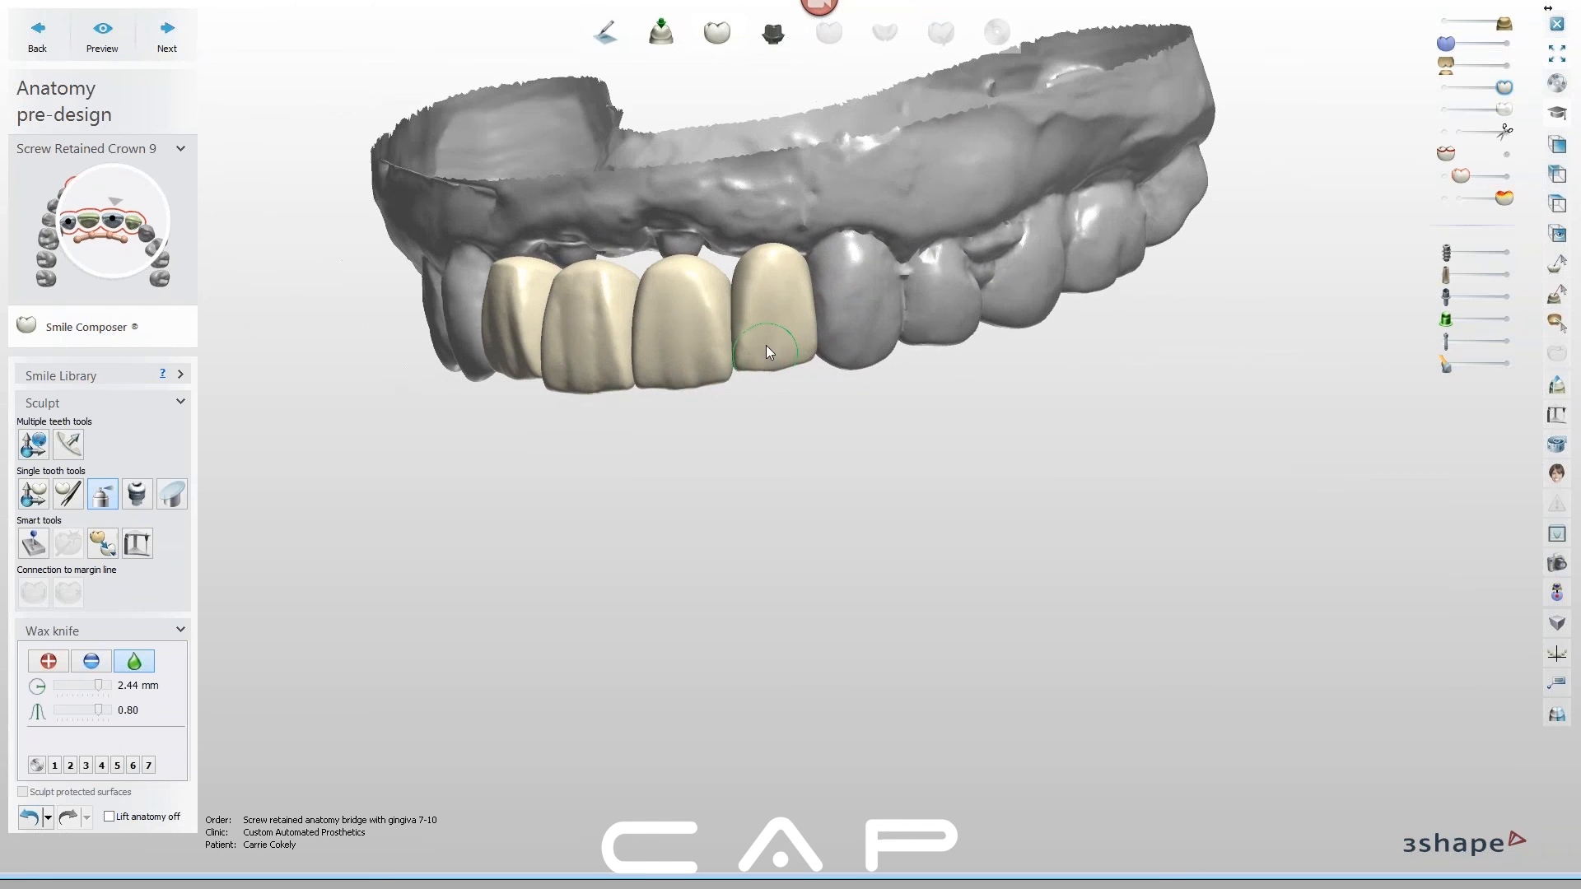
# Smooth pontic 10's facial surface along the incisal edge and blend it with crown 9
pyautogui.moveTo(765, 356); pyautogui.dragTo(753, 339)
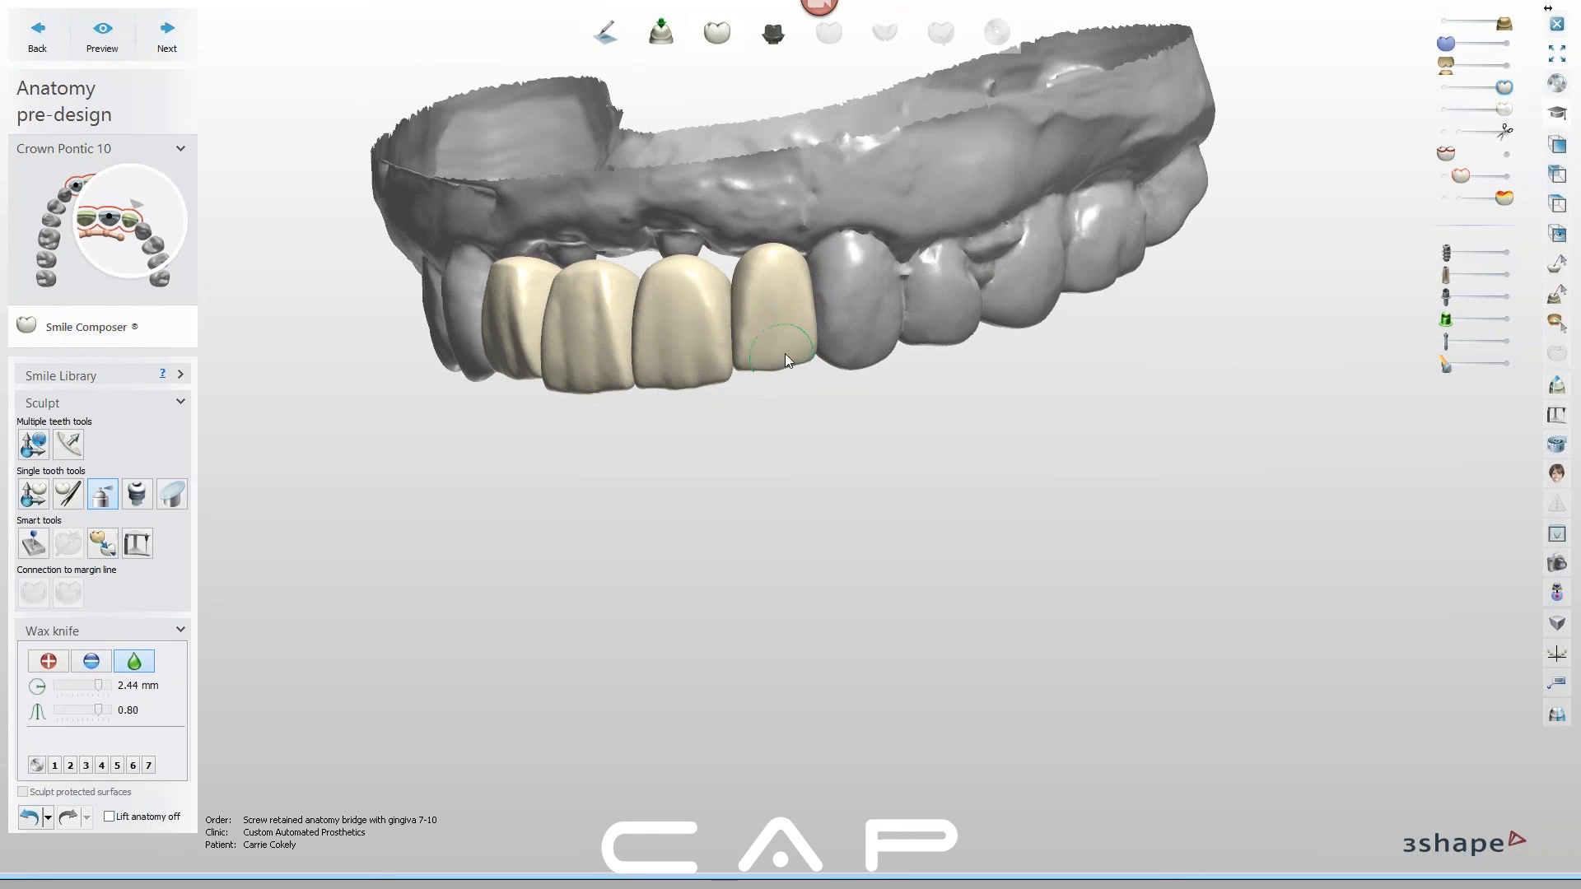
pyautogui.moveTo(780, 367); pyautogui.dragTo(705, 372, button='right')
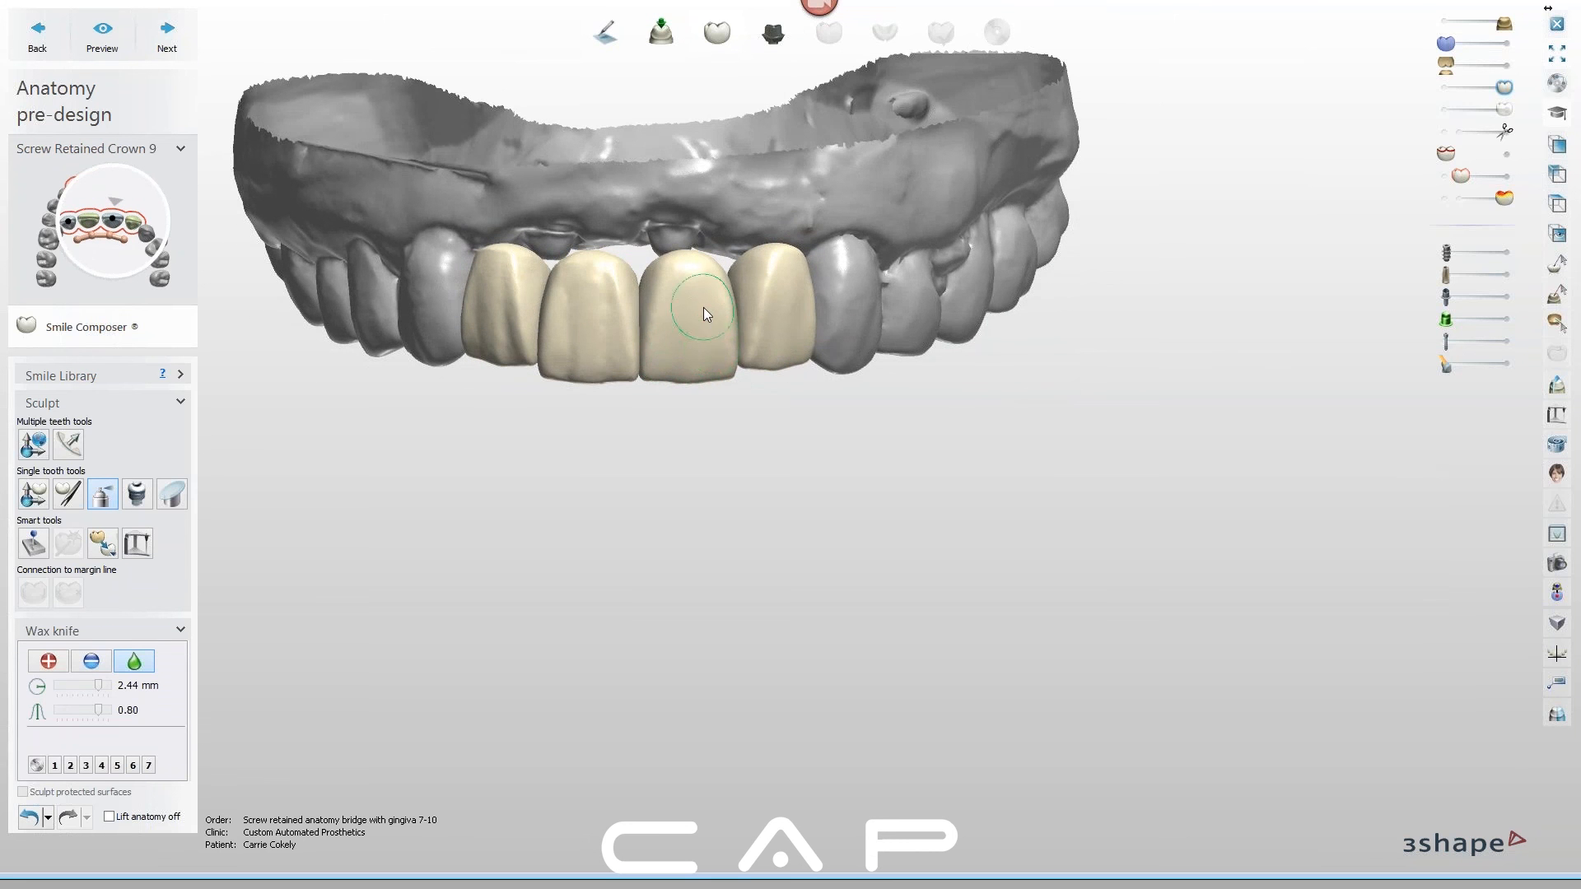
pyautogui.moveTo(703, 307); pyautogui.dragTo(782, 344, button='right')
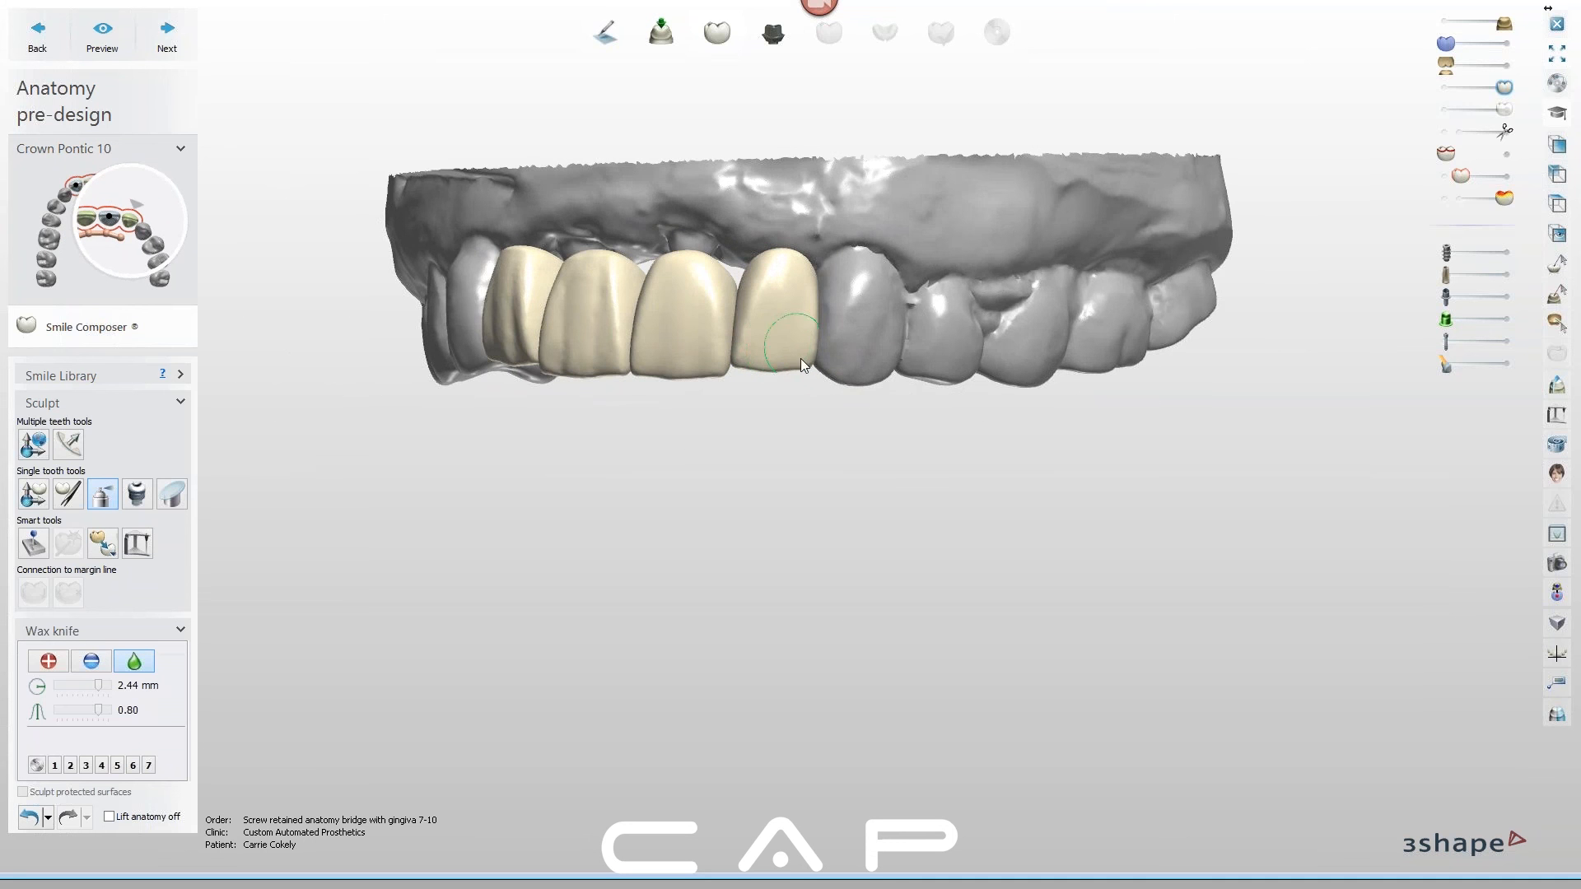
# Smooth the facial surface of pontic 8 along the incisal edge and toward its mesial and distal line angles
pyautogui.moveTo(795, 425); pyautogui.dragTo(634, 366, button='right')
pyautogui.click(585, 343)
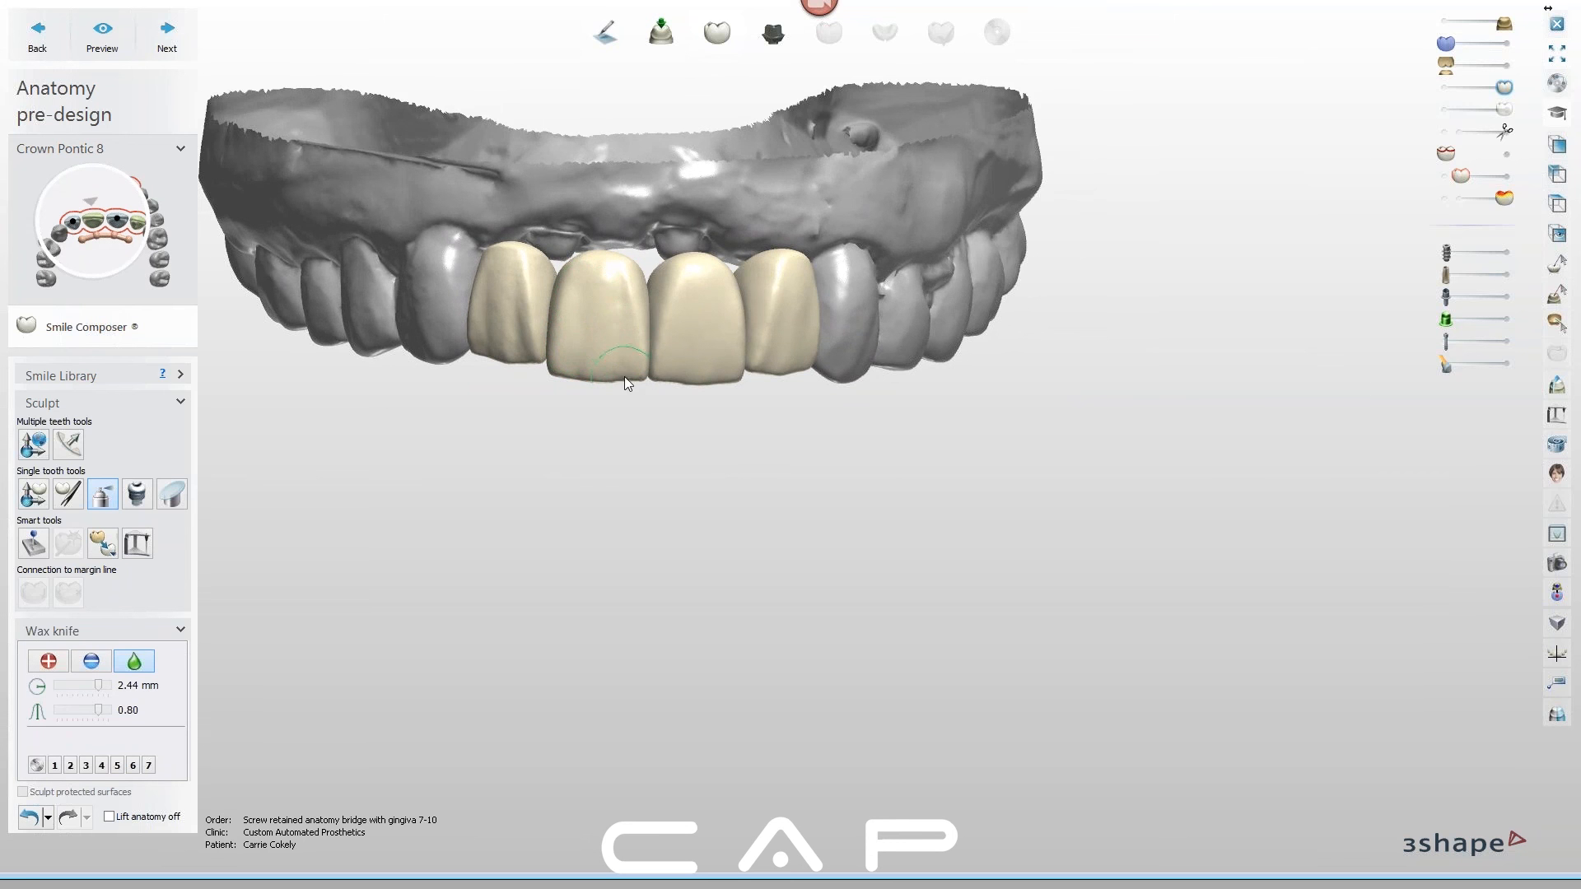
pyautogui.moveTo(648, 385); pyautogui.dragTo(636, 274, button='right')
pyautogui.moveTo(646, 397); pyautogui.dragTo(589, 362, button='right')
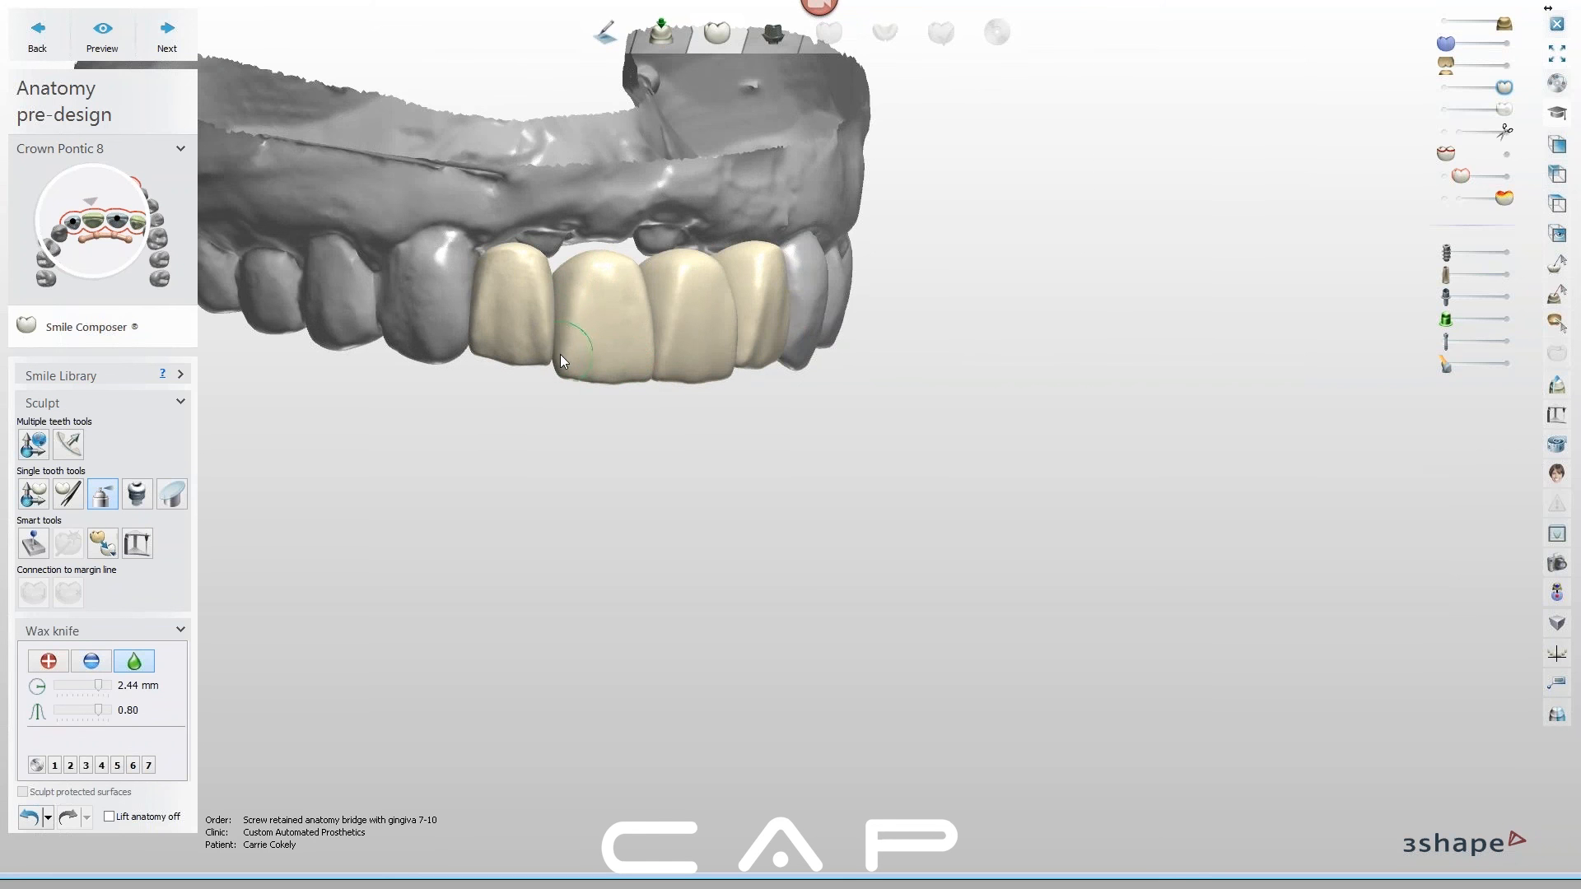
pyautogui.moveTo(639, 421); pyautogui.dragTo(591, 414, button='right')
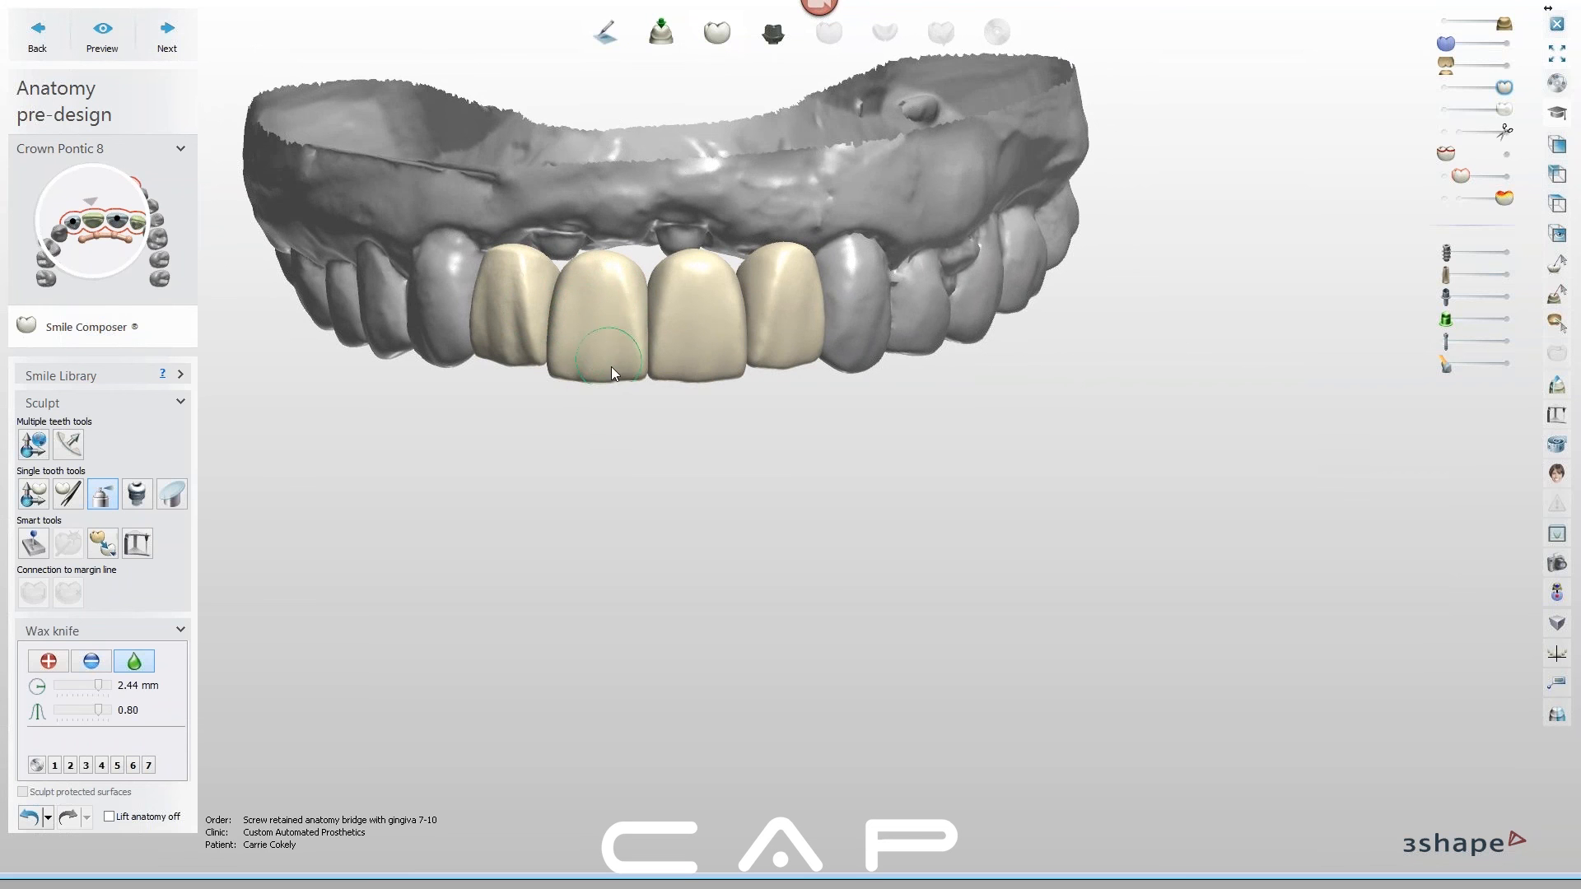
# Smooth the facial surface of screw-retained crown 7
pyautogui.moveTo(610, 370); pyautogui.dragTo(512, 324, button='right')
pyautogui.click(512, 324)
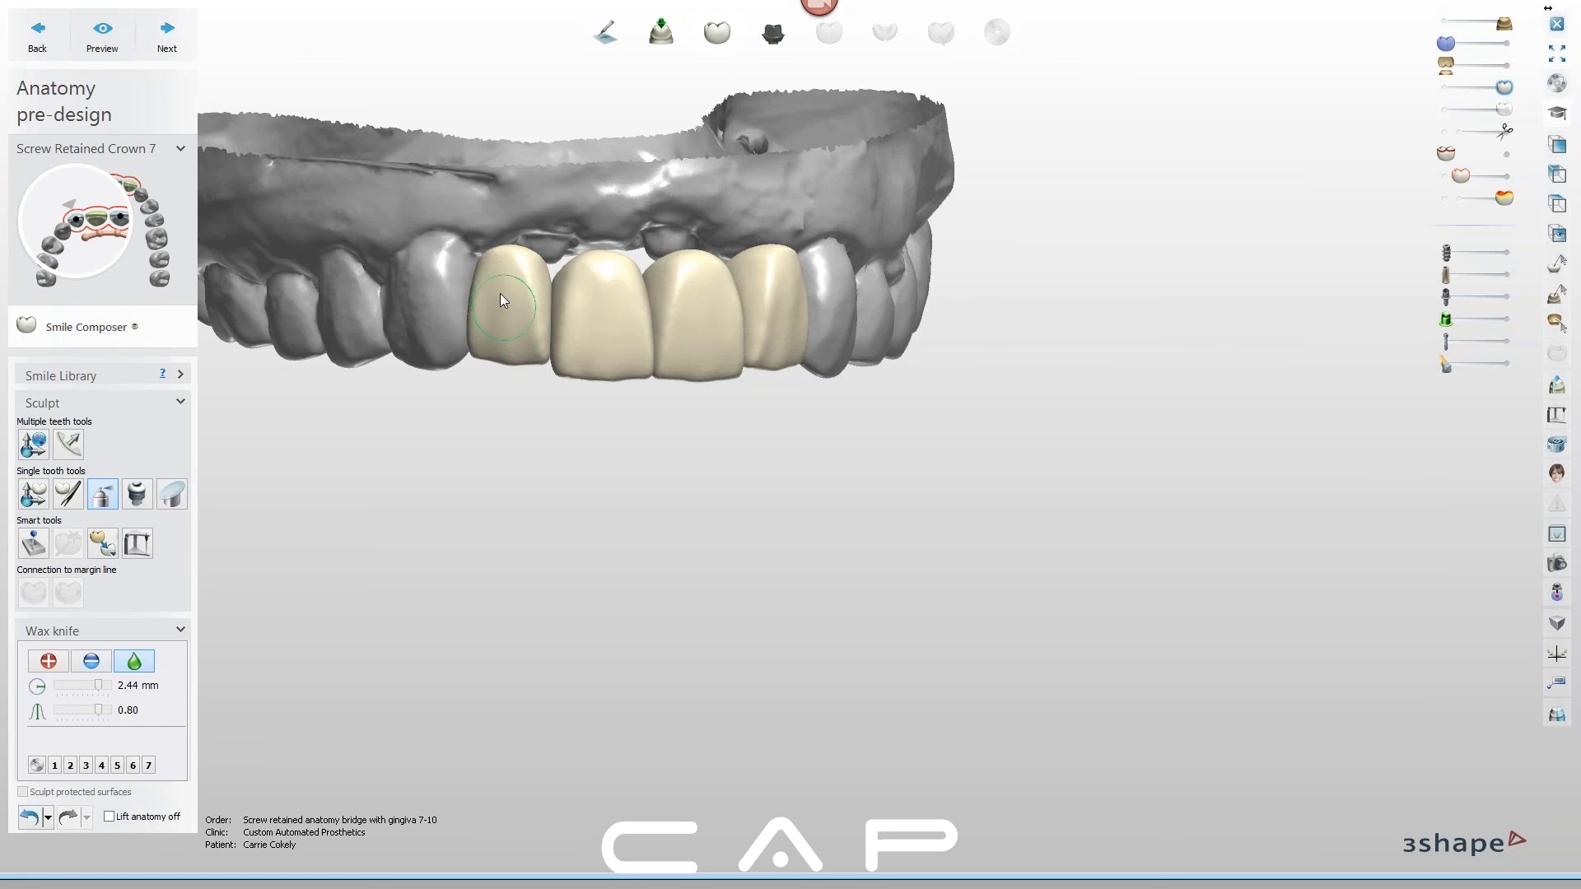
pyautogui.moveTo(713, 468); pyautogui.dragTo(705, 432, button='right')
pyautogui.moveTo(706, 432); pyautogui.dragTo(738, 478, button='middle')
pyautogui.moveTo(738, 486); pyautogui.dragTo(756, 532, button='right')
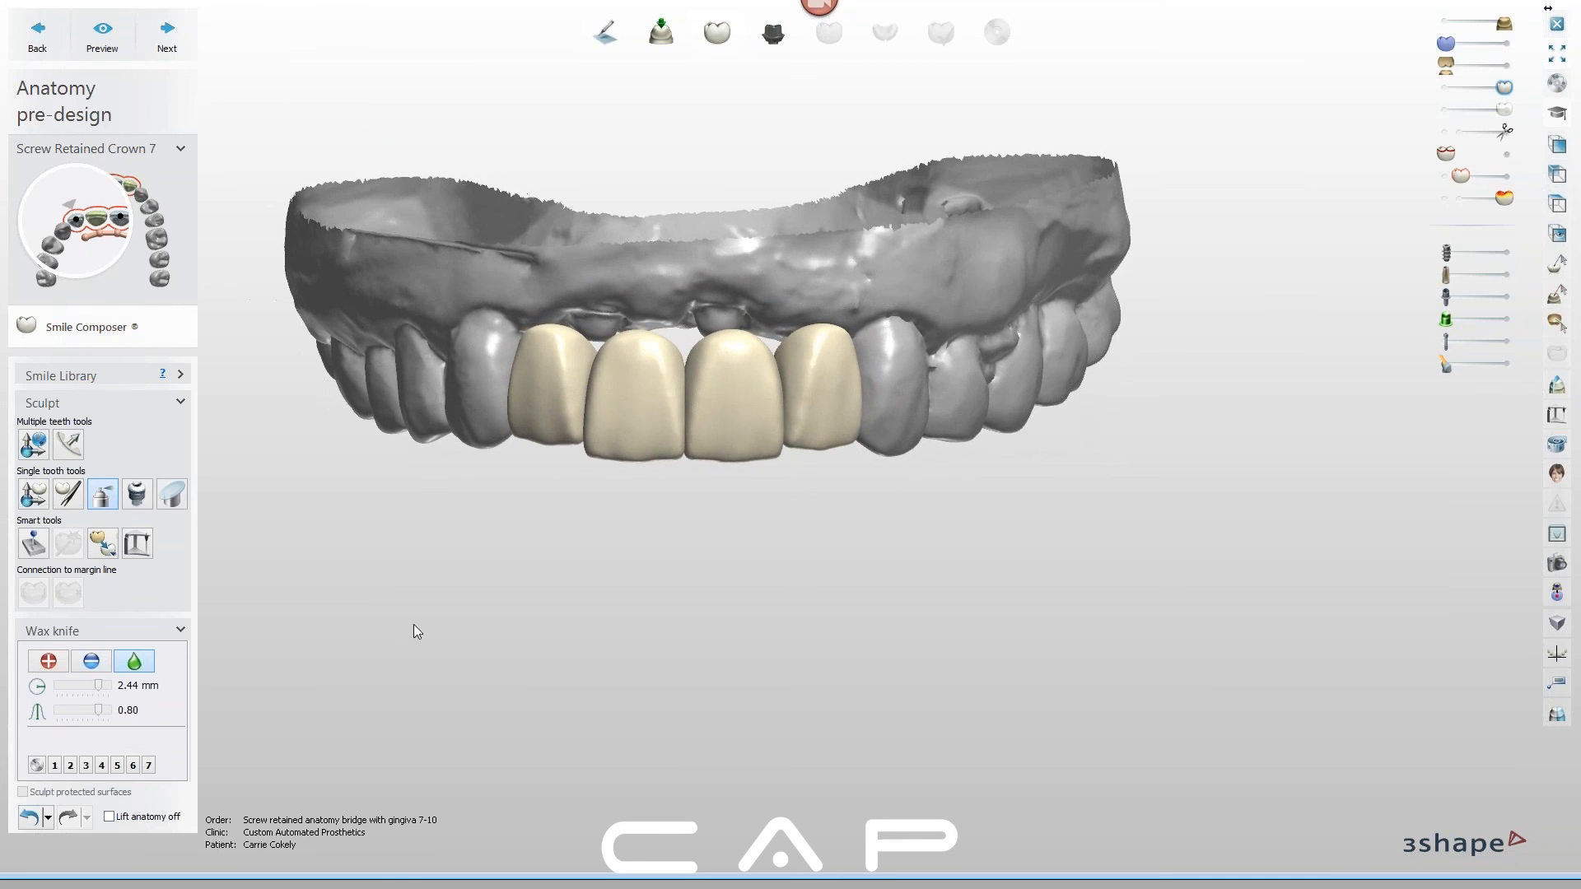
# Switch the Wax knife to adding wax and build up the incisal corners of pontic 8 and crown 9
pyautogui.click(46, 661)
pyautogui.moveTo(583, 487); pyautogui.dragTo(579, 453, button='right')
pyautogui.scroll(1, 592, 434)
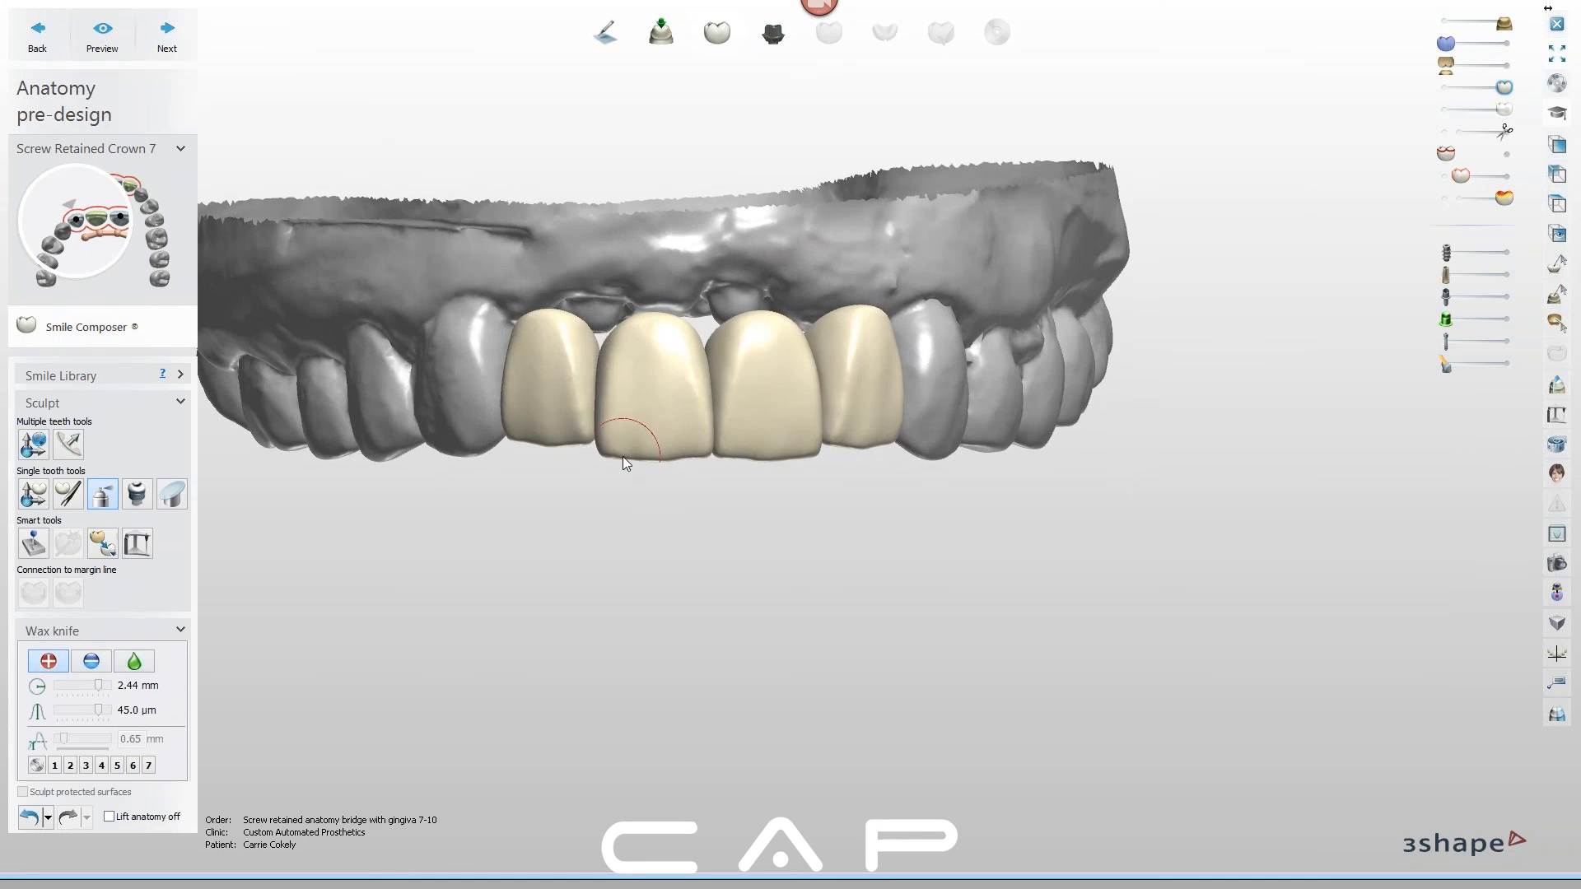
pyautogui.click(624, 459)
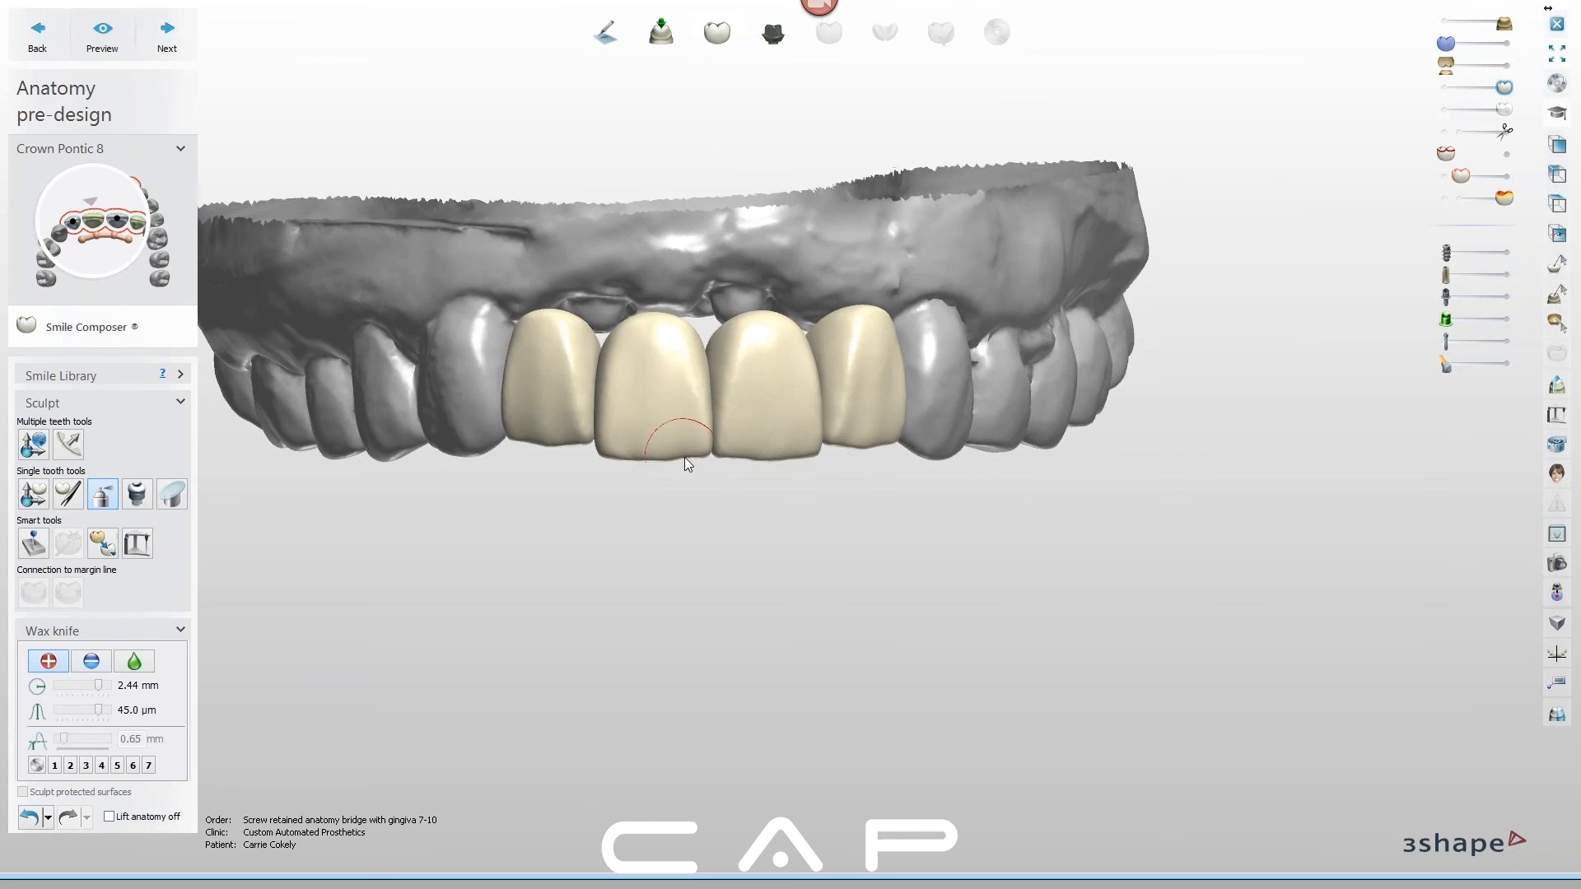
pyautogui.click(746, 480)
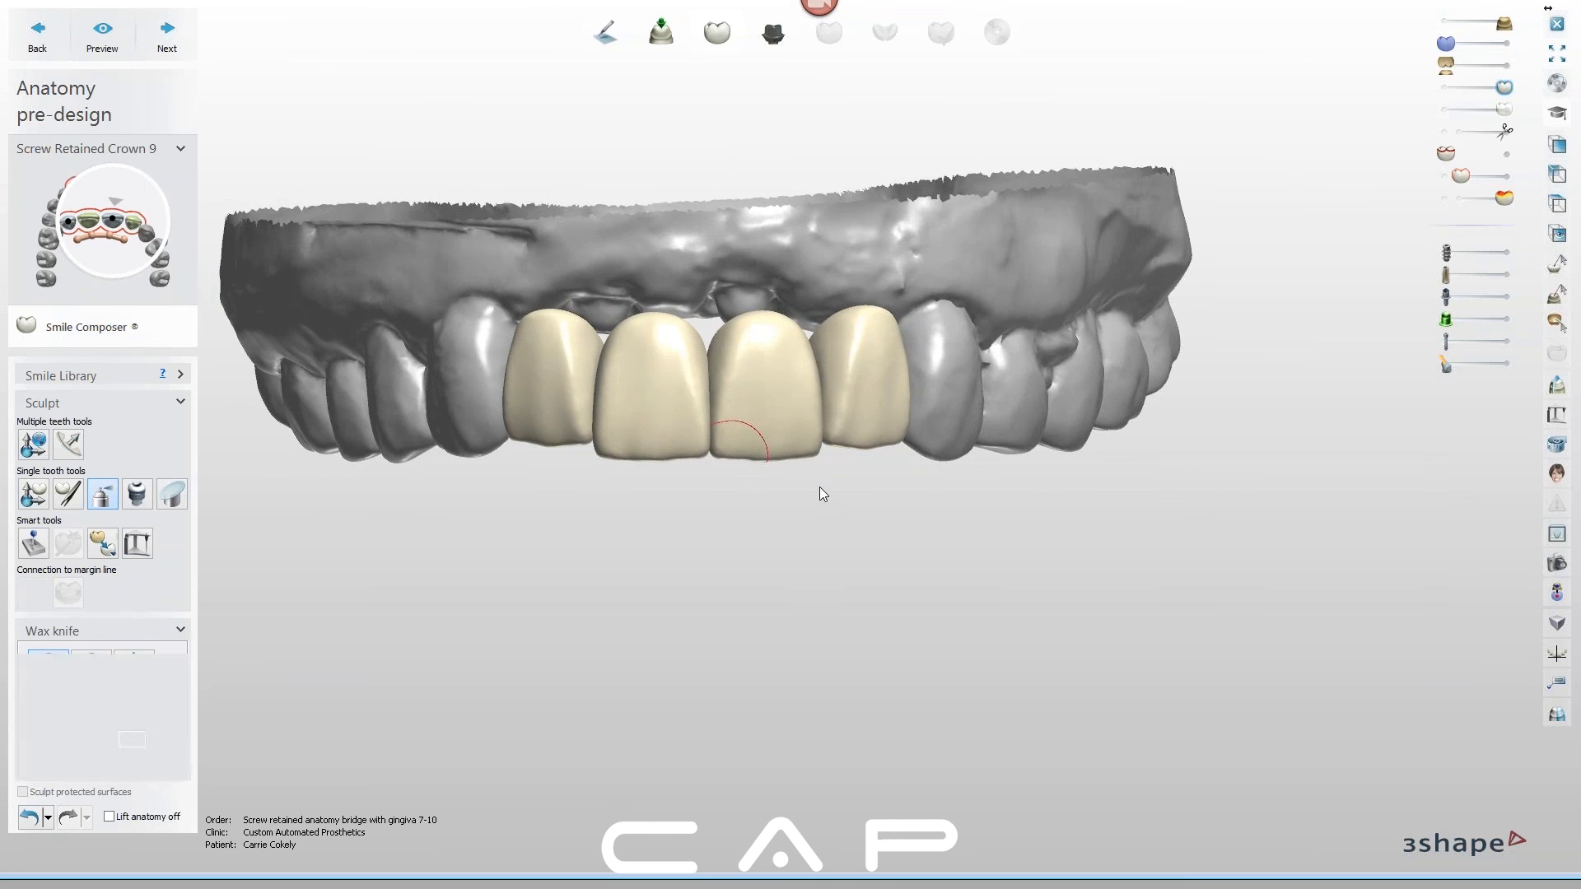
pyautogui.moveTo(819, 498)
pyautogui.mouseDown(button='right')
pyautogui.moveTo(816, 517)
pyautogui.moveTo(809, 411)
pyautogui.moveTo(783, 401)
pyautogui.moveTo(818, 511)
pyautogui.mouseUp(button='right')
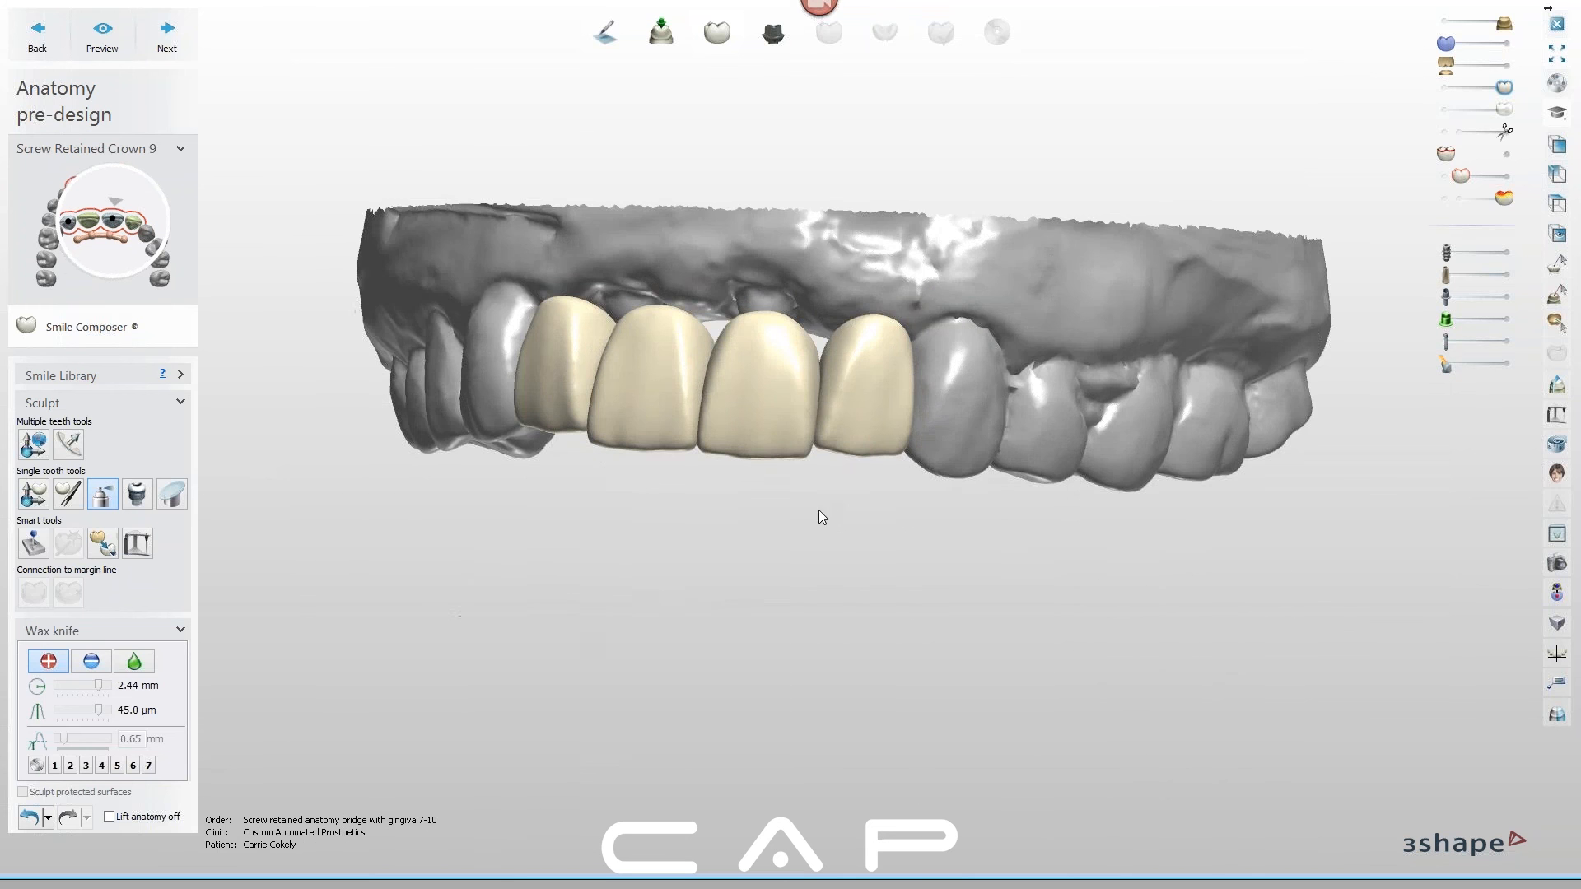
# Add wax along the incisal edges of pontic 10 and crown 7
pyautogui.click(833, 453)
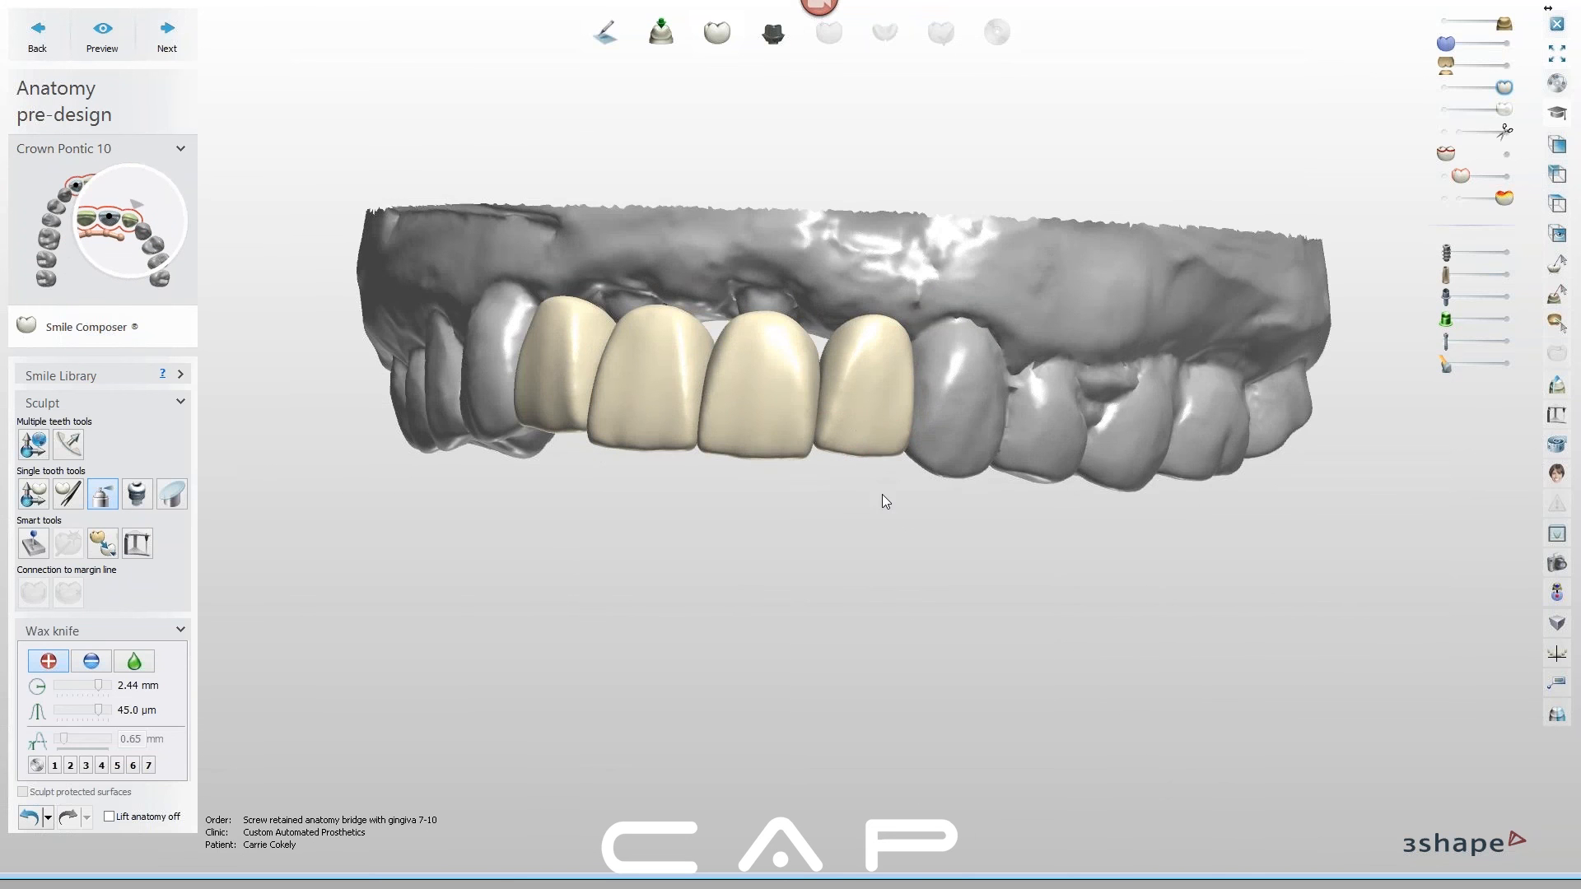
pyautogui.click(626, 449)
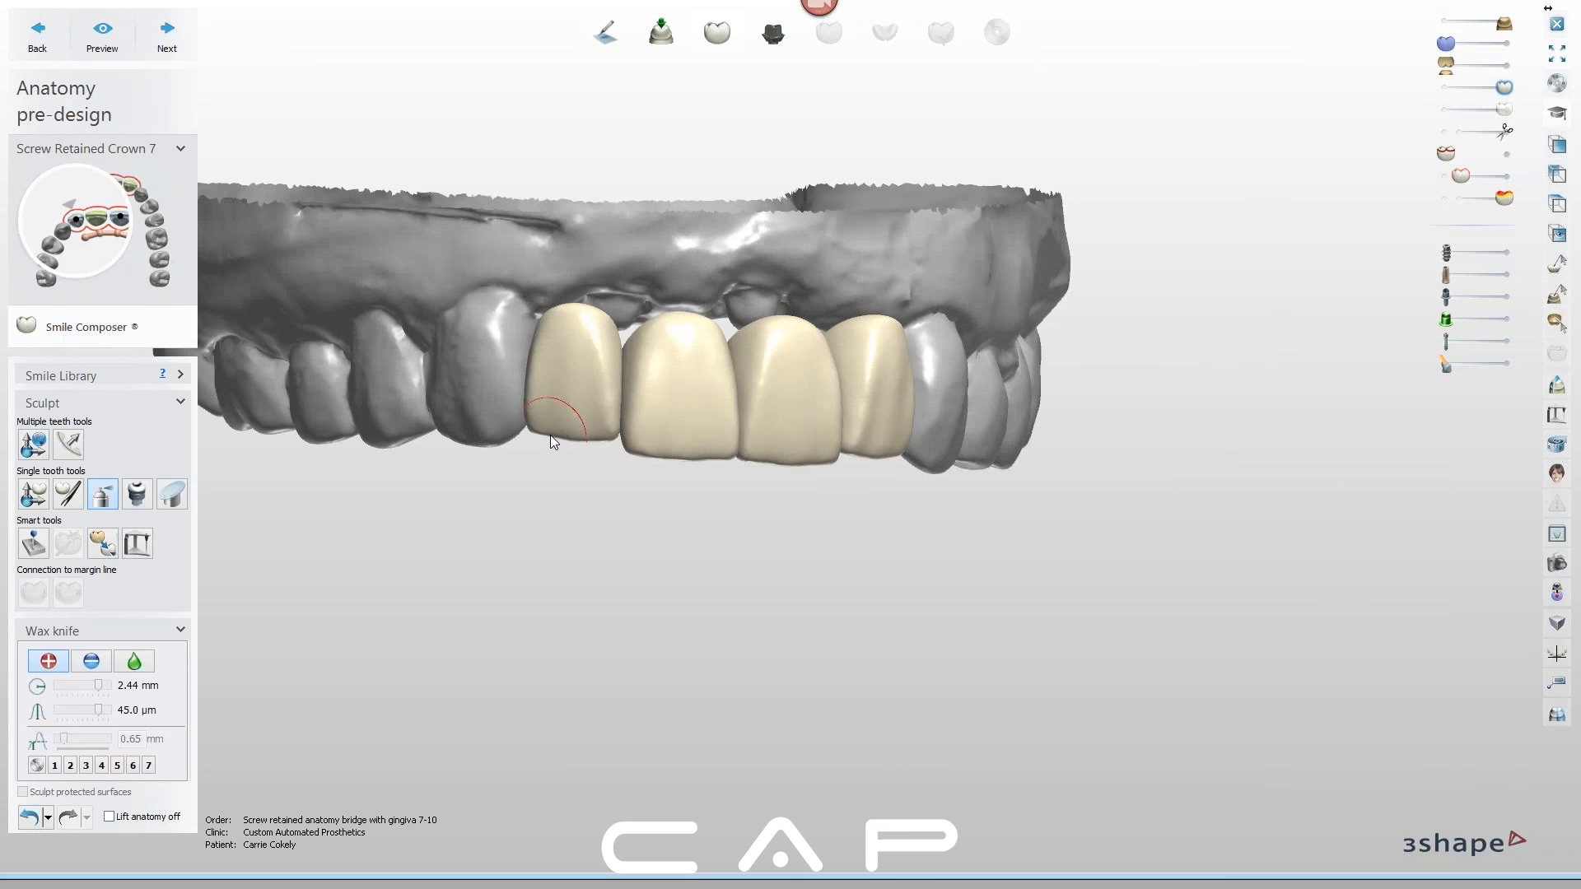
pyautogui.moveTo(626, 478); pyautogui.dragTo(748, 484, button='right')
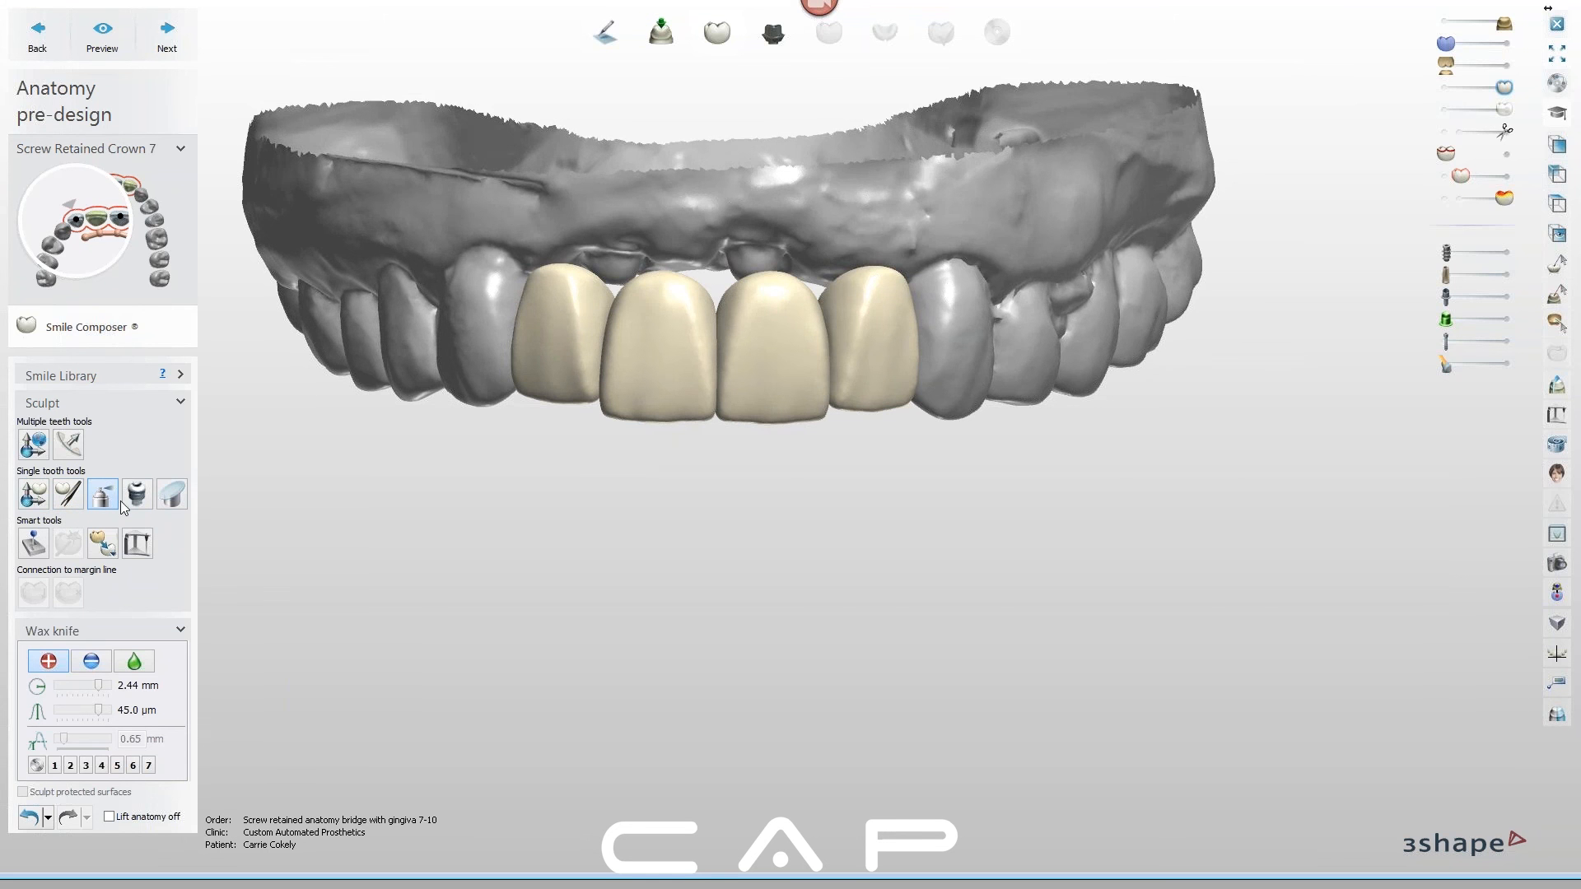
# Examine the facial contours and cervical edges of the four anterior teeth against the implant sites from several angles
pyautogui.moveTo(812, 408)
pyautogui.mouseDown(button='right')
pyautogui.moveTo(752, 557)
pyautogui.moveTo(766, 527)
pyautogui.mouseUp(button='right')
pyautogui.moveTo(721, 401); pyautogui.dragTo(719, 408, button='right')
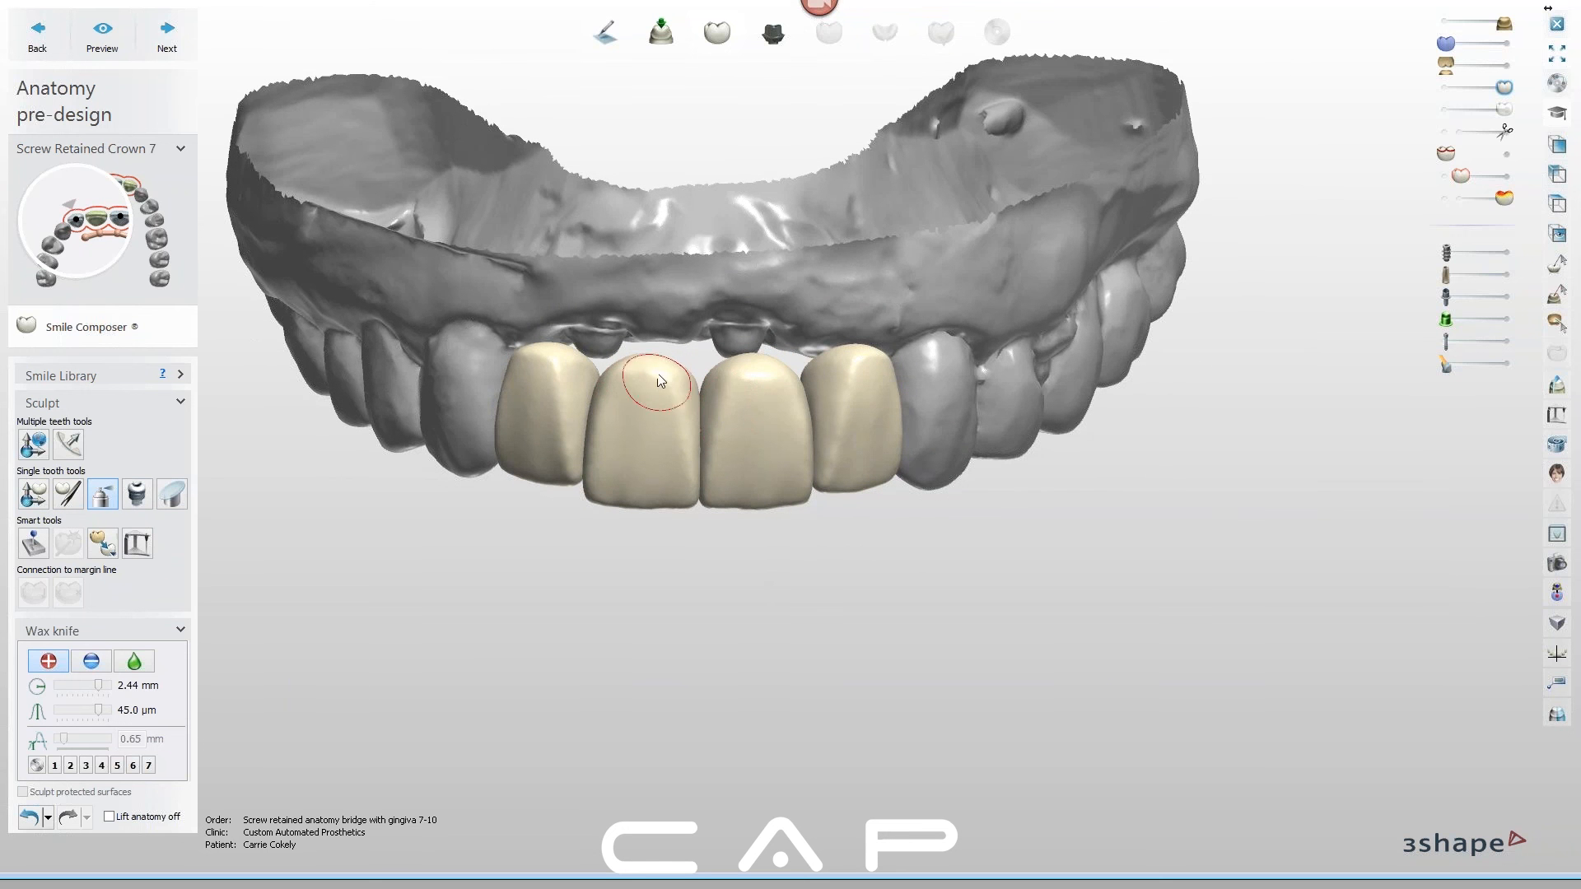
pyautogui.moveTo(810, 465)
pyautogui.mouseDown(button='right')
pyautogui.moveTo(752, 417)
pyautogui.moveTo(741, 448)
pyautogui.mouseUp(button='right')
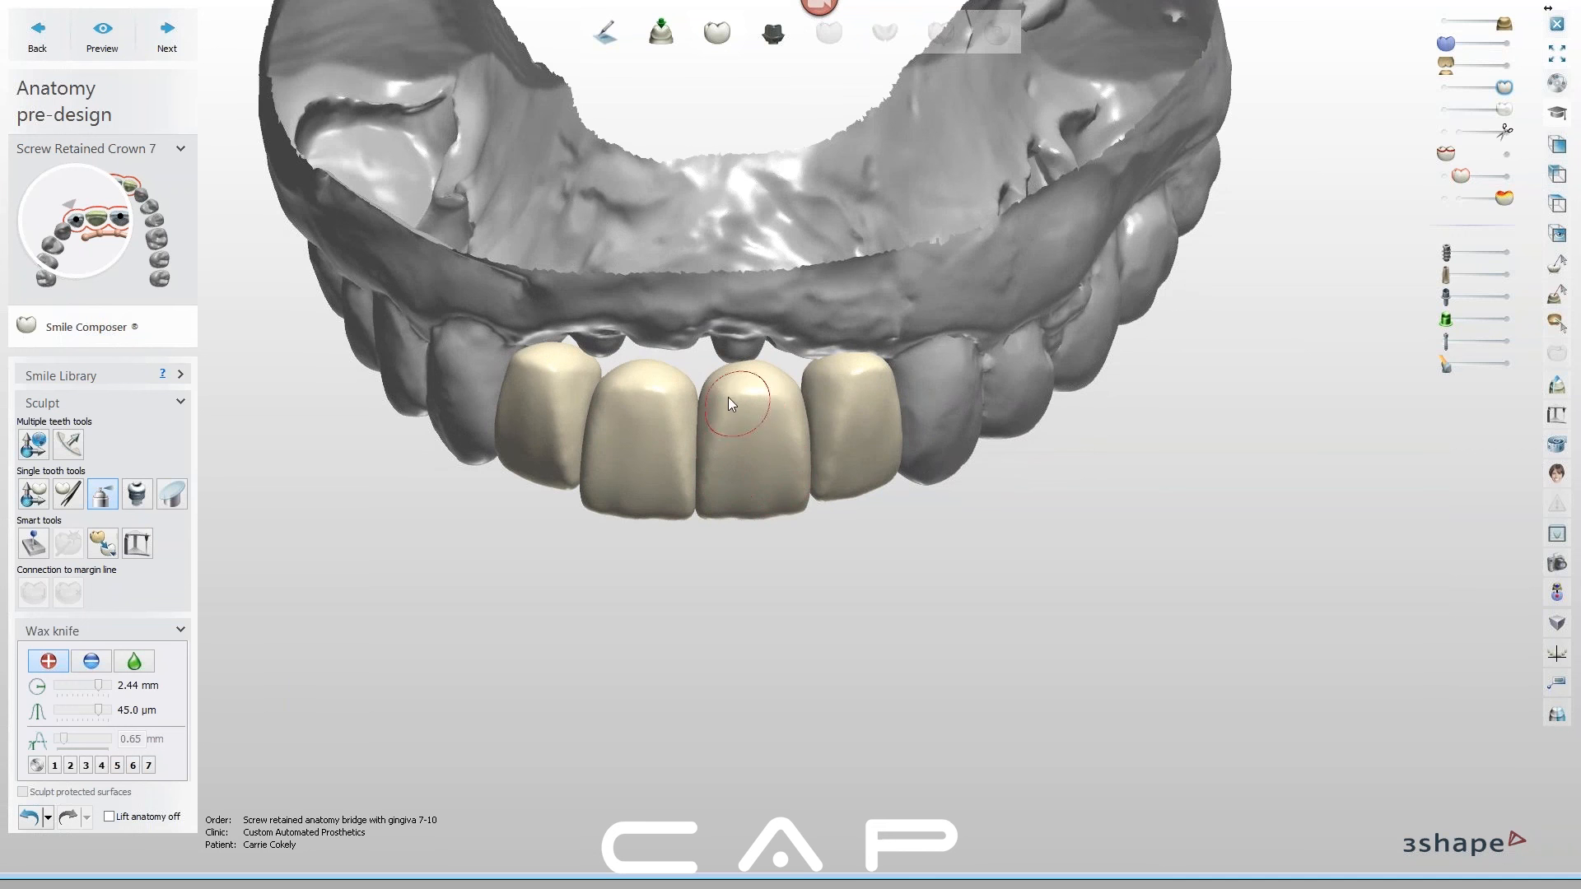
pyautogui.moveTo(759, 426)
pyautogui.mouseDown(button='right')
pyautogui.moveTo(761, 400)
pyautogui.moveTo(671, 363)
pyautogui.mouseUp(button='right')
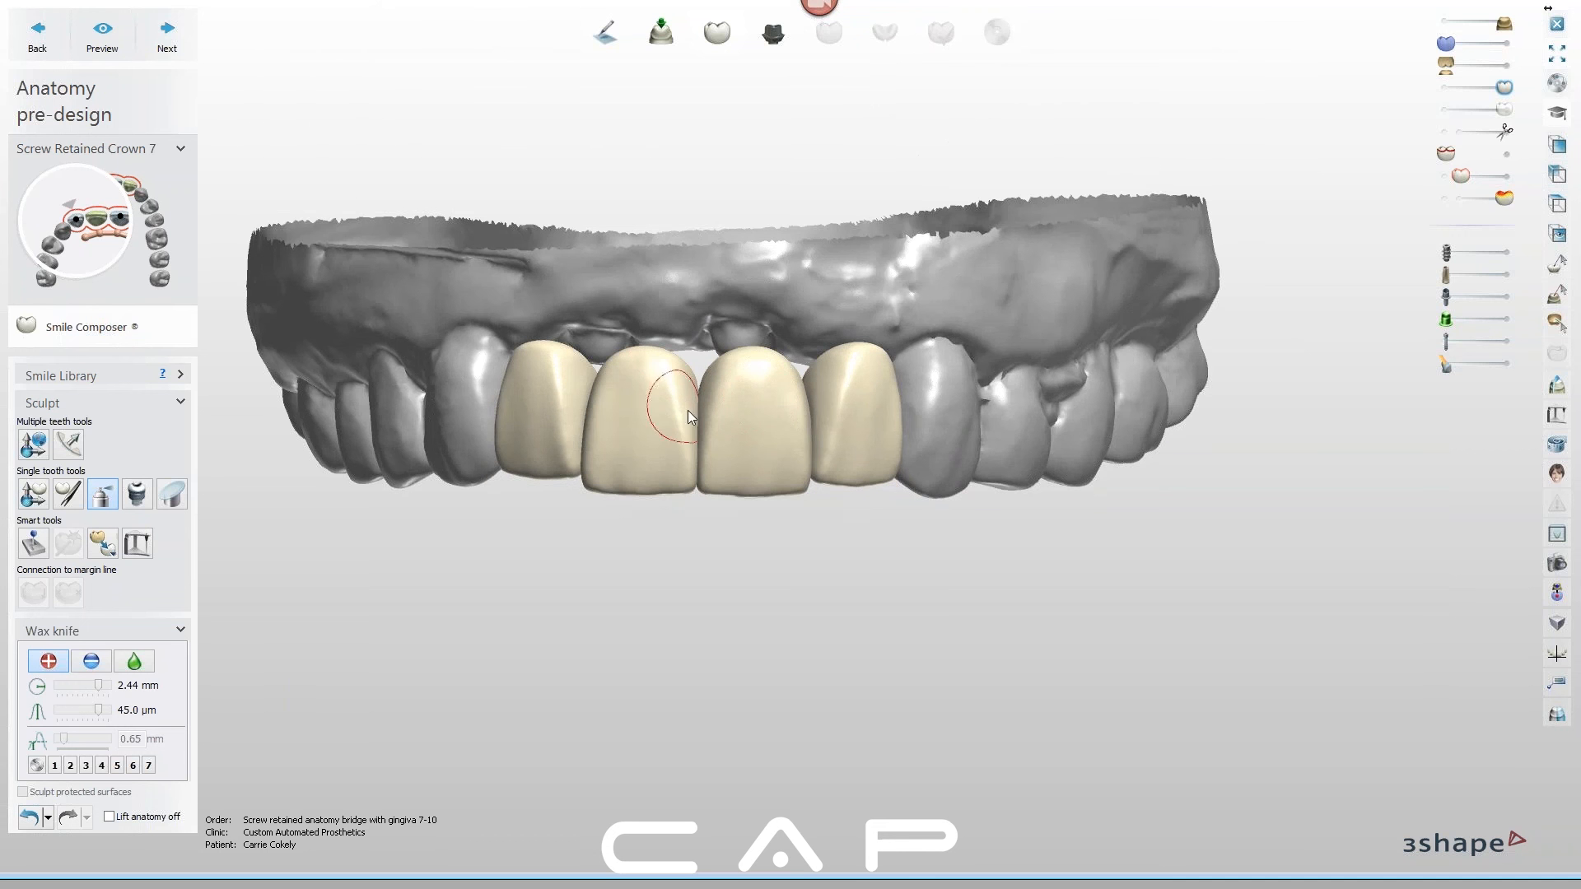
pyautogui.moveTo(829, 381)
pyautogui.mouseDown(button='right')
pyautogui.moveTo(831, 396)
pyautogui.moveTo(730, 427)
pyautogui.mouseUp(button='right')
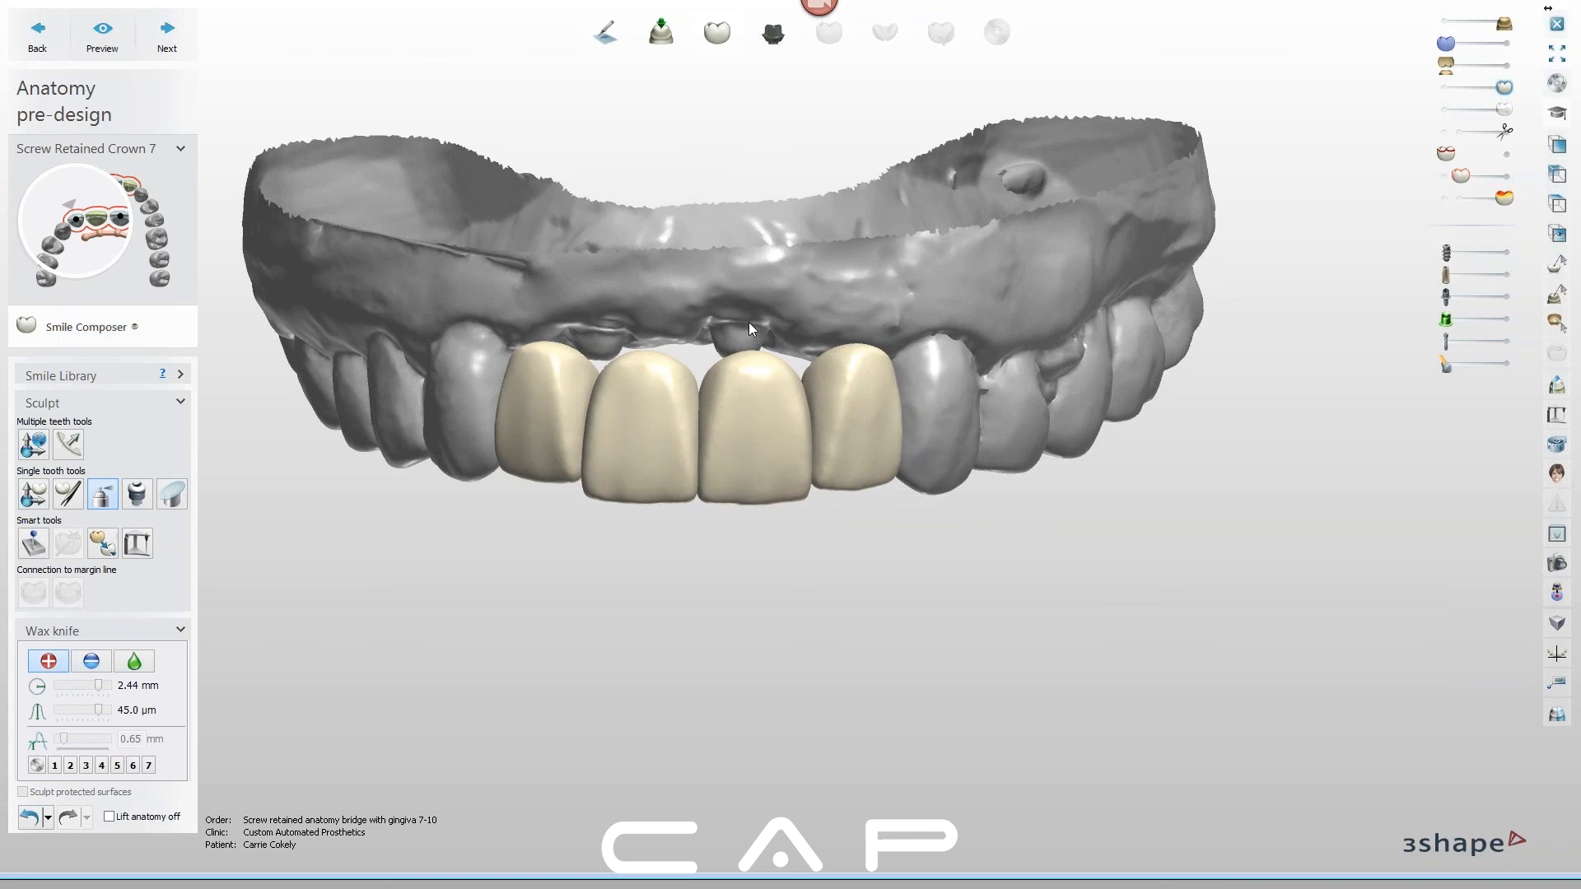
pyautogui.moveTo(803, 432); pyautogui.dragTo(799, 436, button='right')
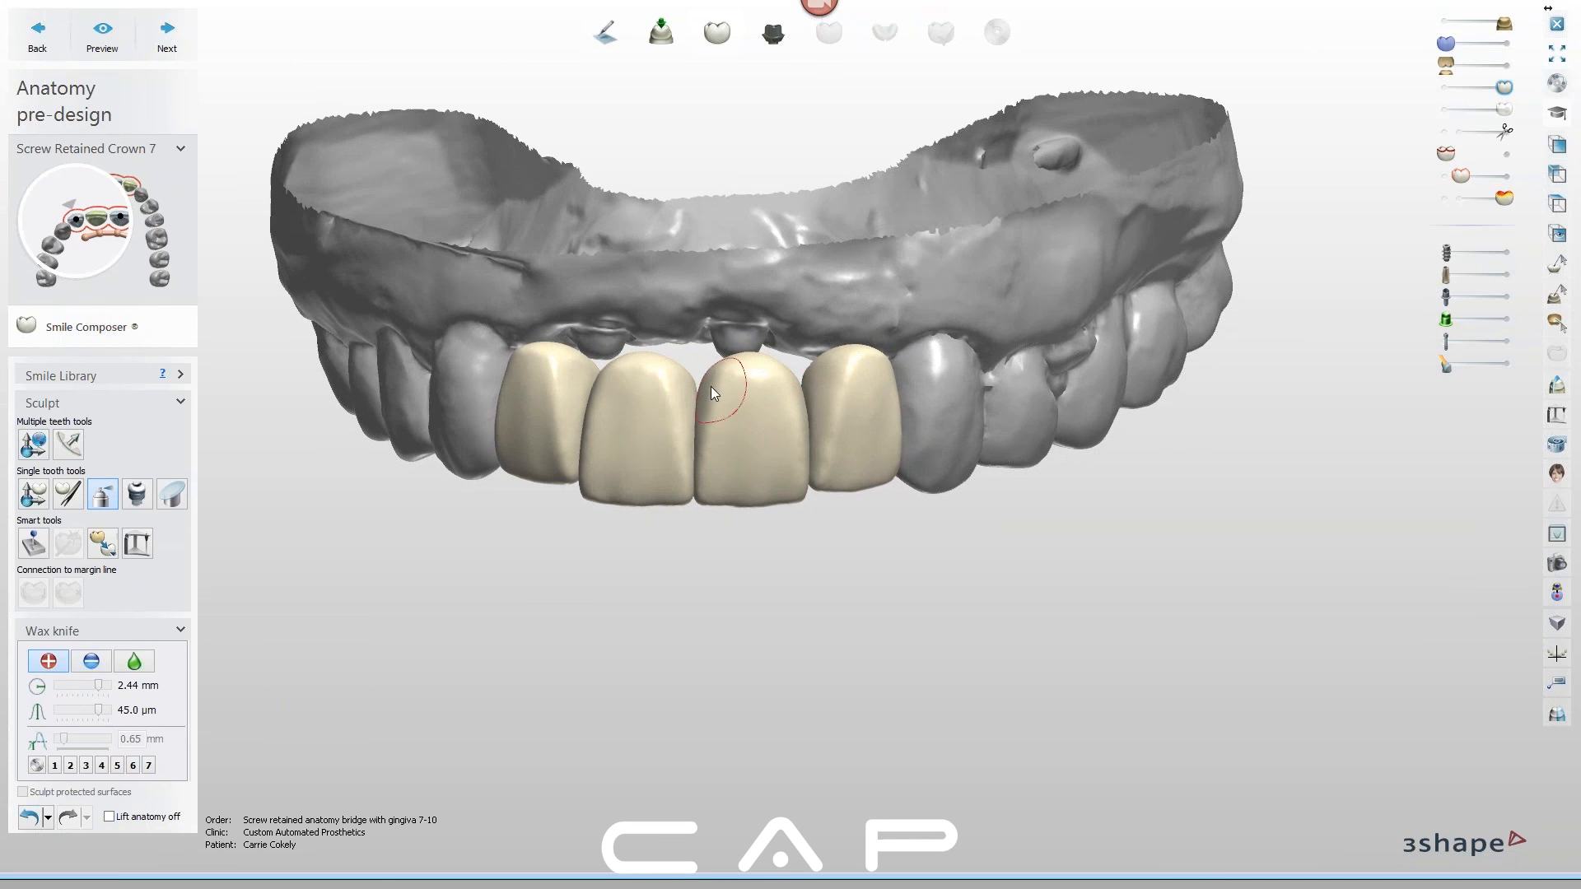
pyautogui.moveTo(754, 451); pyautogui.dragTo(751, 448, button='right')
pyautogui.moveTo(792, 366)
pyautogui.mouseDown(button='right')
pyautogui.moveTo(730, 399)
pyautogui.moveTo(778, 445)
pyautogui.moveTo(796, 422)
pyautogui.moveTo(783, 451)
pyautogui.moveTo(799, 449)
pyautogui.mouseUp(button='right')
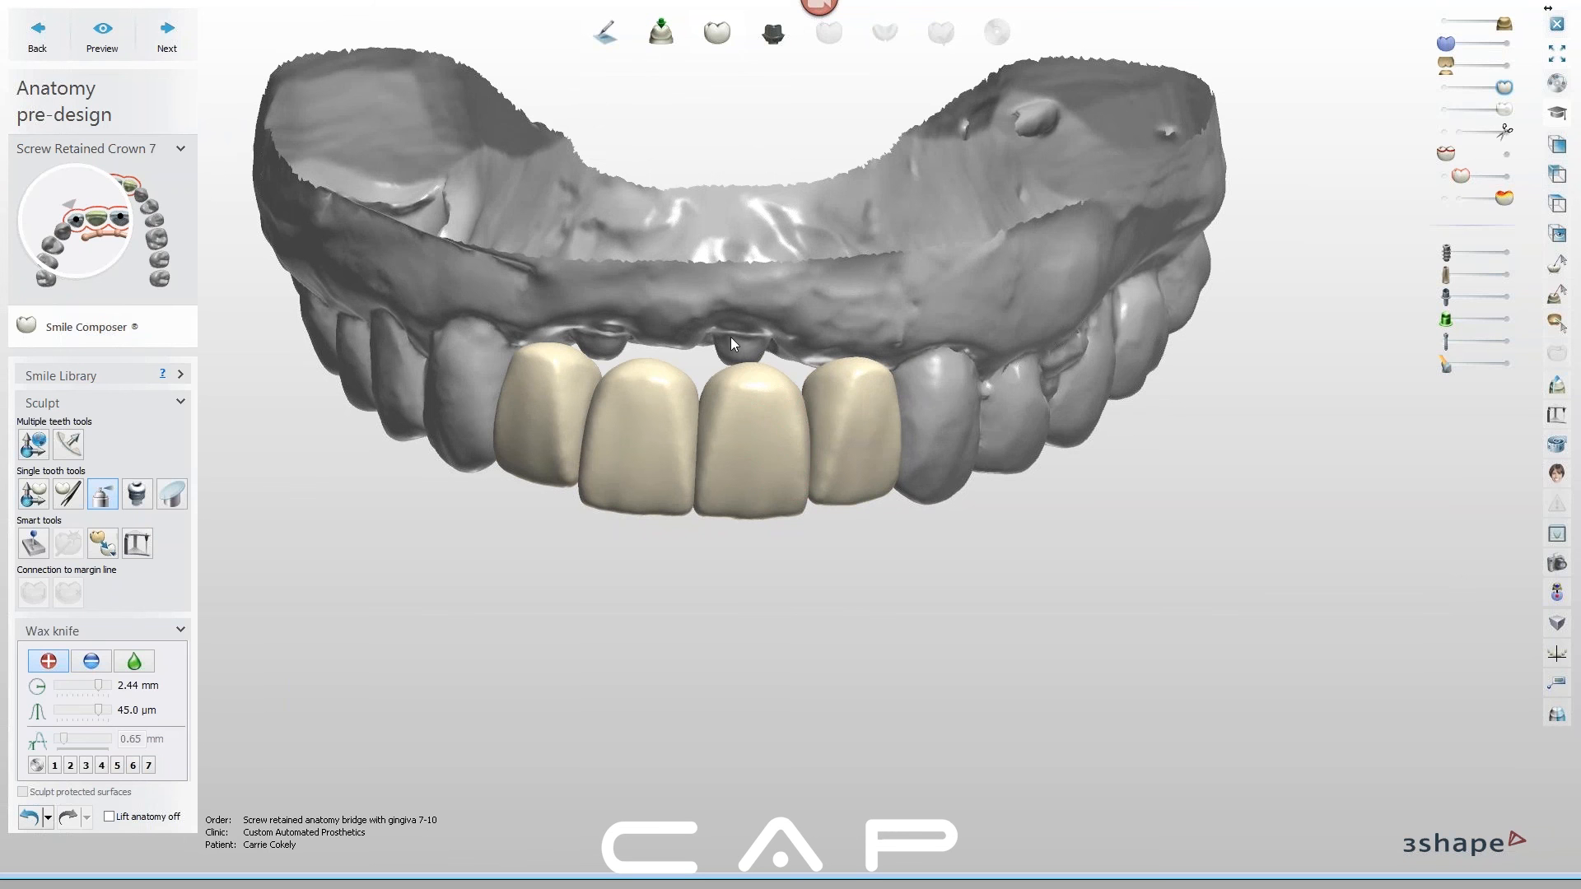
pyautogui.moveTo(821, 362); pyautogui.dragTo(753, 413, button='right')
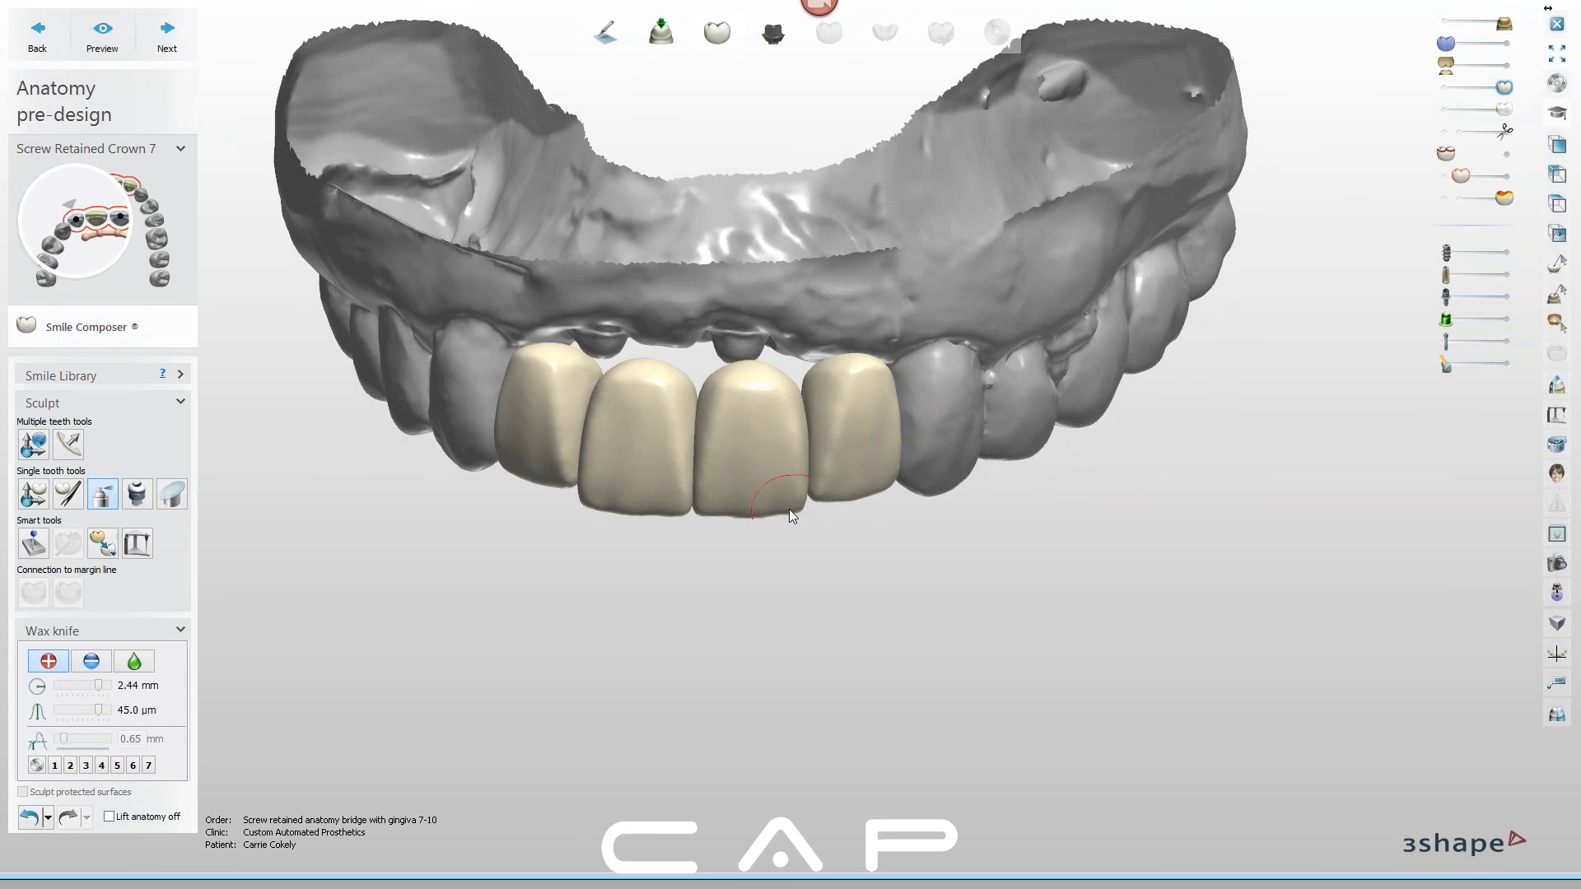
pyautogui.moveTo(847, 559); pyautogui.dragTo(846, 547, button='right')
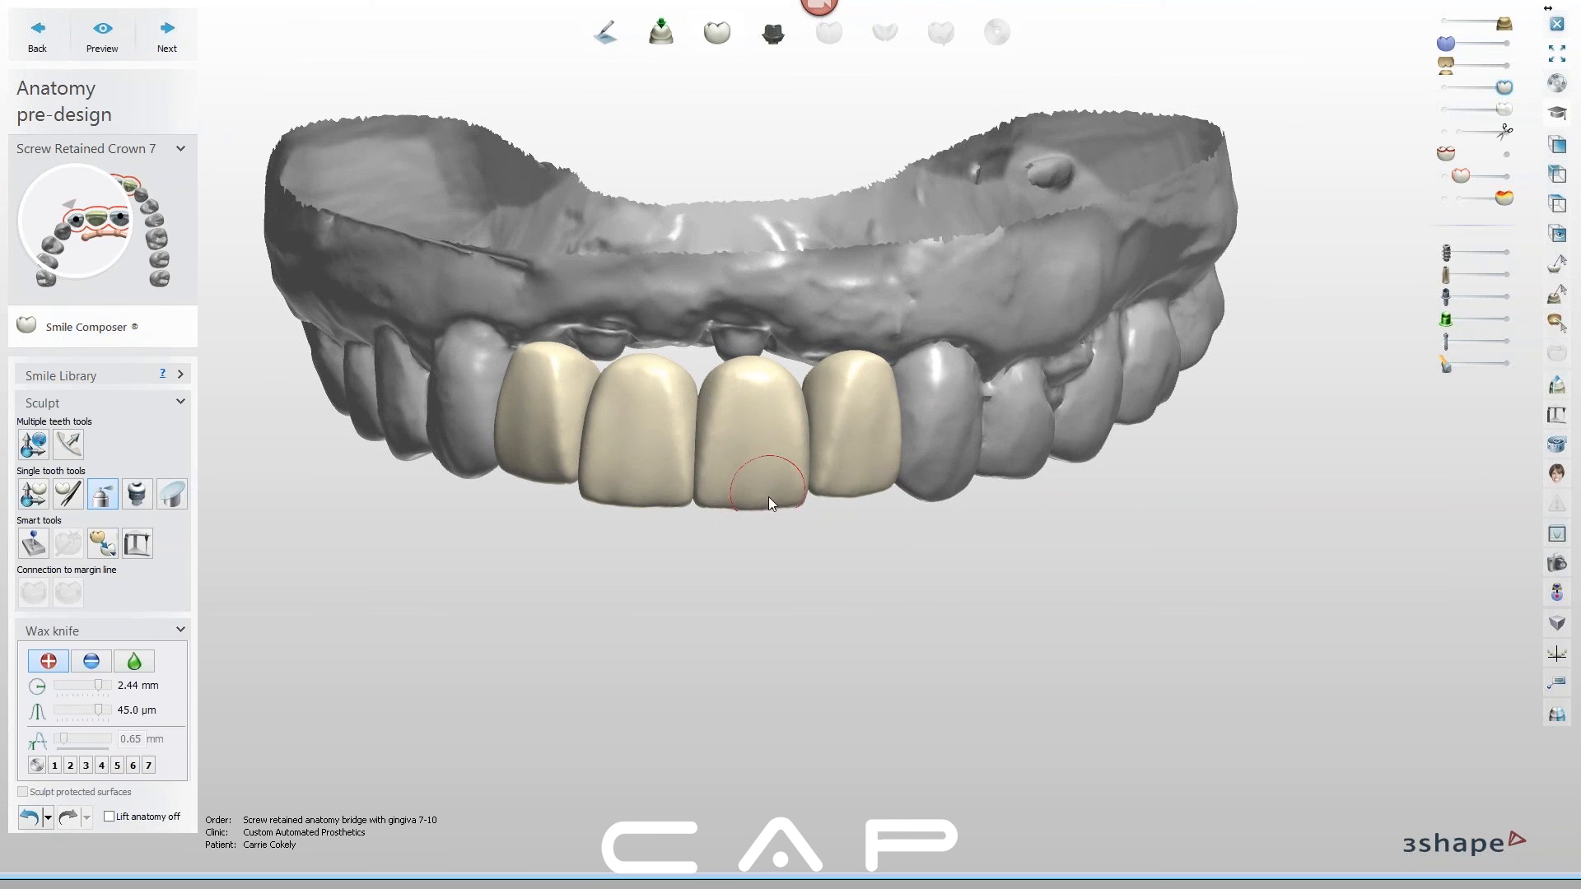
pyautogui.click(752, 370)
pyautogui.moveTo(897, 533); pyautogui.dragTo(807, 517, button='right')
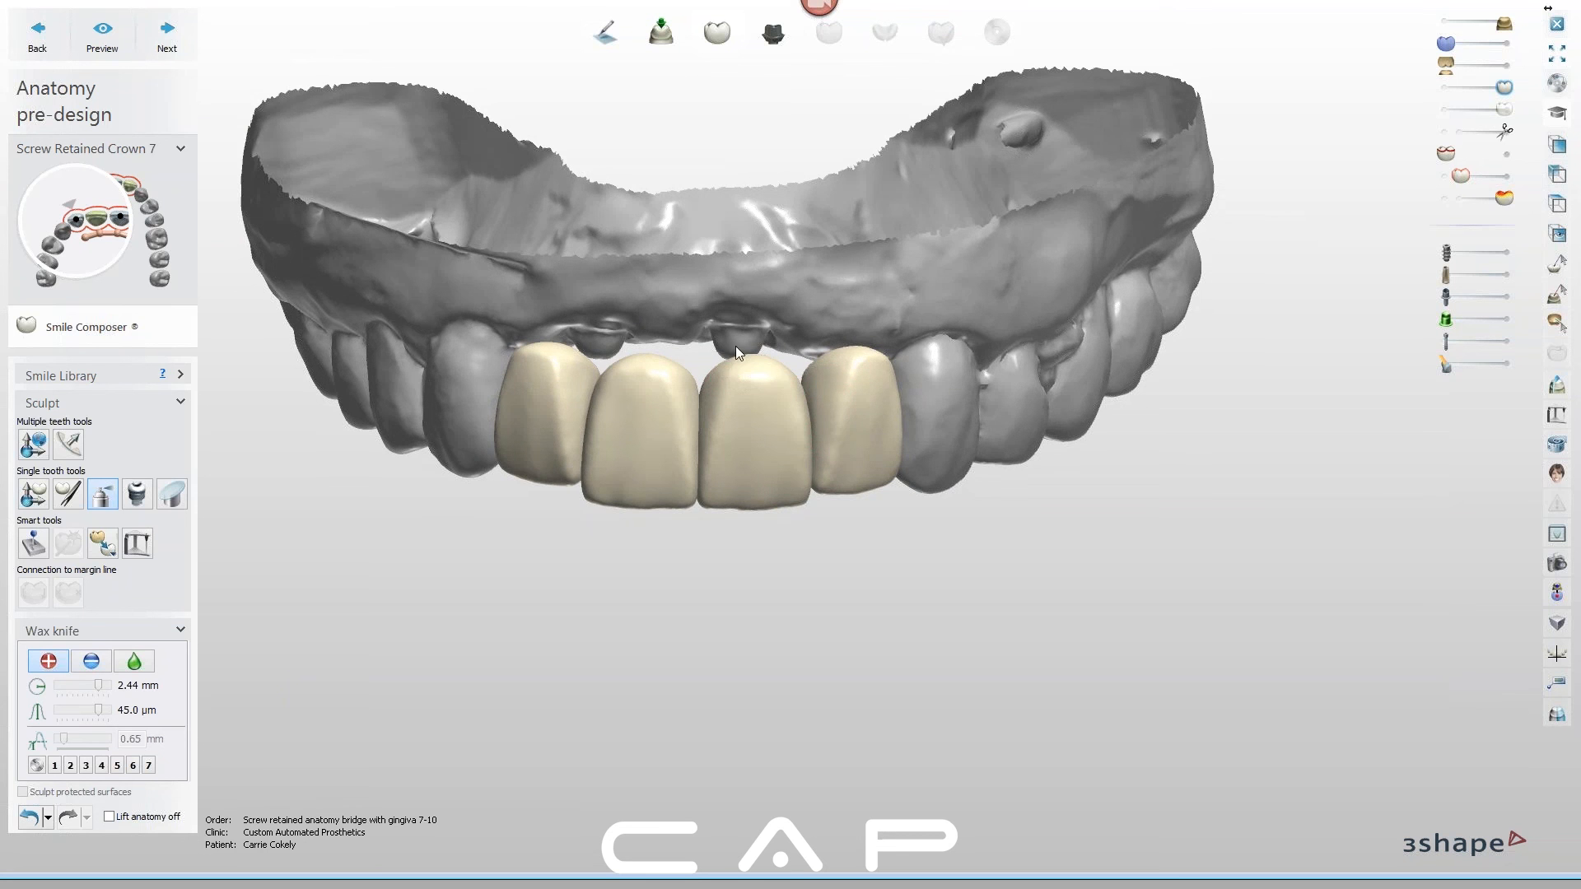
pyautogui.moveTo(812, 457)
pyautogui.mouseDown(button='right')
pyautogui.moveTo(842, 387)
pyautogui.moveTo(828, 409)
pyautogui.moveTo(819, 373)
pyautogui.mouseUp(button='right')
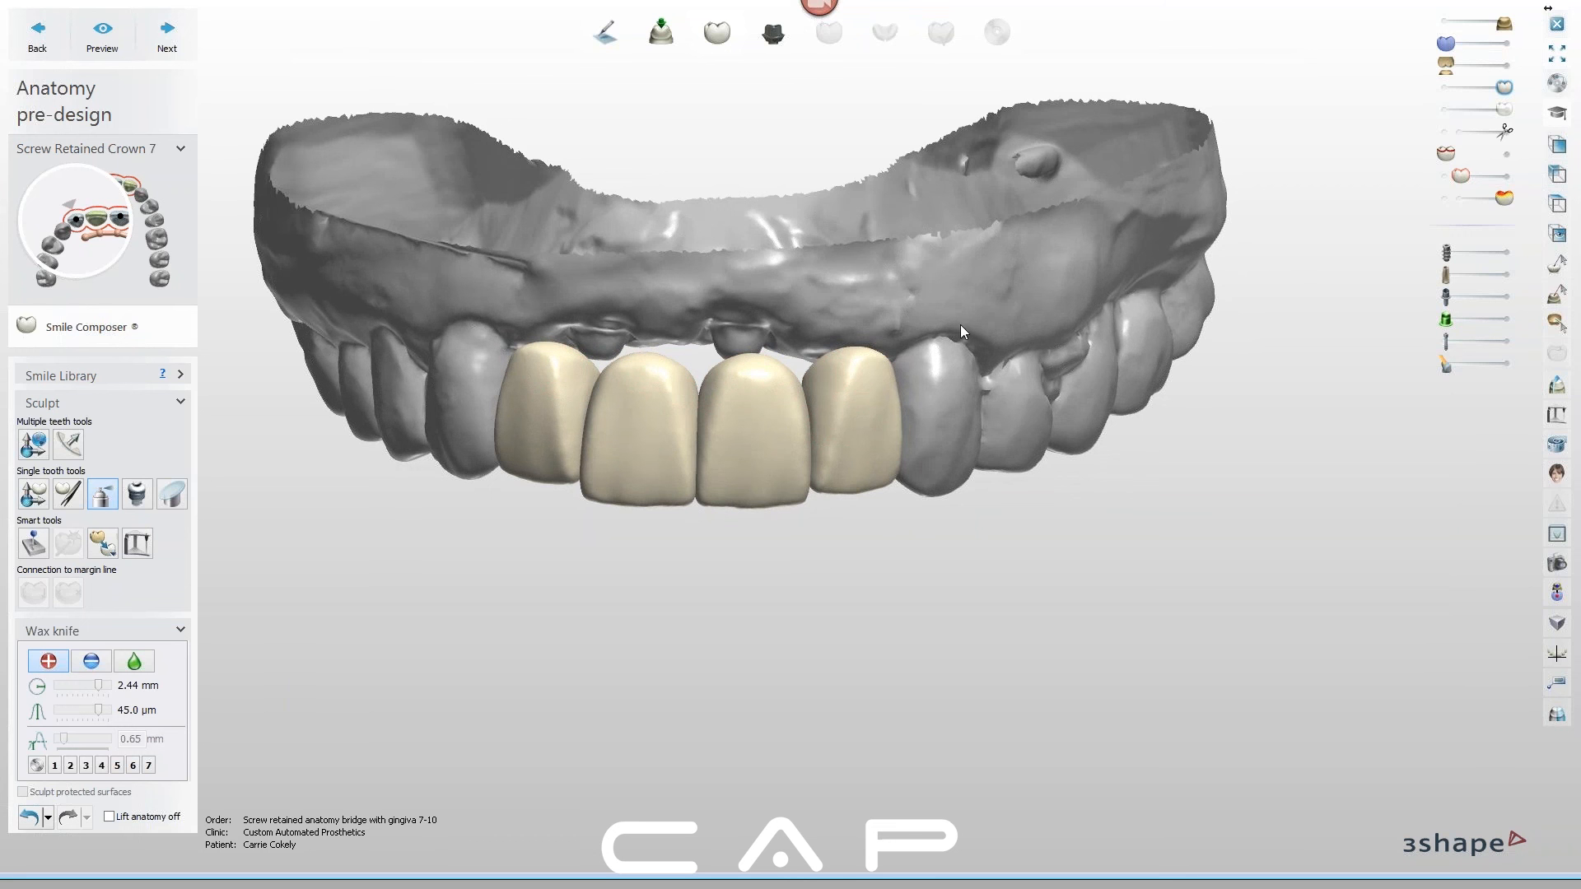
pyautogui.moveTo(795, 398); pyautogui.dragTo(768, 414, button='right')
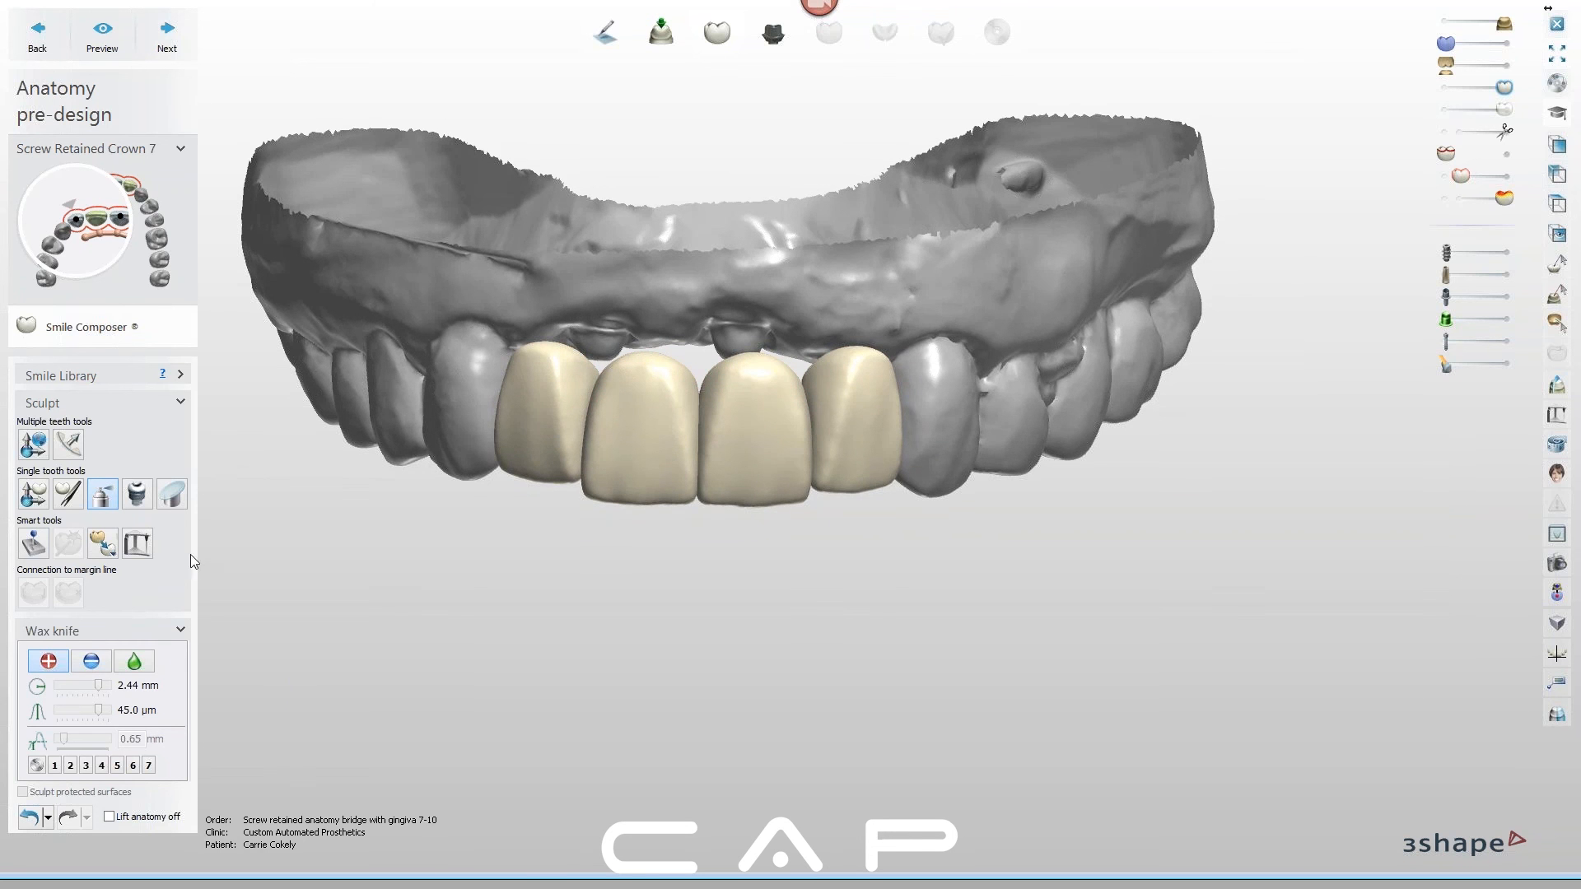
# Use Individual transformation on crown 9 to shift its cervical end slightly toward the implant site
pyautogui.click(32, 494)
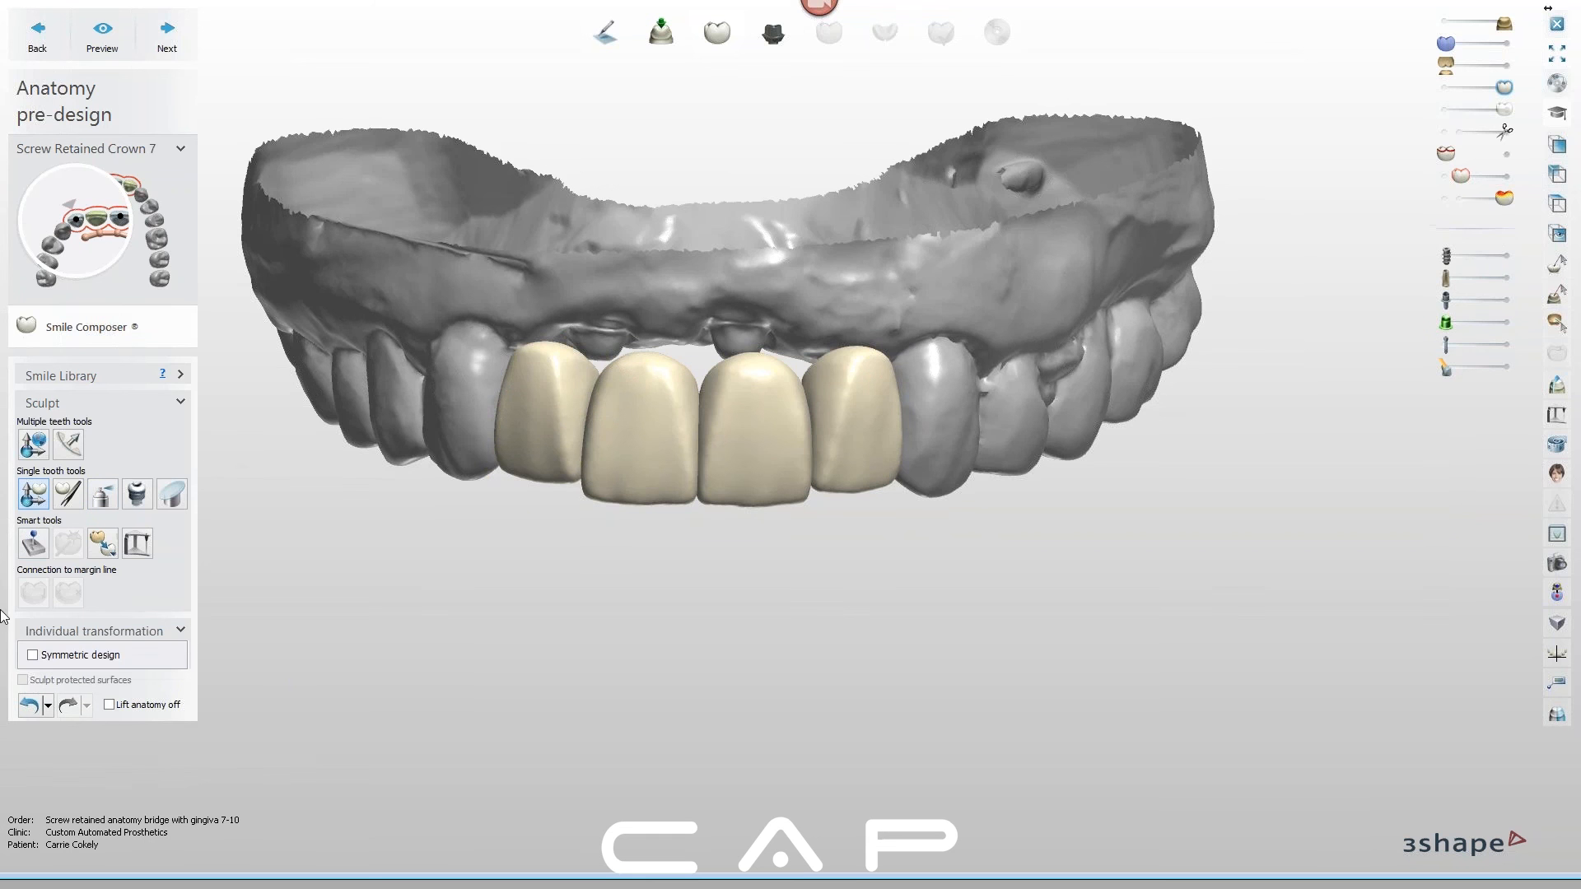
pyautogui.click(646, 411)
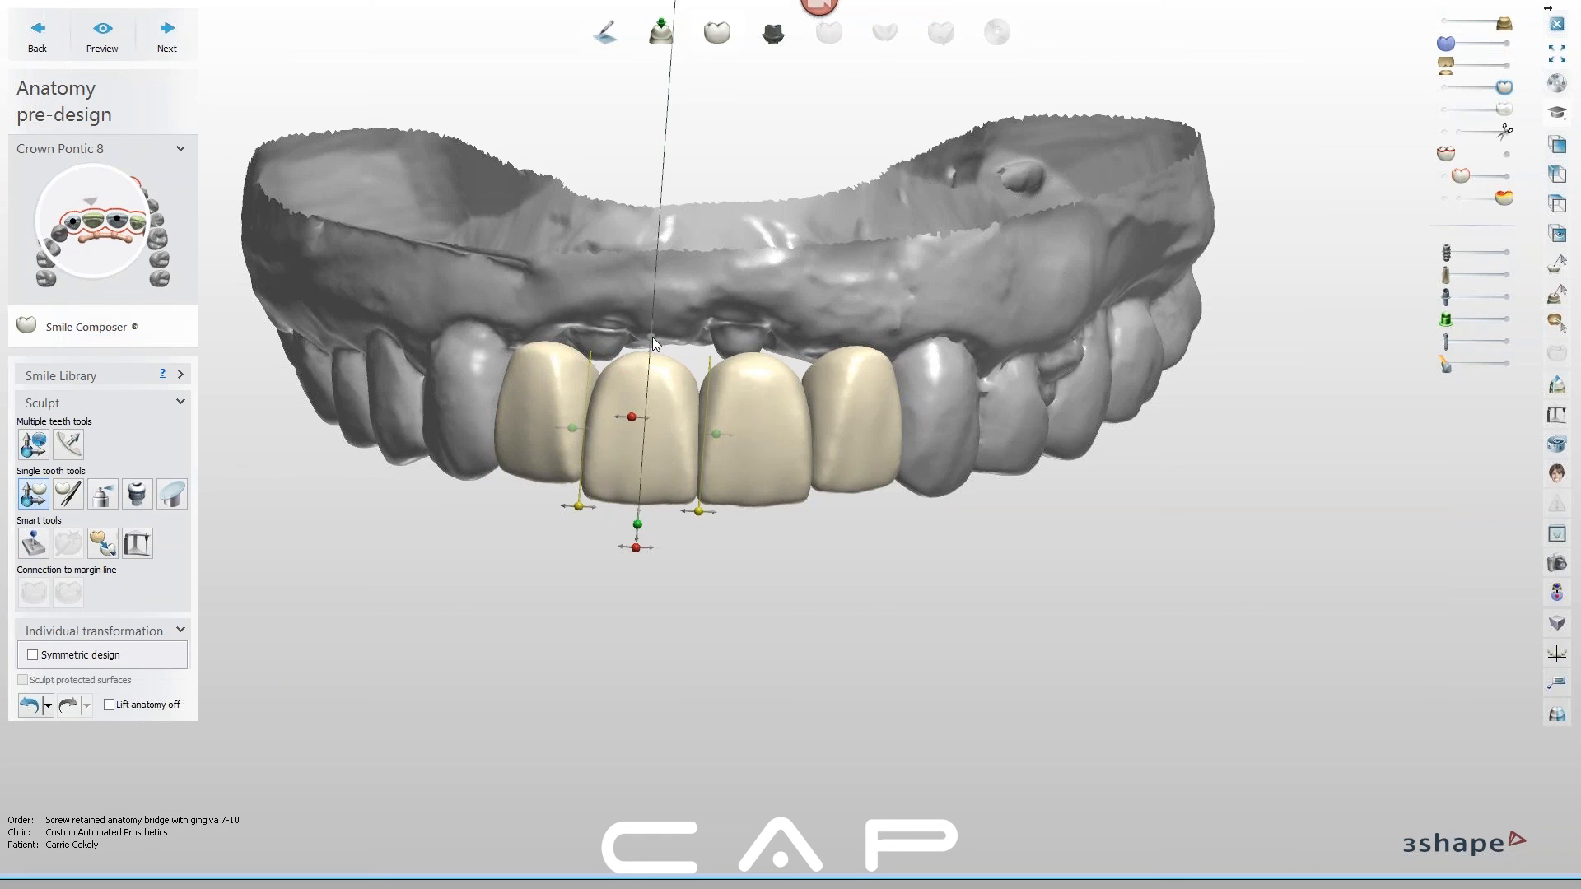
pyautogui.click(785, 412)
pyautogui.moveTo(751, 337); pyautogui.dragTo(751, 324)
# Fine-tune crown 9's incisal position from the occlusal side and compare its alignment with pontic 8
pyautogui.scroll(-2, 828, 566)
pyautogui.moveTo(828, 570); pyautogui.dragTo(789, 548, button='right')
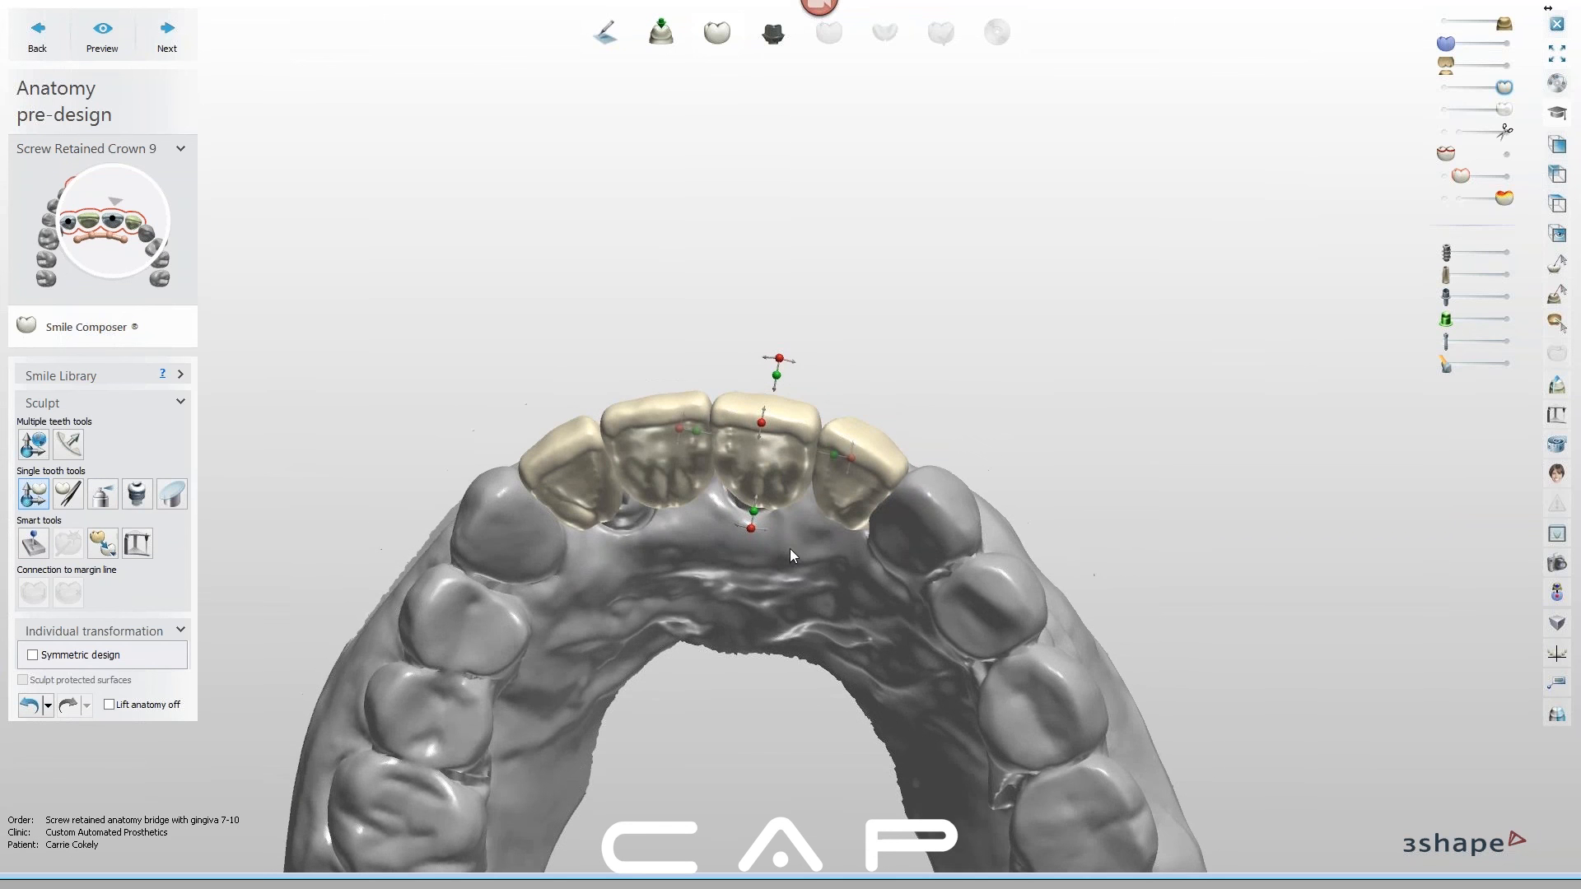
pyautogui.moveTo(826, 611); pyautogui.dragTo(770, 514, button='right')
pyautogui.moveTo(778, 320); pyautogui.dragTo(778, 317)
pyautogui.moveTo(802, 441)
pyautogui.mouseDown(button='right')
pyautogui.moveTo(792, 471)
pyautogui.moveTo(794, 415)
pyautogui.moveTo(784, 463)
pyautogui.moveTo(782, 445)
pyautogui.mouseUp(button='right')
pyautogui.moveTo(701, 407)
pyautogui.mouseDown(button='right')
pyautogui.moveTo(657, 403)
pyautogui.moveTo(725, 413)
pyautogui.mouseUp(button='right')
pyautogui.scroll(3, 724, 414)
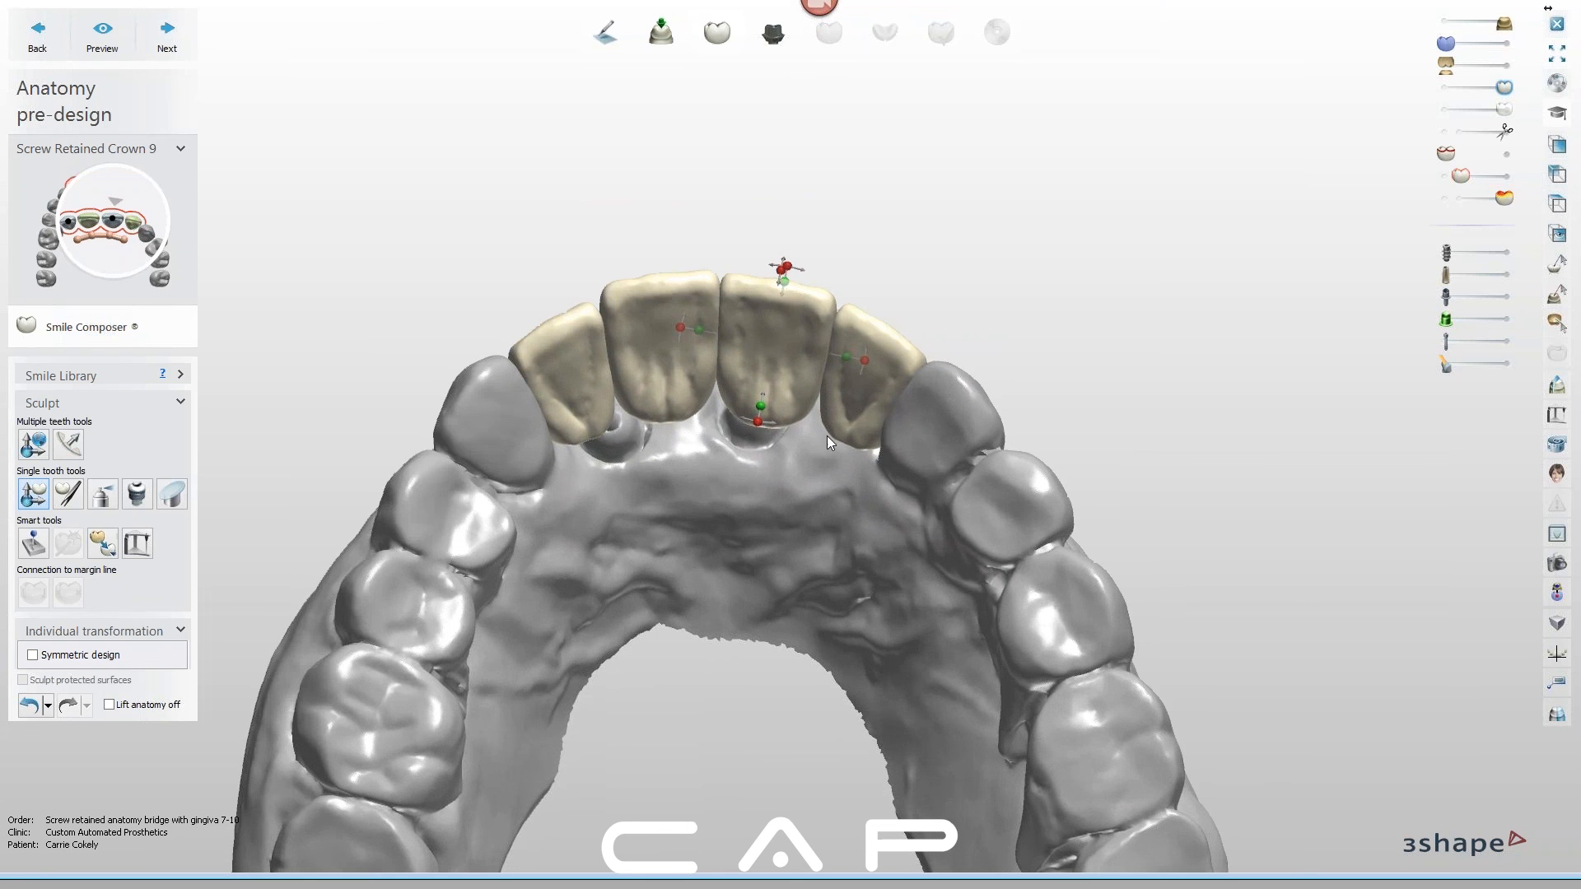
pyautogui.moveTo(731, 453); pyautogui.dragTo(732, 437, button='right')
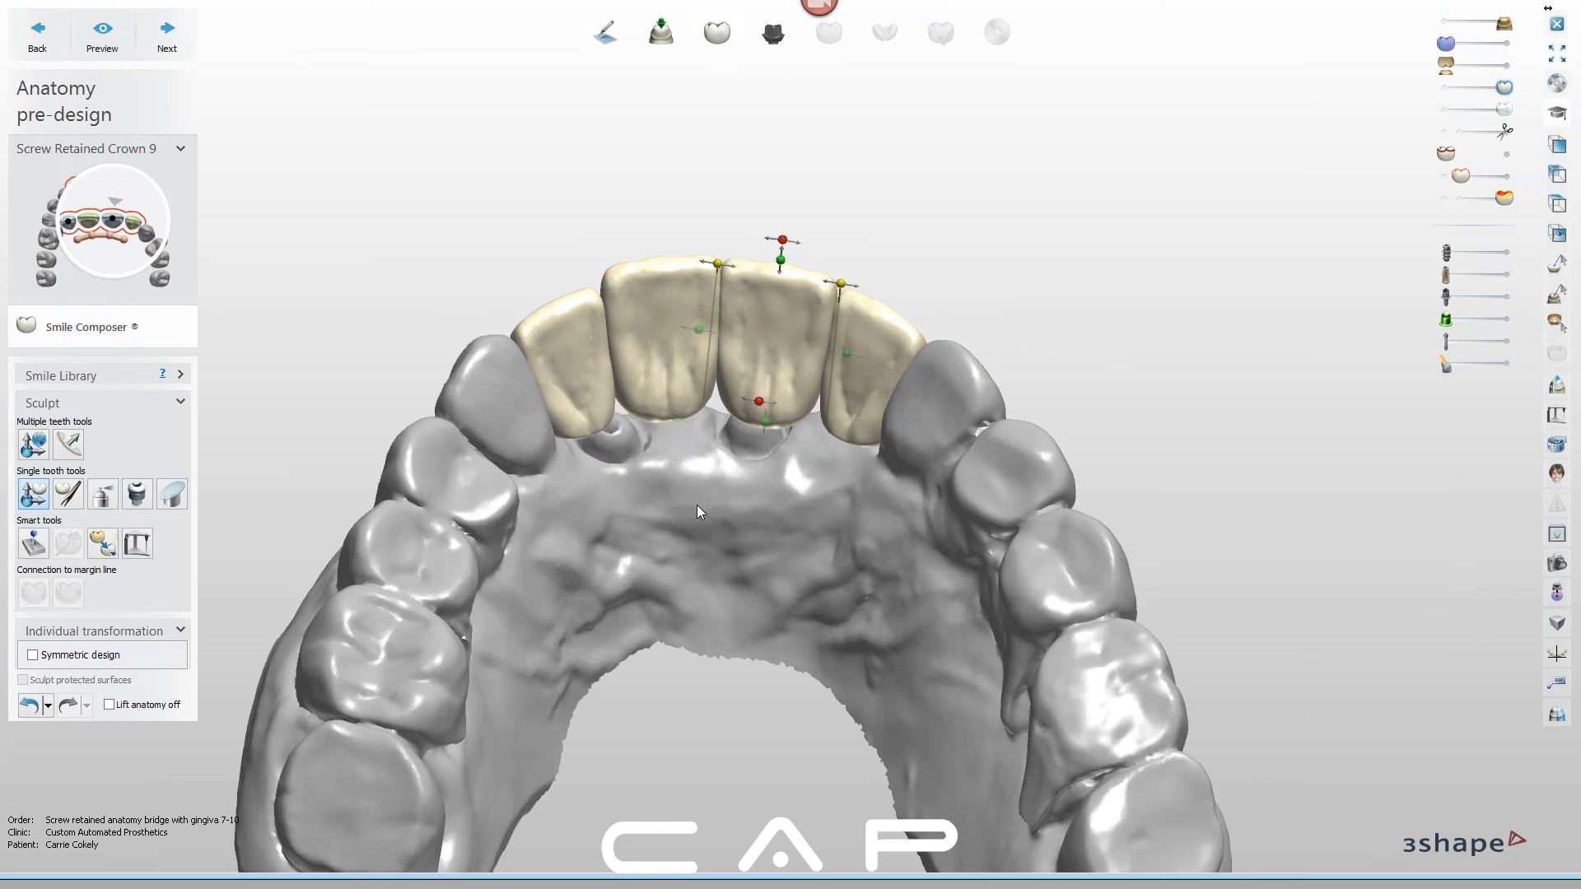
# Return to the Wax knife's smoothing mode and smooth the lingual surface of crown 9 near the cingulum
pyautogui.click(102, 494)
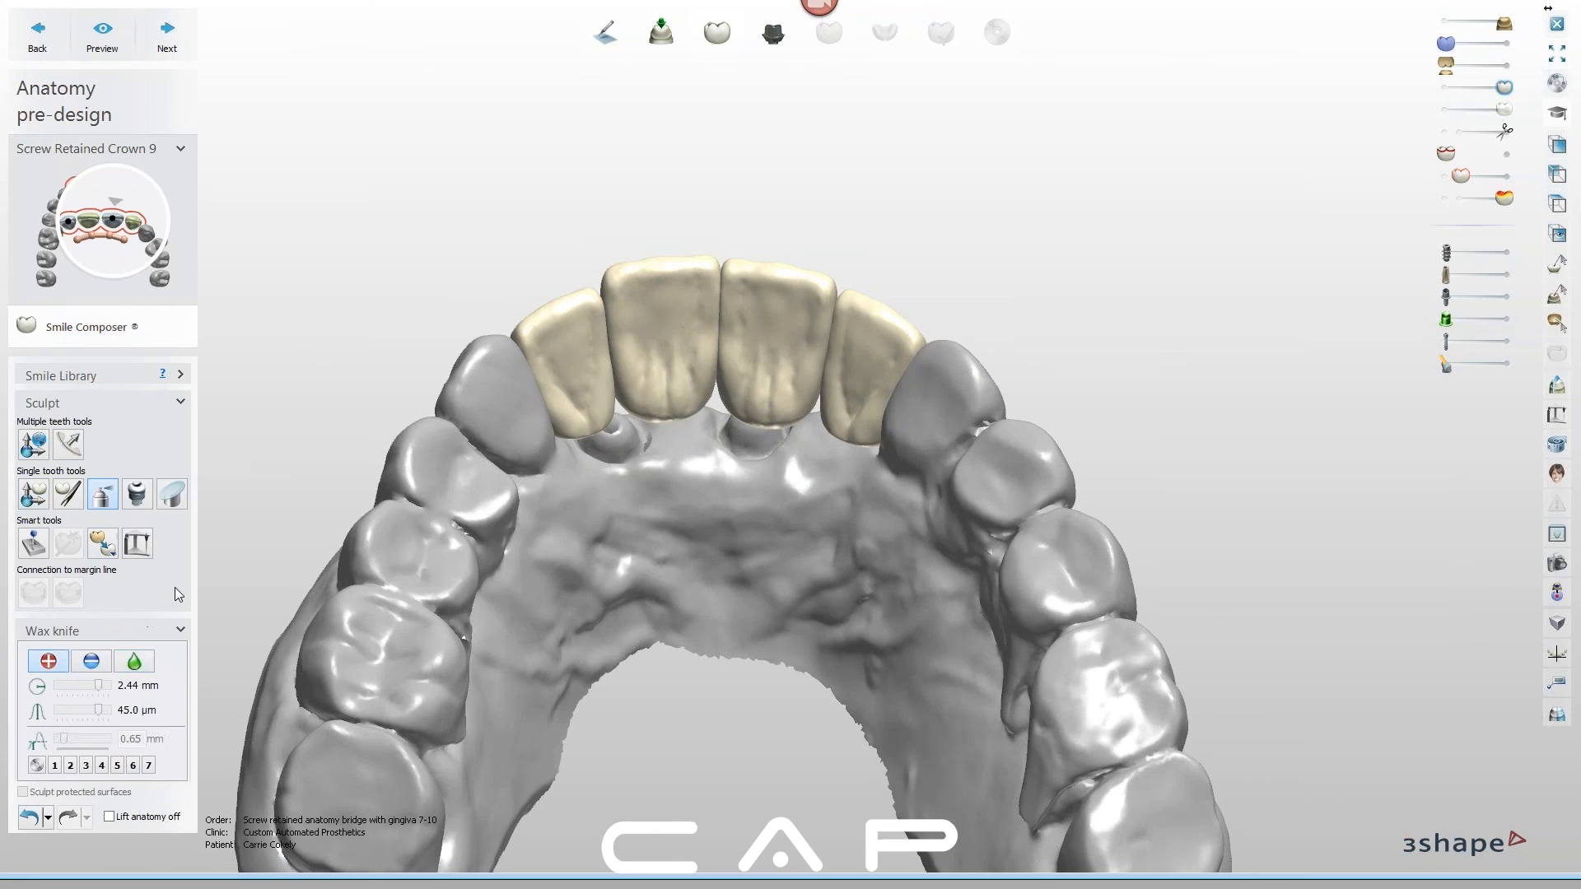
pyautogui.click(132, 661)
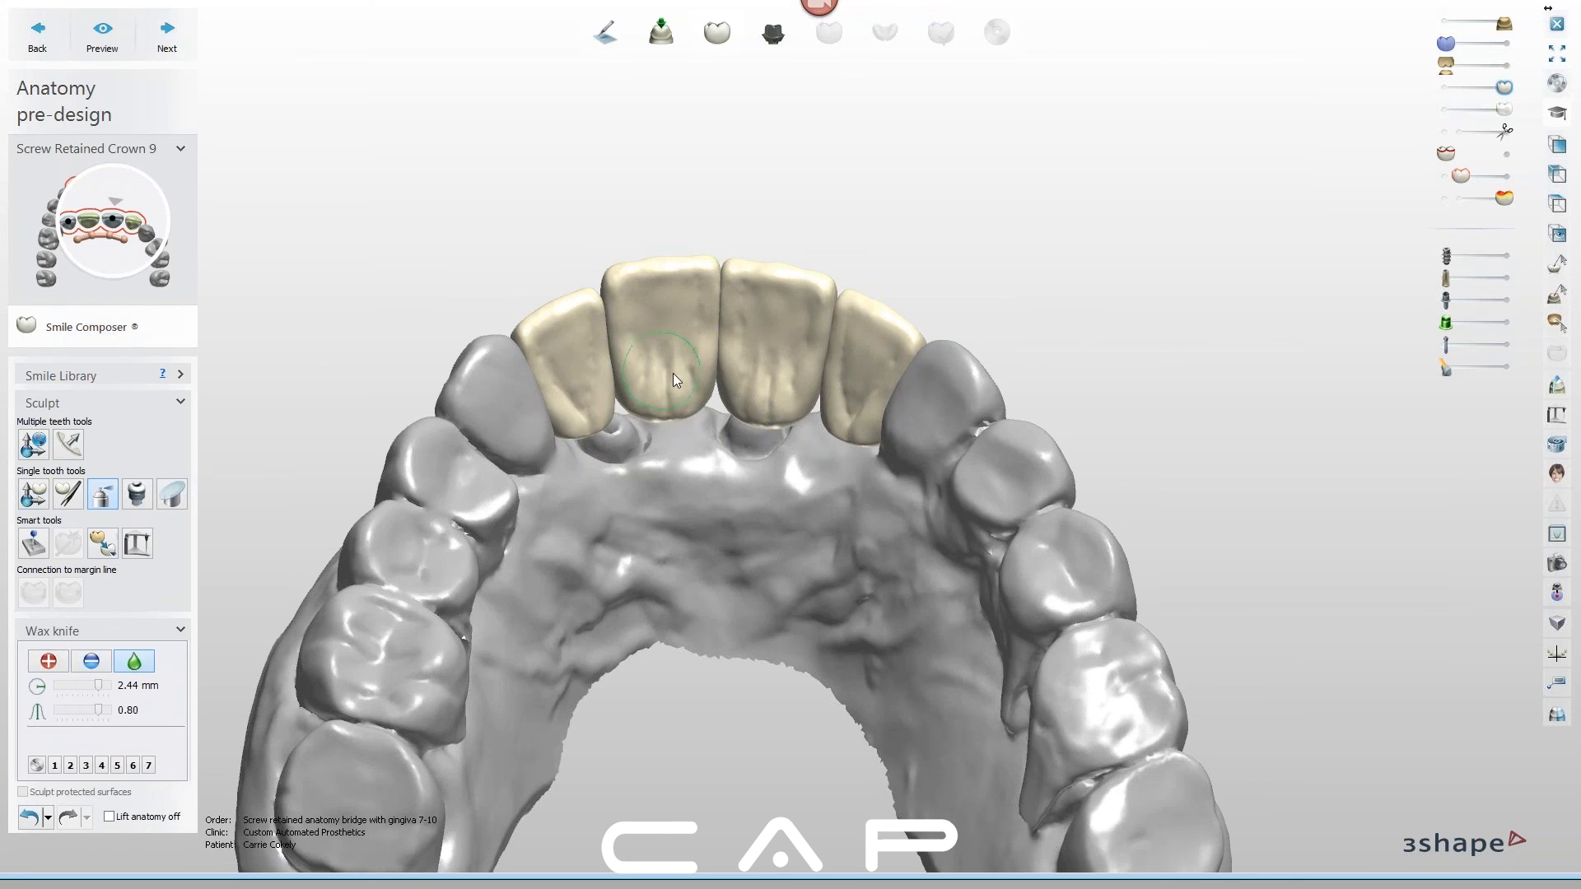
pyautogui.moveTo(703, 402); pyautogui.dragTo(816, 428, button='right')
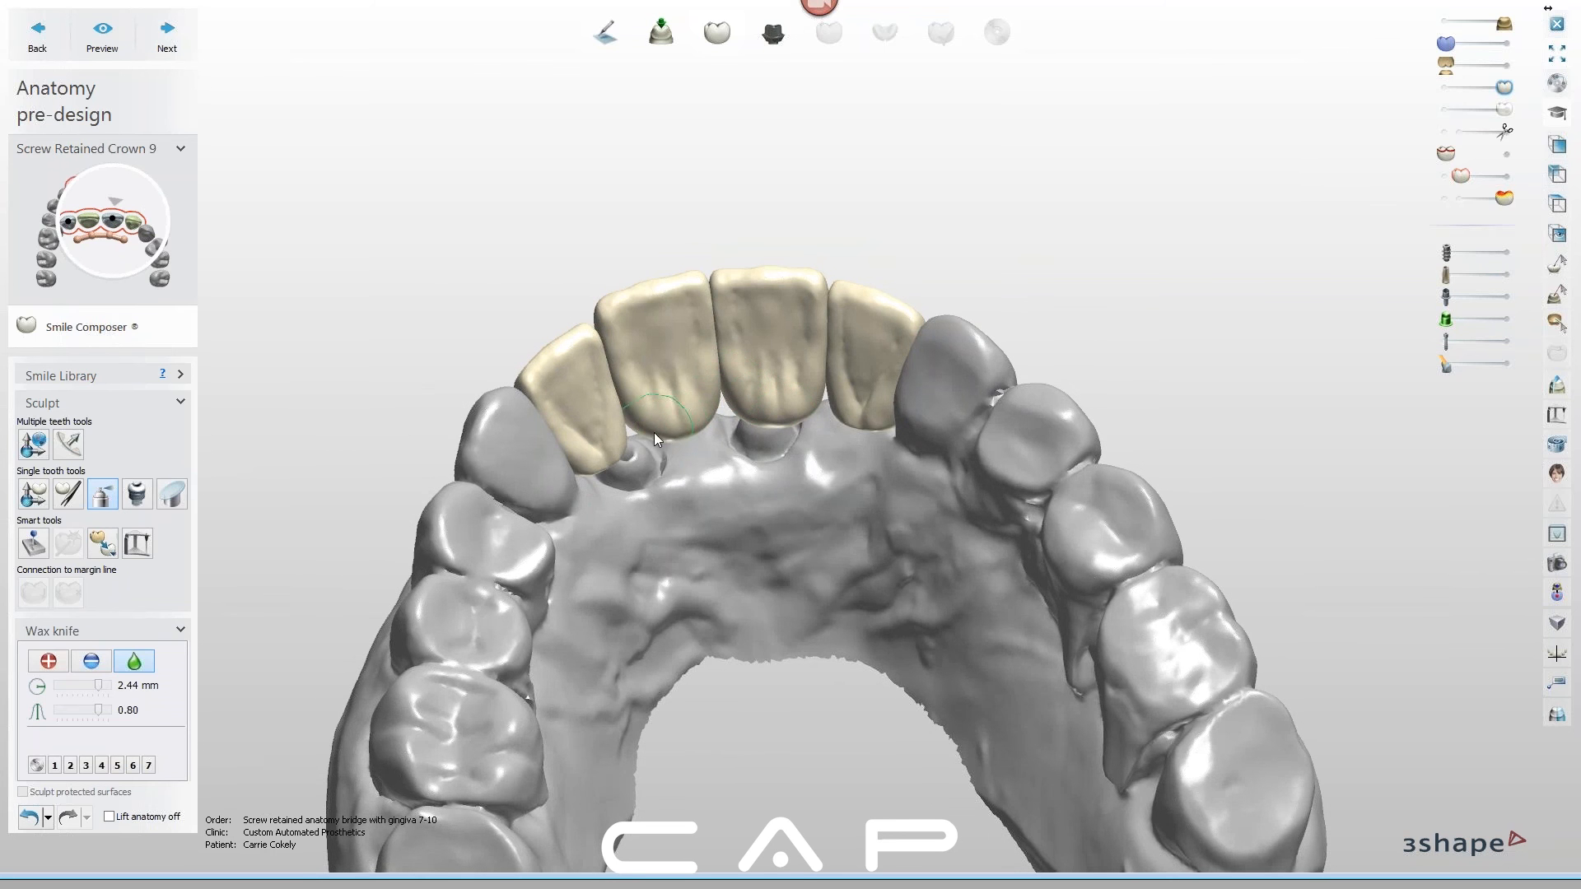
pyautogui.moveTo(802, 419); pyautogui.dragTo(814, 397, button='right')
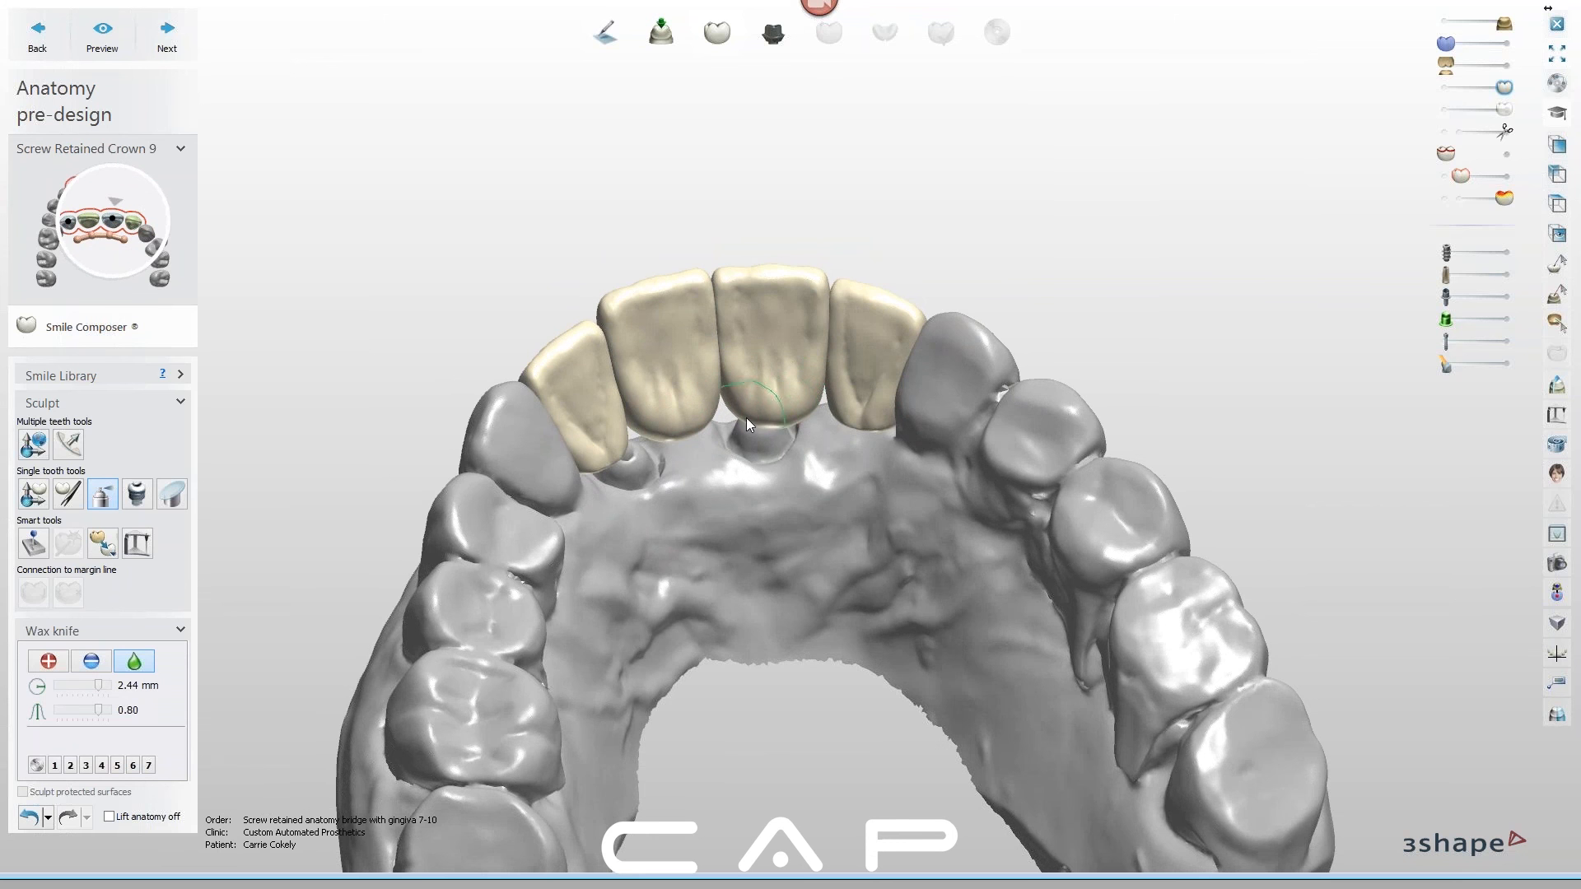
# Smooth the lingual surfaces of all four anterior teeth with the Wax knife's 2.44 mm smoothing brush
pyautogui.moveTo(848, 423)
pyautogui.mouseDown(button='right')
pyautogui.moveTo(863, 409)
pyautogui.moveTo(839, 412)
pyautogui.mouseUp(button='right')
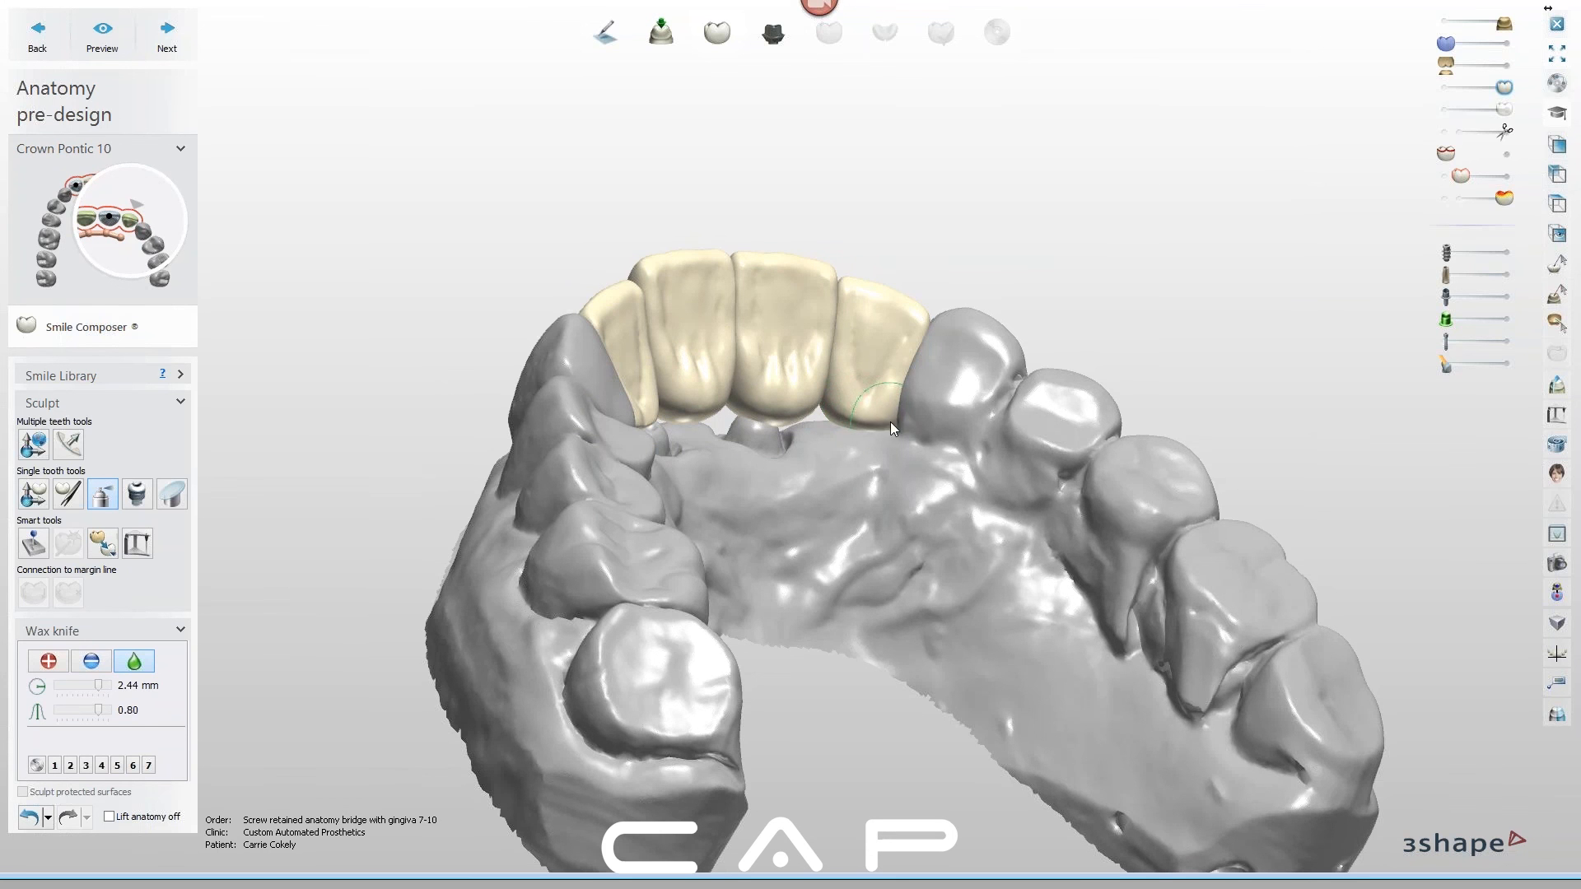
pyautogui.moveTo(897, 448); pyautogui.dragTo(566, 443, button='right')
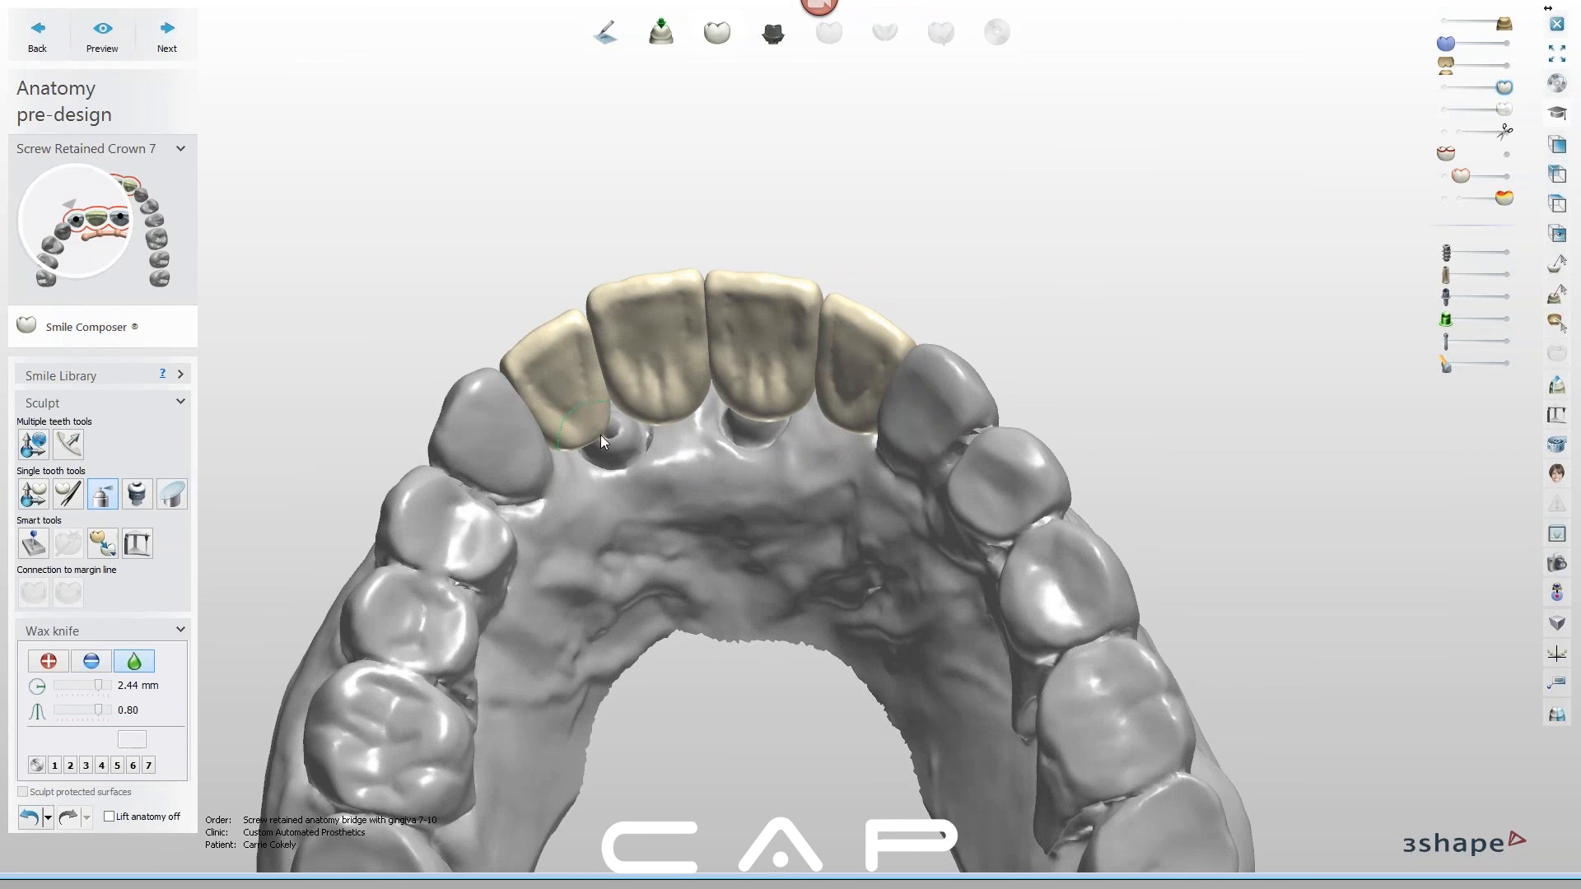
pyautogui.moveTo(746, 442); pyautogui.dragTo(660, 451, button='right')
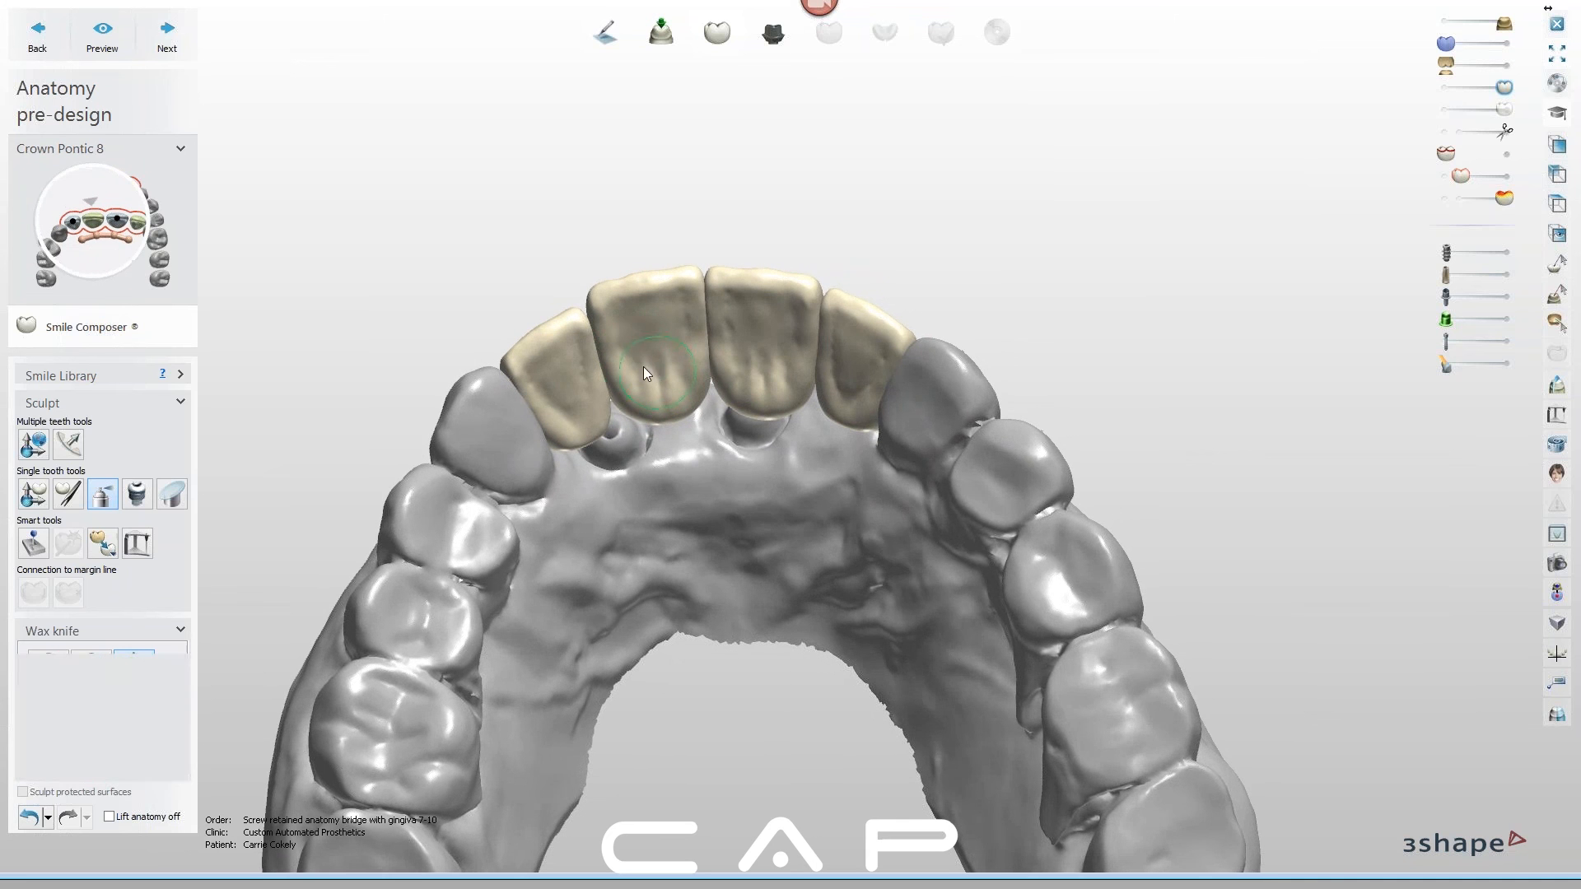
pyautogui.moveTo(684, 327); pyautogui.dragTo(730, 327, button='right')
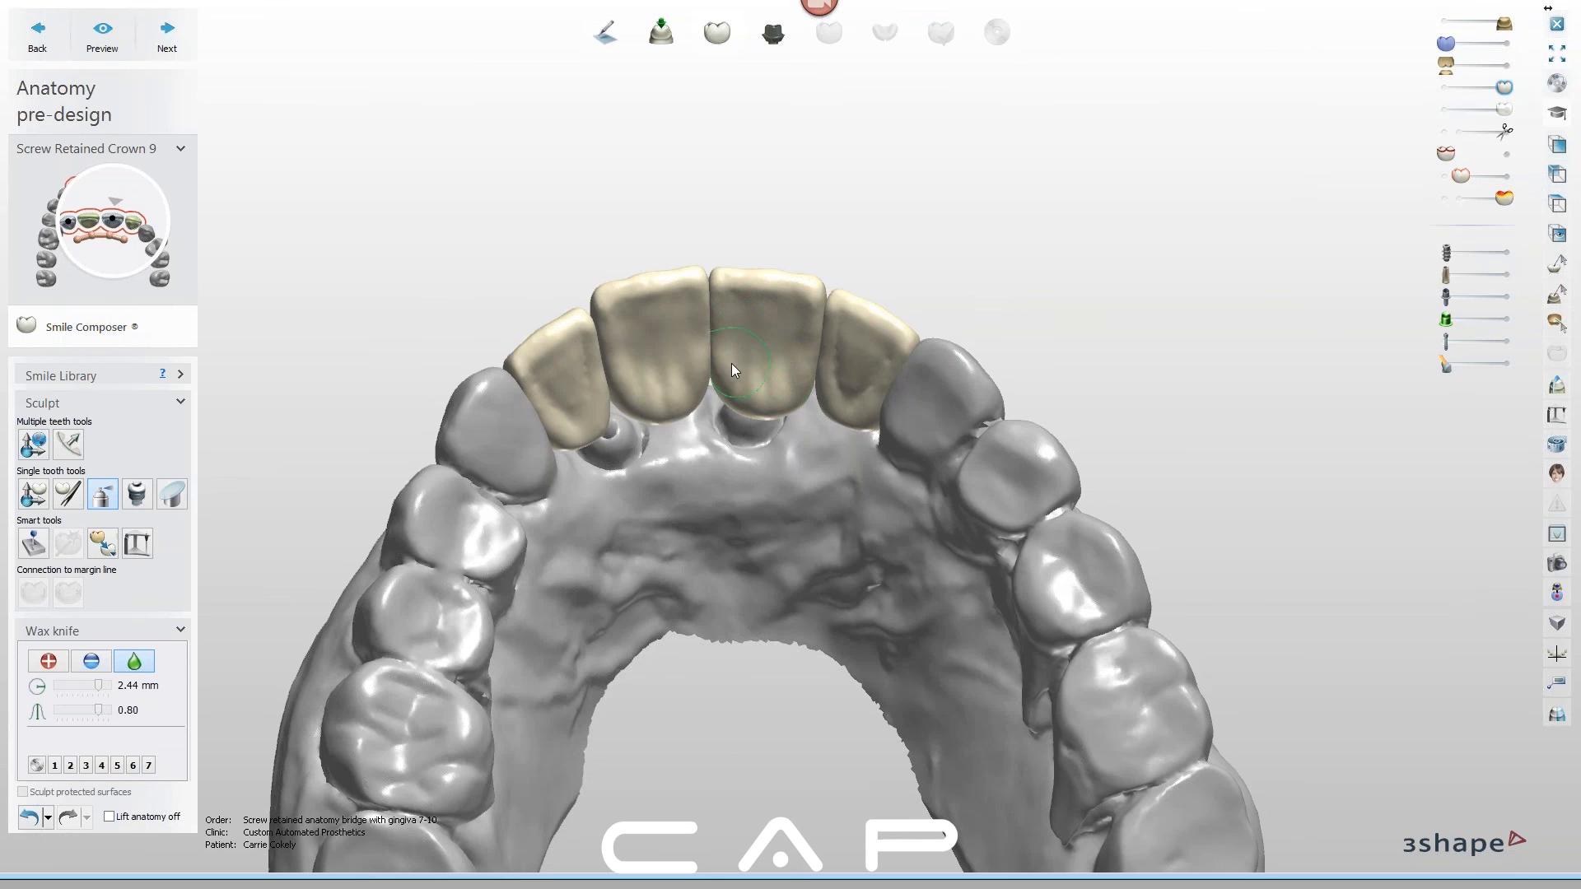
pyautogui.moveTo(804, 403); pyautogui.dragTo(848, 334, button='right')
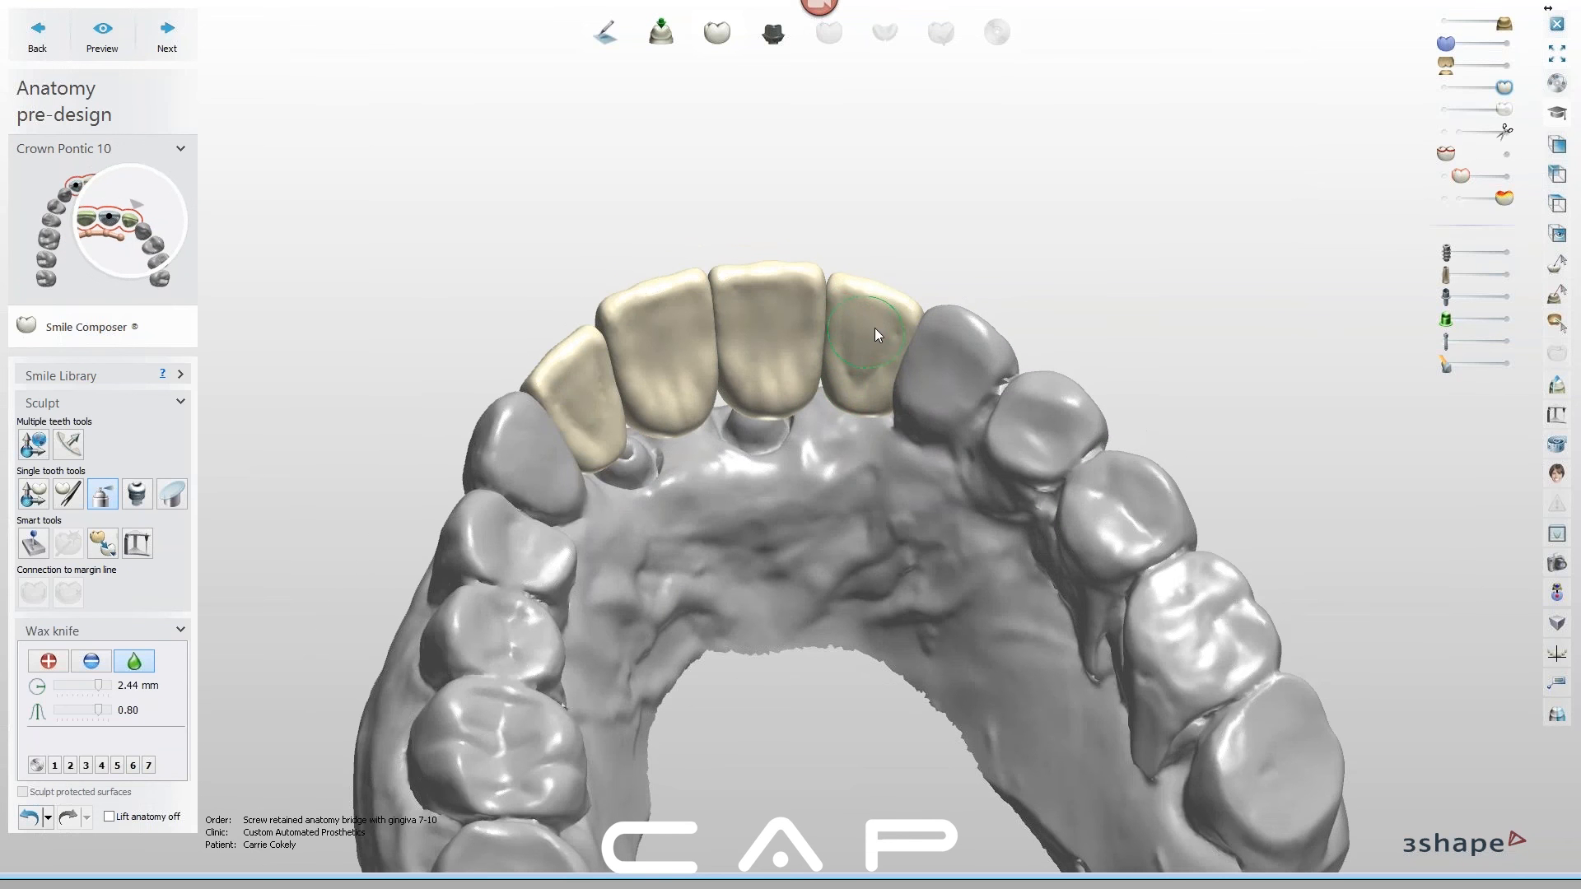
pyautogui.moveTo(807, 402); pyautogui.dragTo(580, 373, button='right')
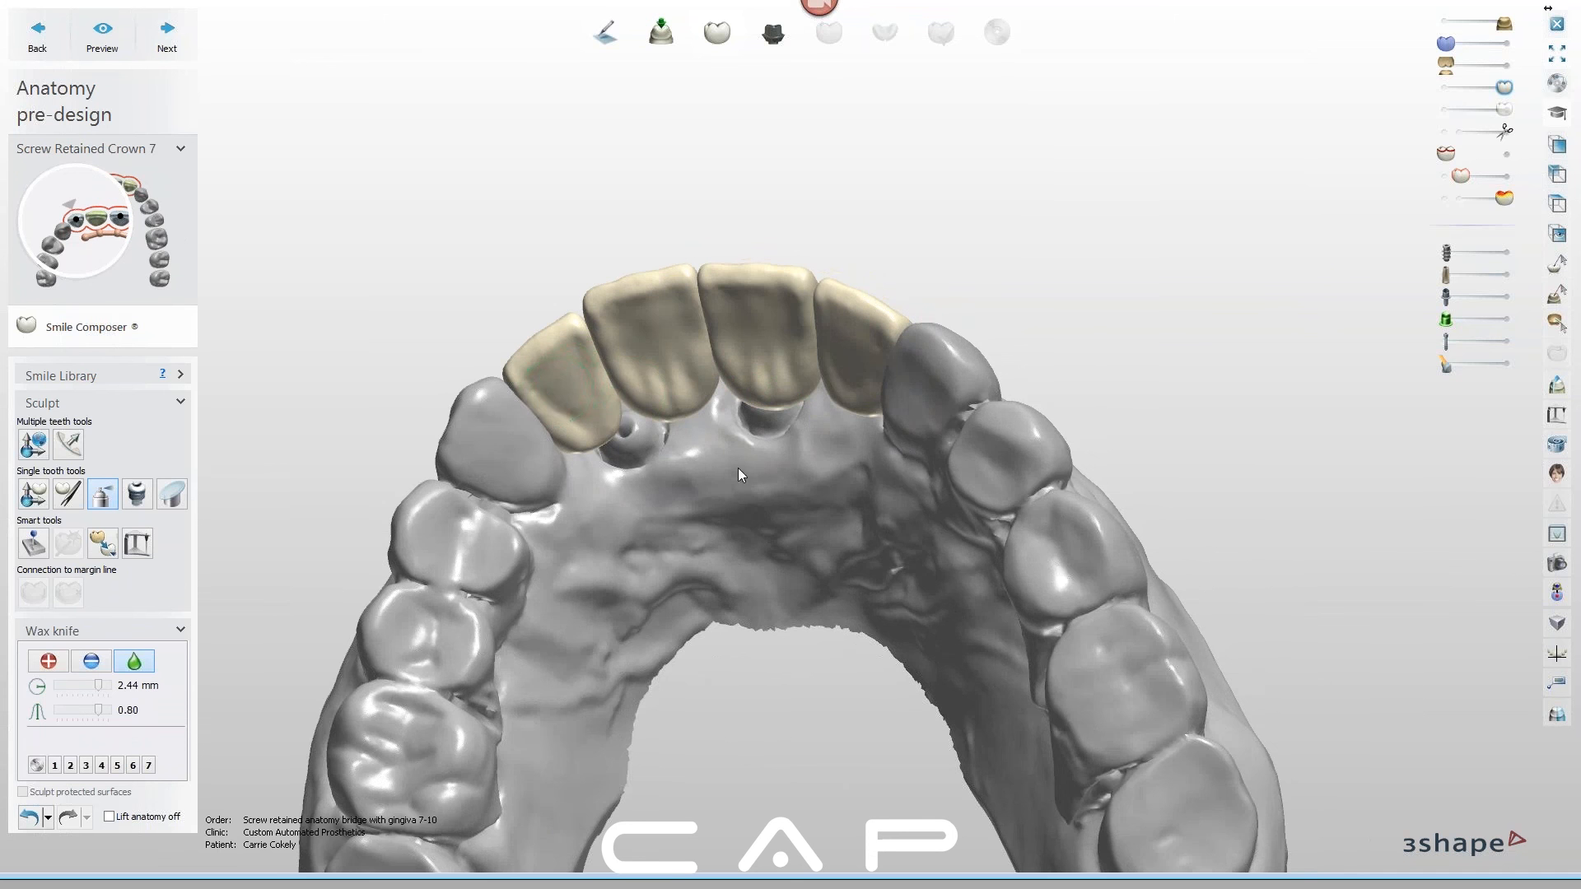
pyautogui.moveTo(785, 443); pyautogui.dragTo(793, 477, button='right')
pyautogui.scroll(3, 789, 411)
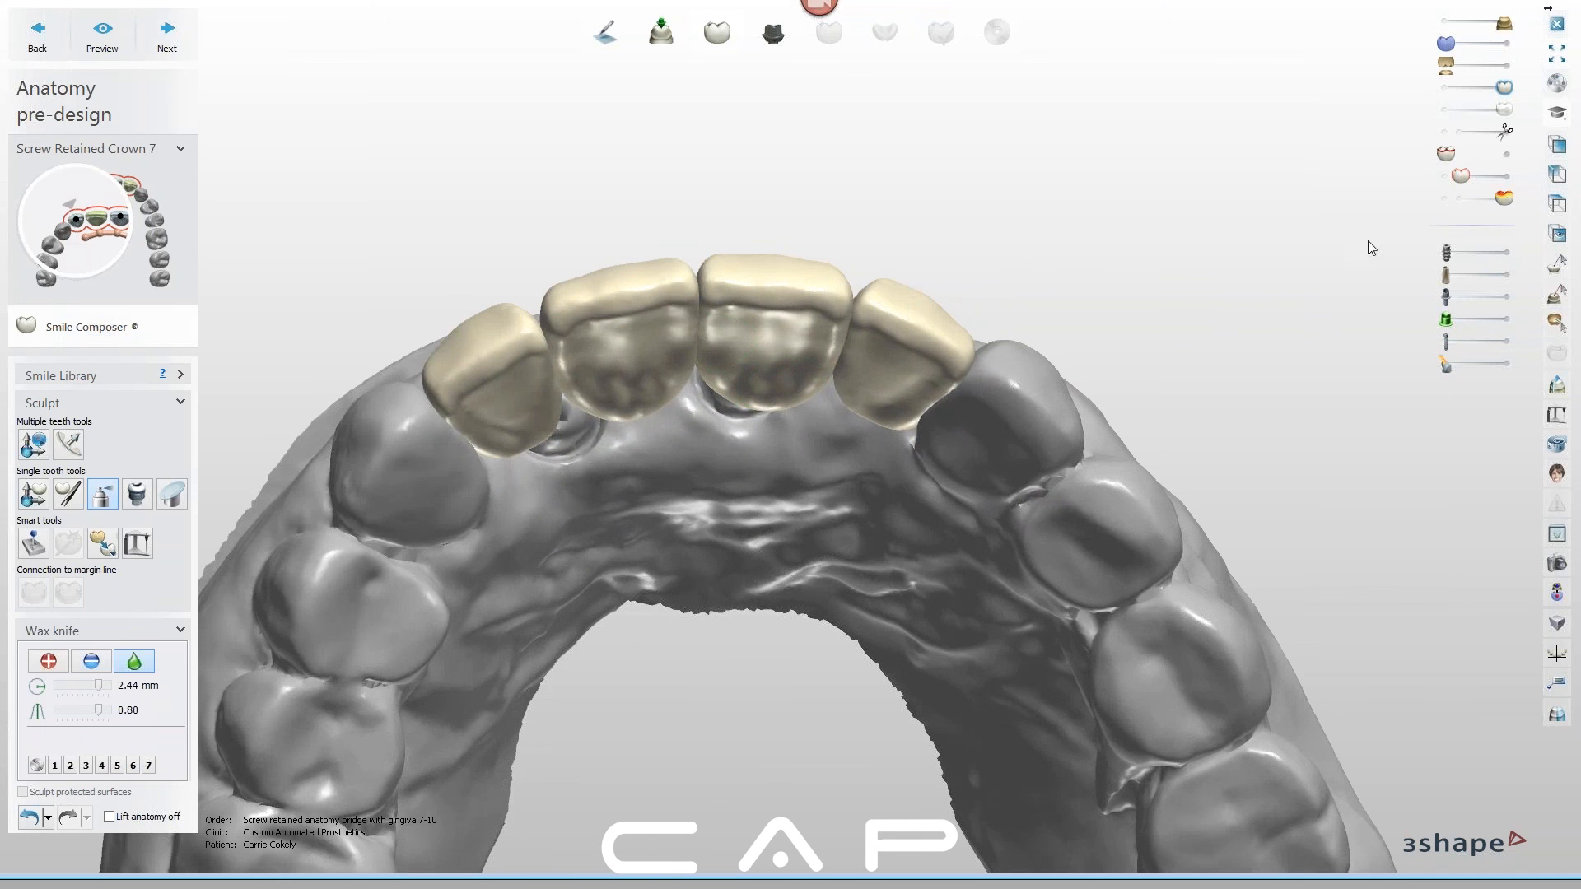
# Overlay the pre-preparation scan and remove wax from pontic 8's lingual surface just behind the incisal edge, using the 2.44 mm brush at 45.0 µm
pyautogui.click(1480, 45)
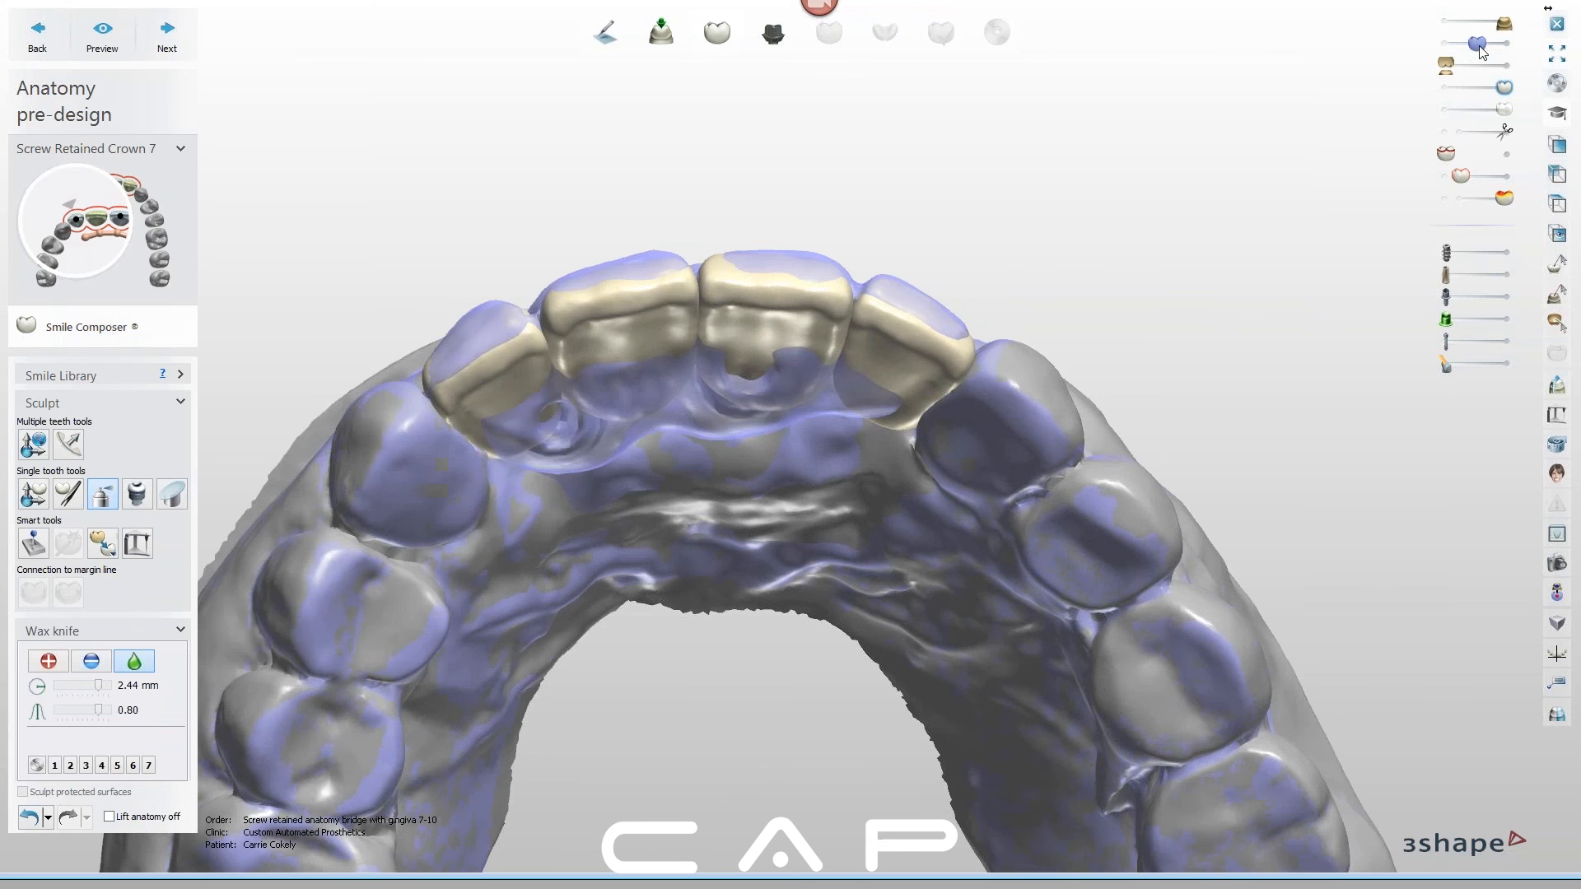
pyautogui.moveTo(753, 373); pyautogui.dragTo(741, 518, button='right')
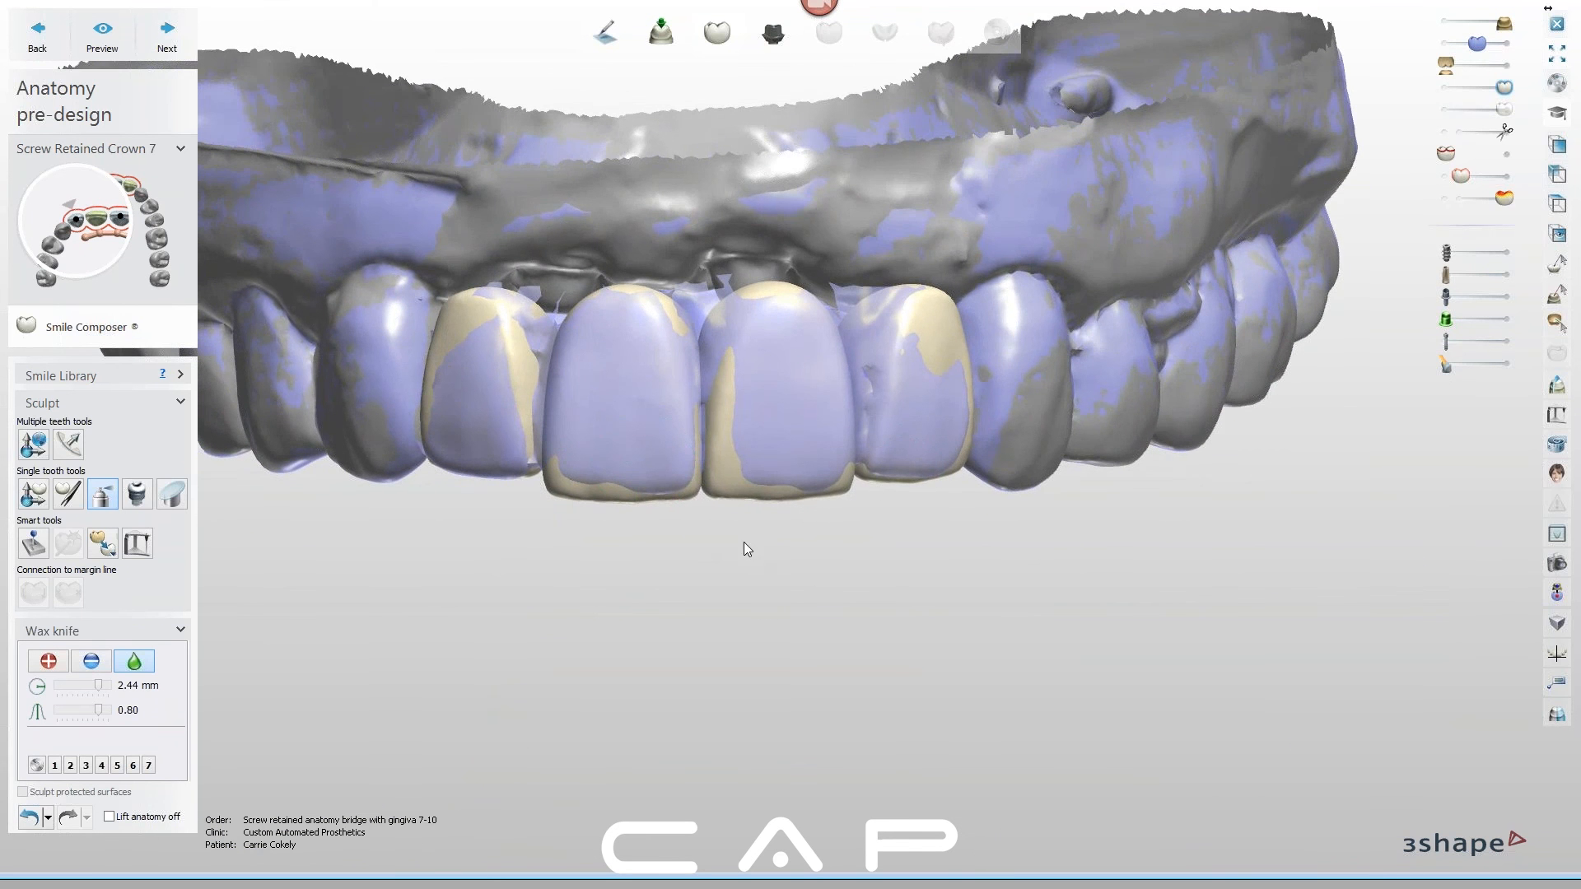
pyautogui.moveTo(838, 566); pyautogui.dragTo(550, 335, button='right')
pyautogui.press('2')
pyautogui.scroll(1, 647, 303)
pyautogui.moveTo(551, 334); pyautogui.dragTo(668, 294)
pyautogui.moveTo(727, 344); pyautogui.dragTo(692, 296, button='right')
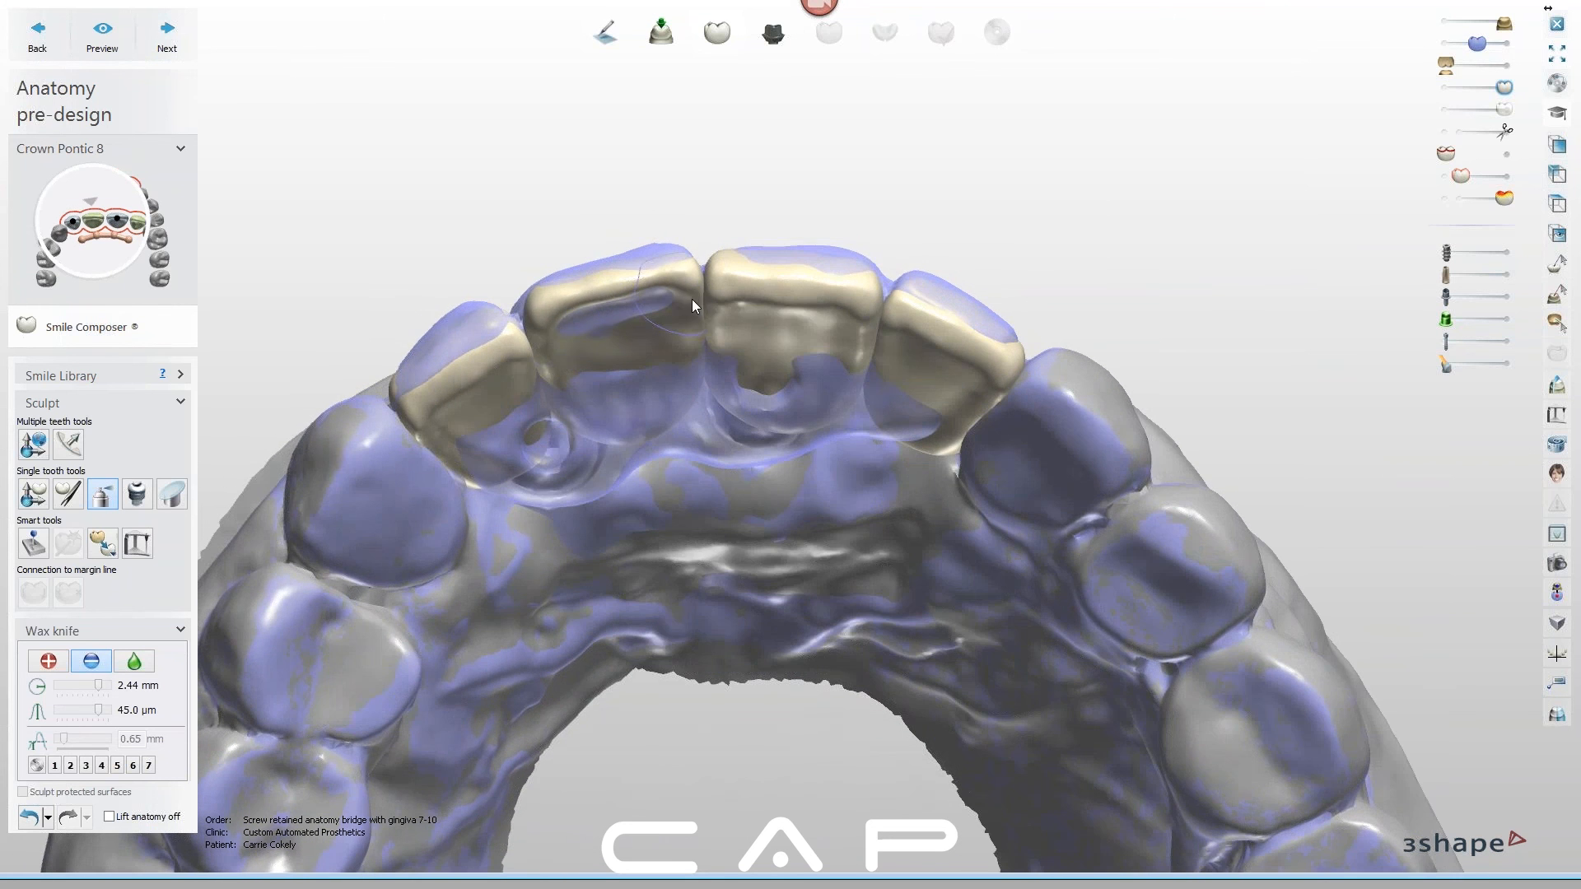
# Smooth the carved lingual area of pontic 8 with a 1.88 mm brush and hide the pre-preparation scan
pyautogui.click(134, 661)
pyautogui.click(88, 687)
pyautogui.moveTo(613, 280); pyautogui.dragTo(595, 248, button='right')
pyautogui.moveTo(629, 270); pyautogui.dragTo(646, 271)
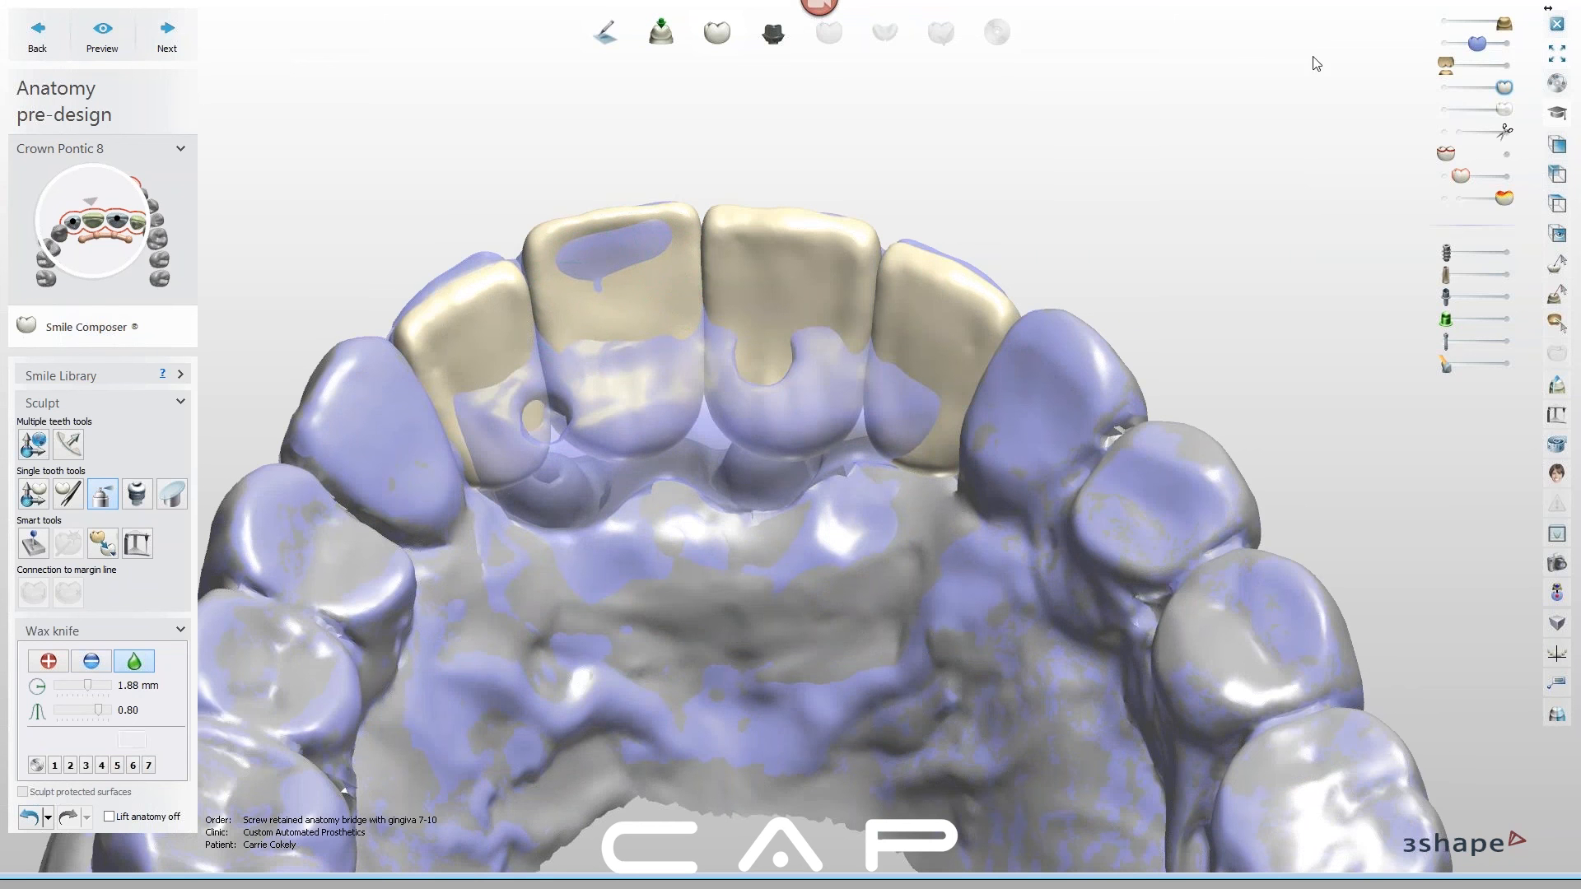
pyautogui.click(1441, 45)
pyautogui.moveTo(731, 405); pyautogui.dragTo(550, 349, button='right')
pyautogui.moveTo(749, 425); pyautogui.dragTo(757, 374, button='right')
# Remove wax from crown 9's lingual surface behind the incisal edge with the 1.88 mm brush at 45.0 µm
pyautogui.click(91, 661)
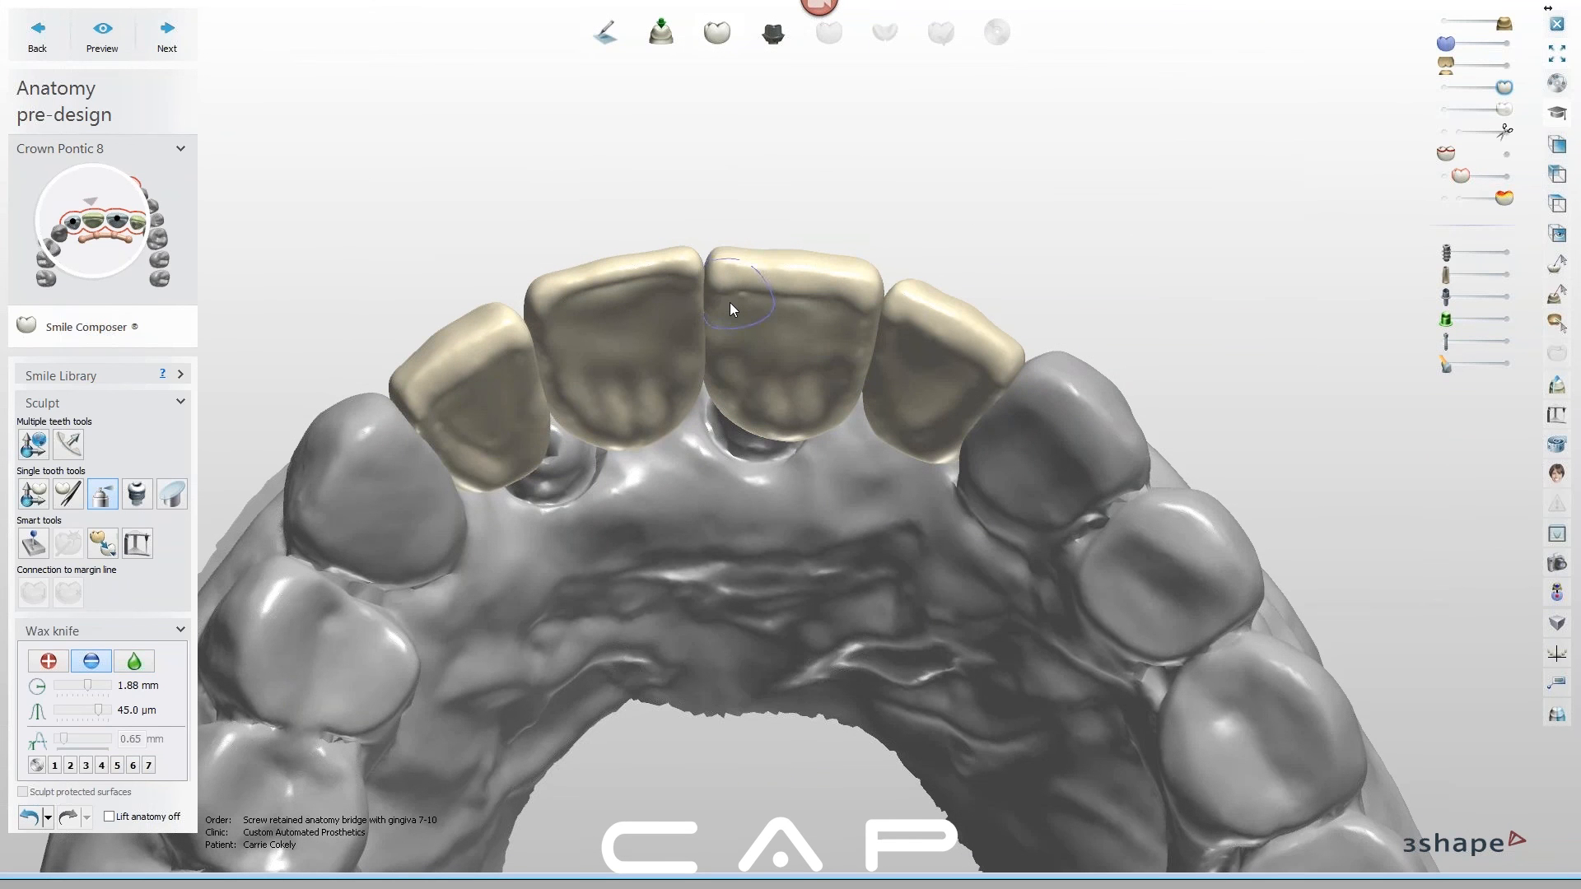
pyautogui.click(729, 307)
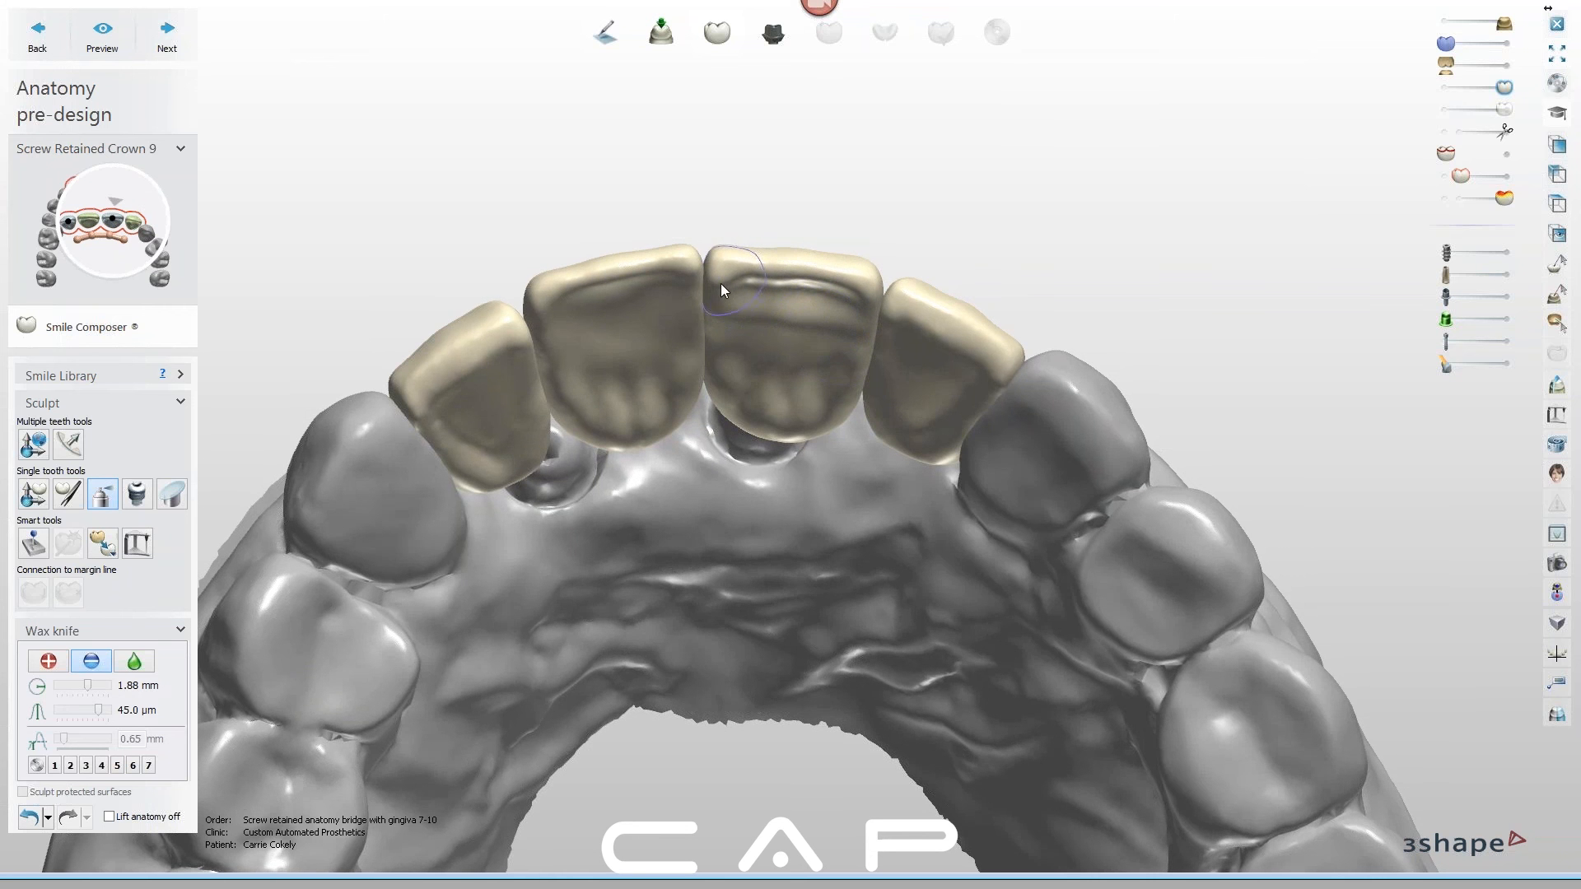
pyautogui.moveTo(771, 282)
pyautogui.mouseDown(button='right')
pyautogui.moveTo(774, 265)
pyautogui.moveTo(841, 294)
pyautogui.moveTo(818, 328)
pyautogui.moveTo(783, 297)
pyautogui.mouseUp(button='right')
pyautogui.moveTo(850, 361); pyautogui.dragTo(831, 333, button='right')
# Smooth the carved lingual surface of crown 9 and check the teeth from the occlusal and facial sides
pyautogui.click(131, 662)
pyautogui.moveTo(740, 306); pyautogui.dragTo(765, 268, button='right')
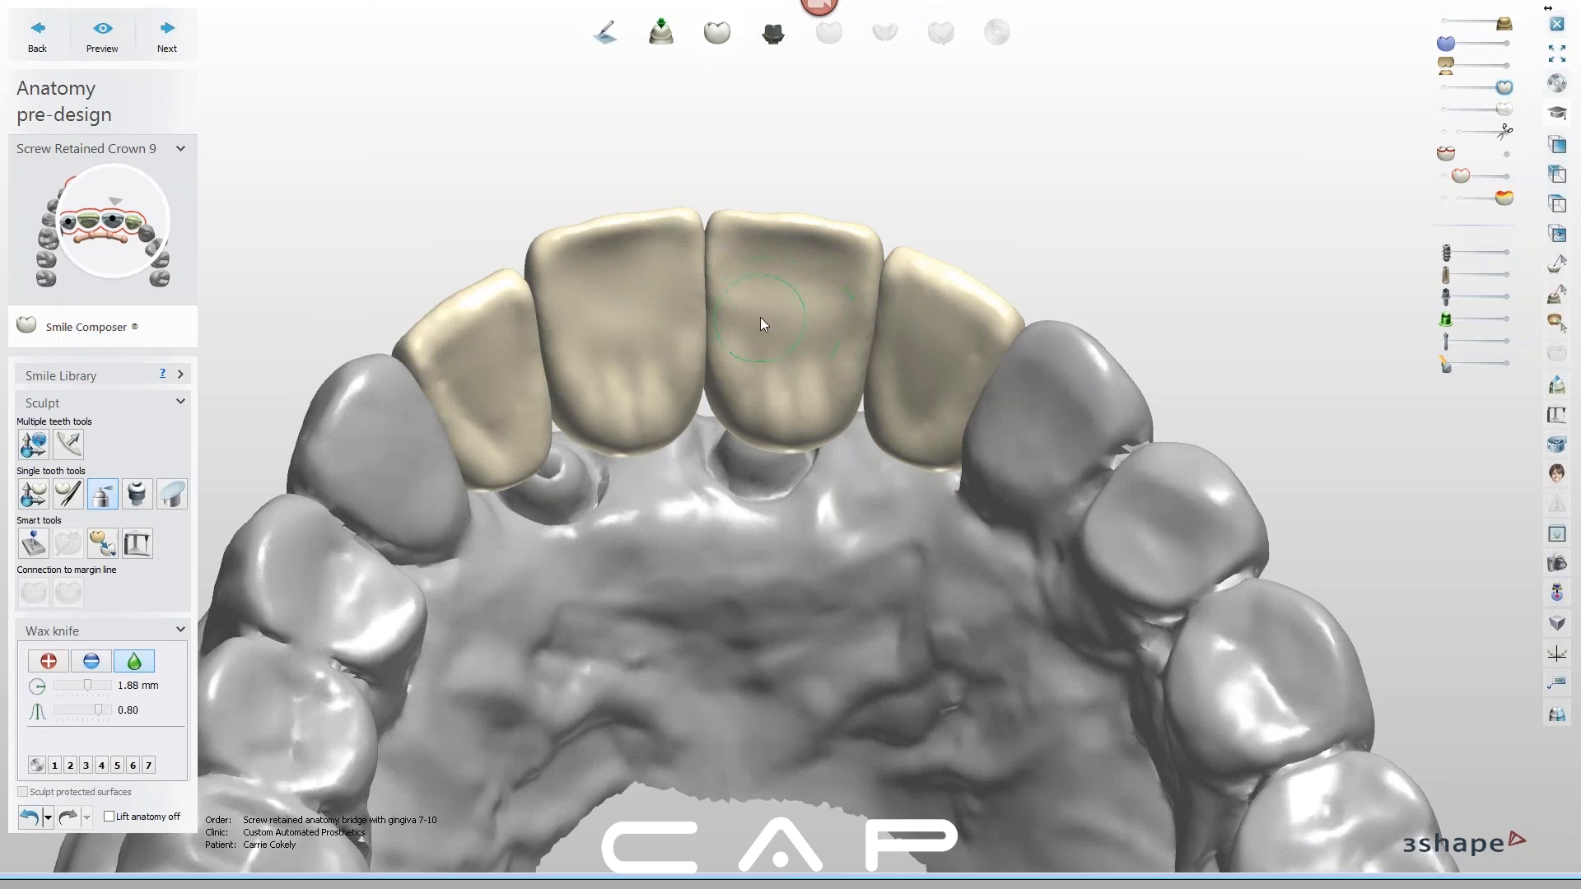
pyautogui.moveTo(806, 352)
pyautogui.mouseDown(button='right')
pyautogui.moveTo(803, 404)
pyautogui.moveTo(806, 315)
pyautogui.mouseUp(button='right')
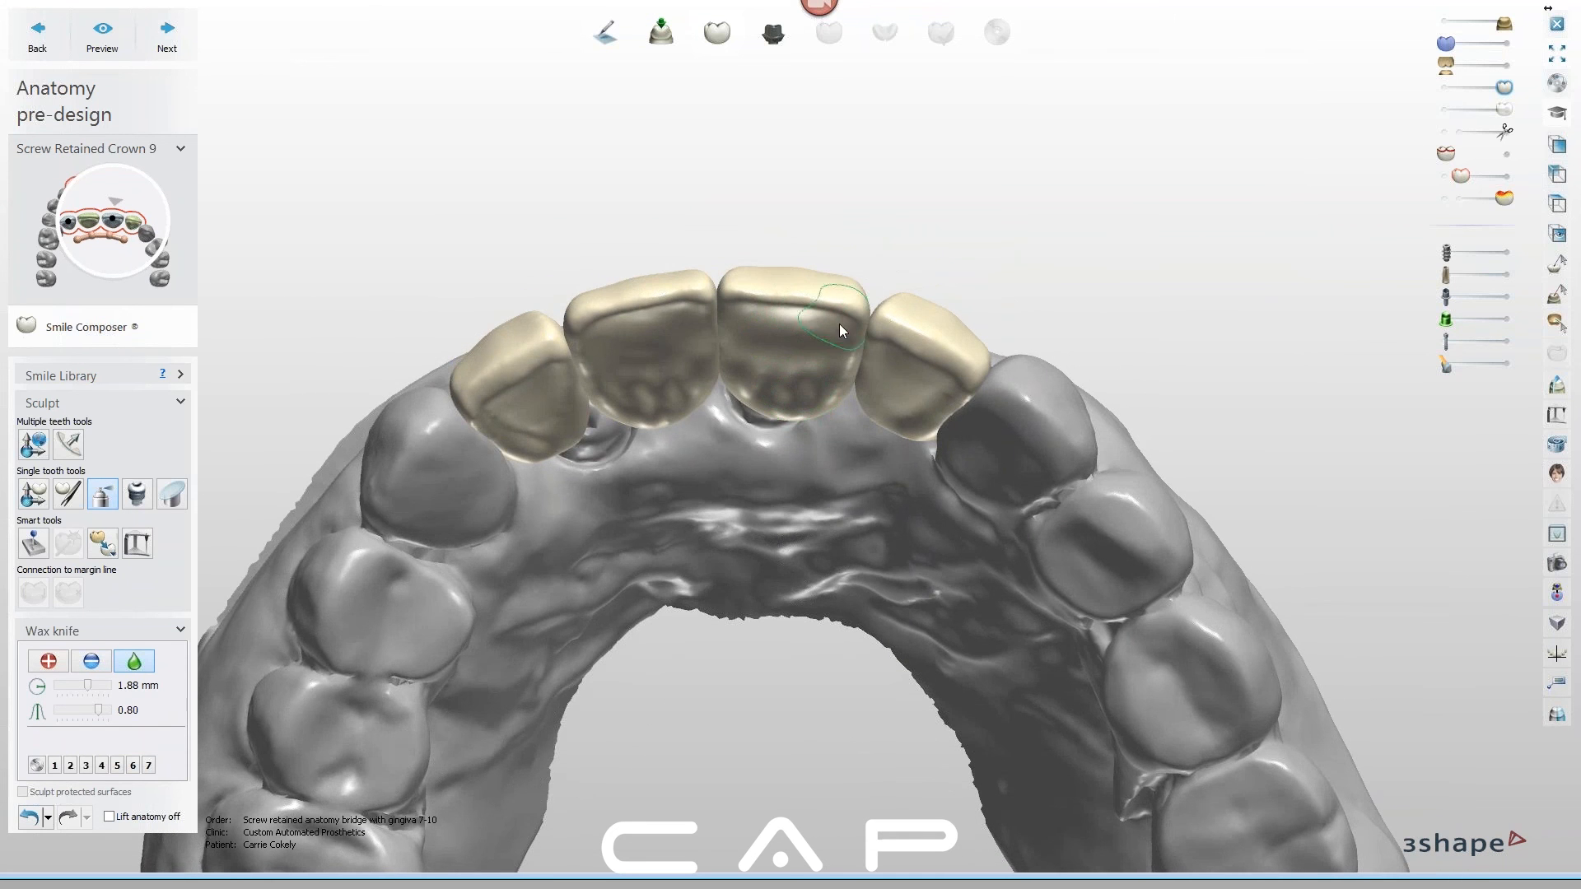
pyautogui.moveTo(895, 393); pyautogui.dragTo(911, 527, button='right')
pyautogui.click(574, 427)
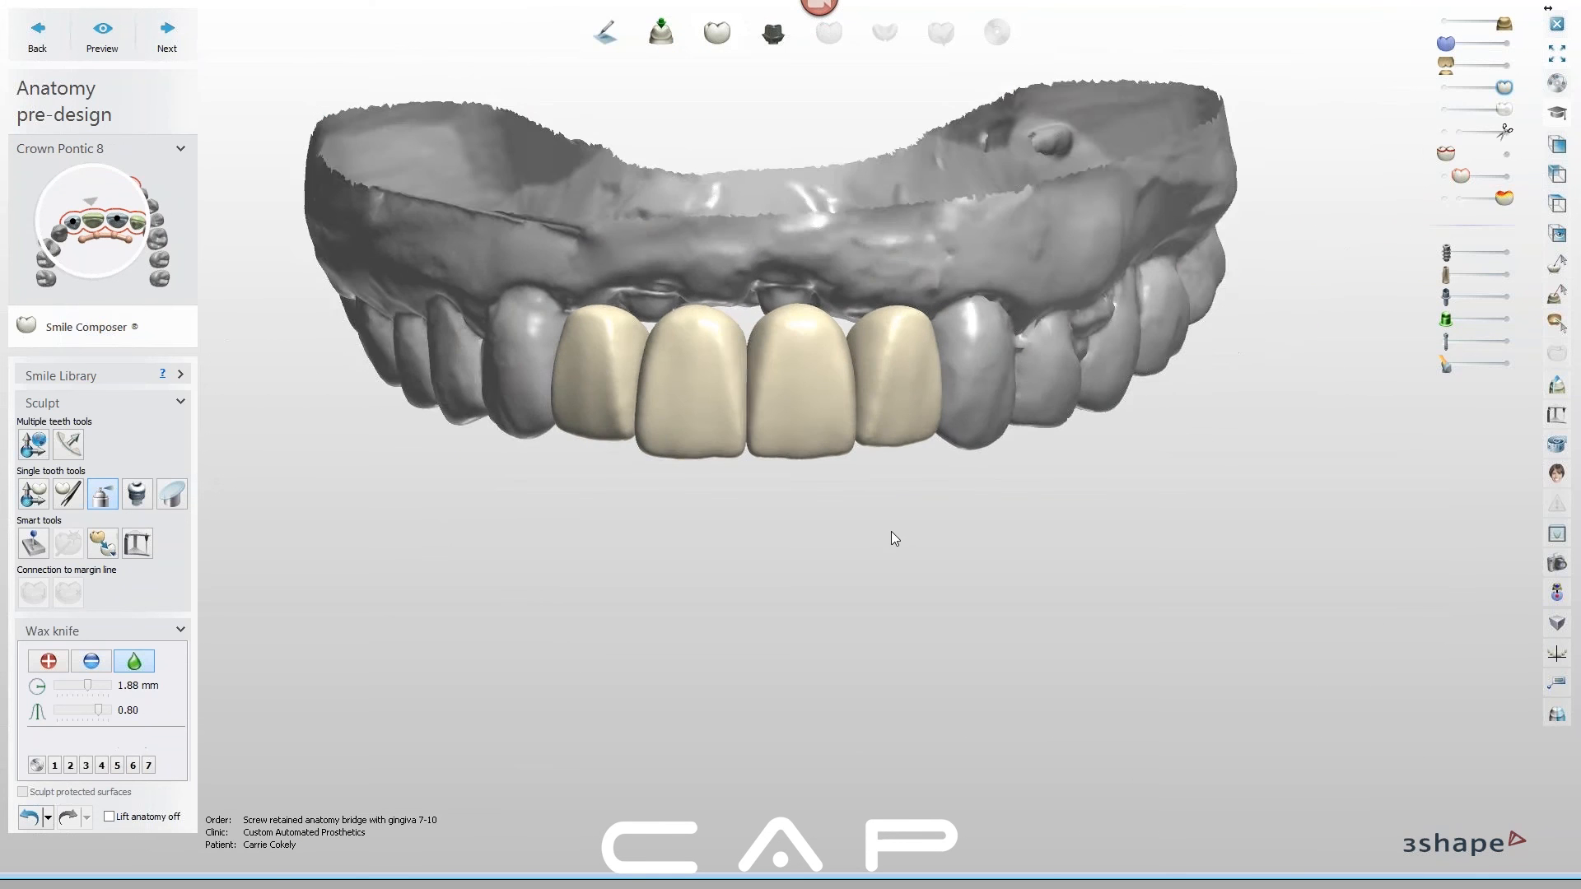
# Add wax to the lingual surfaces of pontic 8 and crown 9 near their incisal edges with the 1.88 mm brush
pyautogui.moveTo(895, 535); pyautogui.dragTo(767, 390, button='right')
pyautogui.click(49, 662)
pyautogui.moveTo(638, 353); pyautogui.dragTo(630, 331, button='right')
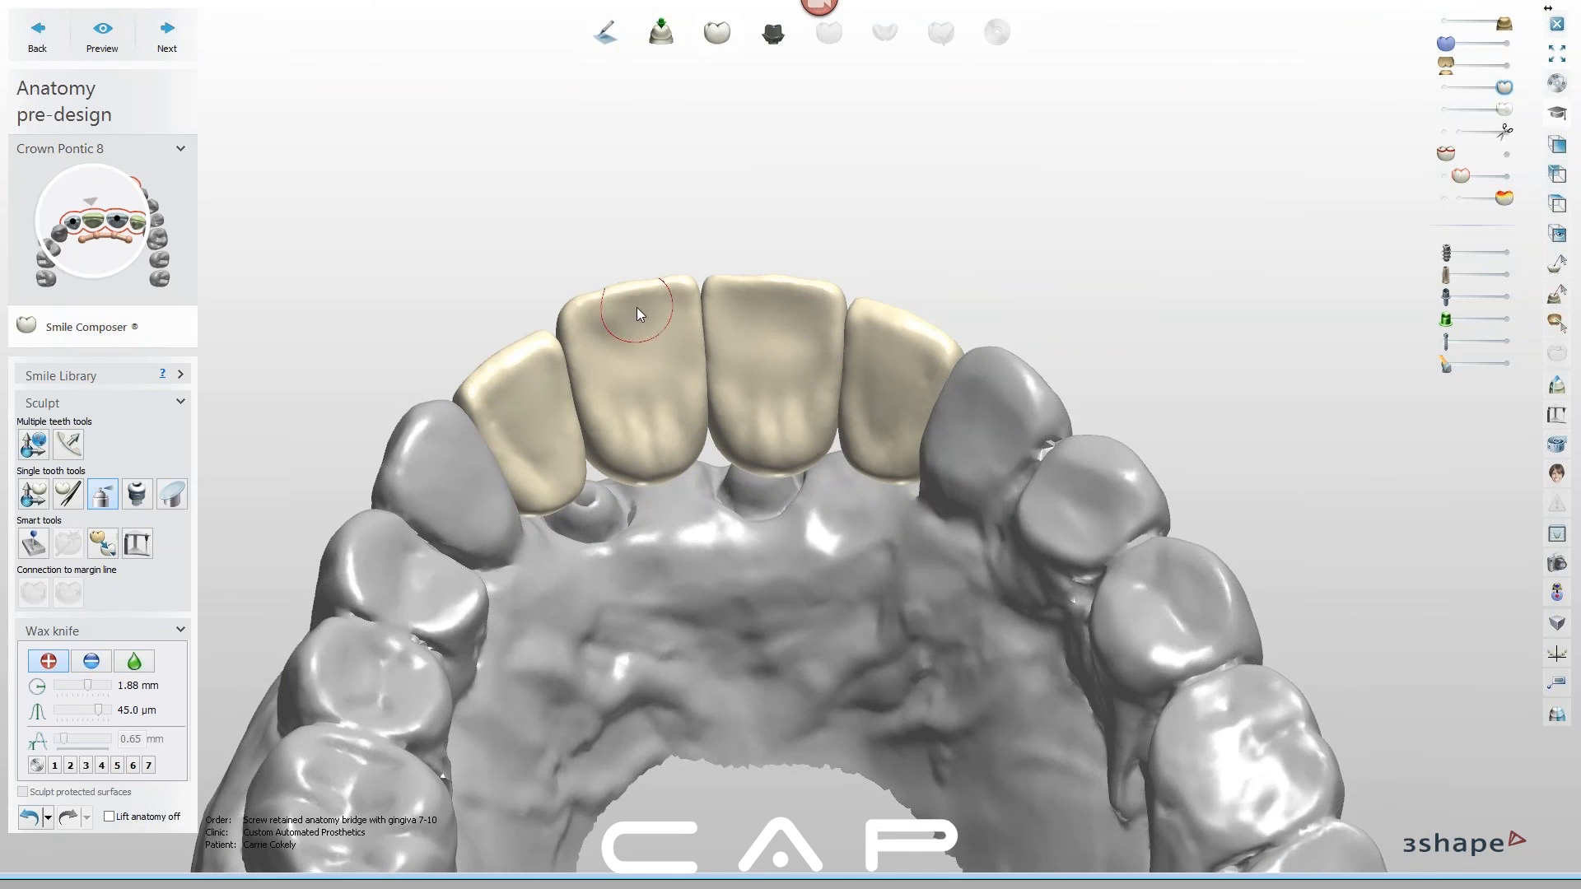
pyautogui.moveTo(720, 354); pyautogui.dragTo(737, 310, button='right')
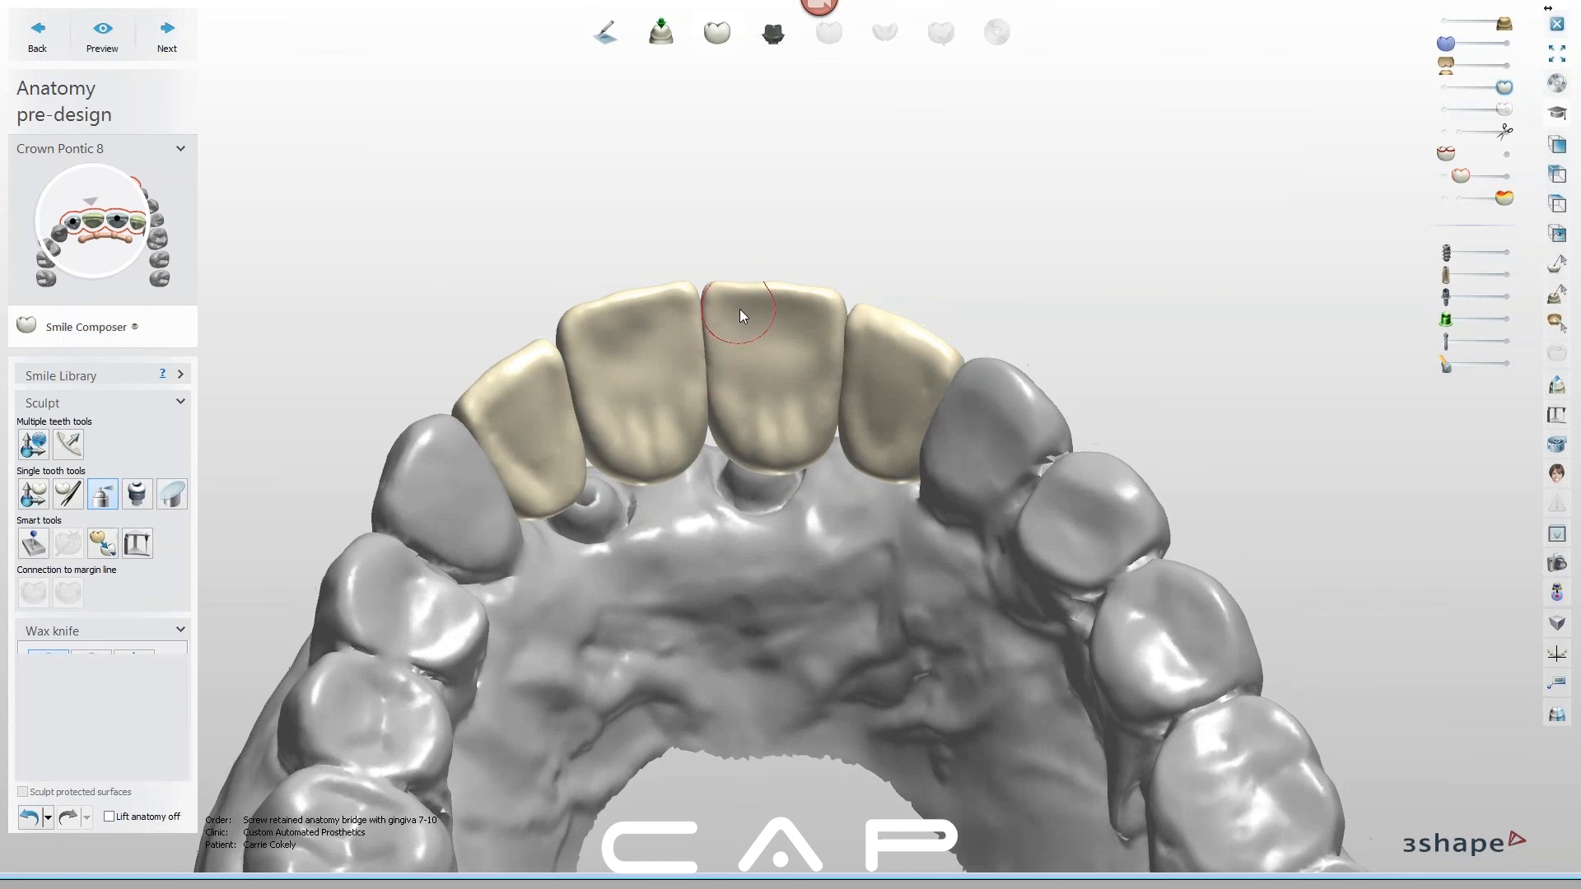
pyautogui.click(781, 315)
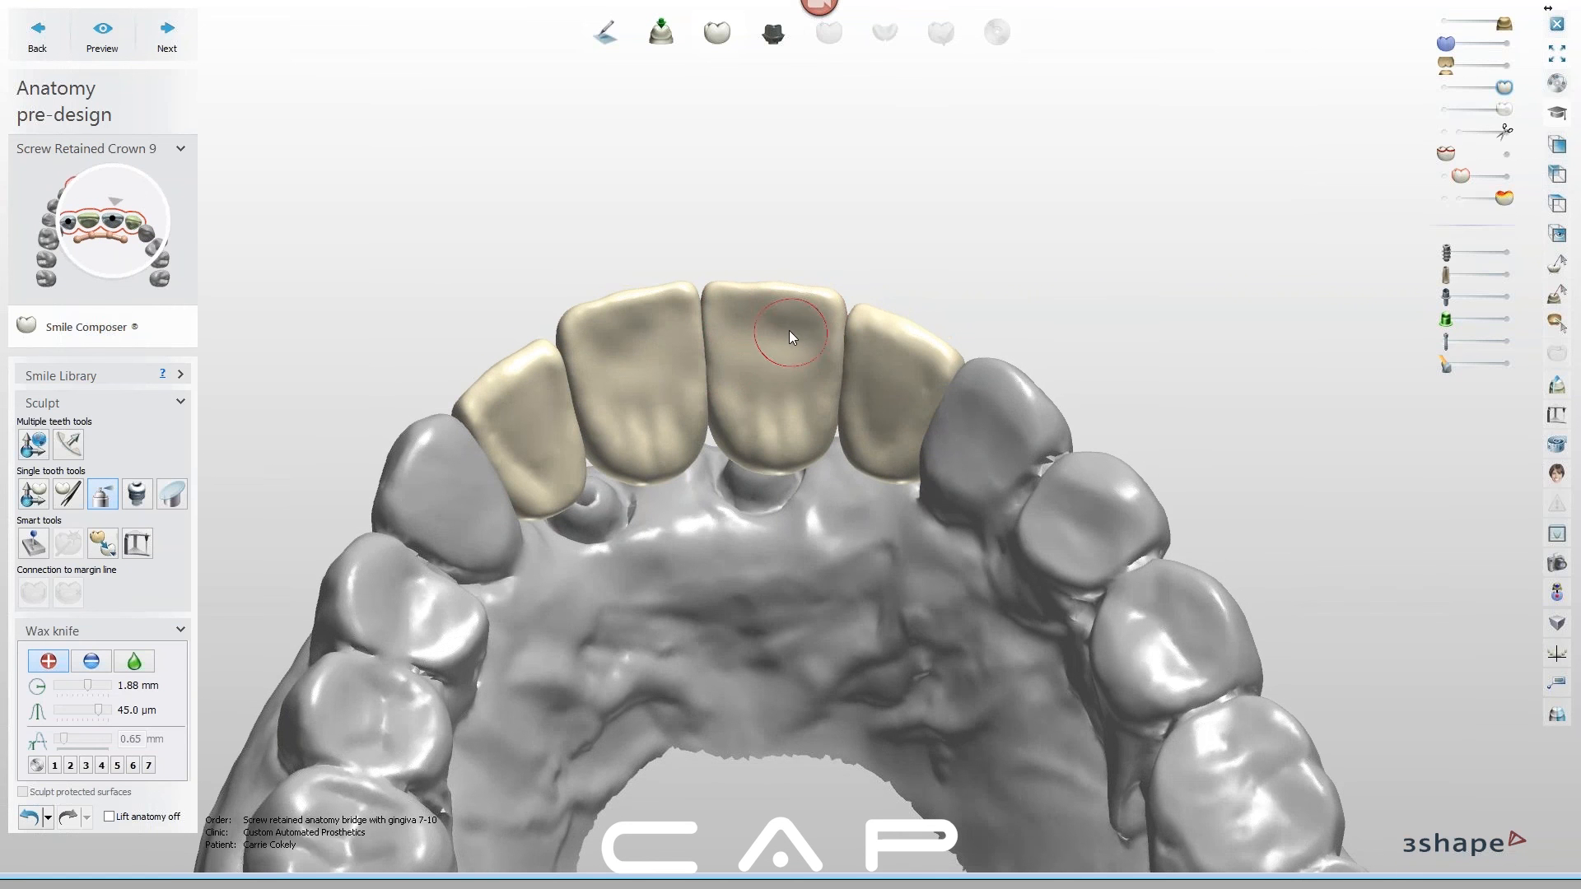
pyautogui.moveTo(794, 343)
pyautogui.mouseDown(button='right')
pyautogui.moveTo(809, 368)
pyautogui.moveTo(788, 448)
pyautogui.moveTo(802, 496)
pyautogui.moveTo(817, 429)
pyautogui.mouseUp(button='right')
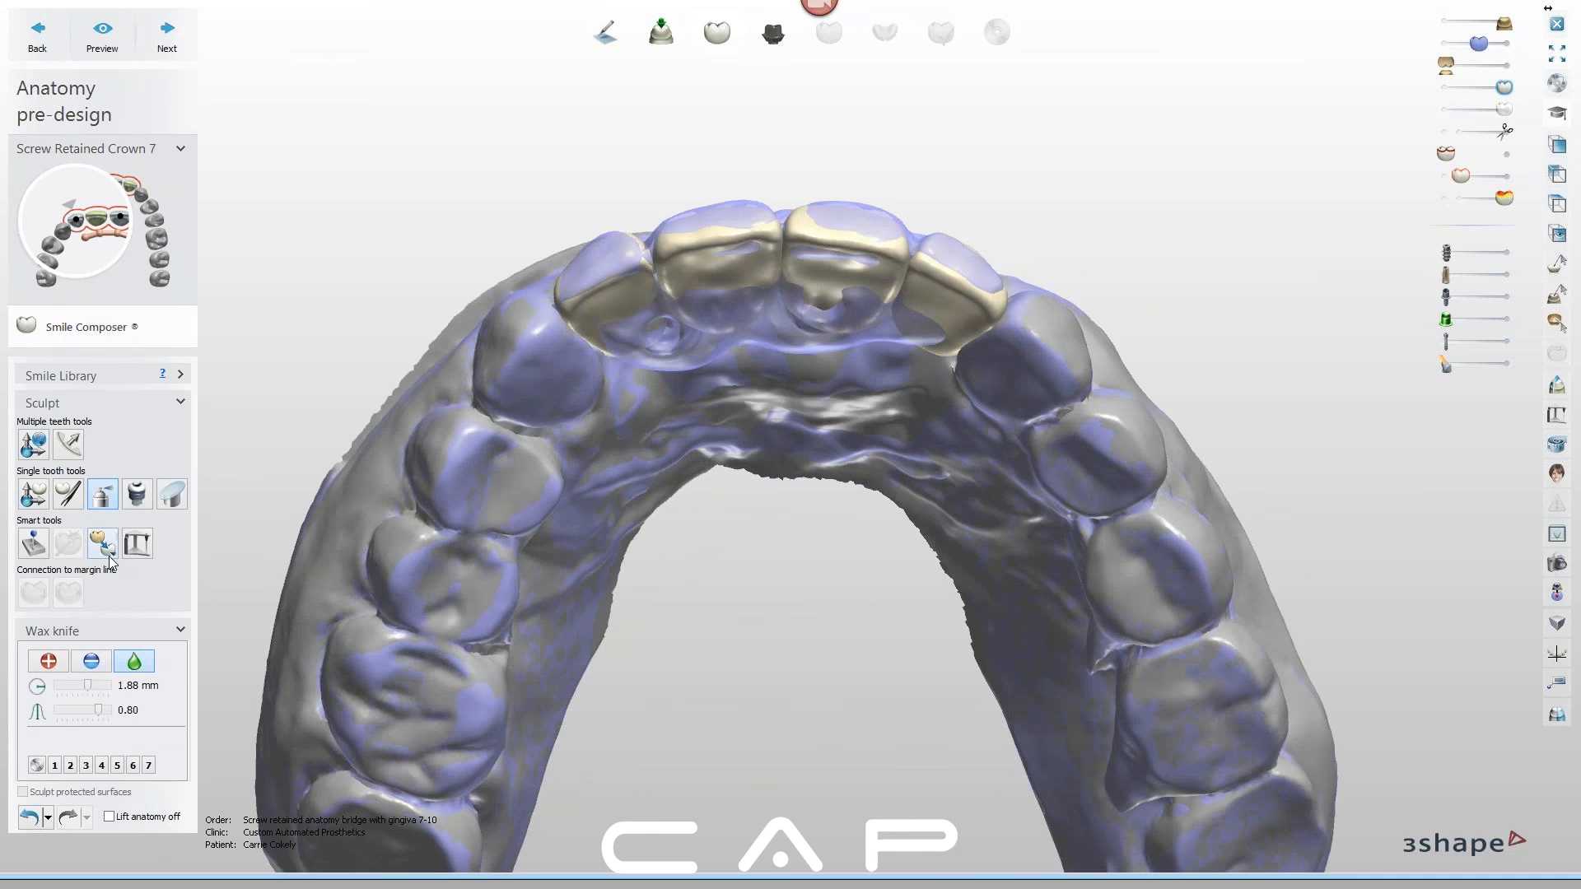
# Try morphing crown 7 to the pre-preparation scan with 50% smoothing
pyautogui.click(111, 560)
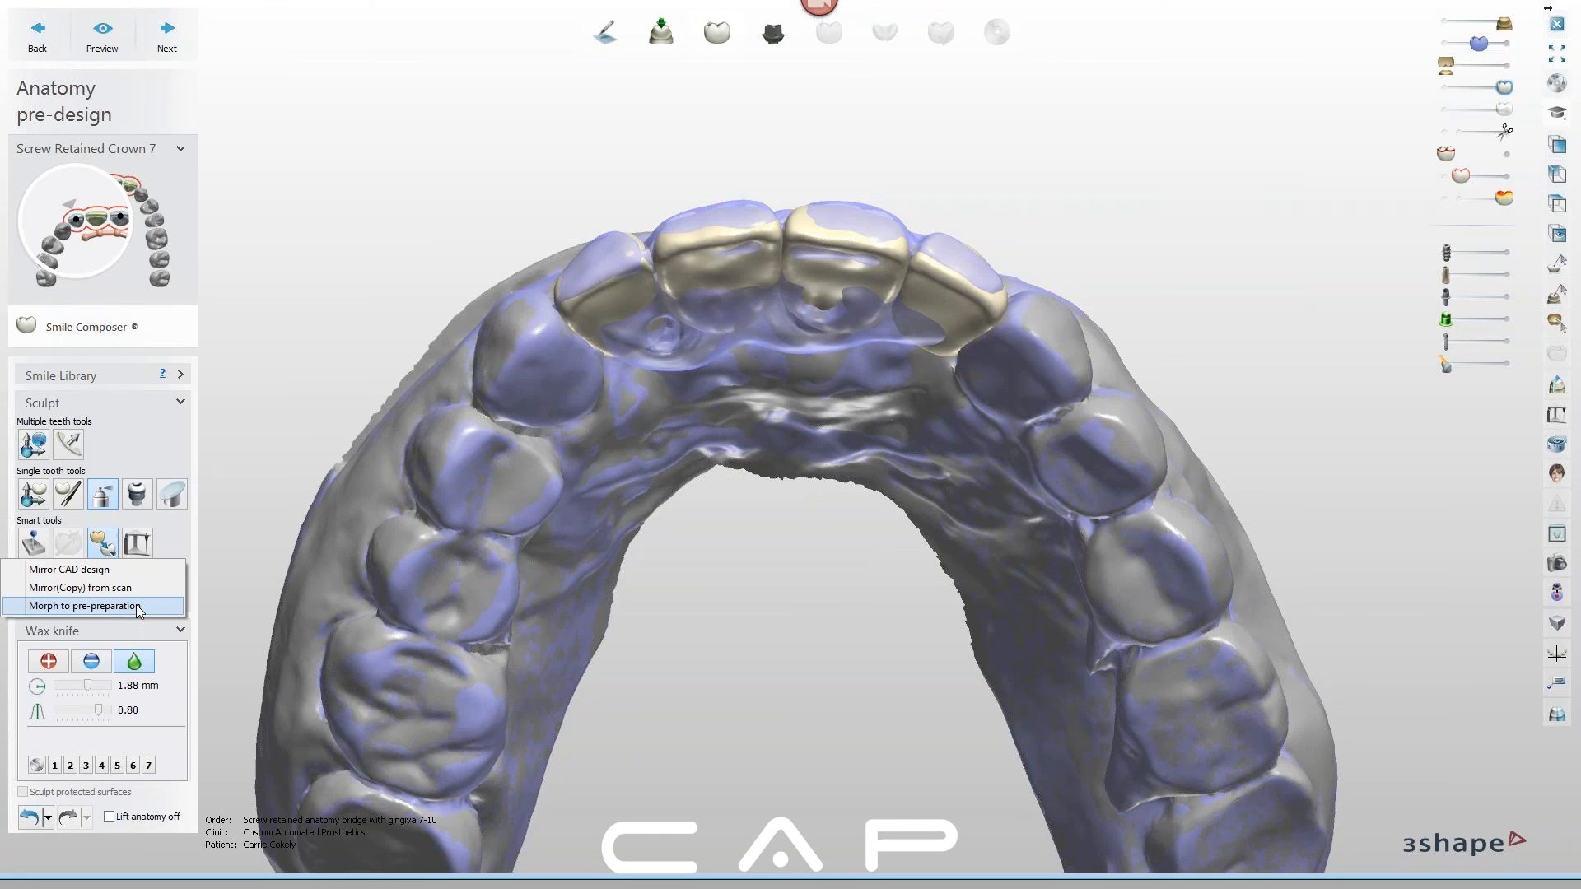
pyautogui.click(120, 614)
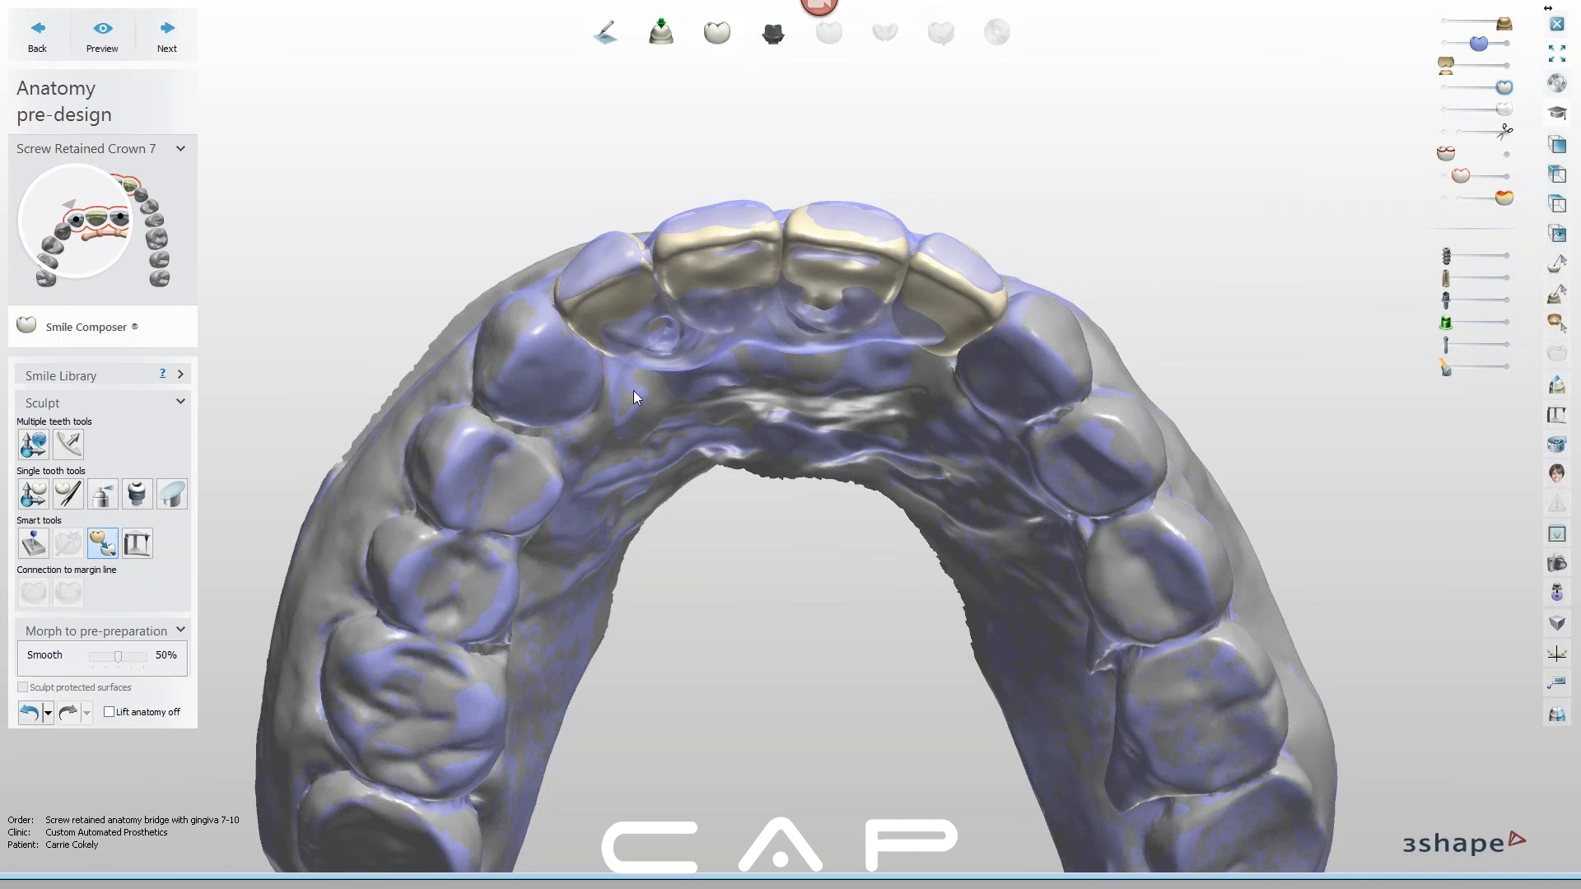
pyautogui.click(613, 294)
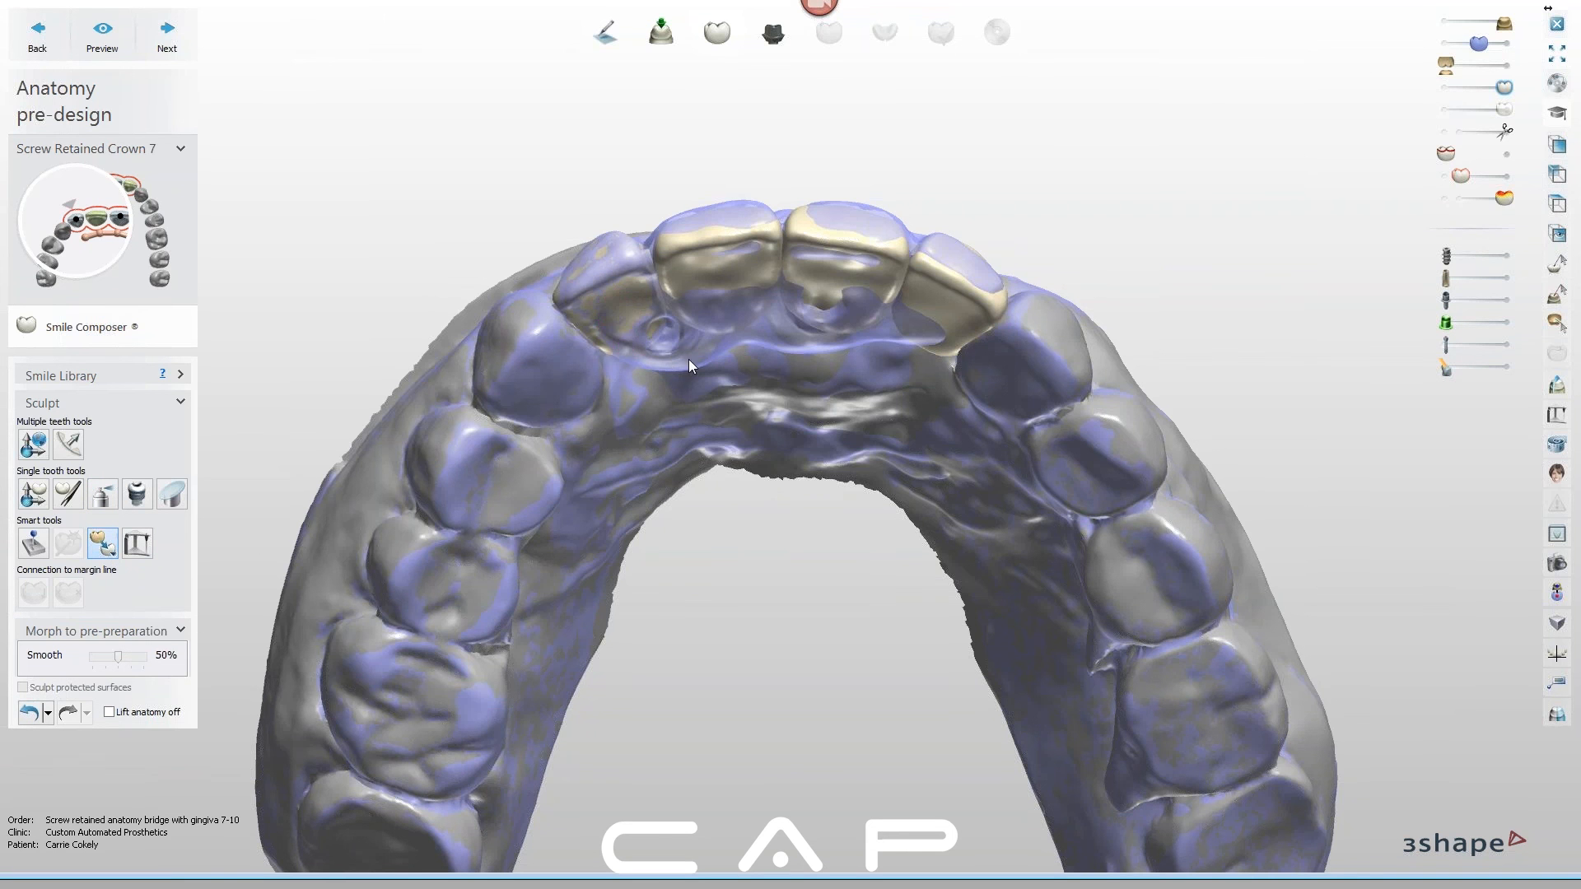
# Examine crown 7's morphed shape from the facial and lingual sides, with the pre-preparation scan both hidden and overlaid
pyautogui.moveTo(719, 414); pyautogui.dragTo(690, 481, button='right')
pyautogui.click(1449, 43)
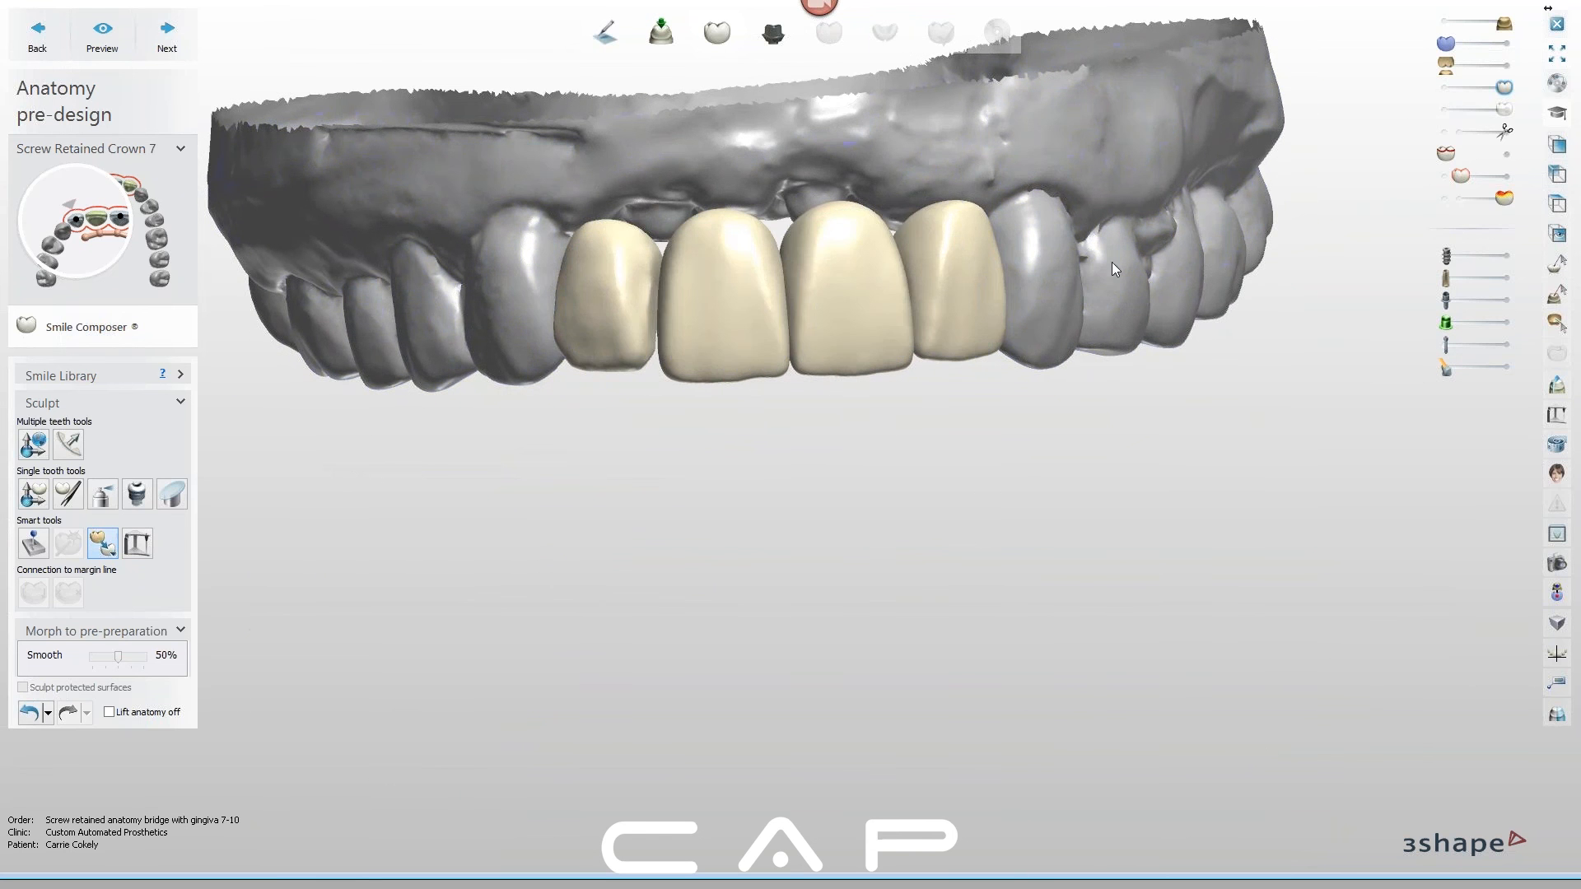
pyautogui.moveTo(937, 368); pyautogui.dragTo(556, 364, button='right')
pyautogui.moveTo(674, 452); pyautogui.dragTo(652, 379, button='right')
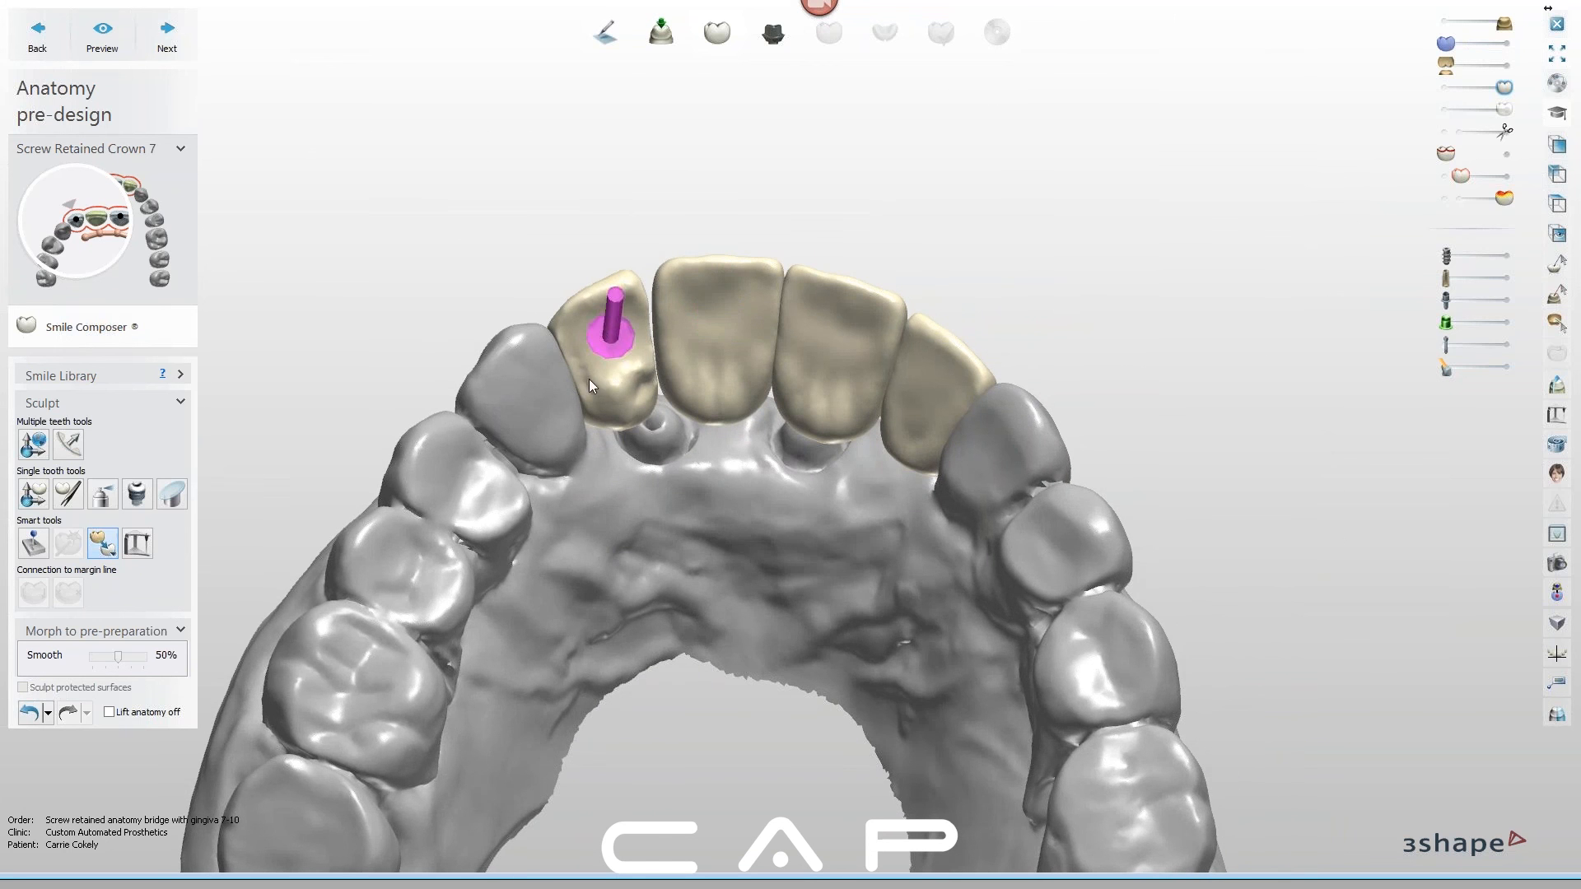
pyautogui.moveTo(680, 457)
pyautogui.mouseDown(button='right')
pyautogui.moveTo(675, 603)
pyautogui.moveTo(679, 482)
pyautogui.moveTo(699, 530)
pyautogui.moveTo(656, 452)
pyautogui.mouseUp(button='right')
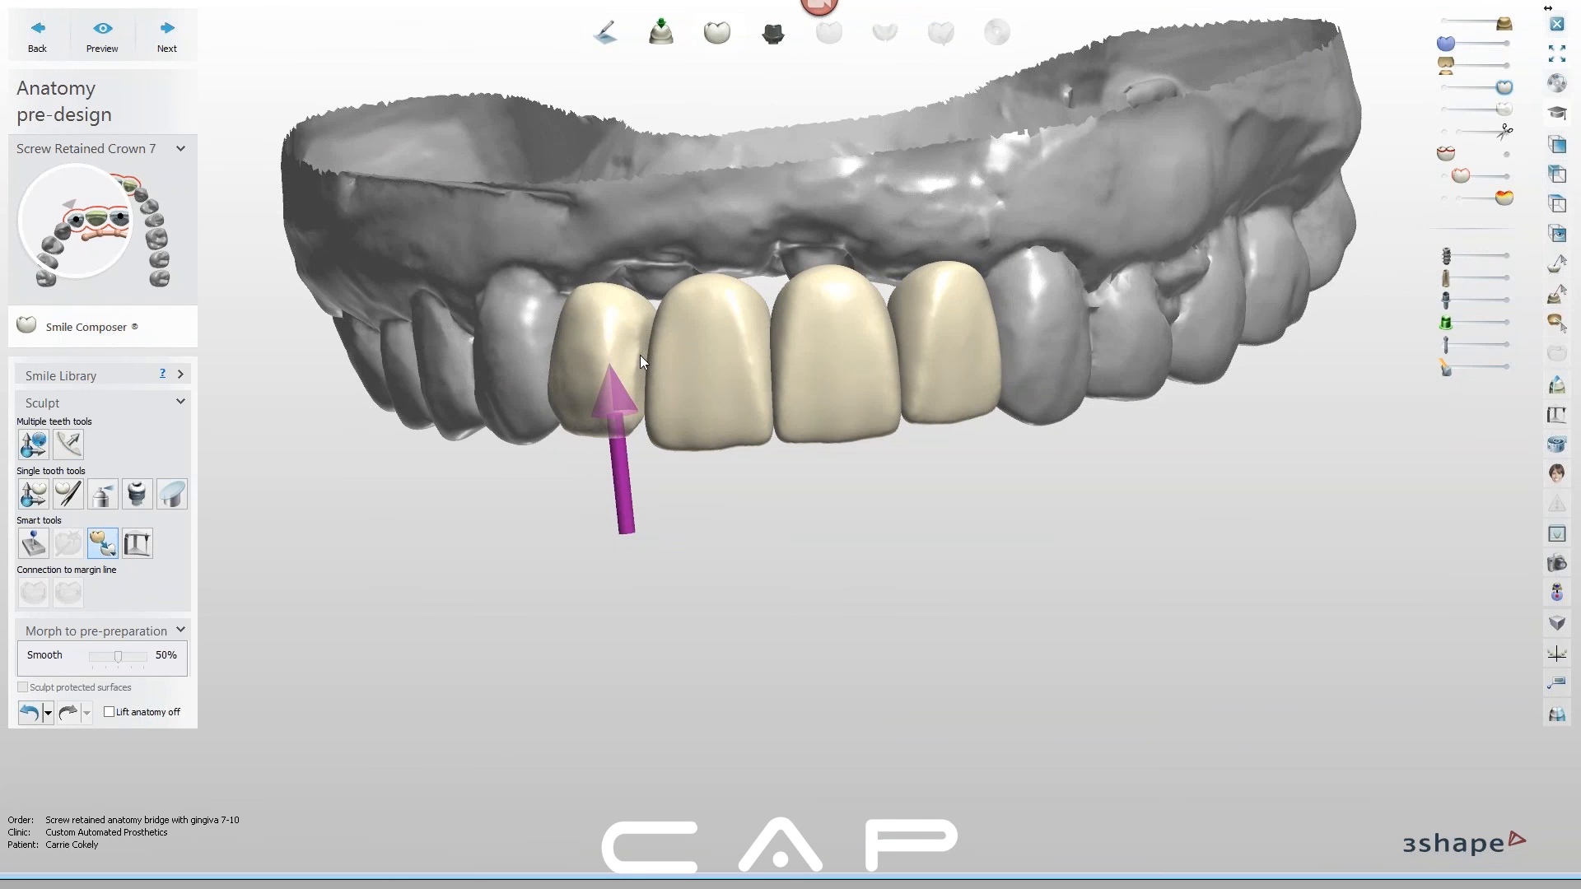
pyautogui.moveTo(660, 487)
pyautogui.mouseDown(button='right')
pyautogui.moveTo(738, 481)
pyautogui.moveTo(625, 456)
pyautogui.moveTo(683, 483)
pyautogui.moveTo(639, 484)
pyautogui.moveTo(658, 470)
pyautogui.mouseUp(button='right')
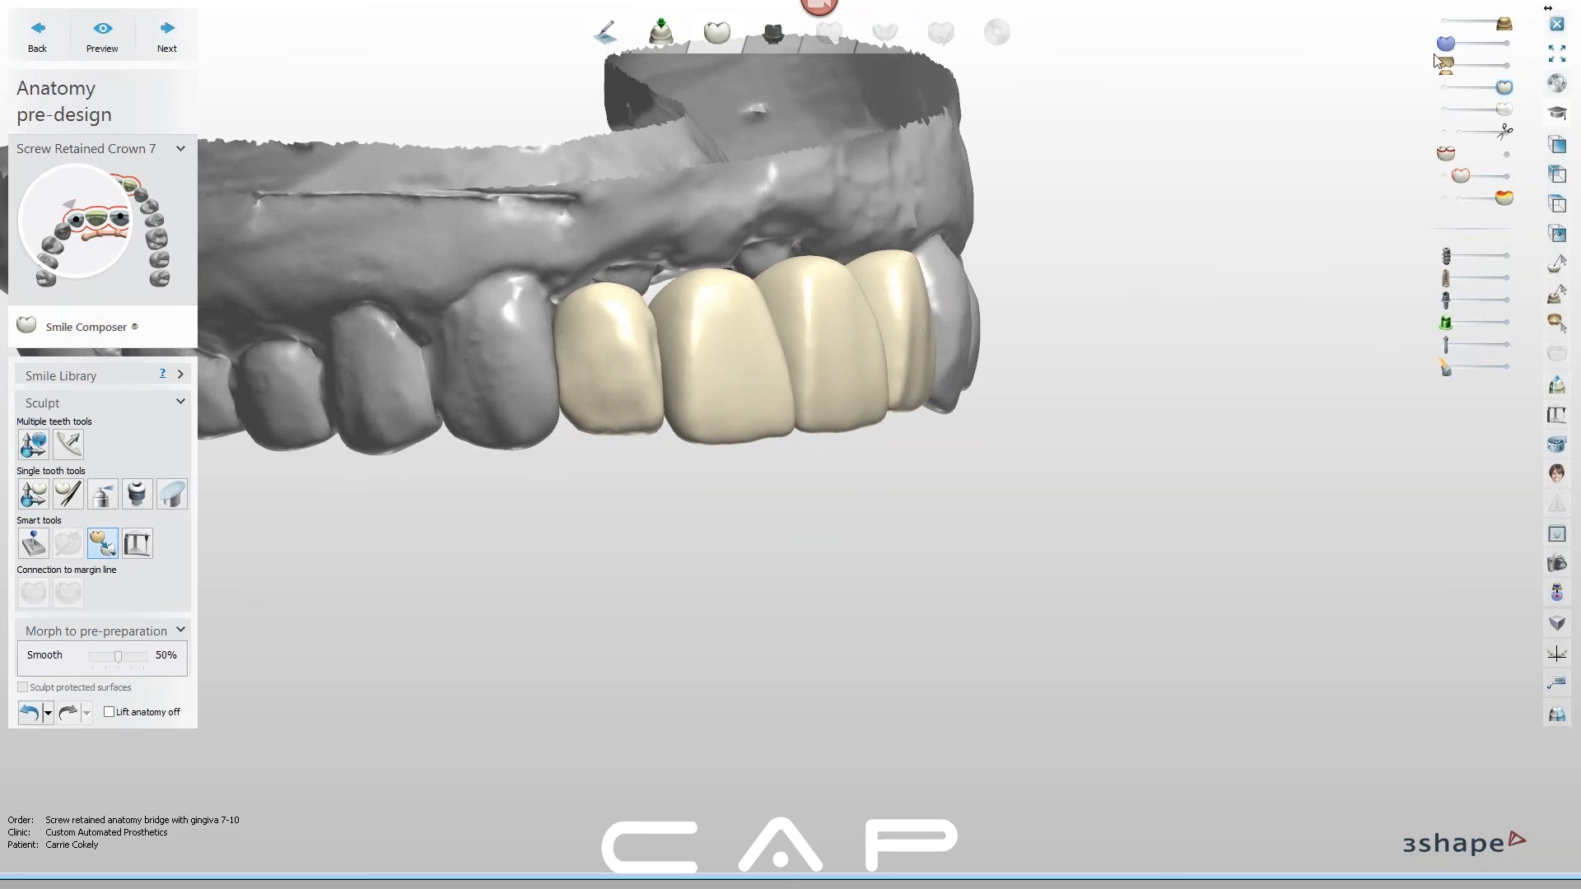
pyautogui.click(1481, 44)
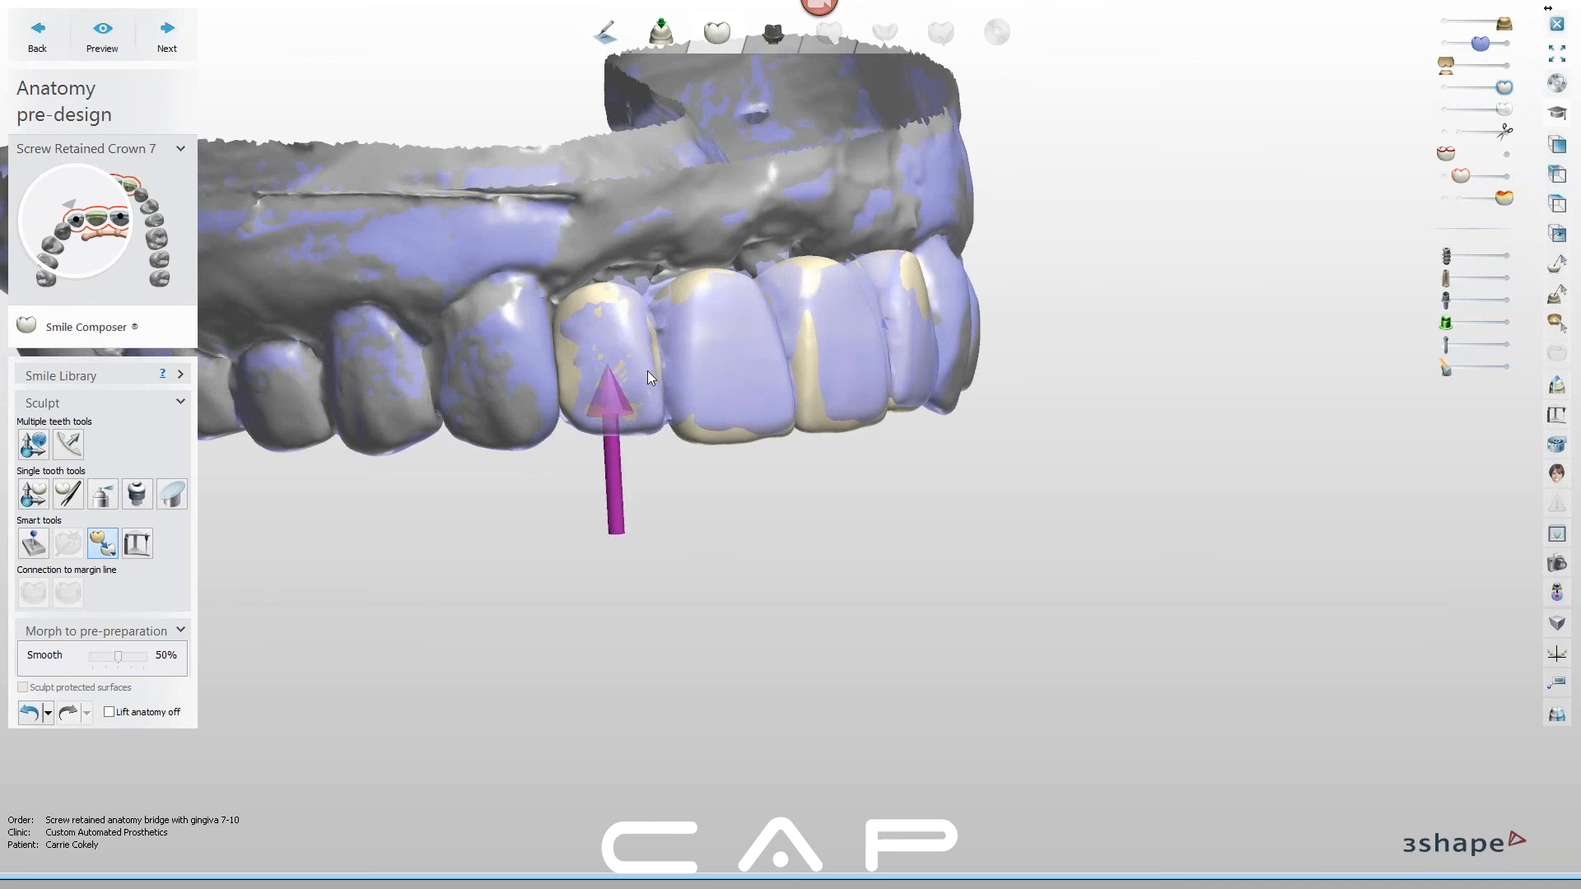
pyautogui.moveTo(820, 520); pyautogui.dragTo(750, 536, button='right')
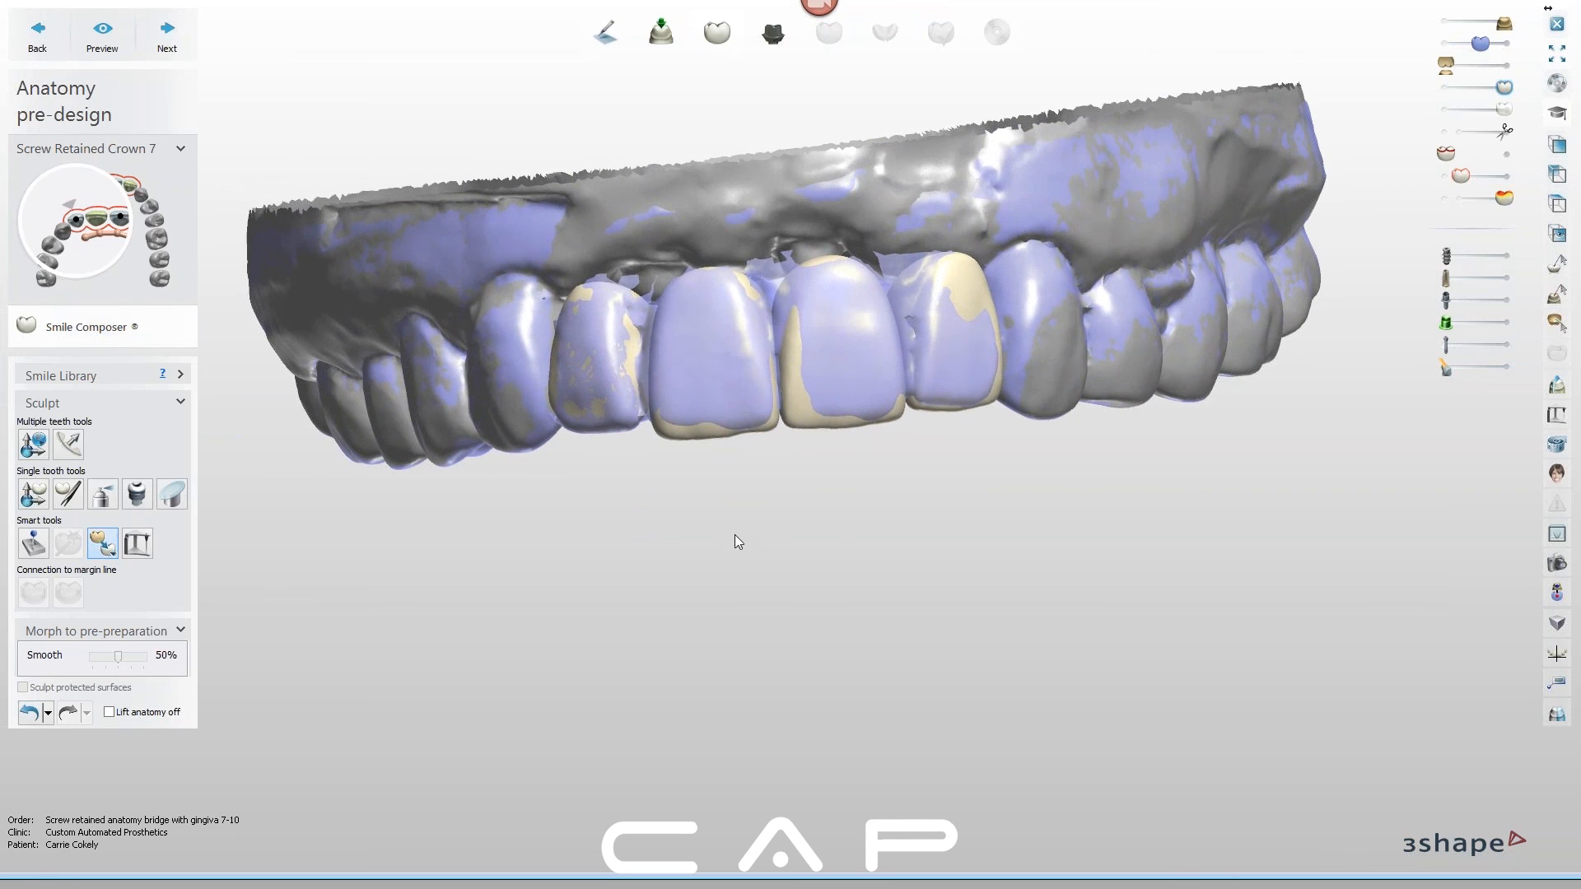
# Undo the morph on crown 7 and review its facial surface against the overlaid scan
pyautogui.click(35, 713)
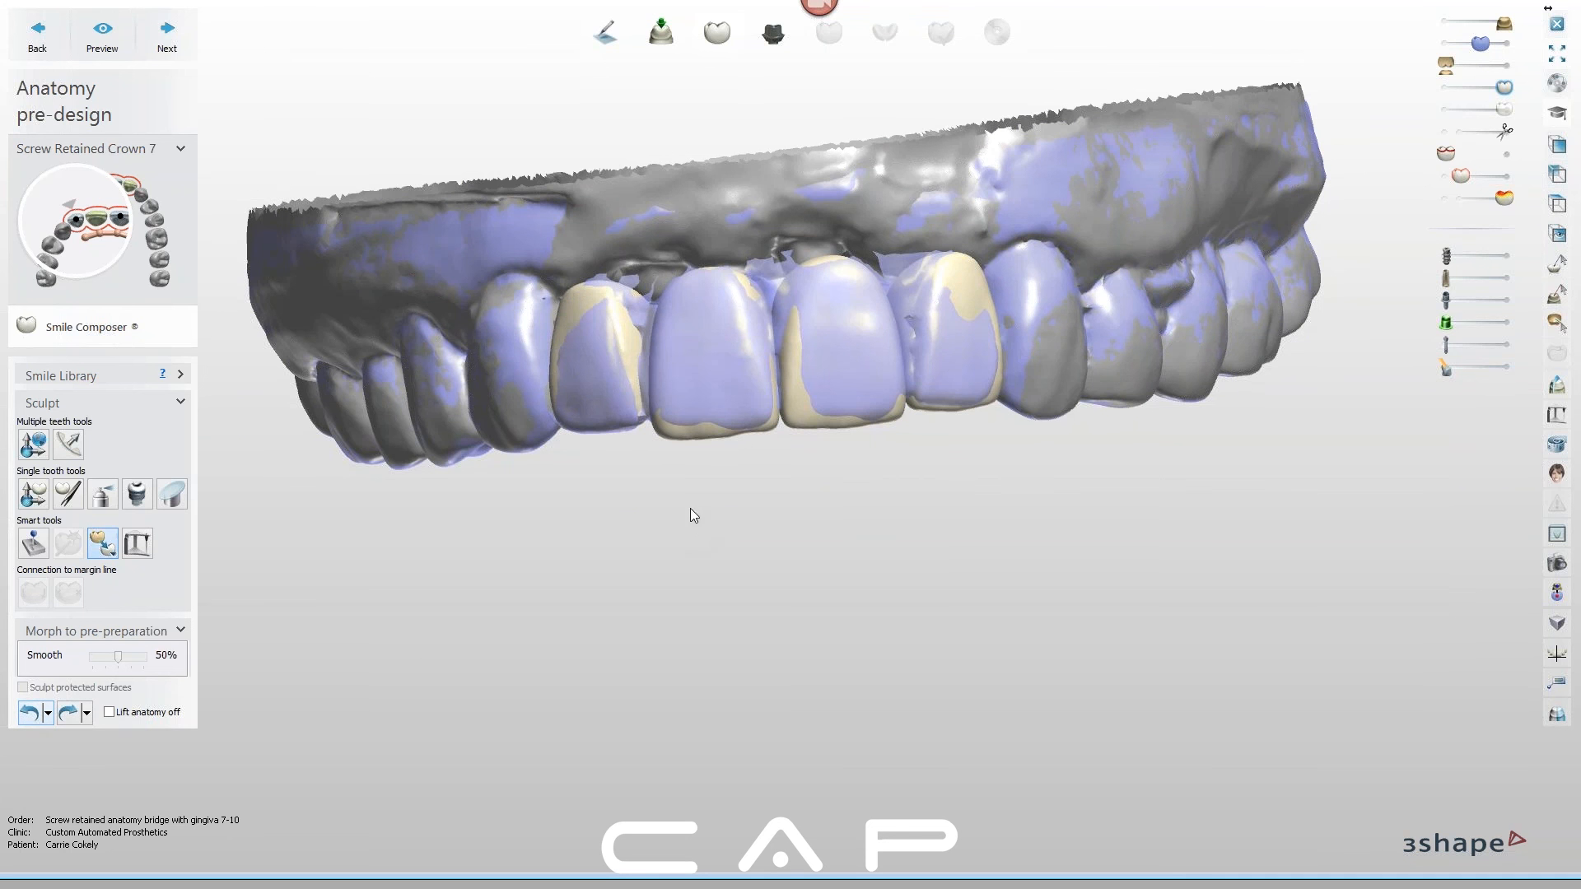
pyautogui.moveTo(765, 553); pyautogui.dragTo(769, 527, button='right')
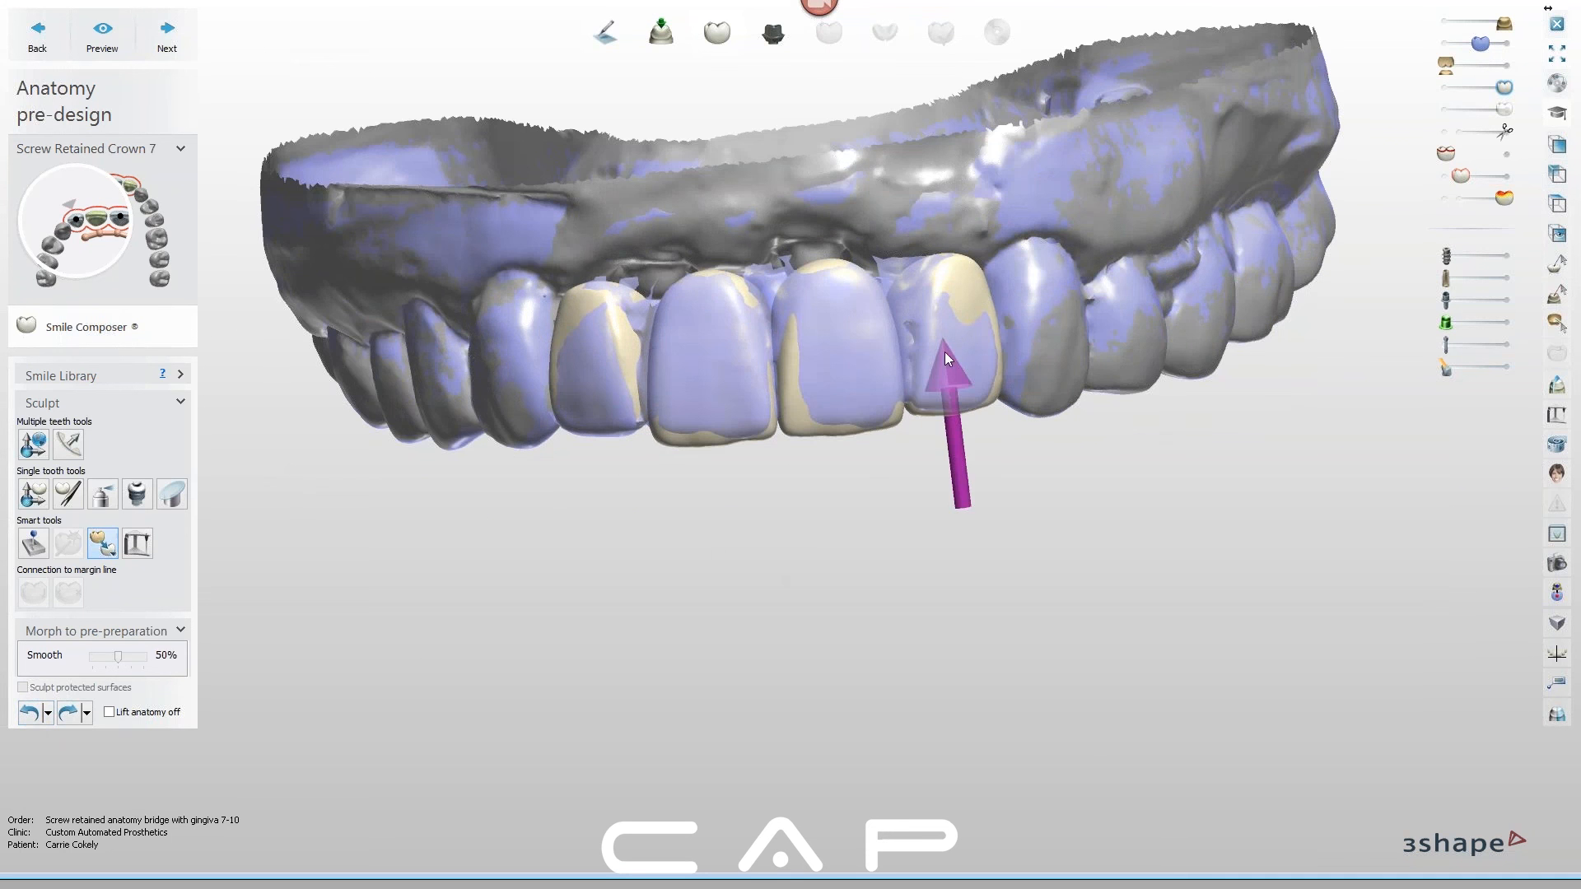
pyautogui.moveTo(629, 477); pyautogui.dragTo(657, 467, button='right')
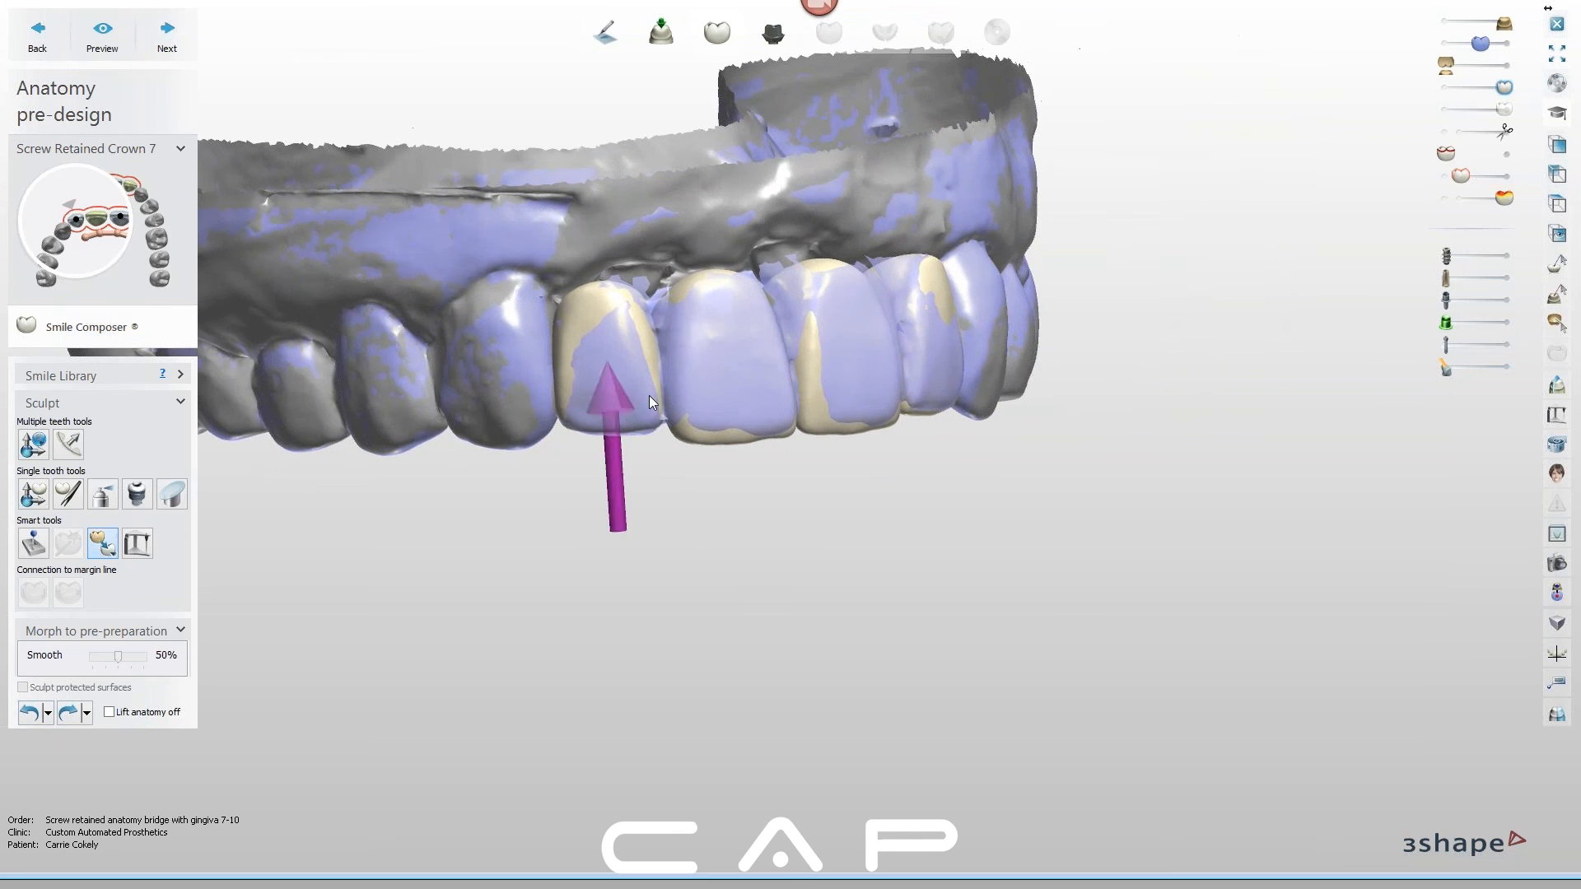
# Return to the Wax knife's smoothing mode and compare the facial surfaces of the four teeth with the pre-preparation scan
pyautogui.click(103, 494)
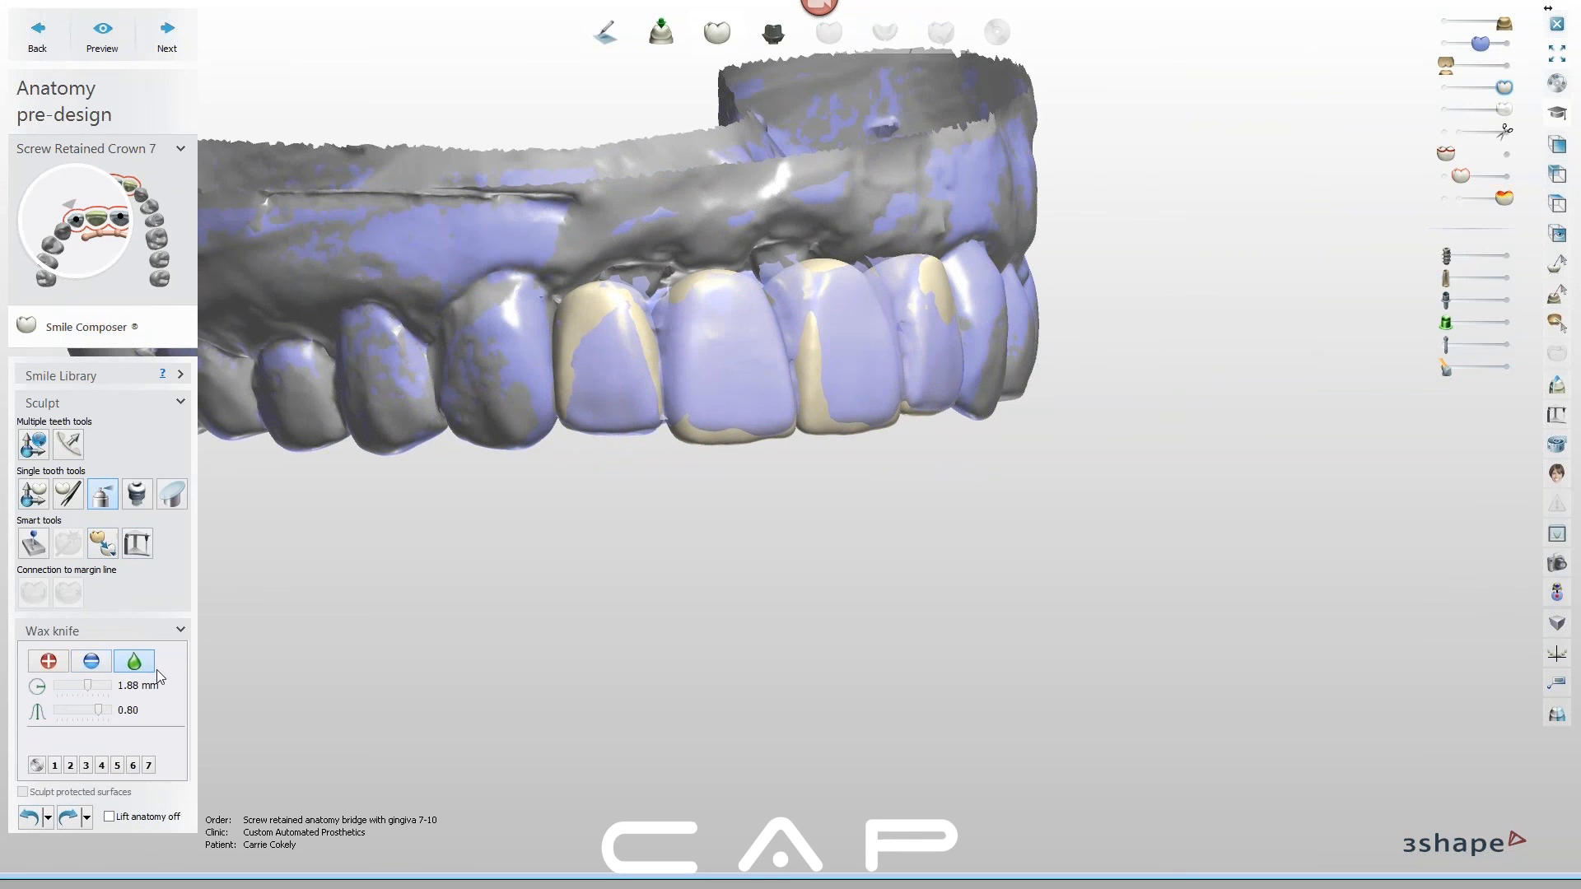
pyautogui.moveTo(695, 524); pyautogui.dragTo(590, 417, button='right')
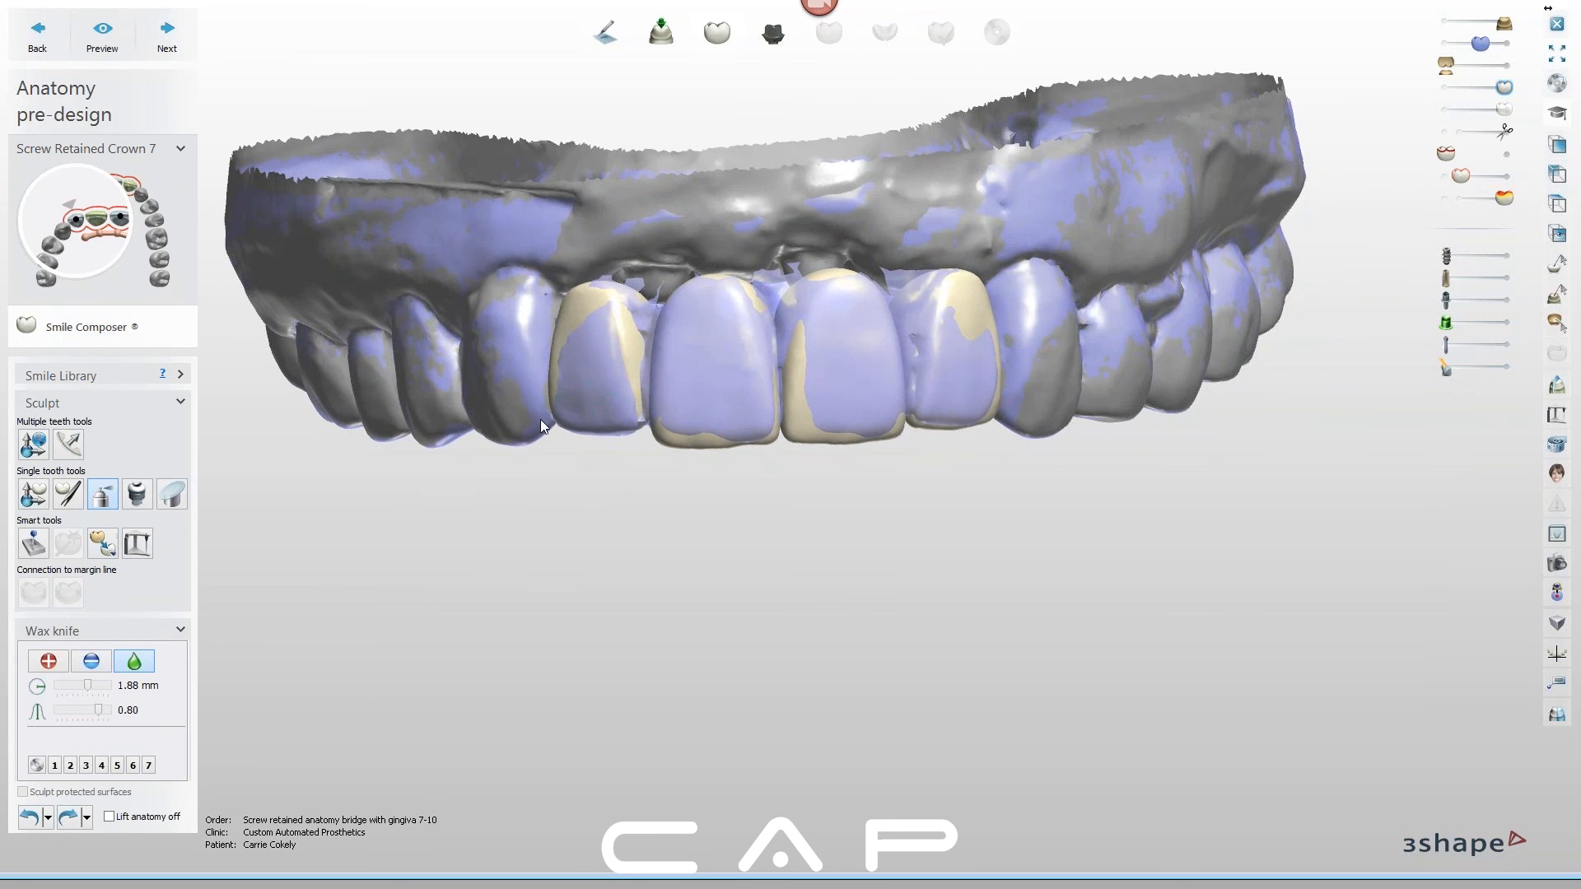
pyautogui.moveTo(893, 535); pyautogui.dragTo(707, 434, button='right')
pyautogui.moveTo(851, 487); pyautogui.dragTo(875, 480, button='right')
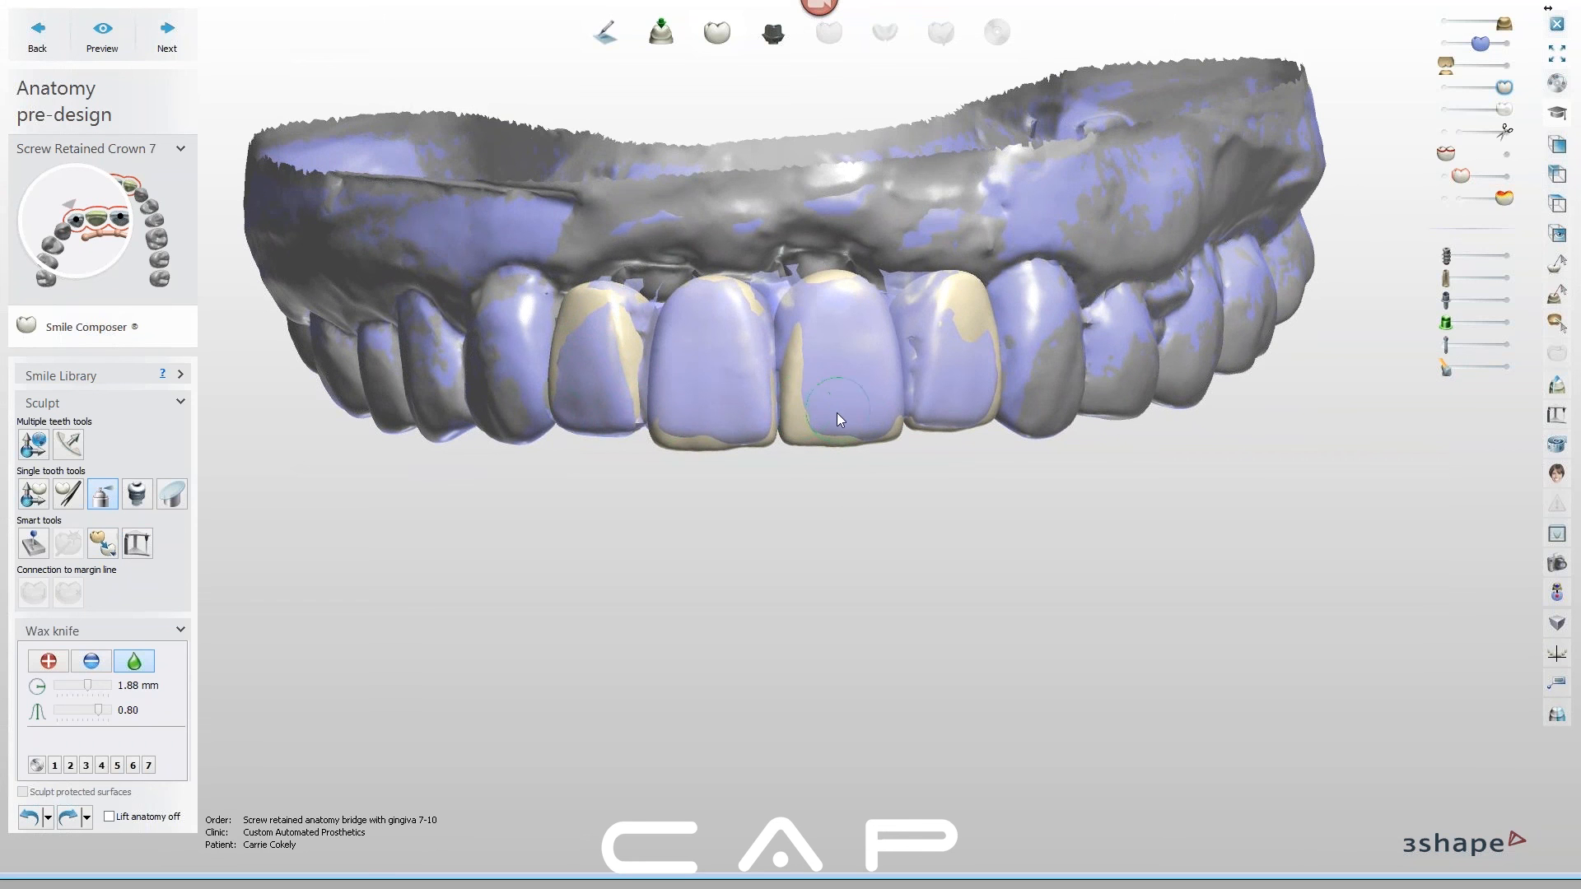
# Hide the pre-preparation scan, check the four teeth, and go to the abutment emergence profile stage
pyautogui.moveTo(942, 493); pyautogui.dragTo(931, 498, button='right')
pyautogui.moveTo(1480, 42); pyautogui.dragTo(1446, 43)
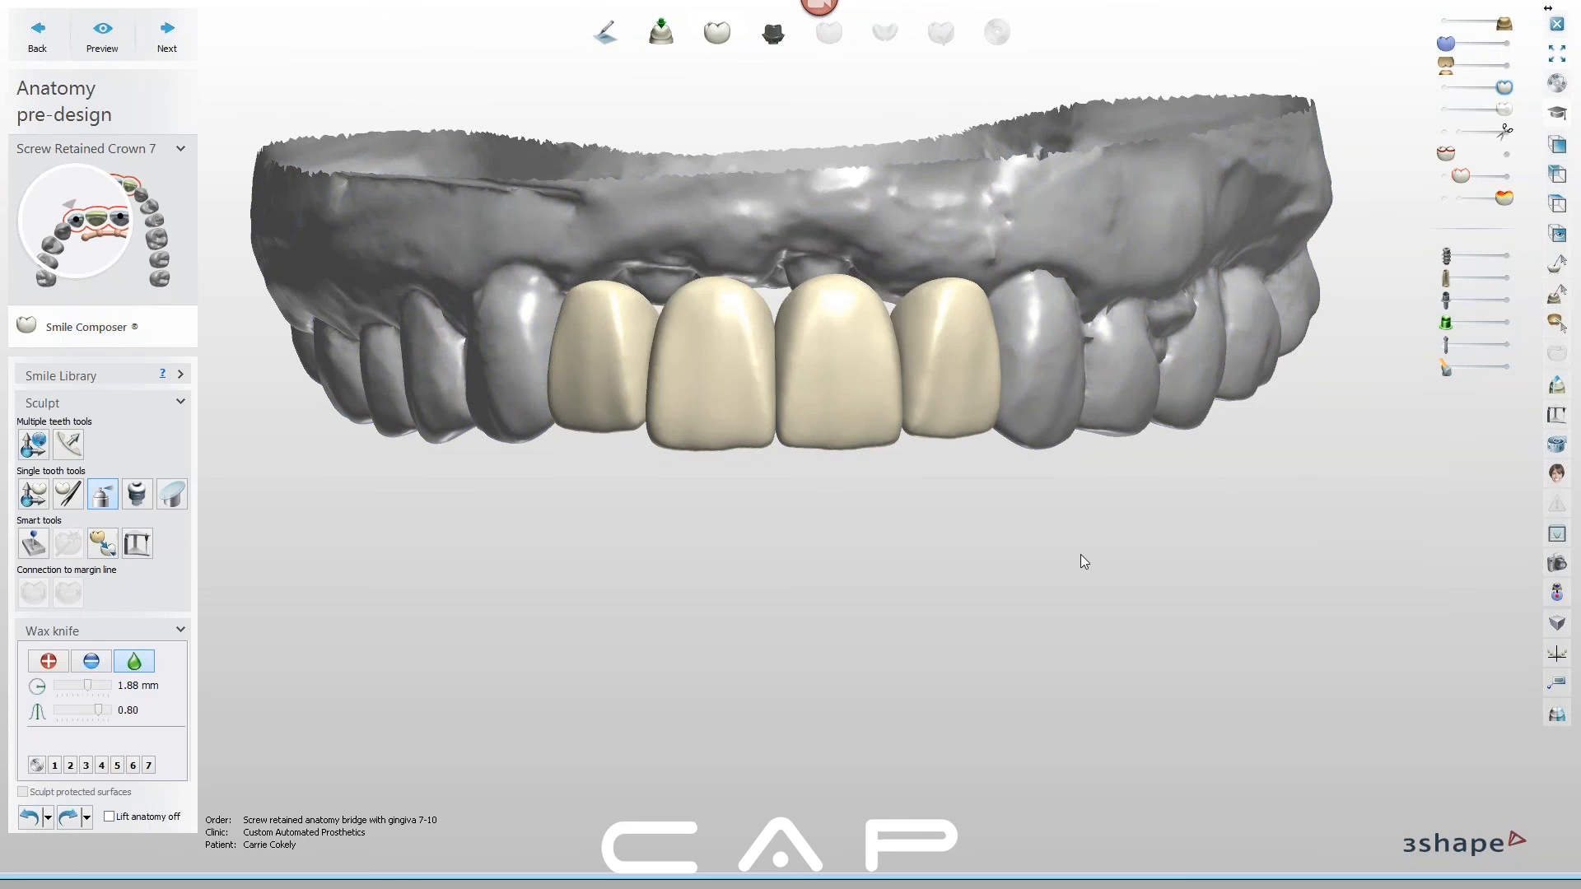
pyautogui.moveTo(1084, 555); pyautogui.dragTo(921, 447, button='right')
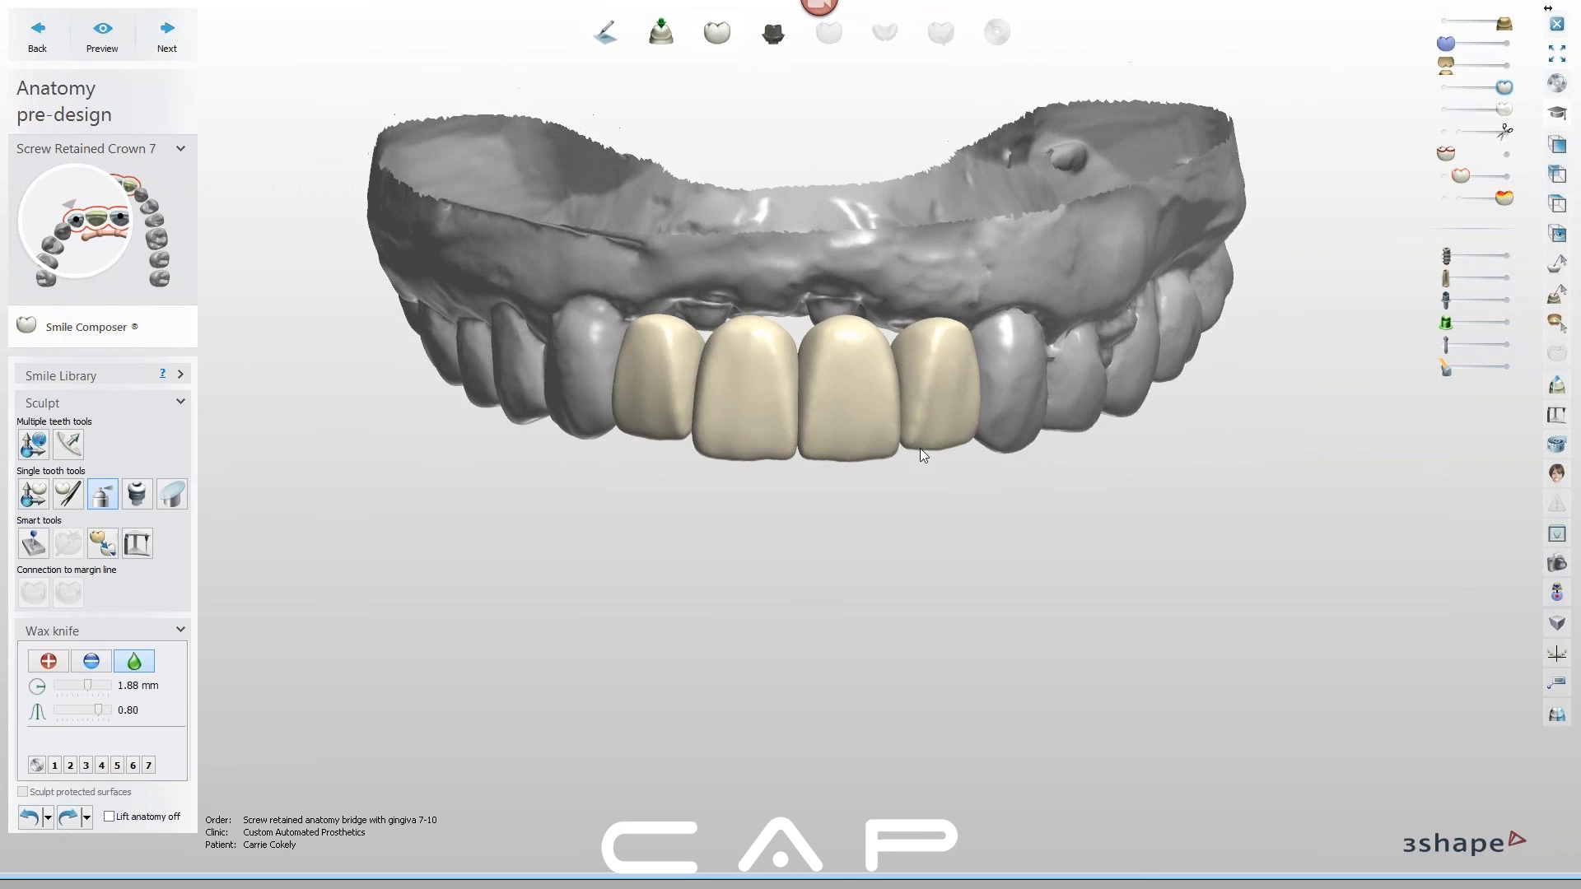
pyautogui.click(773, 35)
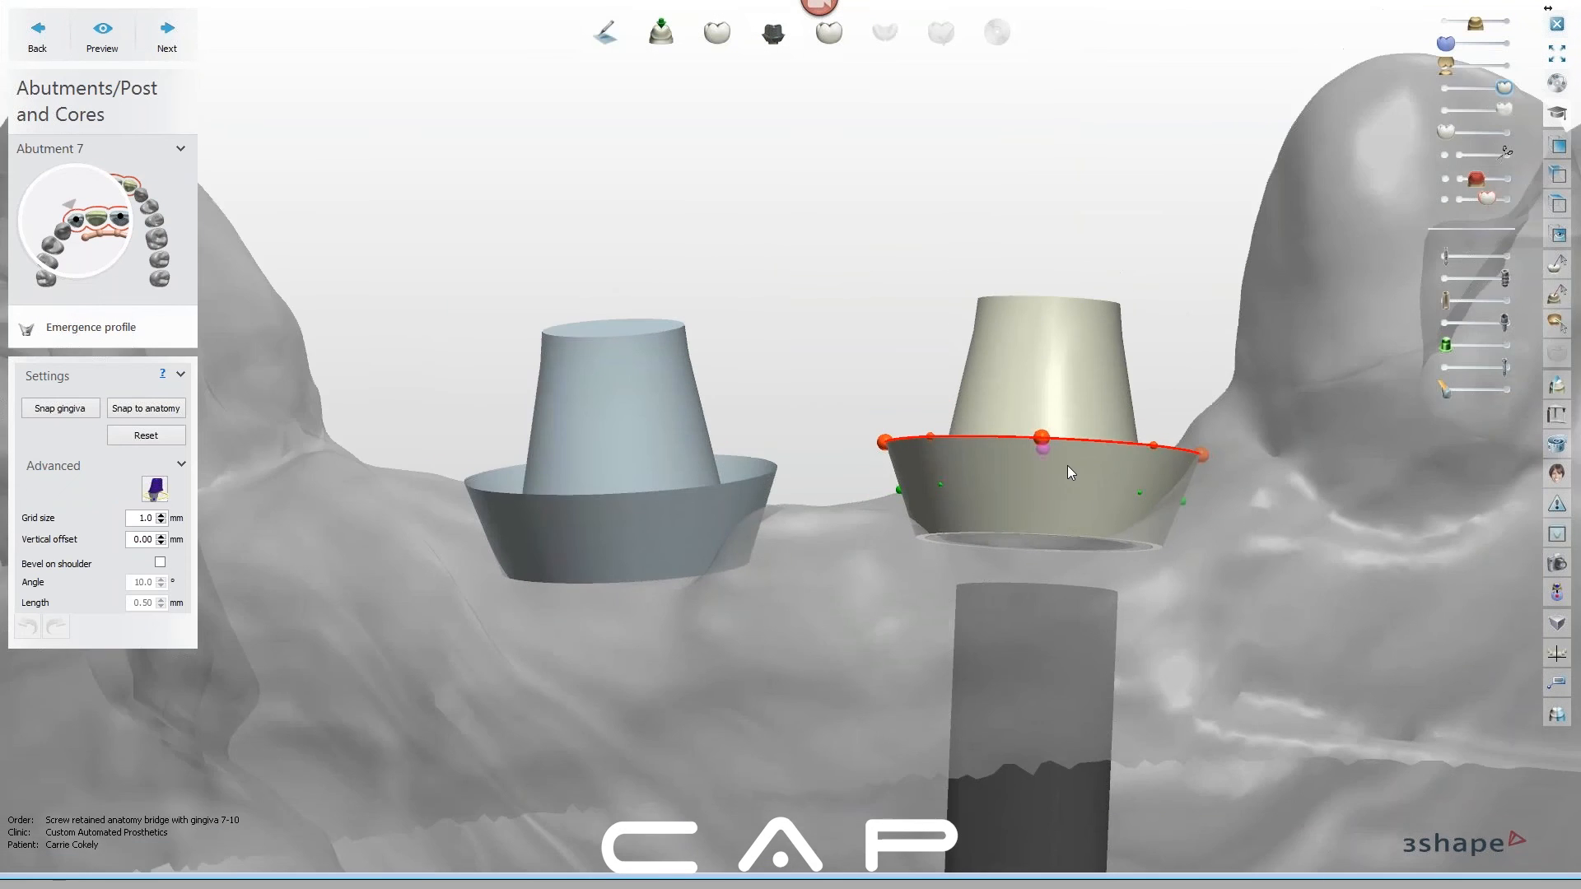
# Raise the distal margin point of abutment 7 slightly and check the margin line against the gingiva
pyautogui.scroll(-5, 1068, 466)
pyautogui.moveTo(1016, 504); pyautogui.dragTo(912, 472, button='middle')
pyautogui.moveTo(912, 473); pyautogui.dragTo(1025, 438, button='right')
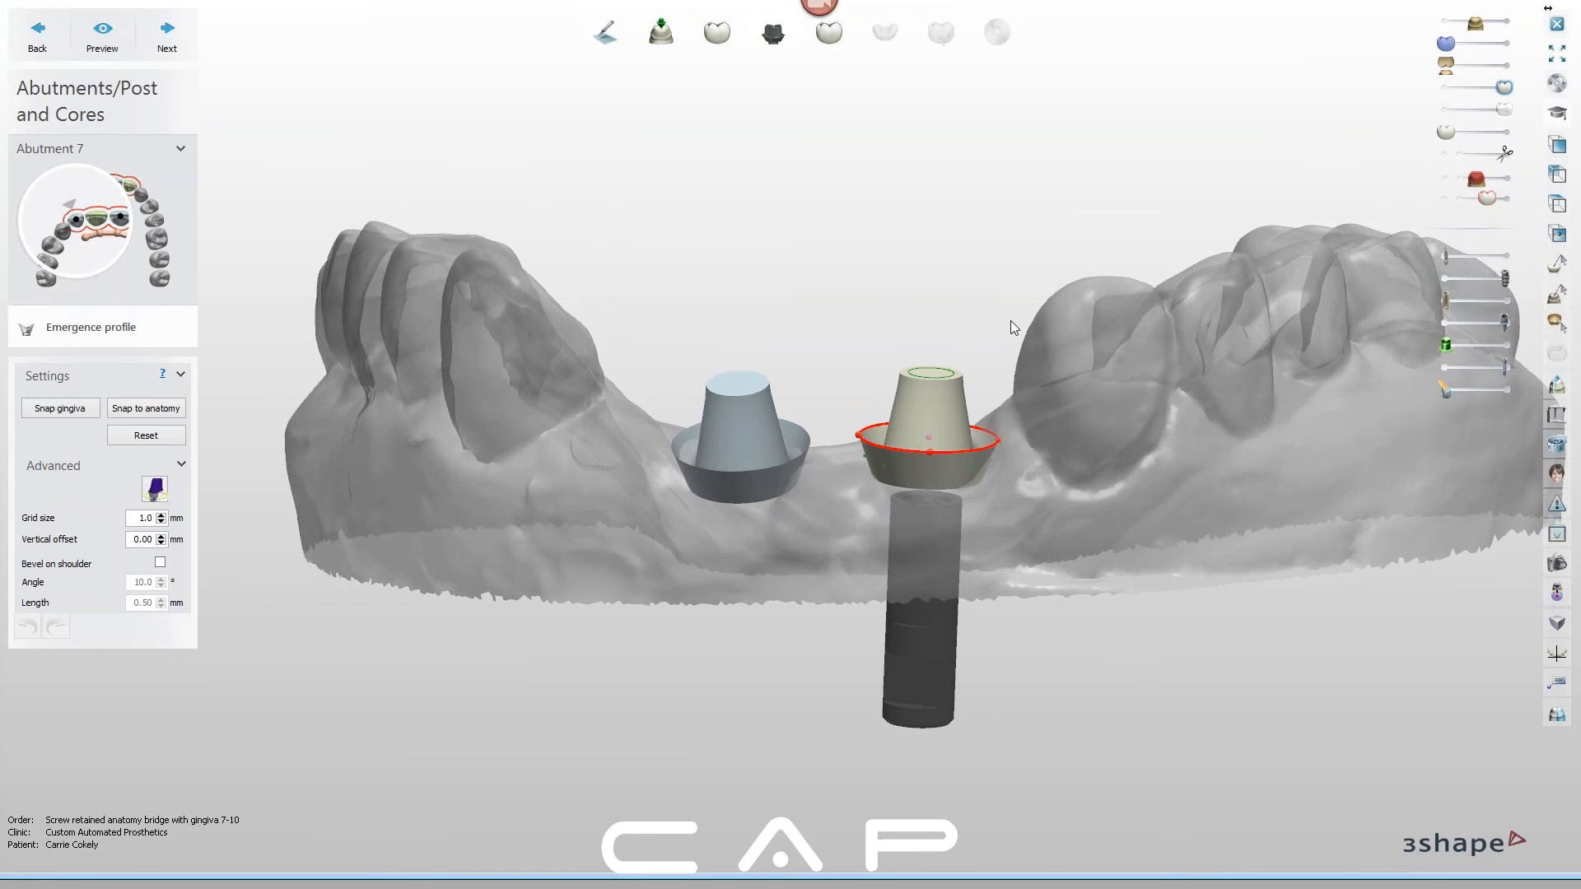
pyautogui.scroll(4, 1011, 464)
pyautogui.moveTo(997, 463); pyautogui.dragTo(999, 442, button='right')
pyautogui.click(997, 432)
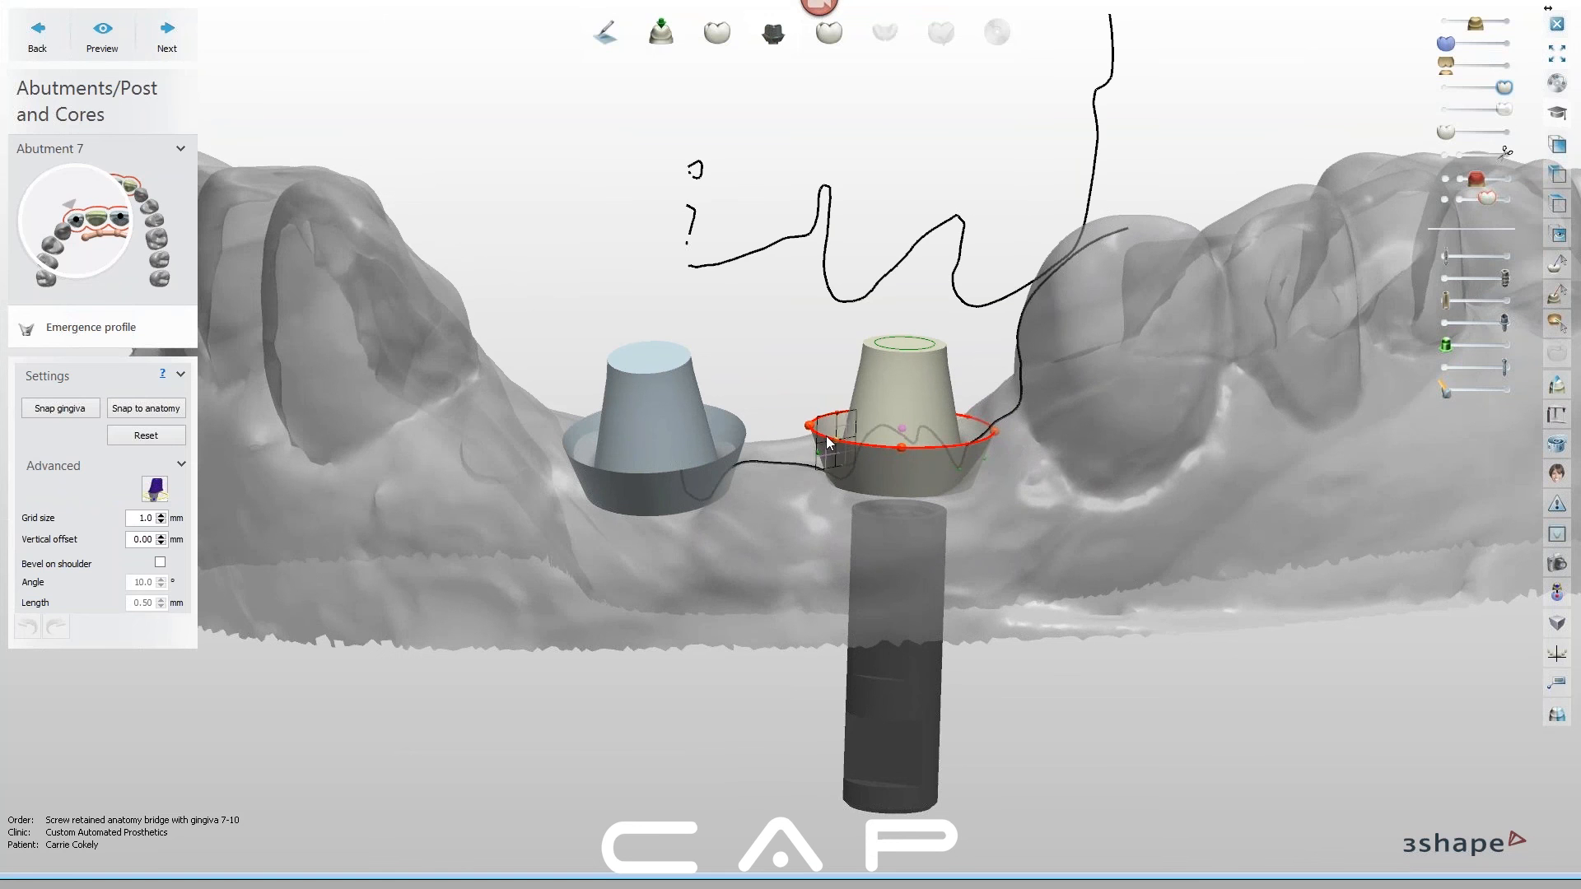
pyautogui.moveTo(992, 432); pyautogui.dragTo(994, 425)
pyautogui.scroll(2, 1000, 426)
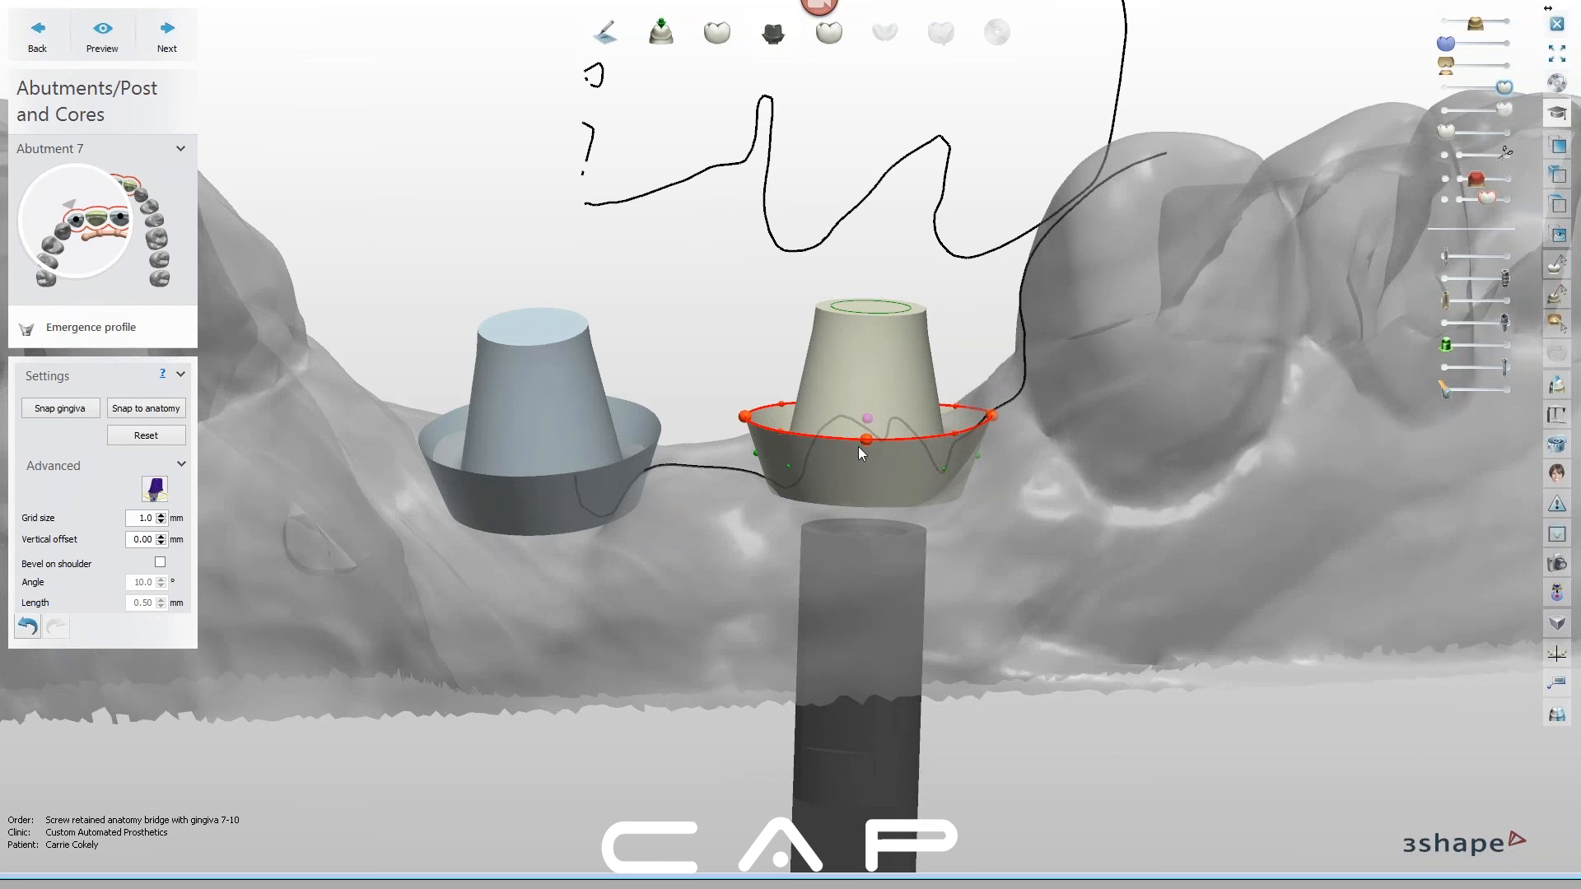
pyautogui.moveTo(1075, 458); pyautogui.dragTo(1074, 462, button='right')
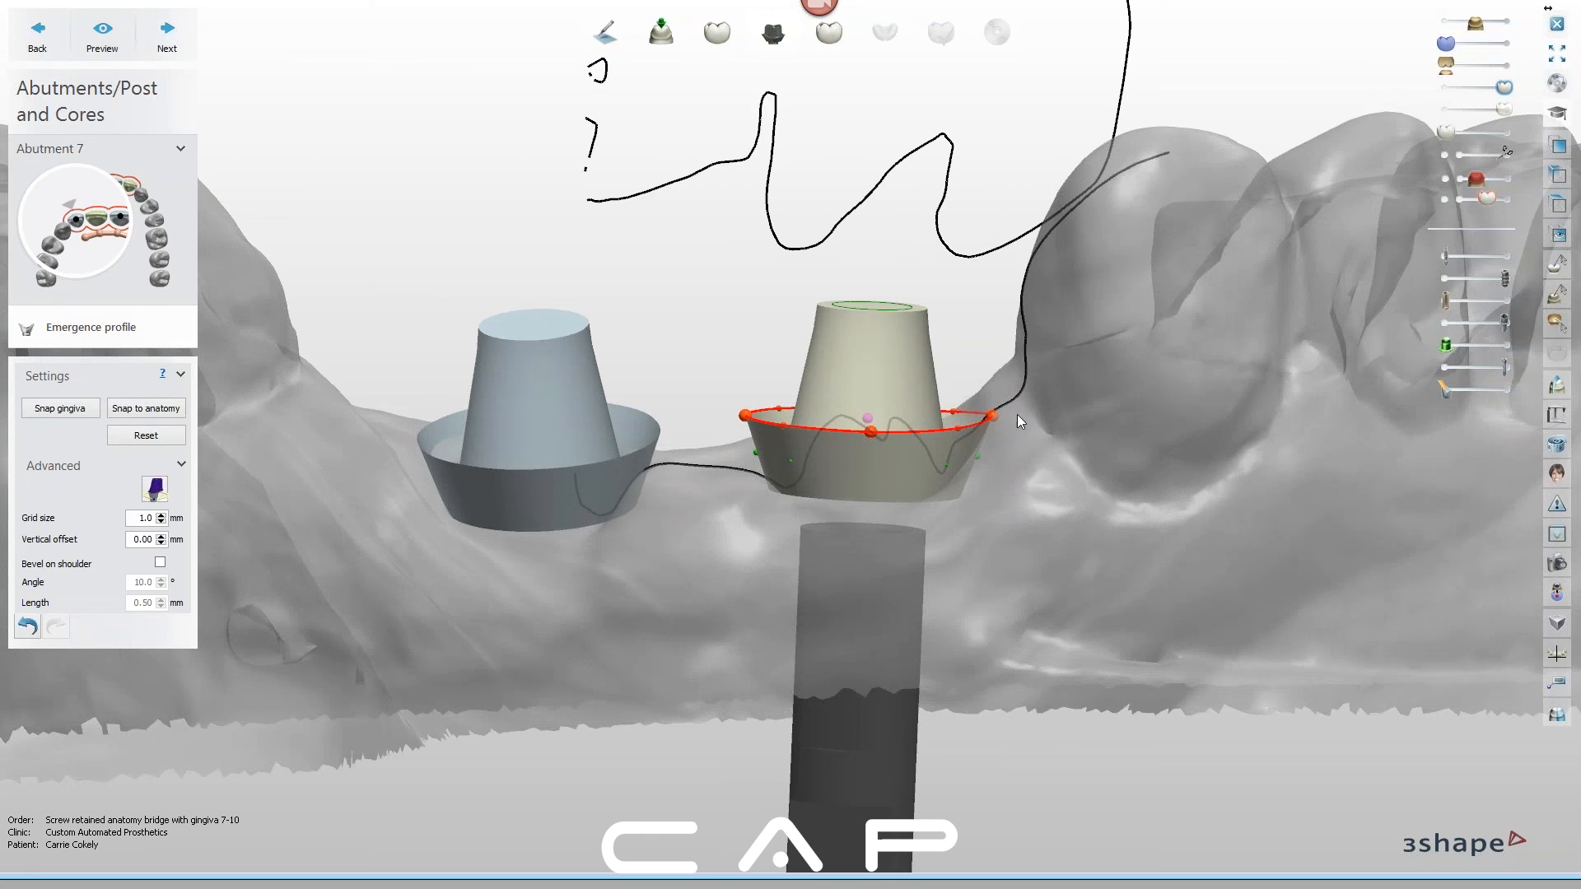
# Lower the facial margin point of abutment 7 and fine-tune the height of its distal point
pyautogui.moveTo(826, 360)
pyautogui.moveTo(797, 237)
pyautogui.moveTo(872, 432); pyautogui.dragTo(869, 448)
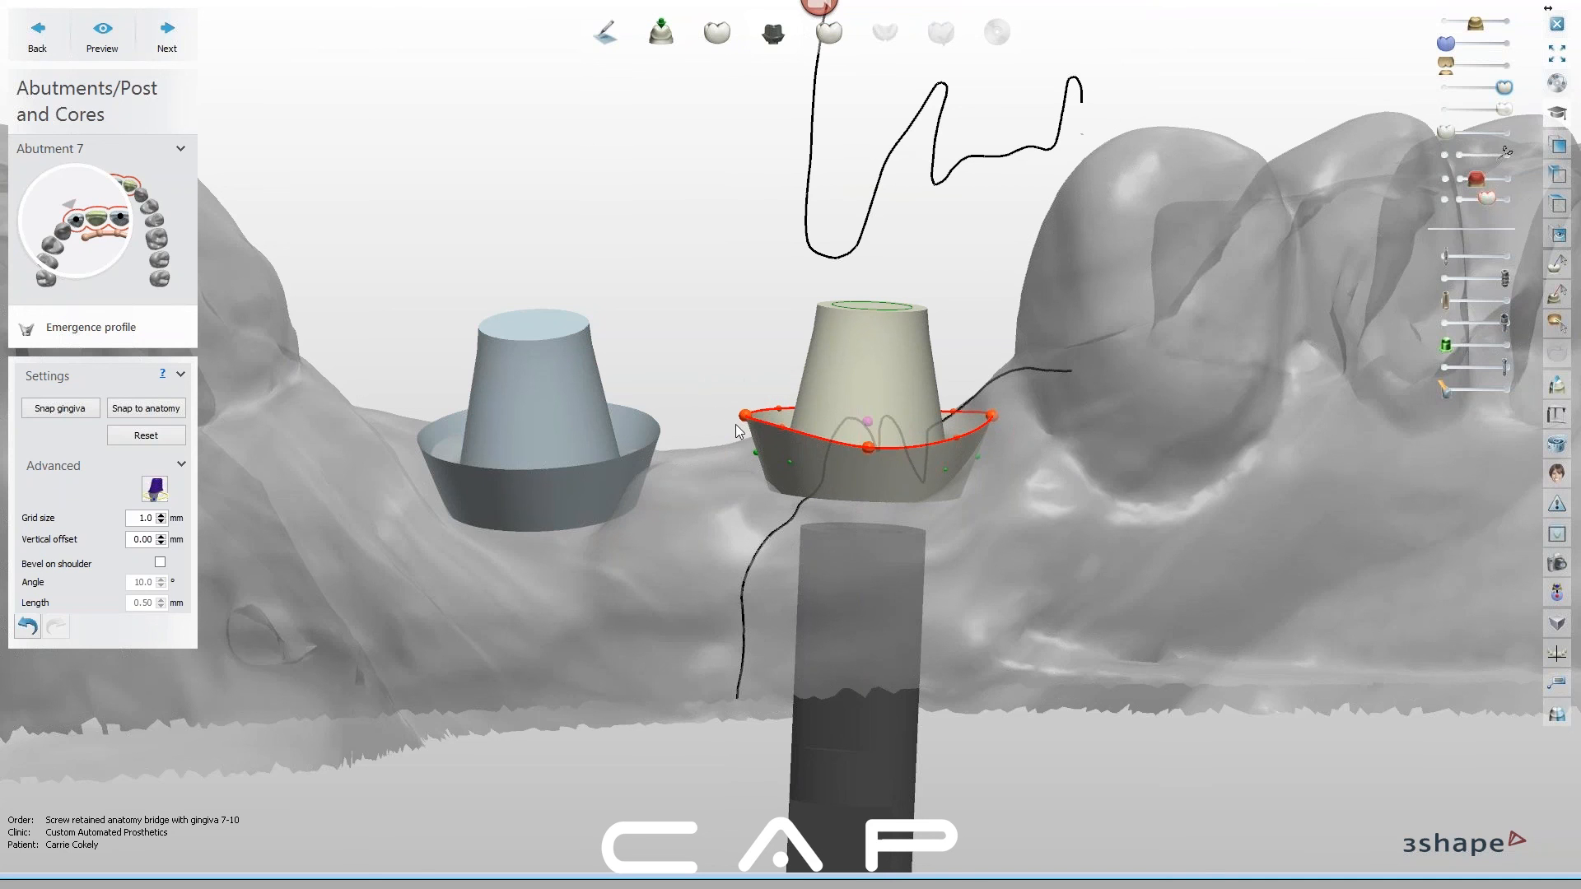
pyautogui.moveTo(994, 415); pyautogui.dragTo(996, 408)
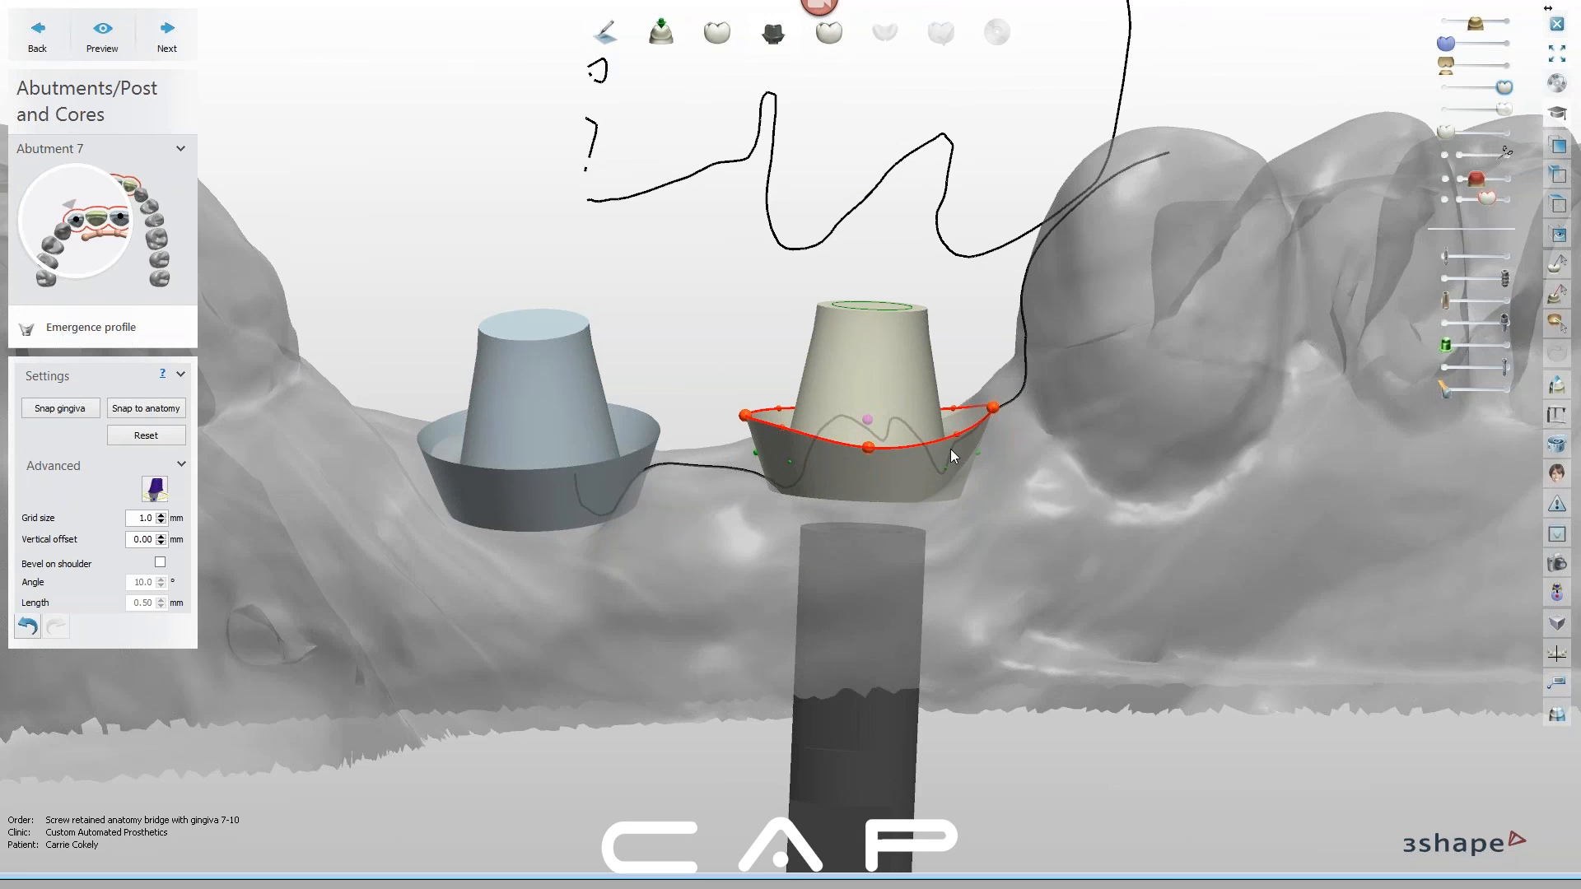
pyautogui.moveTo(1039, 507); pyautogui.dragTo(1034, 528, button='right')
pyautogui.moveTo(992, 410); pyautogui.dragTo(993, 415)
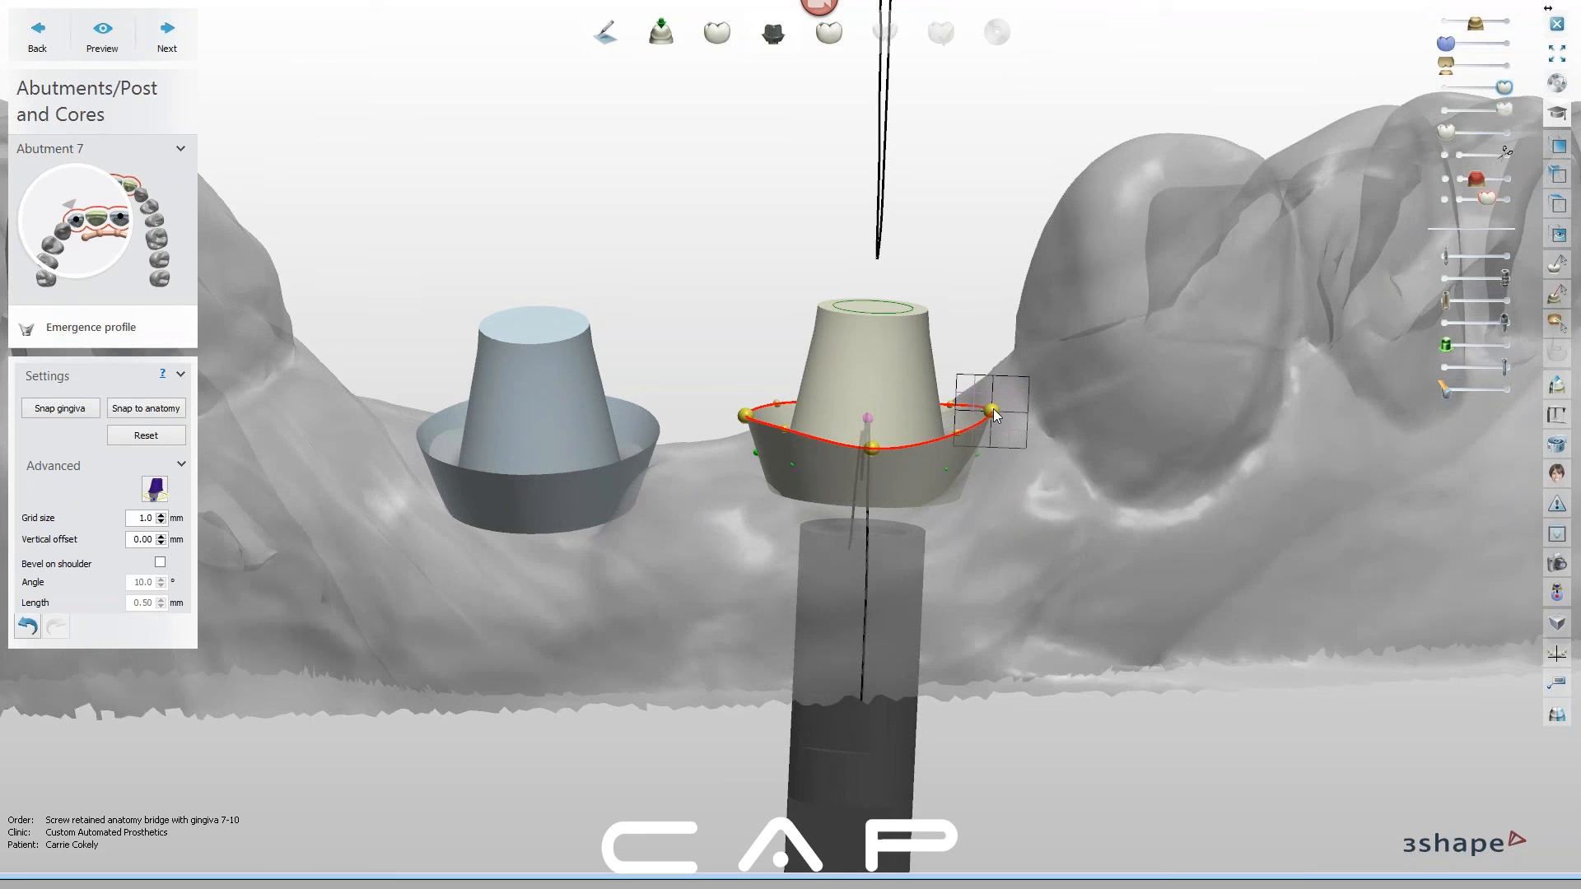
# Try shrinking the whole margin line of abutment 7 toward its post, and undo the change
pyautogui.moveTo(993, 409); pyautogui.dragTo(961, 459)
pyautogui.moveTo(869, 497); pyautogui.dragTo(868, 490)
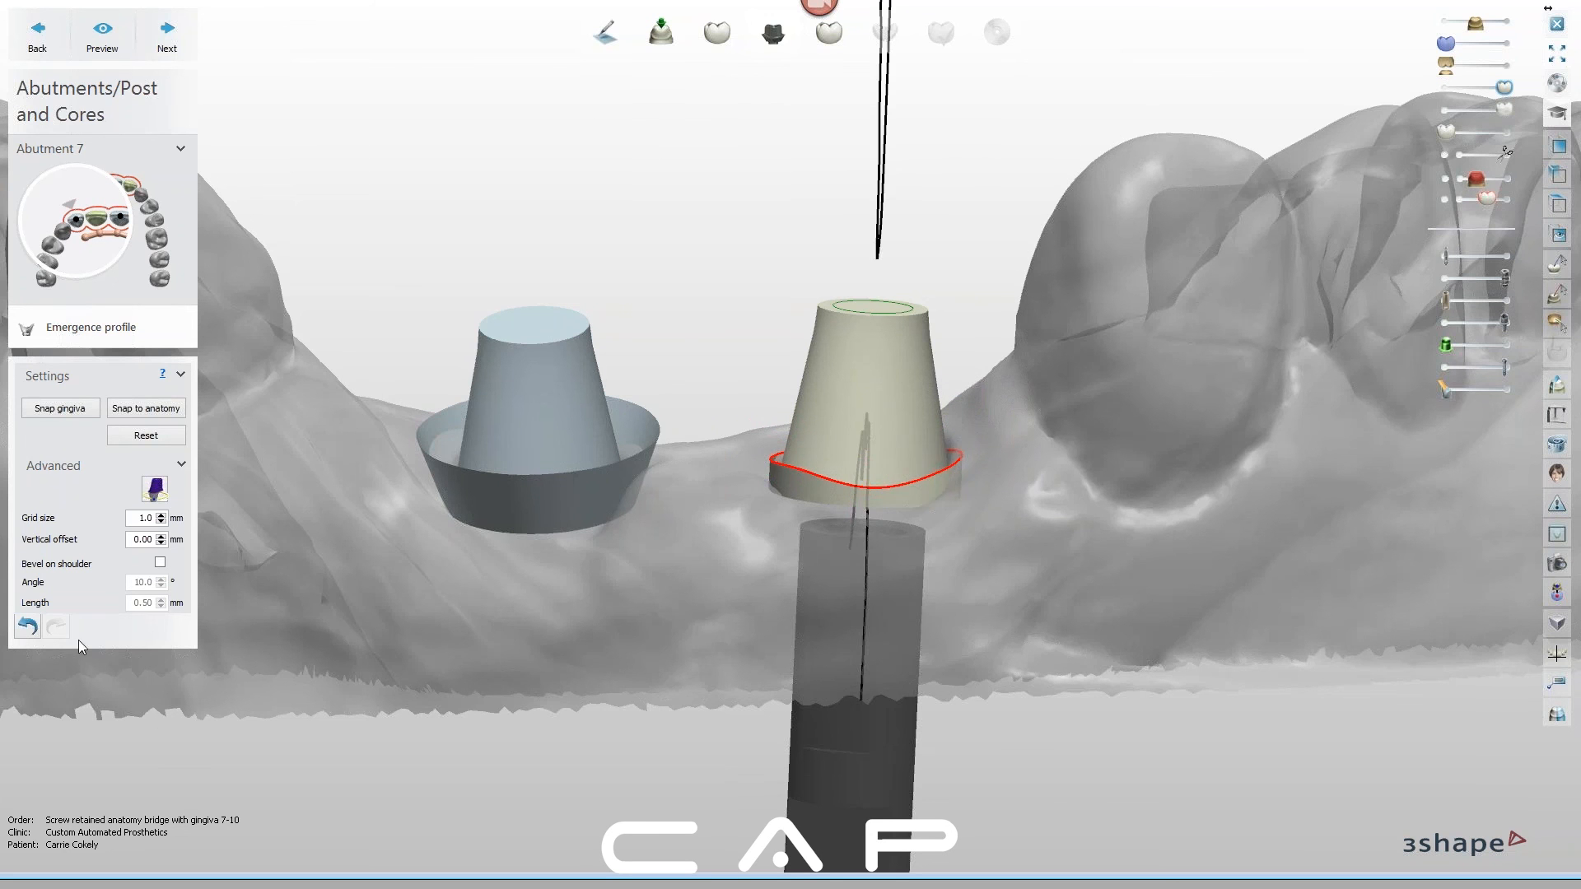
pyautogui.click(29, 627)
pyautogui.click(29, 627)
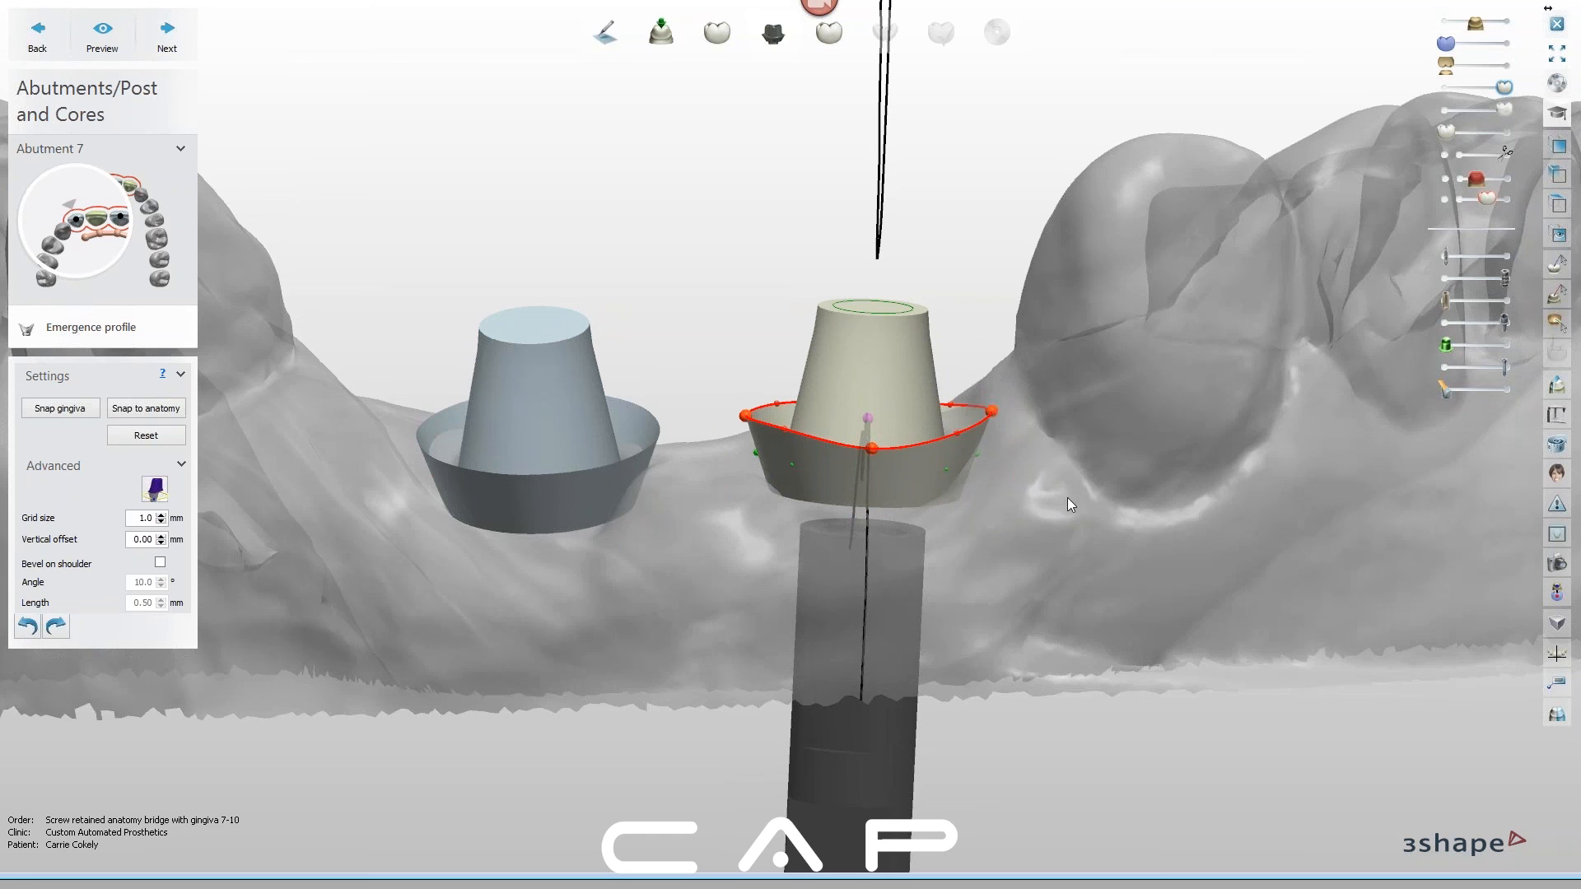
# Shrink all margin points of abutment 7 together into a narrow collar around the post and adjust the facial point
pyautogui.press('ctrl')
pyautogui.keyDown('ctrl'); pyautogui.moveTo(994, 418); pyautogui.dragTo(958, 465); pyautogui.keyUp('ctrl')
pyautogui.moveTo(868, 488); pyautogui.dragTo(869, 481)
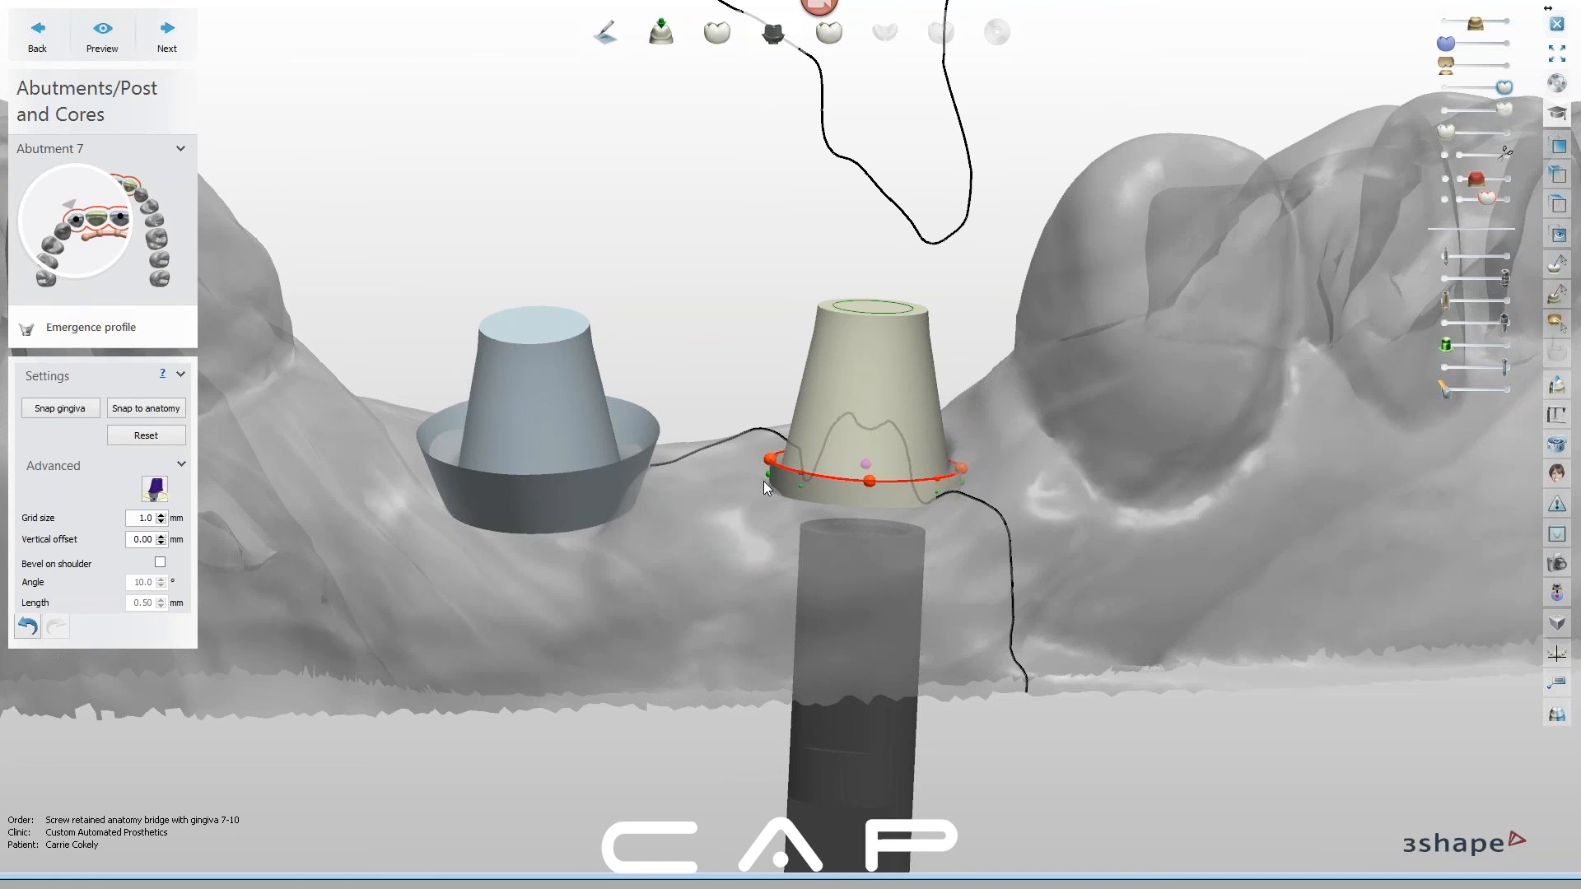
pyautogui.moveTo(789, 487); pyautogui.dragTo(846, 492, button='right')
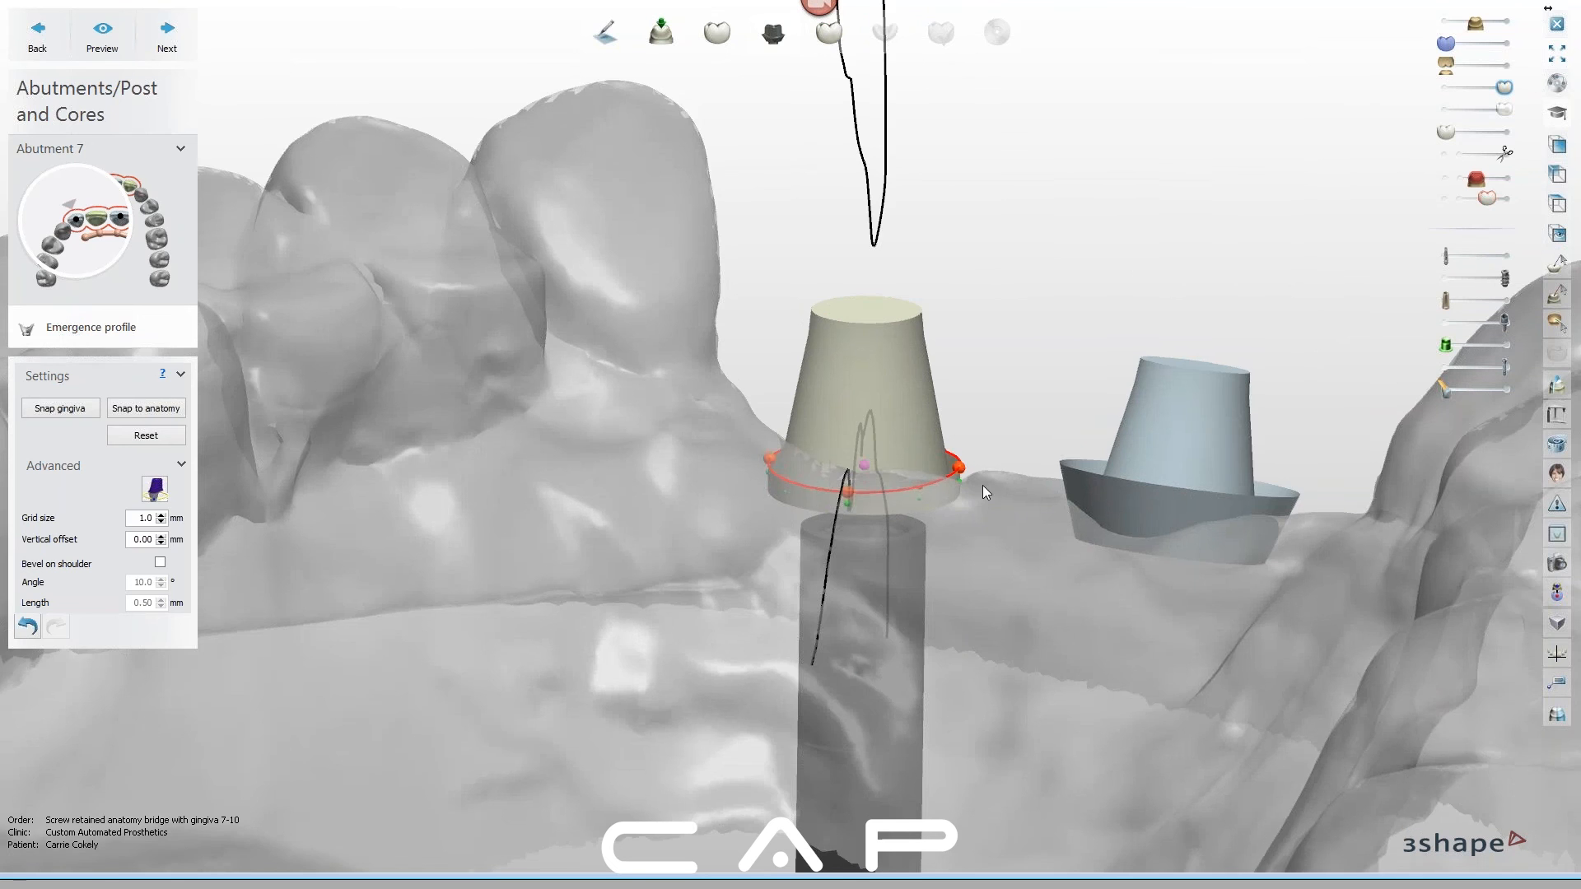
pyautogui.moveTo(984, 492); pyautogui.dragTo(961, 467, button='right')
pyautogui.moveTo(793, 515); pyautogui.dragTo(960, 460, button='right')
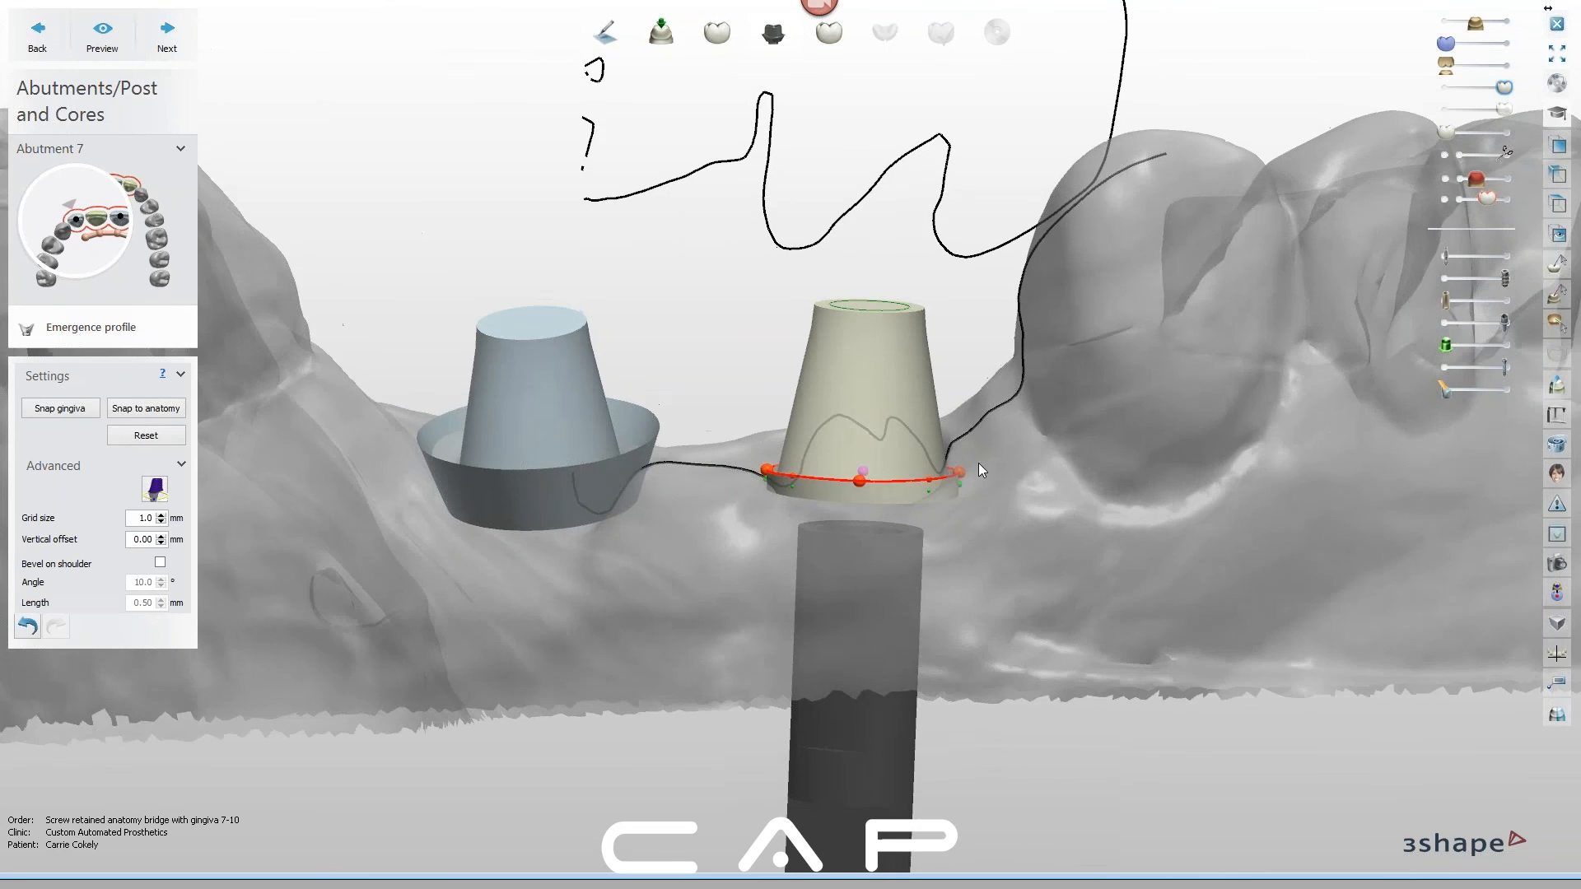
pyautogui.scroll(-3, 943, 508)
pyautogui.moveTo(942, 505); pyautogui.dragTo(907, 533, button='right')
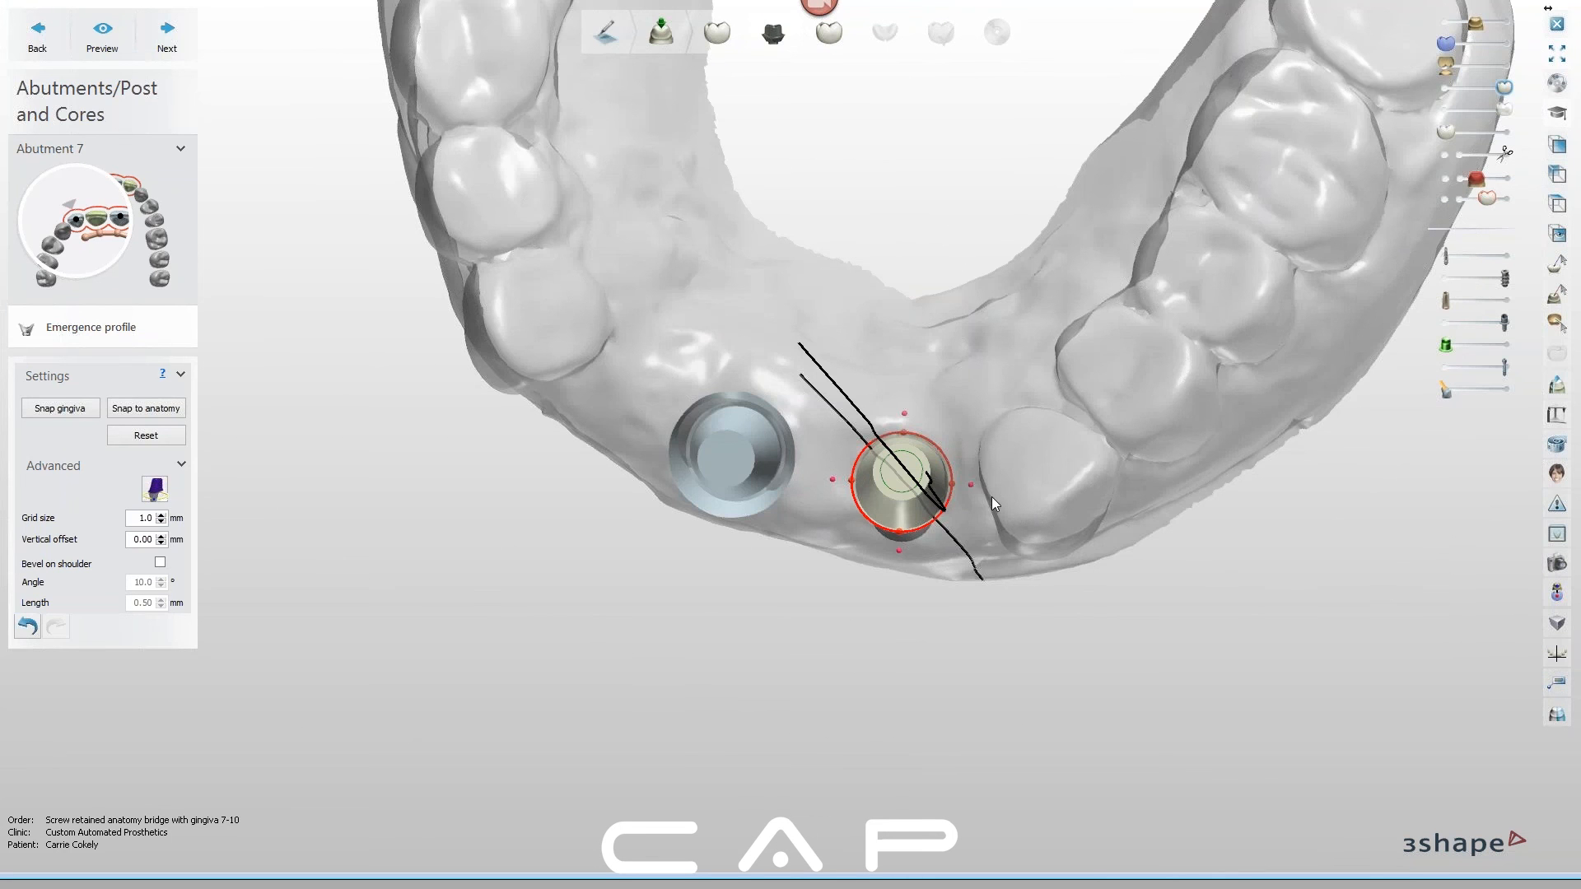
pyautogui.moveTo(1058, 461); pyautogui.dragTo(1061, 448, button='right')
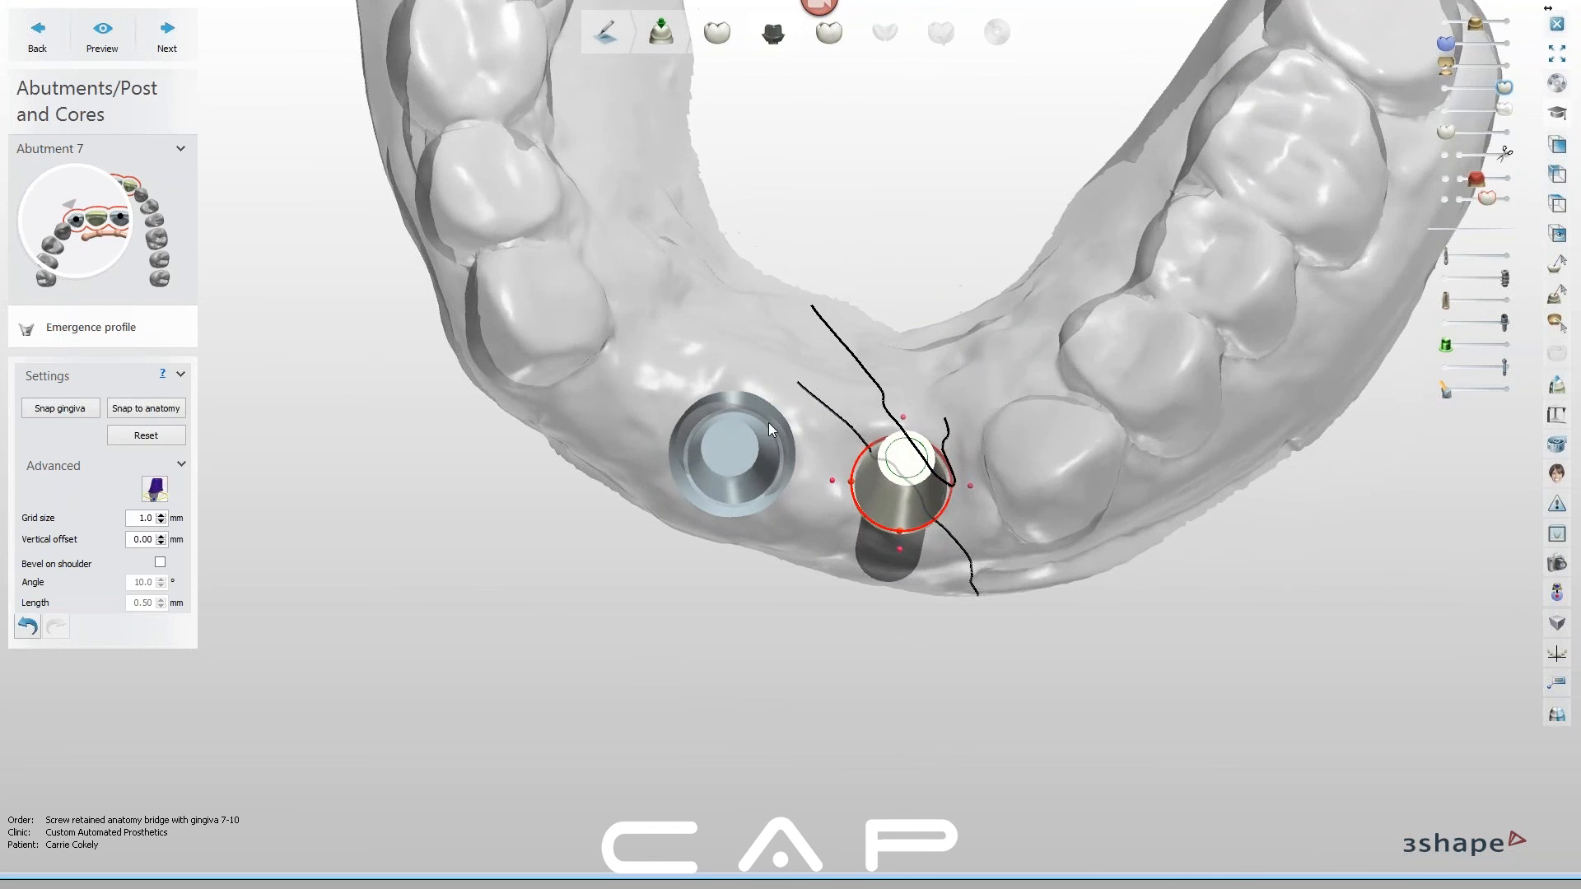
# Shrink the whole margin line of abutment 9 into a narrow collar around its post
pyautogui.click(743, 451)
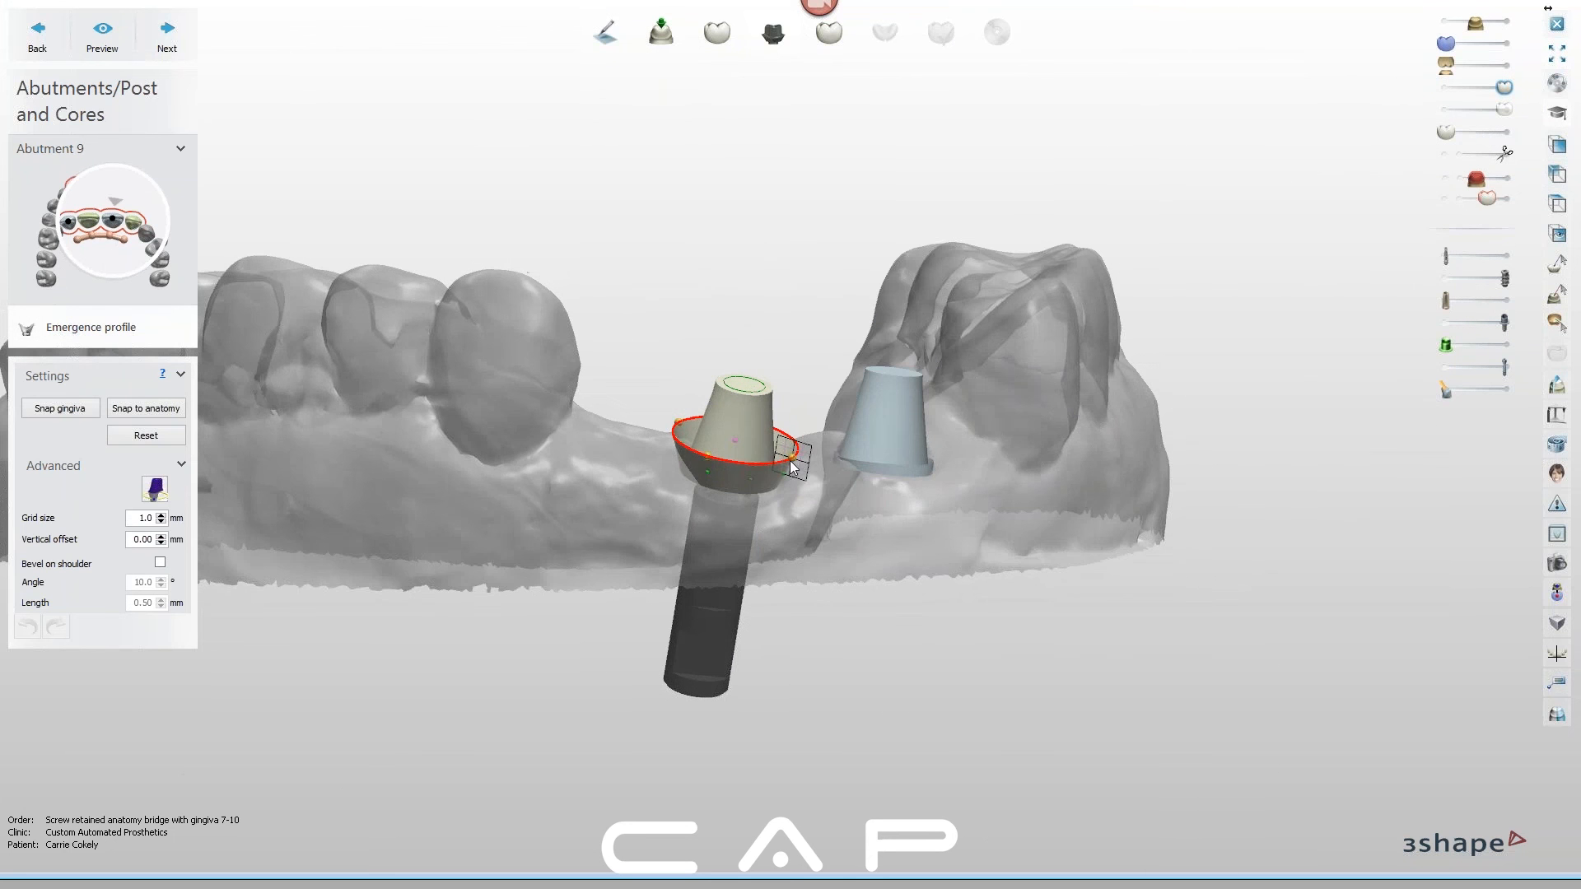
pyautogui.moveTo(789, 461); pyautogui.dragTo(778, 467)
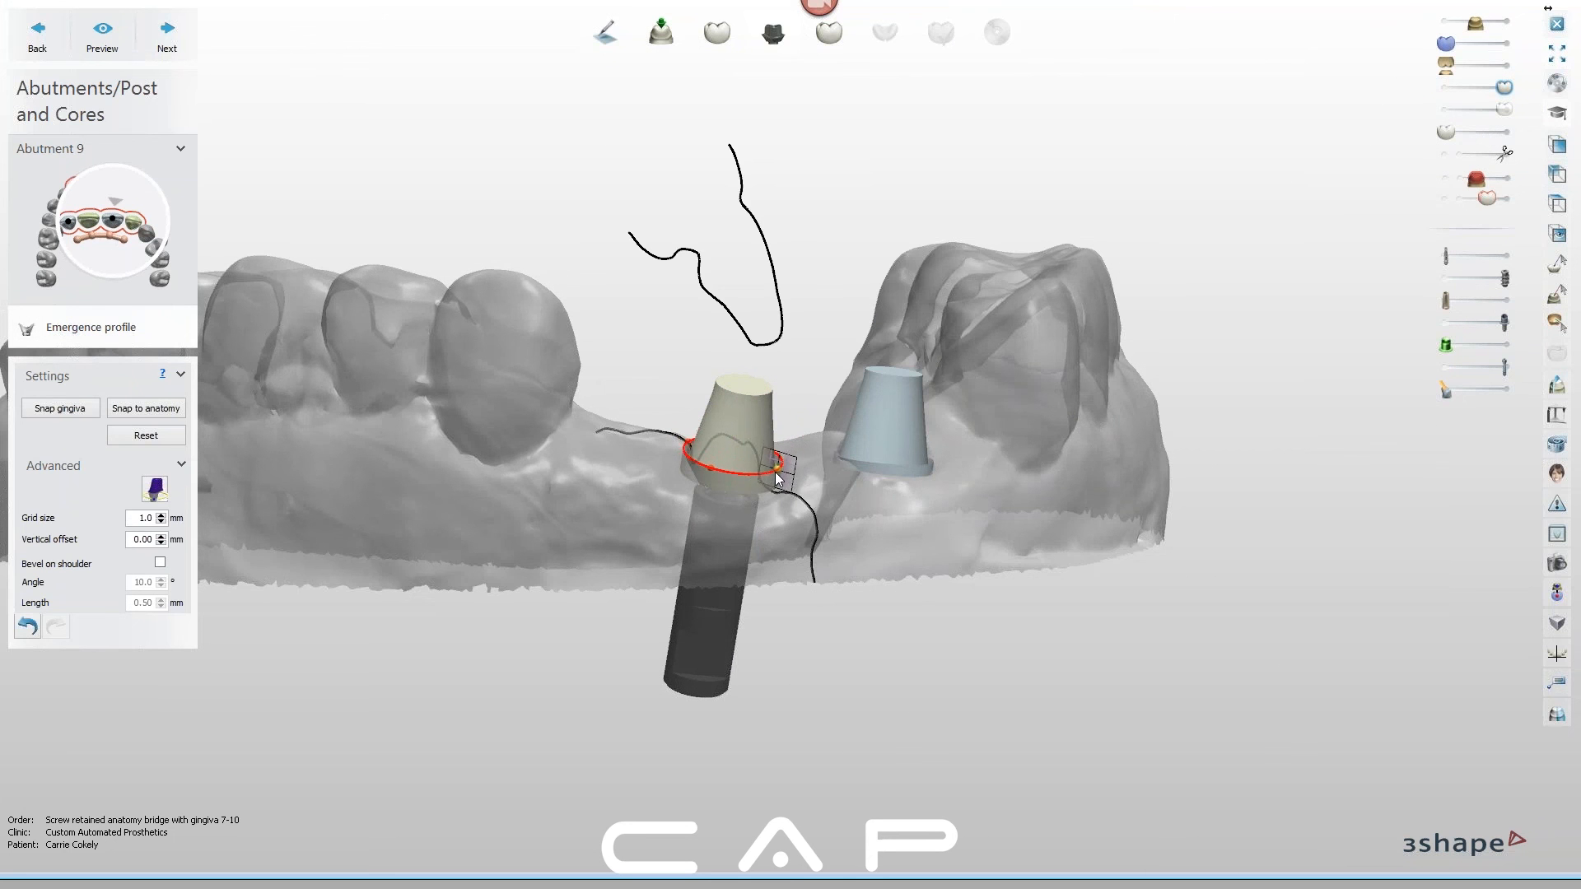
pyautogui.moveTo(813, 513); pyautogui.dragTo(735, 455, button='right')
pyautogui.scroll(5, 815, 498)
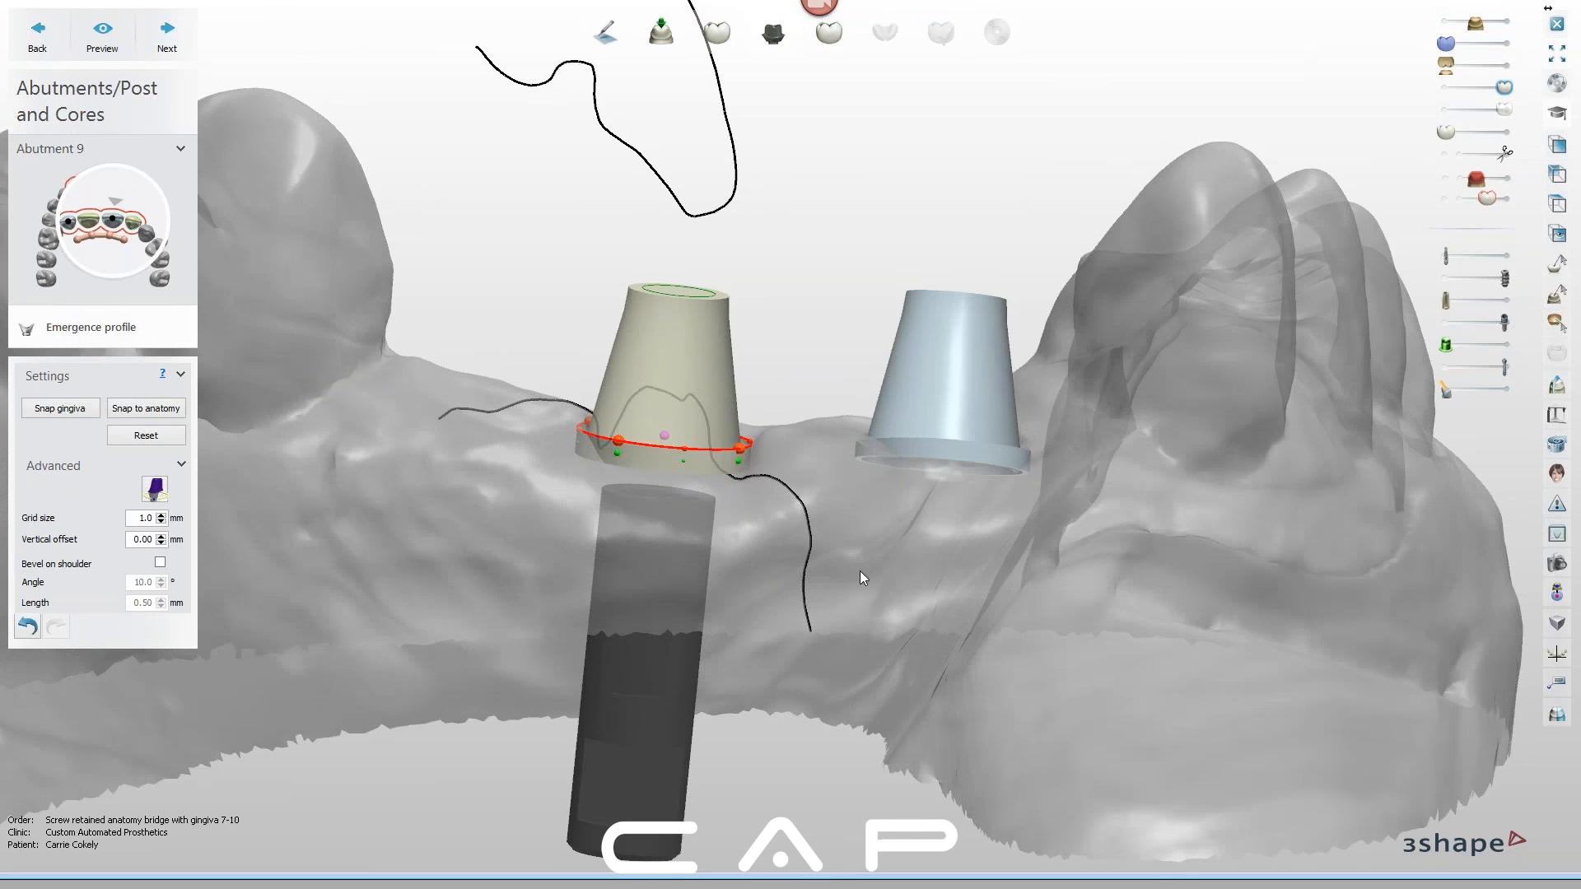
# Refine abutment 9's collar by moving its margin points on the side facing abutment 7
pyautogui.scroll(3, 871, 536)
pyautogui.moveTo(872, 536); pyautogui.dragTo(683, 412, button='right')
pyautogui.moveTo(683, 412); pyautogui.dragTo(667, 407)
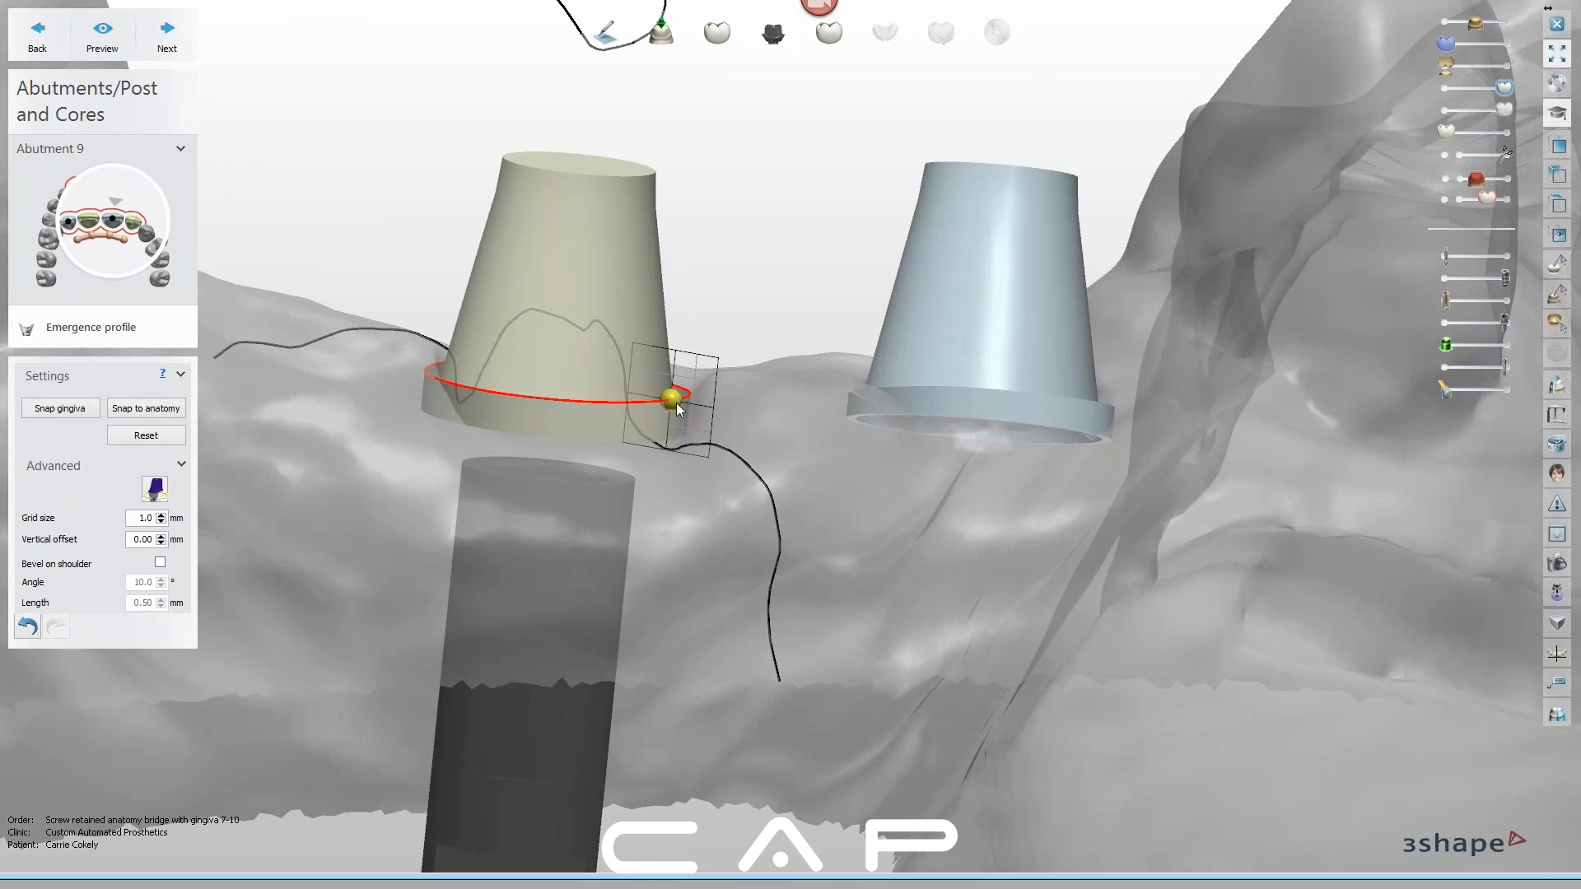
pyautogui.moveTo(738, 421); pyautogui.dragTo(690, 427, button='right')
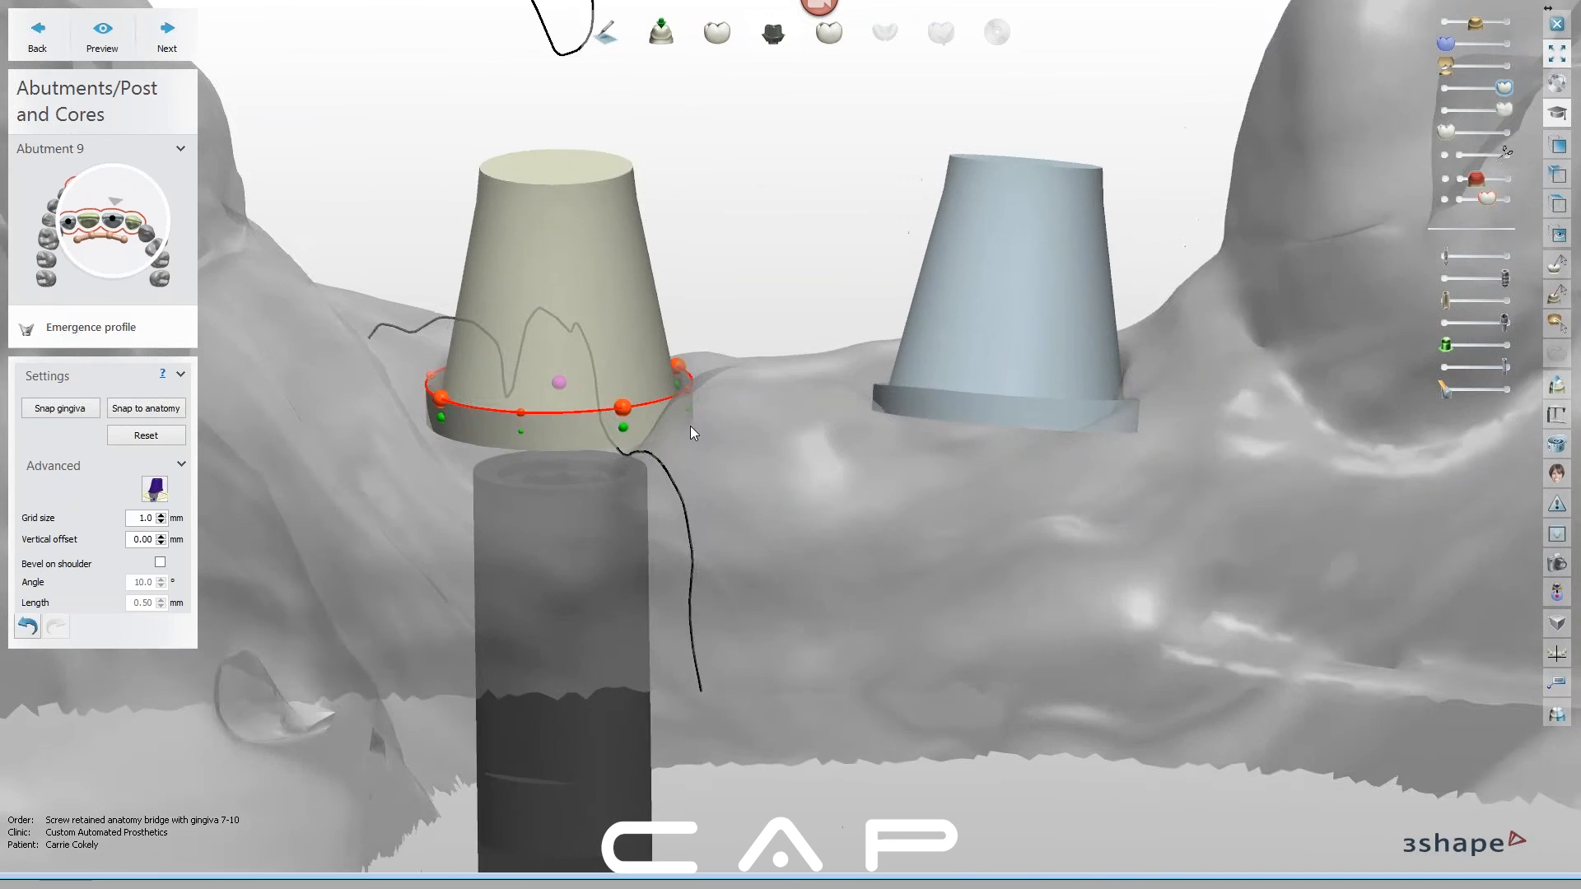
pyautogui.moveTo(683, 373); pyautogui.dragTo(681, 369)
# Check both abutment collars from the occlusal and facial sides and continue to the anatomy design stage
pyautogui.scroll(-2, 730, 458)
pyautogui.moveTo(729, 457); pyautogui.dragTo(763, 537, button='right')
pyautogui.scroll(-3, 758, 476)
pyautogui.moveTo(865, 517)
pyautogui.mouseDown(button='right')
pyautogui.moveTo(870, 551)
pyautogui.moveTo(862, 529)
pyautogui.mouseUp(button='right')
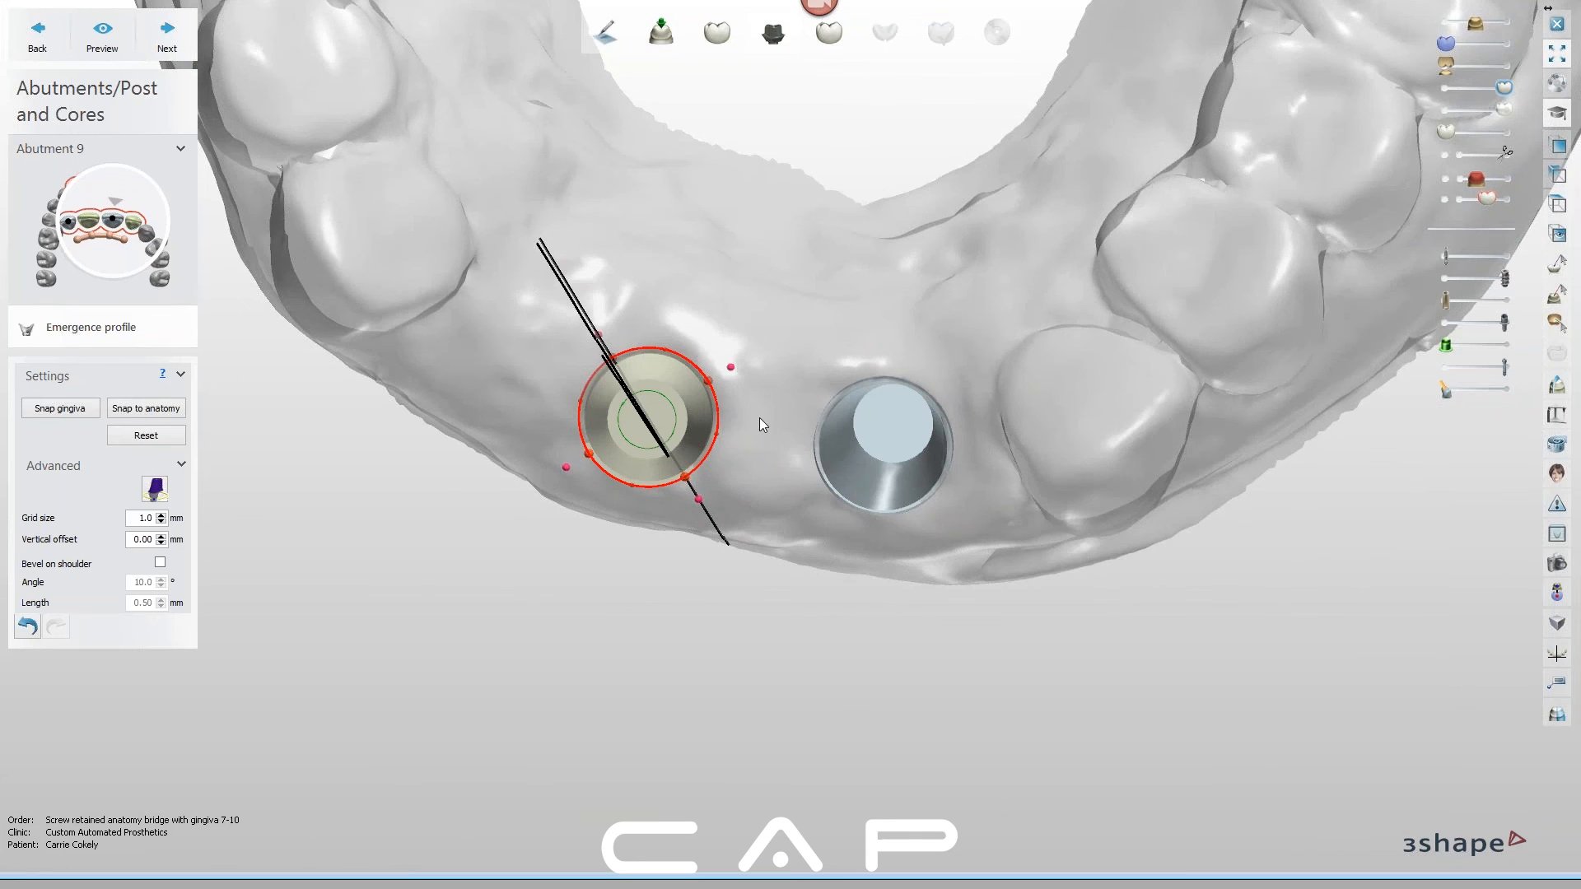
pyautogui.moveTo(808, 483); pyautogui.dragTo(704, 444, button='right')
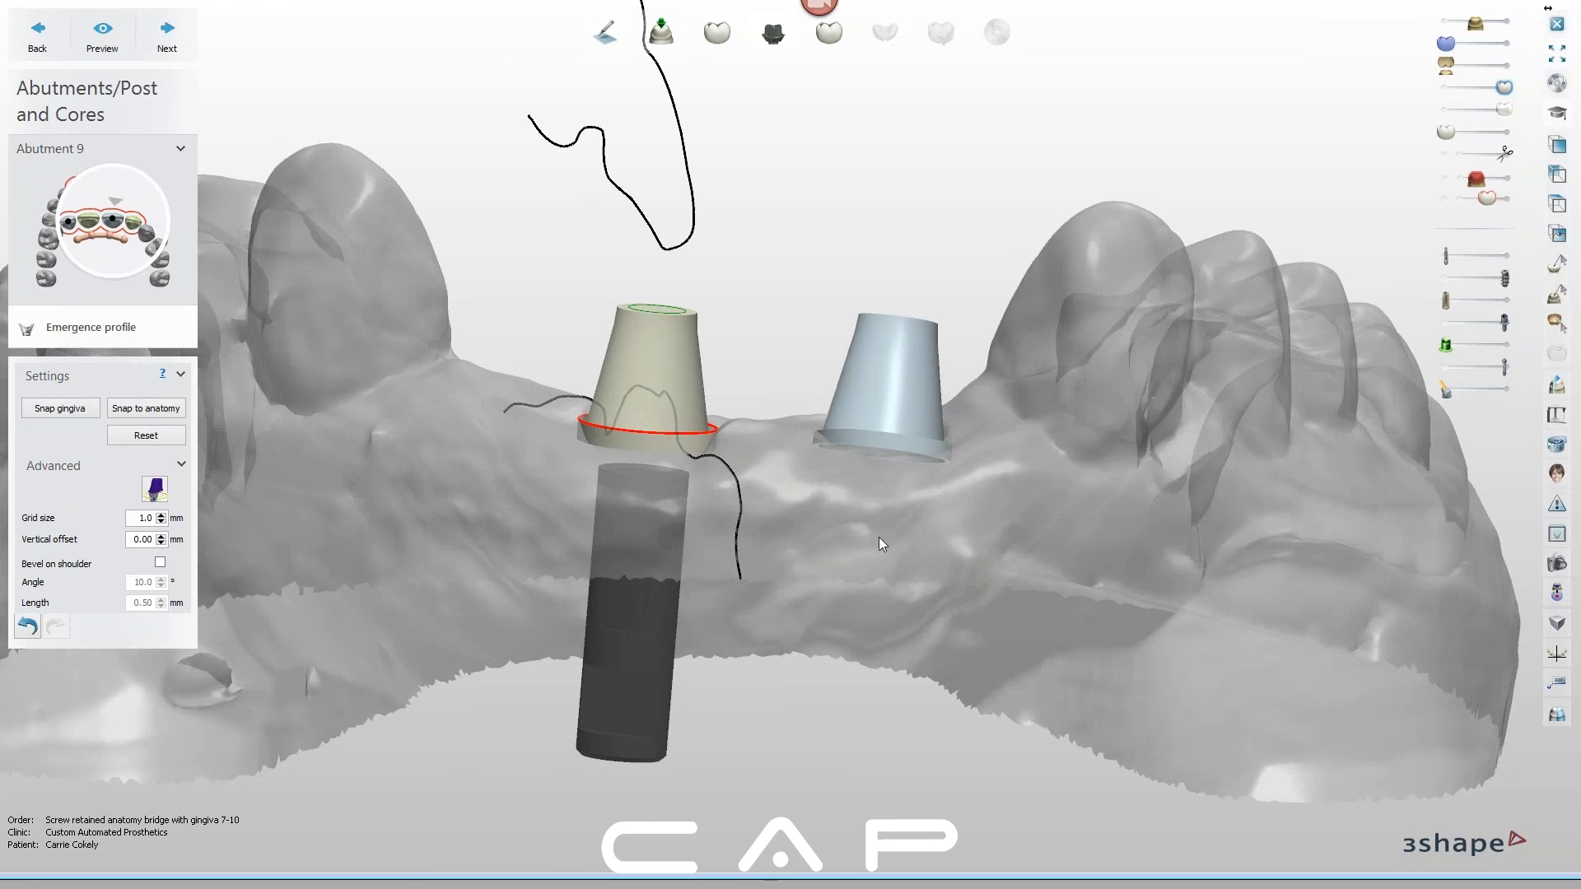
pyautogui.moveTo(868, 481); pyautogui.dragTo(520, 462, button='right')
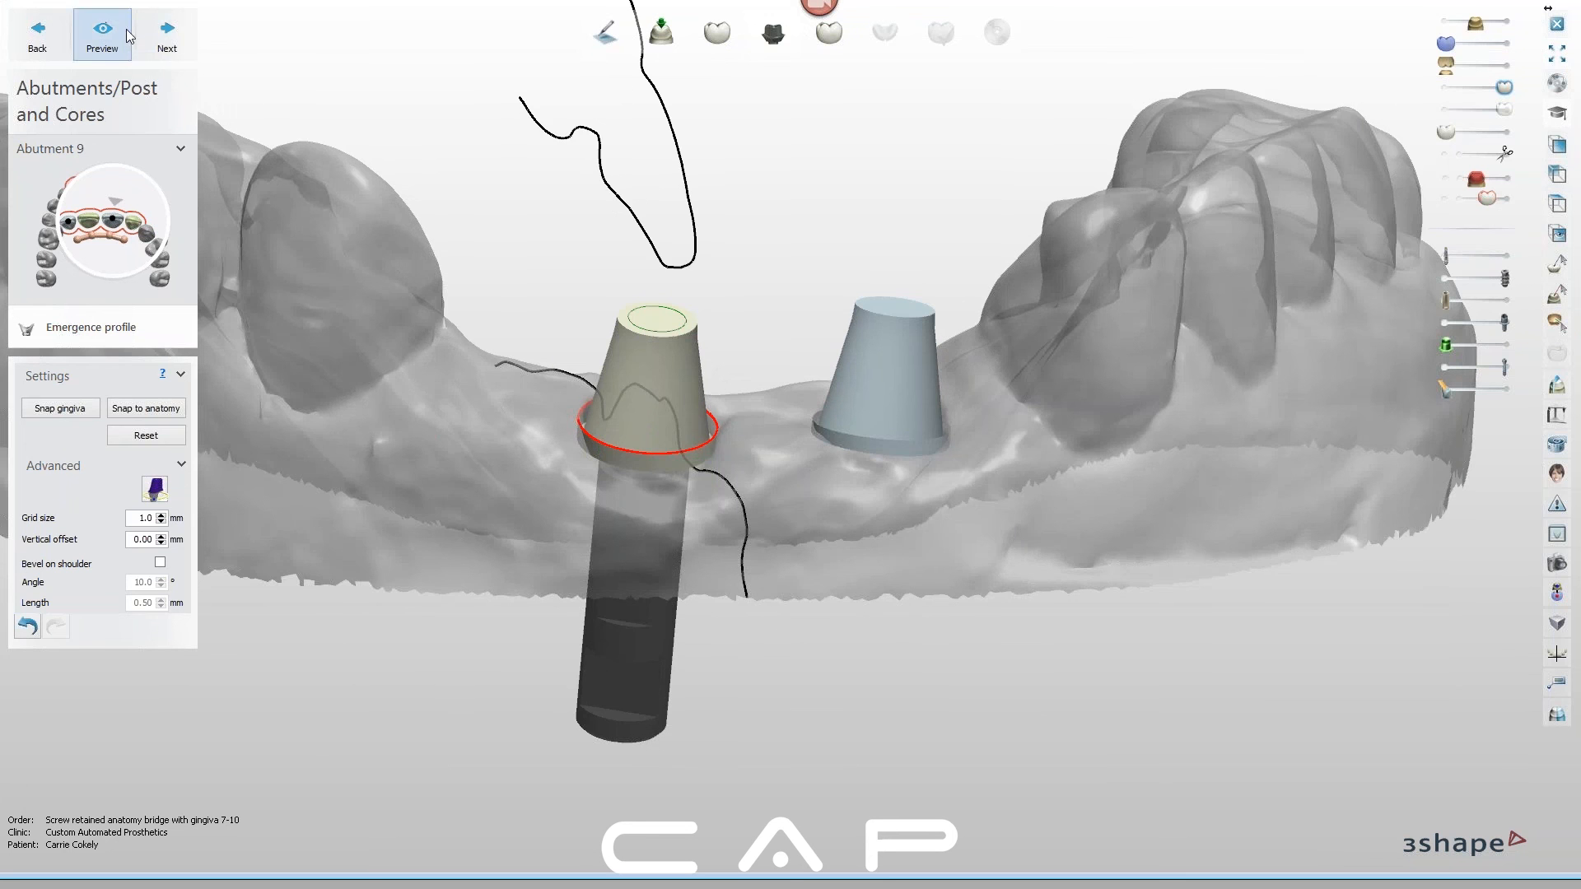
pyautogui.click(166, 33)
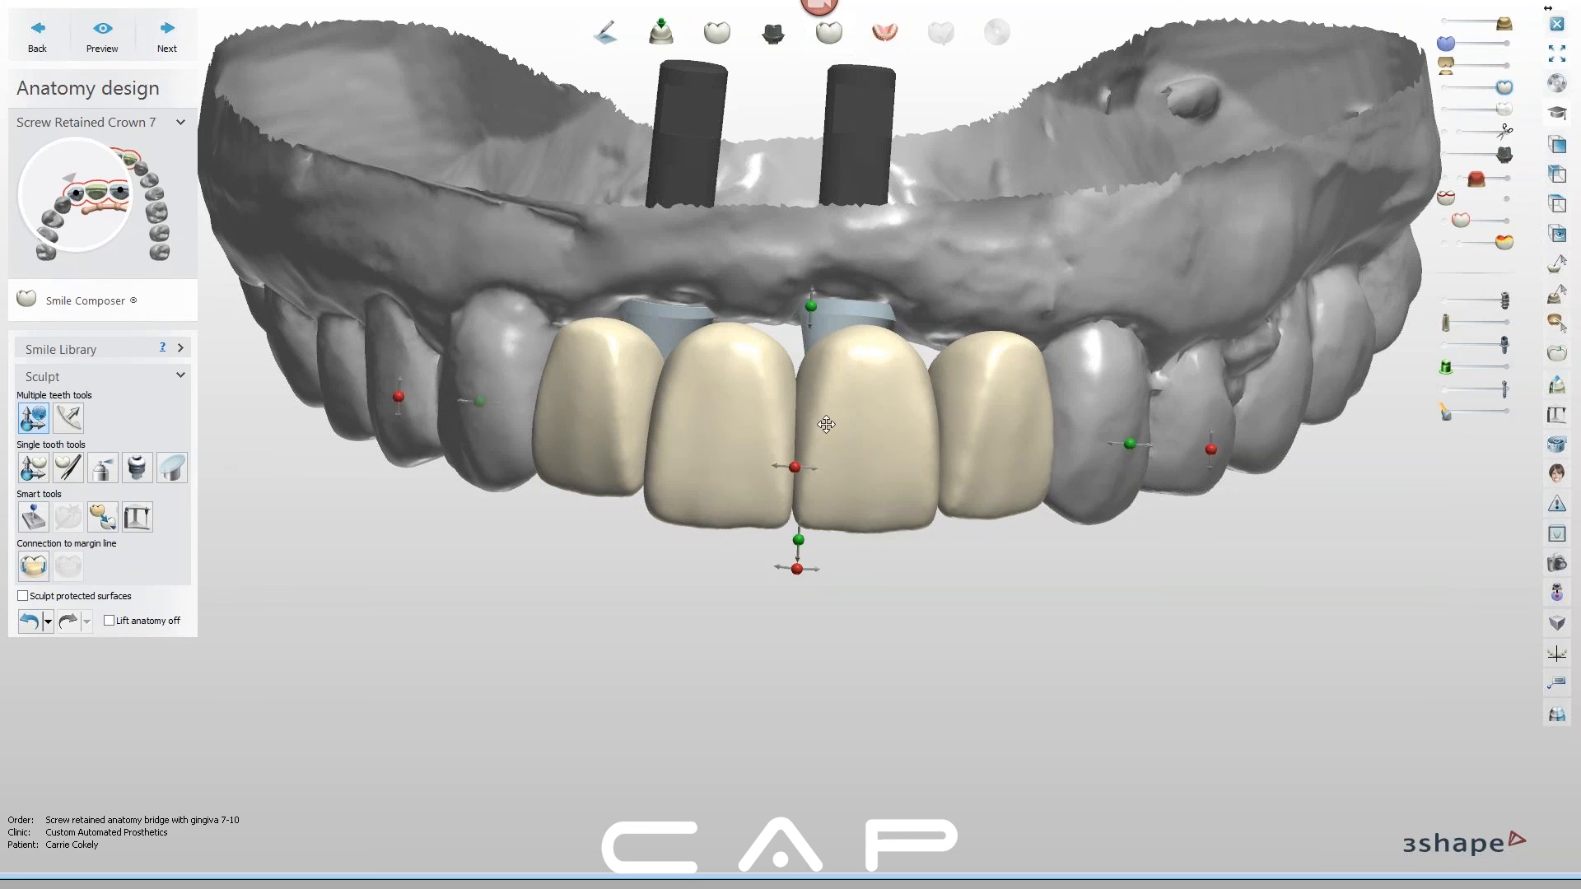
# Connect screw-retained crown 7 to its abutment's margin line
pyautogui.moveTo(842, 661); pyautogui.dragTo(783, 494, button='right')
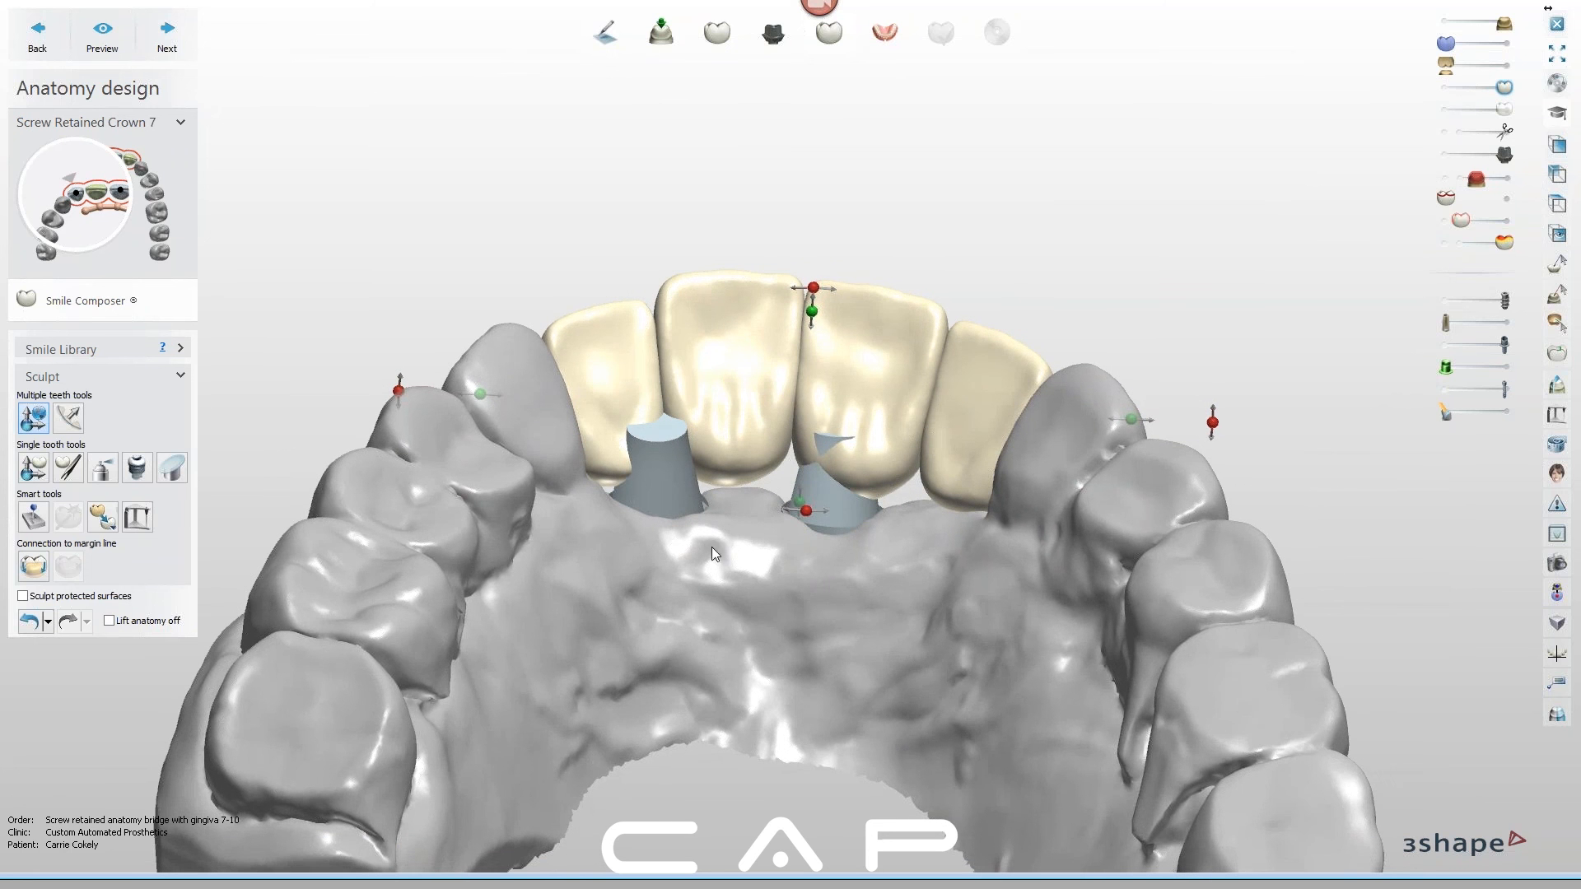
pyautogui.moveTo(750, 528); pyautogui.dragTo(761, 522, button='right')
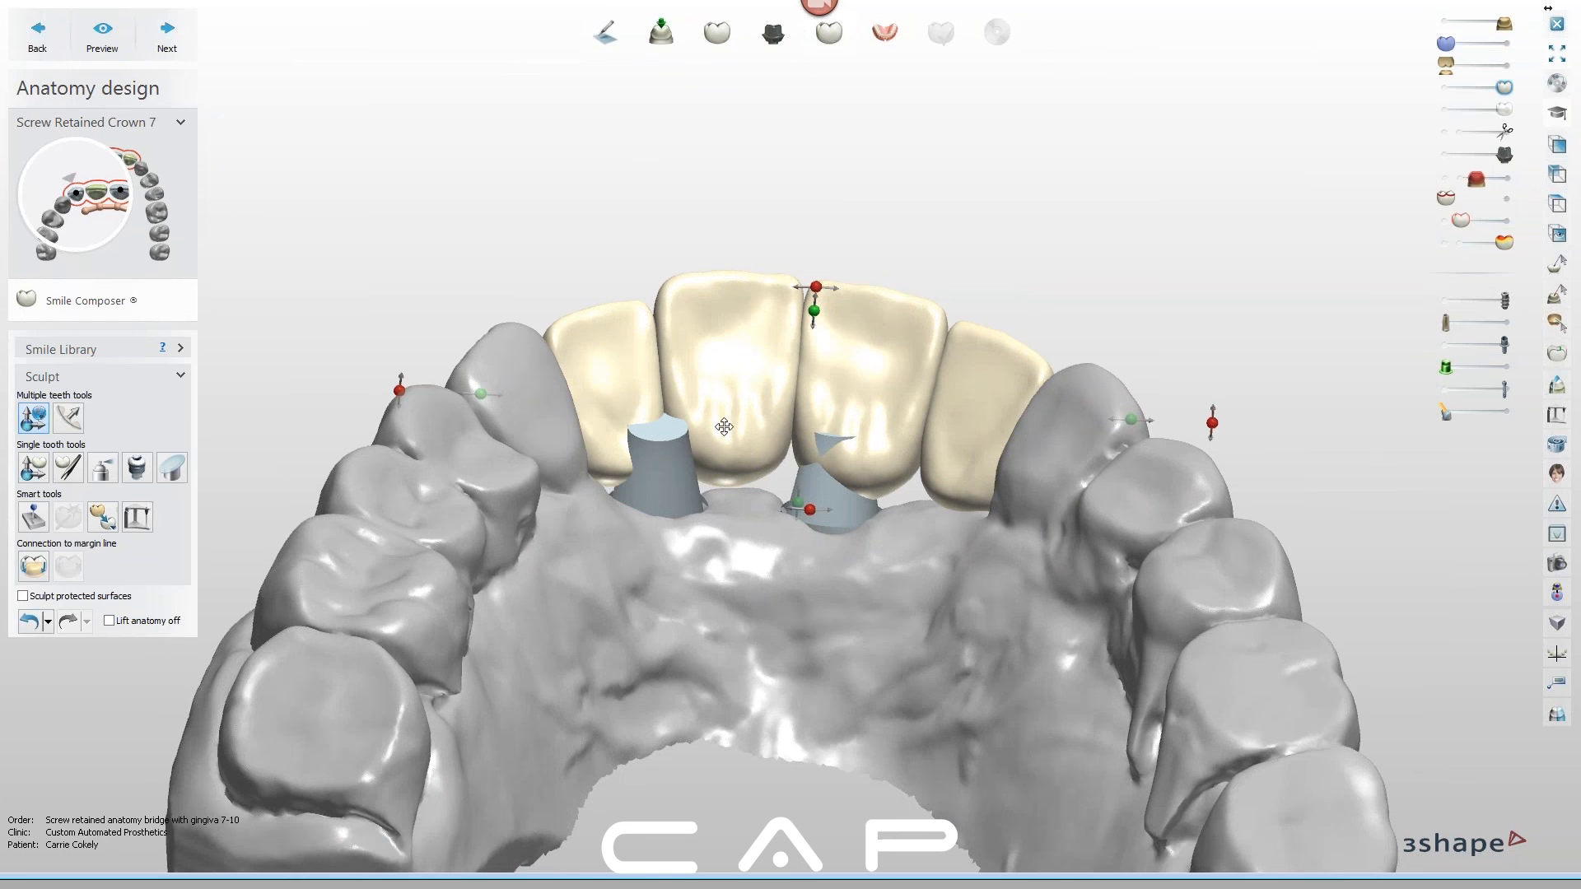
pyautogui.moveTo(806, 483); pyautogui.dragTo(799, 515, button='right')
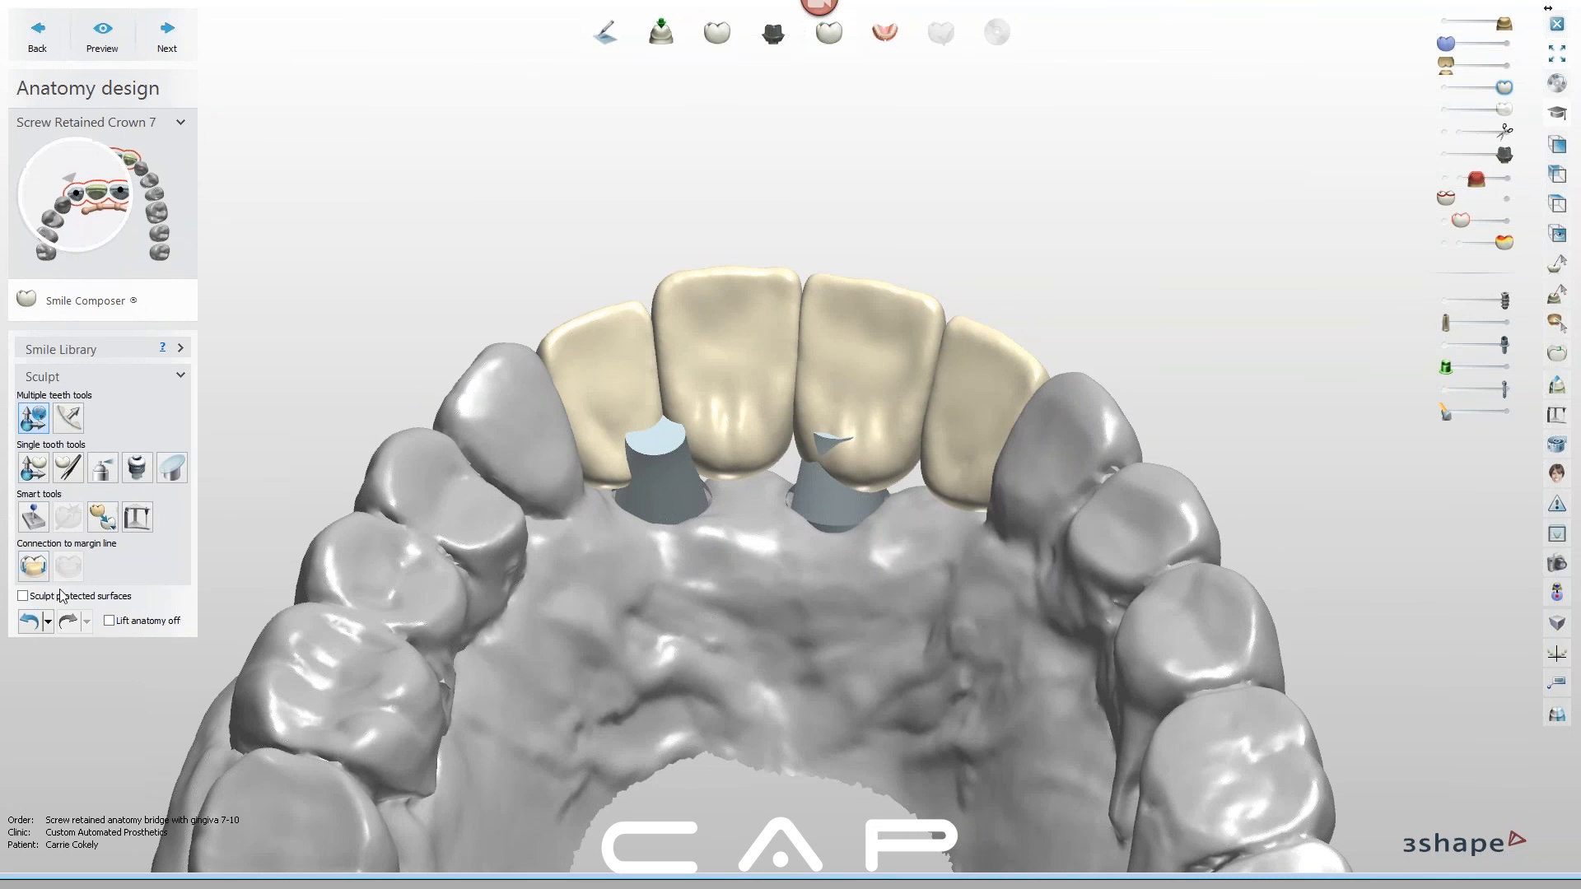
pyautogui.click(34, 573)
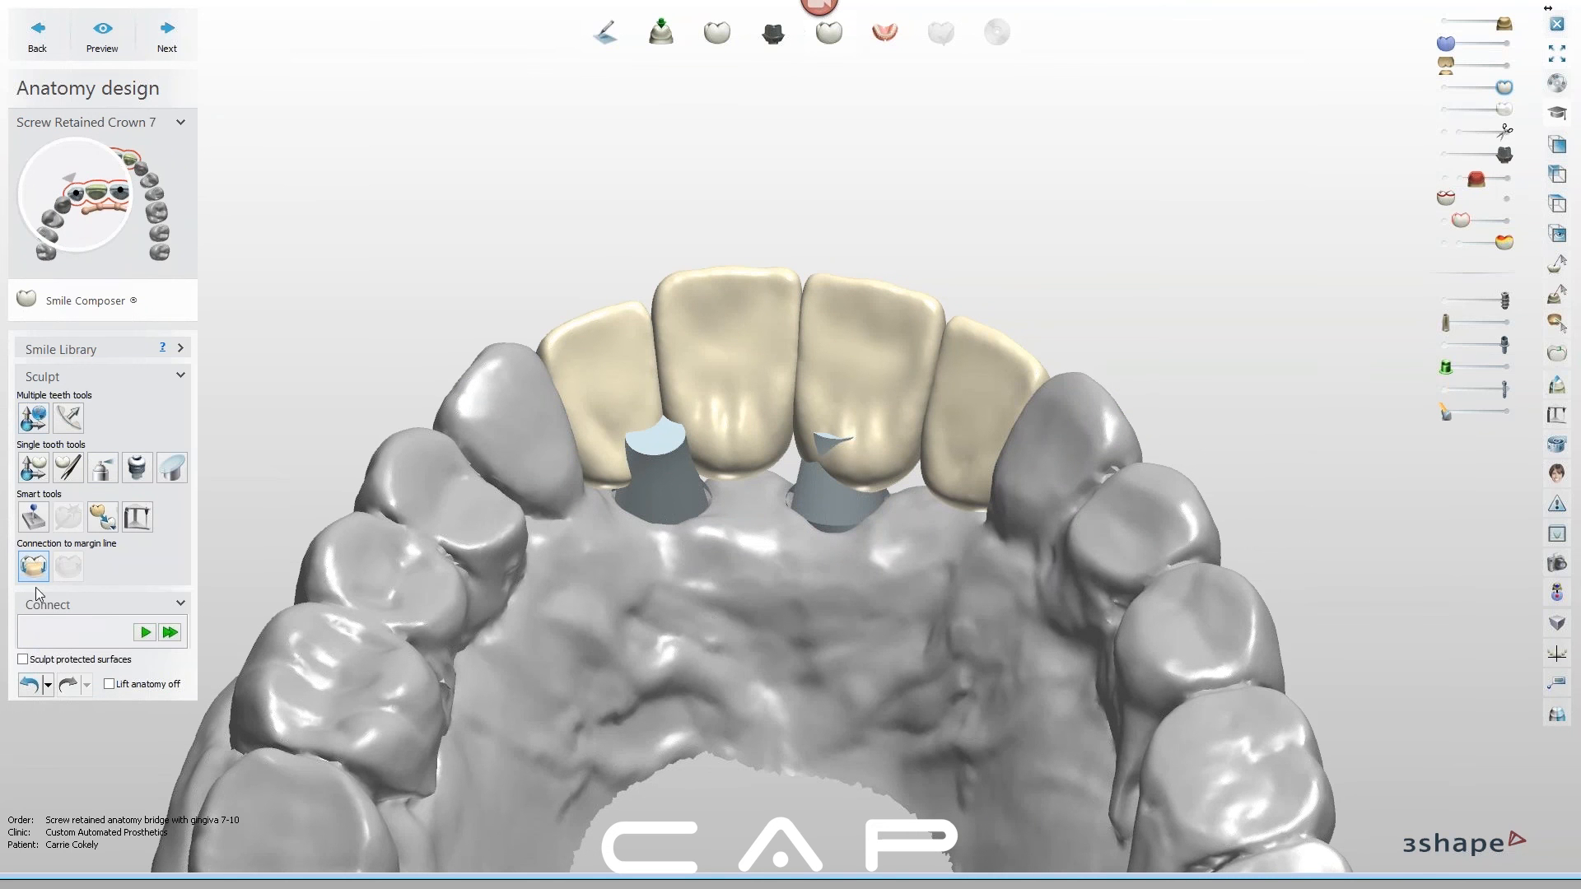
pyautogui.click(145, 632)
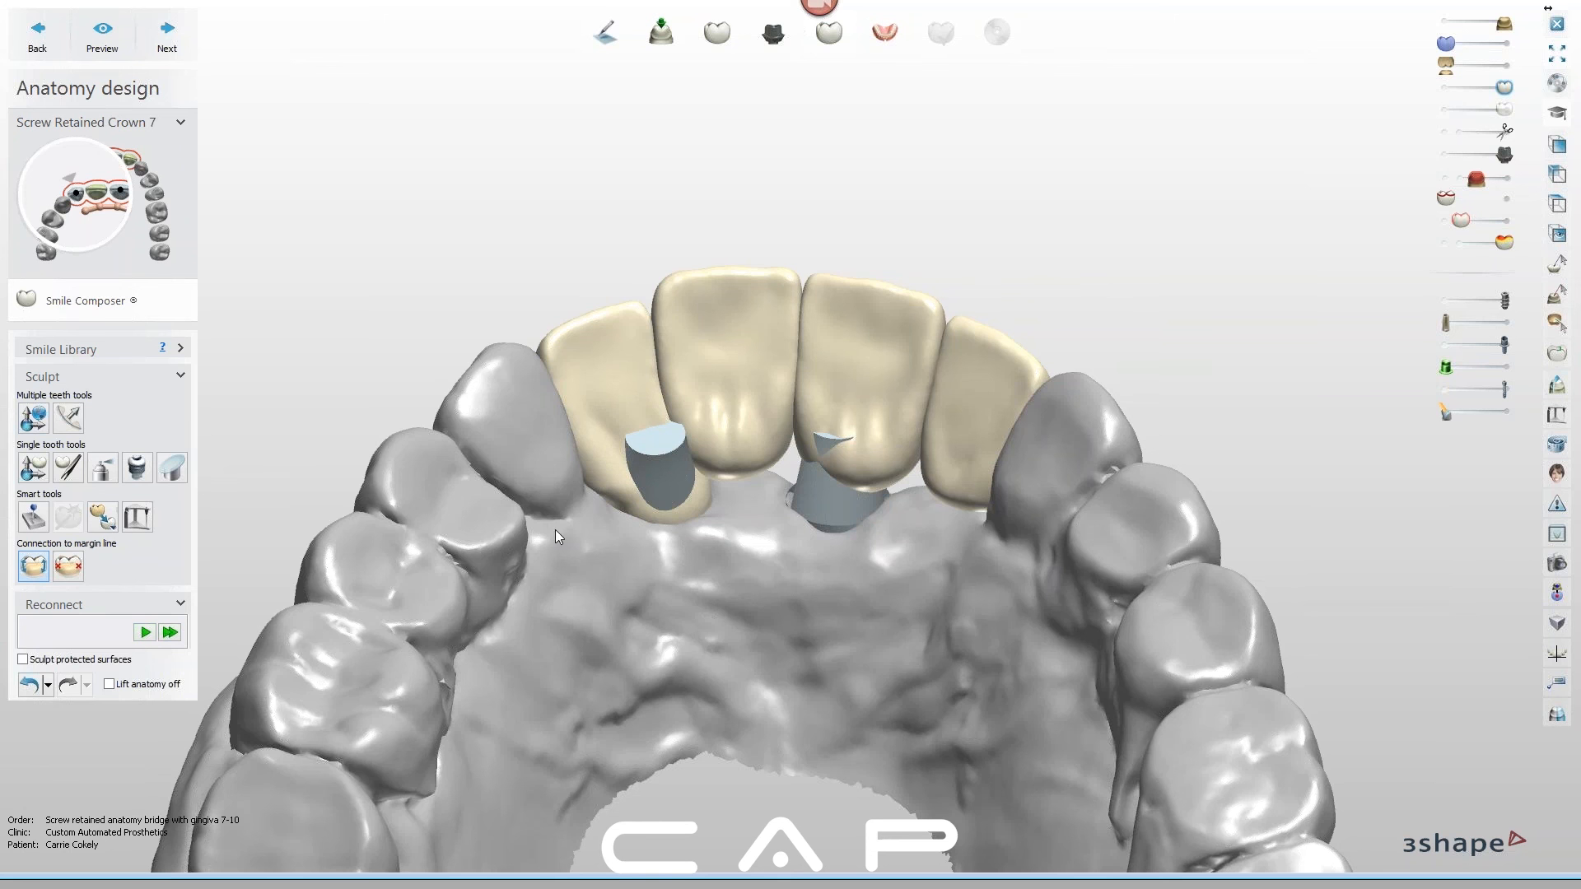
# Select crown 9 and make the jaw scan translucent to inspect how the crowns meet the abutments
pyautogui.moveTo(749, 501); pyautogui.dragTo(872, 461, button='right')
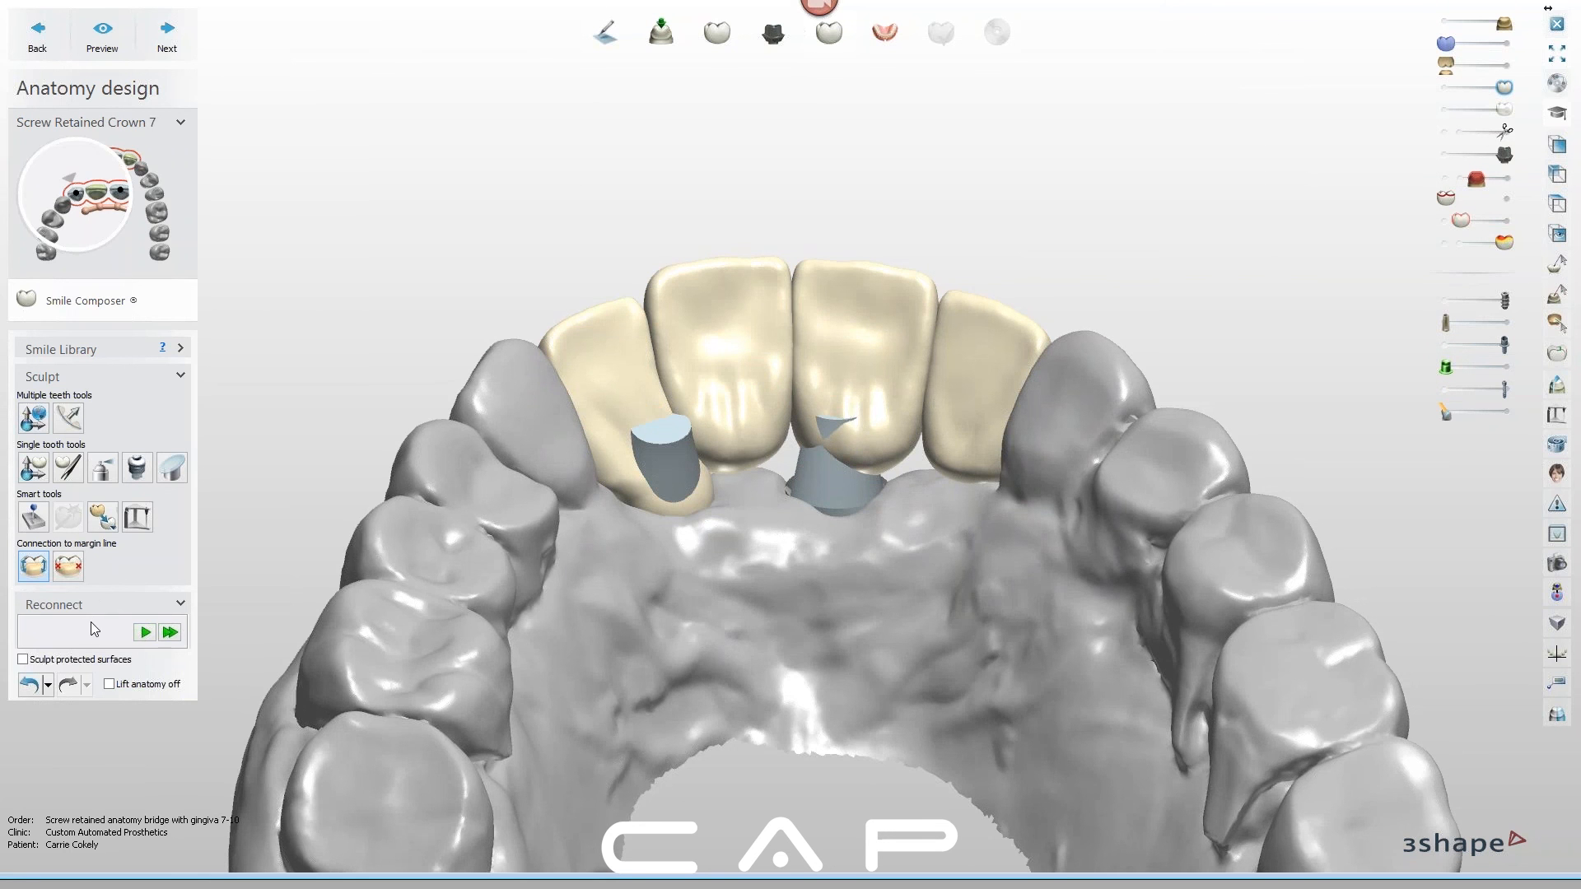
pyautogui.click(880, 362)
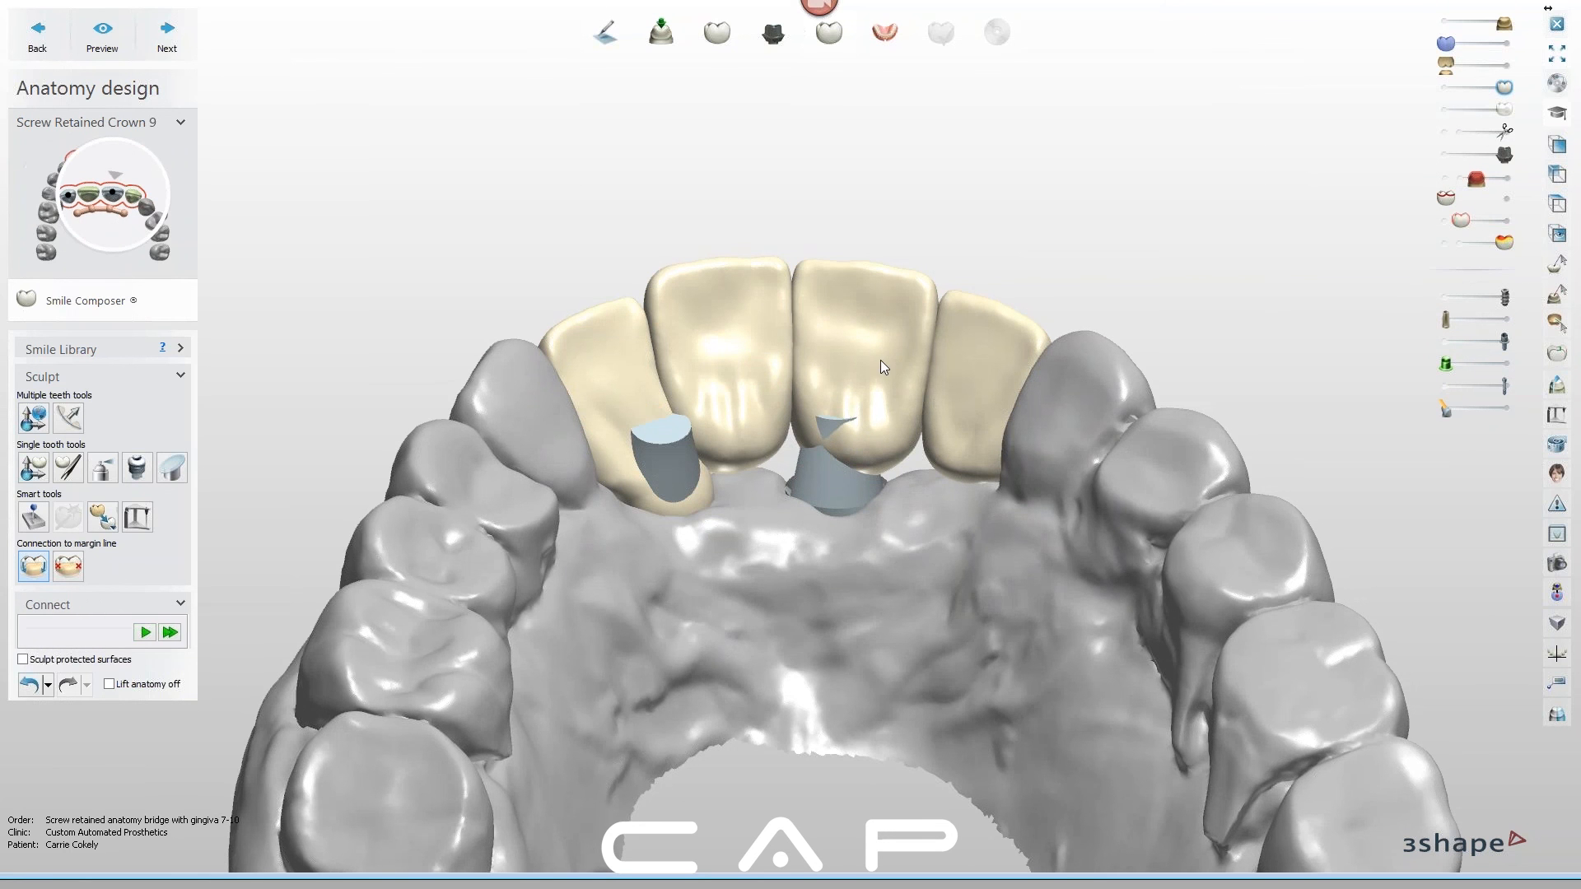
pyautogui.click(1474, 29)
pyautogui.moveTo(852, 535); pyautogui.dragTo(676, 452, button='right')
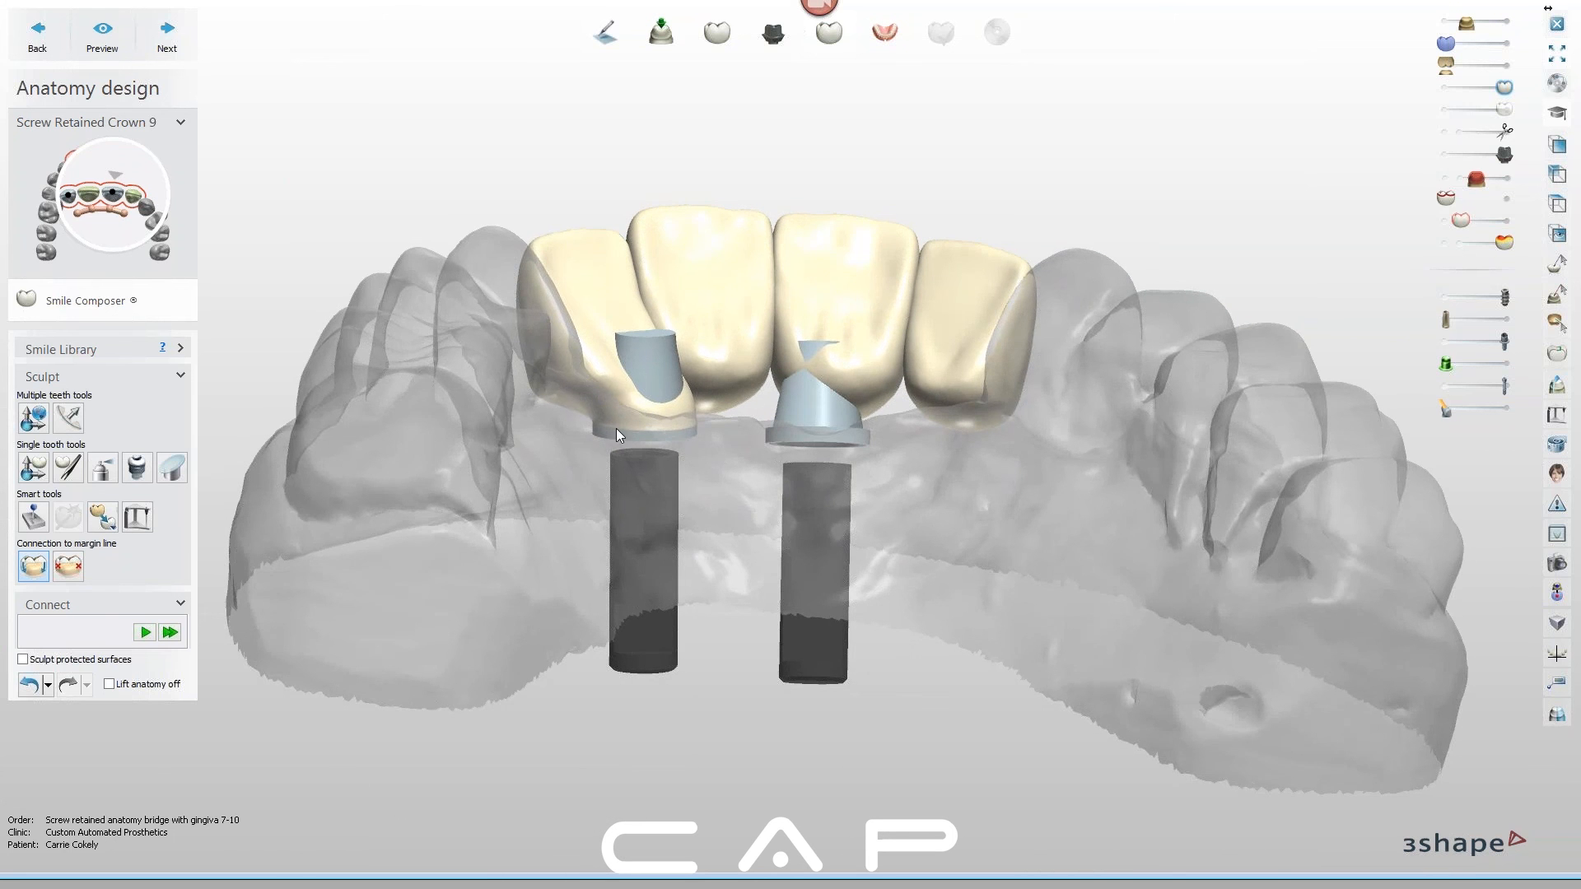
pyautogui.moveTo(847, 403); pyautogui.dragTo(847, 457, button='right')
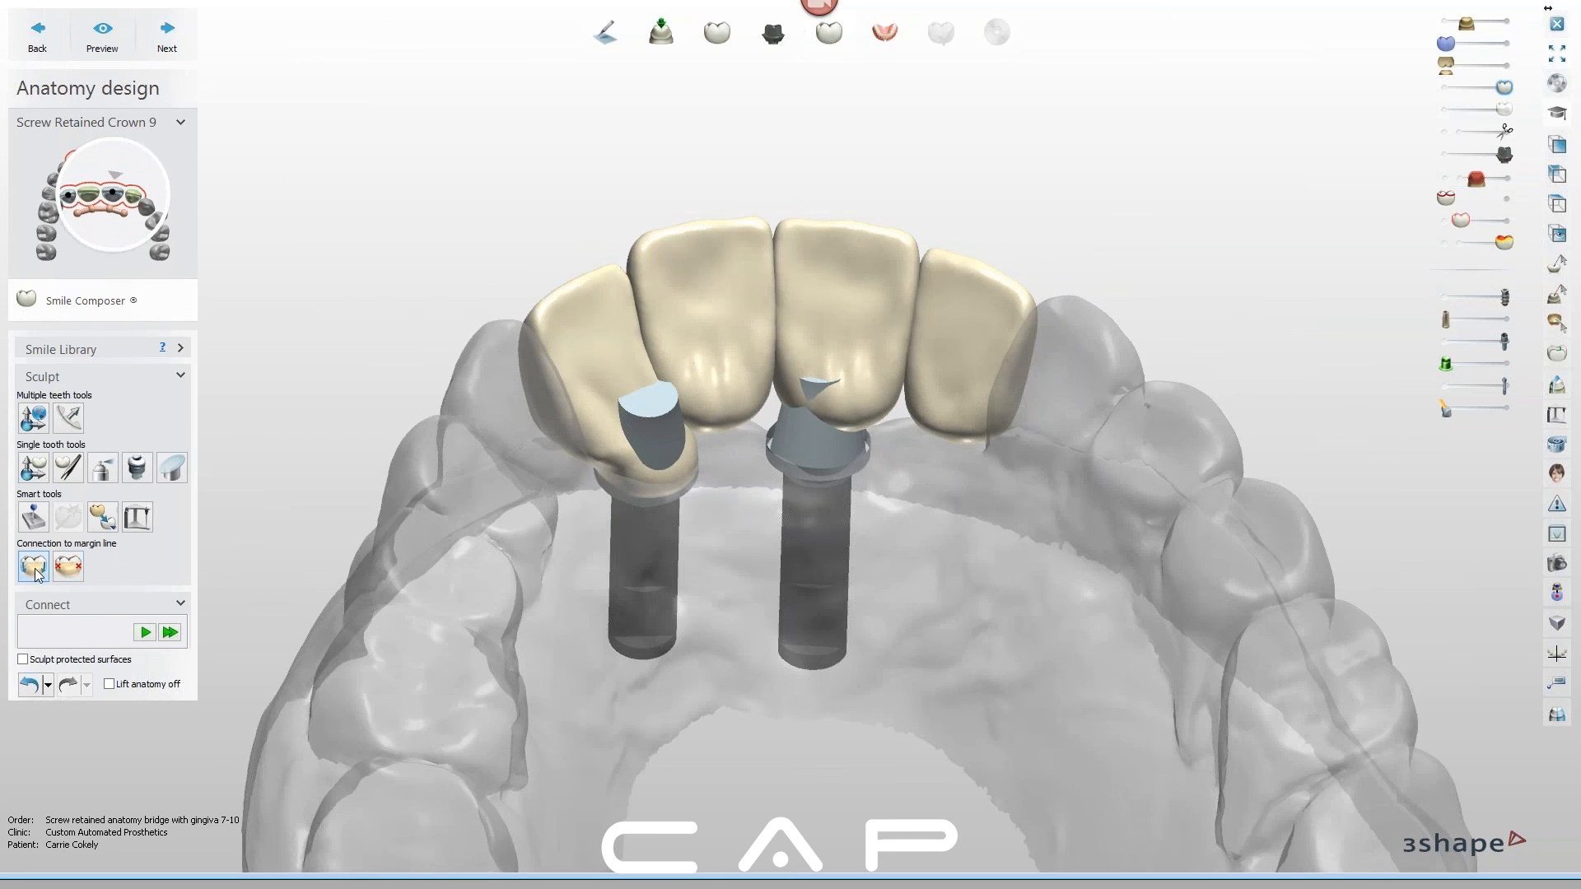
# Connect screw-retained crown 9 to its abutment's margin line and check the connection of both crowns from the lingual side
pyautogui.click(145, 633)
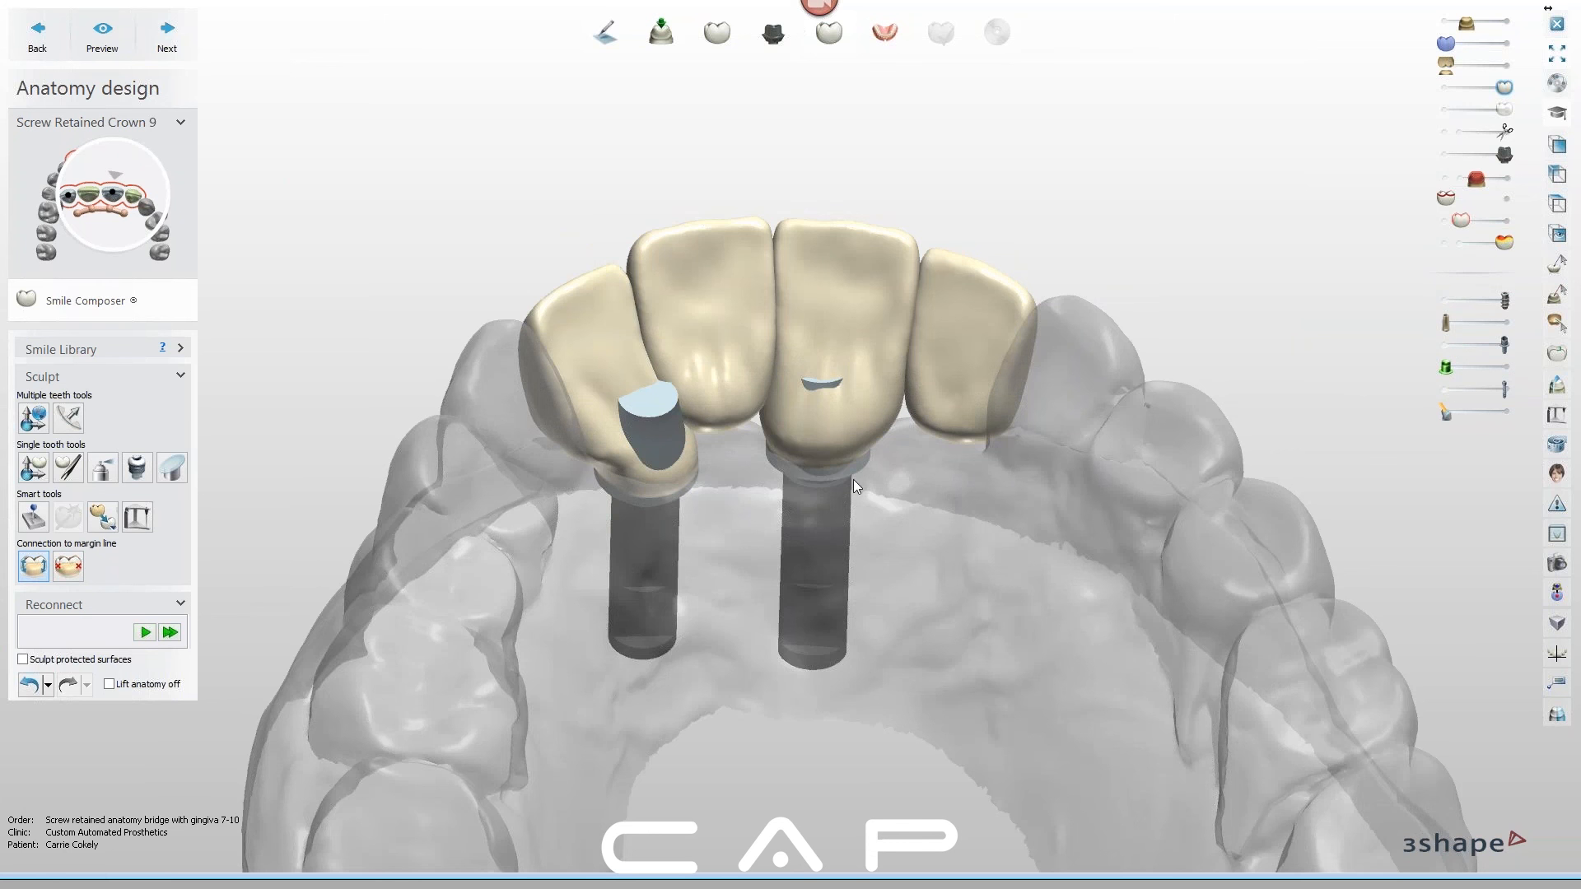
pyautogui.moveTo(861, 466)
pyautogui.mouseDown(button='right')
pyautogui.moveTo(869, 417)
pyautogui.moveTo(866, 446)
pyautogui.moveTo(906, 439)
pyautogui.moveTo(901, 458)
pyautogui.moveTo(874, 441)
pyautogui.mouseUp(button='right')
pyautogui.scroll(2, 866, 447)
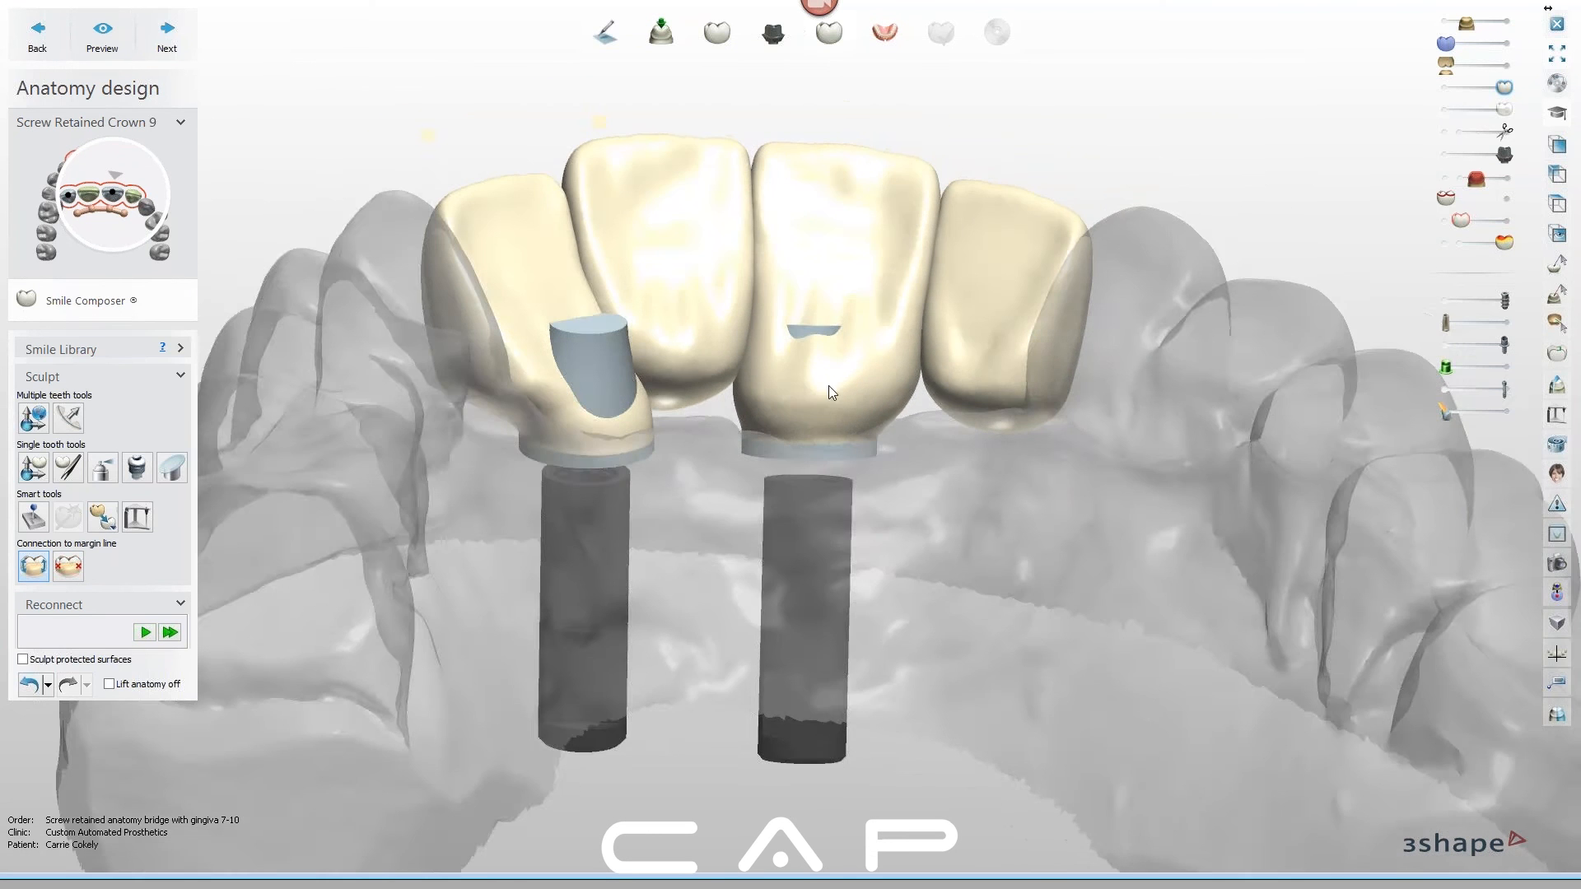
pyautogui.moveTo(828, 385); pyautogui.dragTo(827, 370, button='right')
pyautogui.scroll(1, 719, 374)
pyautogui.moveTo(720, 374); pyautogui.dragTo(584, 438, button='right')
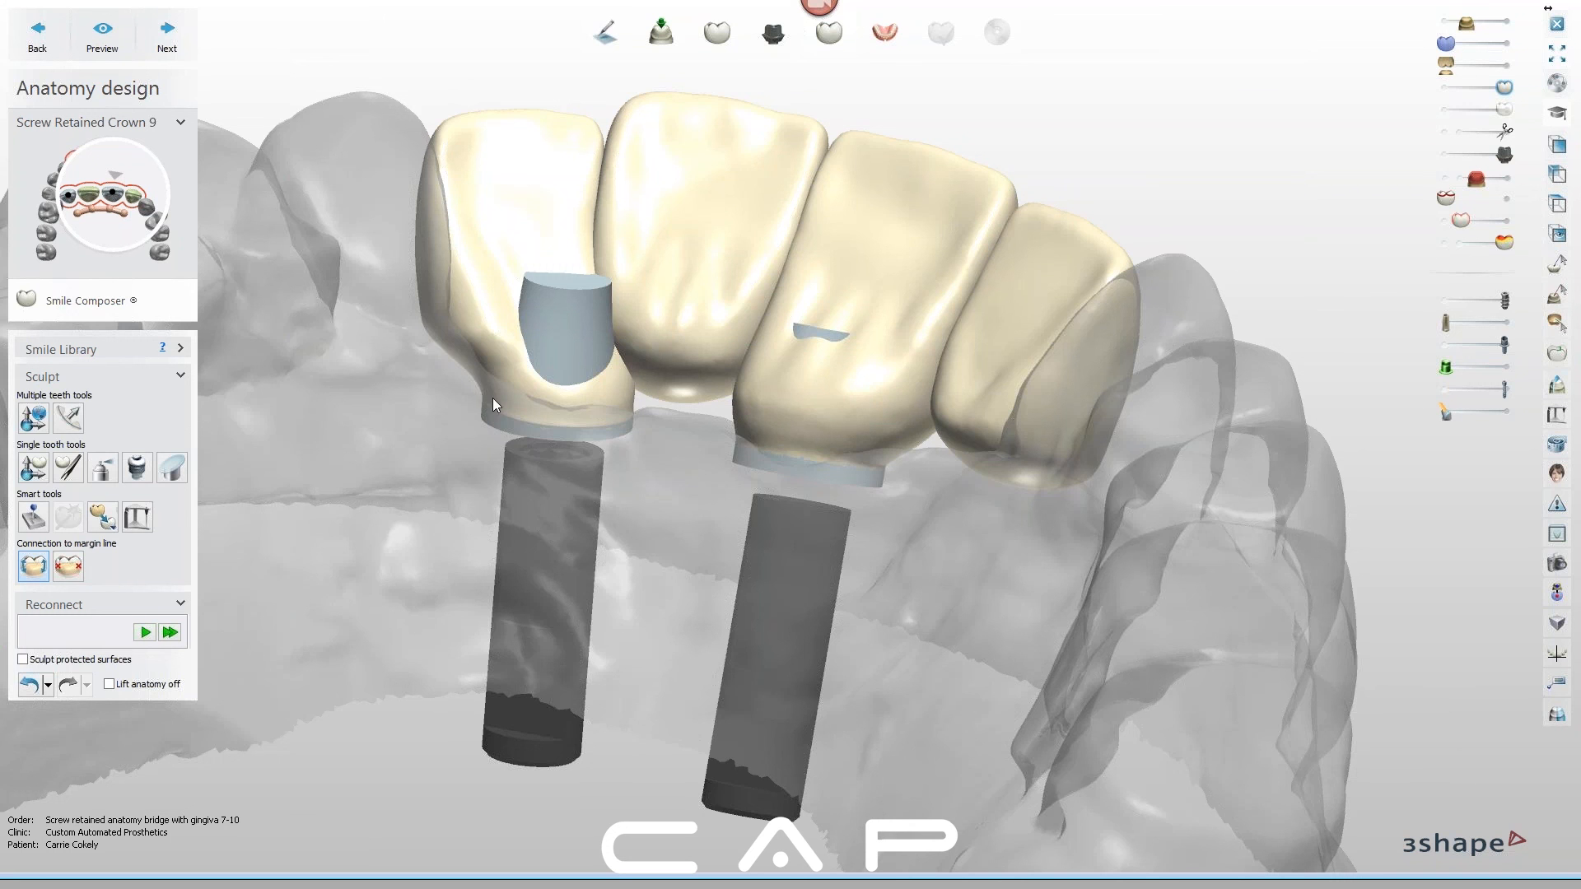
pyautogui.moveTo(620, 478)
pyautogui.mouseDown(button='right')
pyautogui.moveTo(604, 443)
pyautogui.moveTo(605, 509)
pyautogui.moveTo(604, 491)
pyautogui.mouseUp(button='right')
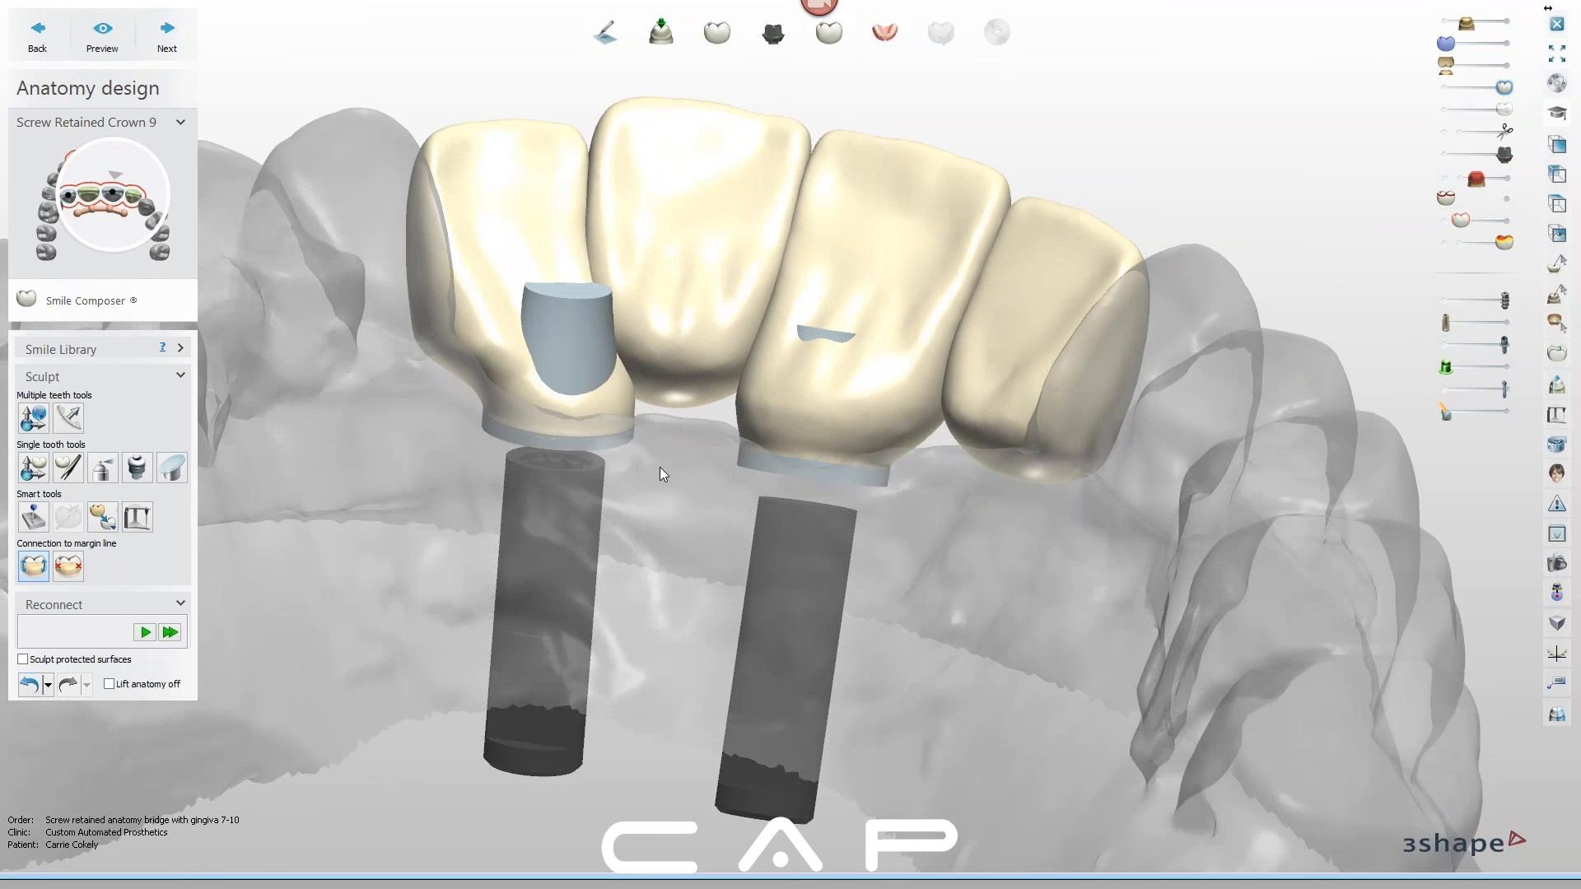
pyautogui.moveTo(750, 552); pyautogui.dragTo(725, 527, button='right')
# Display the minimum-thickness check at 0.00 mm and the contact outlines on the crowns, and inspect the bridge from several sides
pyautogui.click(1444, 221)
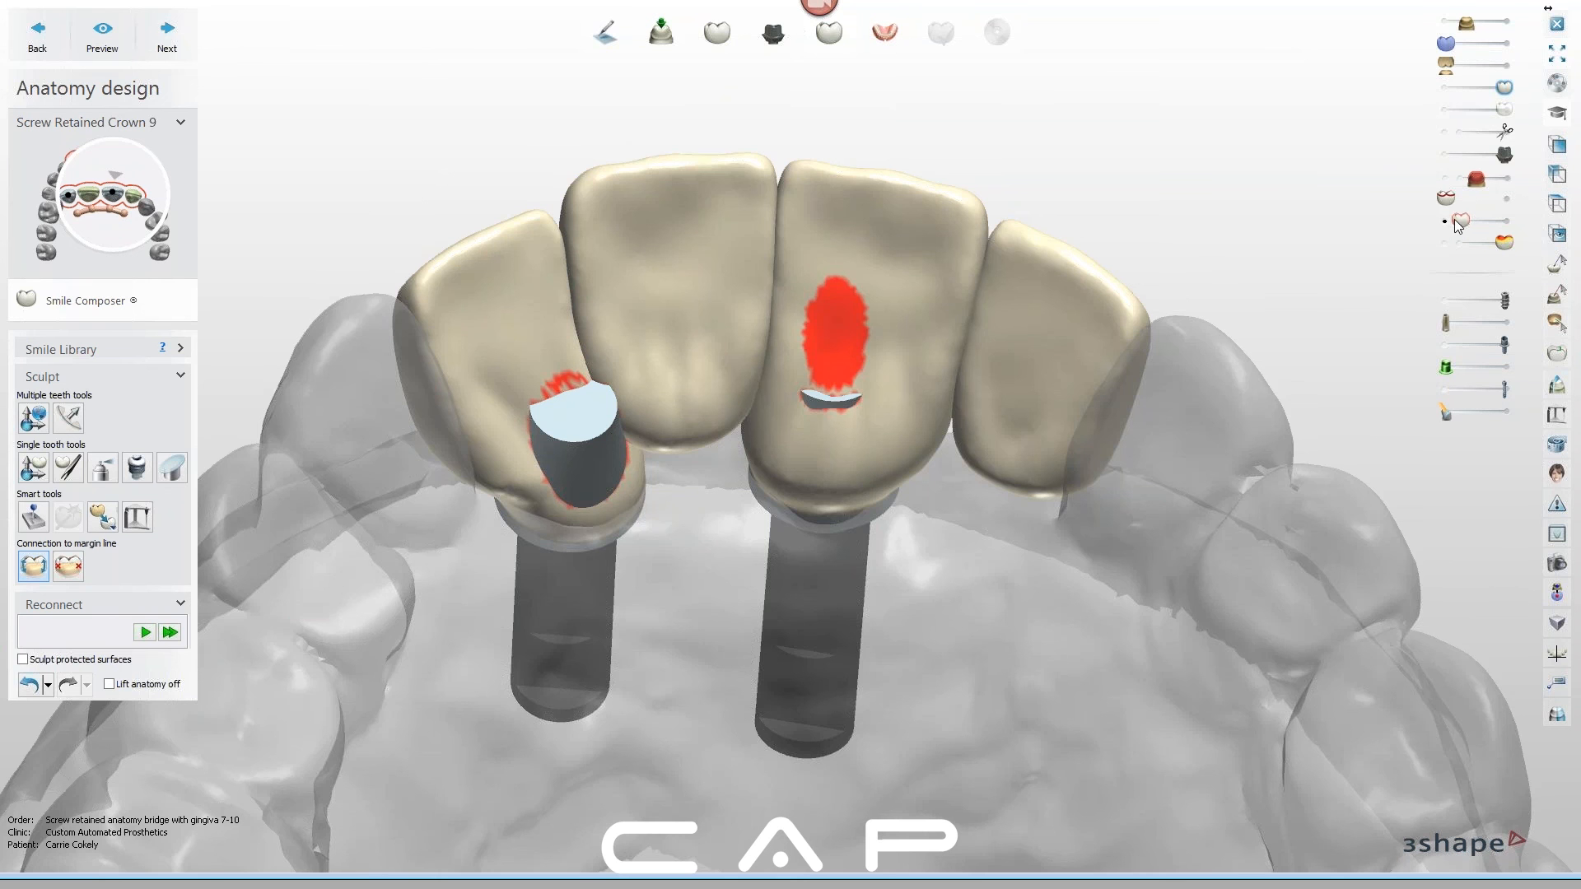
pyautogui.click(1505, 199)
pyautogui.moveTo(916, 560); pyautogui.dragTo(878, 484, button='right')
pyautogui.moveTo(713, 503); pyautogui.dragTo(611, 118, button='right')
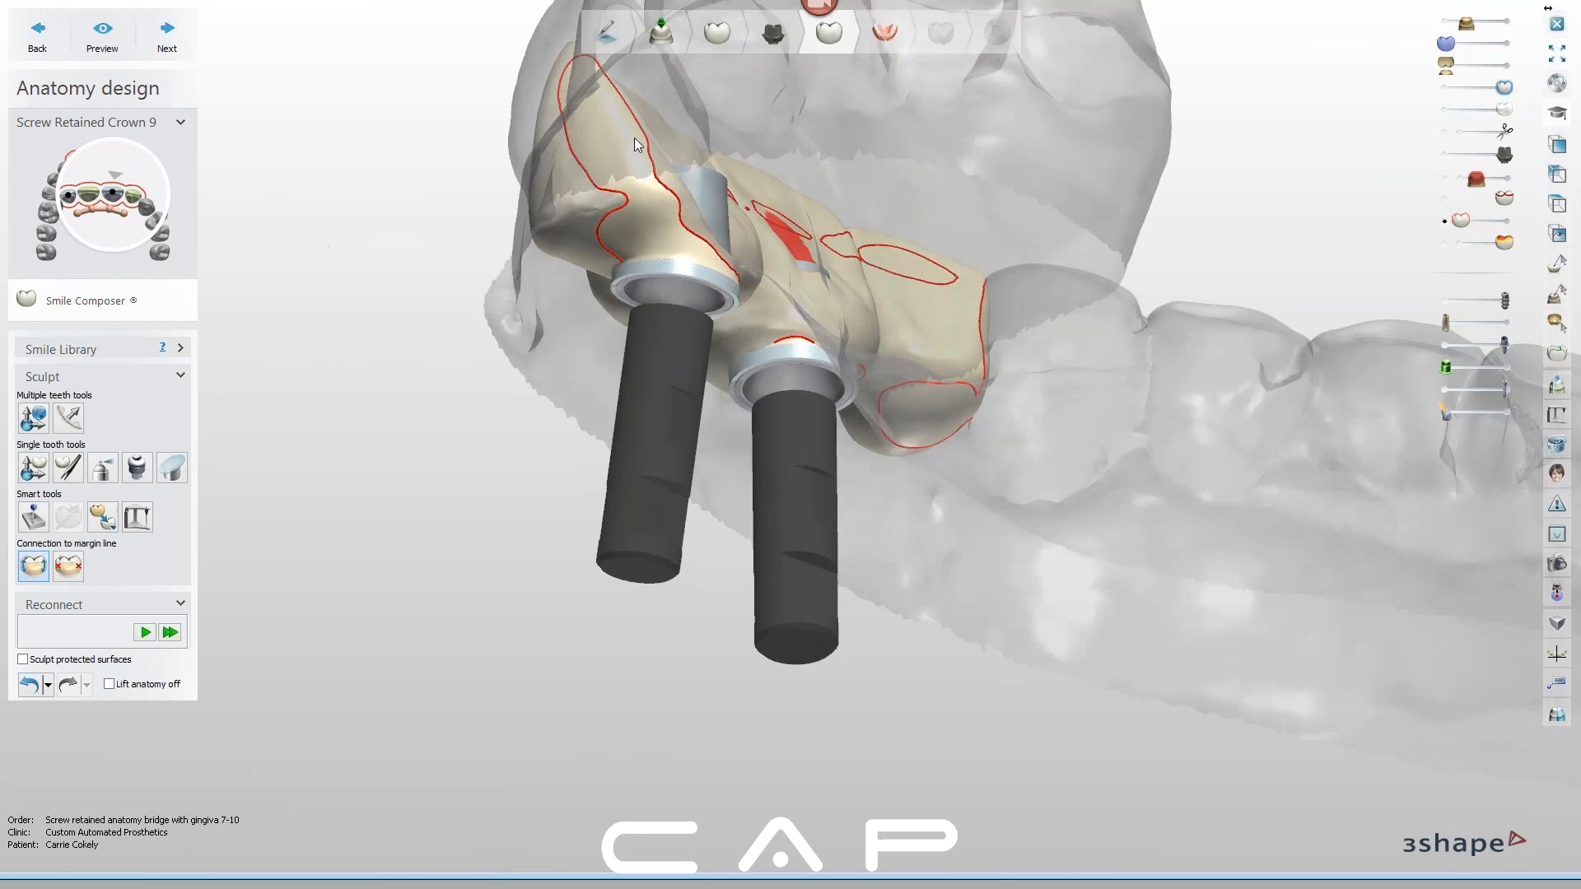
pyautogui.moveTo(773, 245)
pyautogui.mouseDown(button='right')
pyautogui.moveTo(771, 305)
pyautogui.moveTo(742, 363)
pyautogui.moveTo(857, 373)
pyautogui.moveTo(843, 432)
pyautogui.moveTo(988, 379)
pyautogui.moveTo(977, 362)
pyautogui.moveTo(947, 374)
pyautogui.mouseUp(button='right')
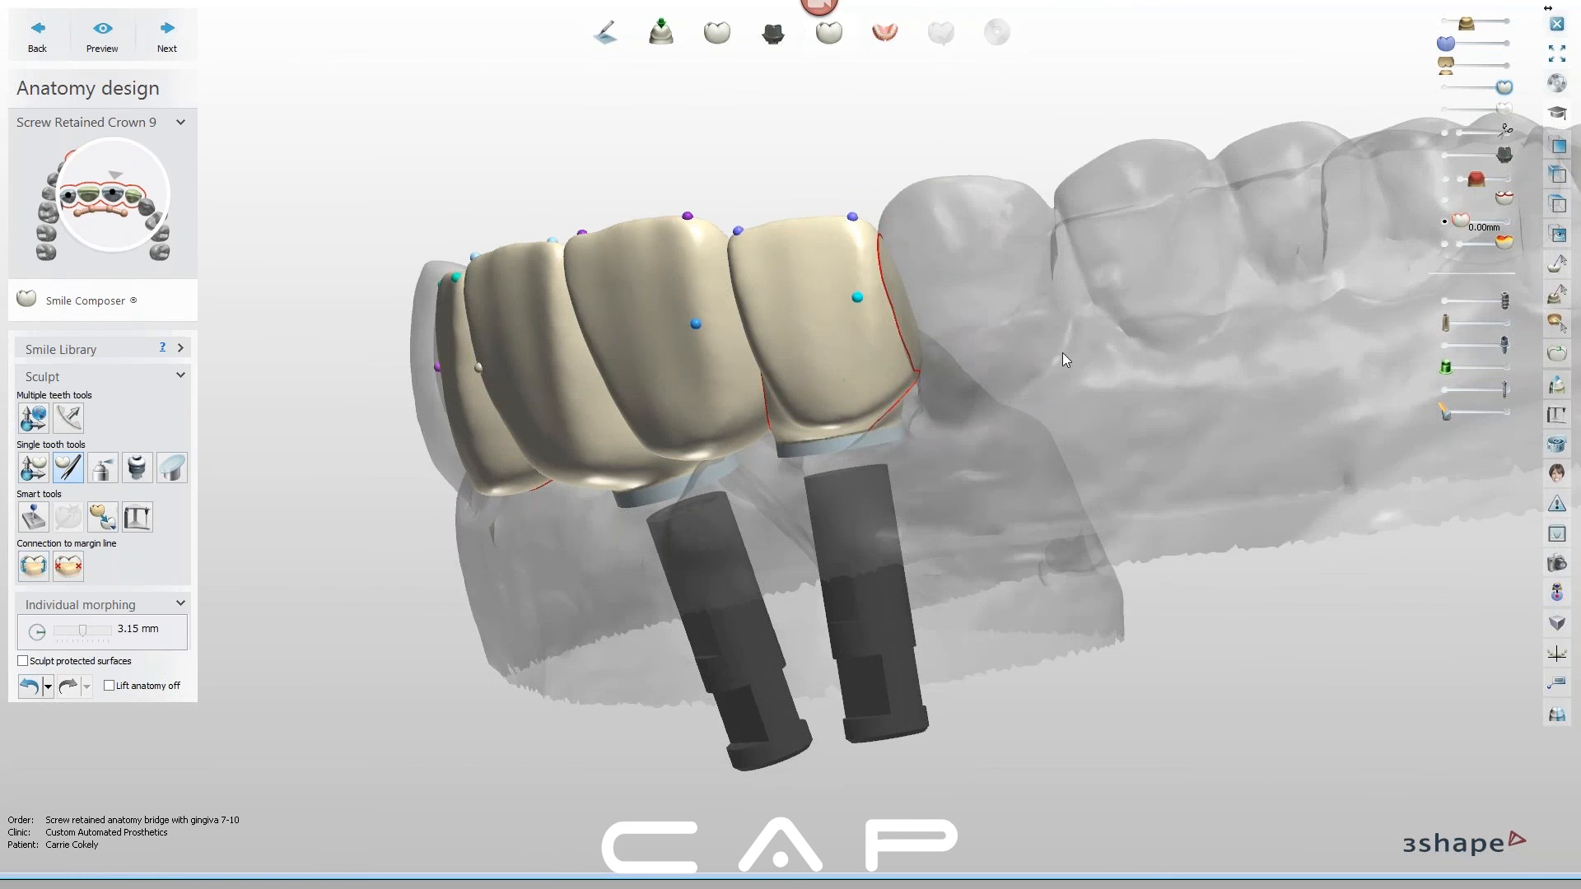
# Select crown 7 and trim its side facing the adjacent tooth with the wax knife set to remove at 1.88 mm
pyautogui.moveTo(963, 363); pyautogui.dragTo(960, 357, button='right')
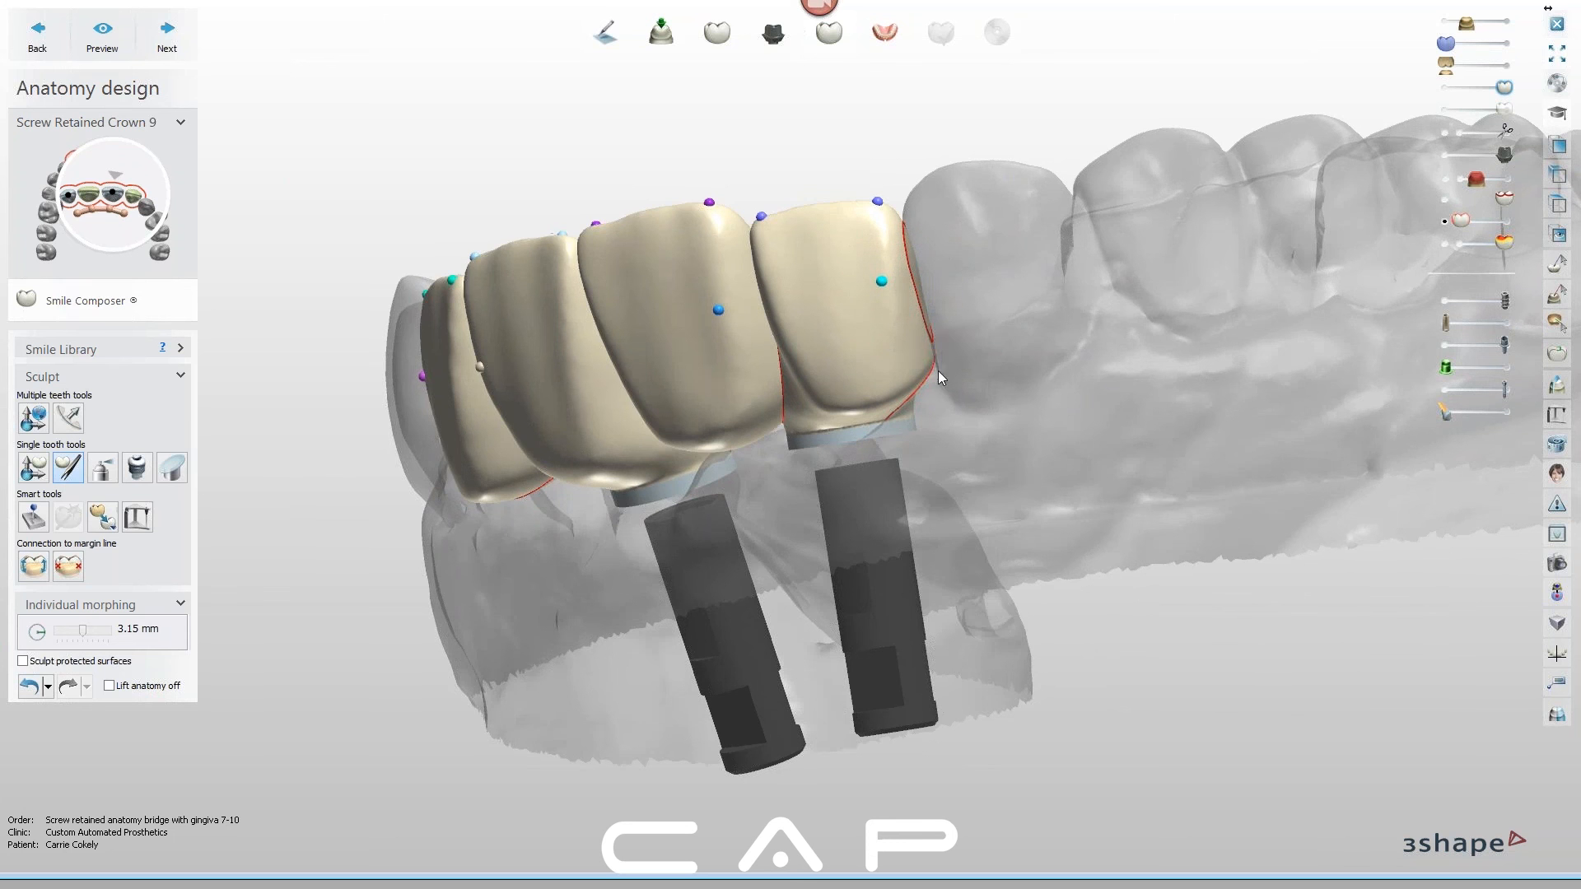
pyautogui.click(462, 371)
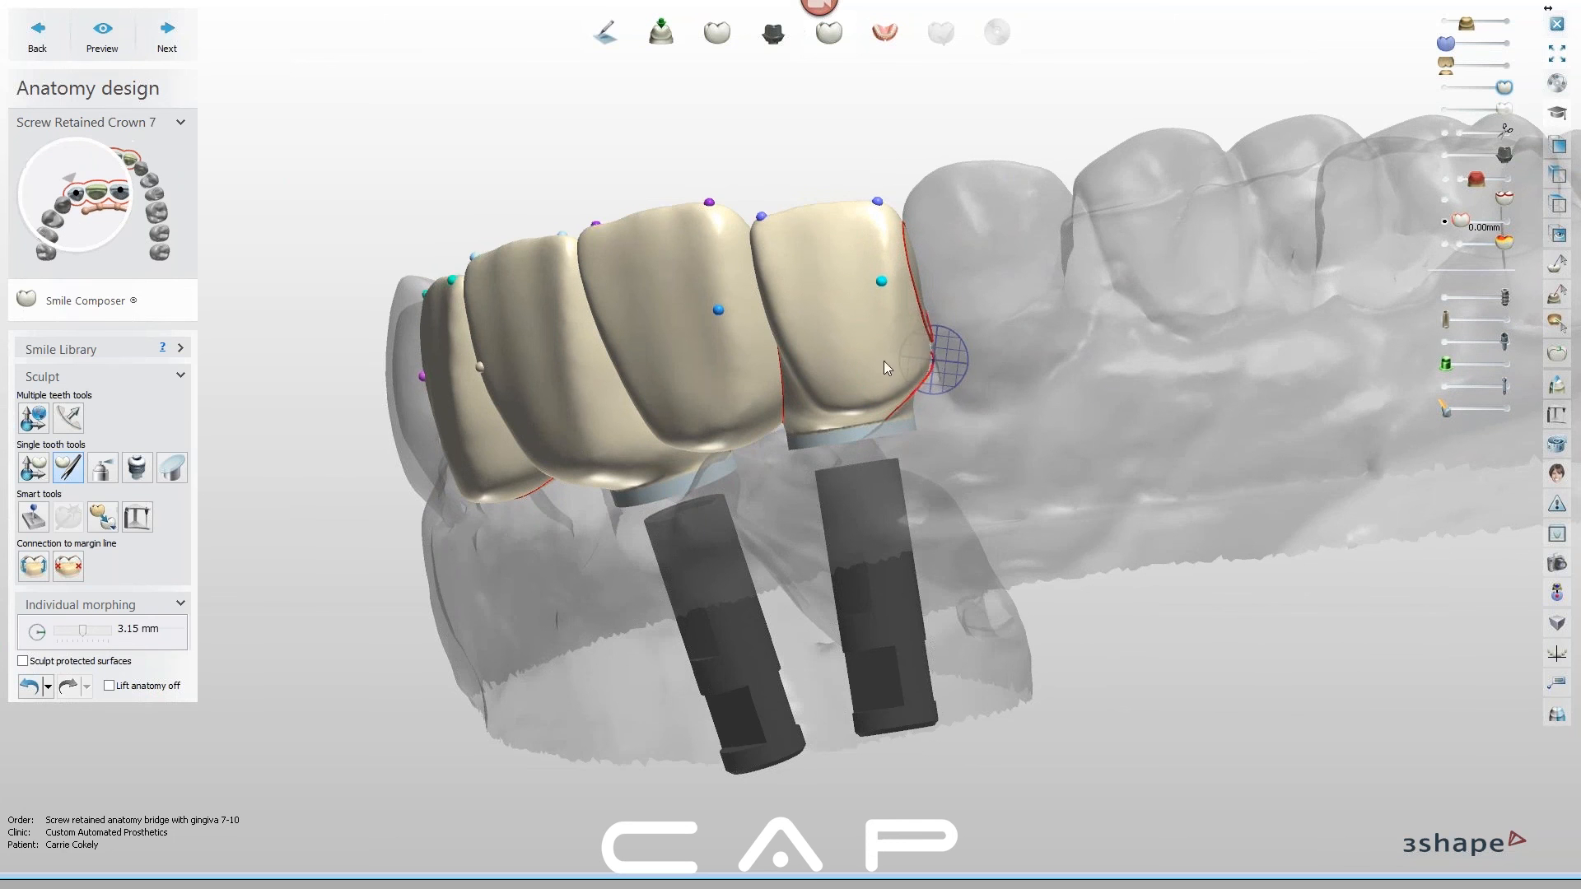
pyautogui.click(102, 467)
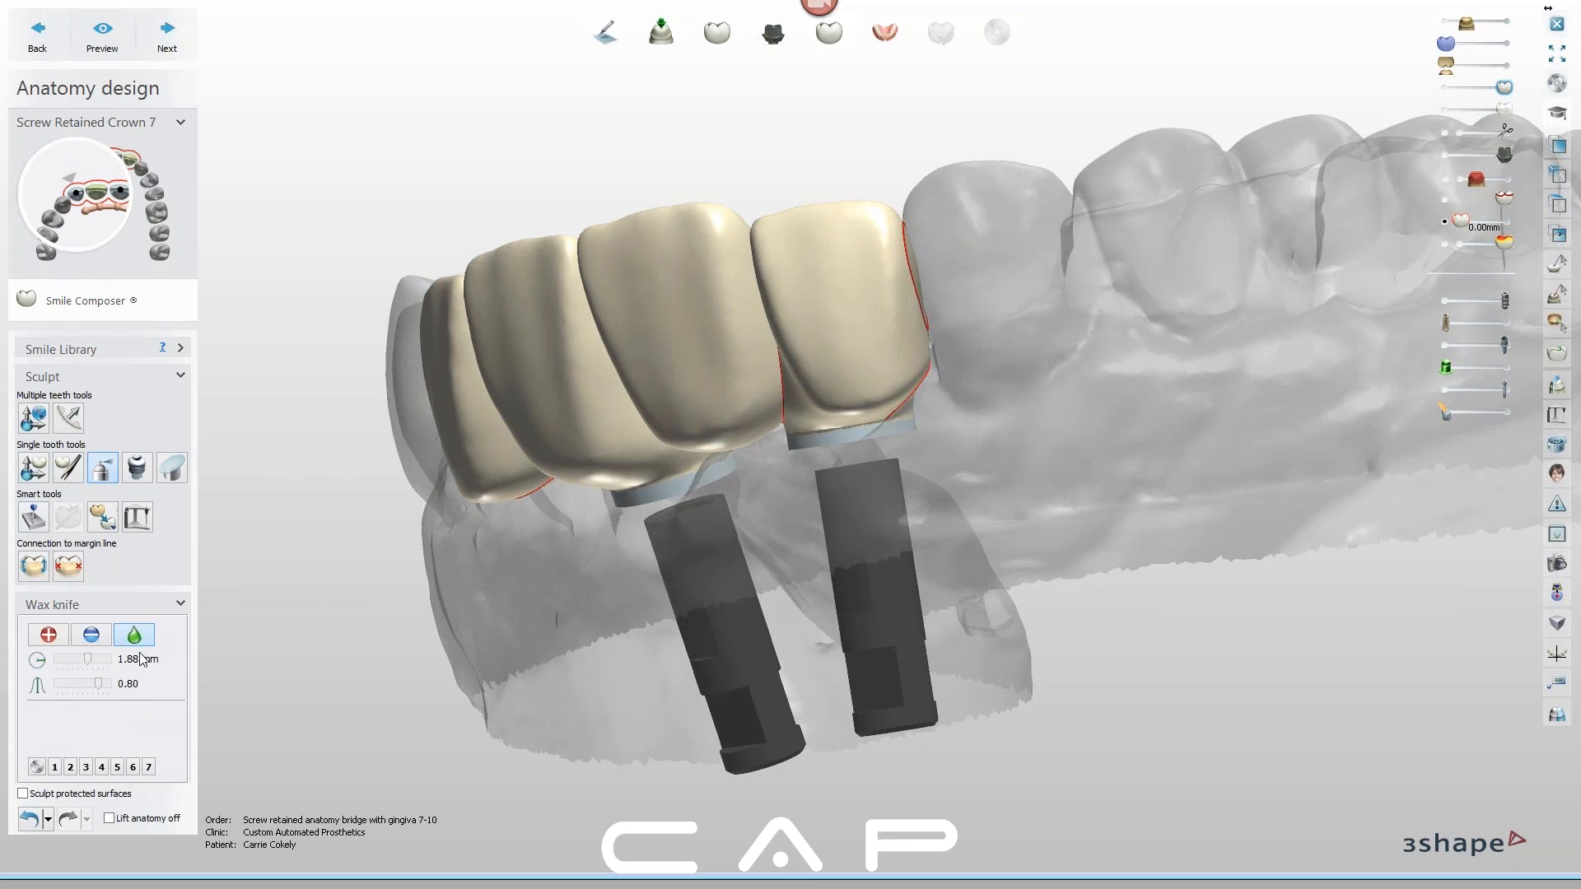
pyautogui.click(91, 635)
pyautogui.moveTo(947, 368); pyautogui.dragTo(928, 353, button='right')
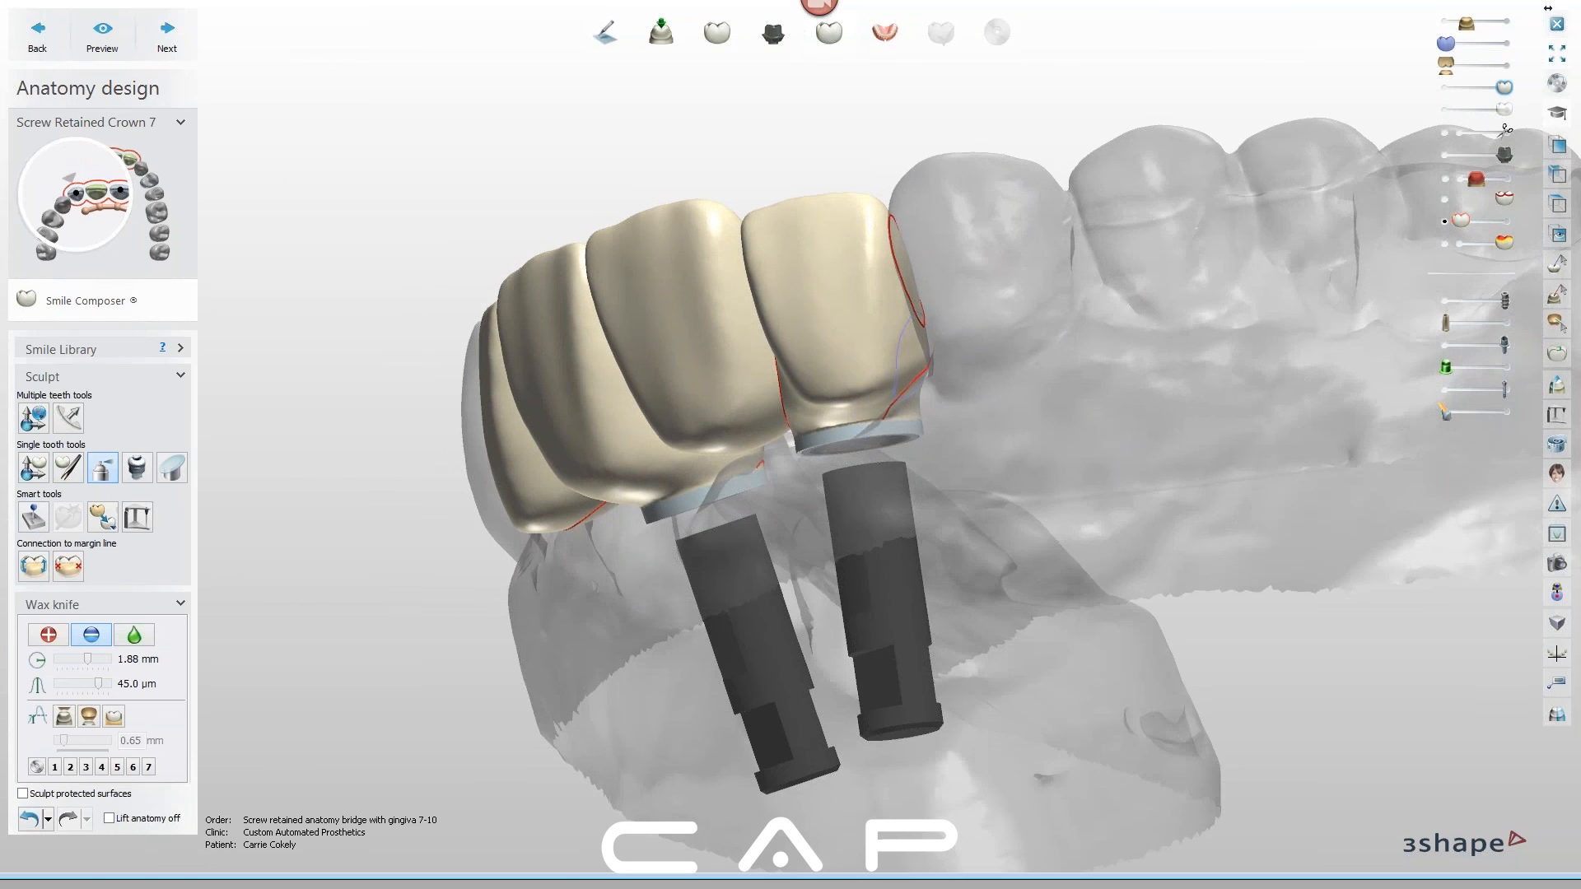
pyautogui.moveTo(965, 382); pyautogui.dragTo(819, 275, button='right')
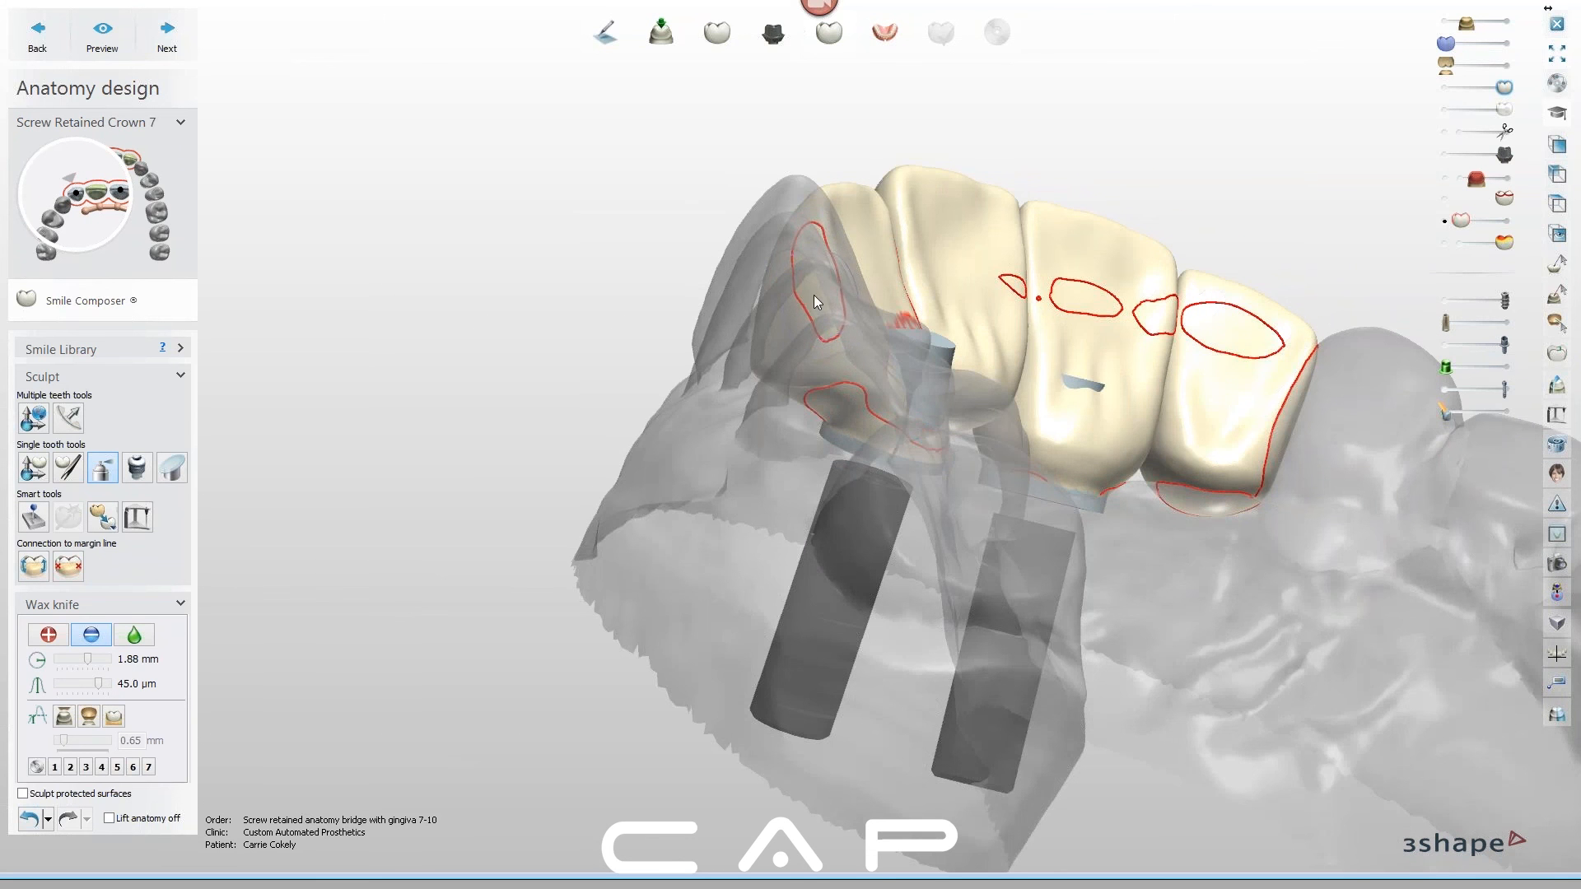
pyautogui.moveTo(923, 391); pyautogui.dragTo(830, 374, button='right')
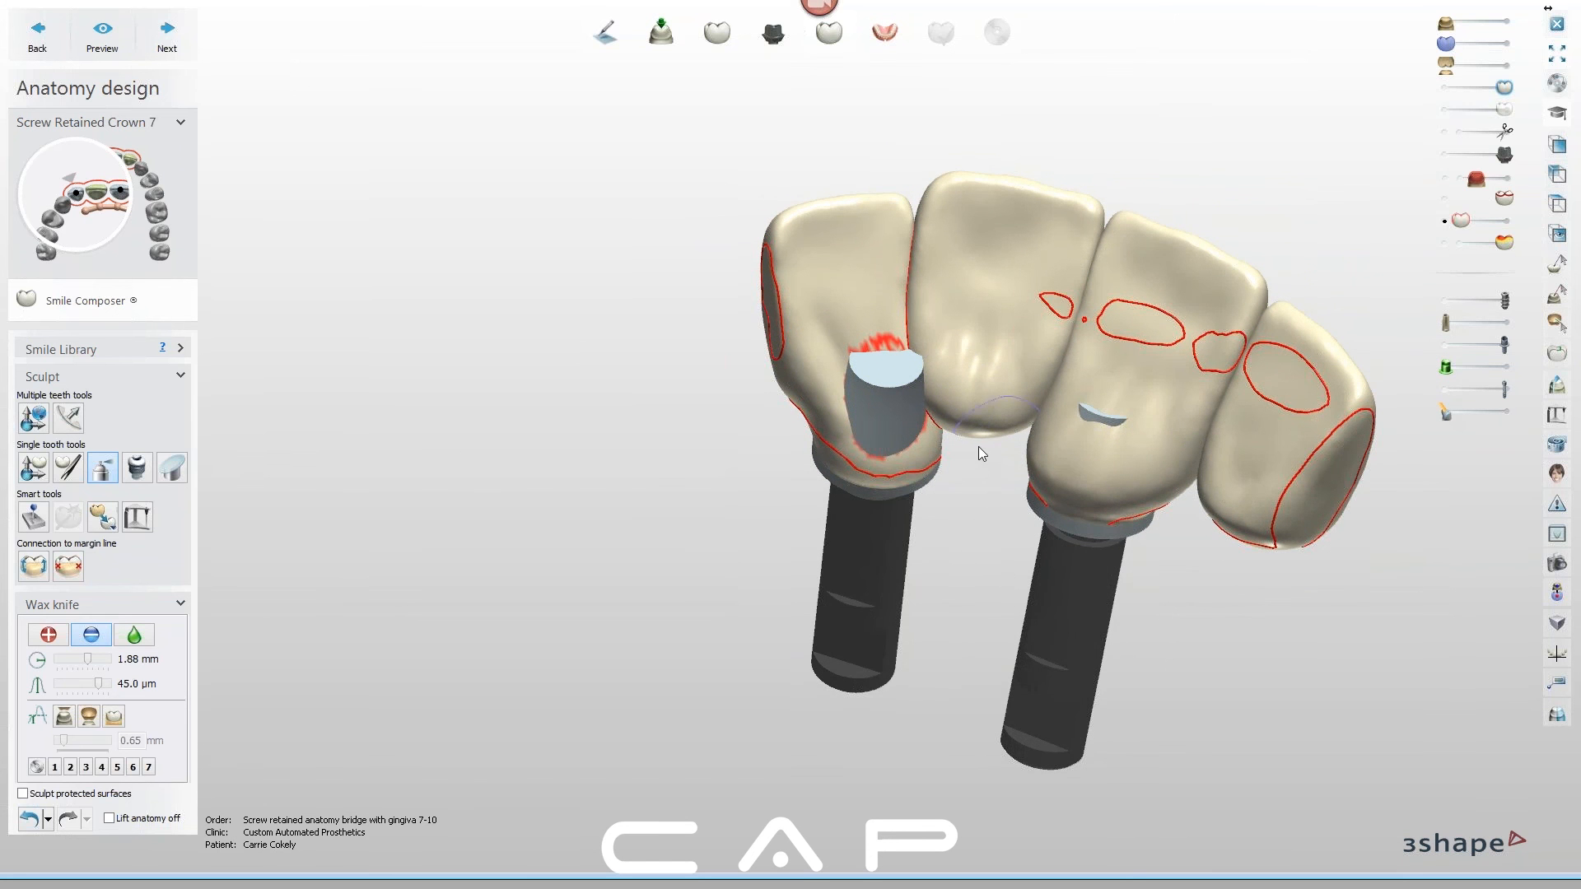
# Hide the jaw scan and build up crown 7's lingual surface over the exposed abutment, adding wax with a 2.44 mm knife
pyautogui.moveTo(957, 452); pyautogui.dragTo(625, 461, button='right')
pyautogui.click(48, 635)
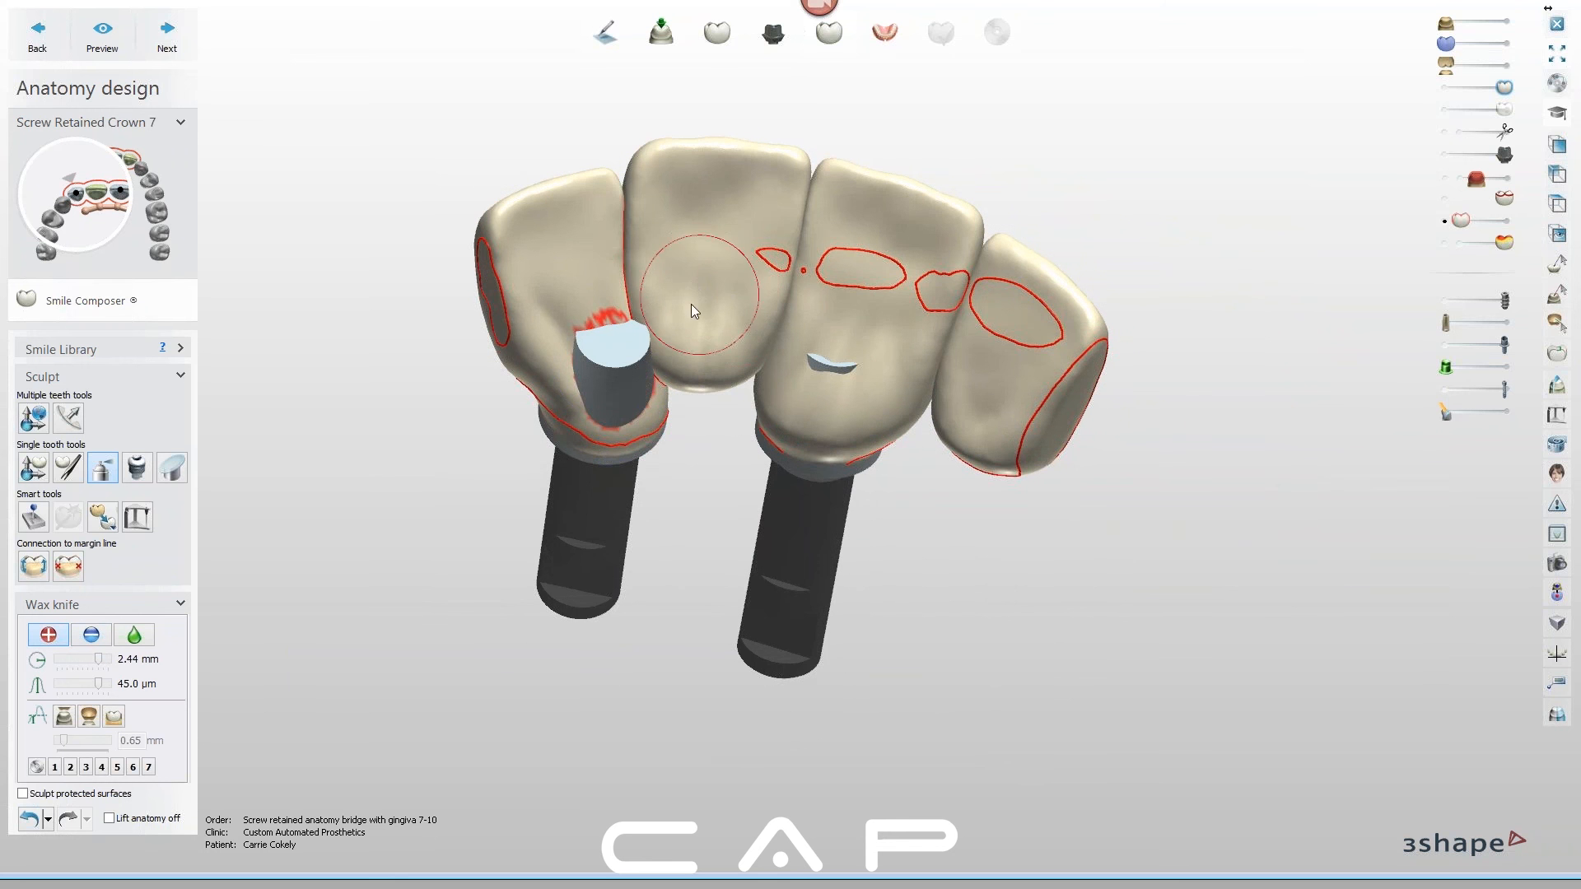
pyautogui.moveTo(623, 354); pyautogui.dragTo(621, 336, button='right')
pyautogui.moveTo(593, 342)
pyautogui.mouseDown()
pyautogui.moveTo(613, 326)
pyautogui.moveTo(644, 365)
pyautogui.moveTo(613, 330)
pyautogui.moveTo(634, 321)
pyautogui.moveTo(670, 357)
pyautogui.moveTo(624, 402)
pyautogui.mouseUp()
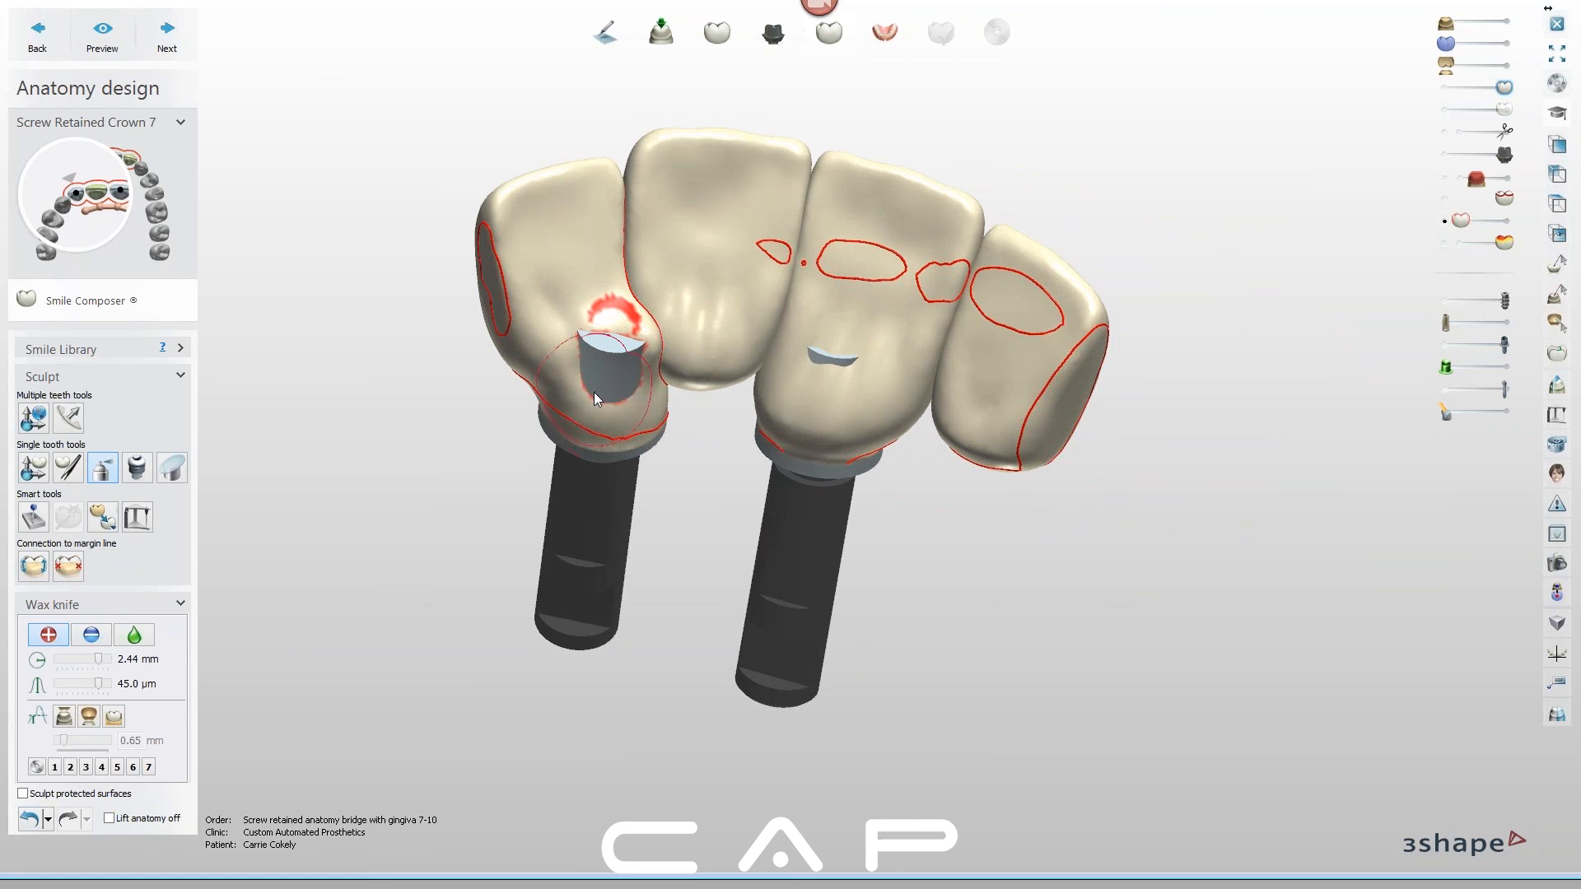
pyautogui.moveTo(588, 364)
pyautogui.mouseDown()
pyautogui.moveTo(580, 337)
pyautogui.moveTo(623, 359)
pyautogui.moveTo(598, 368)
pyautogui.mouseUp()
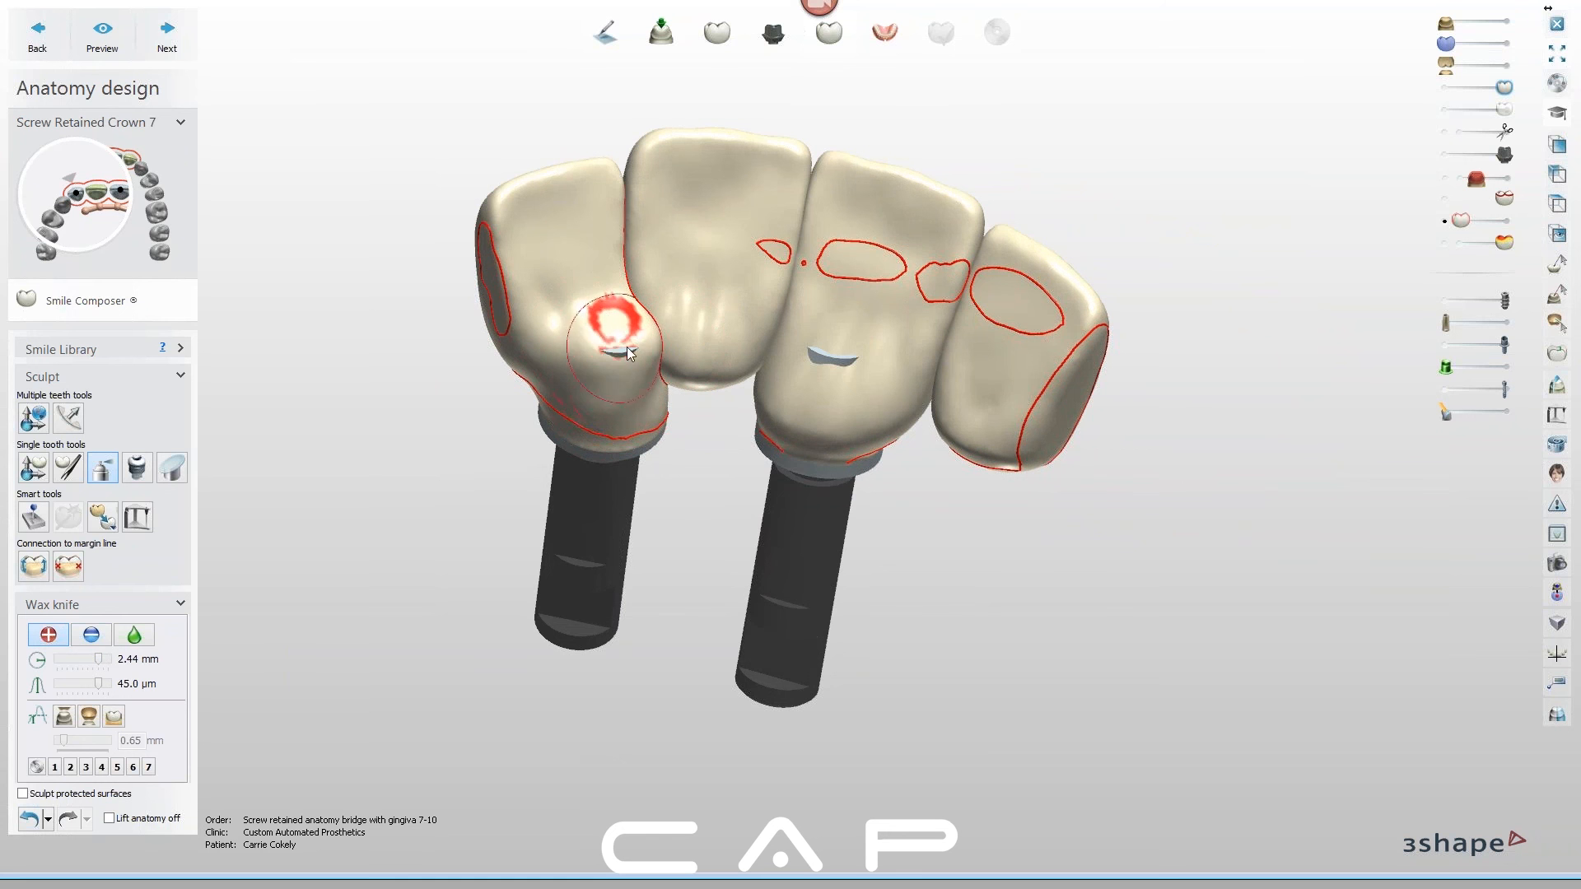
pyautogui.moveTo(669, 388)
pyautogui.mouseDown(button='right')
pyautogui.moveTo(583, 387)
pyautogui.moveTo(680, 378)
pyautogui.moveTo(706, 327)
pyautogui.moveTo(620, 392)
pyautogui.mouseUp(button='right')
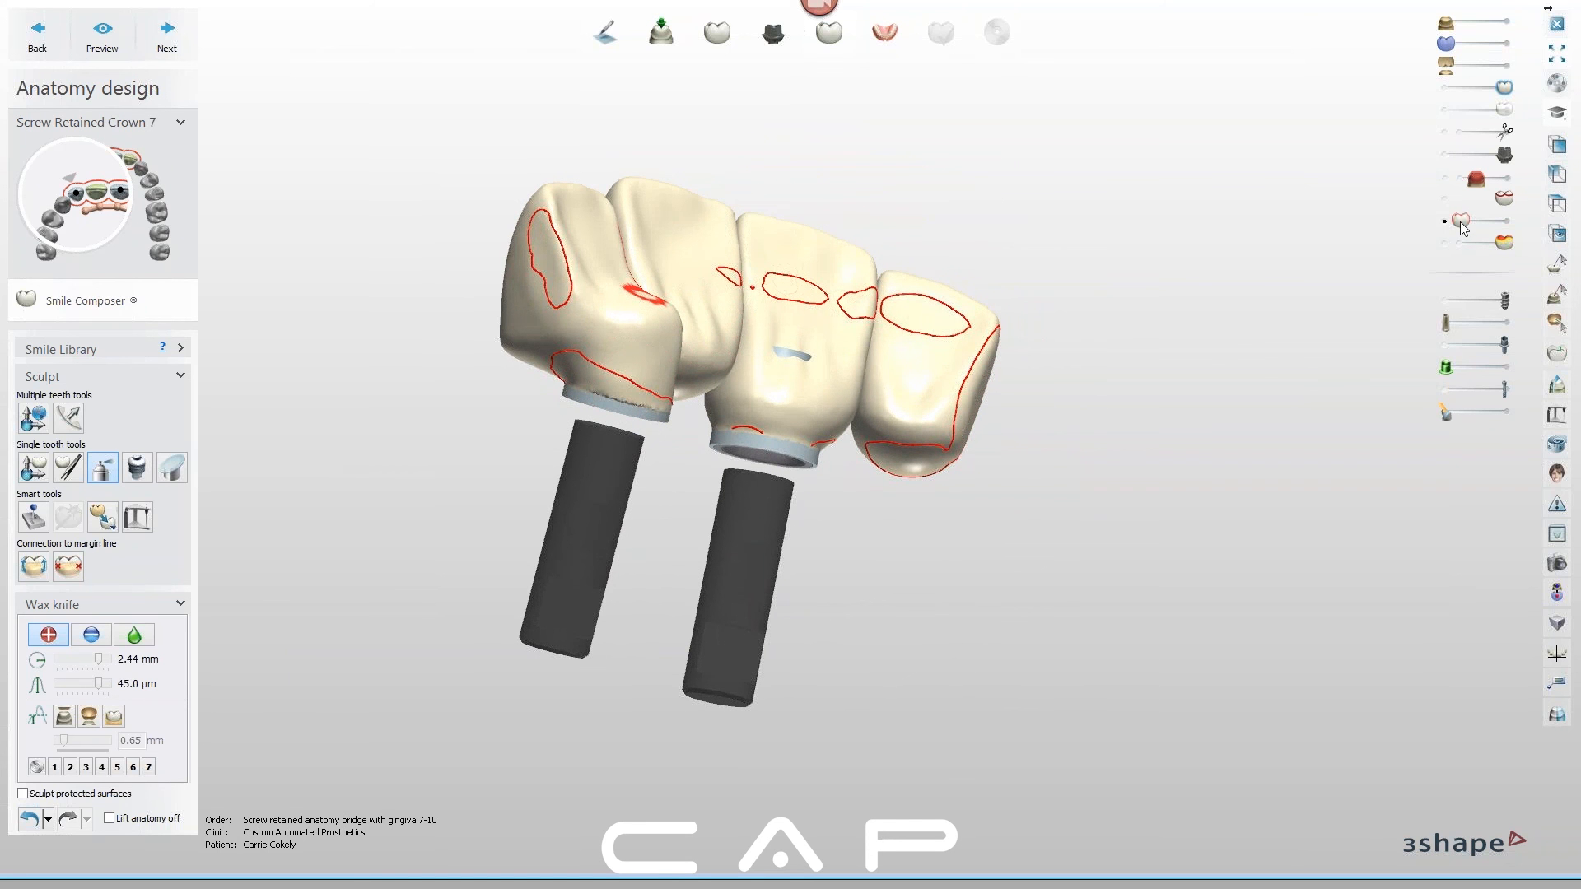
# Set the minimum-thickness display to 0.60 mm and inspect the thin areas around the abutments
pyautogui.moveTo(1466, 229); pyautogui.dragTo(1482, 230)
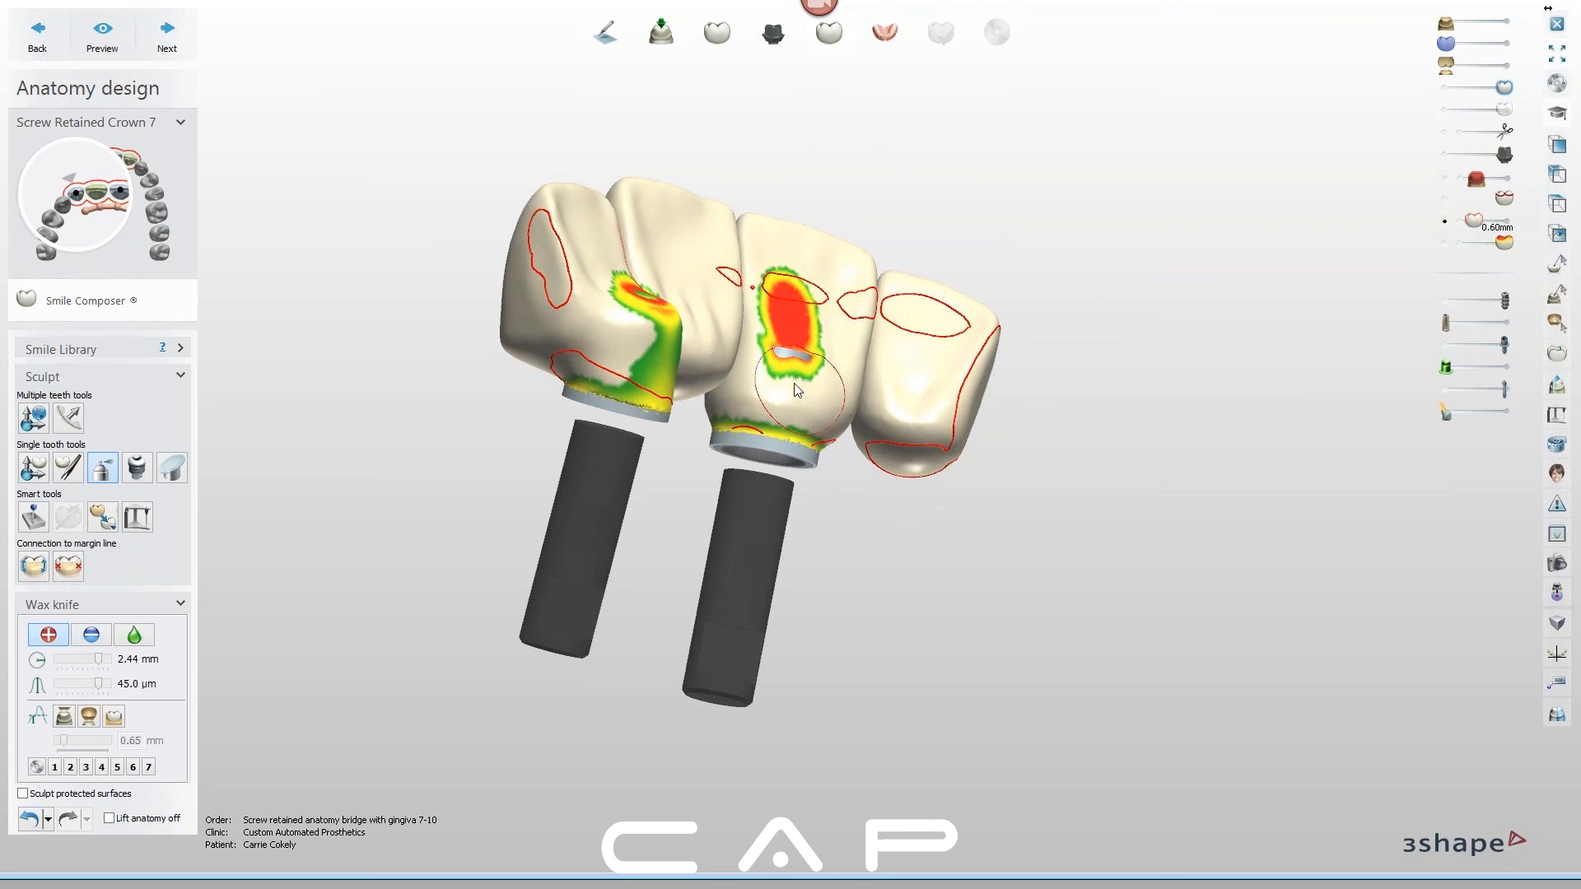
pyautogui.moveTo(644, 417); pyautogui.dragTo(595, 378, button='right')
pyautogui.moveTo(709, 425)
pyautogui.mouseDown(button='right')
pyautogui.moveTo(630, 338)
pyautogui.moveTo(682, 412)
pyautogui.mouseUp(button='right')
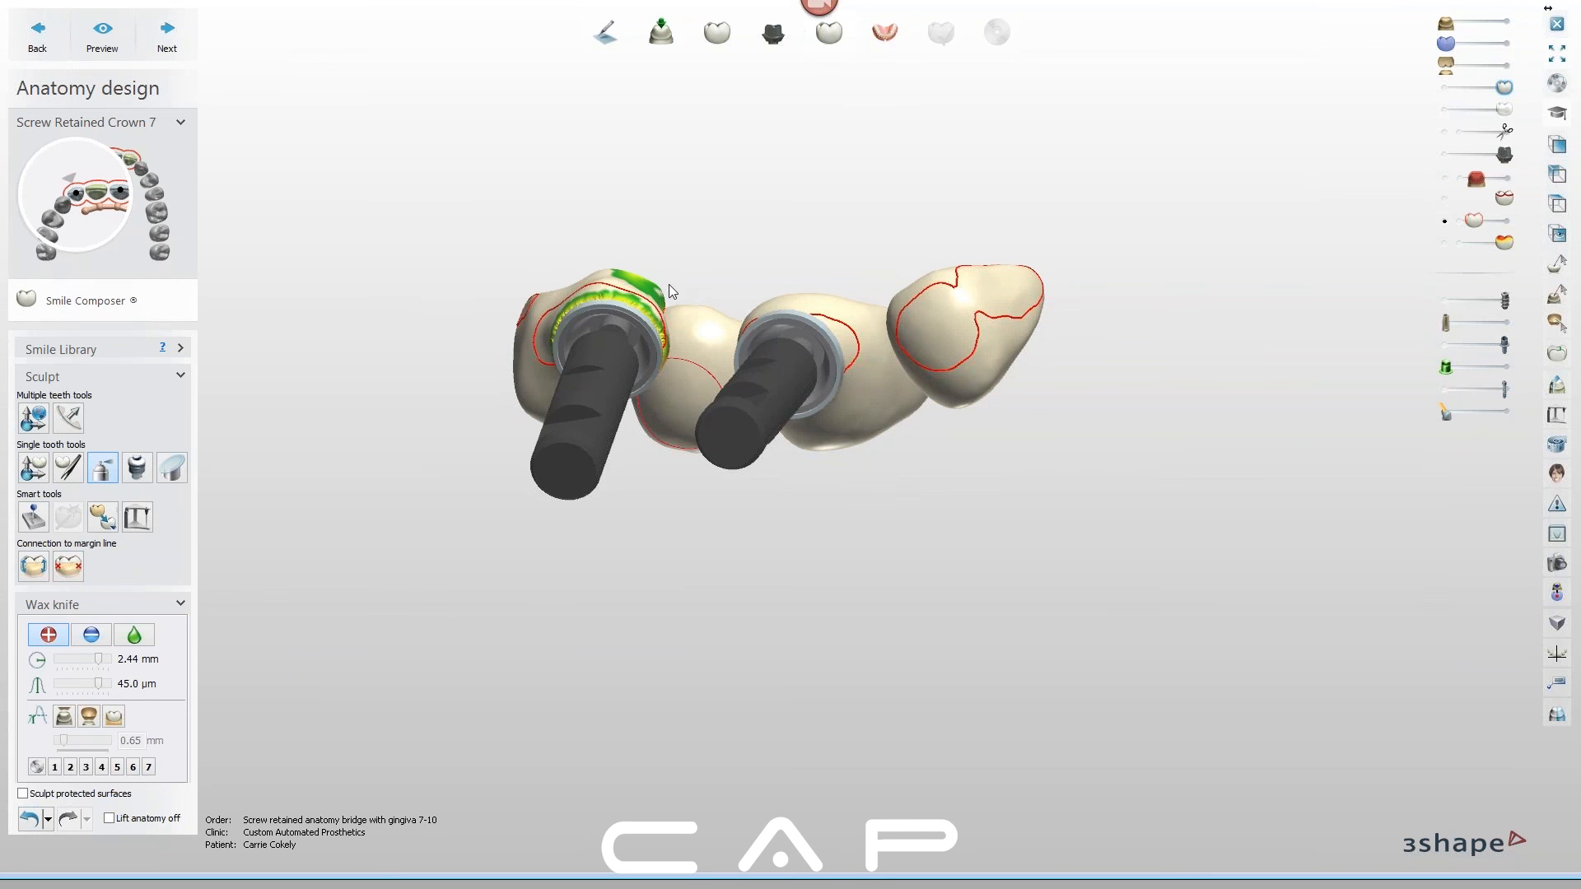
# Add wax along crown 7's lingual collar just above the margin line
pyautogui.moveTo(581, 310); pyautogui.dragTo(709, 454, button='right')
pyautogui.scroll(3, 631, 380)
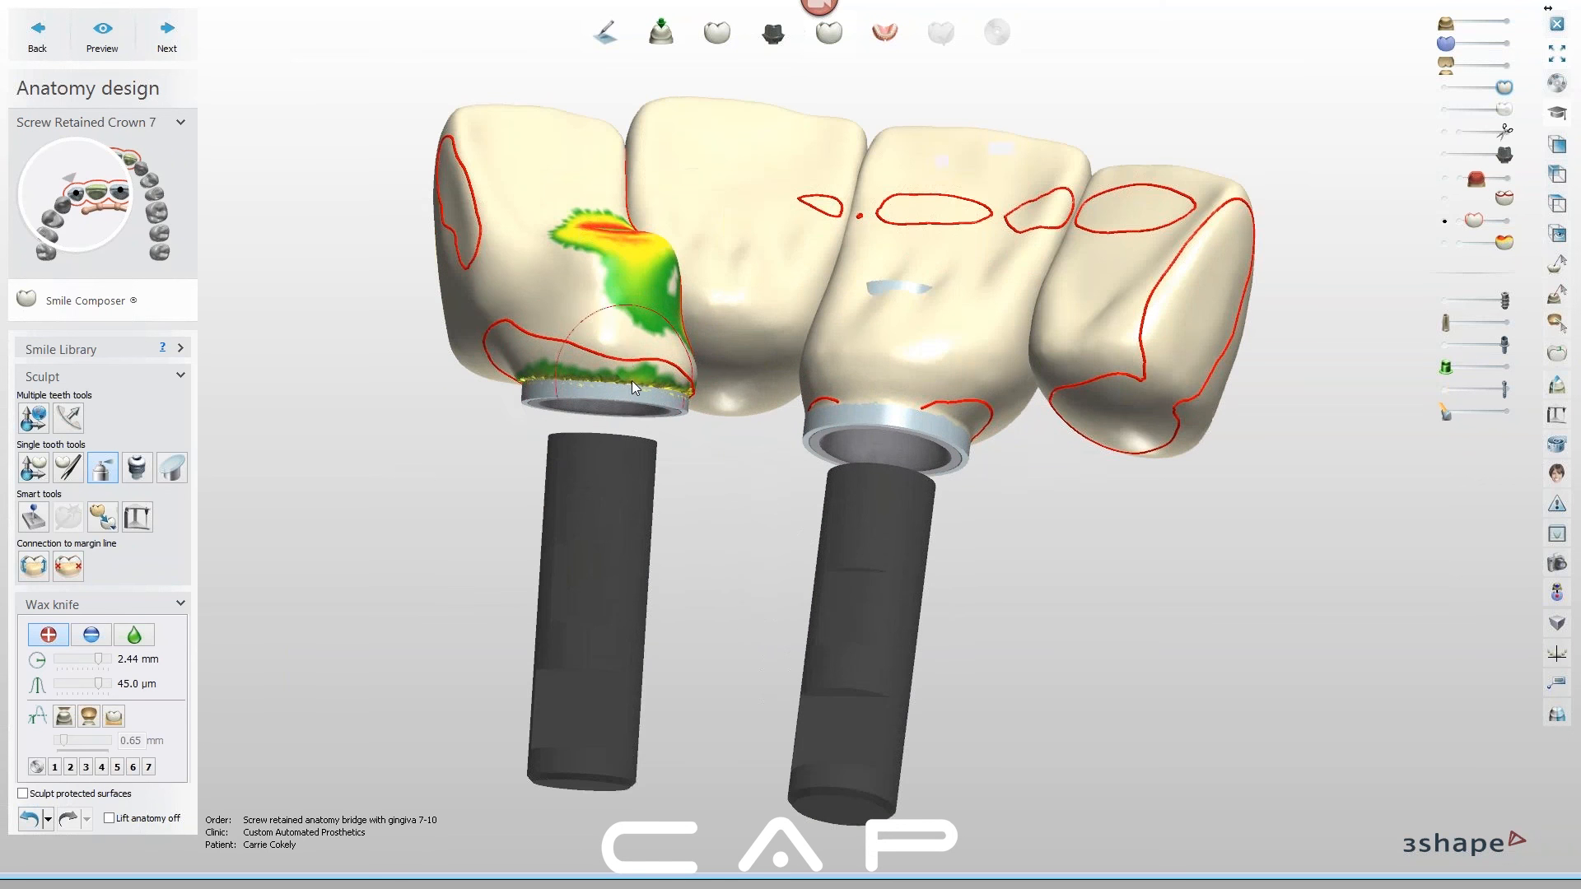
pyautogui.moveTo(580, 379); pyautogui.dragTo(636, 382)
pyautogui.moveTo(632, 412); pyautogui.dragTo(629, 374, button='right')
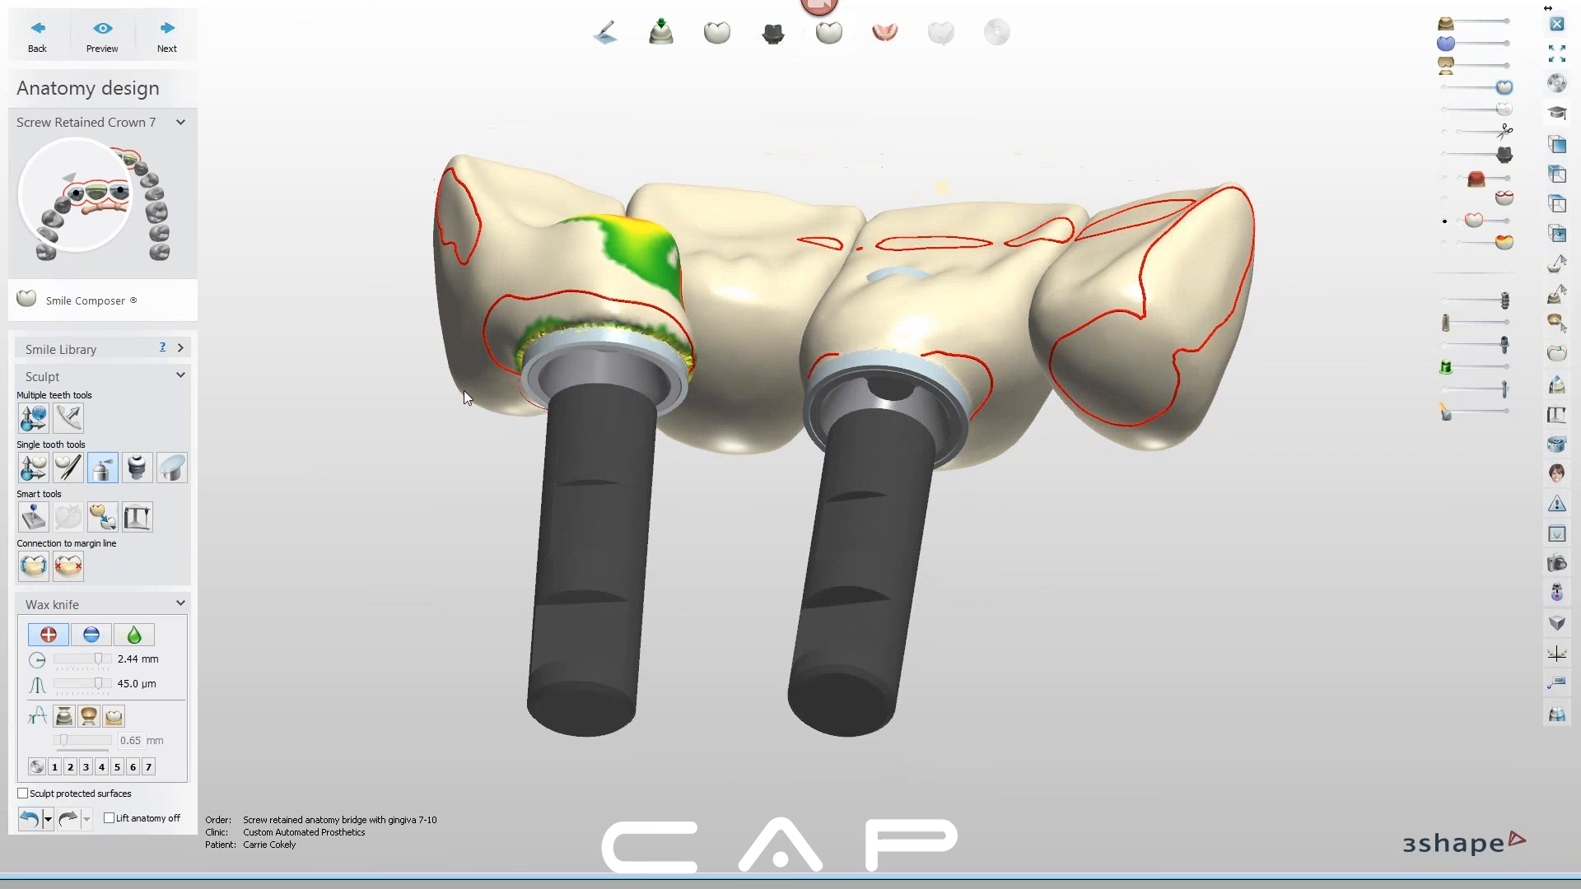
# Allow sculpting of protected surfaces and smooth crown 7's lingual collar along the margin at 2.44 mm
pyautogui.click(26, 796)
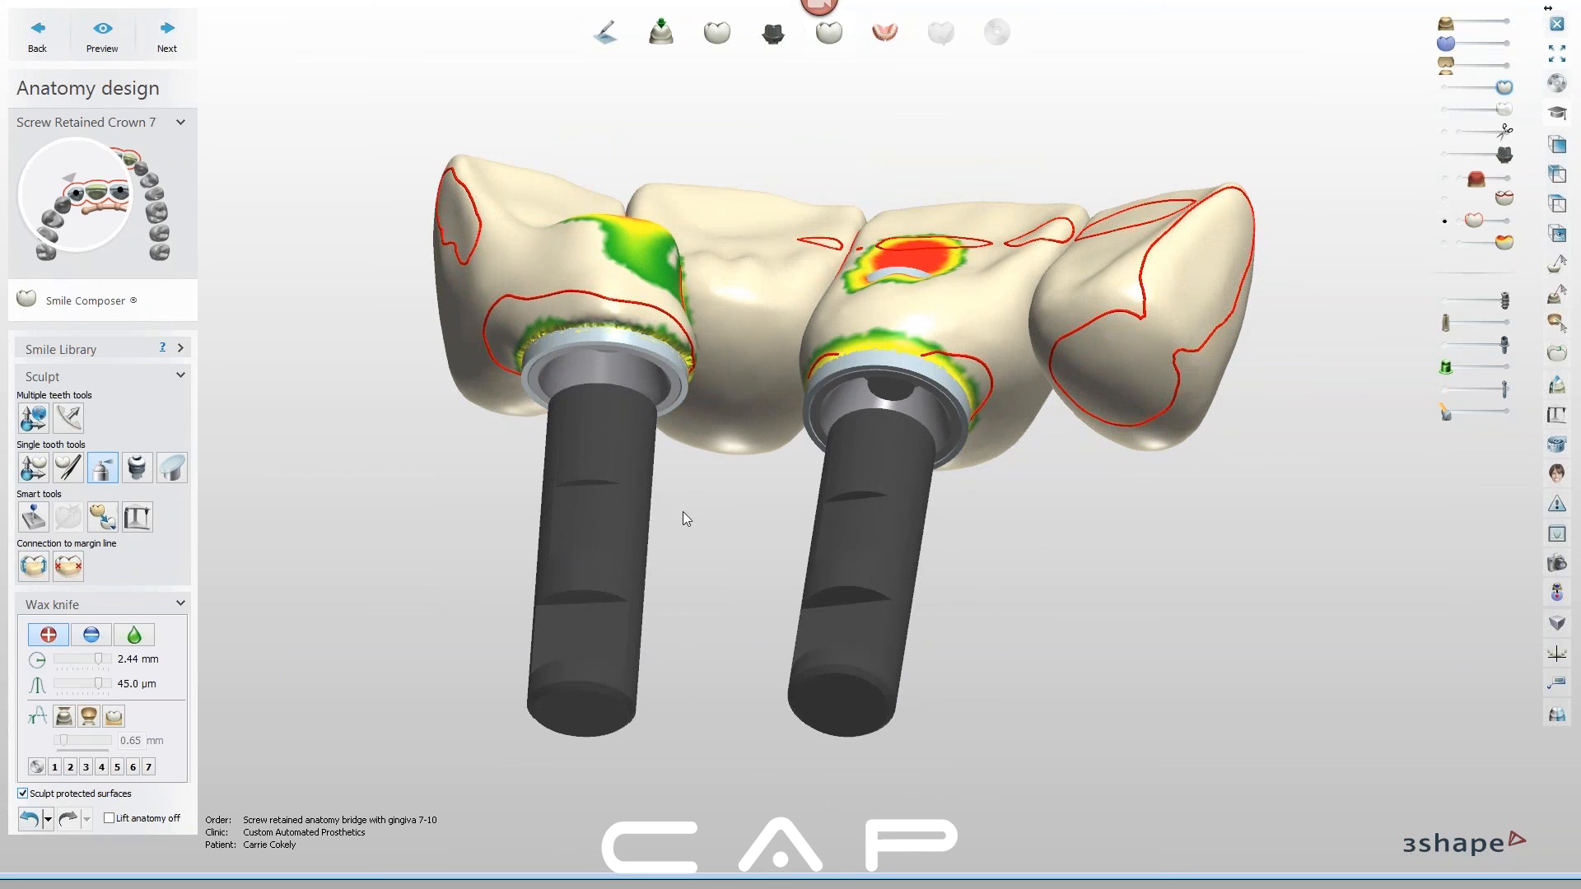
pyautogui.click(151, 641)
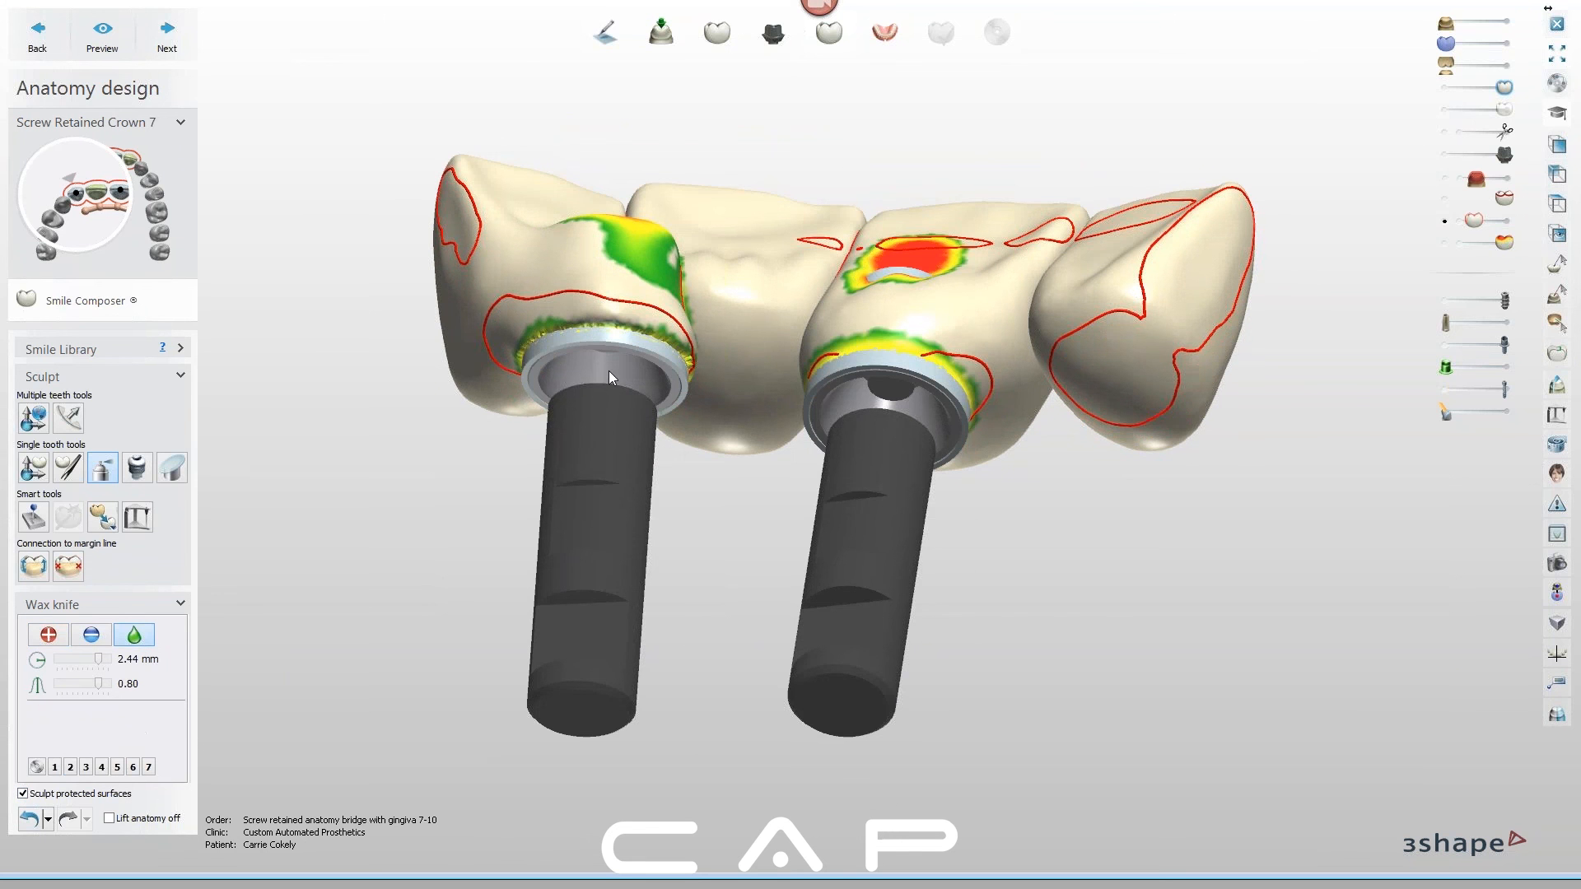
pyautogui.moveTo(606, 377); pyautogui.dragTo(582, 367, button='right')
pyautogui.moveTo(651, 363)
pyautogui.mouseDown()
pyautogui.moveTo(563, 344)
pyautogui.moveTo(665, 374)
pyautogui.mouseUp()
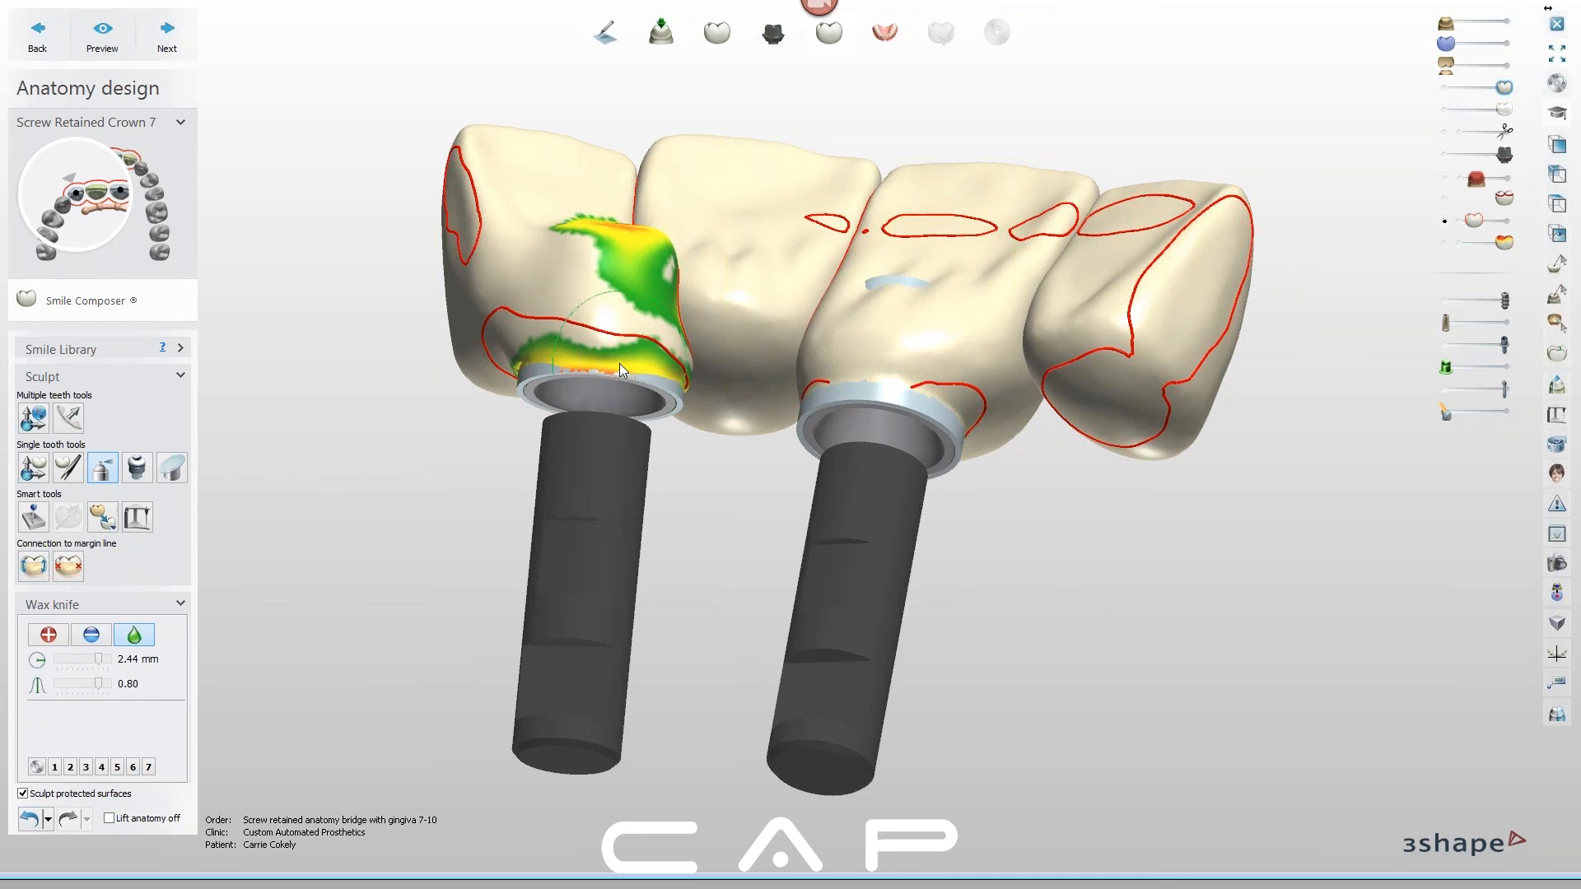
pyautogui.moveTo(595, 367); pyautogui.dragTo(599, 413, button='right')
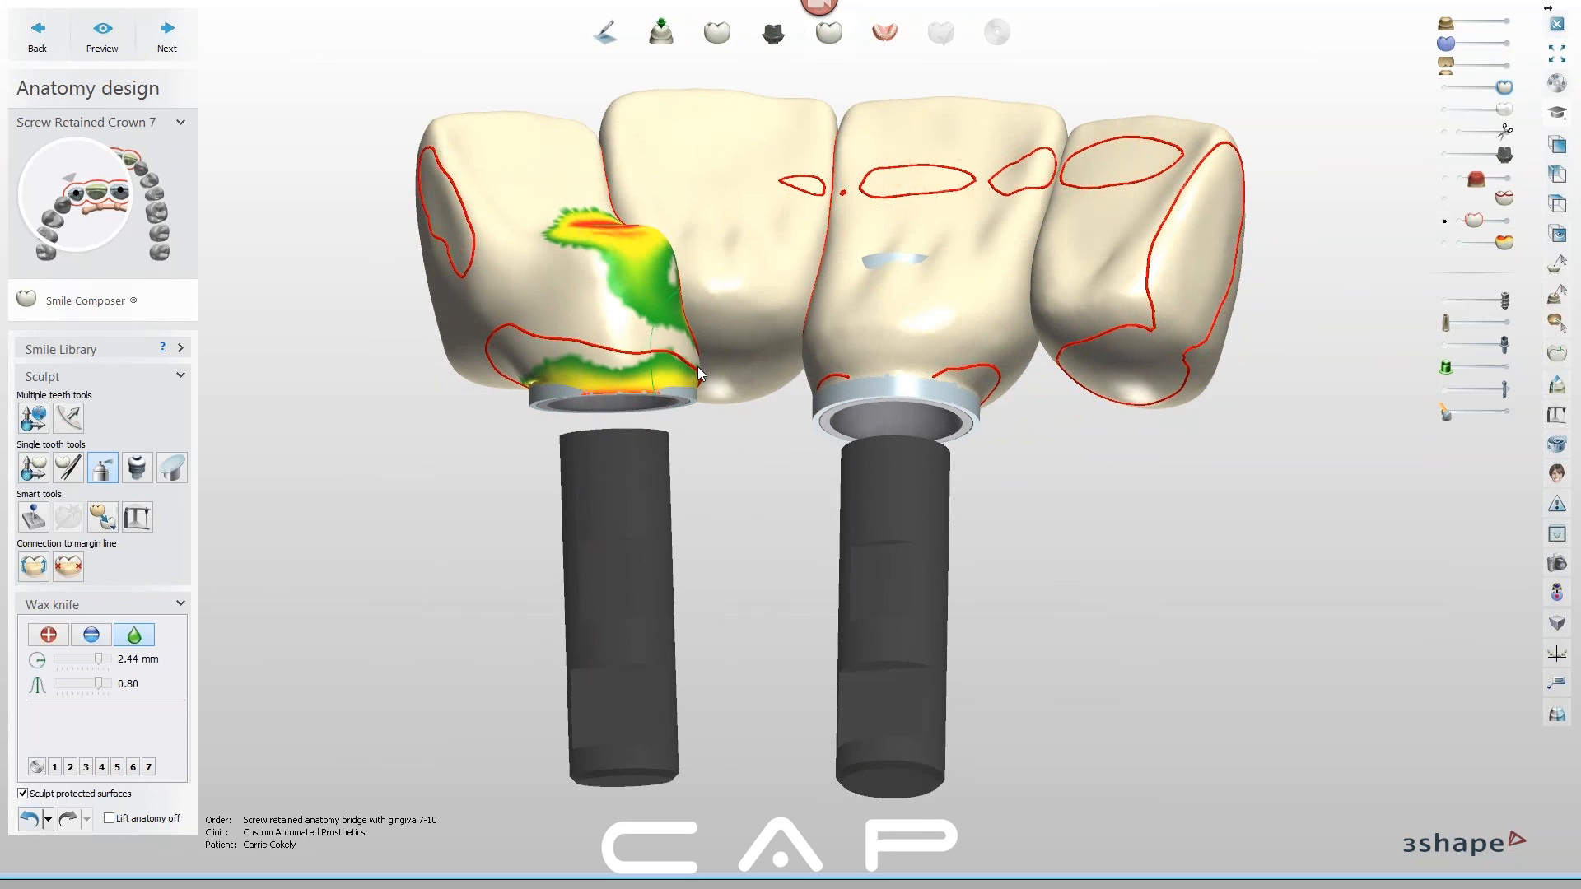
pyautogui.moveTo(695, 368); pyautogui.dragTo(567, 374)
pyautogui.moveTo(567, 374)
pyautogui.mouseDown(button='right')
pyautogui.moveTo(675, 378)
pyautogui.moveTo(588, 371)
pyautogui.mouseUp(button='right')
pyautogui.click(557, 390)
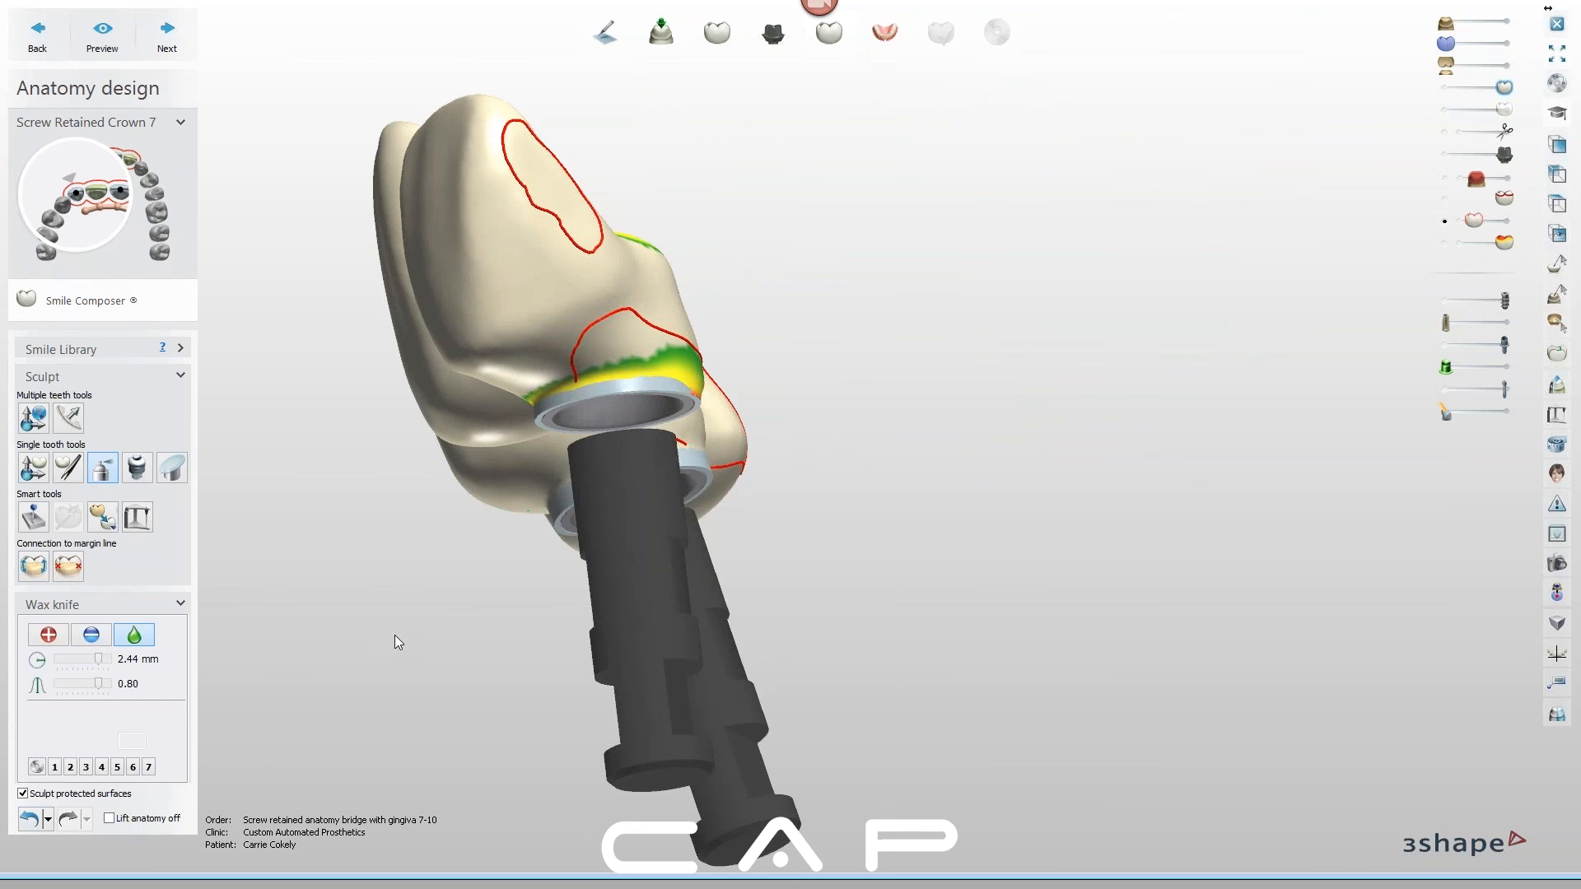
# Add wax around crown 7's collar on the side facing the adjacent tooth and check the thickness from the implant side
pyautogui.click(40, 640)
pyautogui.moveTo(635, 337); pyautogui.dragTo(638, 369, button='right')
pyautogui.moveTo(675, 386); pyautogui.dragTo(587, 390)
pyautogui.moveTo(587, 390); pyautogui.dragTo(563, 354, button='right')
pyautogui.moveTo(625, 423); pyautogui.dragTo(714, 421, button='right')
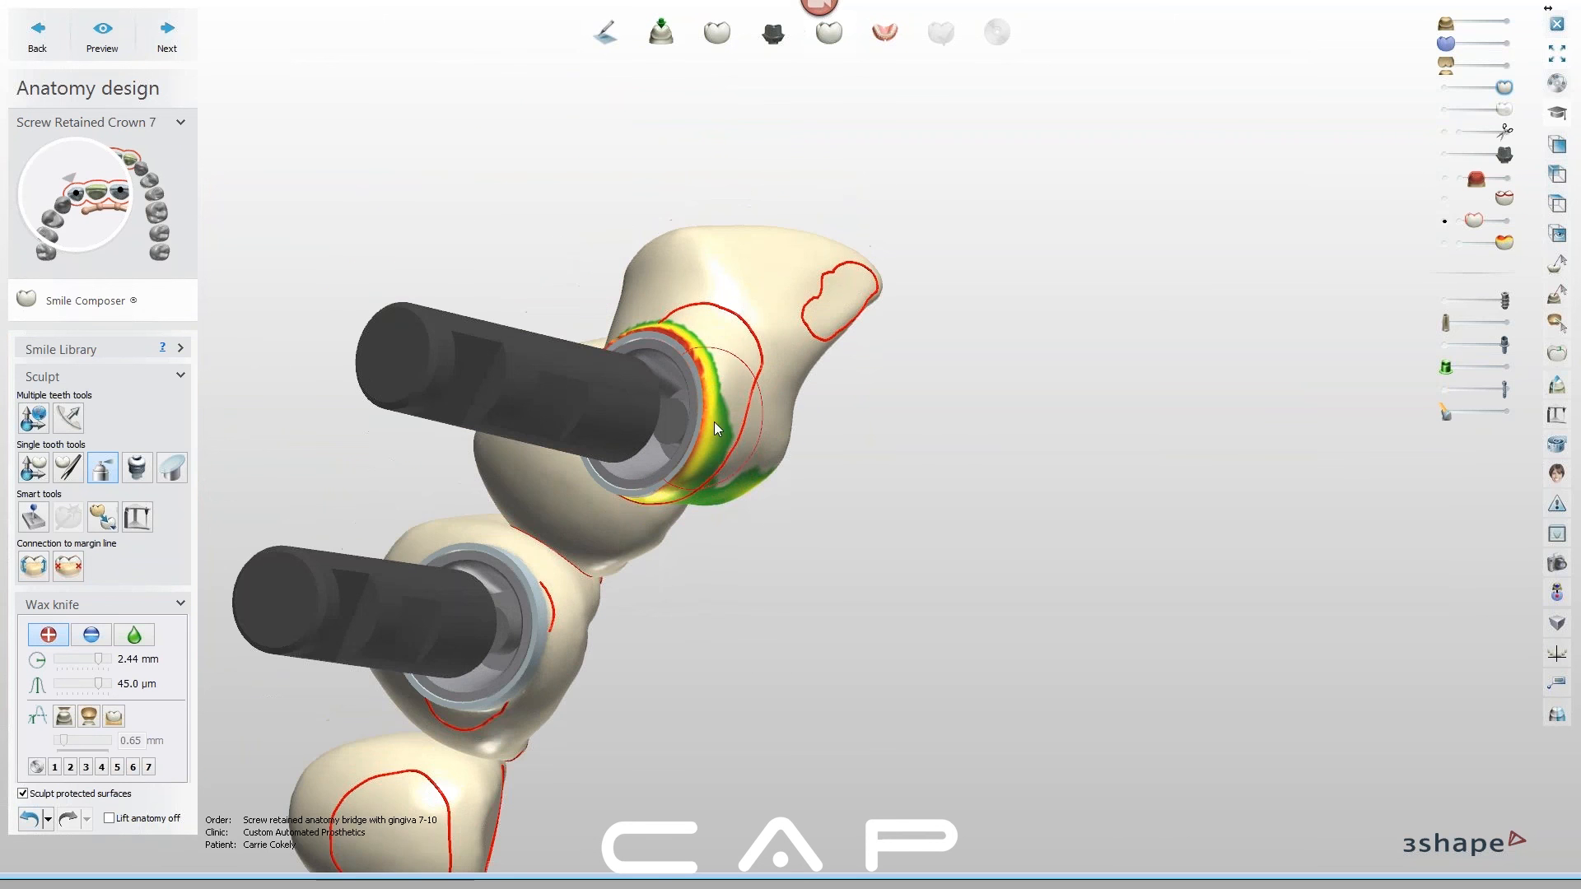
pyautogui.moveTo(635, 521); pyautogui.dragTo(716, 445, button='right')
pyautogui.moveTo(805, 504); pyautogui.dragTo(713, 486, button='right')
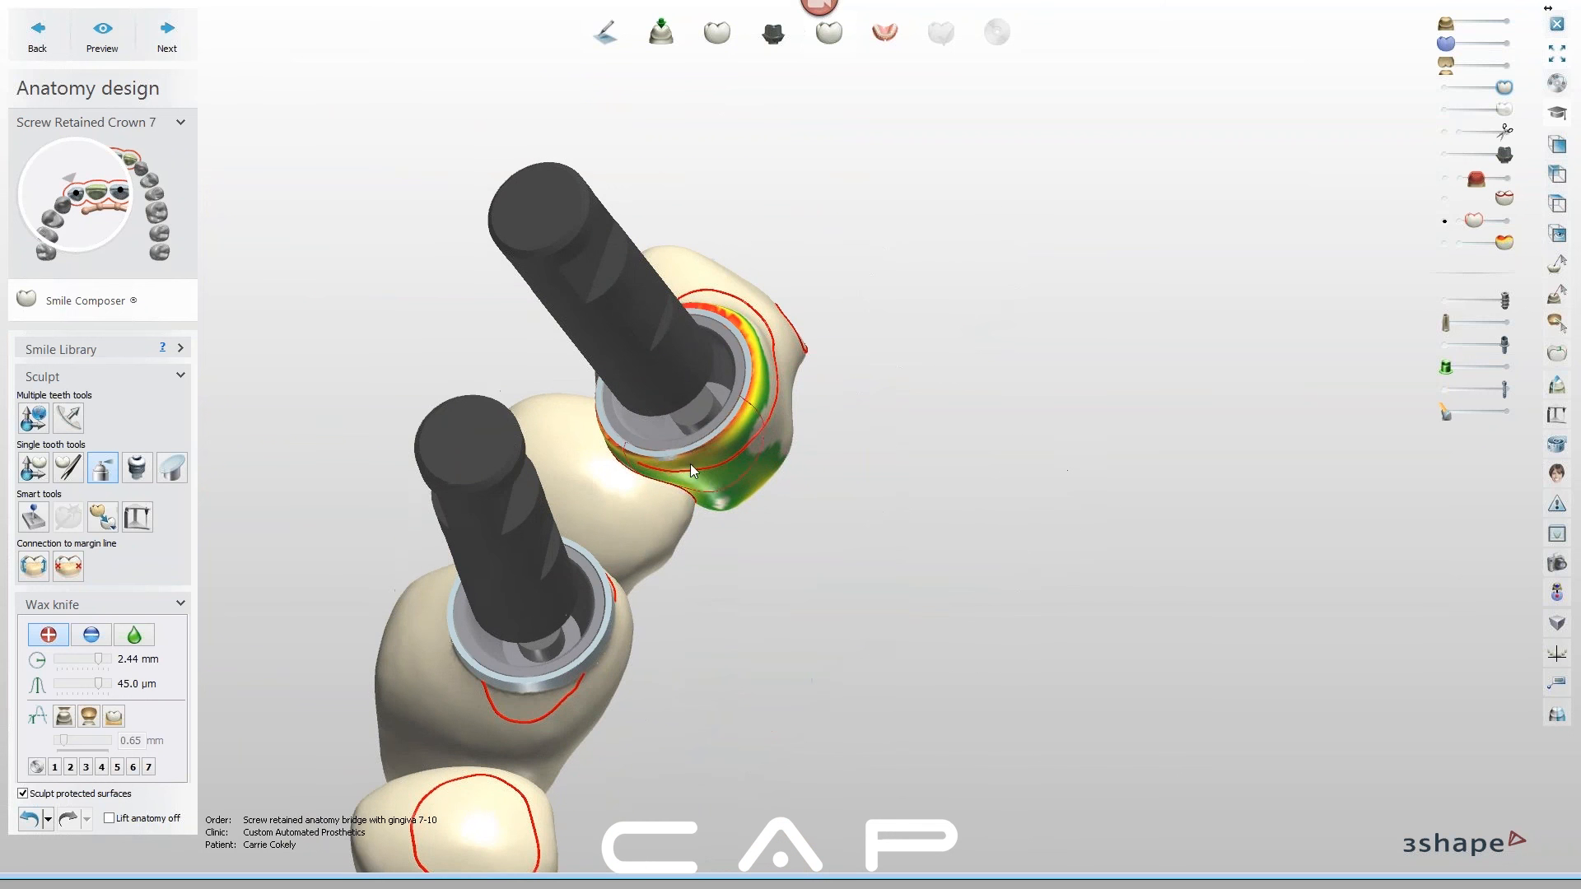
# Smooth crown 7's lingual surface from the margin toward the built-up area over the abutment
pyautogui.click(134, 635)
pyautogui.moveTo(737, 470); pyautogui.dragTo(699, 400, button='right')
pyautogui.moveTo(699, 400); pyautogui.dragTo(611, 369)
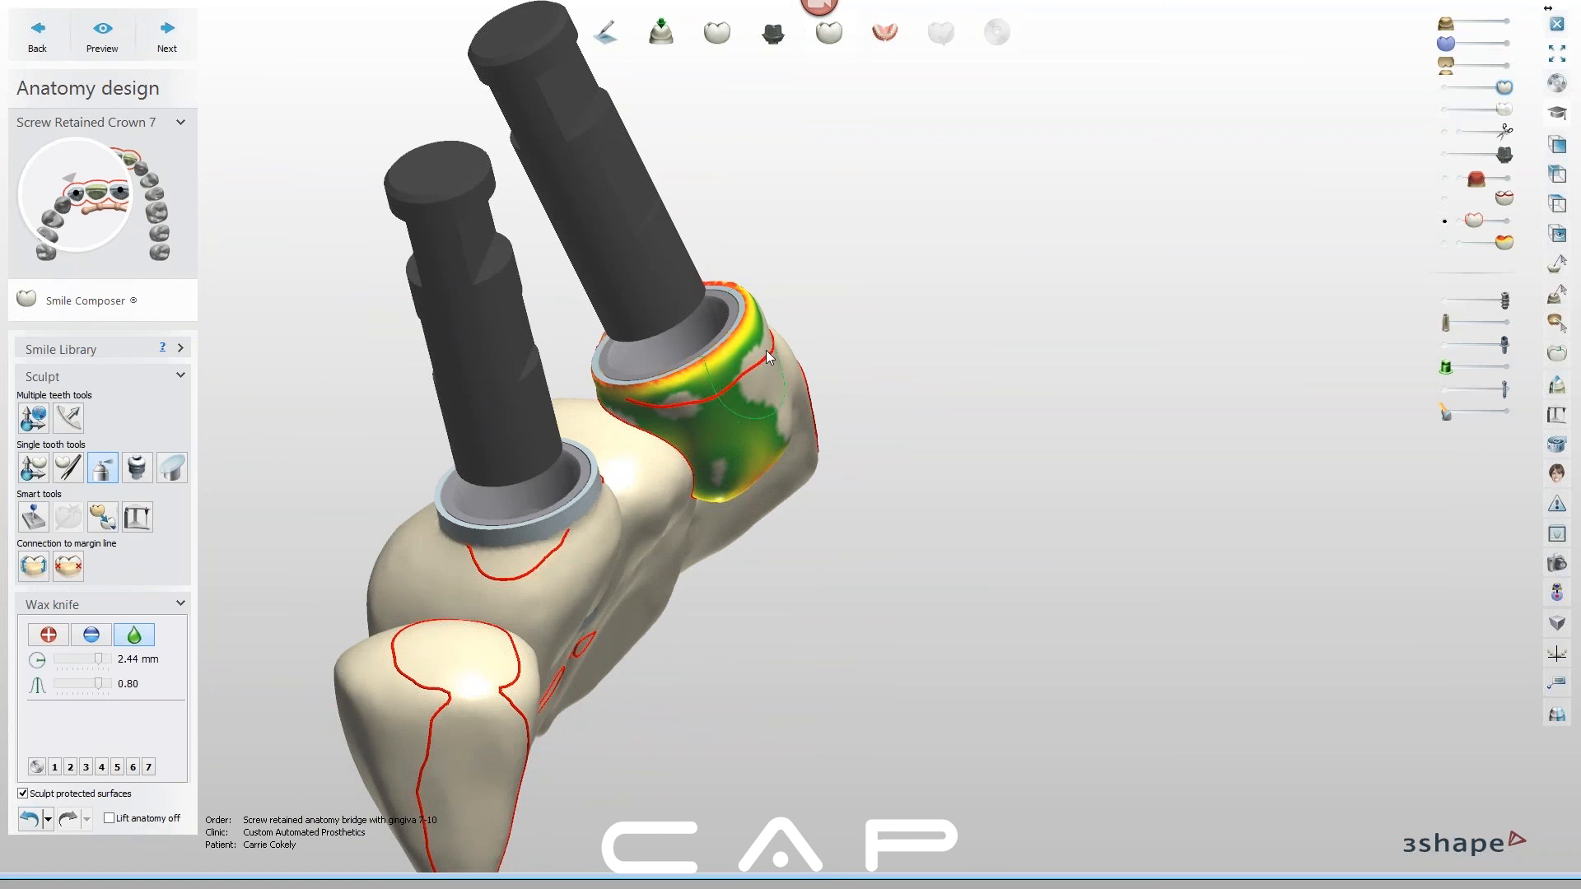
pyautogui.moveTo(690, 448); pyautogui.dragTo(624, 413, button='right')
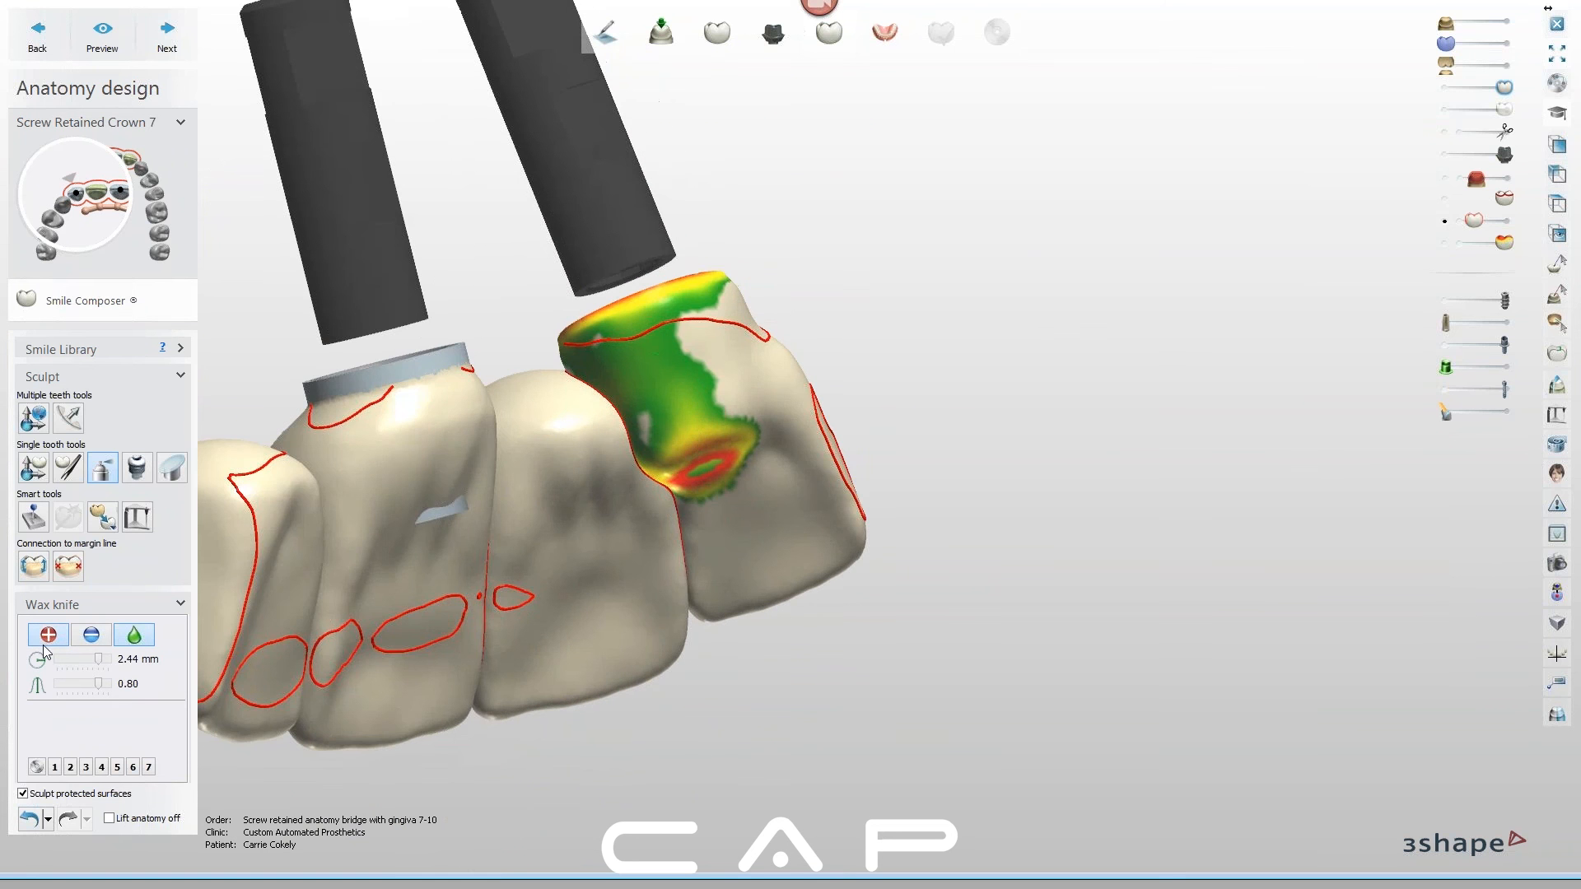
# Build up the thin lingual area of crown 7 between its collar and the abutment top with added wax
pyautogui.click(49, 634)
pyautogui.moveTo(508, 433); pyautogui.dragTo(549, 429, button='right')
pyautogui.click(656, 360)
pyautogui.click(671, 362)
pyautogui.click(707, 331)
pyautogui.moveTo(718, 321)
pyautogui.mouseDown()
pyautogui.moveTo(733, 319)
pyautogui.moveTo(615, 361)
pyautogui.mouseUp()
pyautogui.moveTo(707, 418); pyautogui.dragTo(790, 511, button='right')
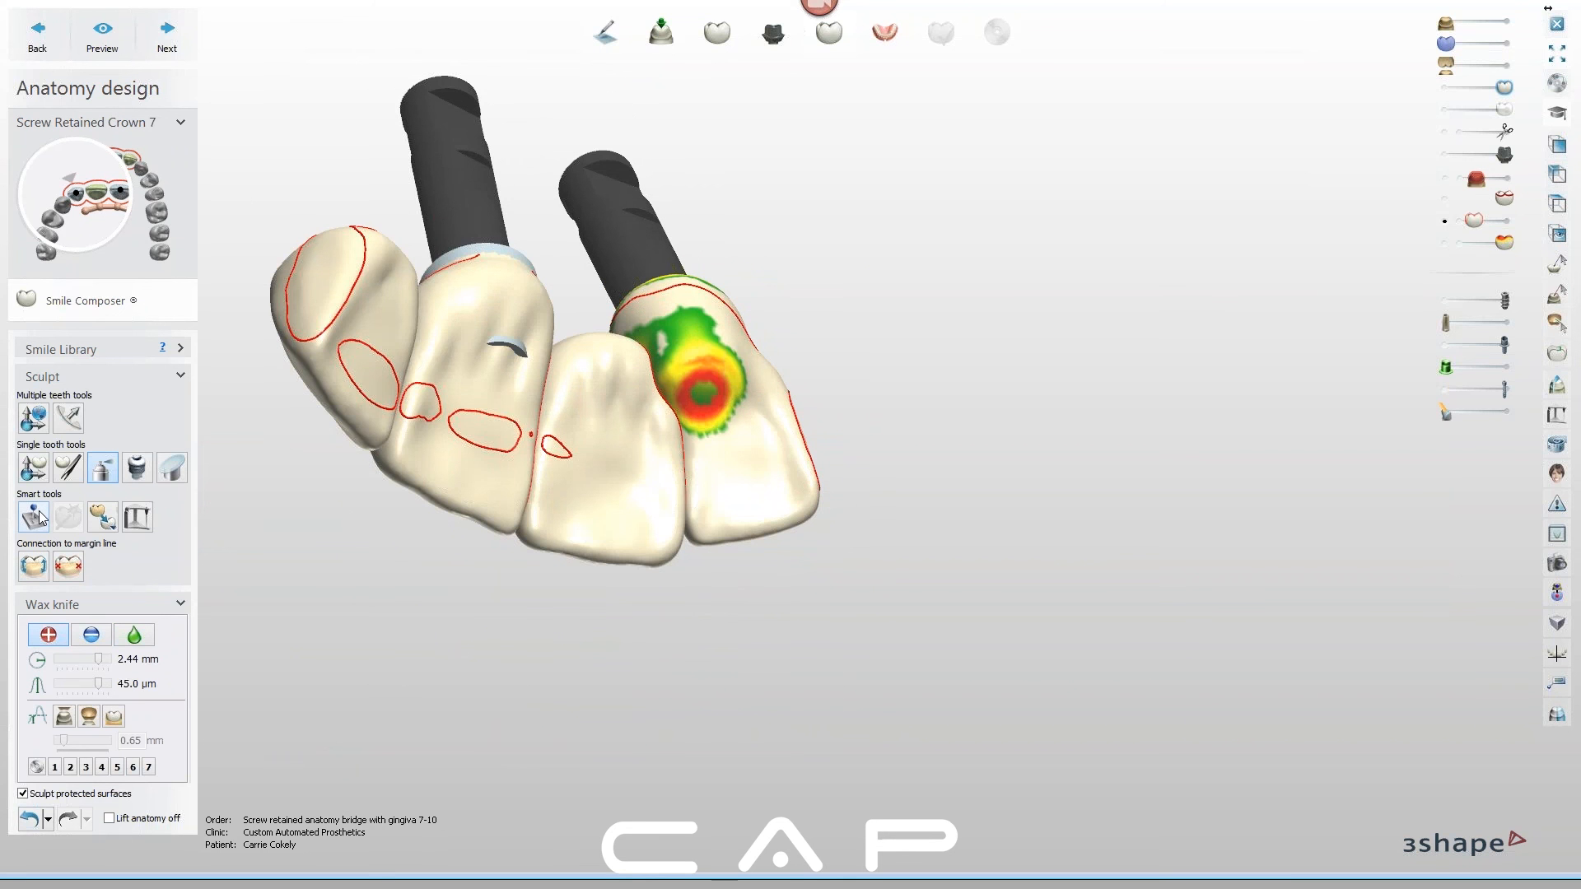
pyautogui.moveTo(644, 331); pyautogui.dragTo(640, 357, button='right')
pyautogui.moveTo(641, 354); pyautogui.dragTo(695, 353)
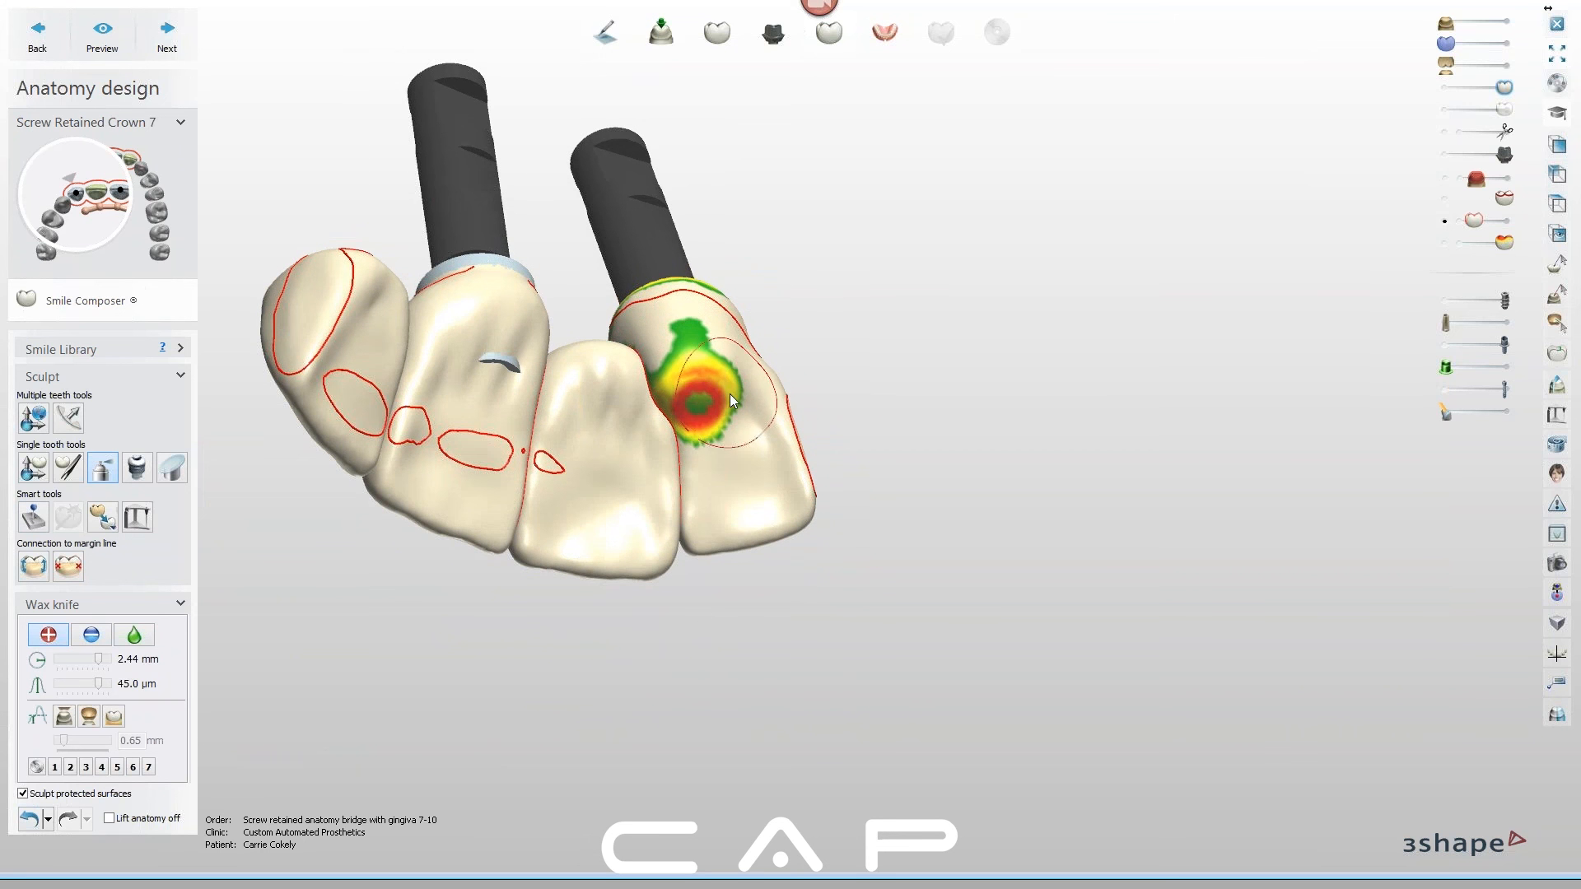
pyautogui.moveTo(789, 511); pyautogui.dragTo(725, 446, button='right')
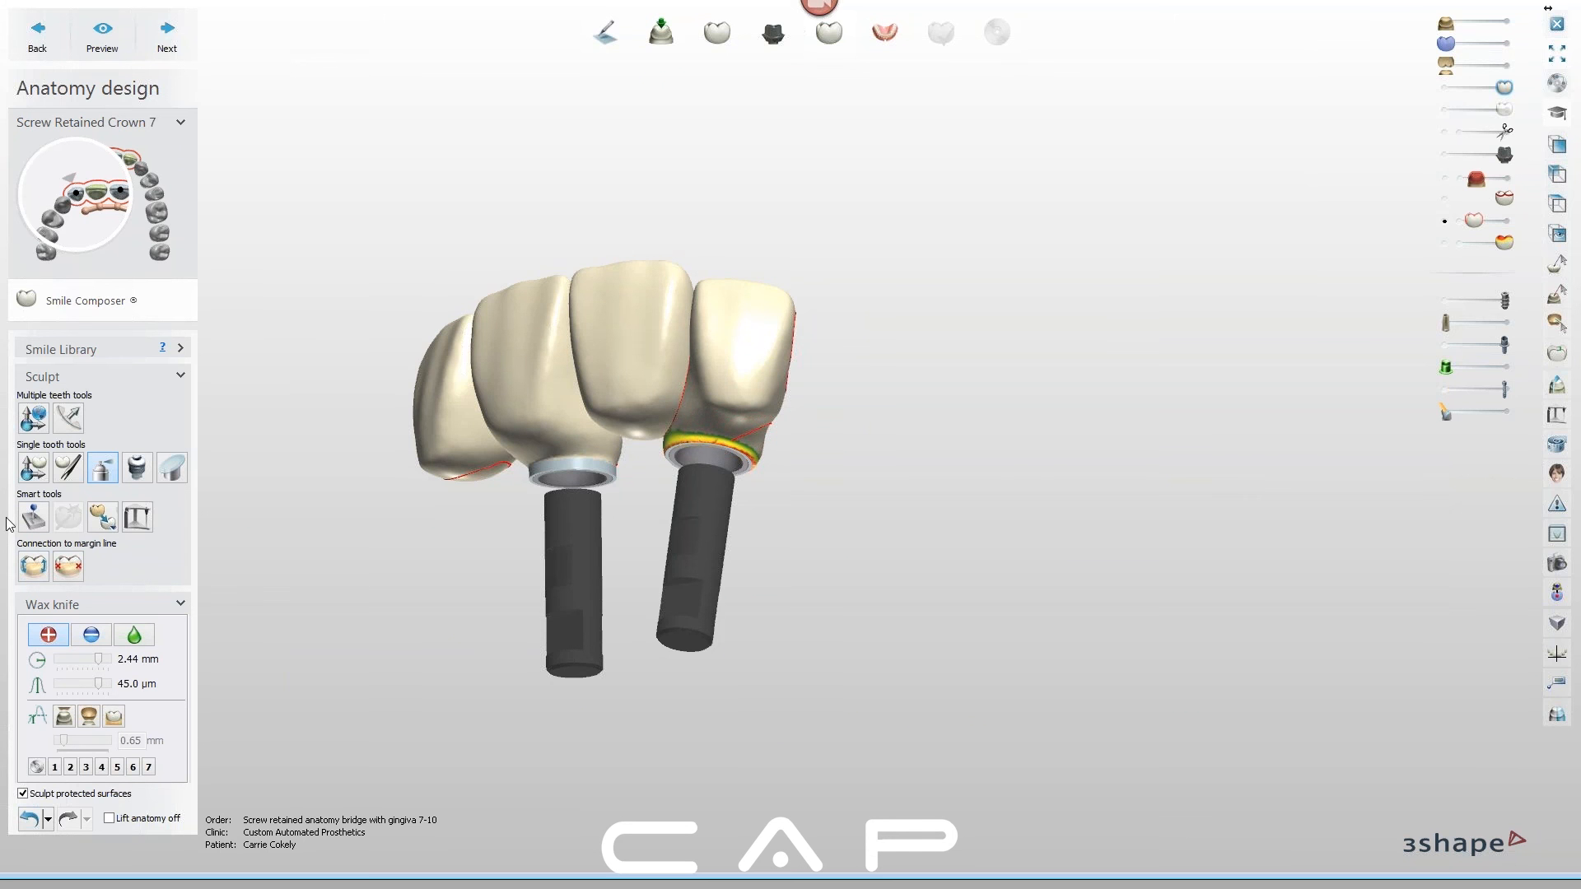
# Trim excess wax from crown 7's lingual surface between the abutment area and the collar with the 2.44 mm wax knife
pyautogui.moveTo(732, 472)
pyautogui.mouseDown(button='right')
pyautogui.moveTo(690, 463)
pyautogui.moveTo(814, 468)
pyautogui.moveTo(739, 421)
pyautogui.moveTo(724, 445)
pyautogui.moveTo(729, 362)
pyautogui.mouseUp(button='right')
pyautogui.click(91, 636)
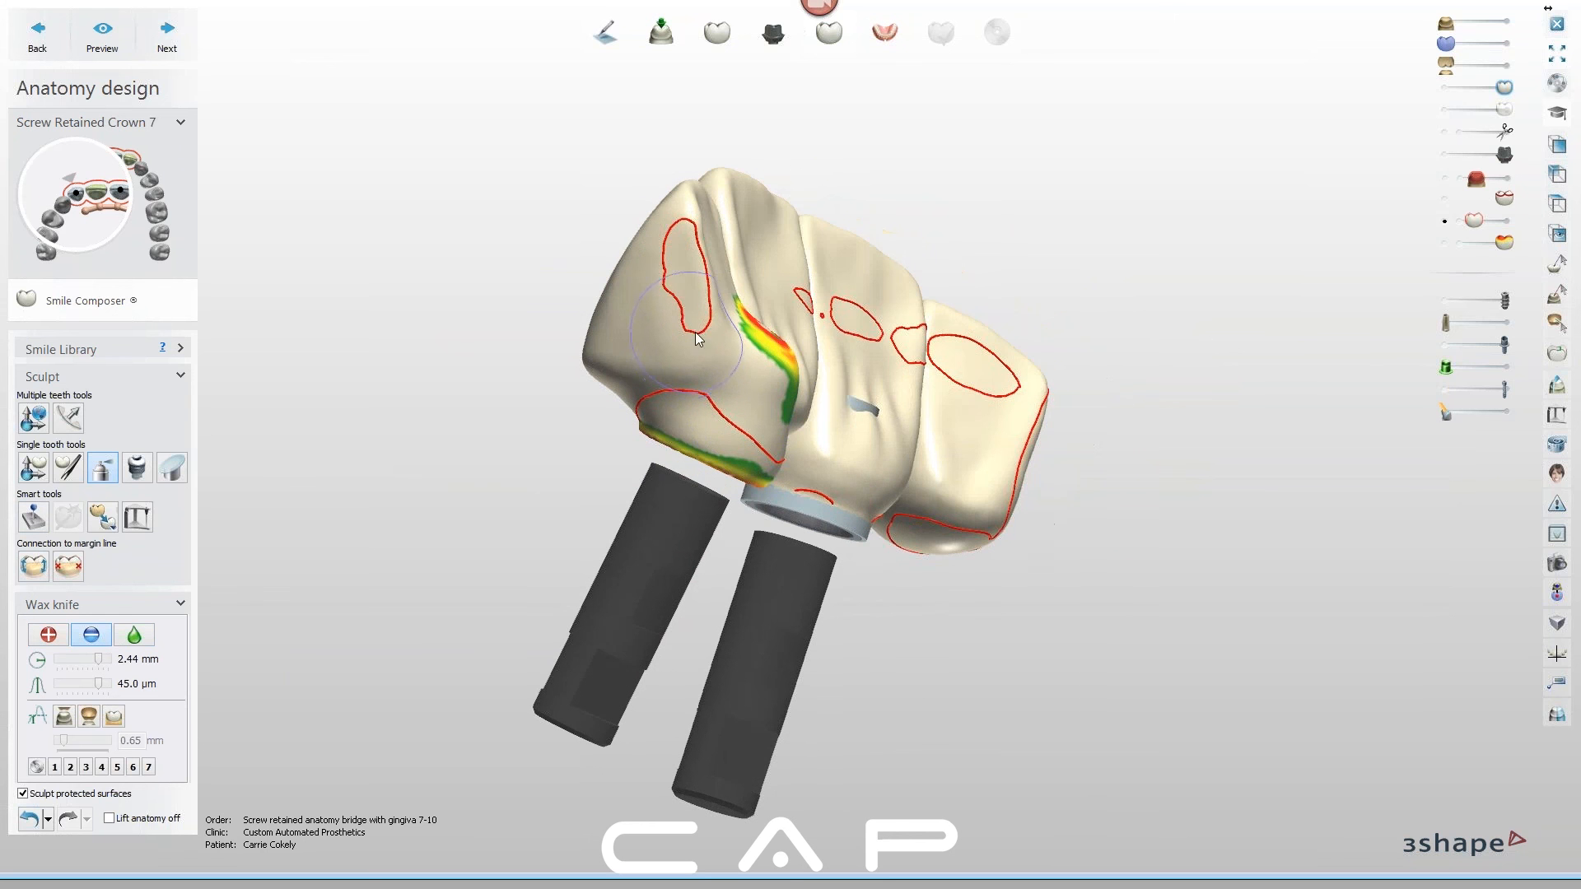
pyautogui.moveTo(763, 476); pyautogui.dragTo(623, 426, button='right')
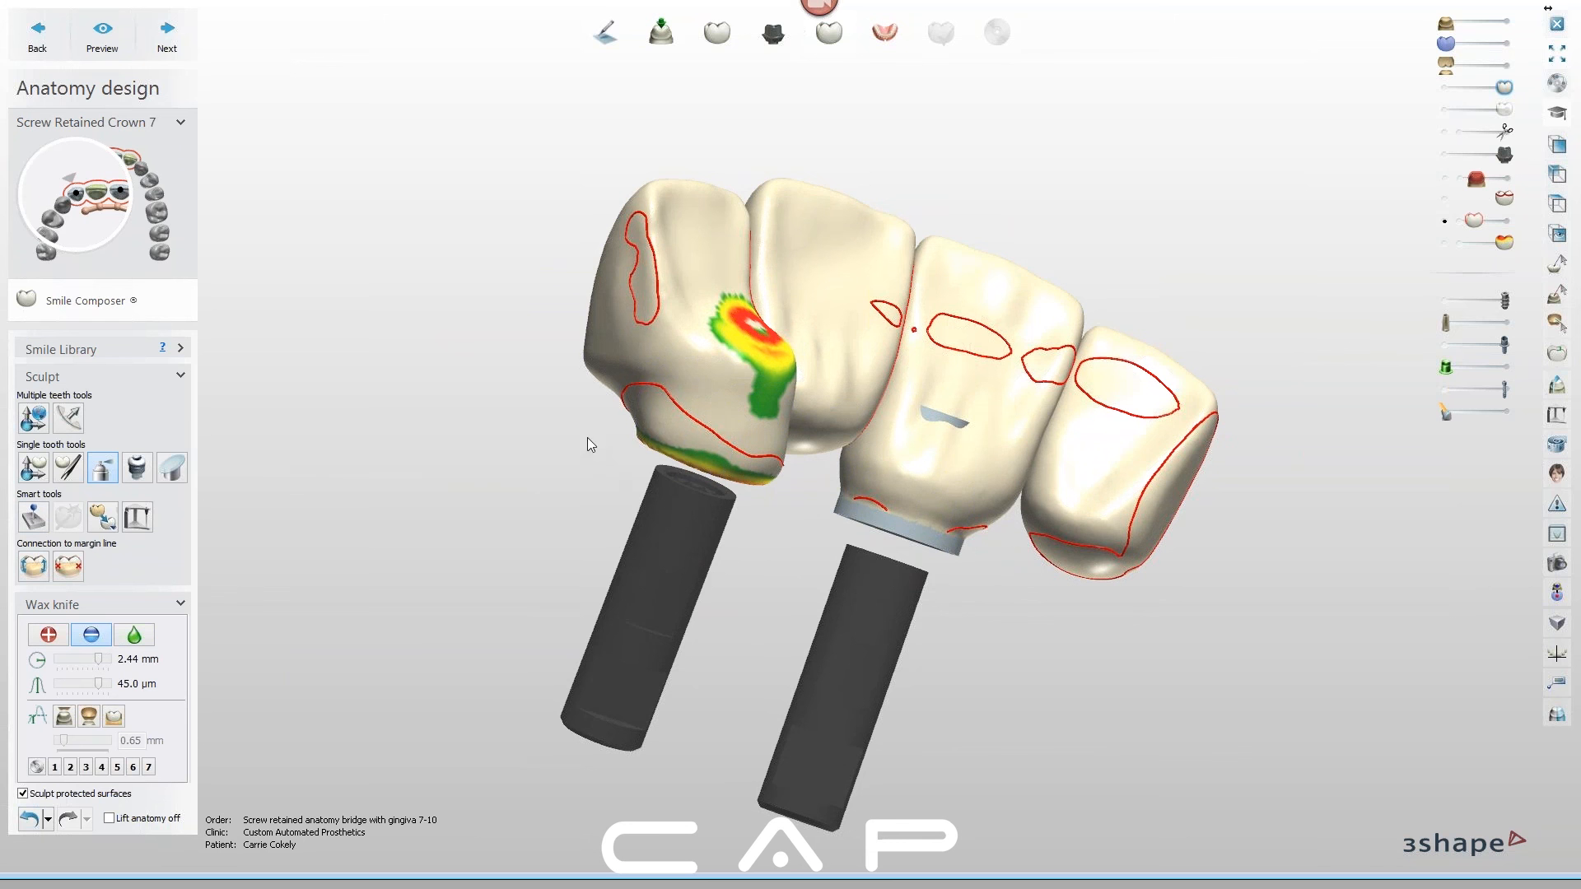
pyautogui.moveTo(664, 456)
pyautogui.mouseDown(button='right')
pyautogui.moveTo(689, 458)
pyautogui.moveTo(677, 551)
pyautogui.moveTo(647, 515)
pyautogui.moveTo(897, 495)
pyautogui.moveTo(774, 509)
pyautogui.moveTo(593, 476)
pyautogui.moveTo(629, 517)
pyautogui.moveTo(751, 501)
pyautogui.moveTo(756, 457)
pyautogui.mouseUp(button='right')
pyautogui.moveTo(848, 515); pyautogui.dragTo(815, 503, button='right')
pyautogui.moveTo(813, 496); pyautogui.dragTo(824, 481, button='middle')
# Build up crown 9's lingual surface with added wax so it covers the exposed abutment top
pyautogui.click(787, 371)
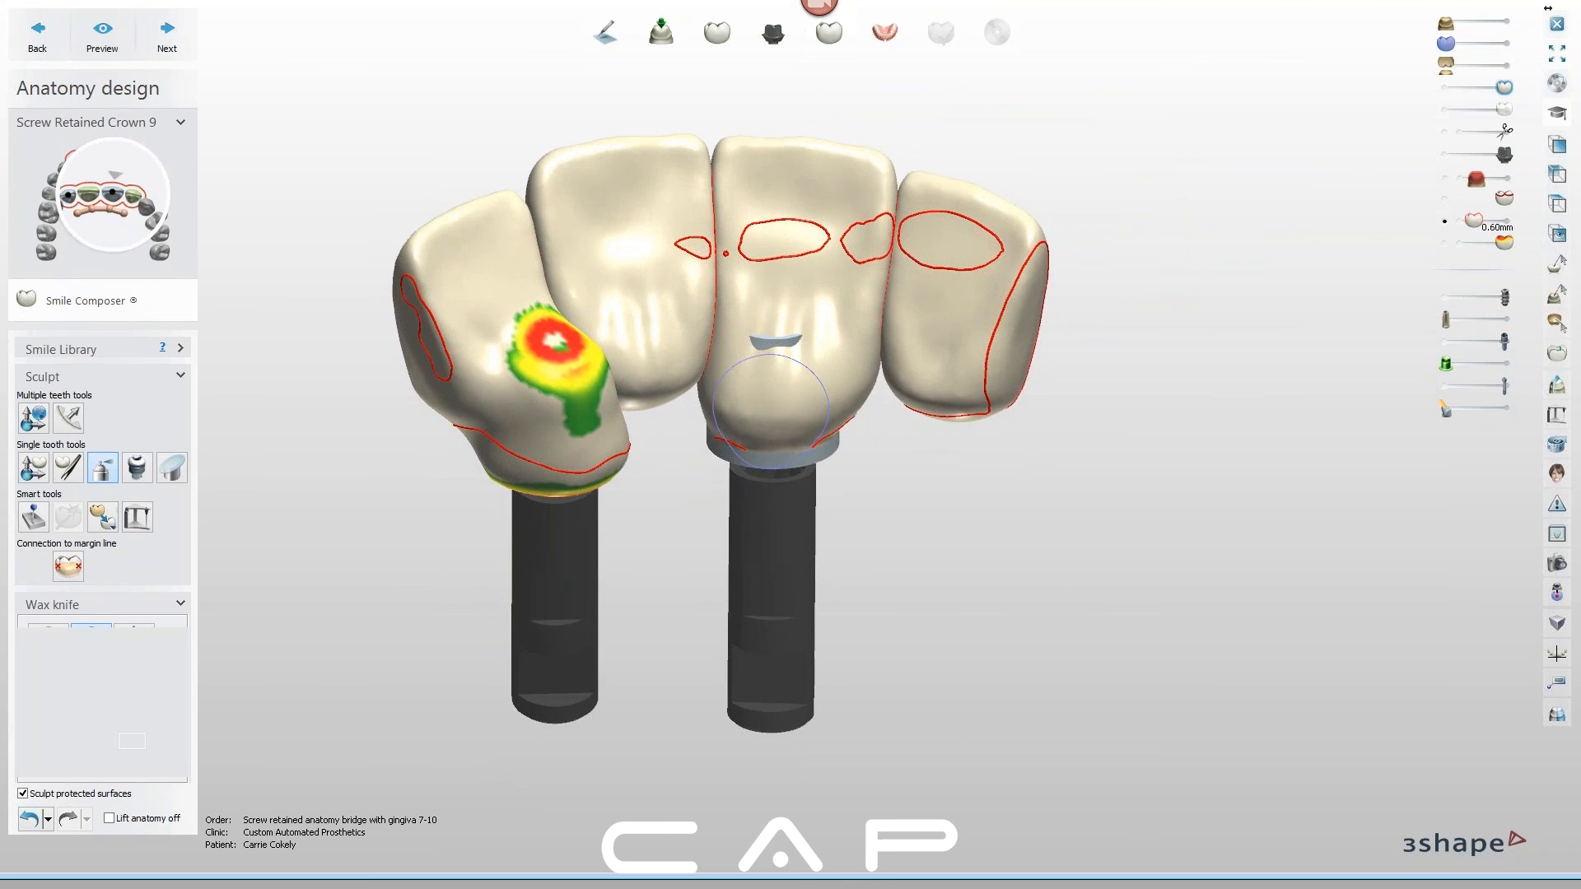
pyautogui.click(769, 354)
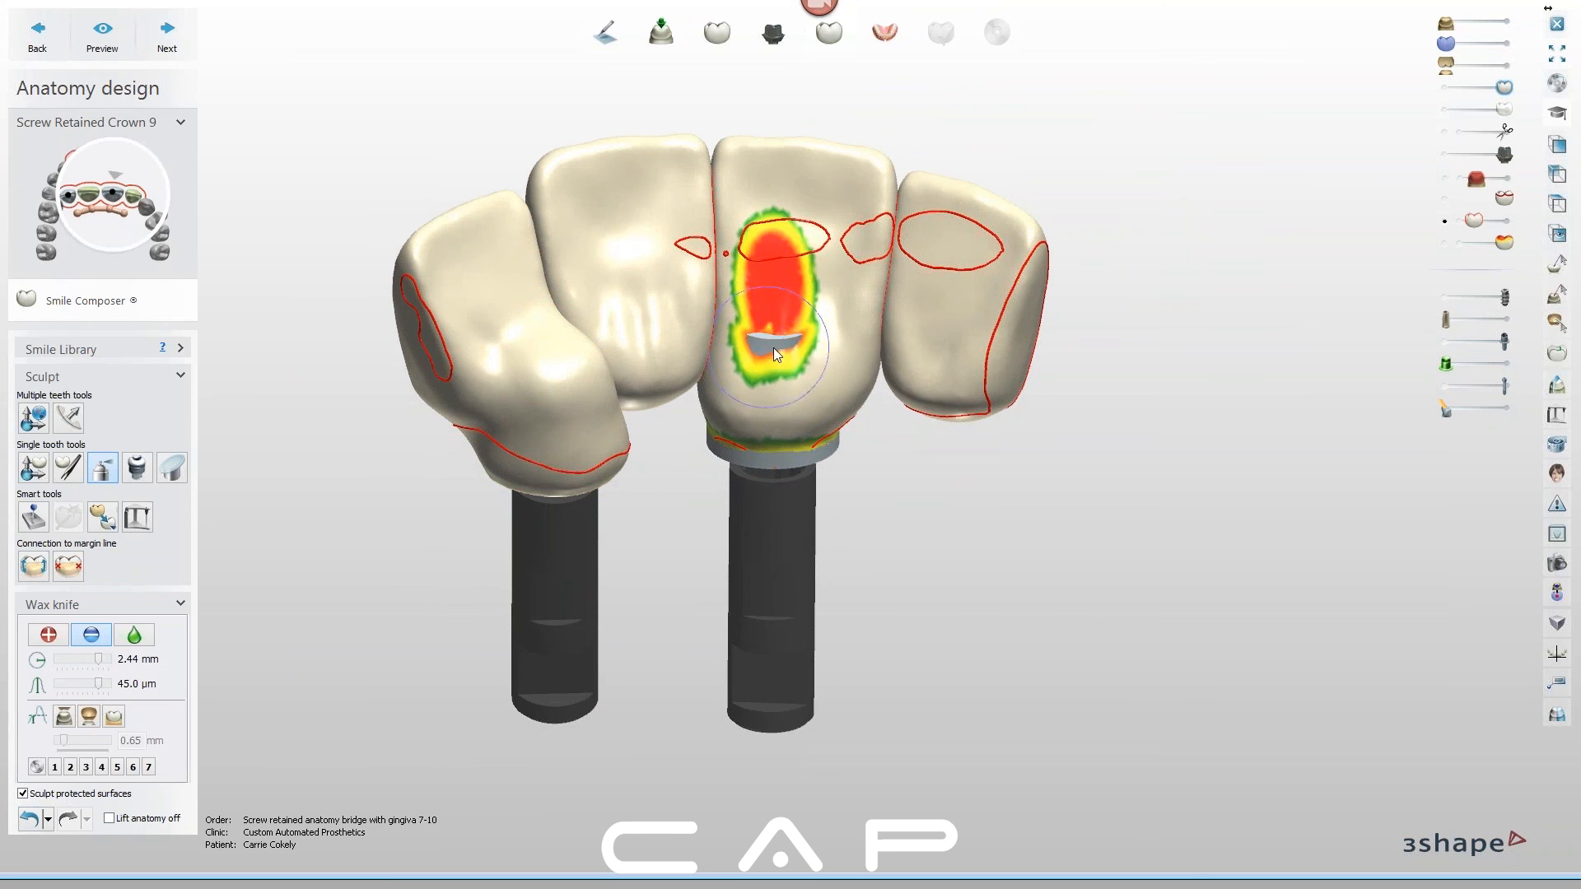
pyautogui.click(65, 637)
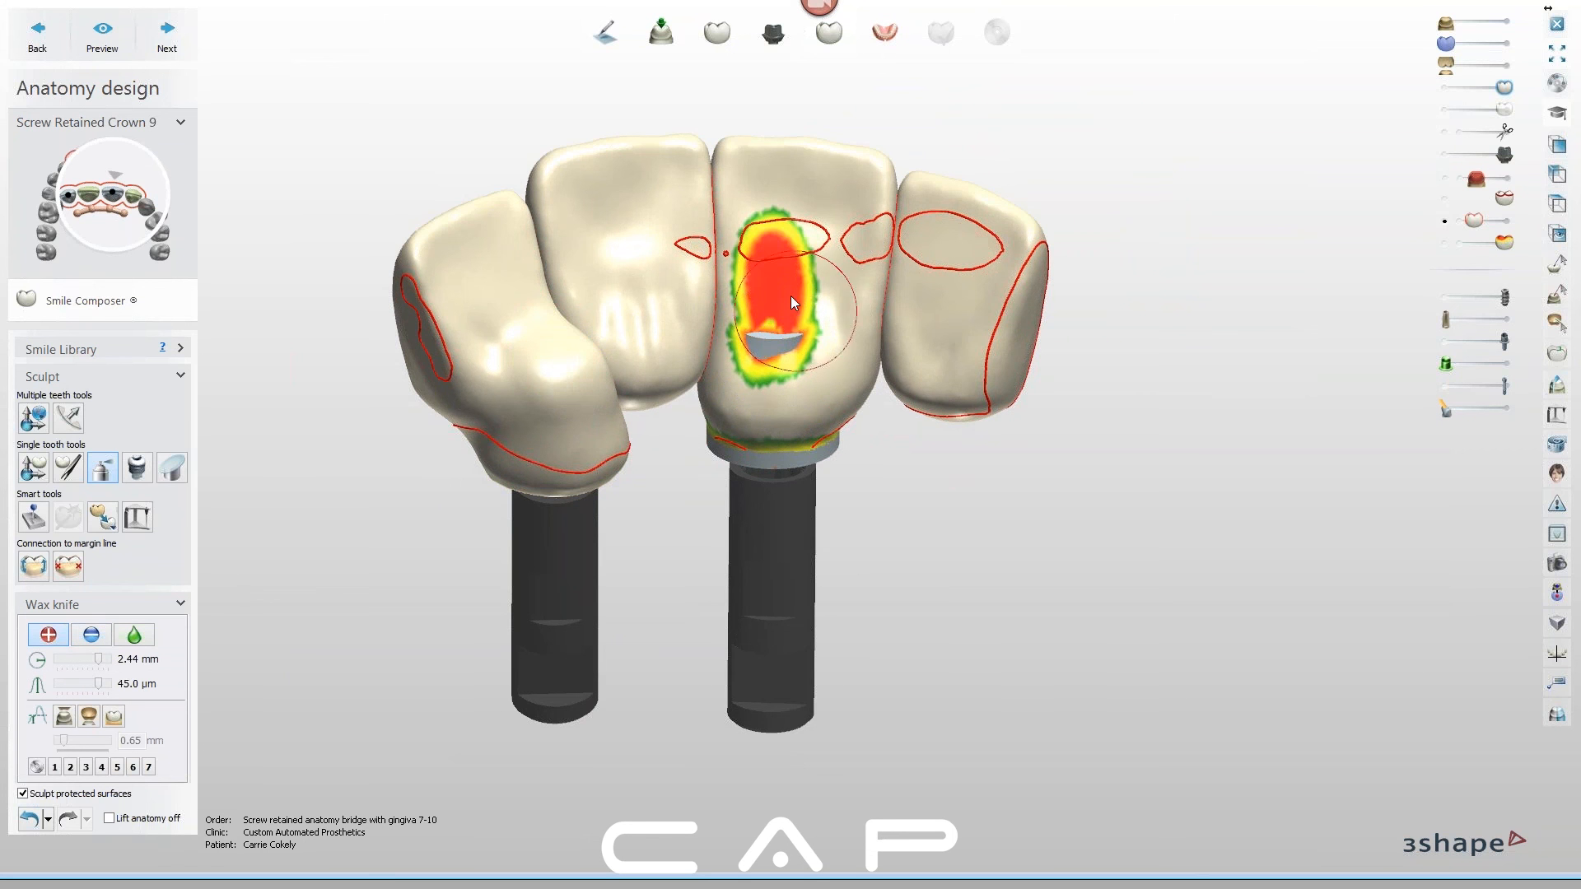
pyautogui.moveTo(790, 356); pyautogui.dragTo(756, 372, button='right')
pyautogui.moveTo(756, 372)
pyautogui.mouseDown()
pyautogui.moveTo(805, 373)
pyautogui.moveTo(745, 379)
pyautogui.moveTo(778, 397)
pyautogui.moveTo(810, 367)
pyautogui.moveTo(752, 364)
pyautogui.mouseUp()
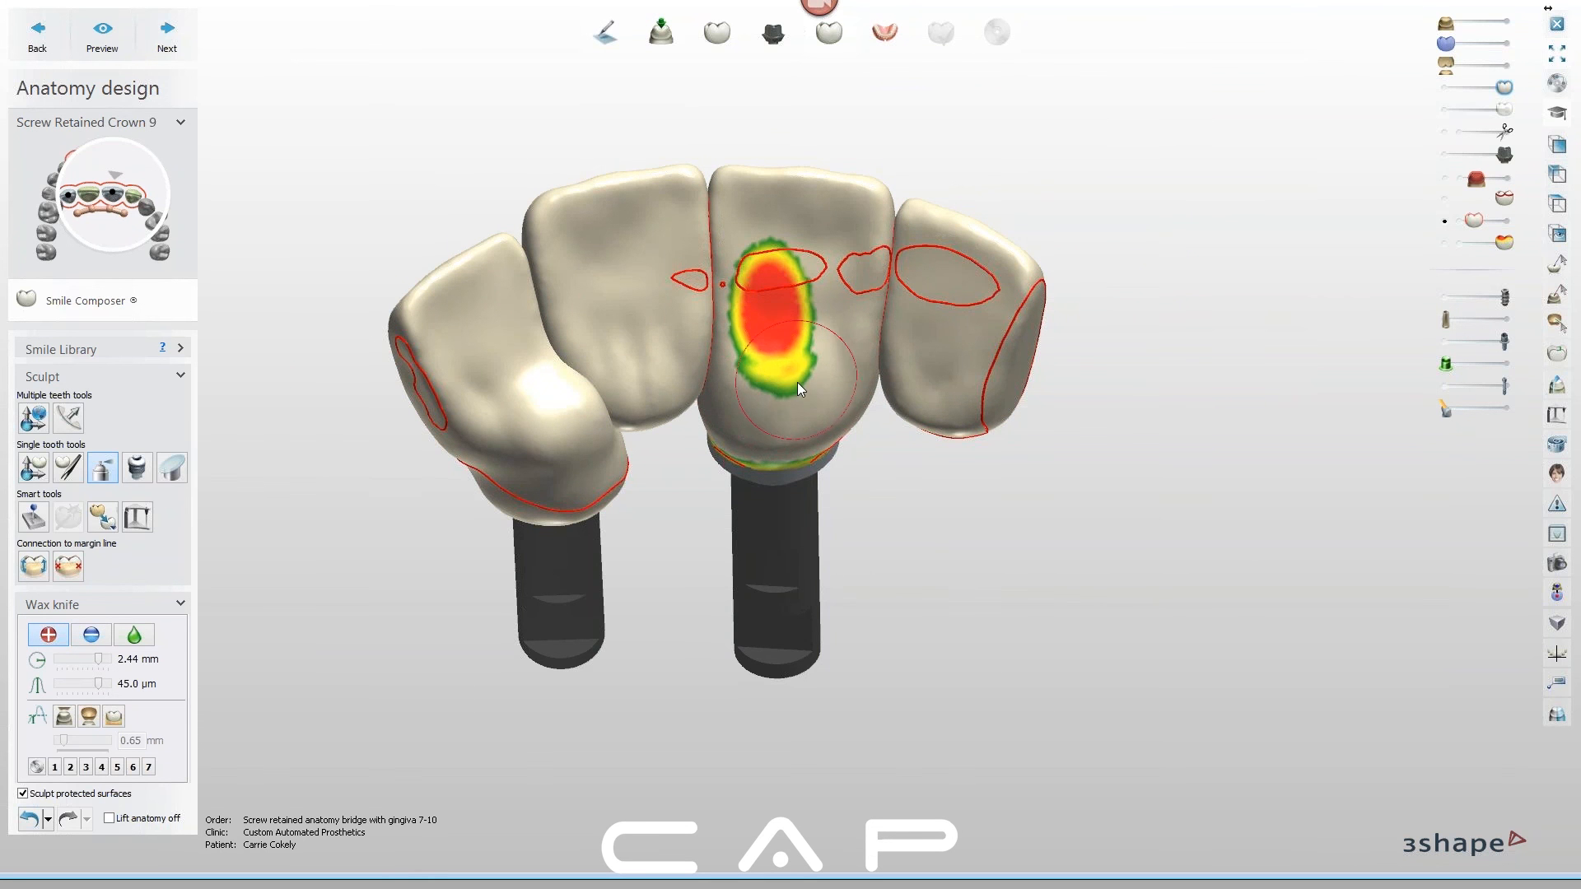
pyautogui.moveTo(783, 446)
pyautogui.mouseDown(button='right')
pyautogui.moveTo(791, 422)
pyautogui.moveTo(745, 418)
pyautogui.mouseUp(button='right')
pyautogui.moveTo(783, 438)
pyautogui.mouseDown()
pyautogui.moveTo(728, 440)
pyautogui.moveTo(825, 433)
pyautogui.mouseUp()
# Add wax around crown 9's collar along the margin, working from the labial side
pyautogui.moveTo(786, 477); pyautogui.dragTo(995, 478, button='right')
pyautogui.moveTo(786, 432)
pyautogui.mouseDown(button='right')
pyautogui.moveTo(815, 456)
pyautogui.moveTo(718, 426)
pyautogui.moveTo(755, 412)
pyautogui.moveTo(772, 441)
pyautogui.moveTo(757, 419)
pyautogui.mouseUp(button='right')
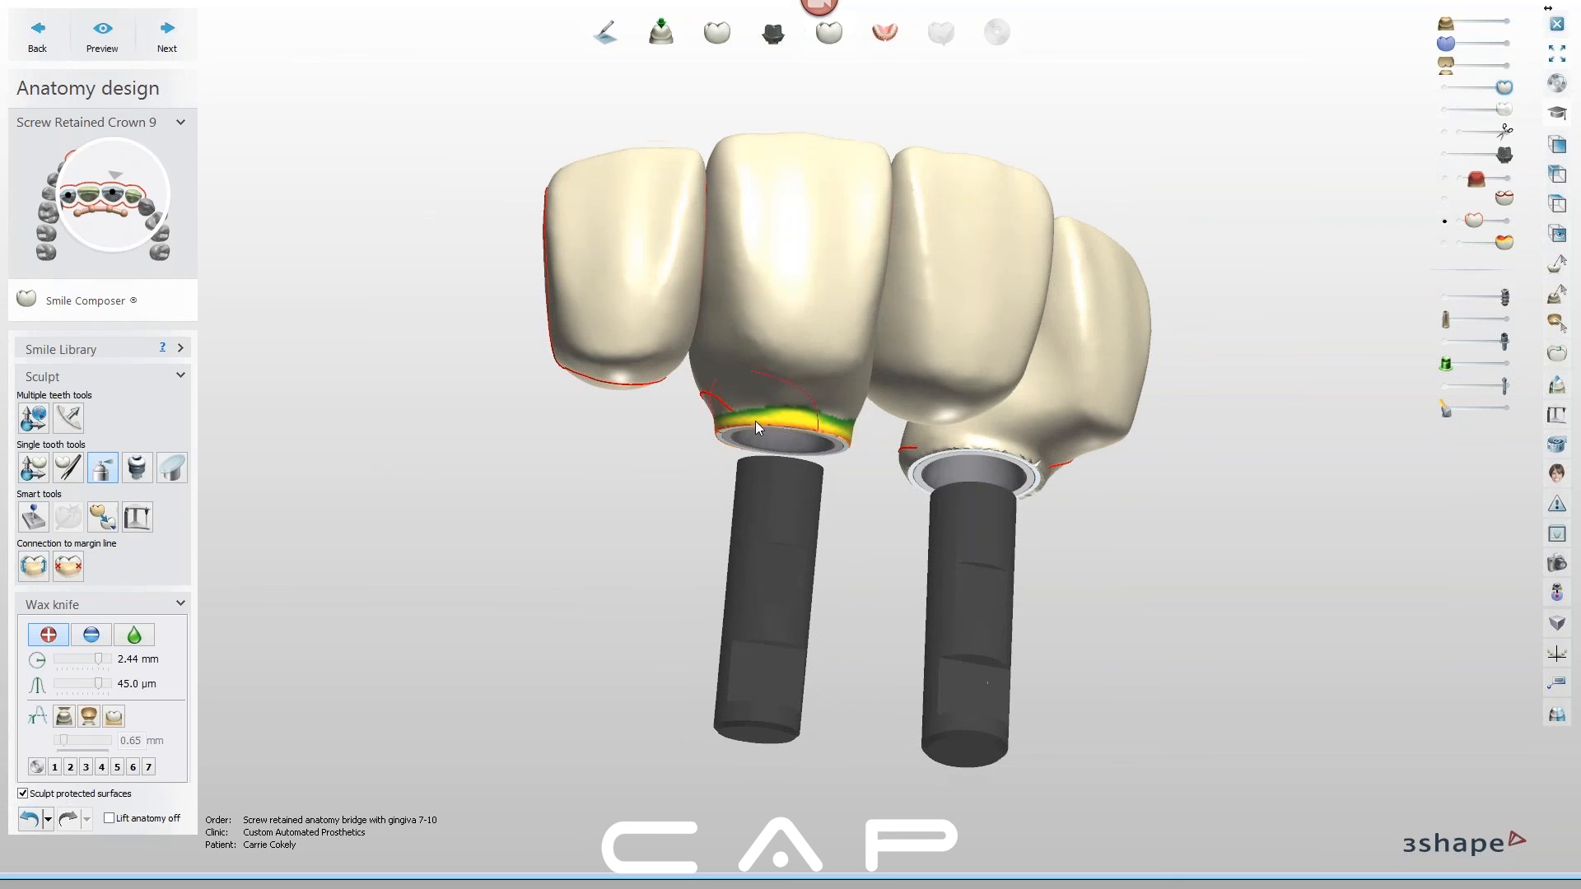
pyautogui.moveTo(859, 462); pyautogui.dragTo(837, 428, button='right')
pyautogui.moveTo(828, 483)
pyautogui.mouseDown(button='right')
pyautogui.moveTo(857, 494)
pyautogui.moveTo(869, 472)
pyautogui.moveTo(774, 478)
pyautogui.moveTo(759, 435)
pyautogui.moveTo(812, 435)
pyautogui.moveTo(804, 453)
pyautogui.moveTo(724, 423)
pyautogui.moveTo(802, 436)
pyautogui.mouseUp(button='right')
# Remove excess wax from the lingual, side and labial areas of crown 9 above its collar
pyautogui.click(108, 637)
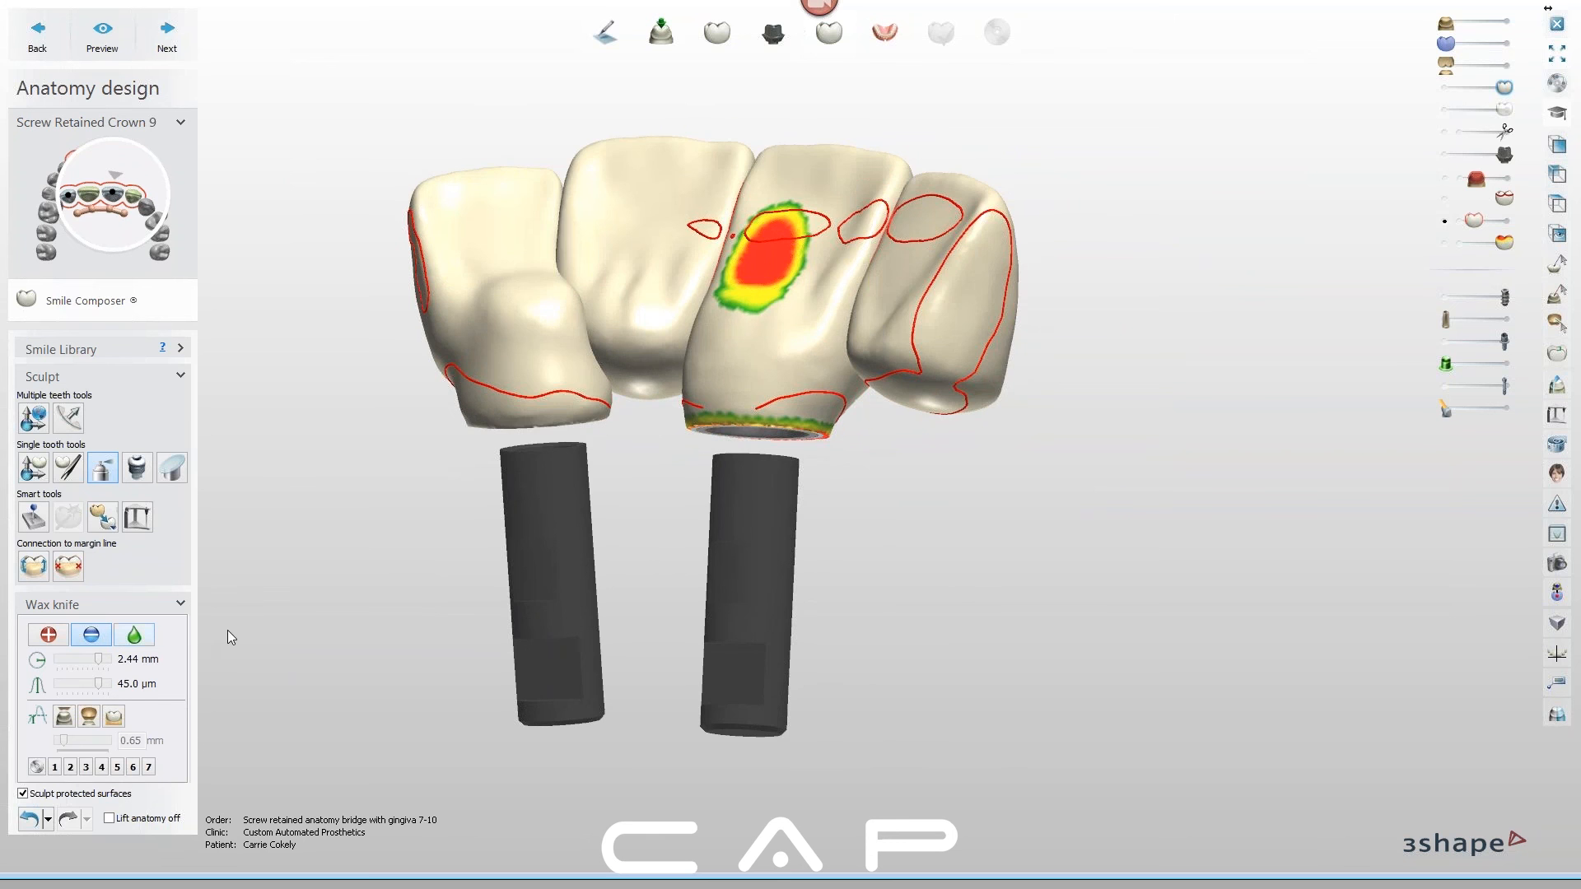
pyautogui.moveTo(840, 496); pyautogui.dragTo(858, 368, button='right')
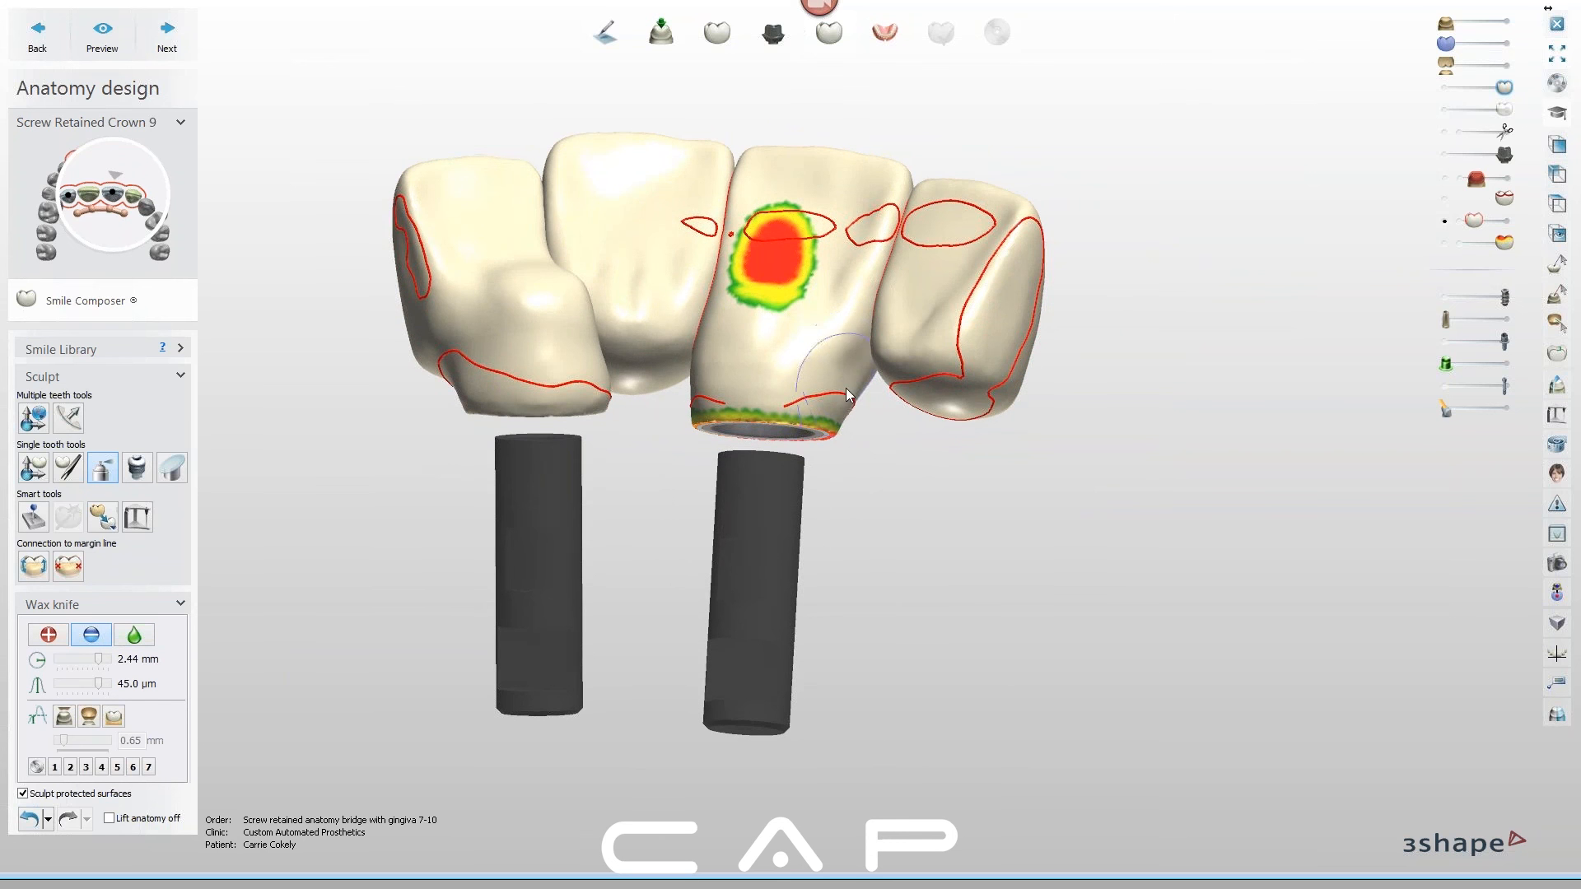
pyautogui.moveTo(717, 369); pyautogui.dragTo(739, 371, button='right')
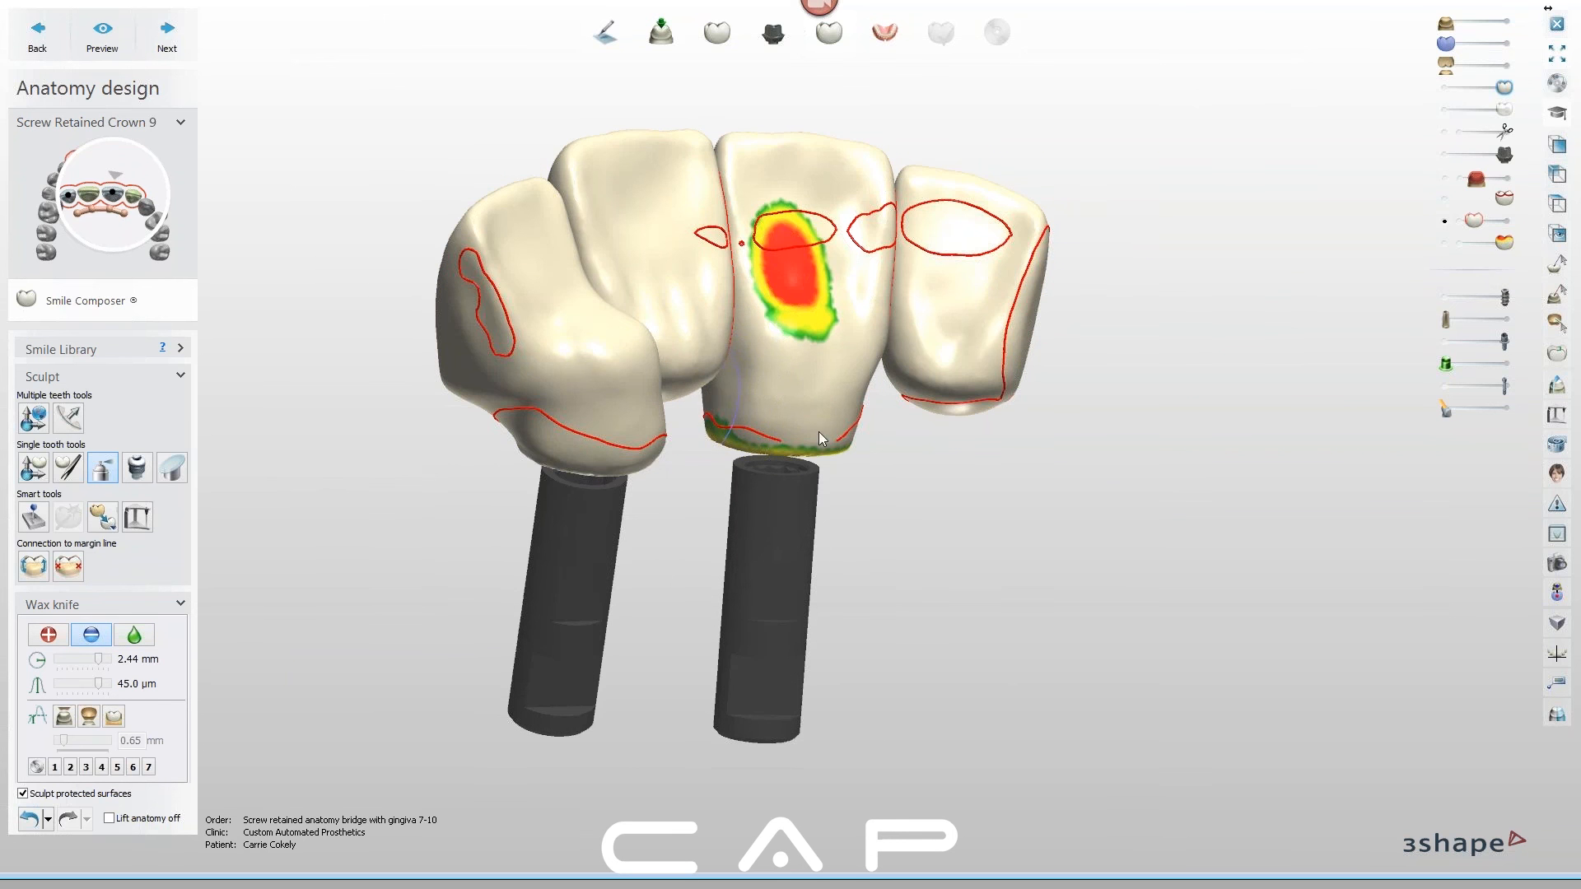
pyautogui.moveTo(808, 441)
pyautogui.mouseDown(button='right')
pyautogui.moveTo(680, 448)
pyautogui.moveTo(773, 426)
pyautogui.moveTo(813, 363)
pyautogui.mouseUp(button='right')
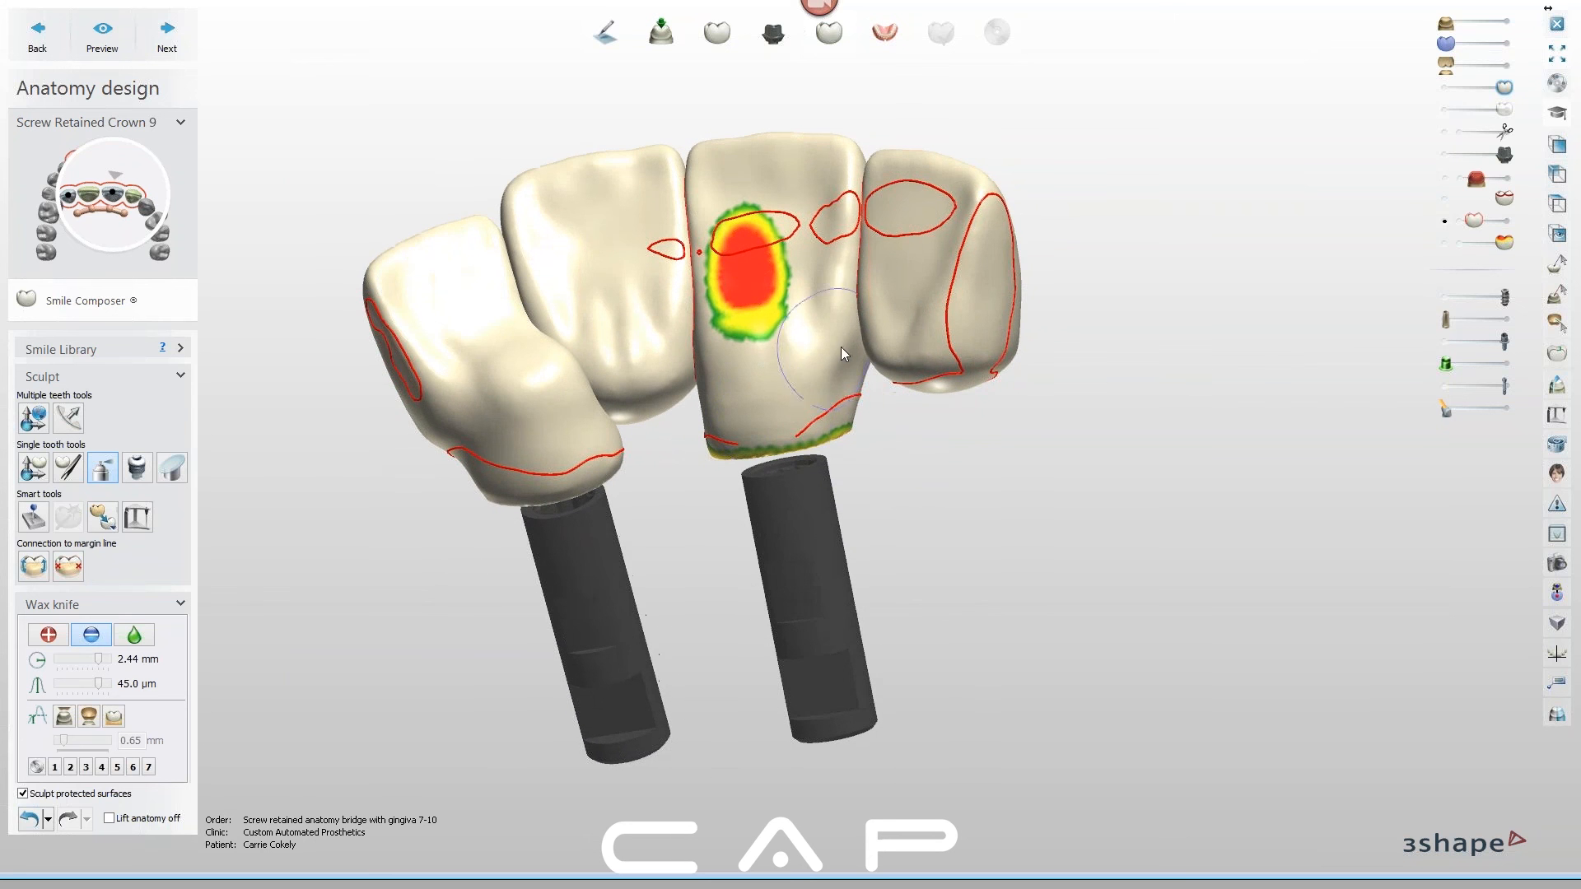
pyautogui.moveTo(842, 451)
pyautogui.mouseDown(button='right')
pyautogui.moveTo(639, 447)
pyautogui.moveTo(729, 399)
pyautogui.moveTo(717, 334)
pyautogui.moveTo(714, 363)
pyautogui.mouseUp(button='right')
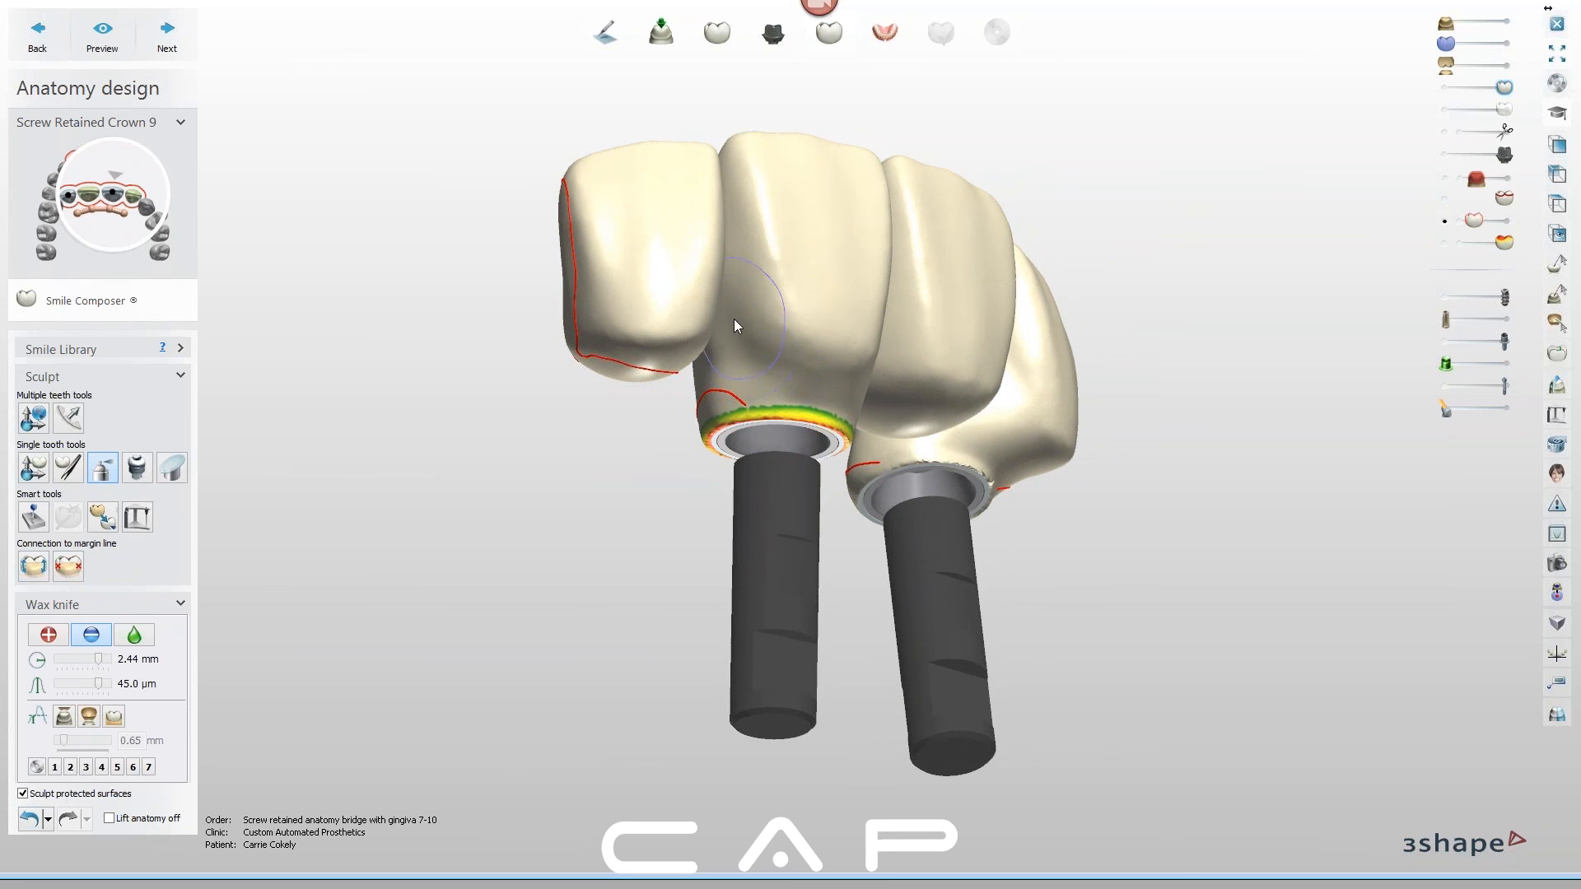
pyautogui.moveTo(891, 417)
pyautogui.mouseDown(button='right')
pyautogui.moveTo(835, 431)
pyautogui.moveTo(843, 384)
pyautogui.moveTo(878, 424)
pyautogui.moveTo(853, 379)
pyautogui.mouseUp(button='right')
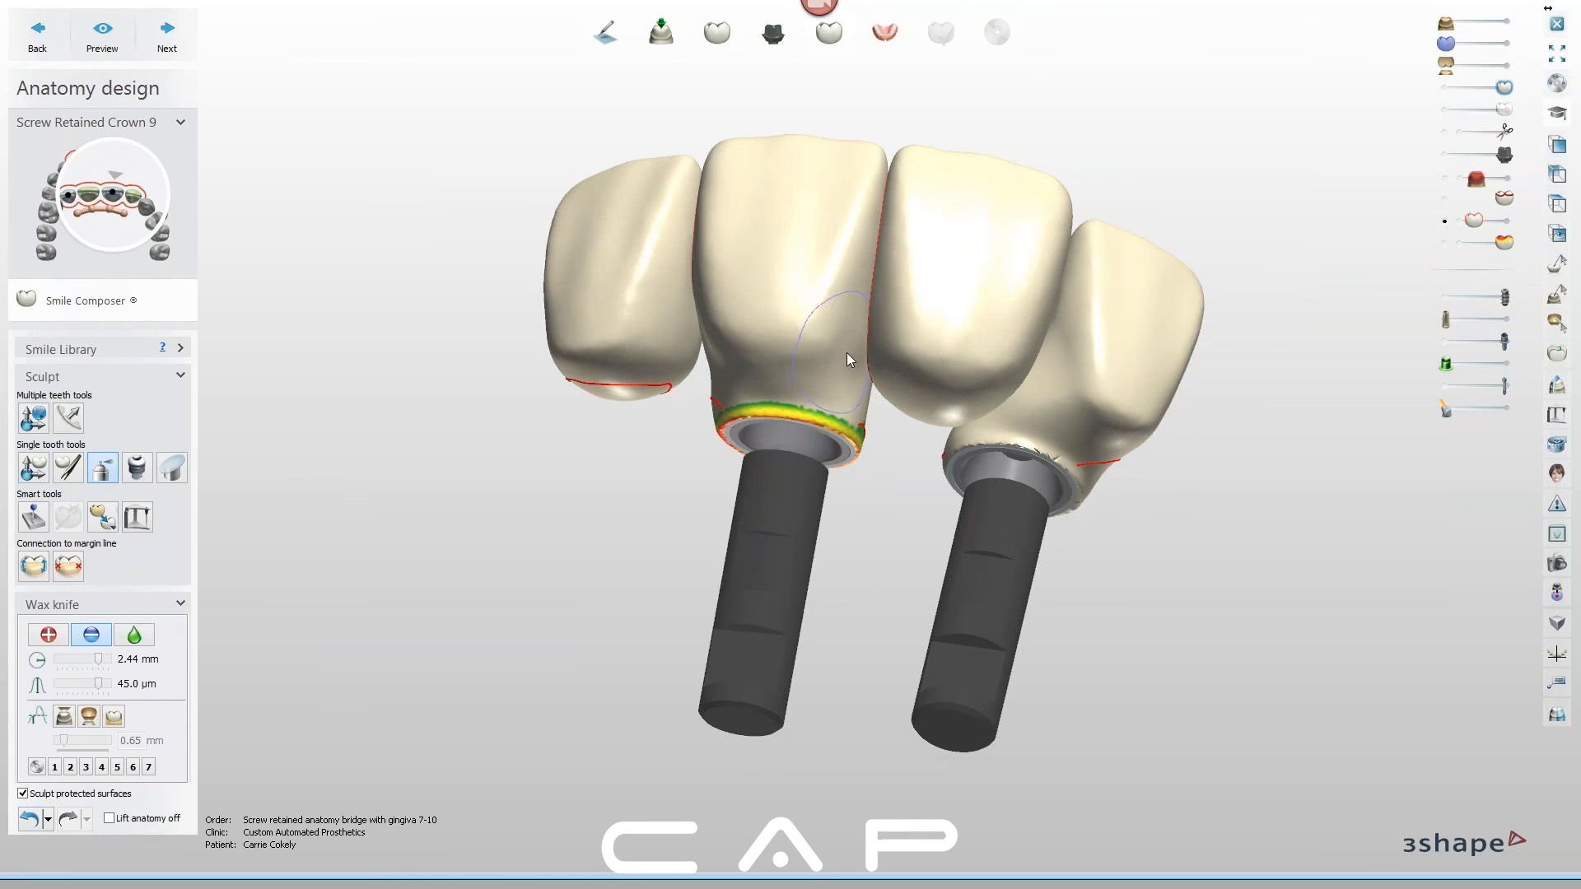
pyautogui.moveTo(844, 382)
pyautogui.mouseDown(button='right')
pyautogui.moveTo(846, 413)
pyautogui.moveTo(876, 374)
pyautogui.moveTo(976, 604)
pyautogui.moveTo(827, 454)
pyautogui.moveTo(778, 428)
pyautogui.moveTo(760, 377)
pyautogui.moveTo(821, 406)
pyautogui.moveTo(794, 388)
pyautogui.moveTo(758, 396)
pyautogui.mouseUp(button='right')
# Smooth crown 9's collar area where it blends into the crown, at 2.44 mm and strength 0.80
pyautogui.click(134, 635)
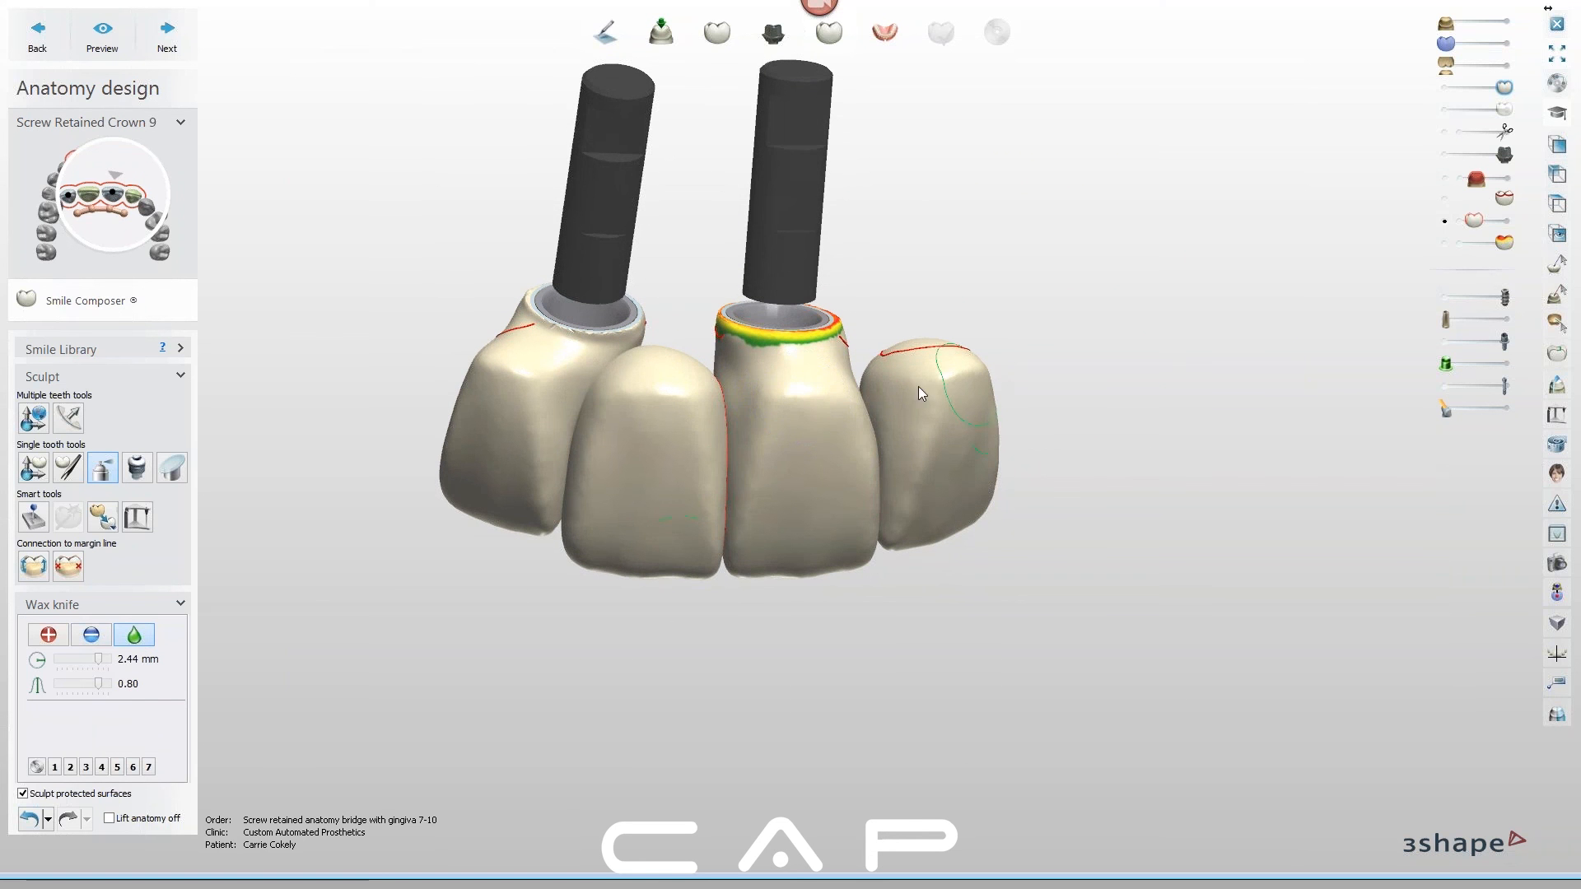
pyautogui.moveTo(986, 381); pyautogui.dragTo(754, 398, button='right')
pyautogui.moveTo(822, 448); pyautogui.dragTo(867, 394, button='right')
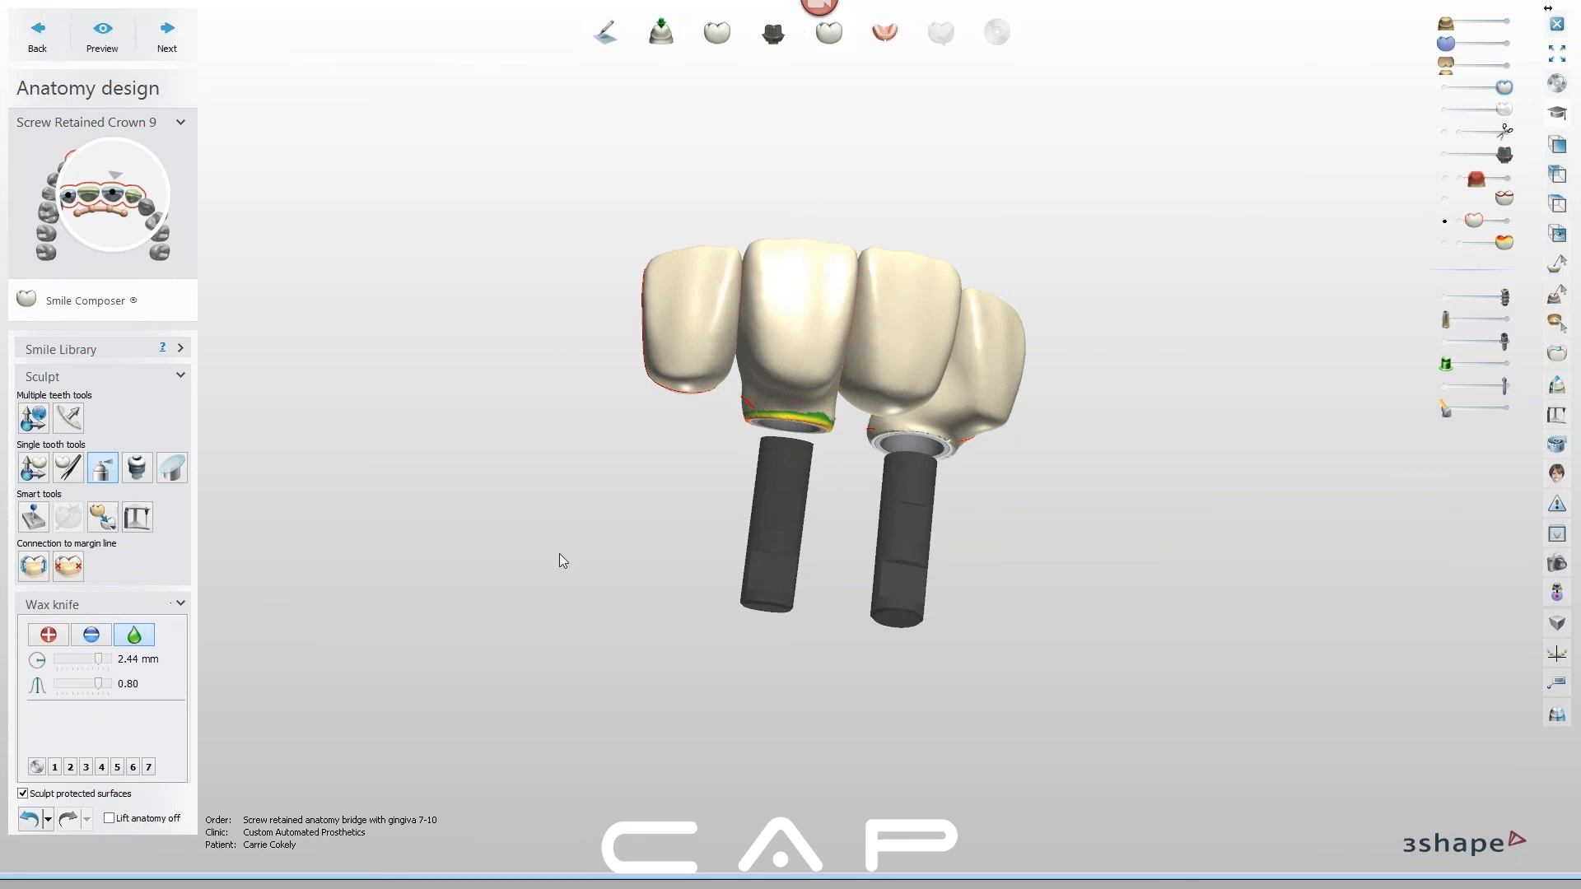
pyautogui.moveTo(993, 383); pyautogui.dragTo(966, 384, button='right')
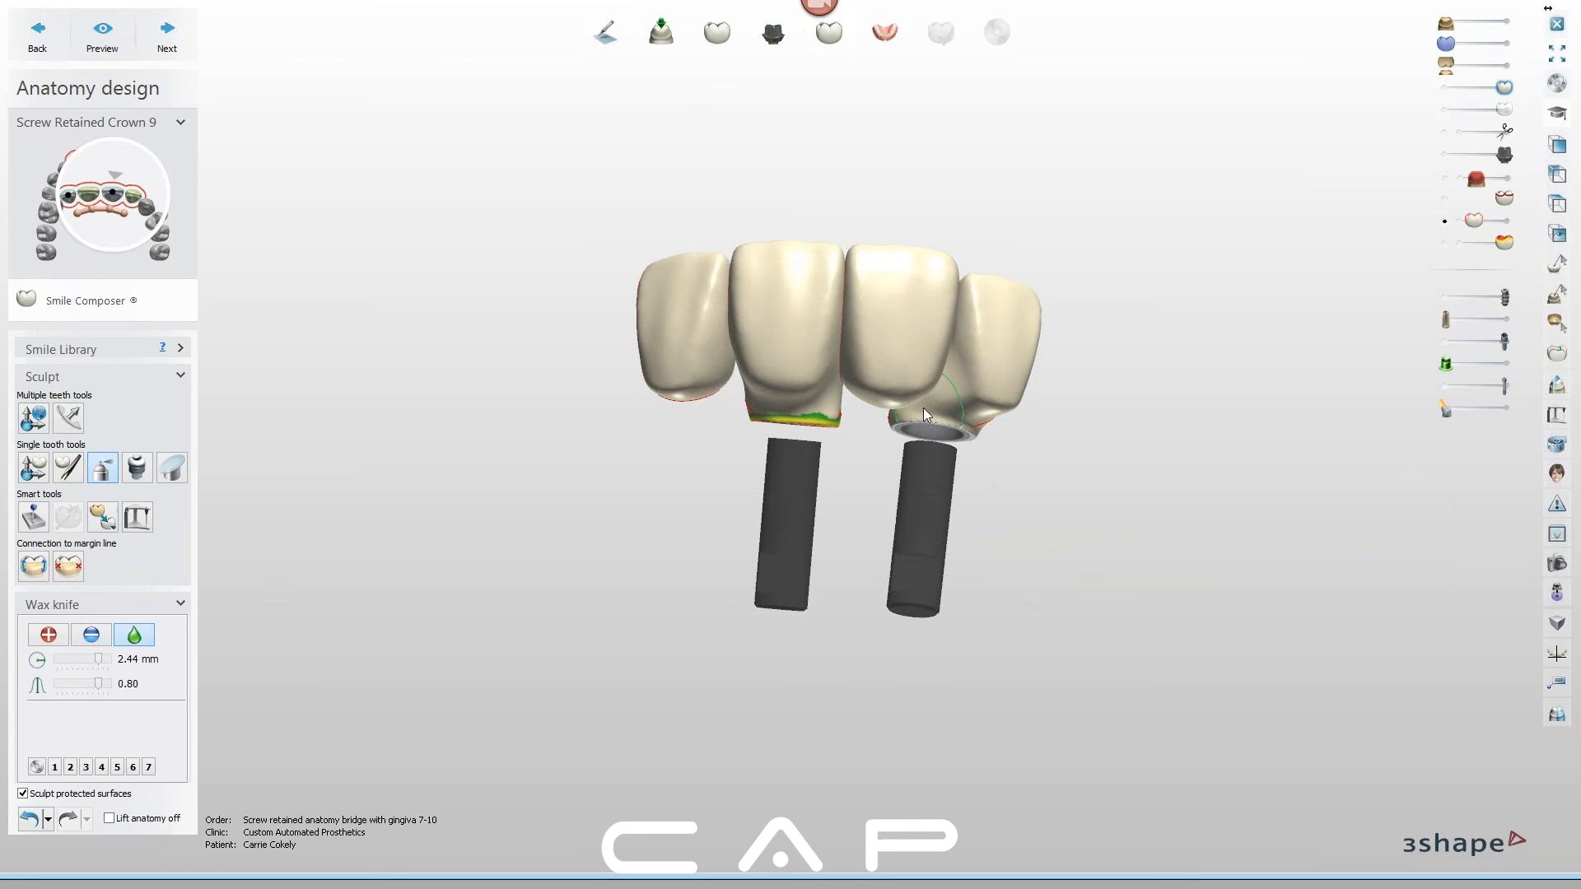
pyautogui.scroll(2, 925, 441)
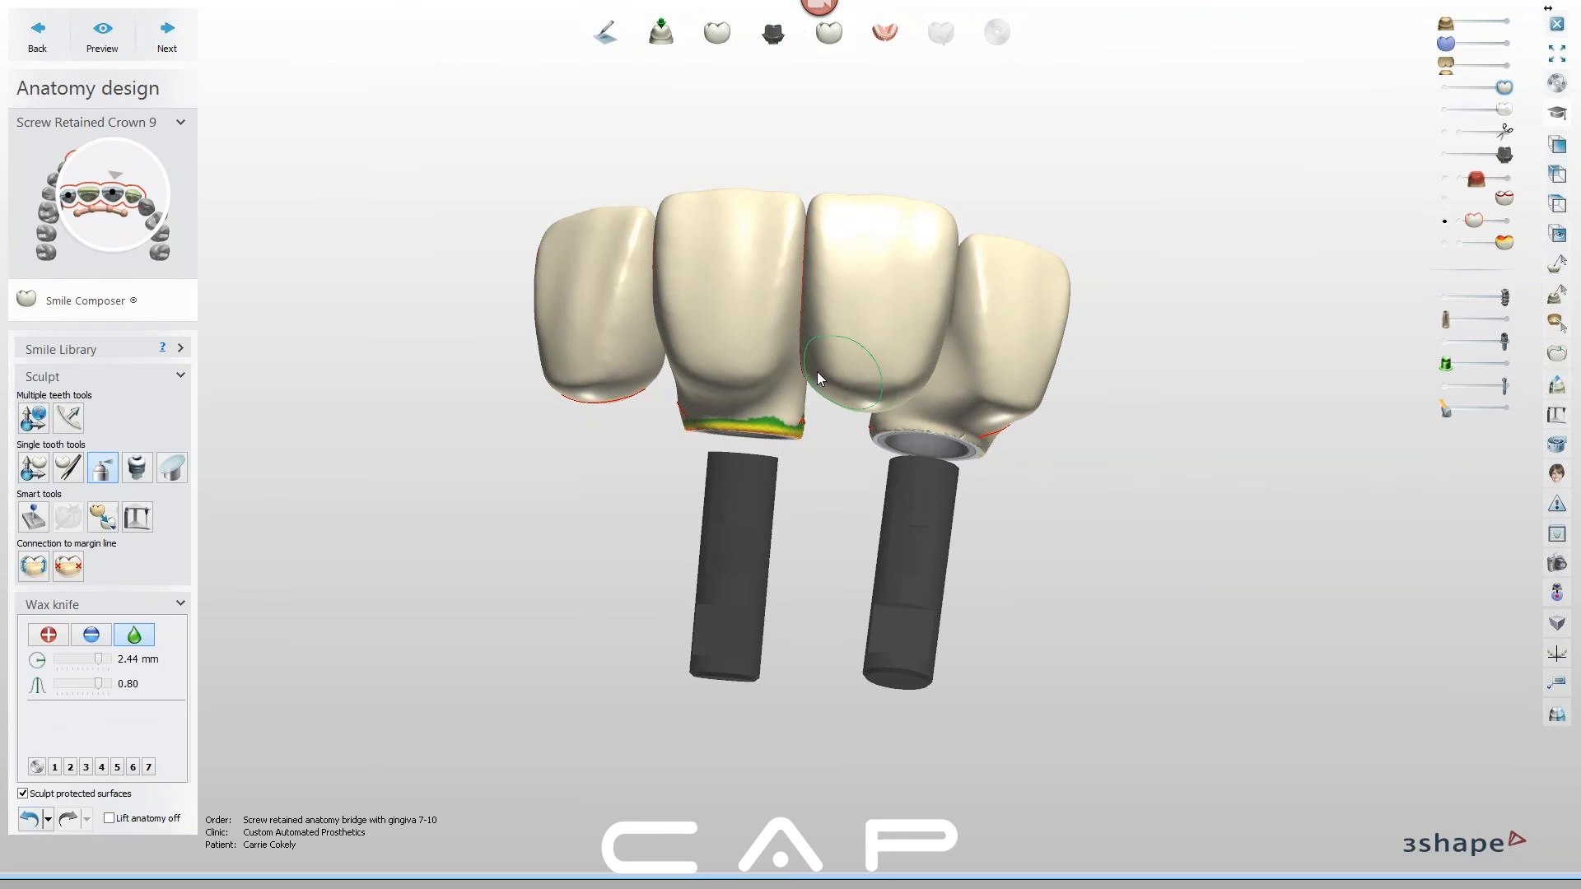
# Remove wax from the gum-side edge of pontic 8 where it meets crown 9
pyautogui.click(91, 635)
pyautogui.moveTo(863, 392); pyautogui.dragTo(873, 399, button='right')
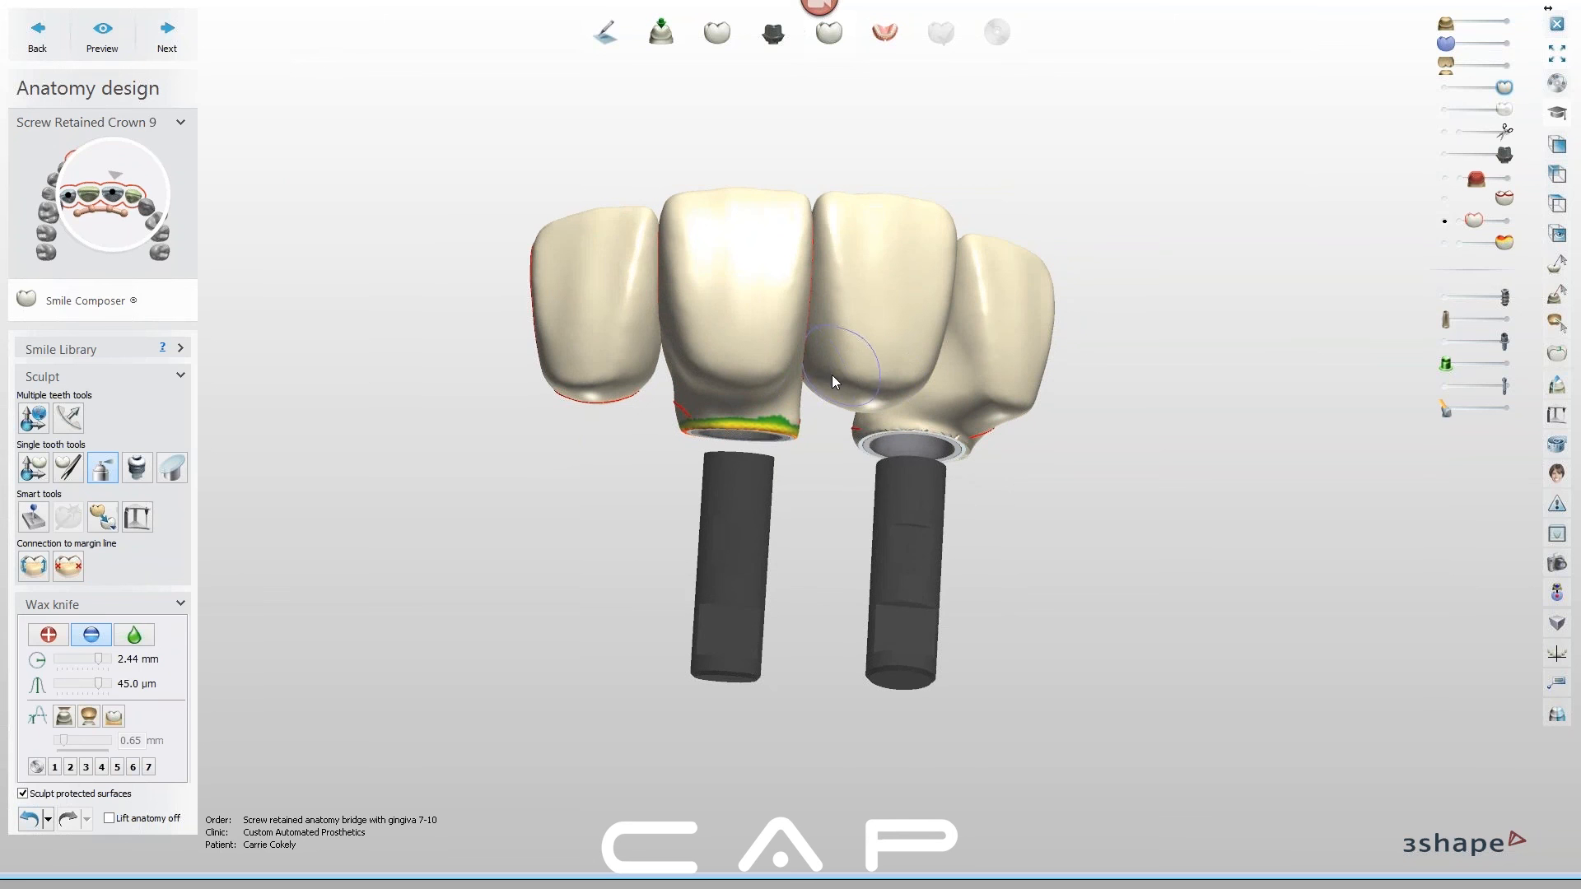
pyautogui.click(834, 375)
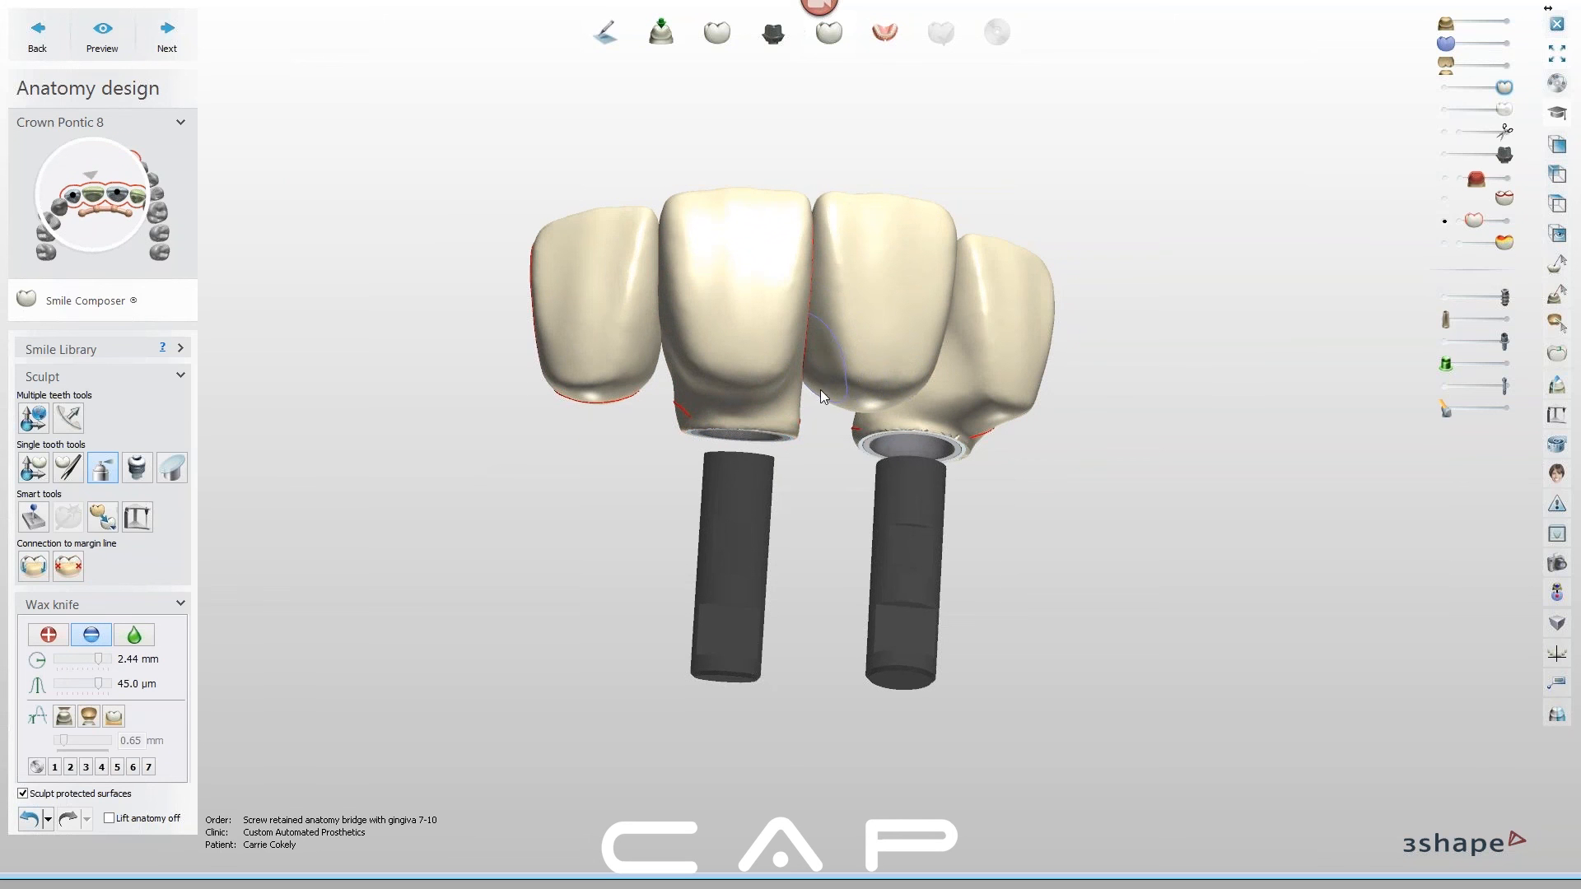
pyautogui.moveTo(946, 418)
pyautogui.mouseDown(button='right')
pyautogui.moveTo(911, 403)
pyautogui.moveTo(904, 369)
pyautogui.moveTo(924, 373)
pyautogui.moveTo(922, 418)
pyautogui.mouseUp(button='right')
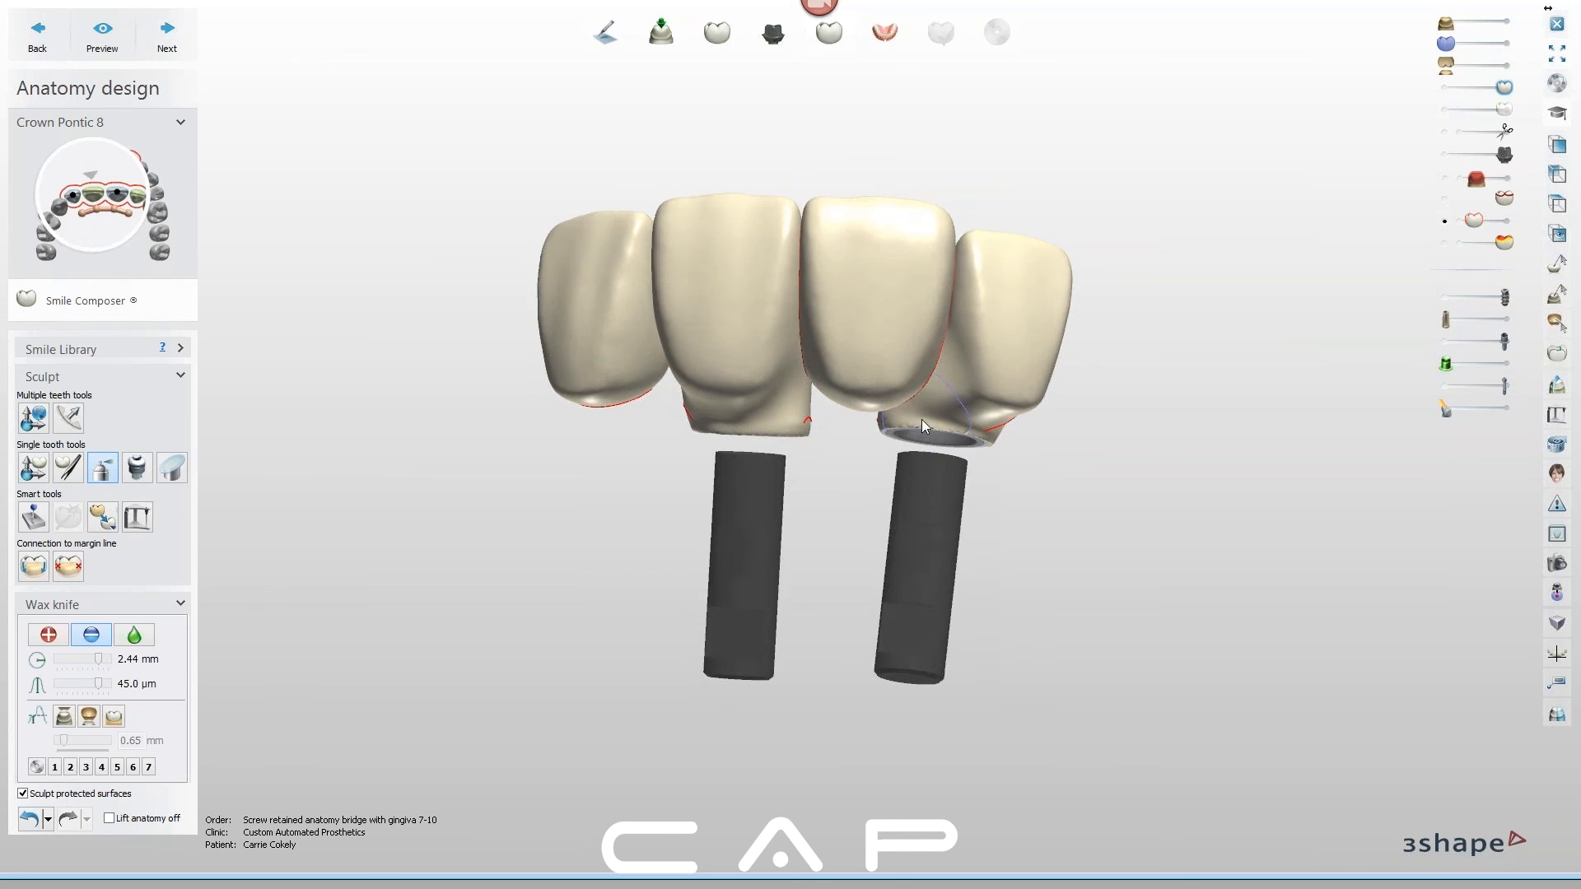
# Smooth the gum-side end of pontic 8 on both sides of its labial face
pyautogui.click(139, 638)
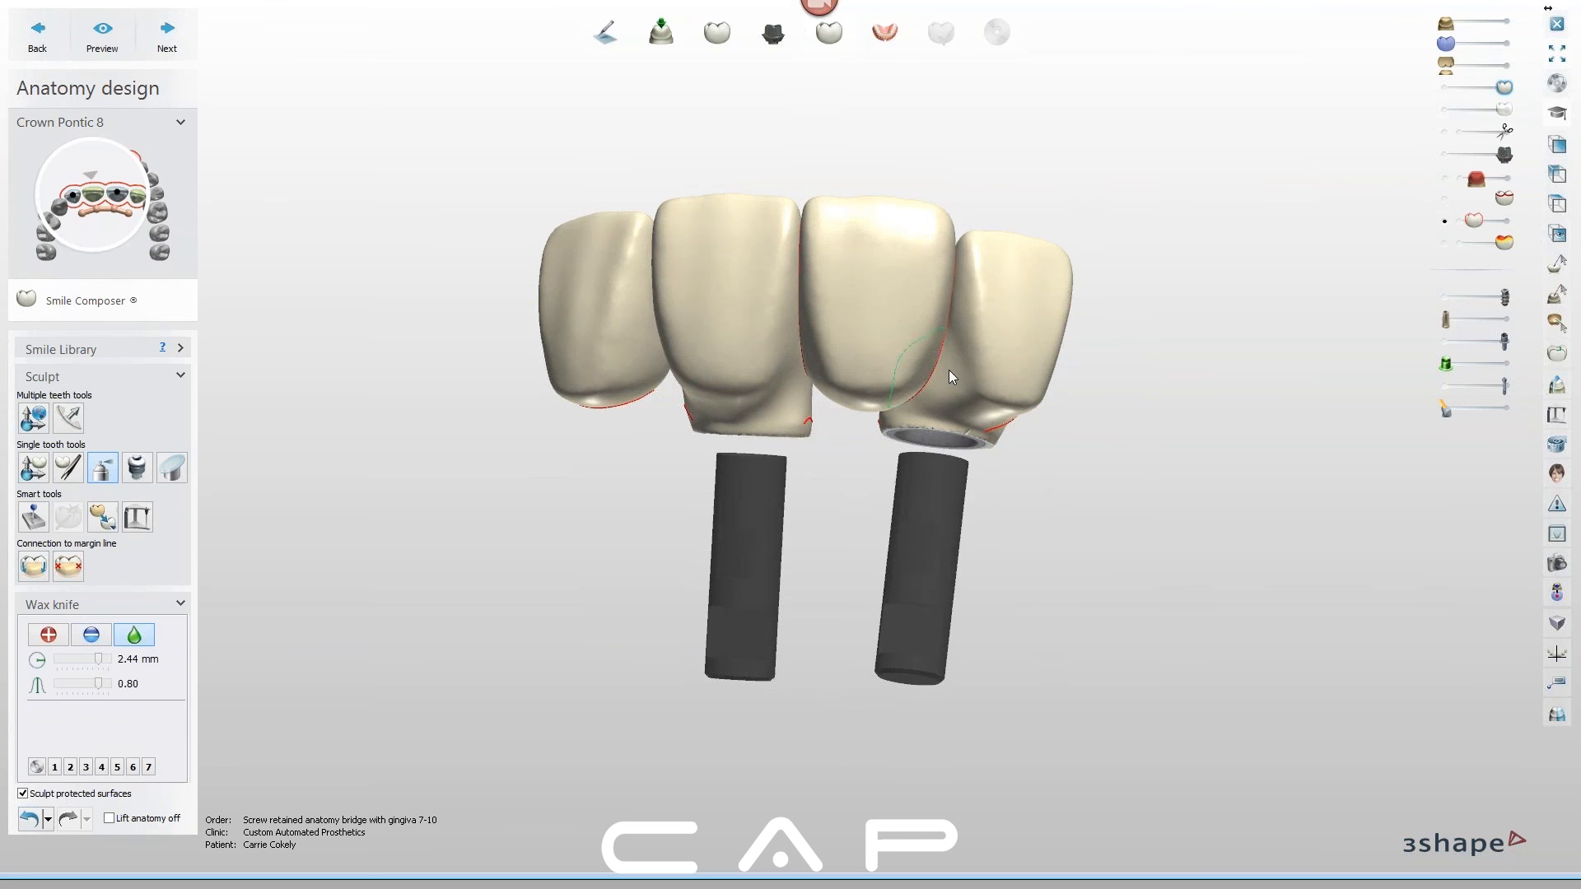
pyautogui.moveTo(949, 369); pyautogui.dragTo(861, 375, button='right')
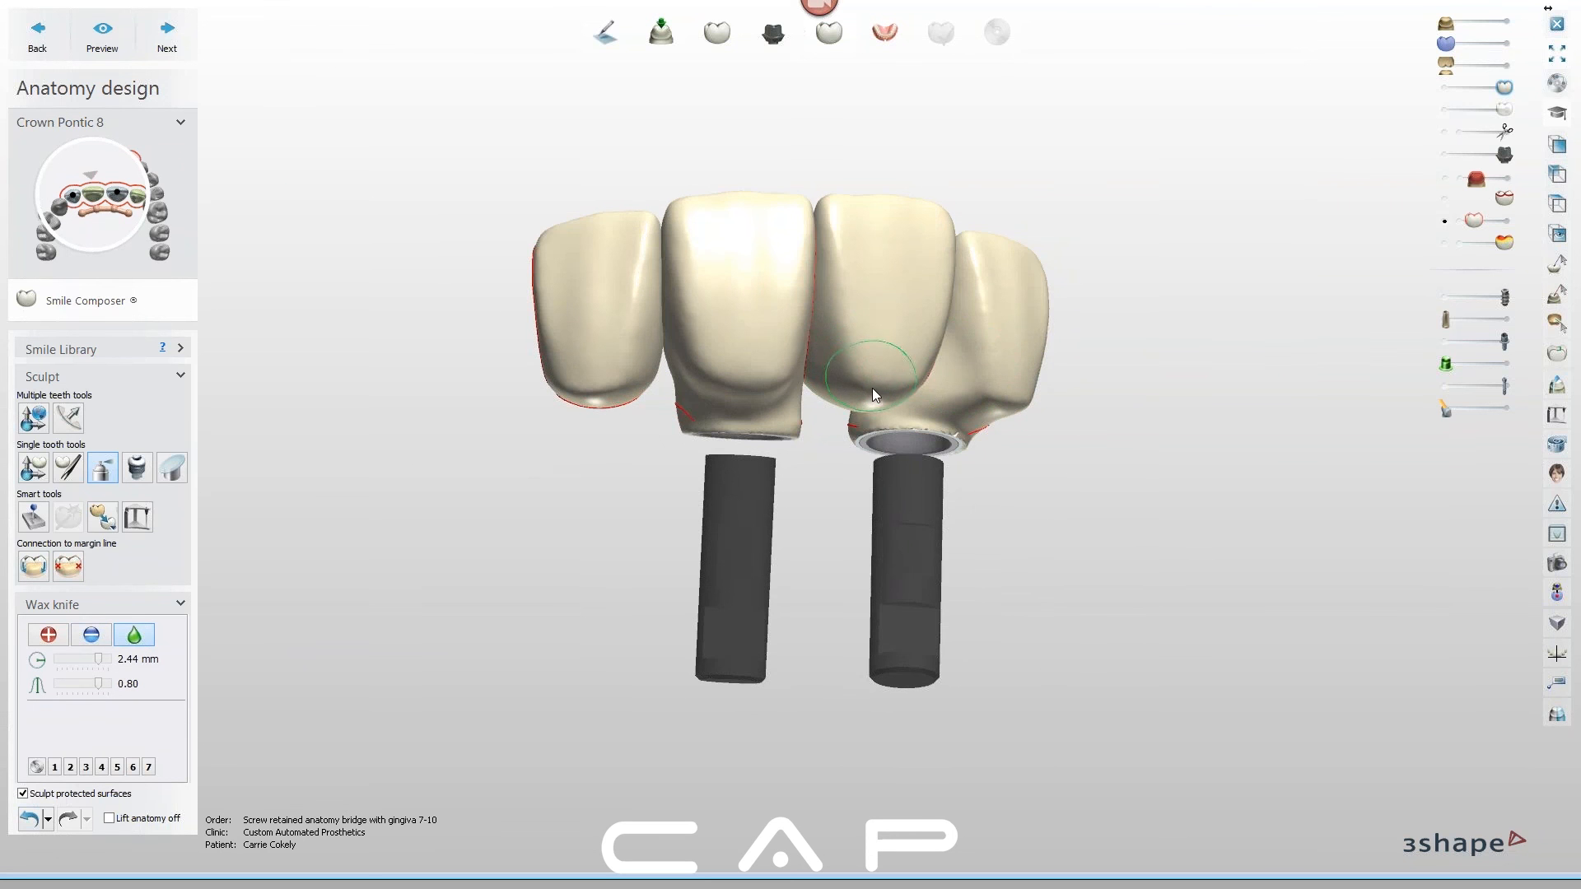
pyautogui.moveTo(971, 413); pyautogui.dragTo(921, 367, button='right')
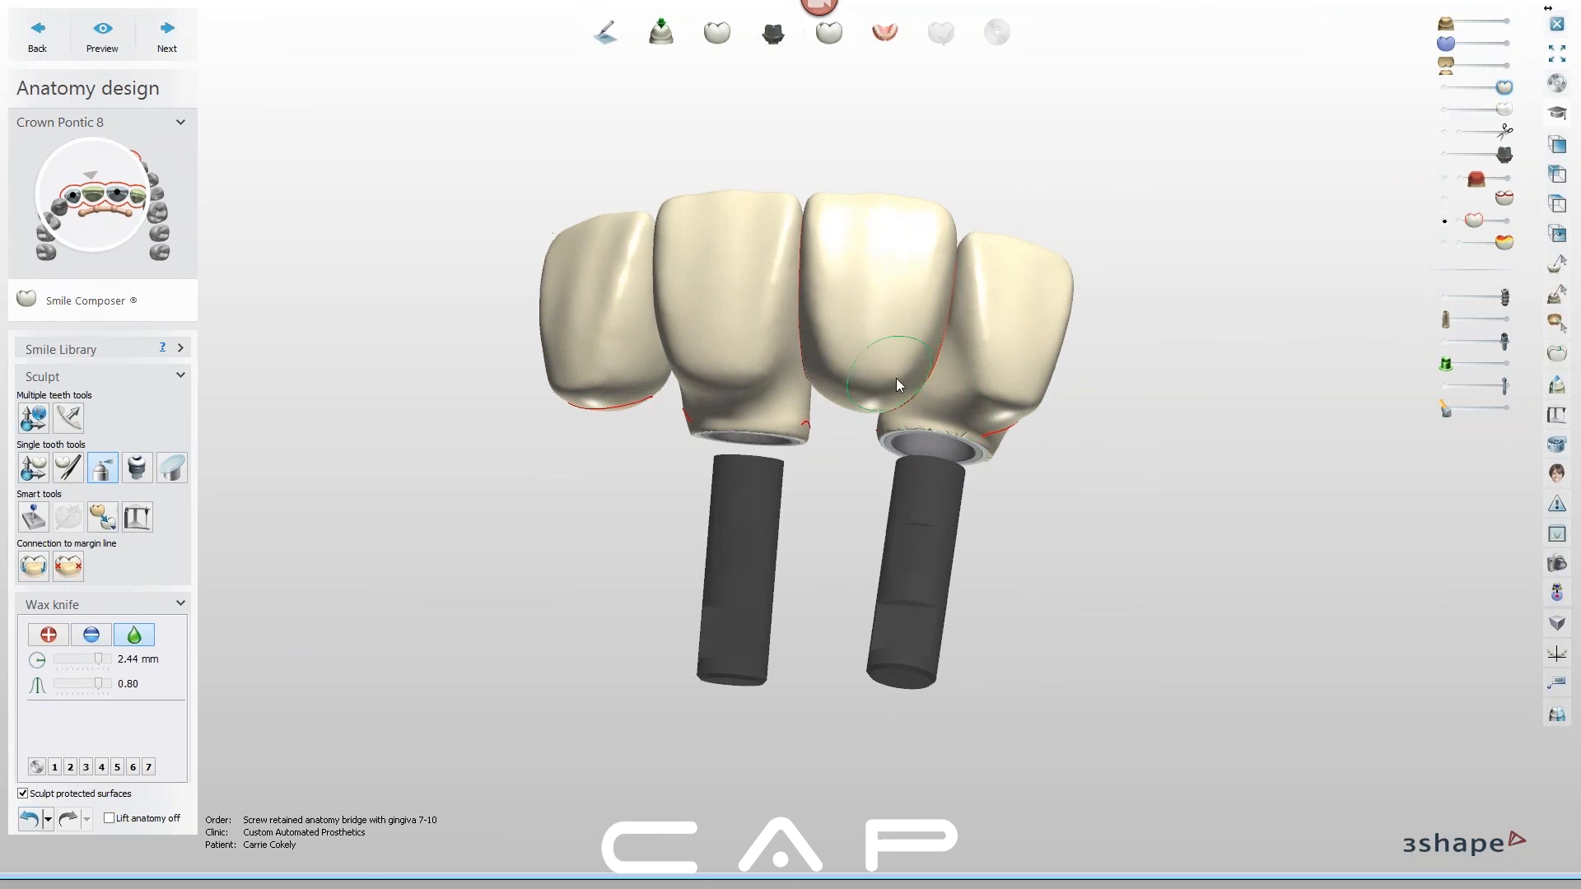
pyautogui.scroll(-1, 975, 418)
pyautogui.moveTo(975, 418)
pyautogui.mouseDown(button='right')
pyautogui.moveTo(1015, 482)
pyautogui.moveTo(959, 432)
pyautogui.mouseUp(button='right')
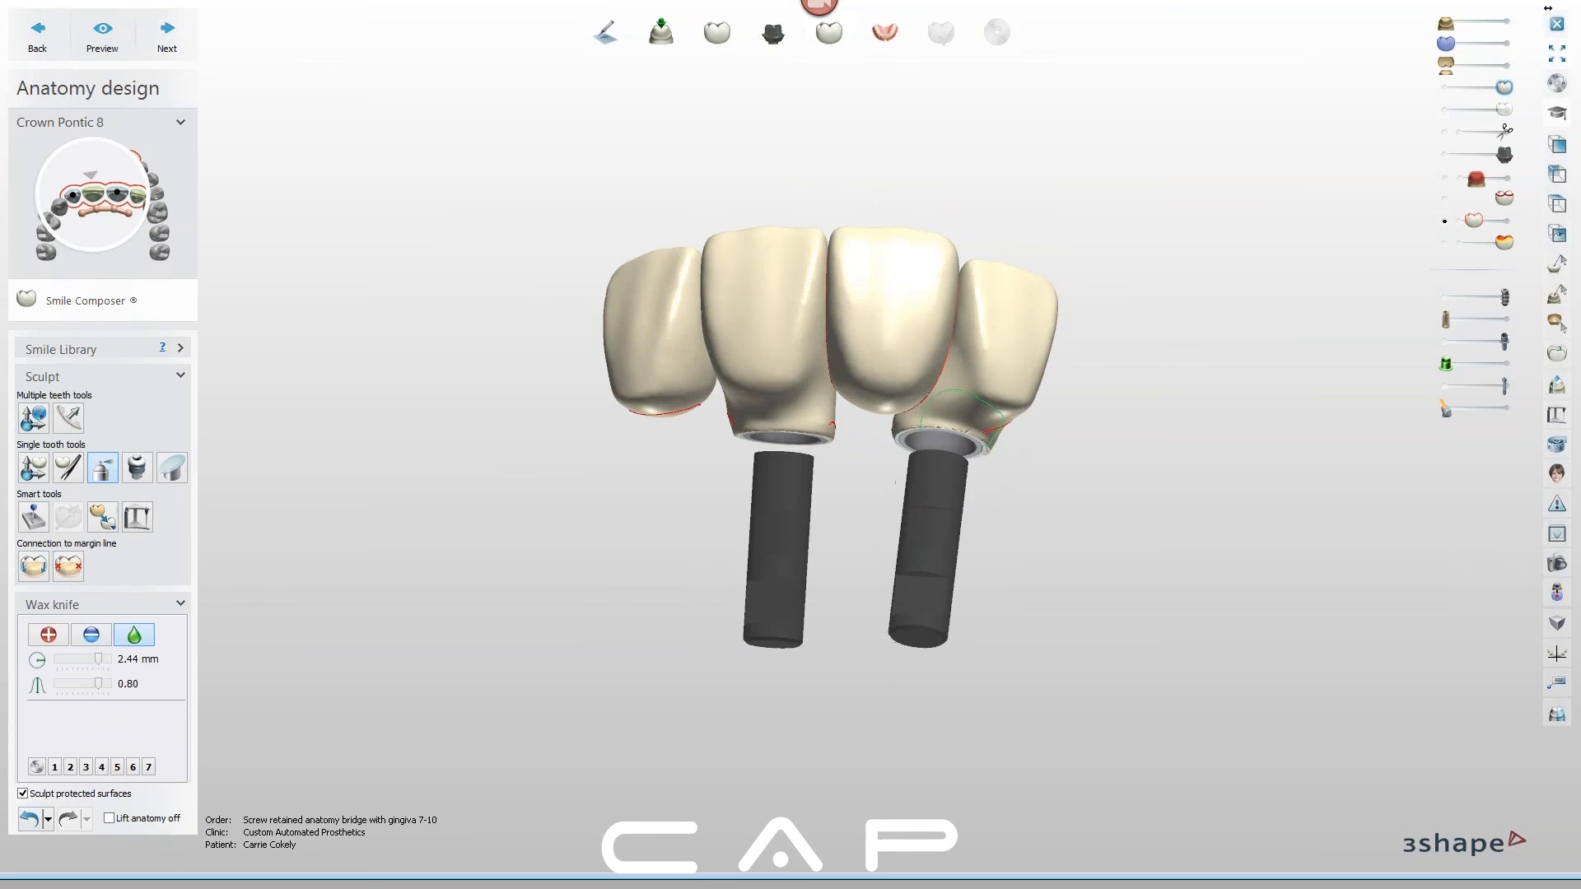
# Trim wax from the labial area above crown 7's collar and smooth the transition
pyautogui.click(942, 430)
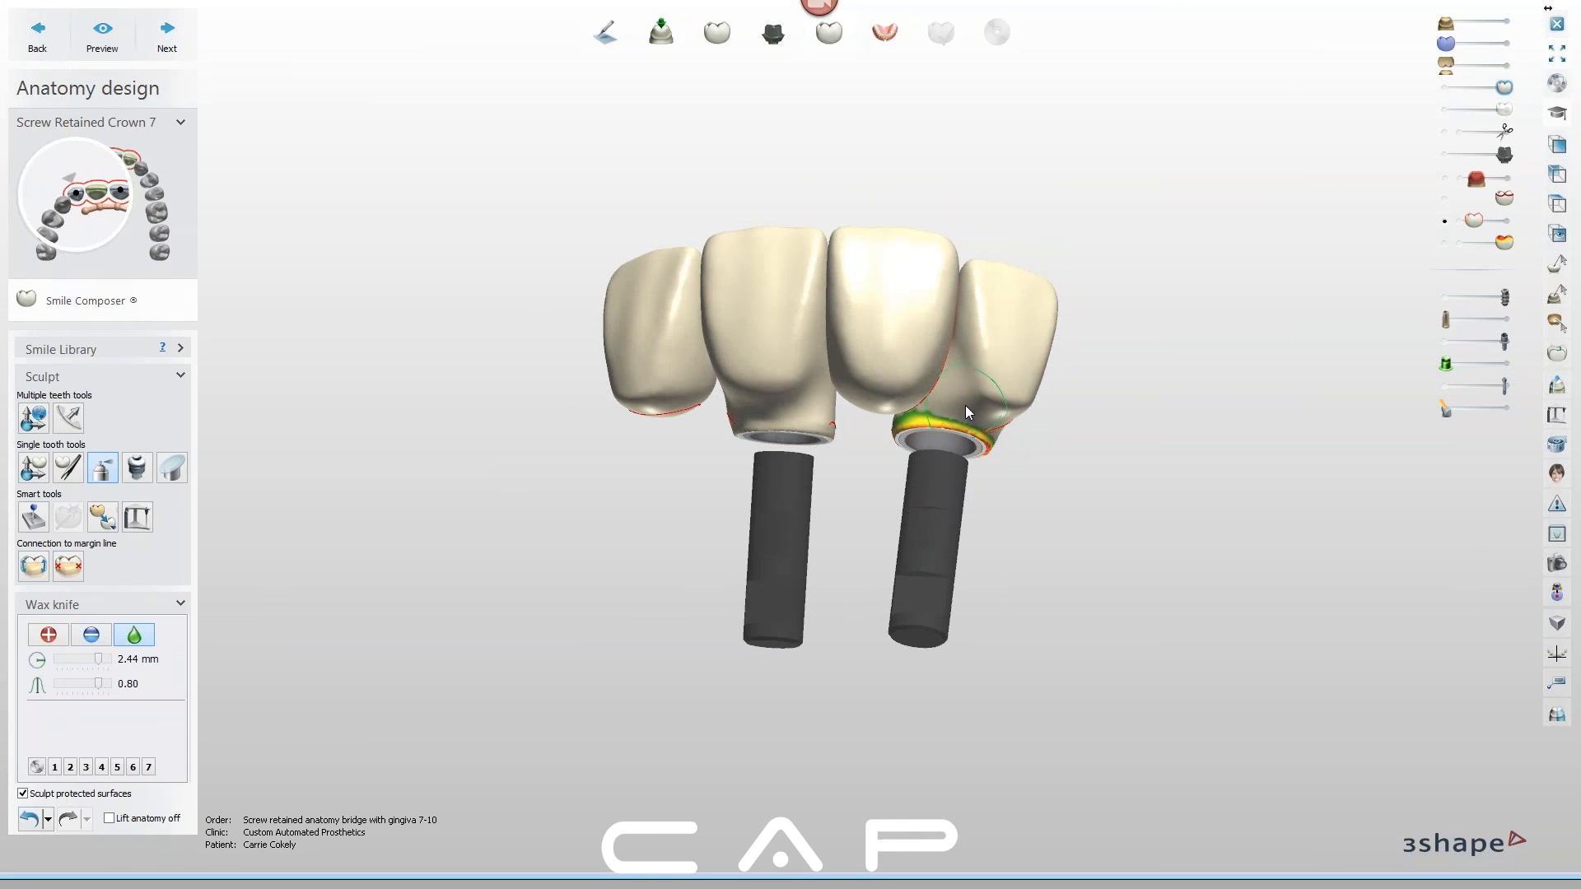
pyautogui.click(93, 636)
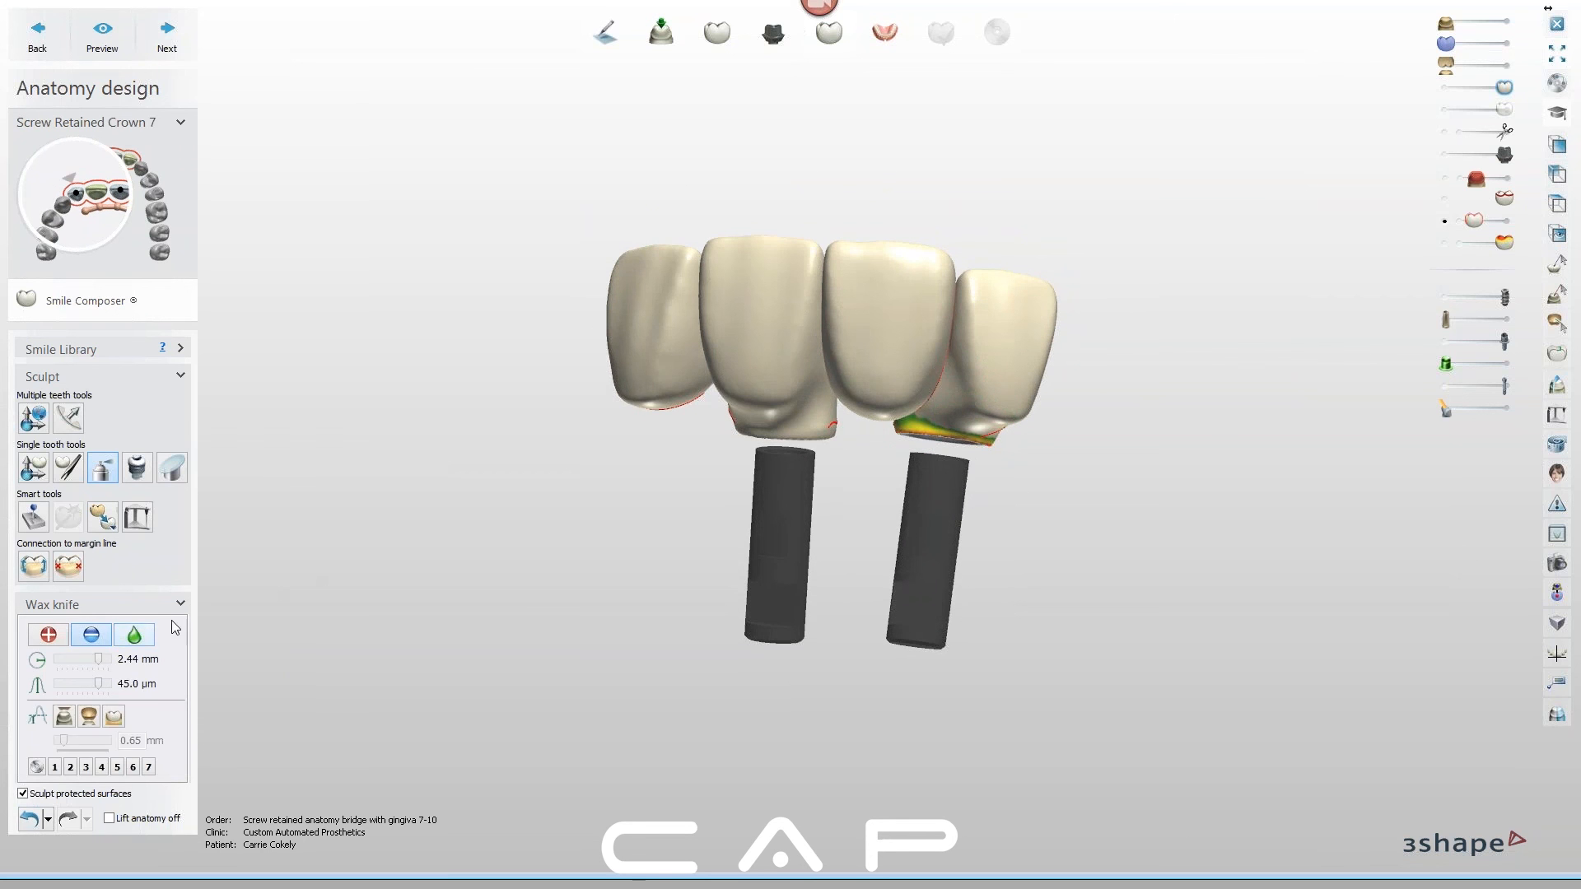
pyautogui.moveTo(989, 428); pyautogui.dragTo(980, 402, button='right')
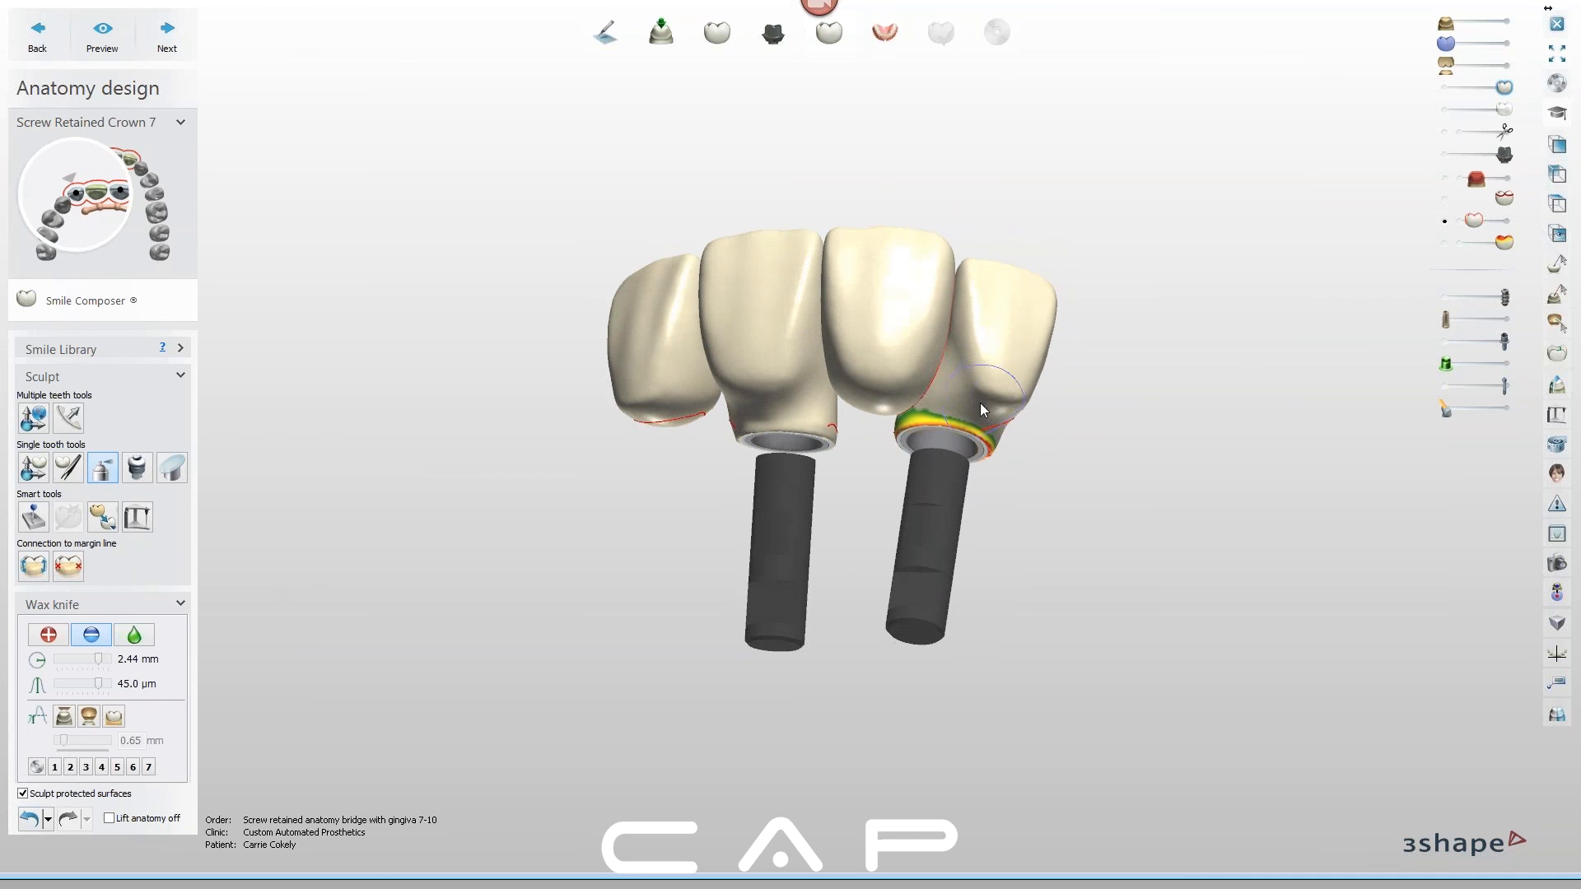
pyautogui.click(132, 635)
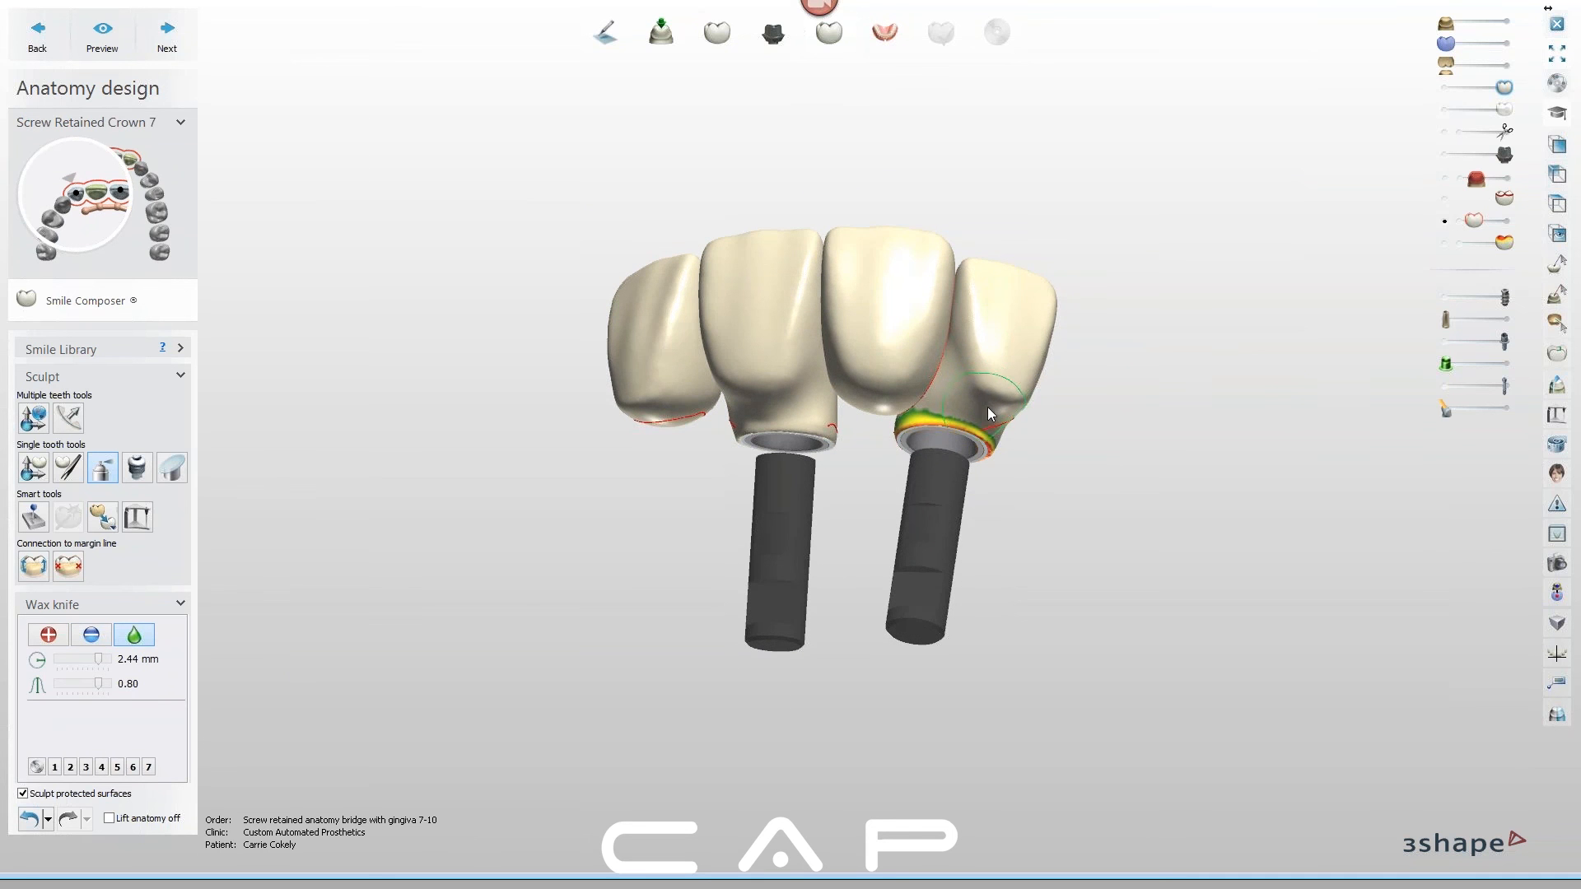
pyautogui.moveTo(995, 458); pyautogui.dragTo(839, 608, button='right')
pyautogui.moveTo(882, 522); pyautogui.dragTo(855, 420, button='right')
# Smooth the surface of pontic 10 around its gum-side end
pyautogui.click(852, 423)
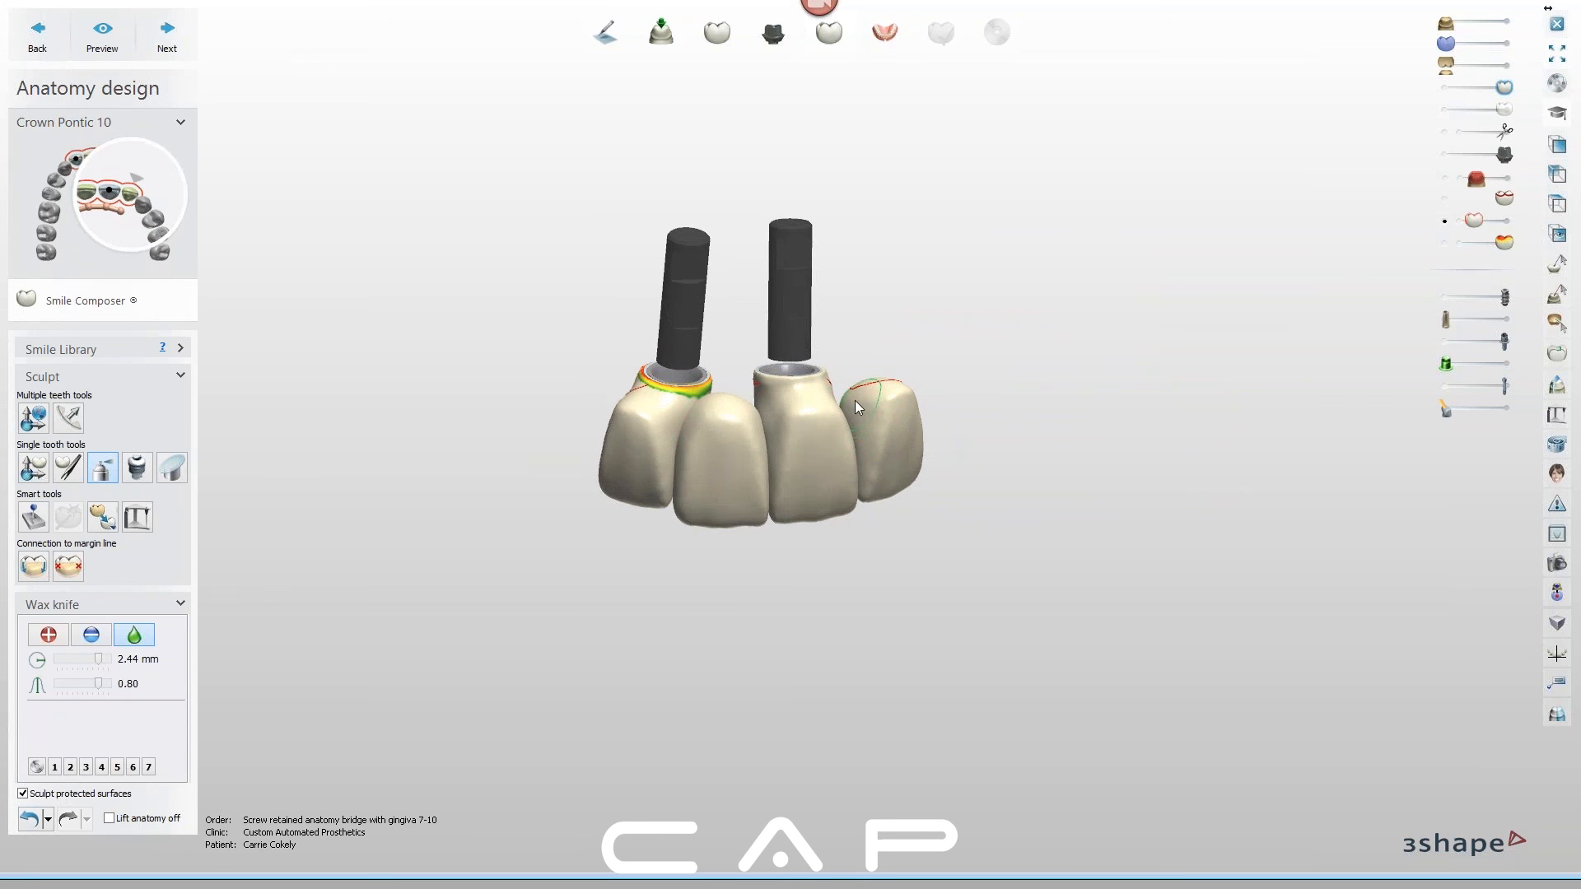
pyautogui.moveTo(892, 447)
pyautogui.mouseDown(button='right')
pyautogui.moveTo(951, 462)
pyautogui.moveTo(891, 447)
pyautogui.moveTo(910, 412)
pyautogui.moveTo(981, 503)
pyautogui.moveTo(1091, 501)
pyautogui.moveTo(782, 408)
pyautogui.moveTo(995, 481)
pyautogui.moveTo(917, 340)
pyautogui.moveTo(932, 494)
pyautogui.moveTo(925, 457)
pyautogui.moveTo(881, 440)
pyautogui.mouseUp(button='right')
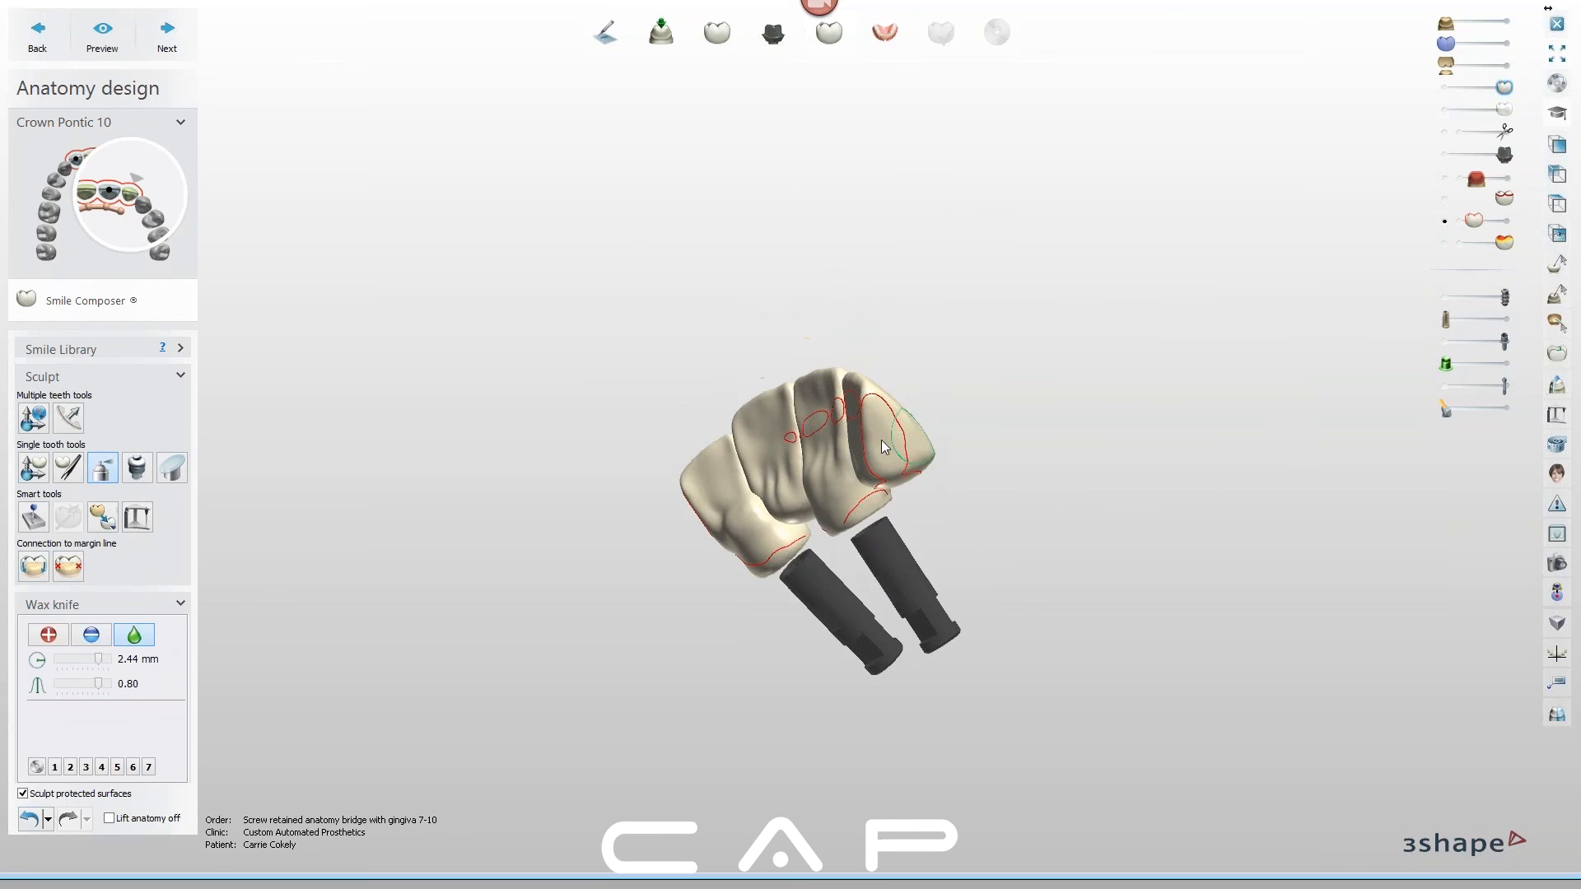
# Remove wax from the lingual surface of crown pontic 10 with the wax knife at a 3.00 mm radius
pyautogui.click(91, 635)
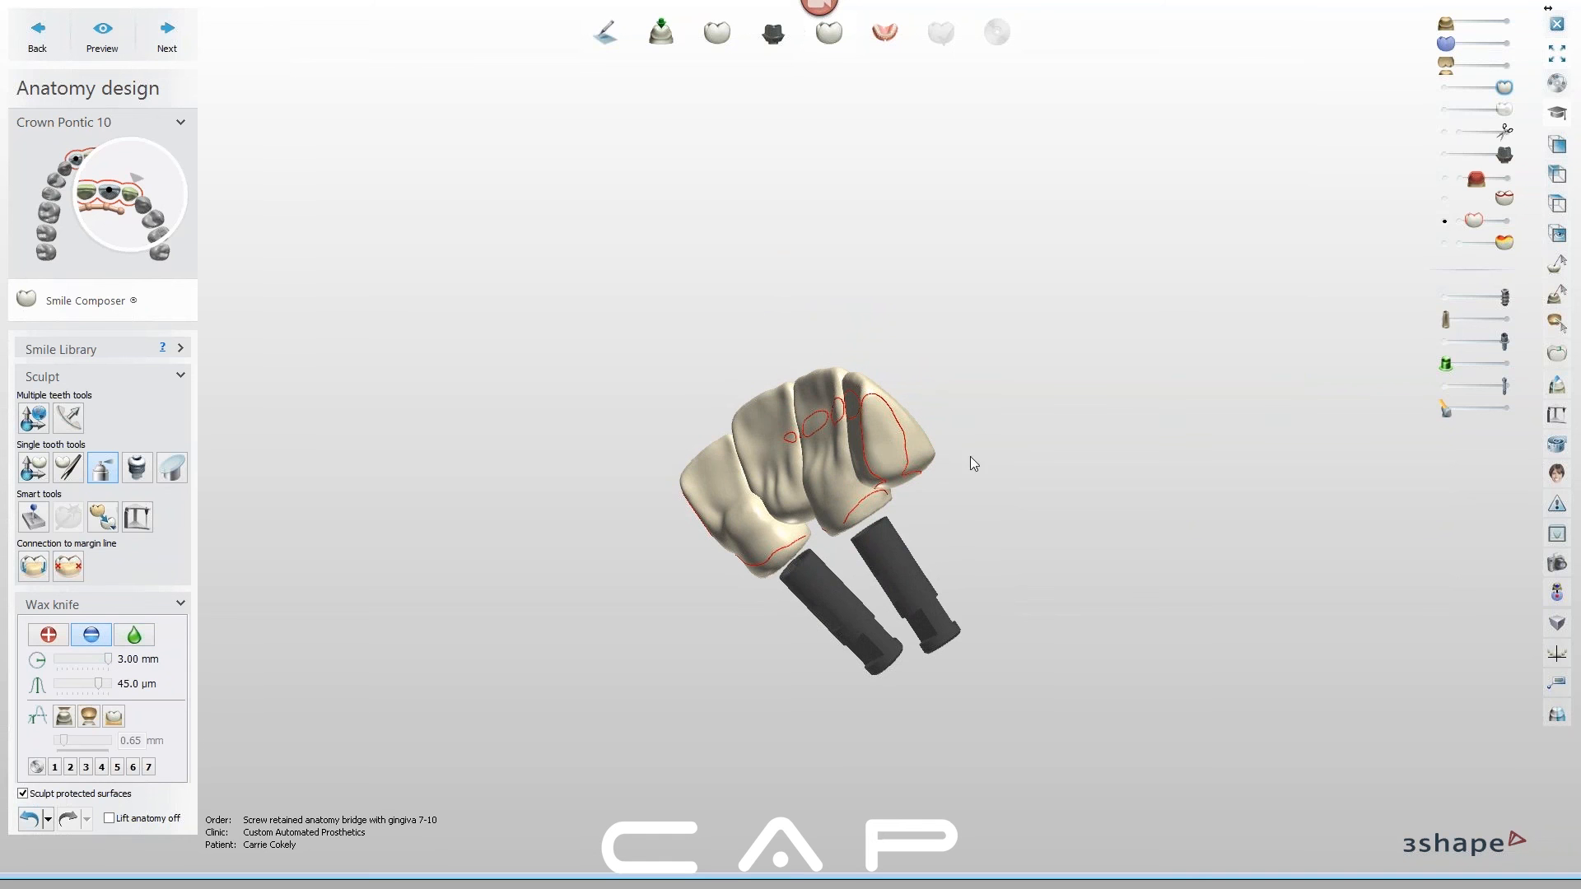
pyautogui.moveTo(871, 424); pyautogui.dragTo(887, 421, button='right')
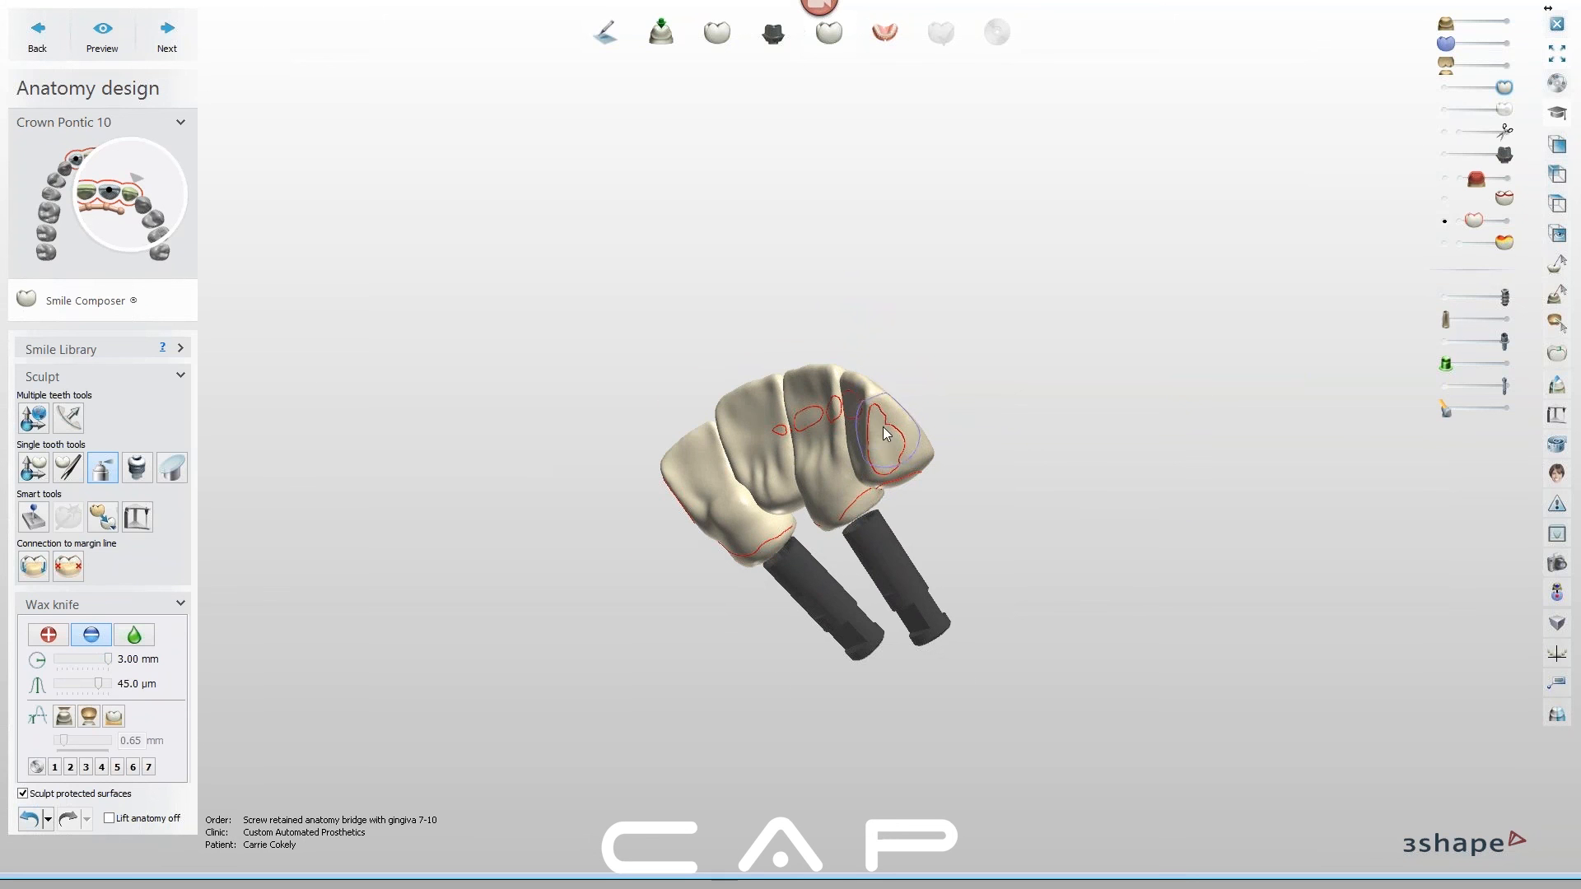
pyautogui.scroll(3, 887, 431)
pyautogui.moveTo(888, 431); pyautogui.dragTo(885, 451, button='right')
pyautogui.moveTo(886, 452); pyautogui.dragTo(894, 470)
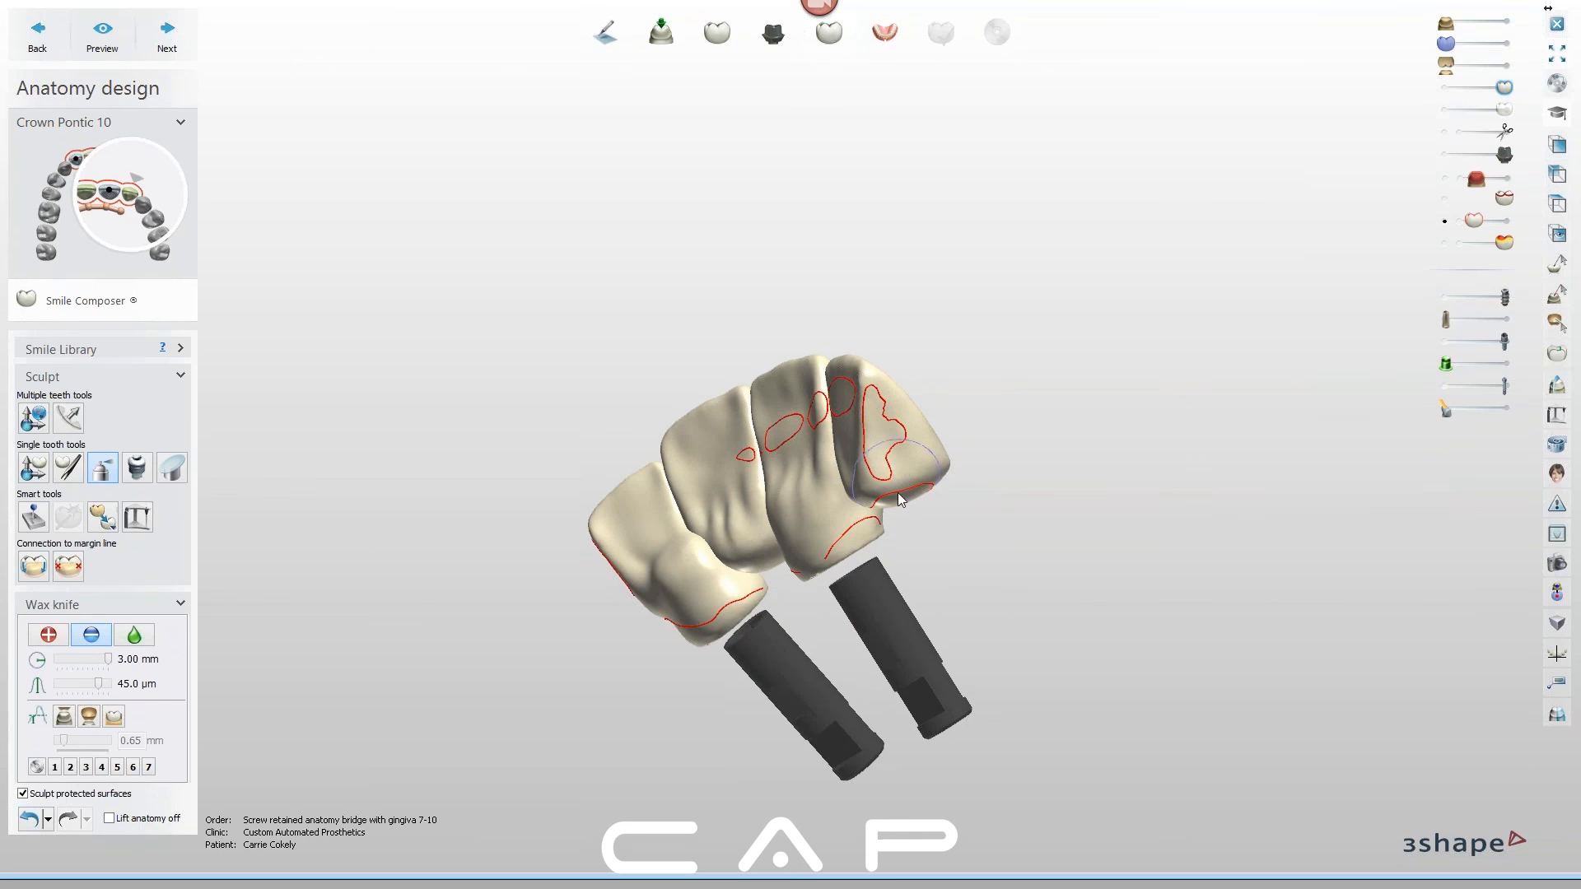
# Smooth the trimmed lingual surface of crown pontic 10 using the wax knife at a 3.00 mm radius and 0.80 strength
pyautogui.click(134, 635)
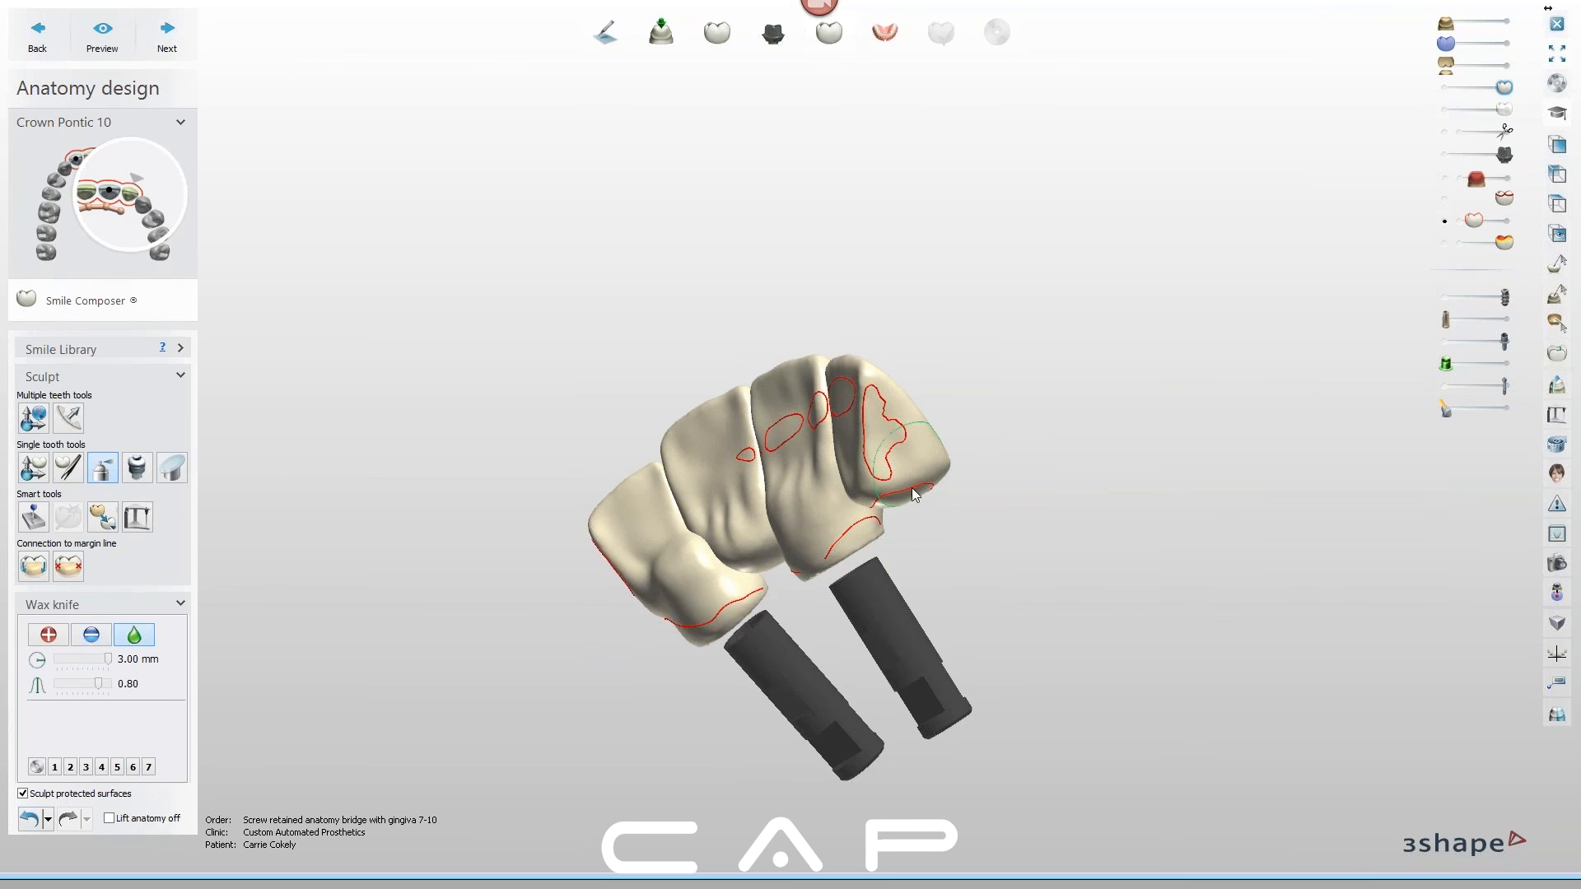
pyautogui.moveTo(889, 464)
pyautogui.mouseDown()
pyautogui.moveTo(891, 420)
pyautogui.moveTo(906, 456)
pyautogui.mouseUp()
pyautogui.moveTo(918, 455); pyautogui.dragTo(1005, 554, button='right')
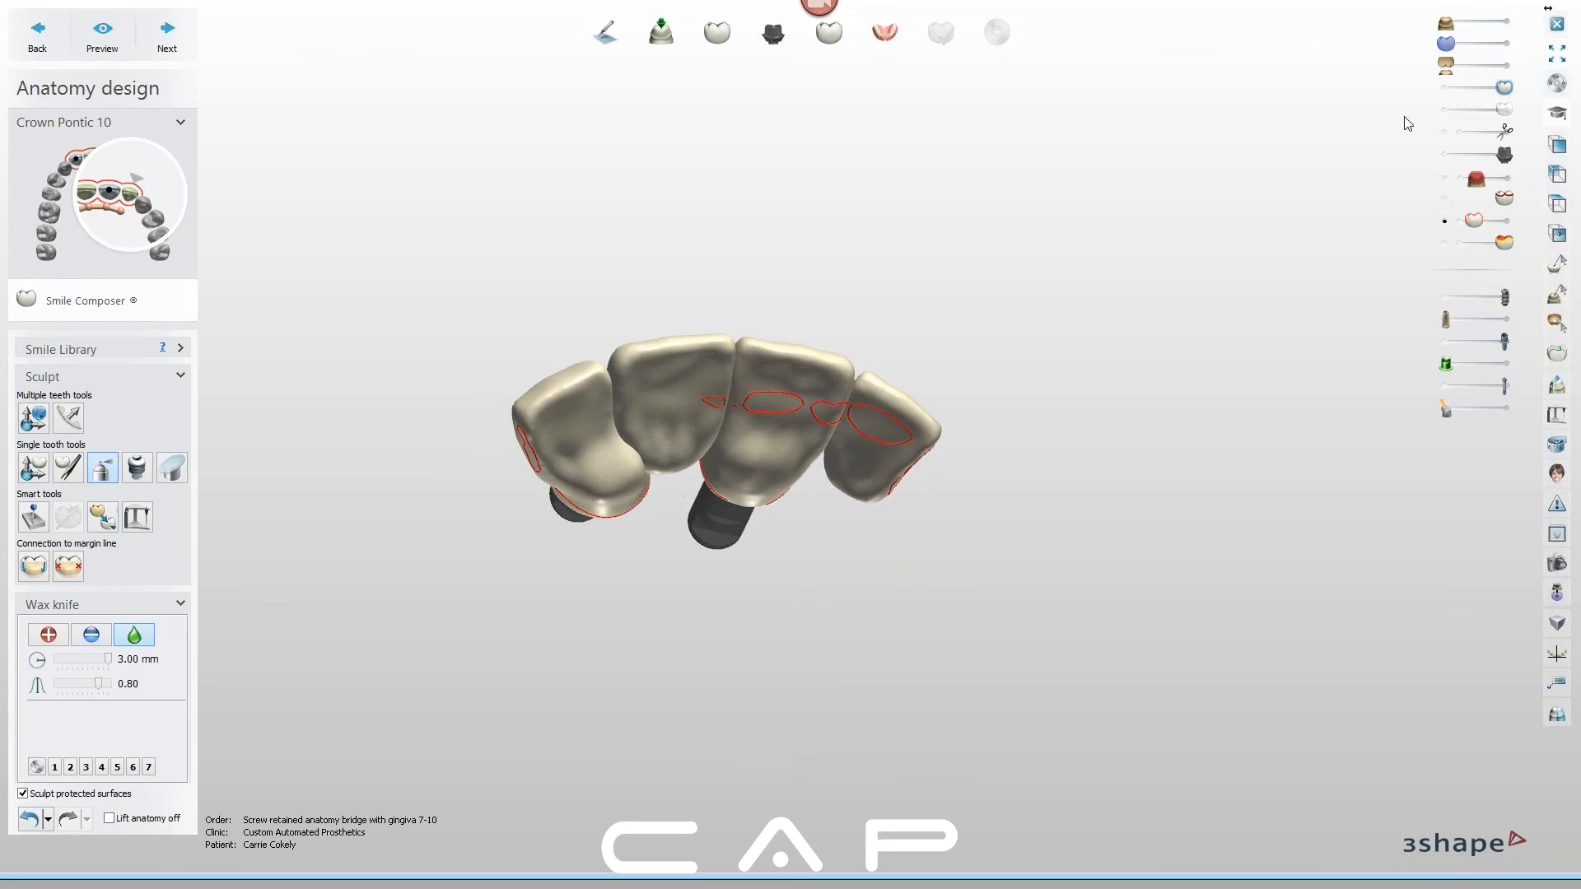
pyautogui.moveTo(1024, 329); pyautogui.dragTo(896, 510, button='right')
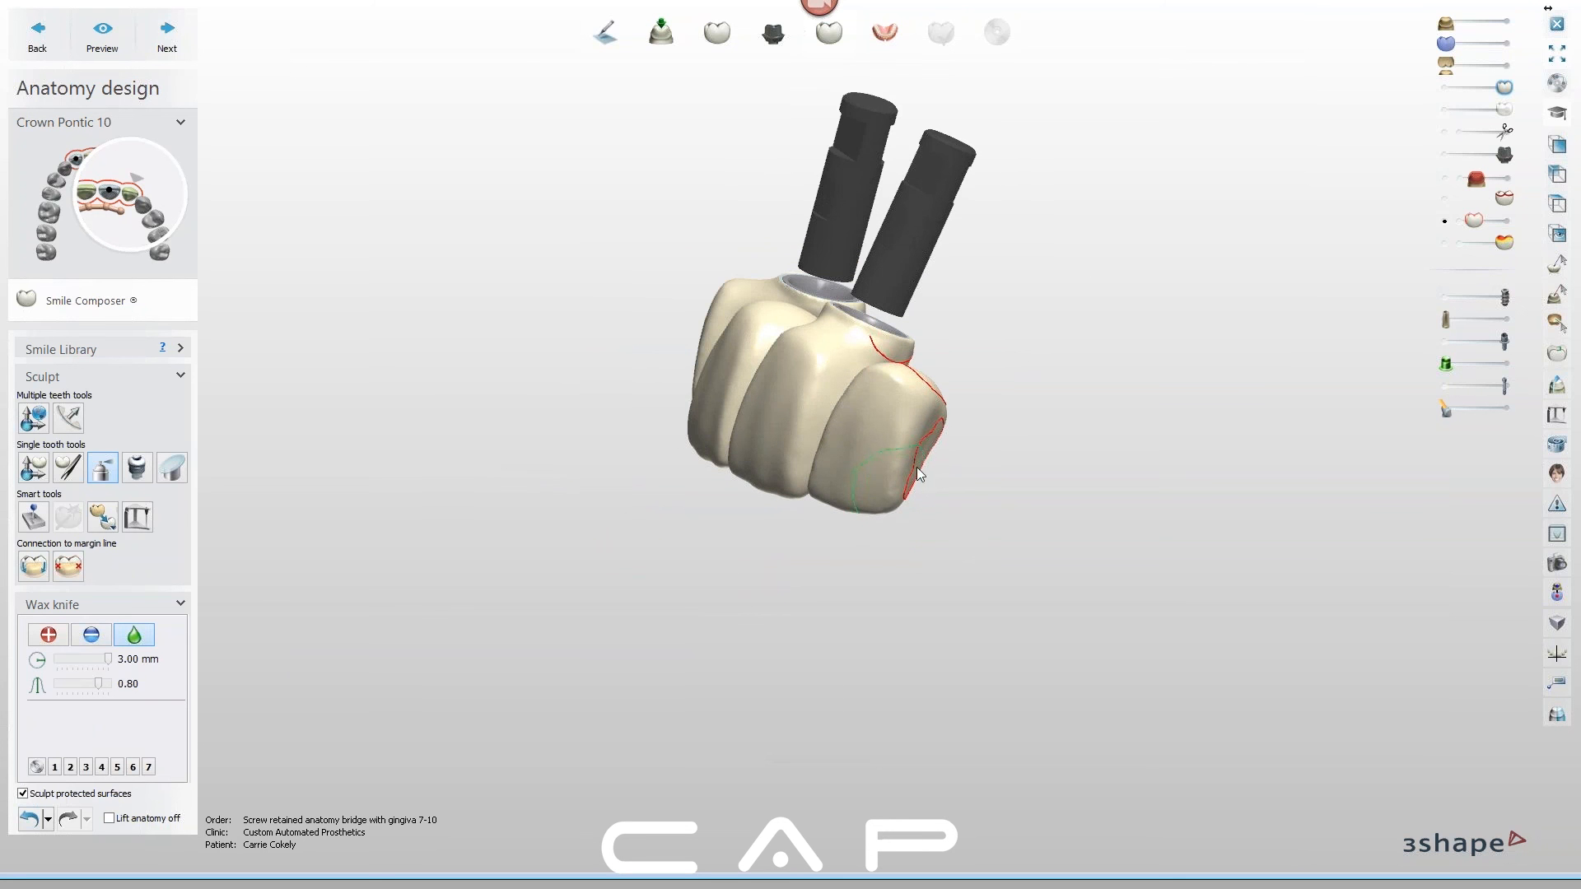
pyautogui.click(91, 635)
pyautogui.moveTo(865, 395)
pyautogui.mouseDown(button='right')
pyautogui.moveTo(897, 358)
pyautogui.moveTo(920, 398)
pyautogui.mouseUp(button='right')
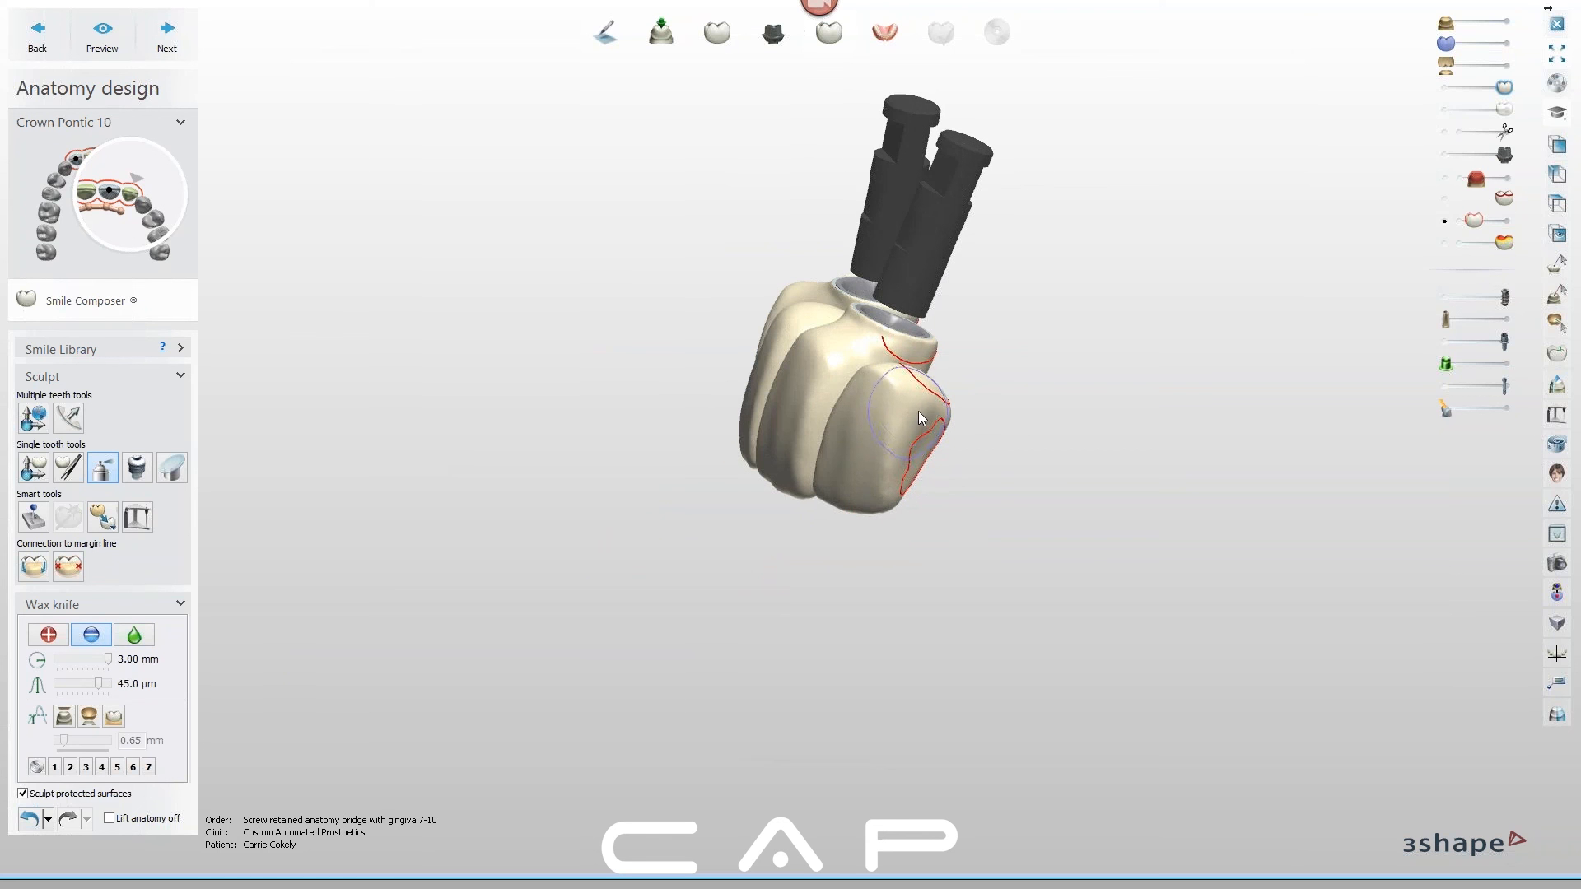
# Display the upper and lower jaw scans with the blue pre-preparation scan at full opacity over the bridge
pyautogui.click(1508, 23)
pyautogui.click(1506, 65)
pyautogui.moveTo(1200, 339); pyautogui.dragTo(1021, 568, button='right')
pyautogui.click(1482, 45)
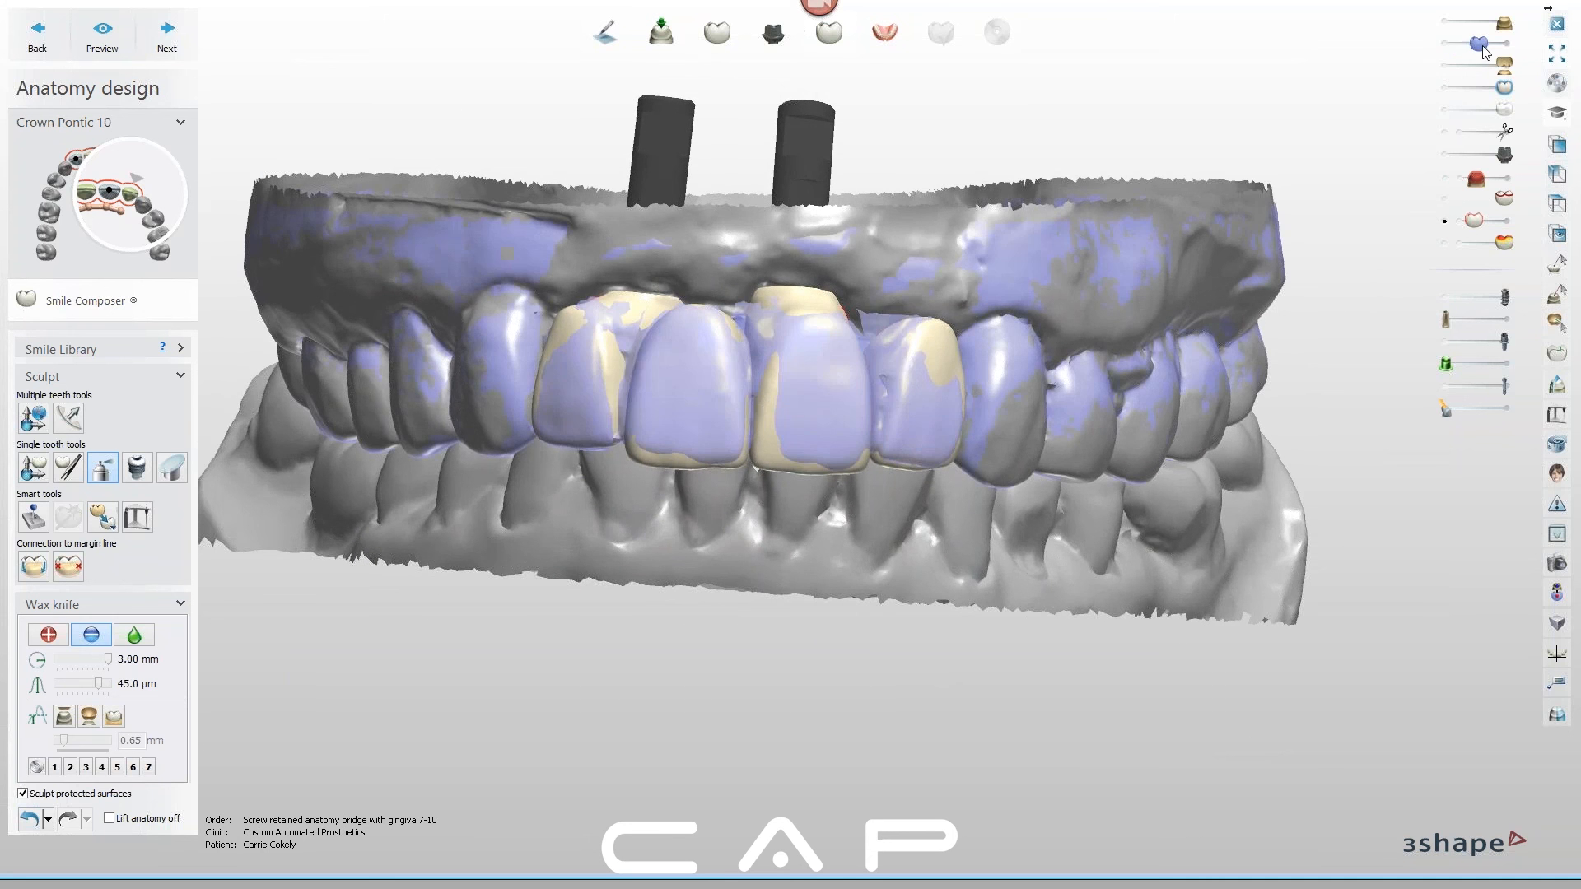
pyautogui.moveTo(1485, 42); pyautogui.dragTo(1511, 45)
pyautogui.moveTo(883, 526); pyautogui.dragTo(878, 526, button='right')
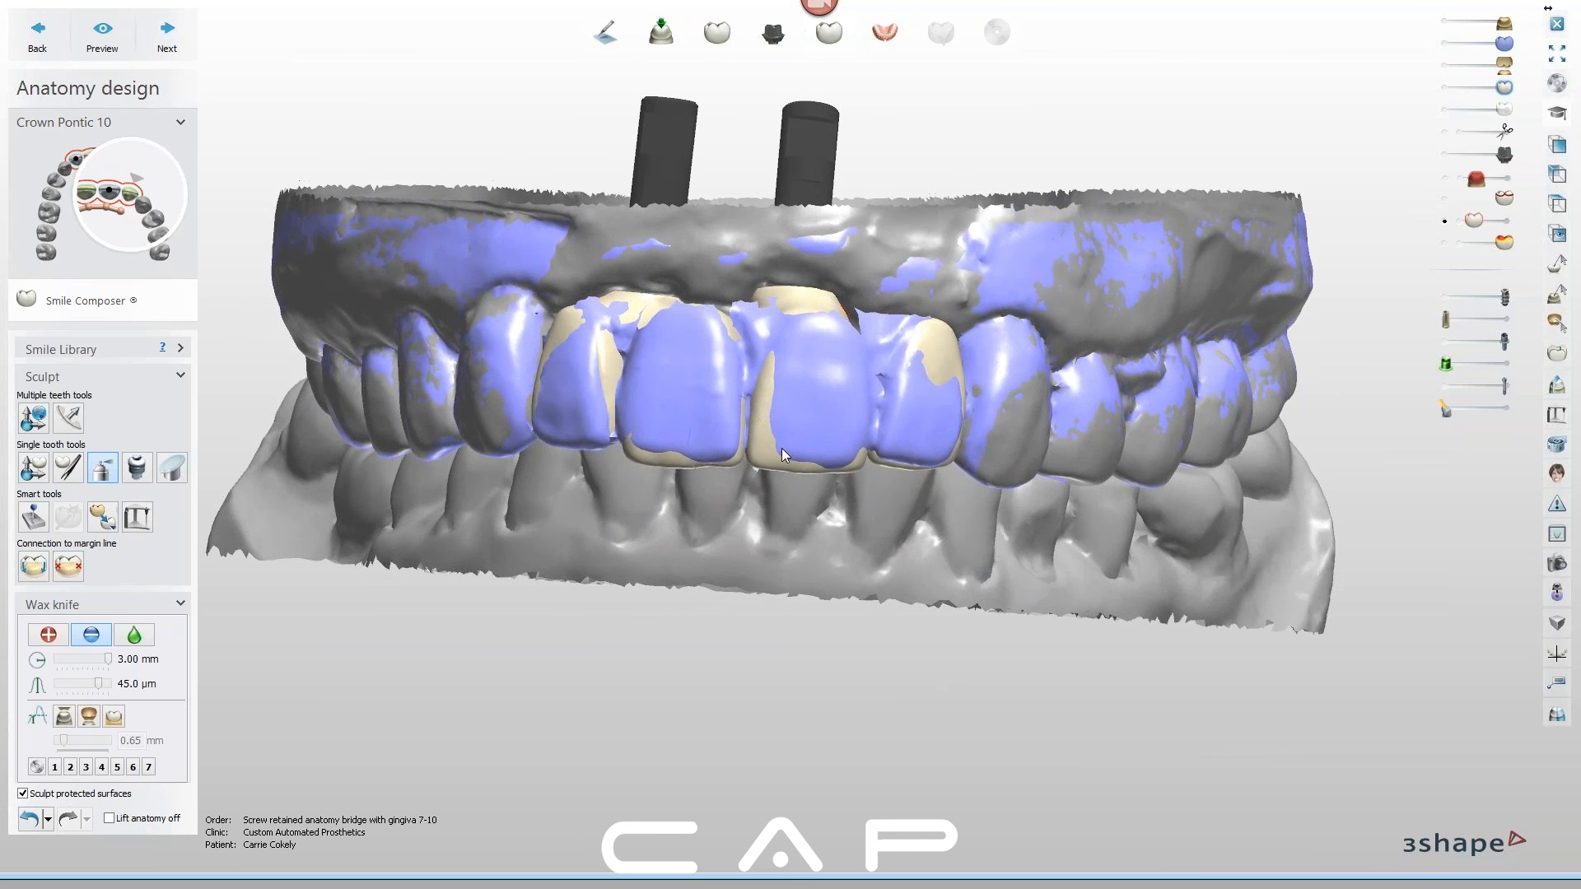
# Compare the bridge with the pre-preparation scan by hiding and restoring the crowns, ending with that scan hidden
pyautogui.click(1444, 89)
pyautogui.click(1447, 109)
pyautogui.moveTo(795, 441); pyautogui.dragTo(795, 444, button='right')
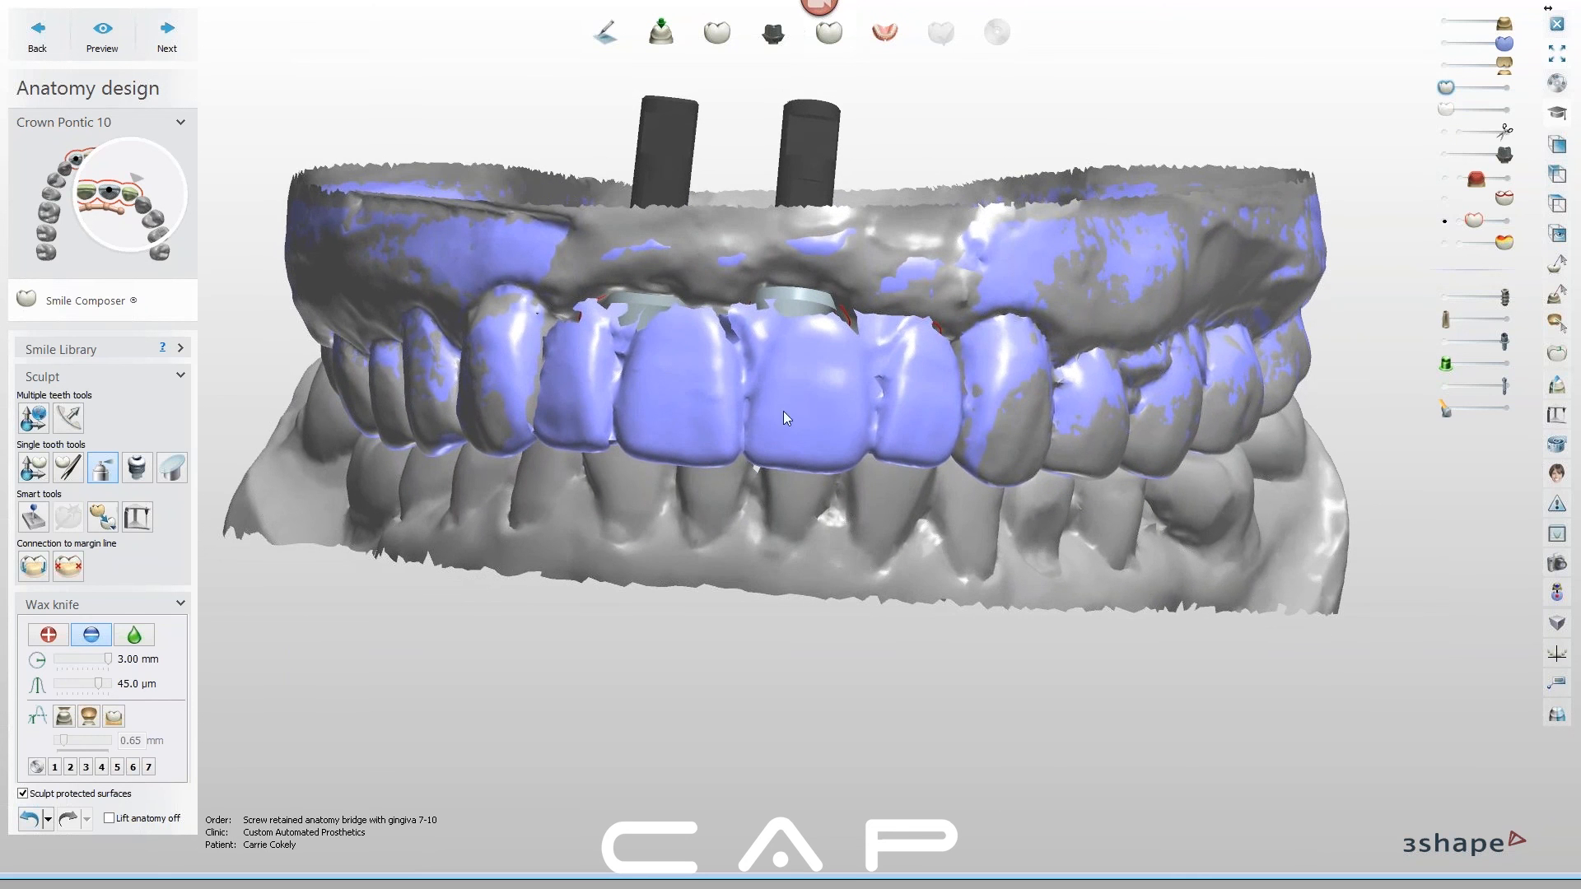
pyautogui.click(1505, 111)
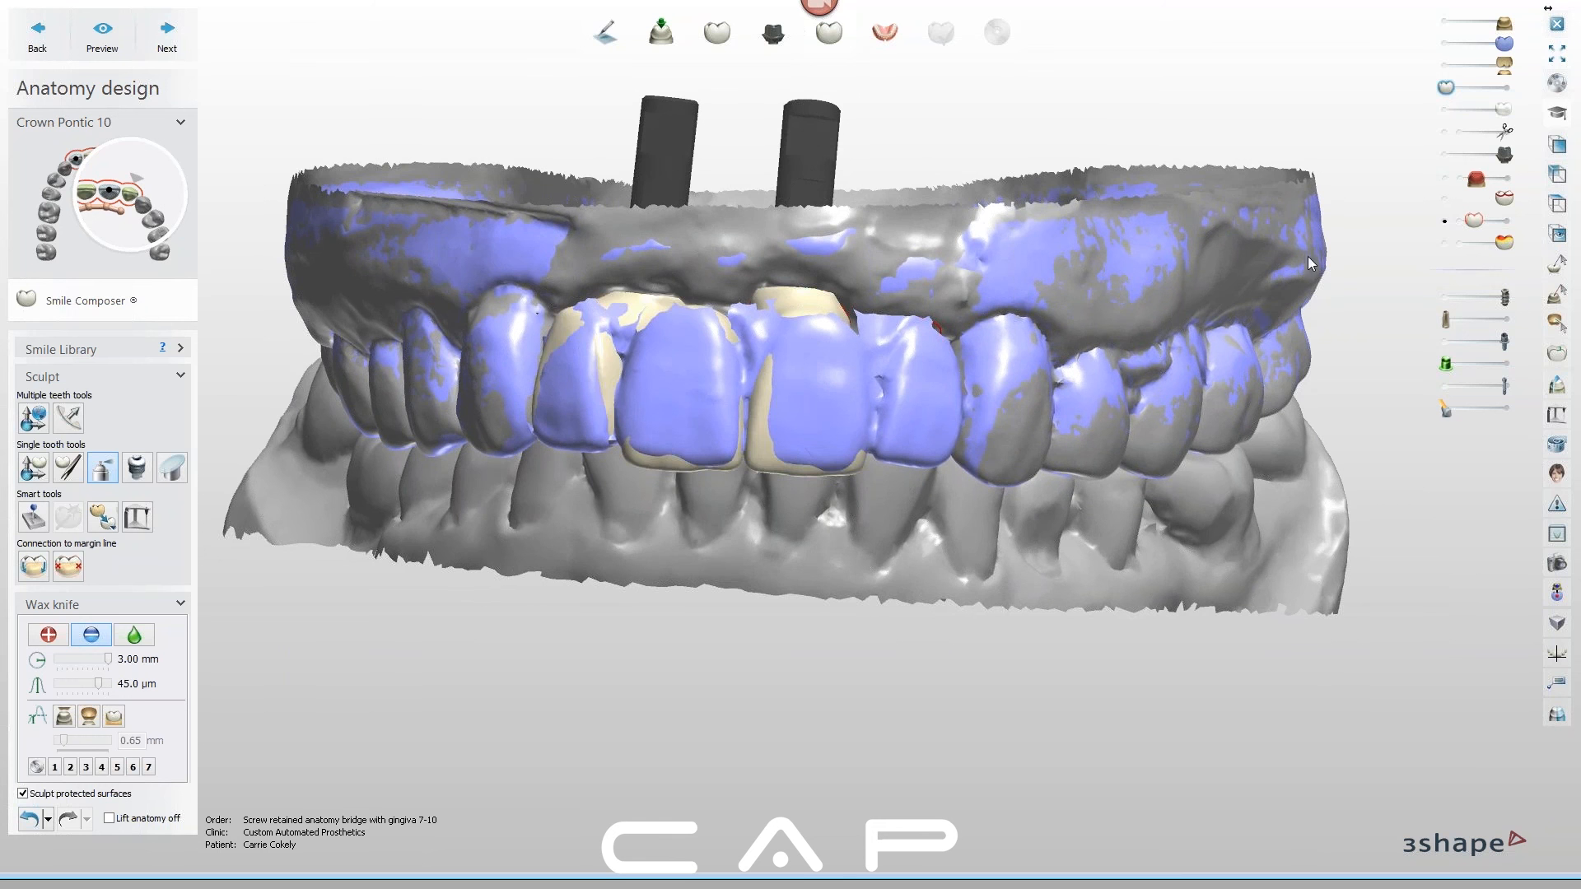
pyautogui.moveTo(862, 467); pyautogui.dragTo(1014, 462, button='right')
pyautogui.click(1444, 44)
pyautogui.moveTo(945, 396); pyautogui.dragTo(941, 469, button='right')
pyautogui.click(1504, 86)
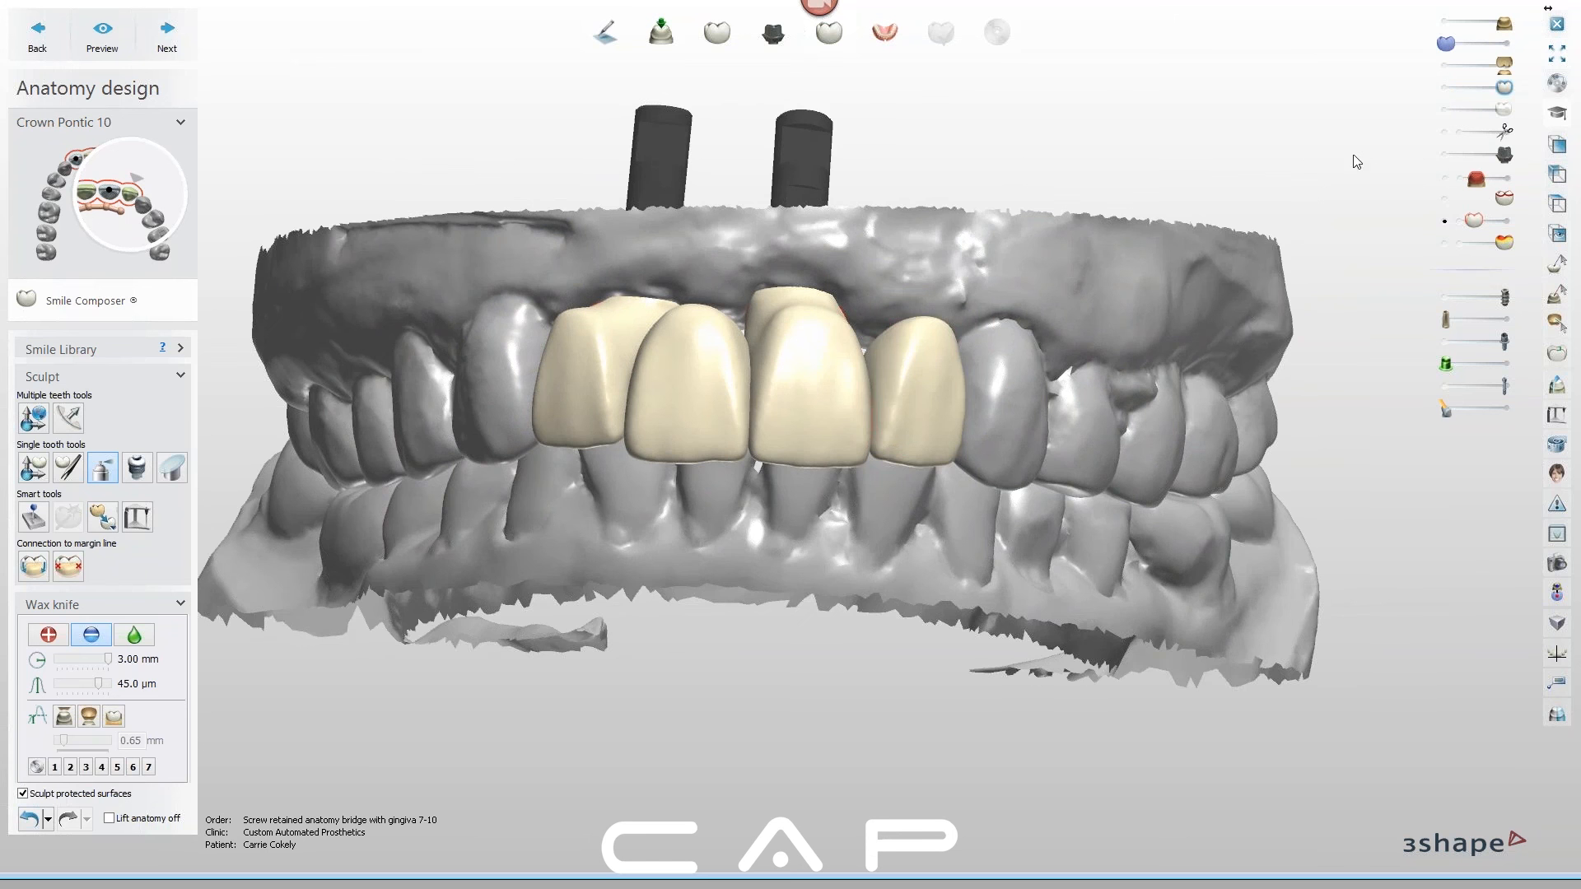
# Smooth the incisal corner of crown pontic 8 with the wax knife at a 3.00 mm radius
pyautogui.moveTo(996, 422)
pyautogui.mouseDown(button='right')
pyautogui.moveTo(772, 540)
pyautogui.moveTo(786, 486)
pyautogui.mouseUp(button='right')
pyautogui.press('shift')
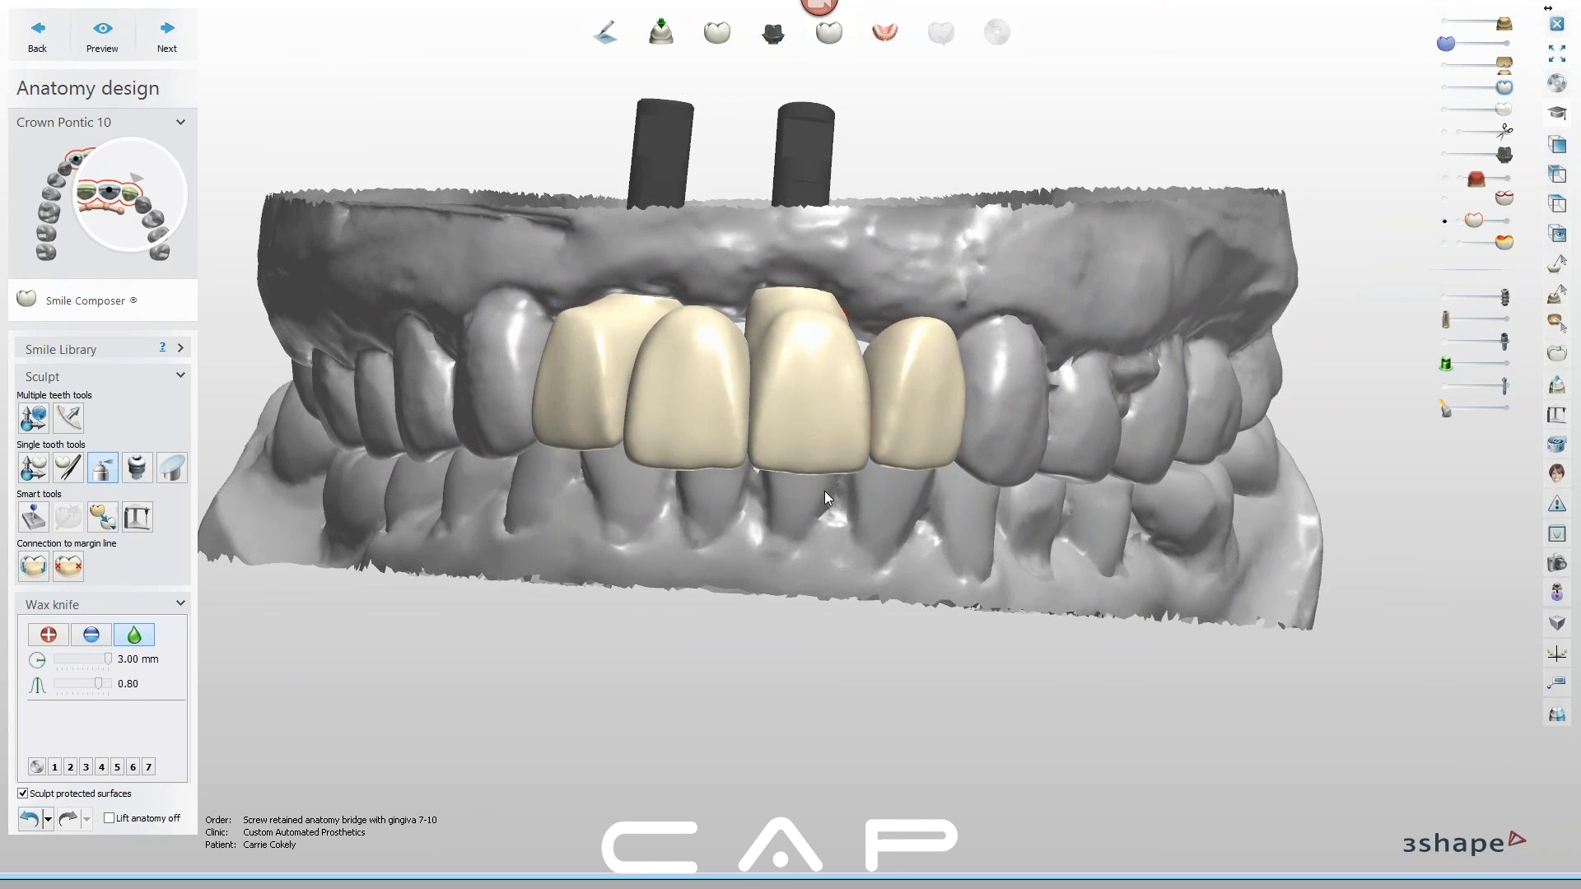
pyautogui.click(632, 452)
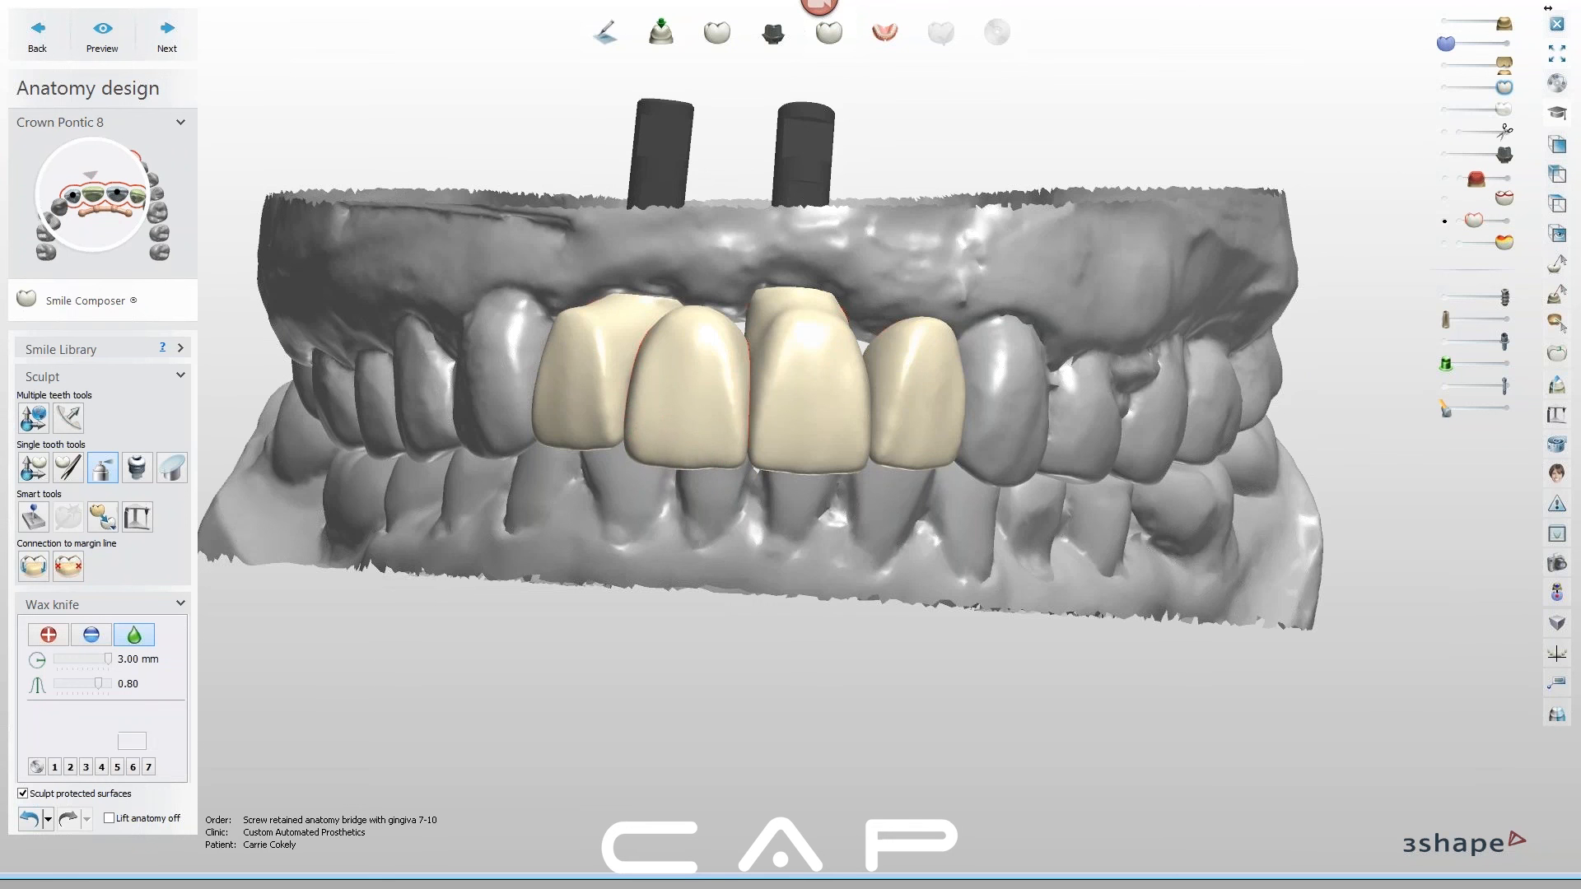
pyautogui.scroll(-3, 819, 507)
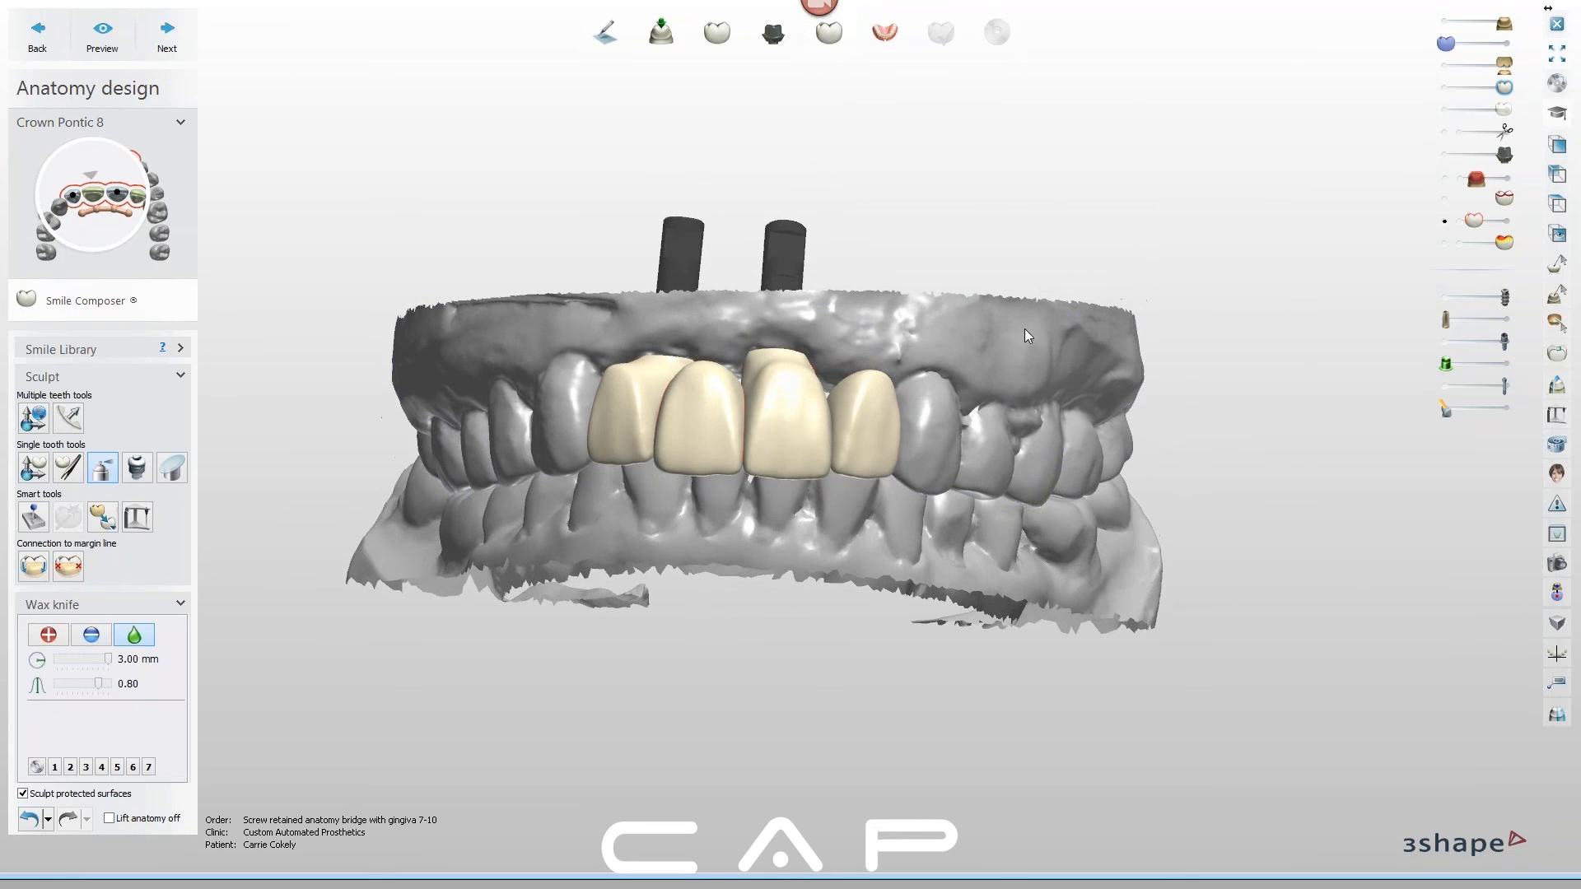
# Check crown pontic 8 against the pre-preparation scan by toggling both, leaving the scan hidden and the pontic shown
pyautogui.click(1498, 42)
pyautogui.click(1446, 88)
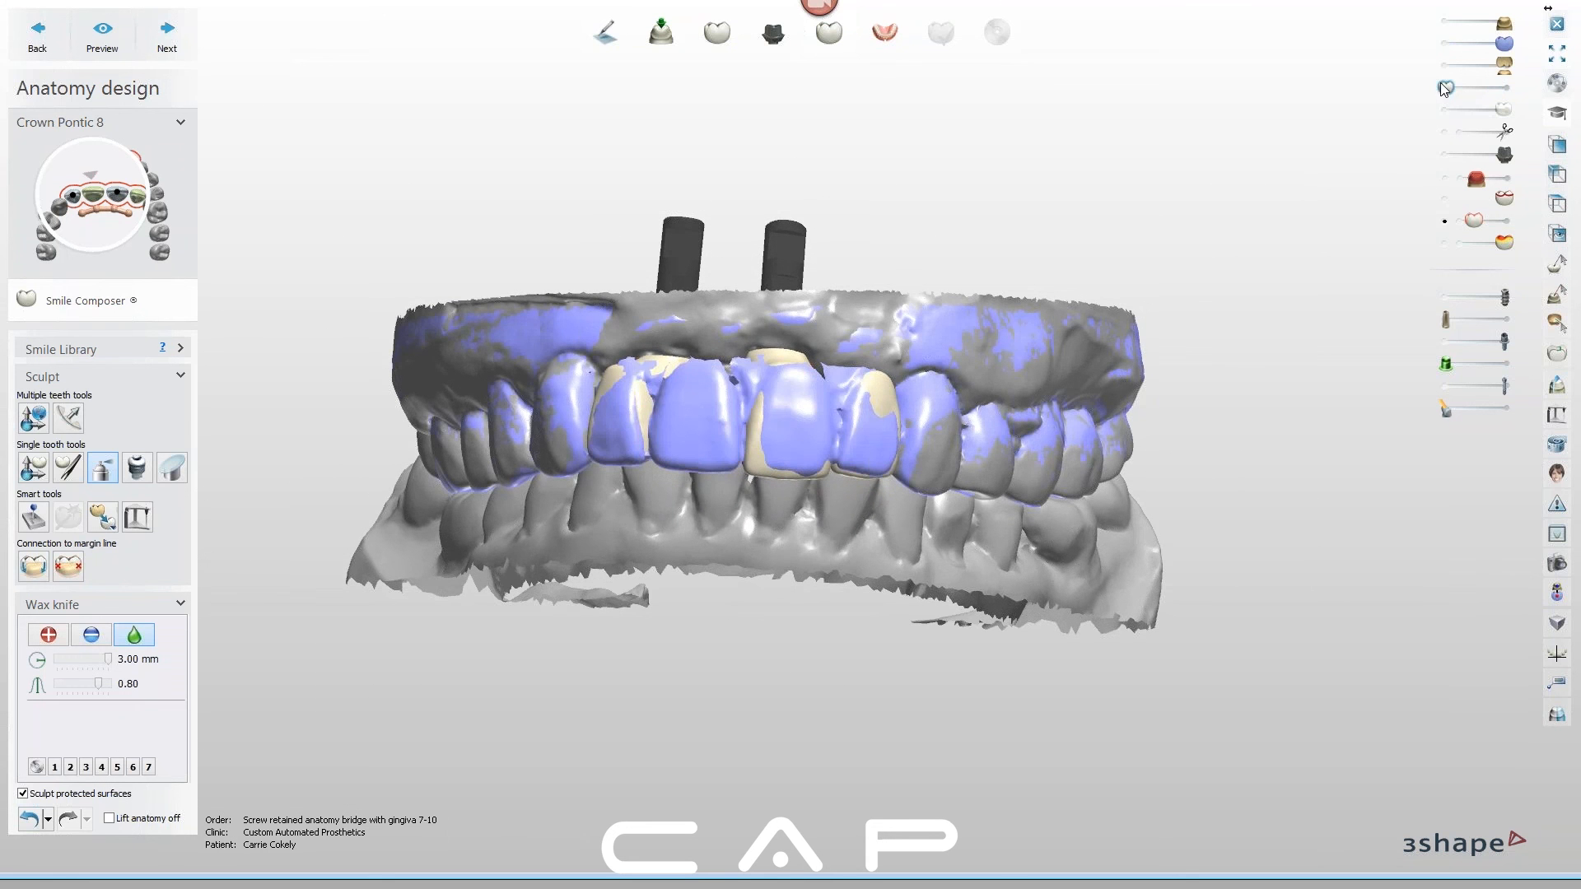
pyautogui.moveTo(812, 504); pyautogui.dragTo(677, 467, button='right')
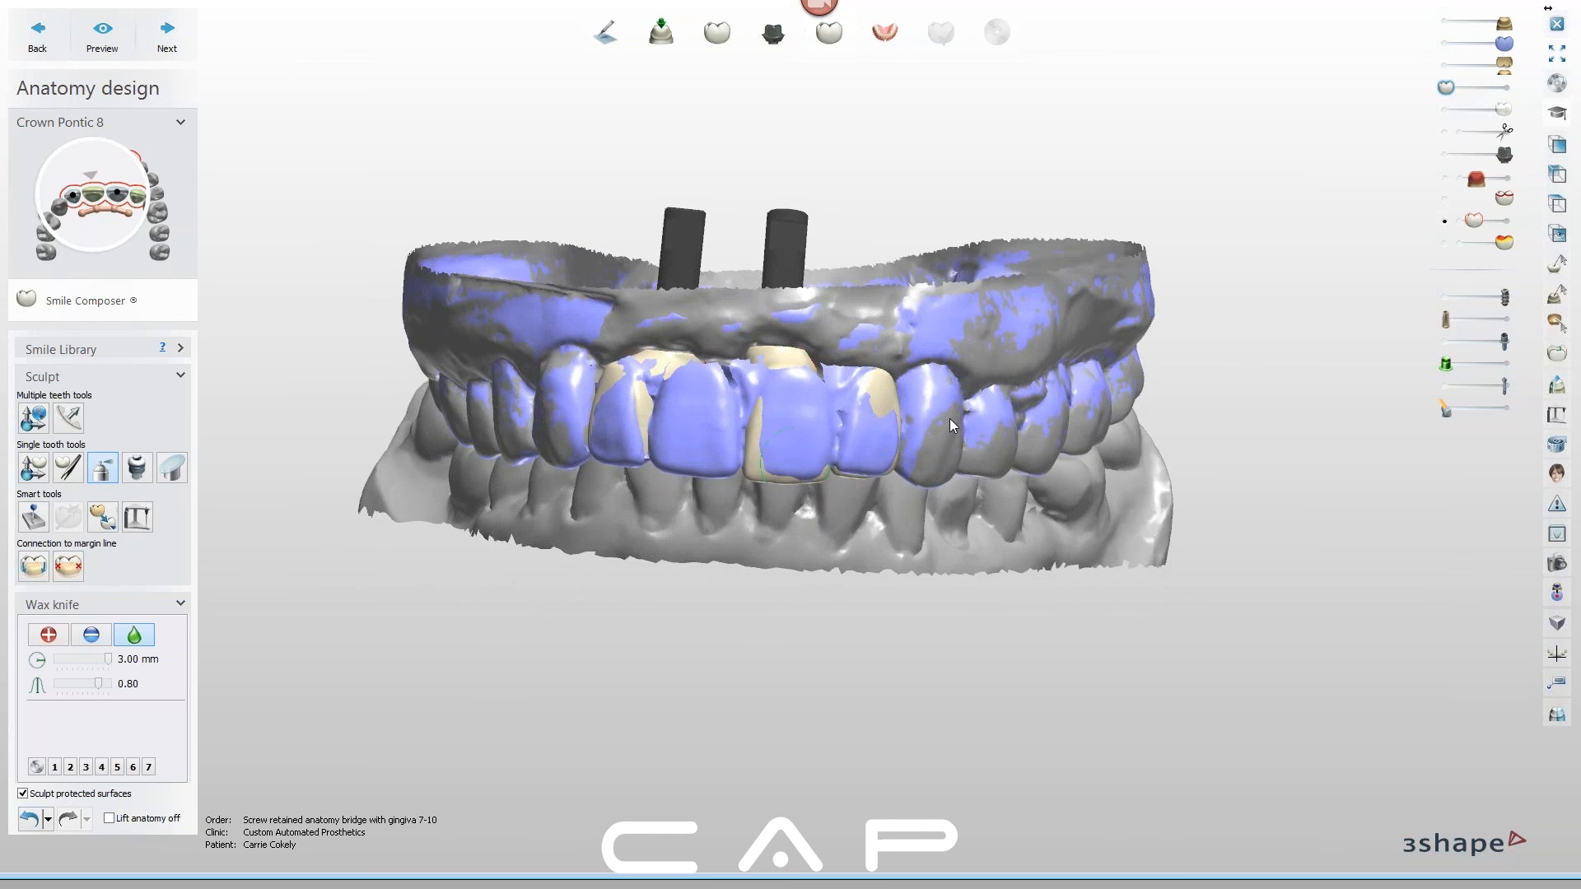
pyautogui.click(1445, 45)
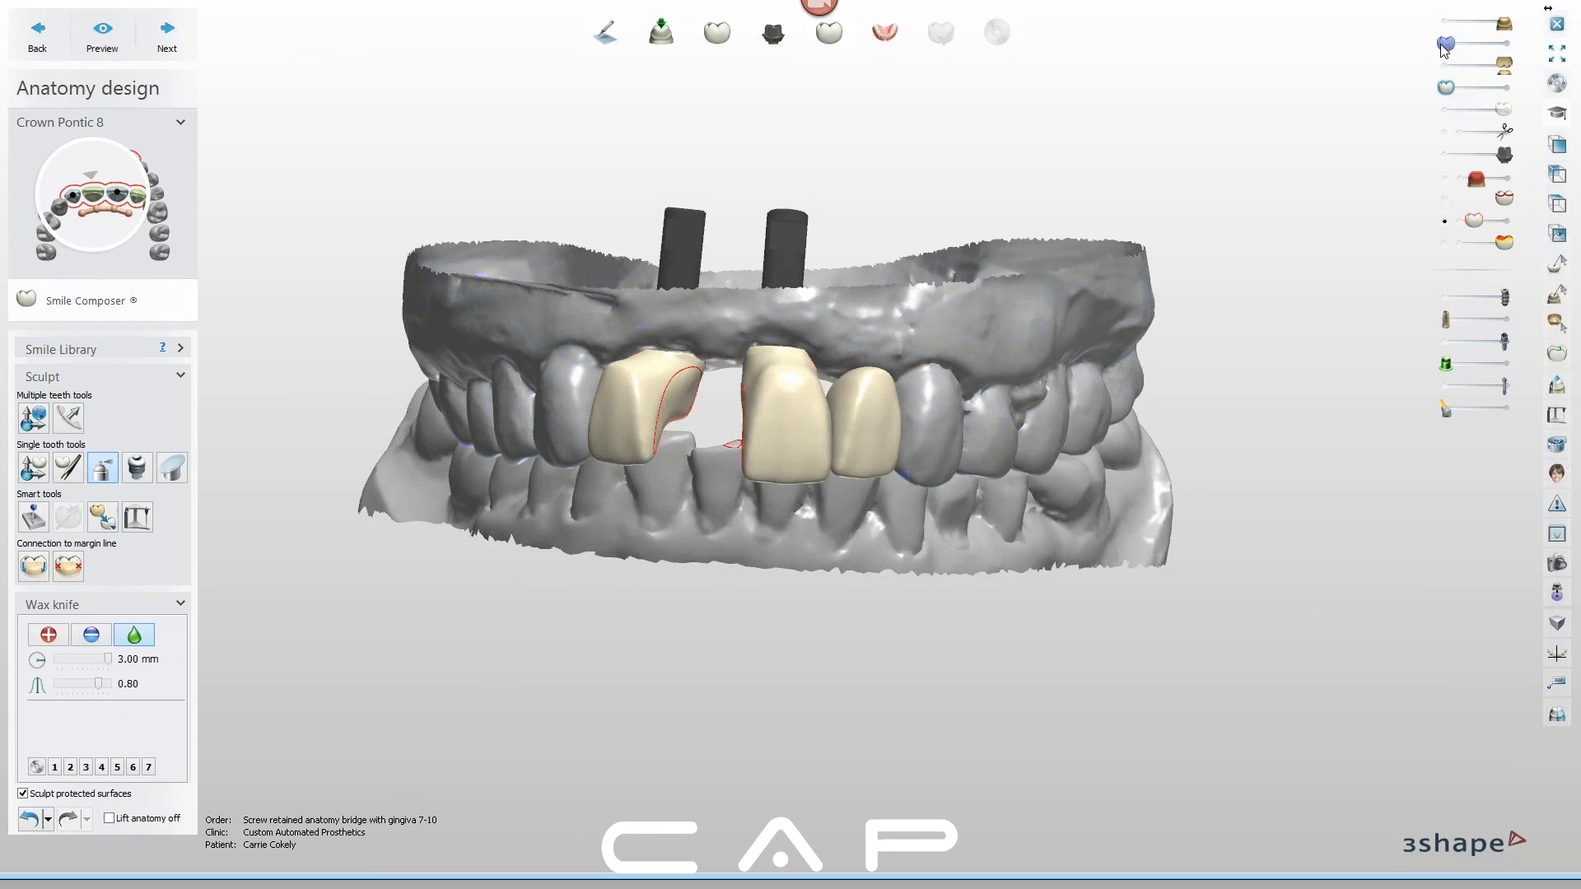
pyautogui.click(1512, 90)
# Smooth the incisal edges of screw retained crown 9 and crown pontic 10 at a 3.00 mm radius
pyautogui.moveTo(665, 509); pyautogui.dragTo(654, 458, button='right')
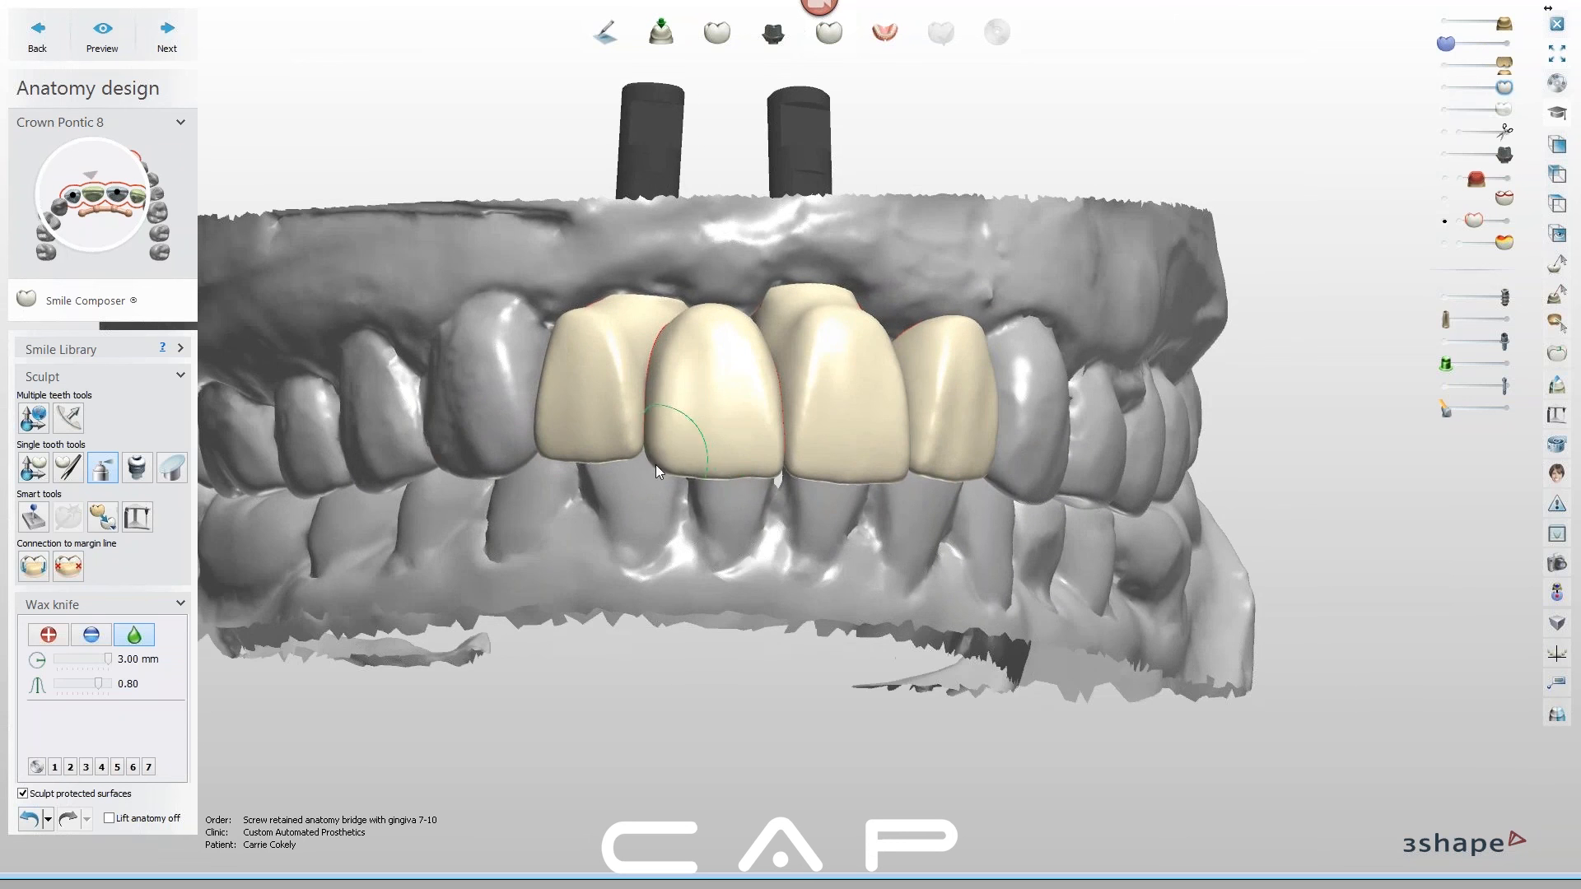
pyautogui.scroll(2, 749, 473)
pyautogui.moveTo(749, 473); pyautogui.dragTo(718, 481, button='right')
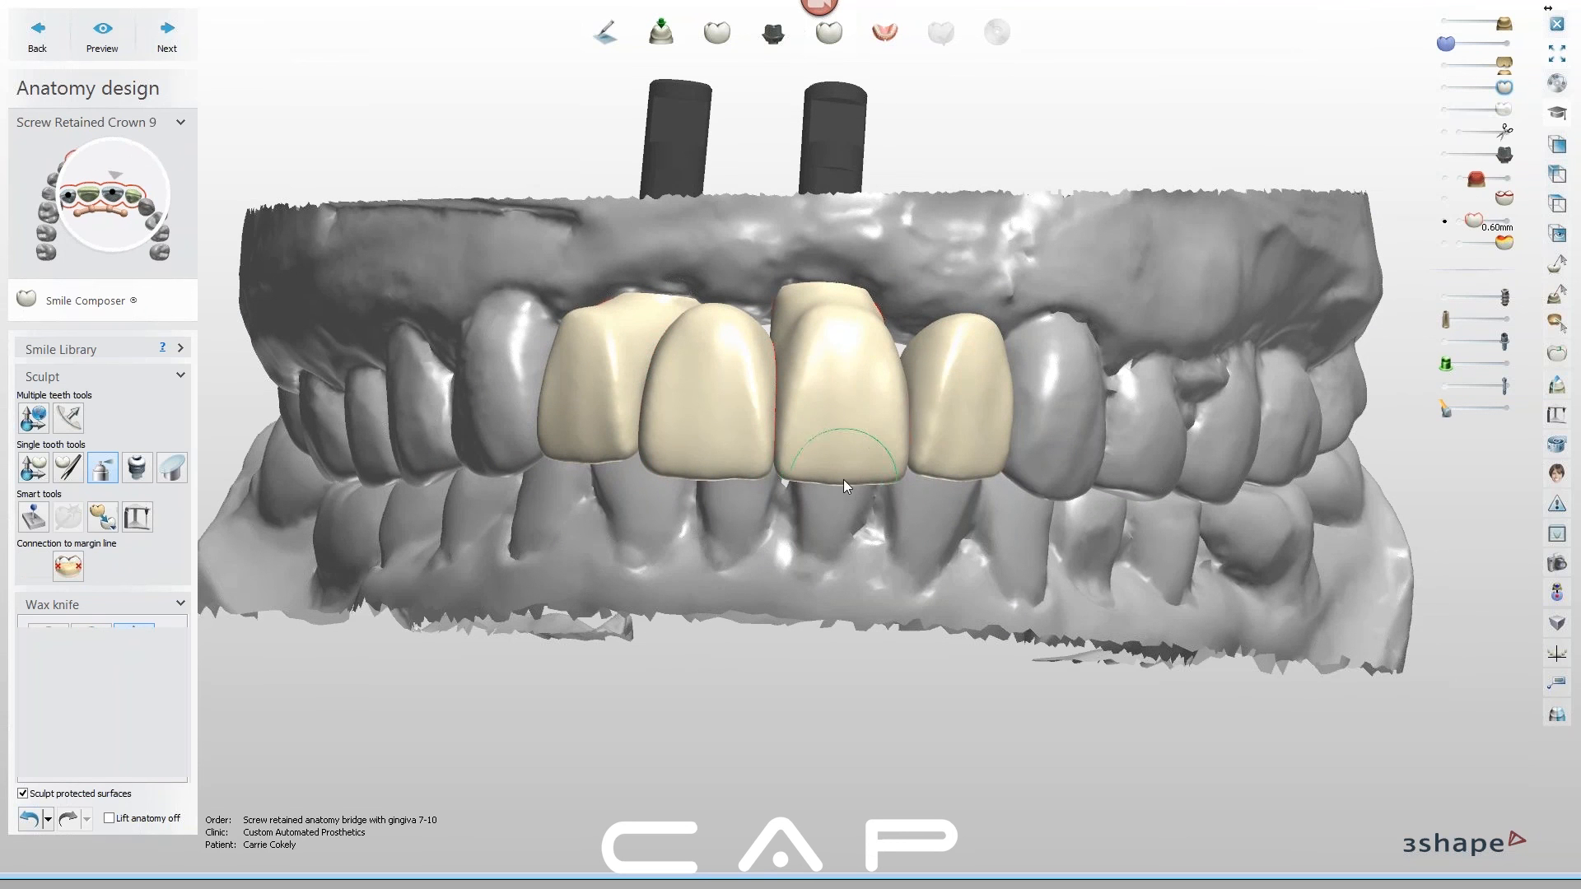
pyautogui.click(917, 476)
pyautogui.moveTo(982, 472); pyautogui.dragTo(949, 472, button='right')
pyautogui.scroll(-3, 947, 510)
# Add wax to the facial surface of screw retained crown 7 and smooth it at a 3.00 mm radius
pyautogui.moveTo(909, 524)
pyautogui.mouseDown(button='right')
pyautogui.moveTo(932, 524)
pyautogui.moveTo(883, 527)
pyautogui.moveTo(819, 489)
pyautogui.moveTo(800, 506)
pyautogui.moveTo(828, 452)
pyautogui.moveTo(811, 444)
pyautogui.moveTo(727, 460)
pyautogui.moveTo(718, 494)
pyautogui.moveTo(746, 476)
pyautogui.moveTo(610, 427)
pyautogui.moveTo(682, 437)
pyautogui.mouseUp(button='right')
pyautogui.click(49, 635)
pyautogui.scroll(2, 789, 502)
pyautogui.click(682, 437)
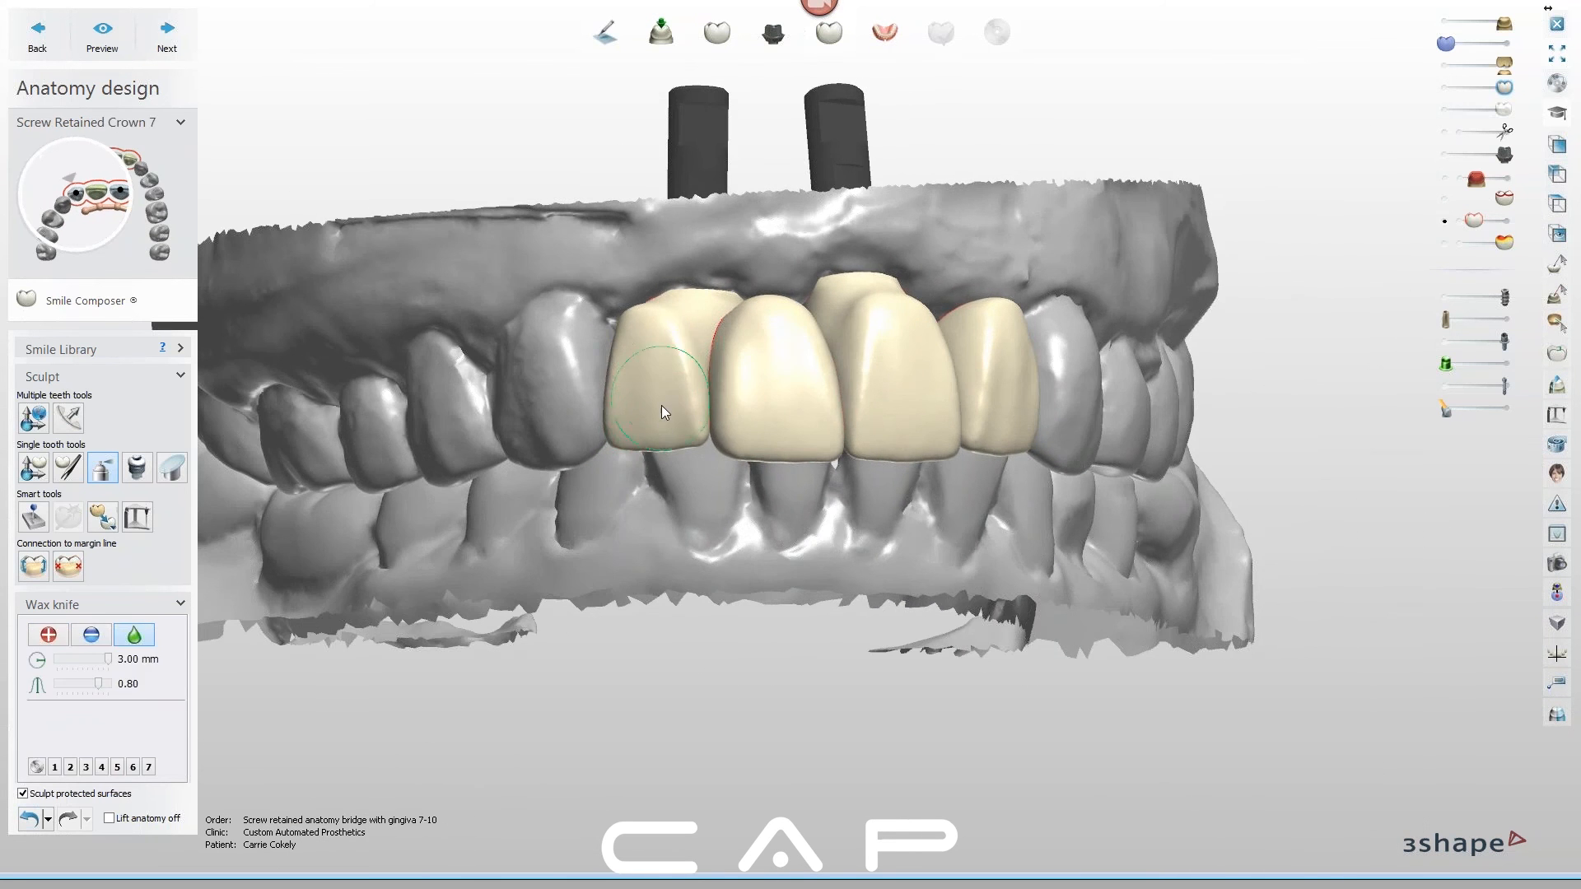
pyautogui.moveTo(756, 493); pyautogui.dragTo(718, 486, button='right')
# Hide the upper jaw scan and all the implant components to expose the openings of crowns 7 and 9
pyautogui.click(1445, 27)
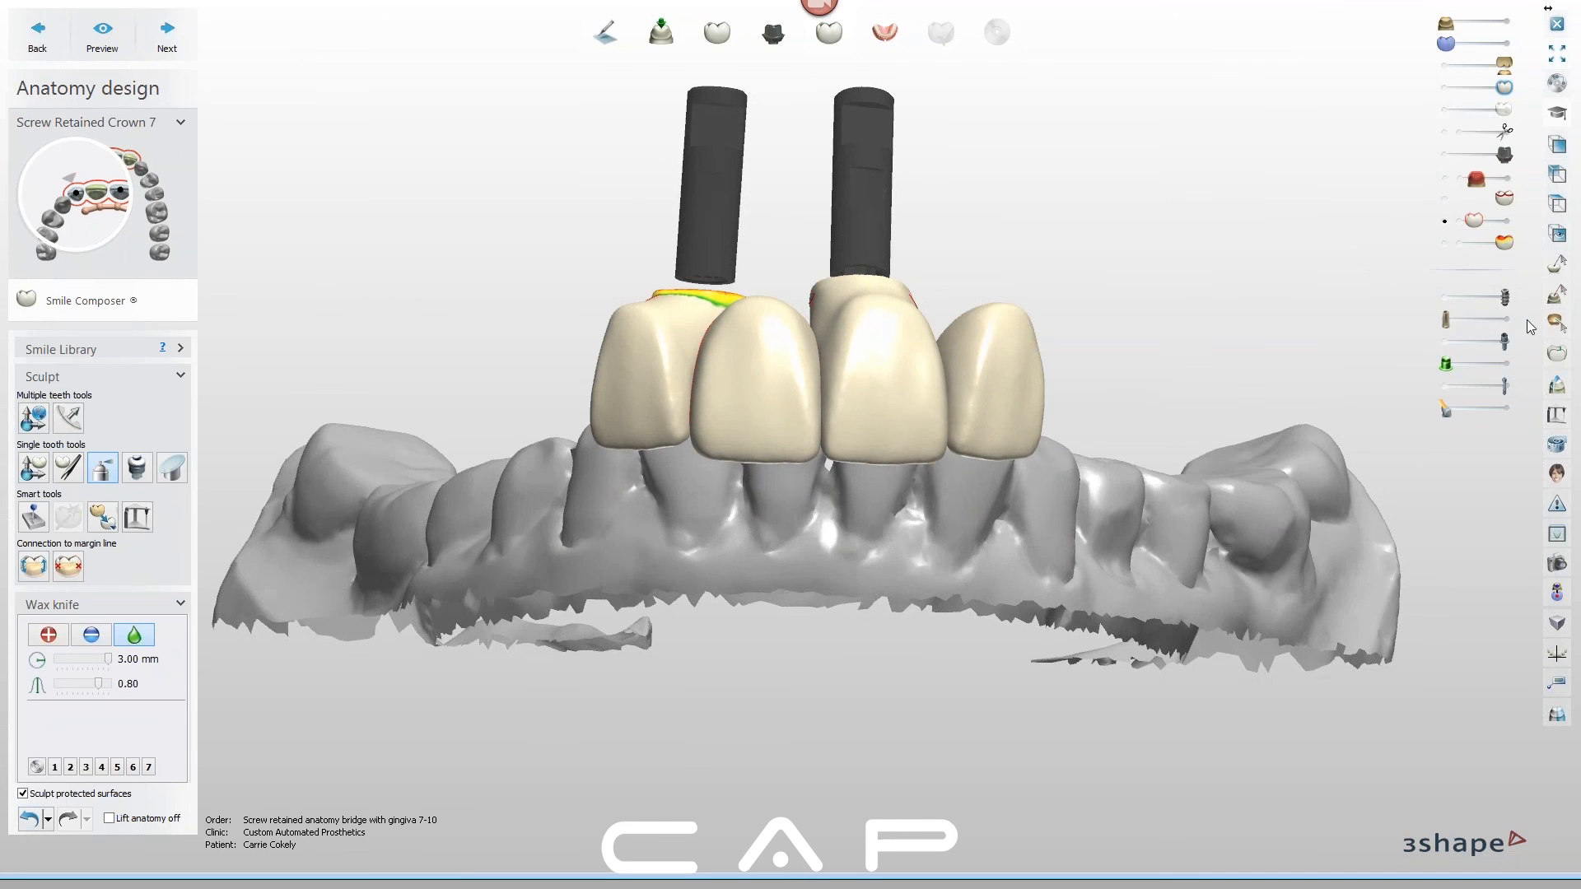
pyautogui.moveTo(1129, 263); pyautogui.dragTo(1237, 353, button='right')
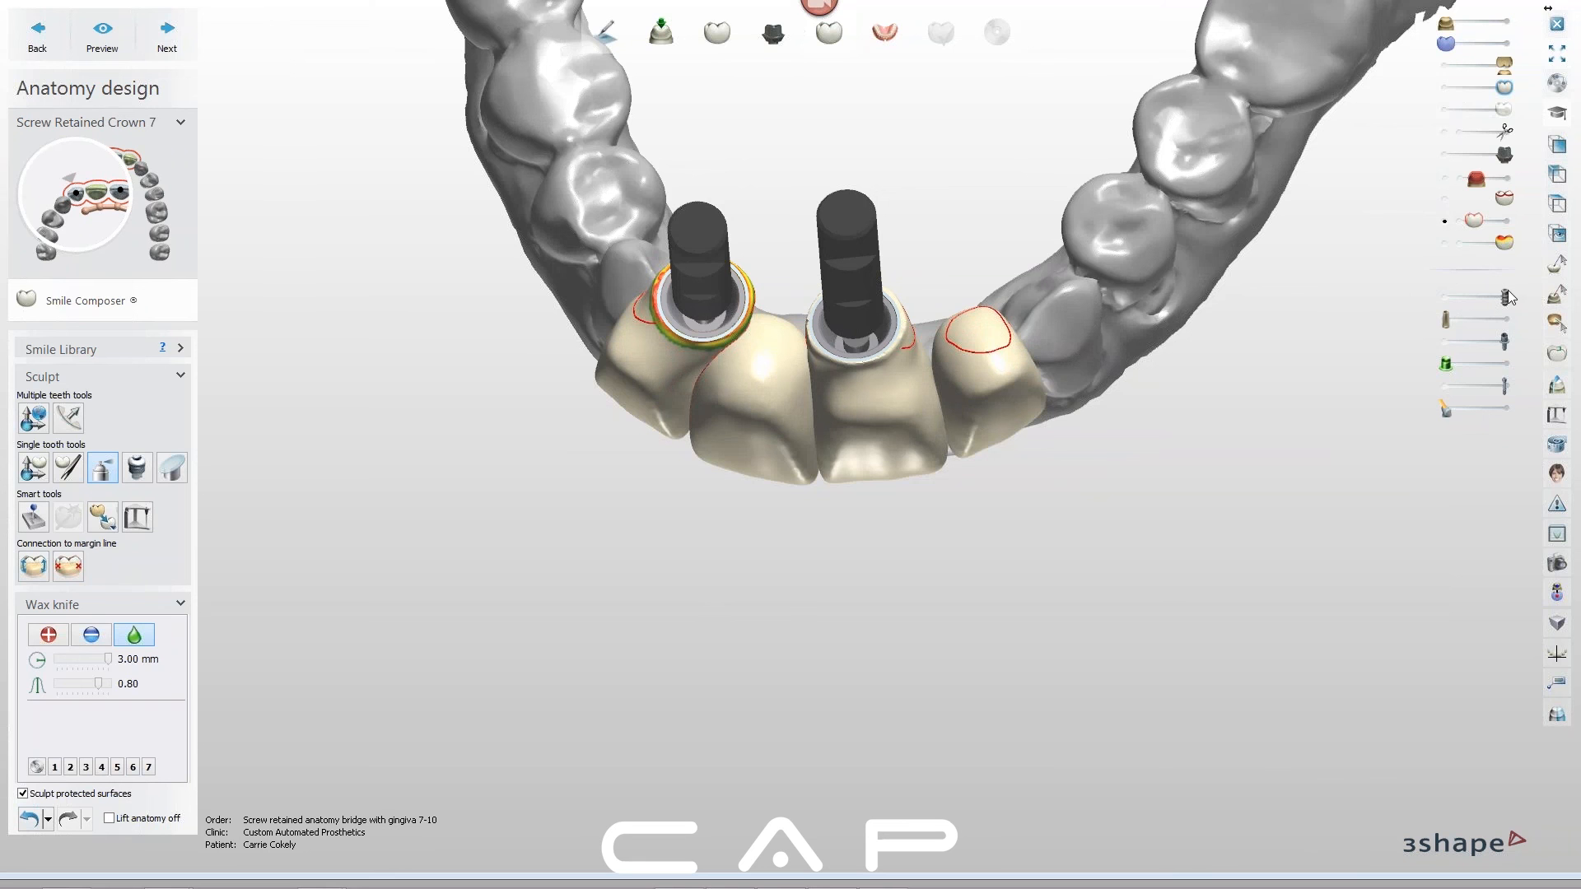
pyautogui.click(1447, 341)
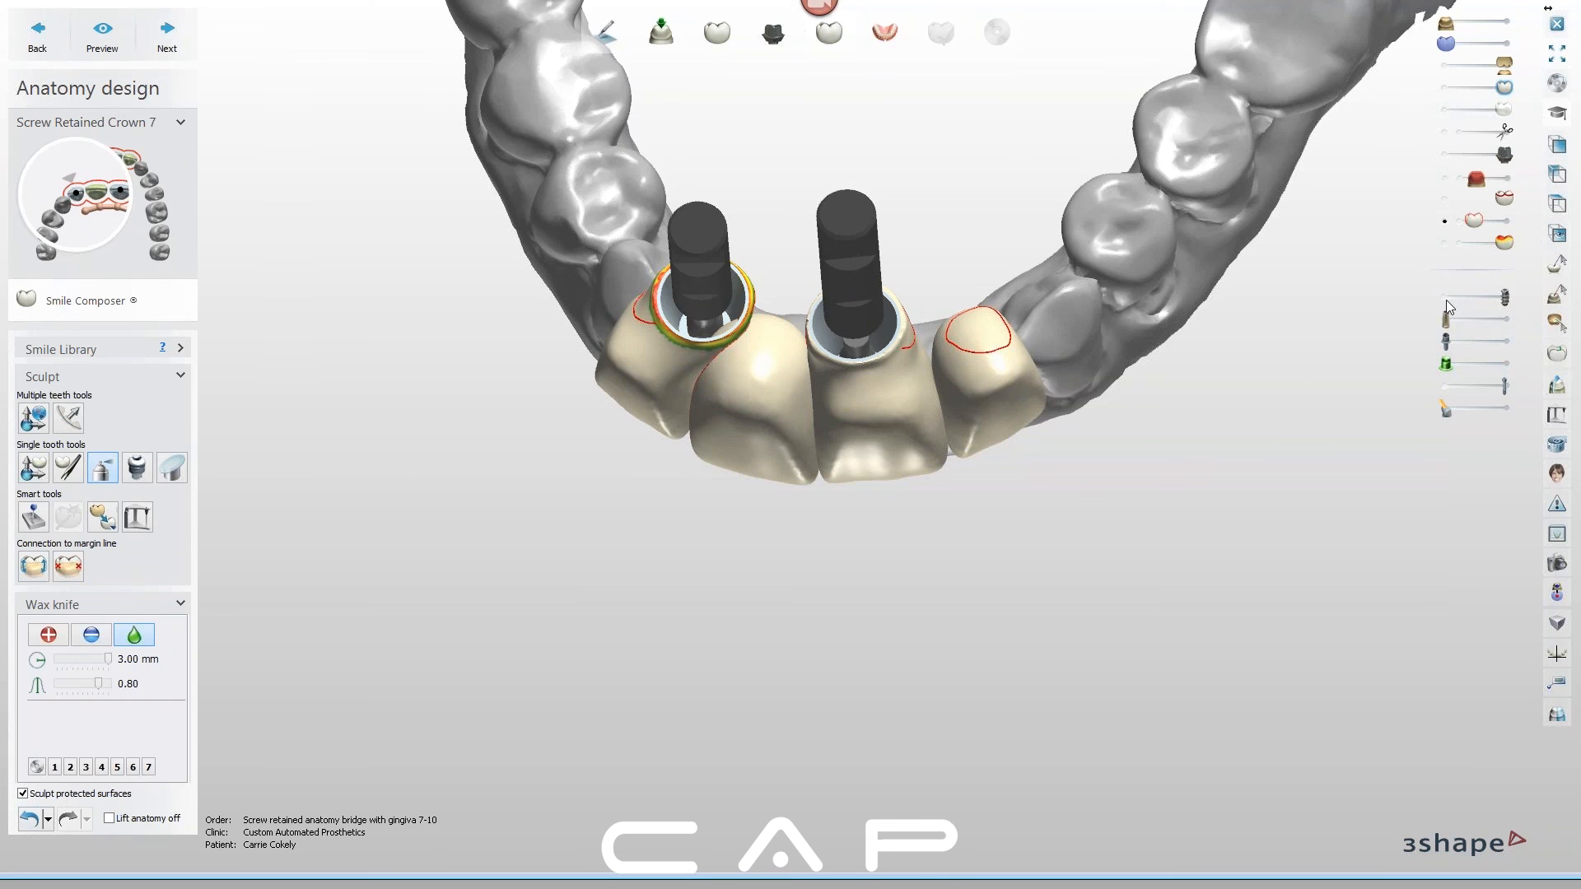
pyautogui.click(1446, 298)
pyautogui.click(1446, 385)
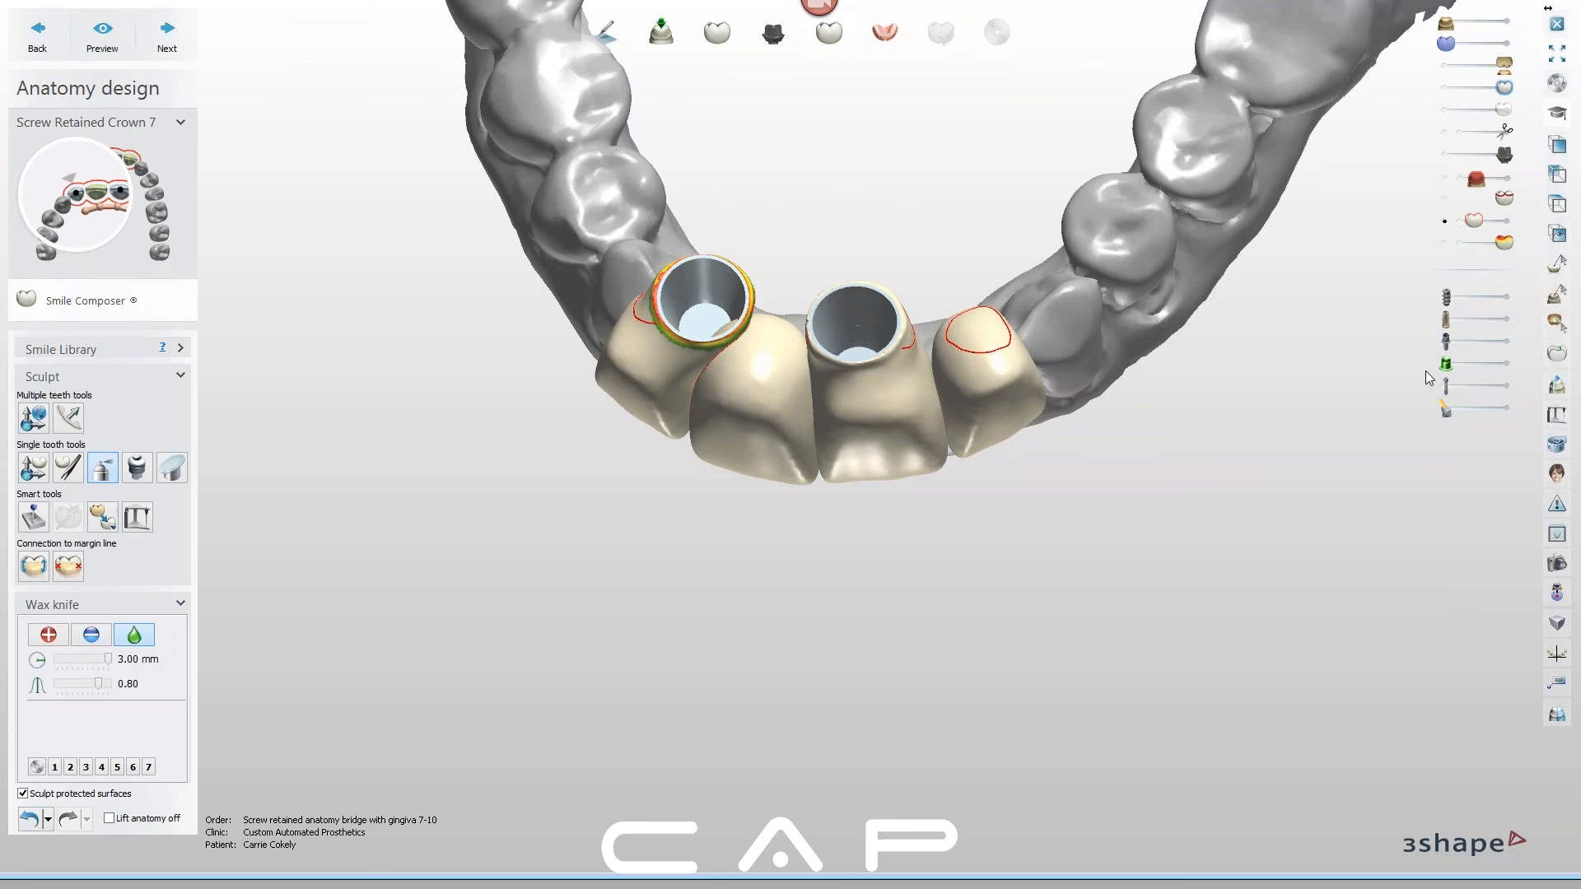
pyautogui.moveTo(804, 550); pyautogui.dragTo(759, 487, button='right')
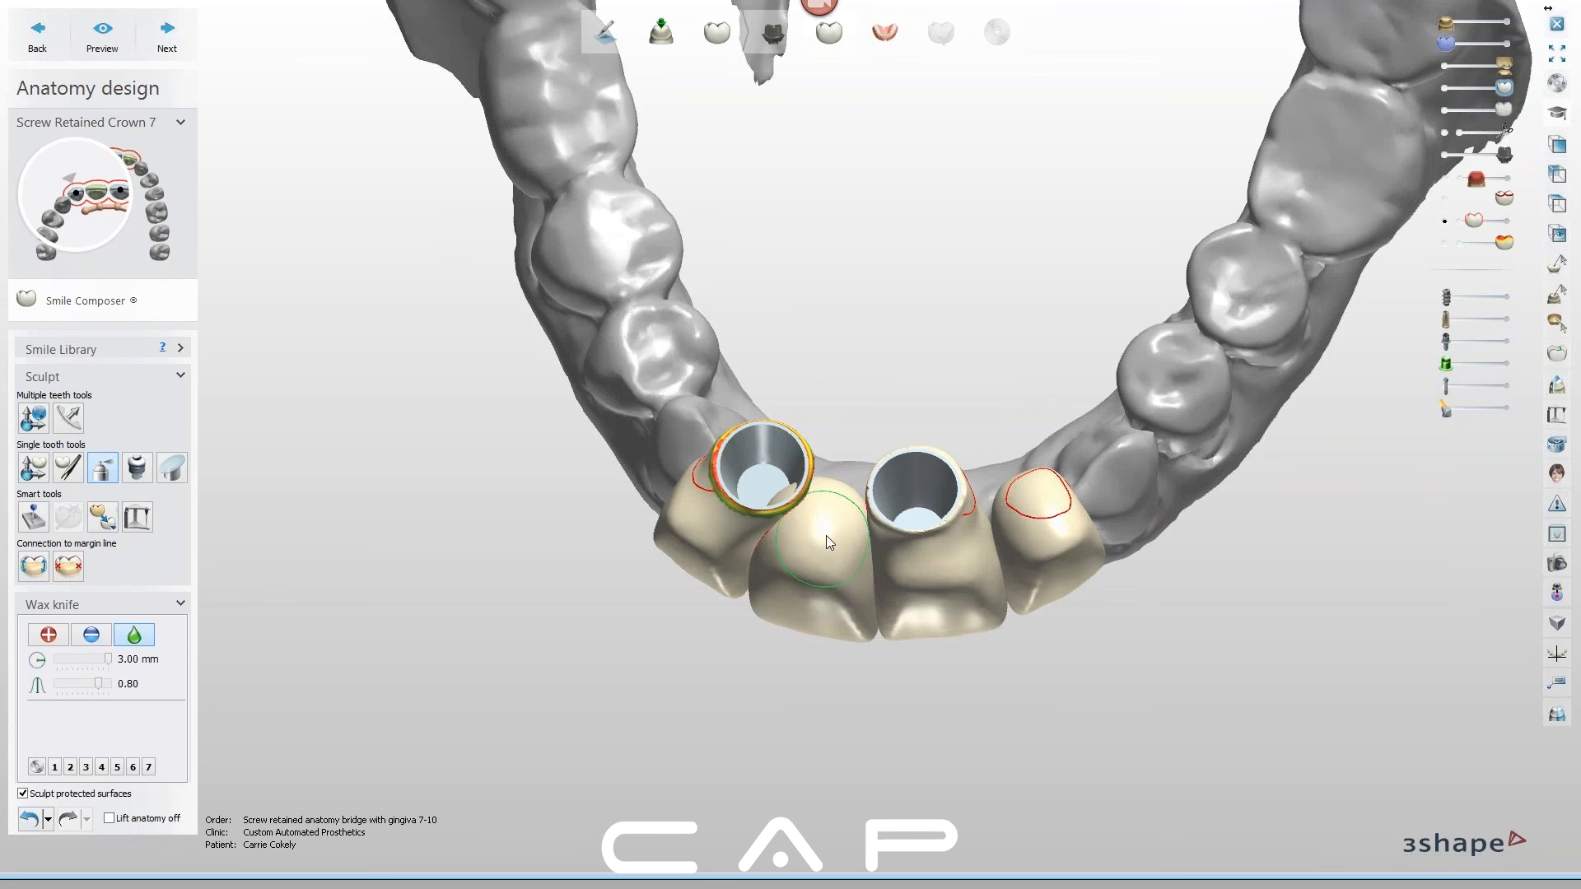
# Select crown pontic 8 and examine its surface inside the implant opening of screw retained crown 7
pyautogui.moveTo(812, 466); pyautogui.dragTo(758, 481, button='right')
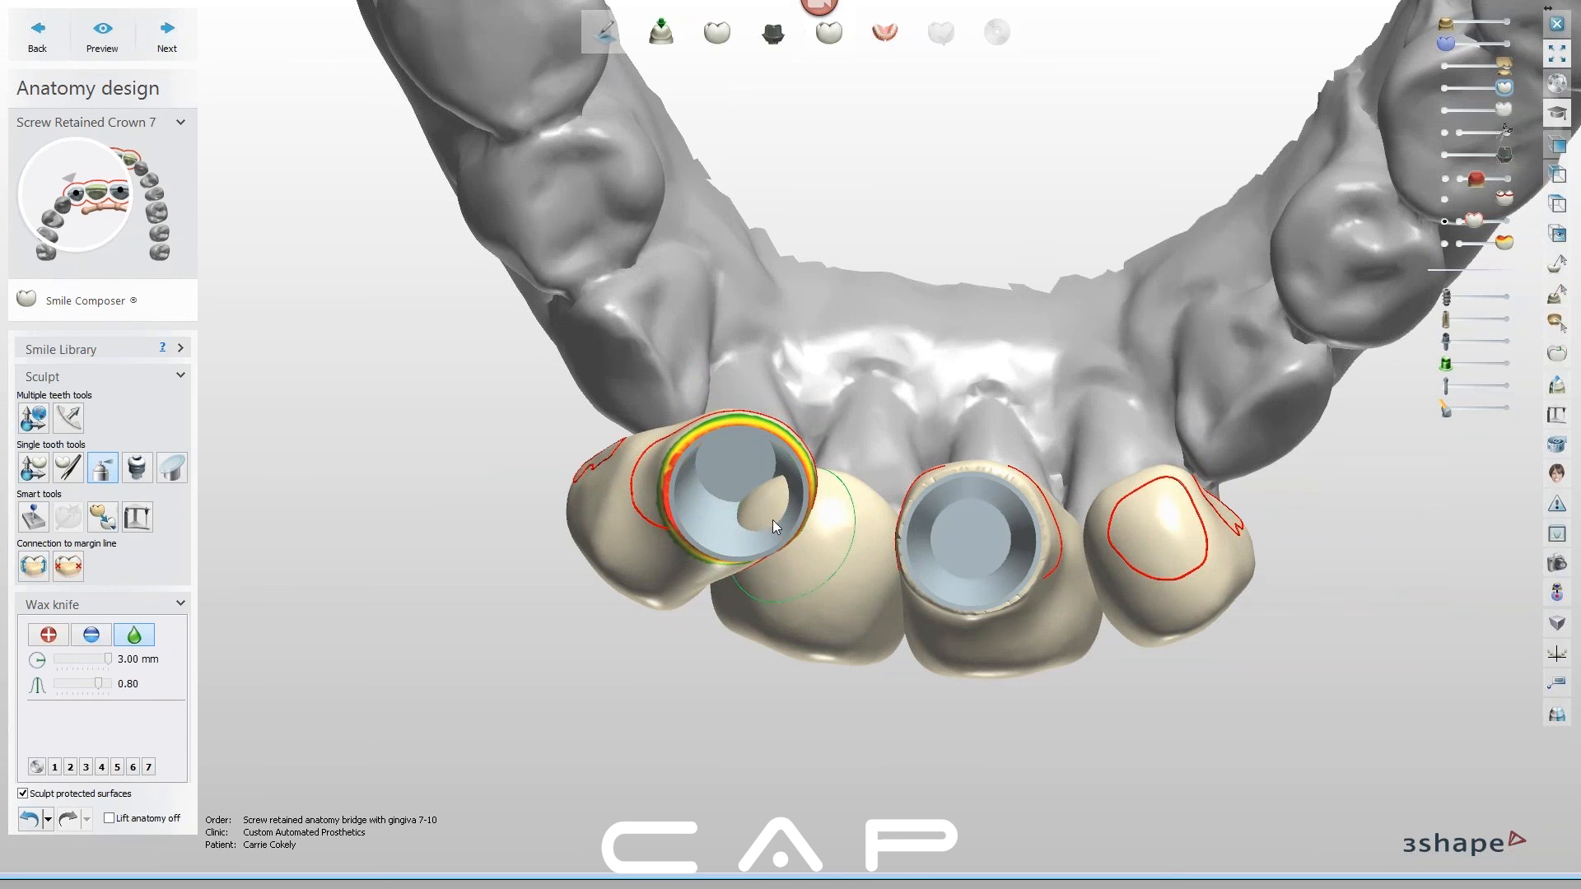
pyautogui.moveTo(818, 551)
pyautogui.mouseDown(button='right')
pyautogui.moveTo(832, 560)
pyautogui.moveTo(809, 545)
pyautogui.mouseUp(button='right')
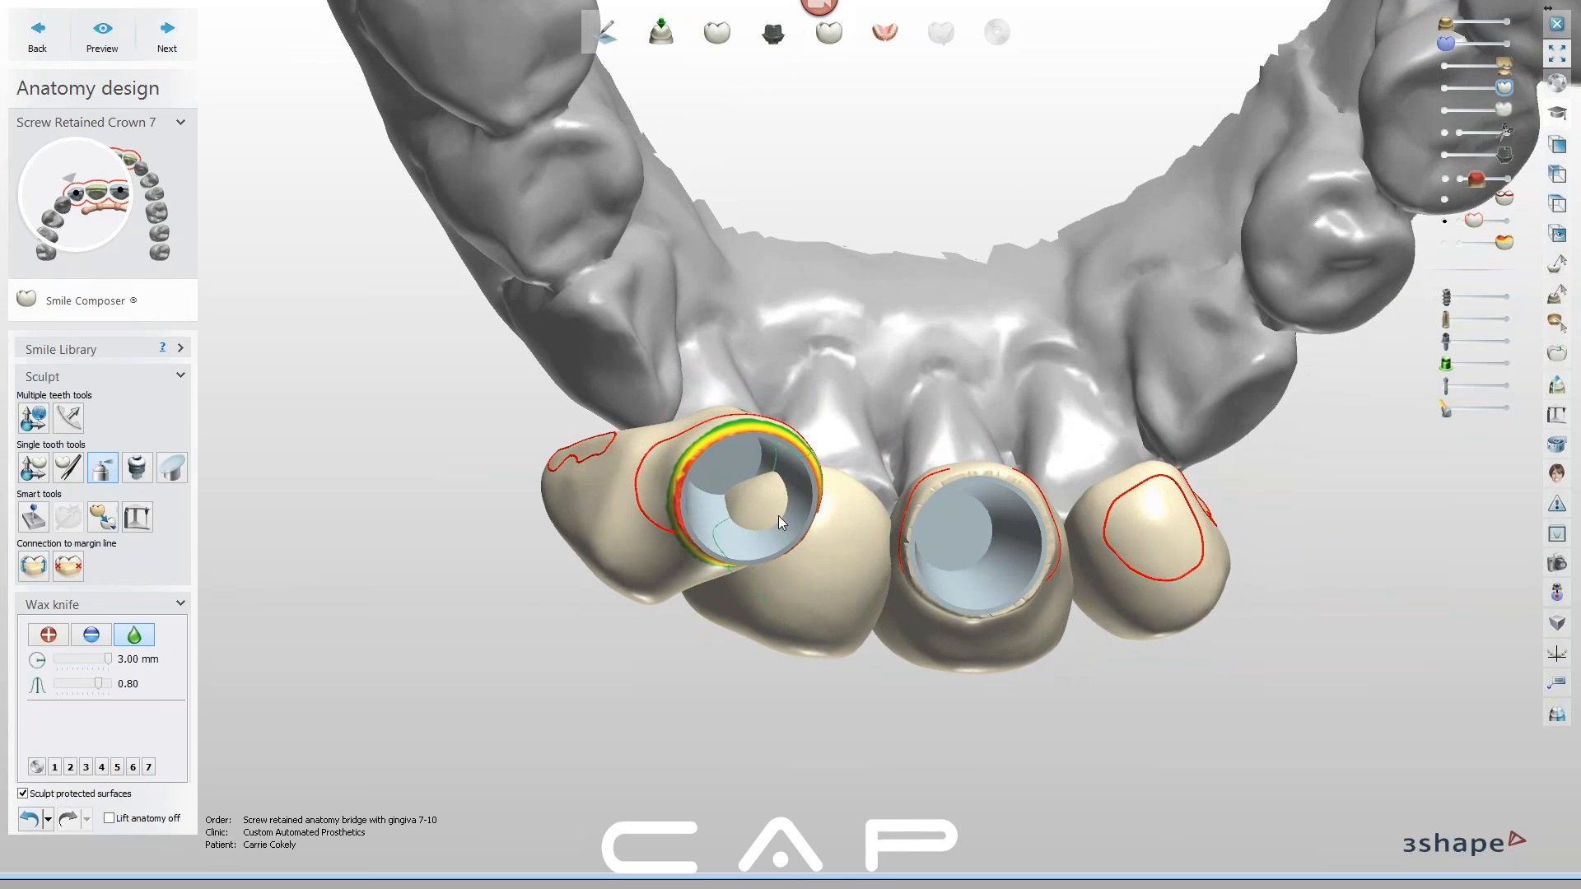
pyautogui.click(823, 580)
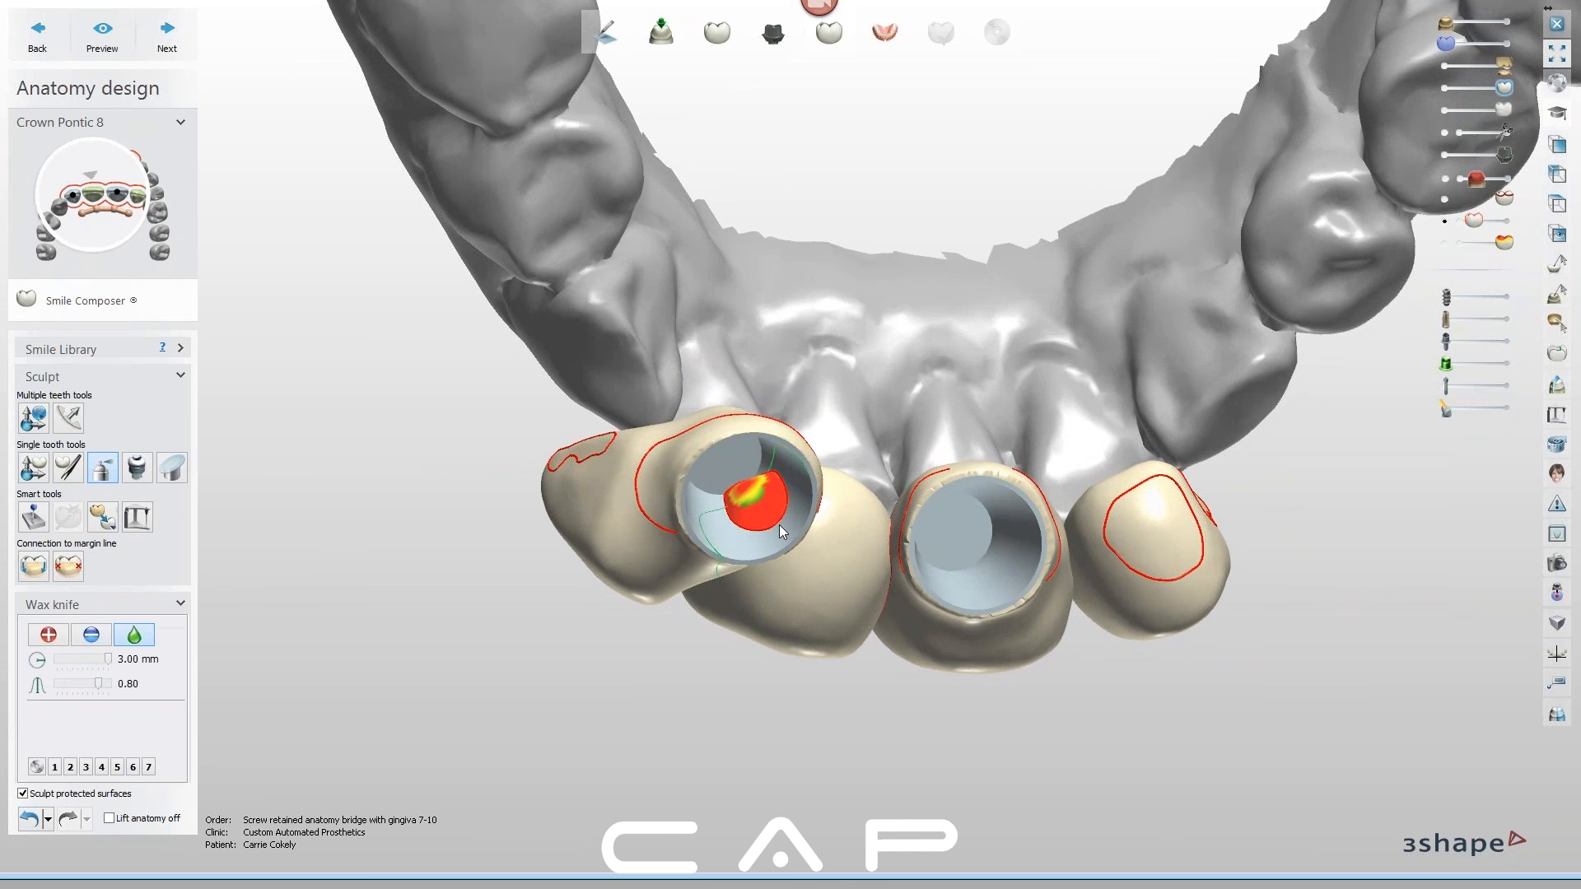
pyautogui.moveTo(783, 522); pyautogui.dragTo(743, 448, button='right')
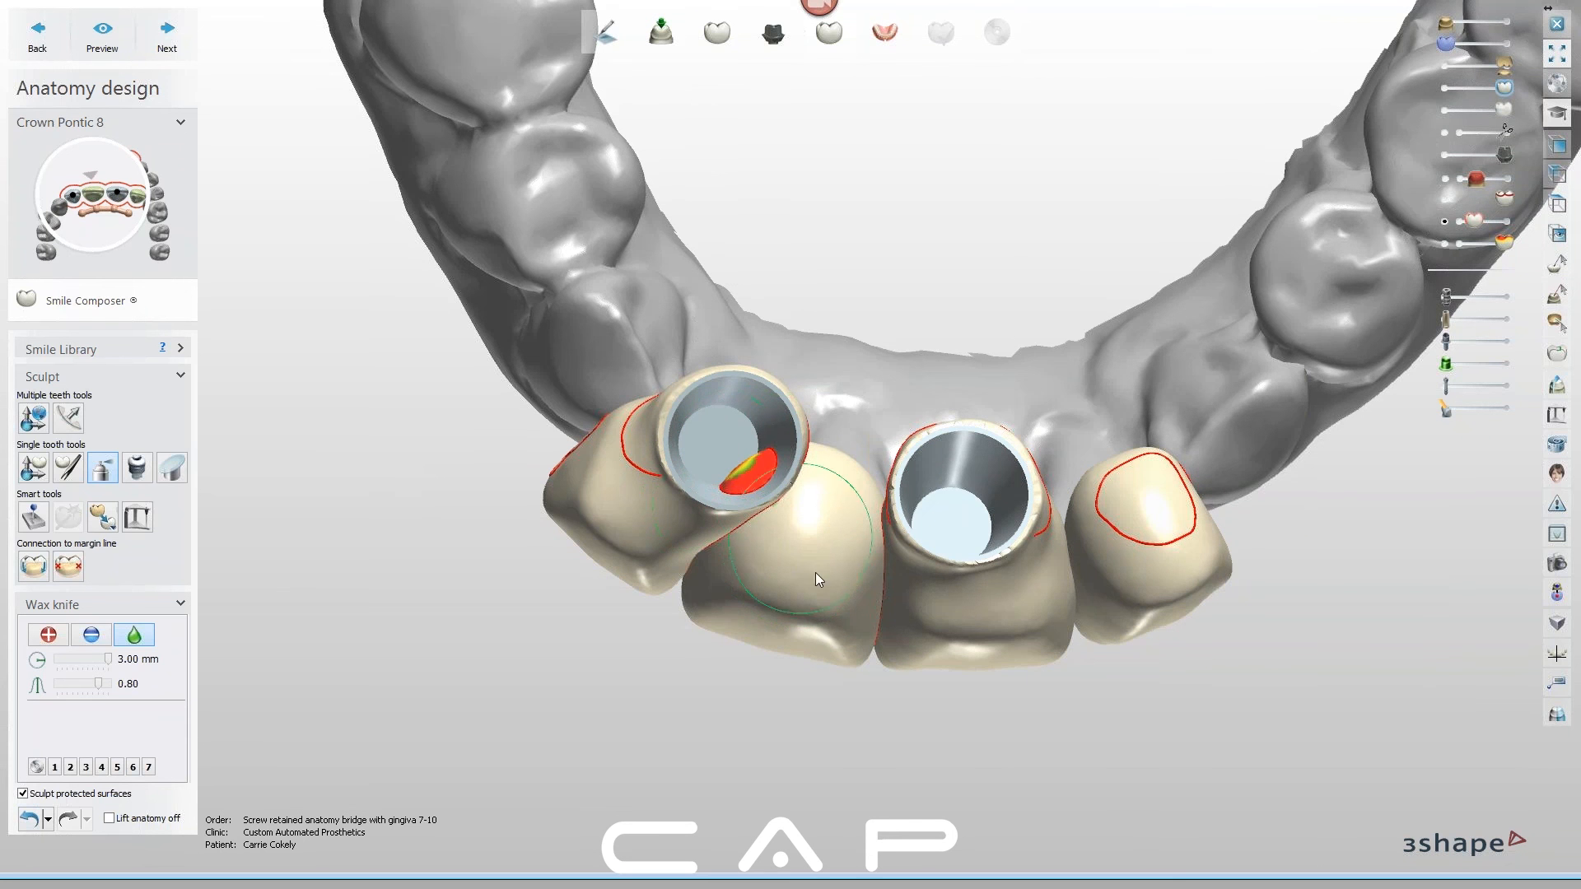
pyautogui.moveTo(822, 564); pyautogui.dragTo(732, 501, button='right')
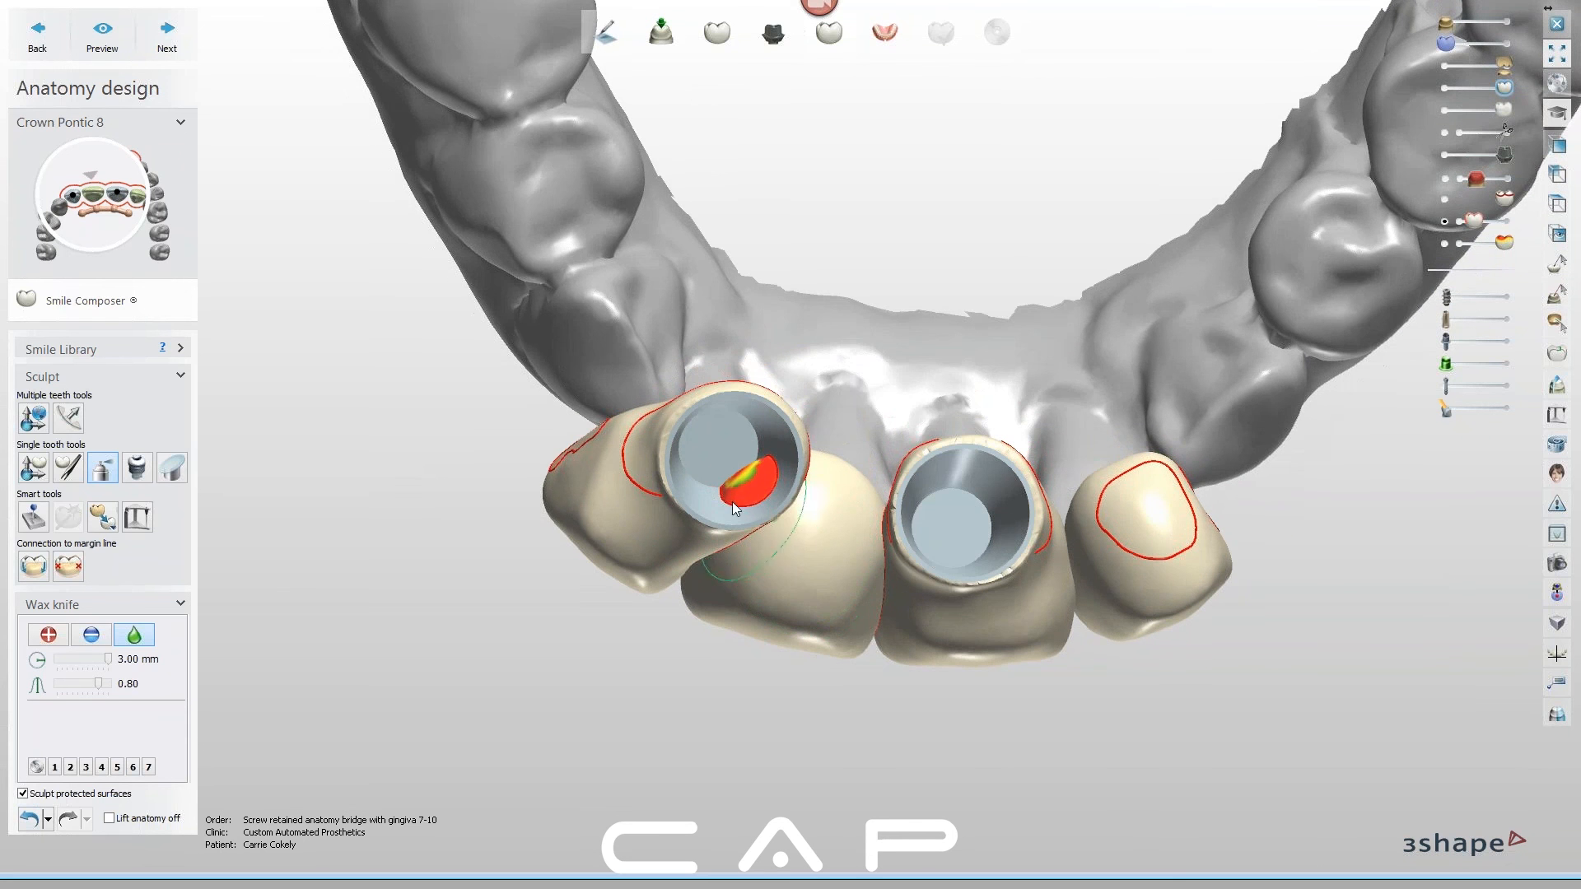
# Trim crown pontic 8 near crown 7's implant opening with the wax knife in removal mode, reducing its radius to 1.88 mm
pyautogui.click(91, 636)
pyautogui.moveTo(664, 570); pyautogui.dragTo(742, 427, button='right')
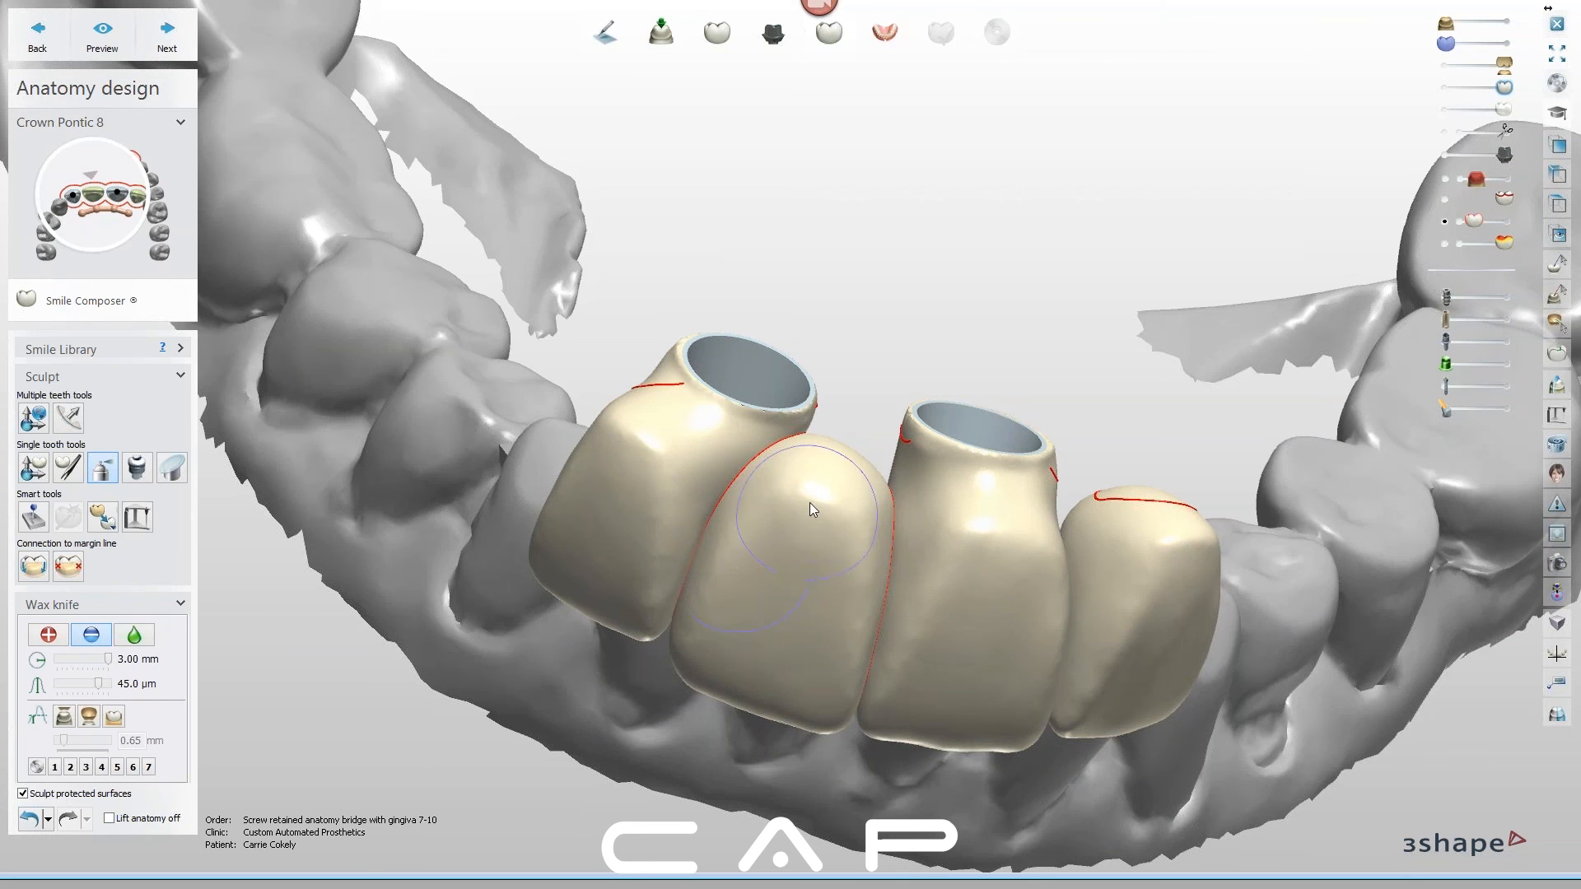
pyautogui.moveTo(808, 484); pyautogui.dragTo(819, 571, button='right')
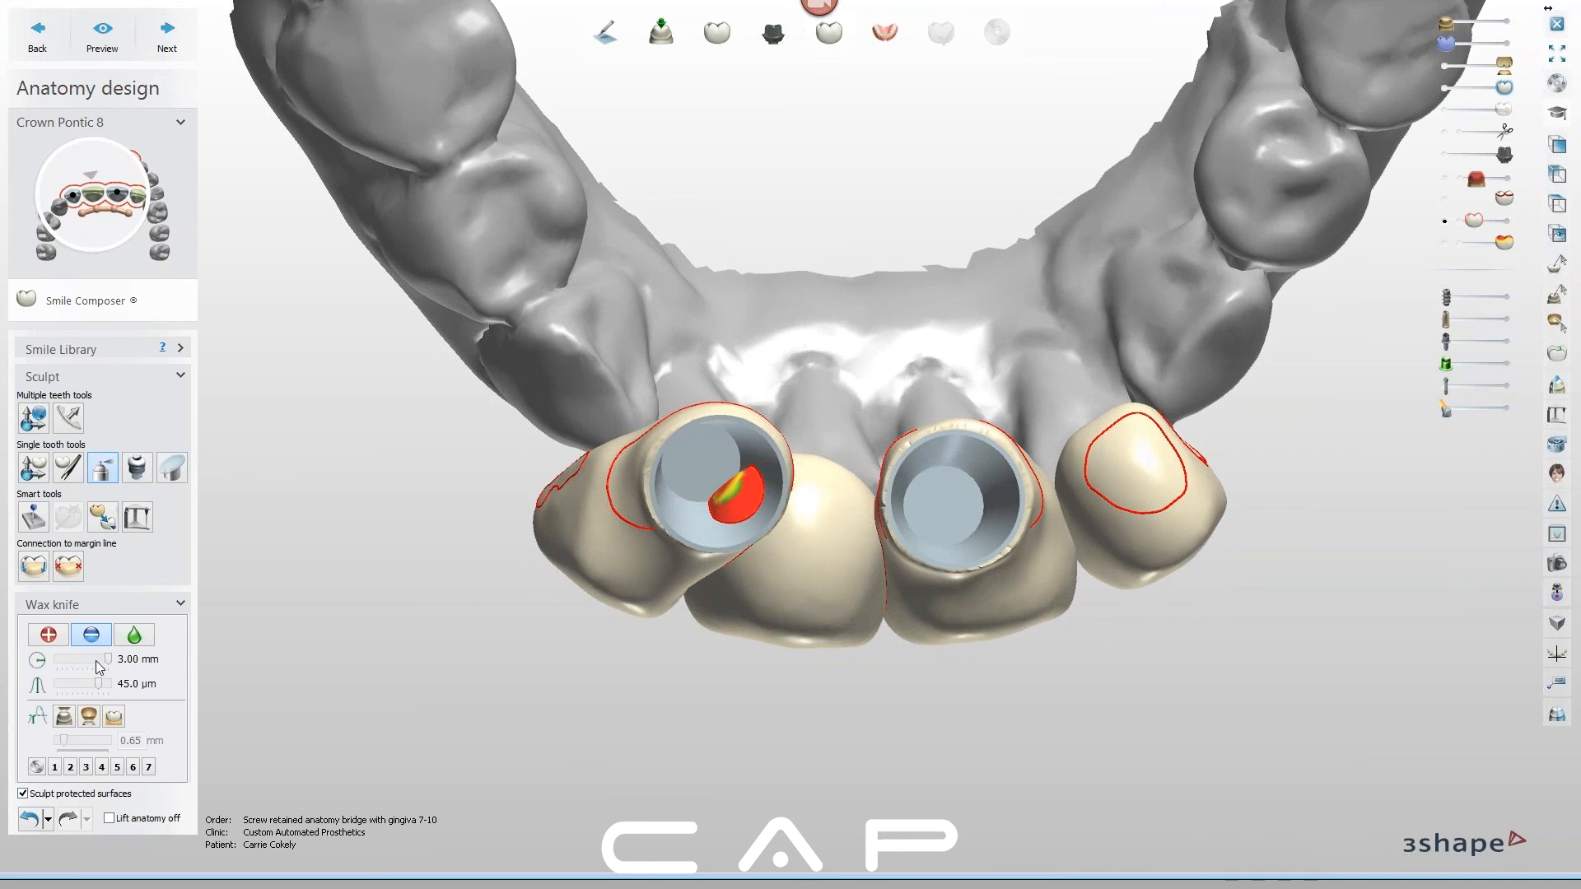
pyautogui.moveTo(785, 493); pyautogui.dragTo(753, 516, button='right')
pyautogui.moveTo(783, 600); pyautogui.dragTo(669, 474, button='right')
pyautogui.moveTo(831, 563); pyautogui.dragTo(829, 554, button='right')
pyautogui.moveTo(935, 621); pyautogui.dragTo(909, 506, button='right')
pyautogui.moveTo(1083, 812); pyautogui.dragTo(1035, 650, button='right')
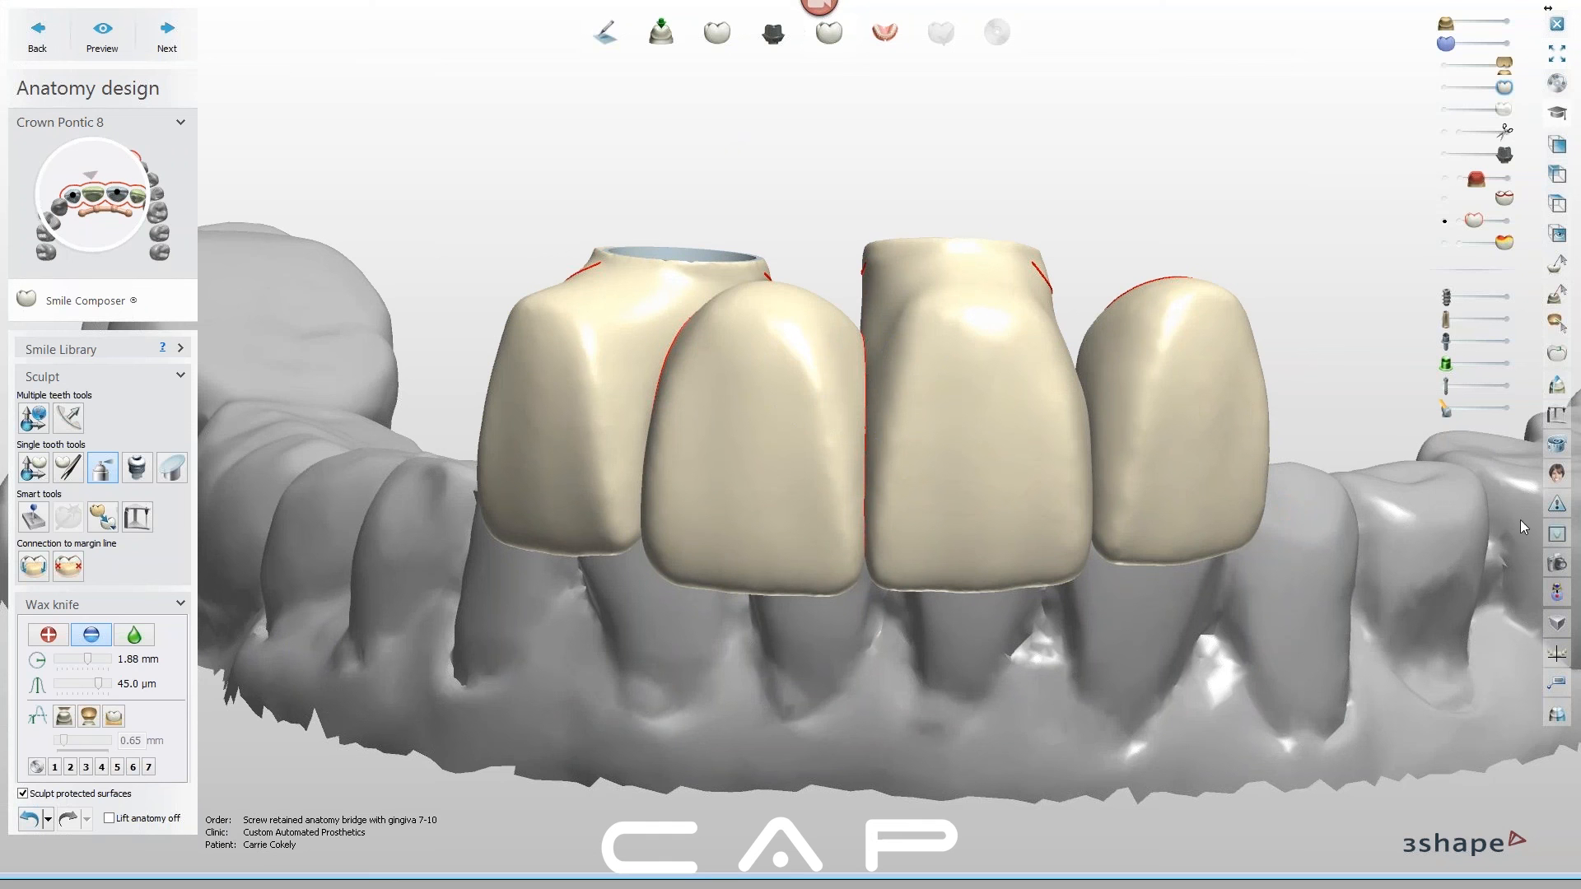
pyautogui.click(1560, 599)
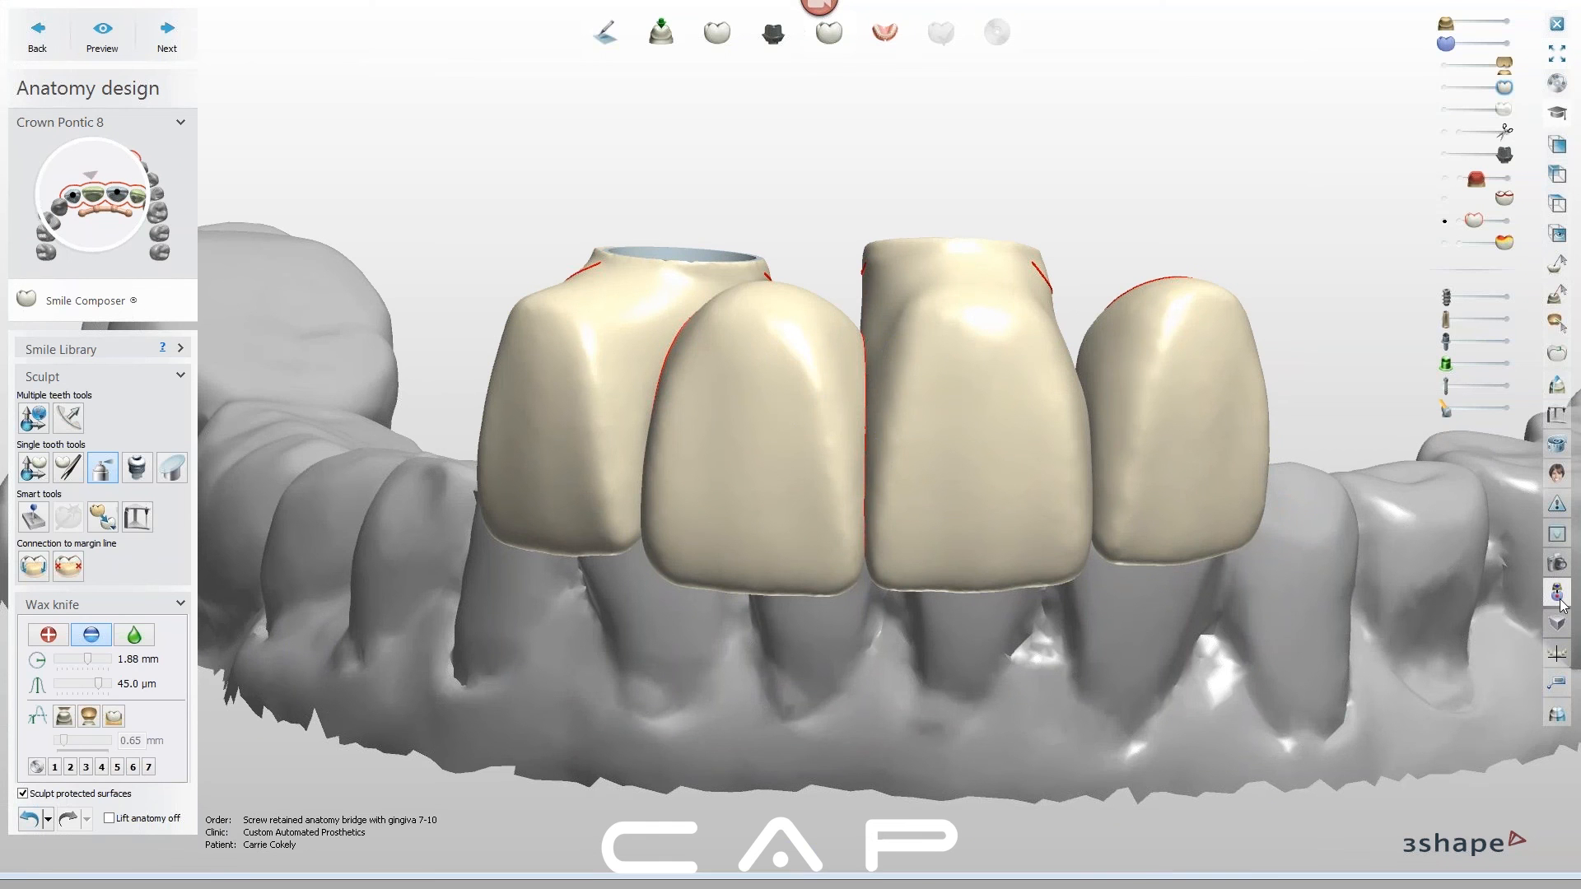
# Start aligning the pre-preparation (upper jaw) scan in Move mode and bring it roughly over the upper jaw scan
pyautogui.scroll(-6, 858, 677)
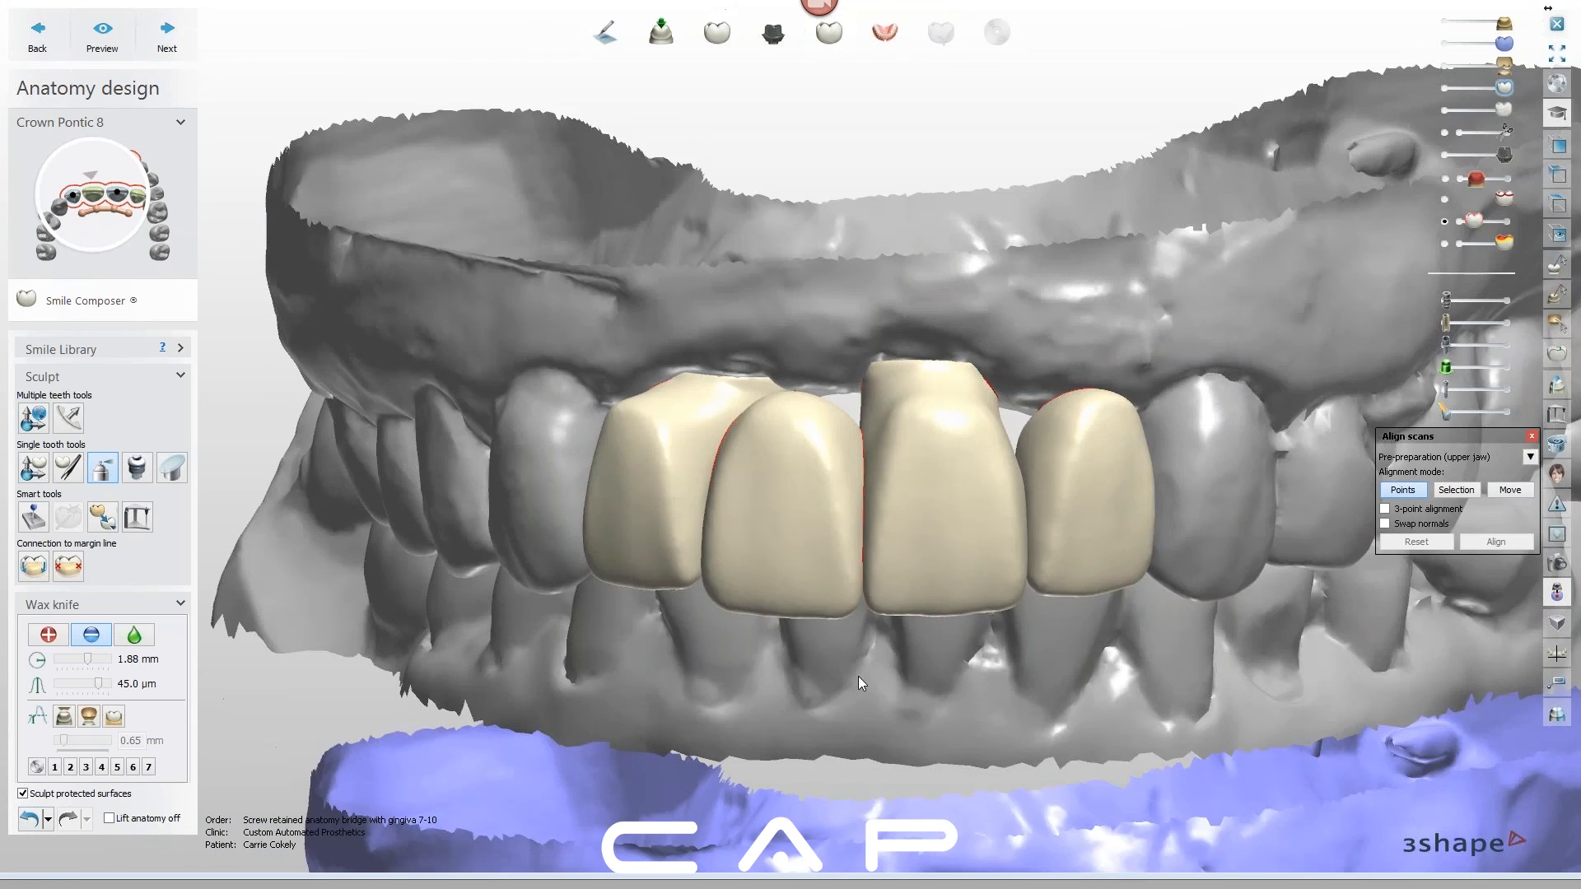
pyautogui.moveTo(939, 677); pyautogui.dragTo(871, 429, button='middle')
pyautogui.moveTo(963, 541); pyautogui.dragTo(961, 536, button='right')
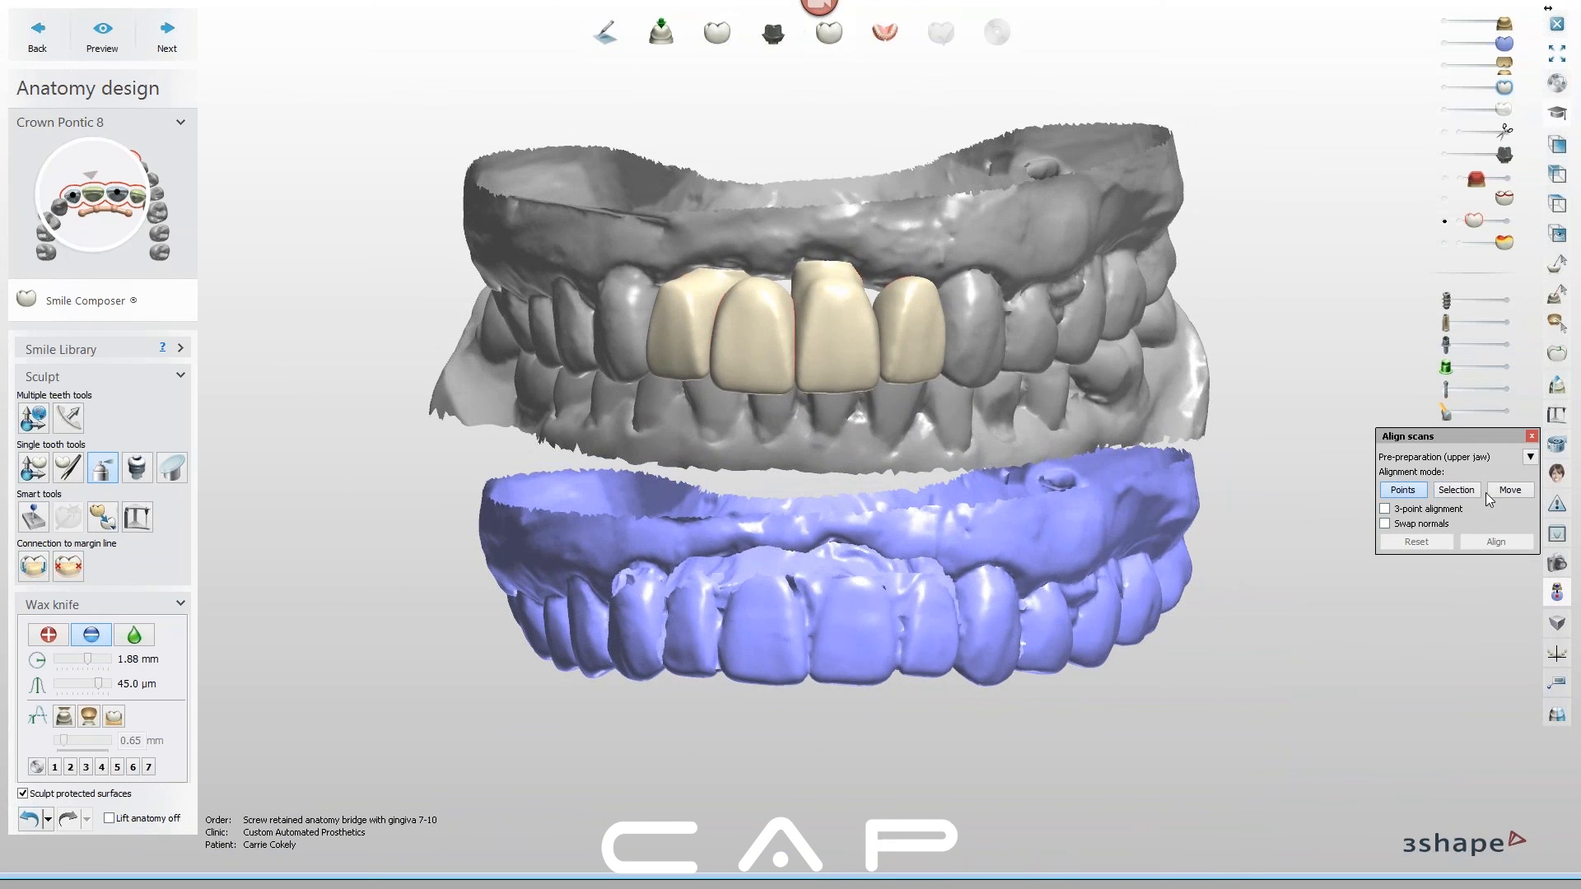
pyautogui.click(1456, 491)
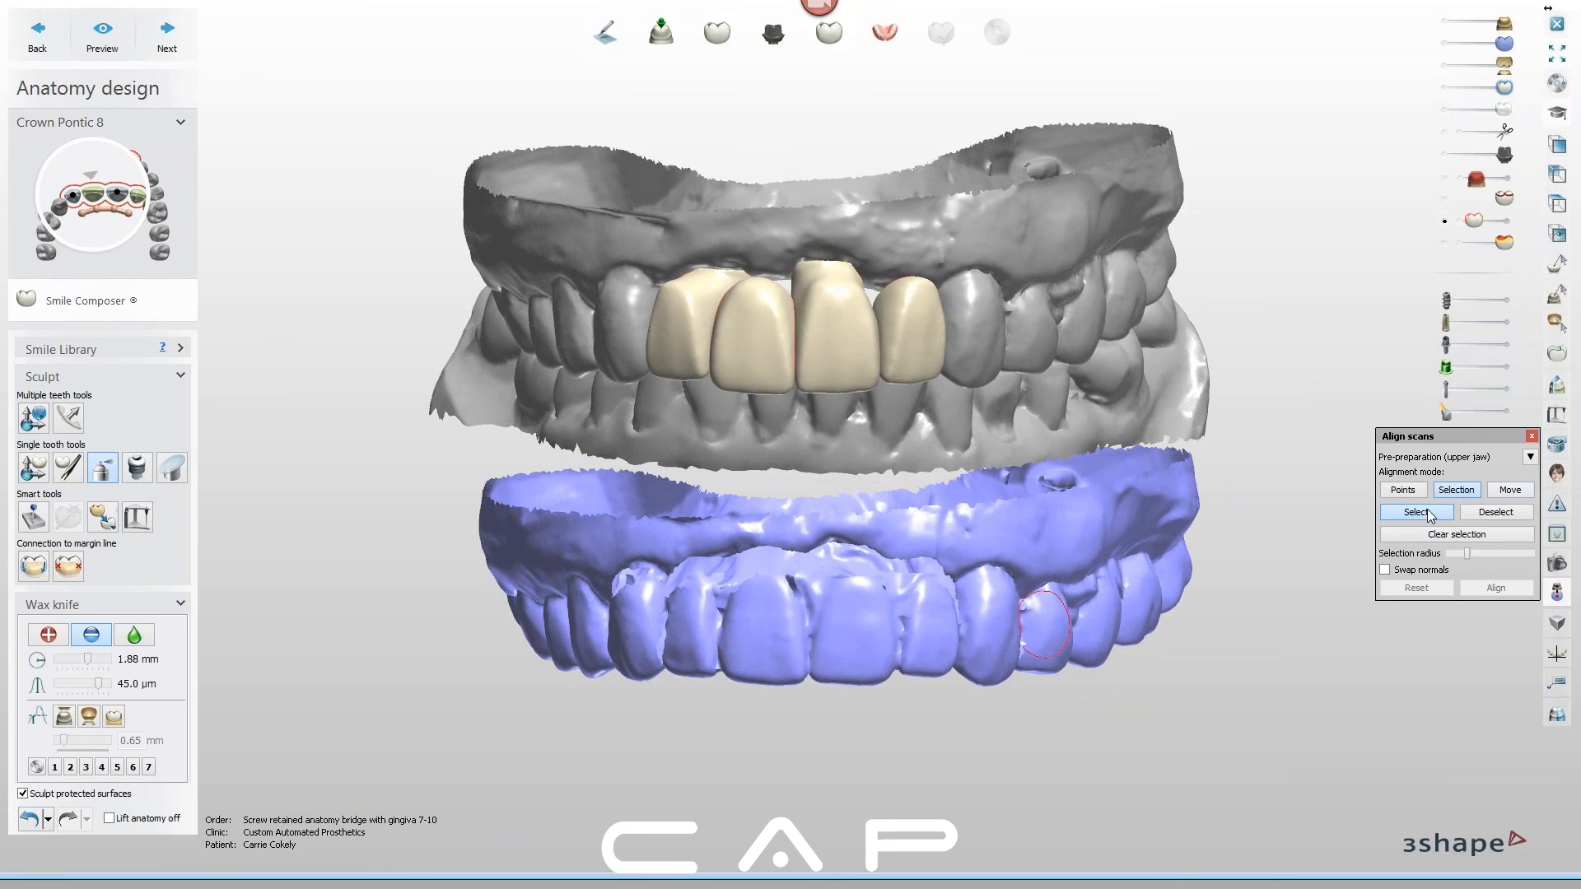
pyautogui.click(1510, 491)
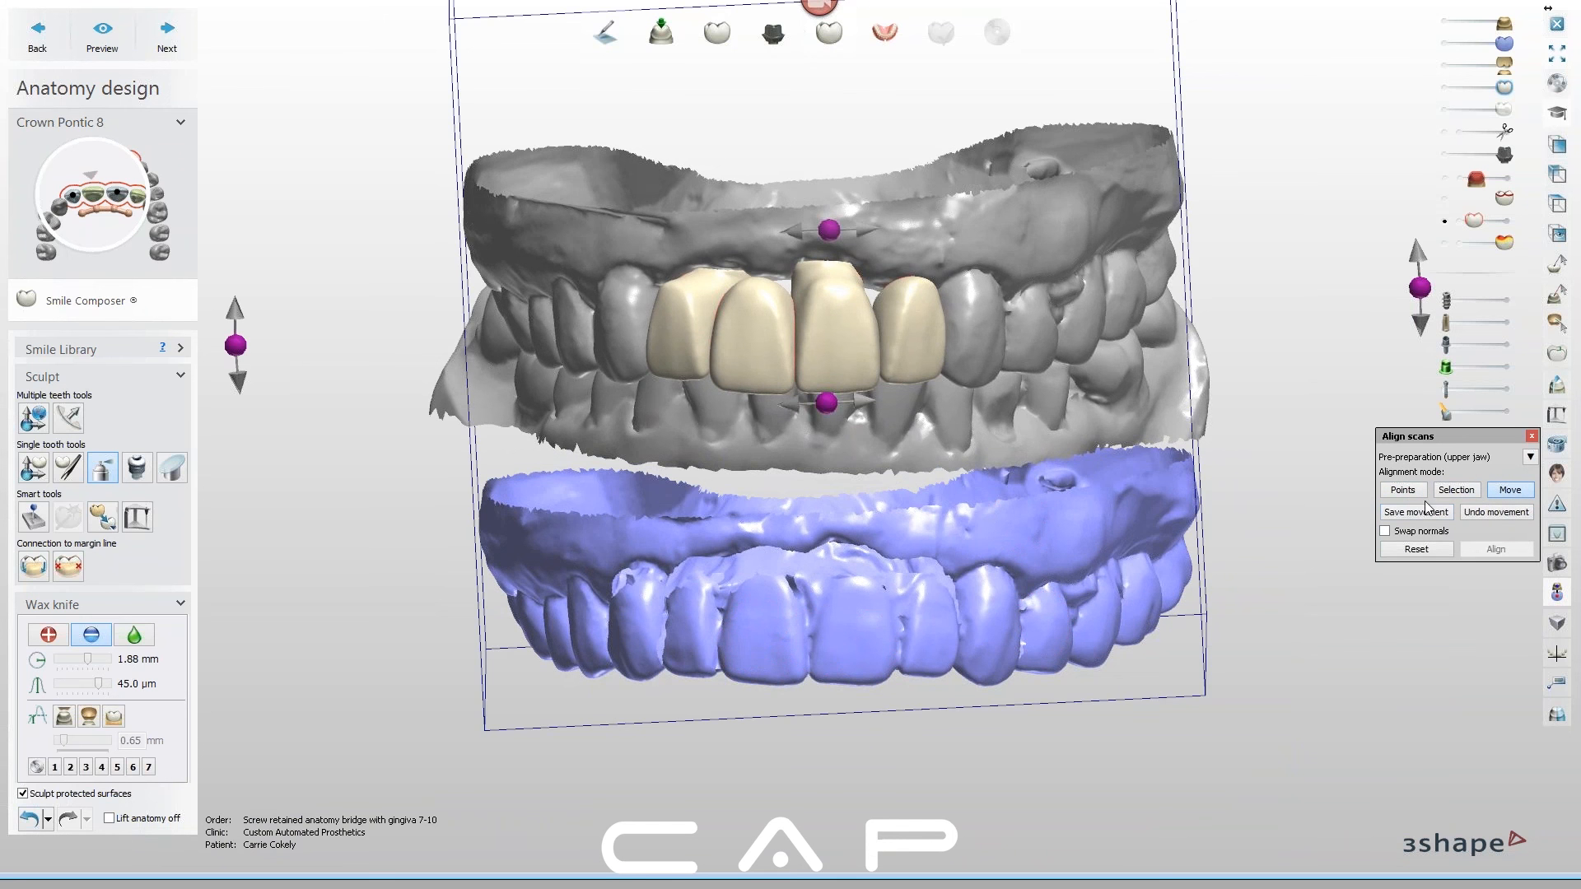
pyautogui.moveTo(871, 618); pyautogui.dragTo(962, 359)
pyautogui.moveTo(962, 359); pyautogui.dragTo(915, 487, button='middle')
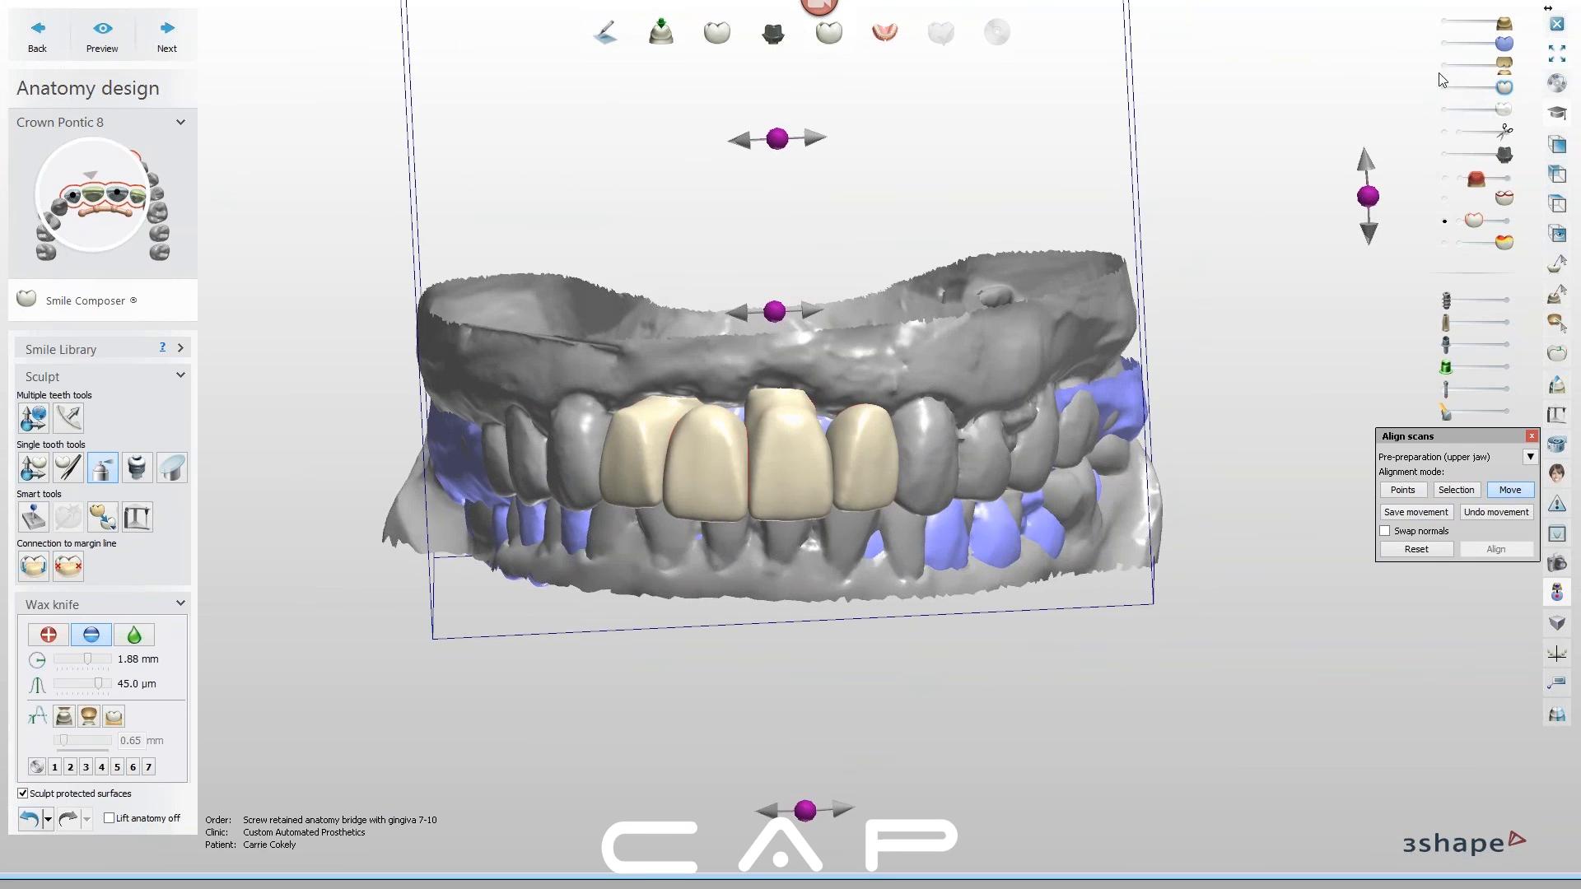
# Hide the crowns and the lower jaw scan so only the upper jaw and pre-preparation scans overlap
pyautogui.click(1447, 87)
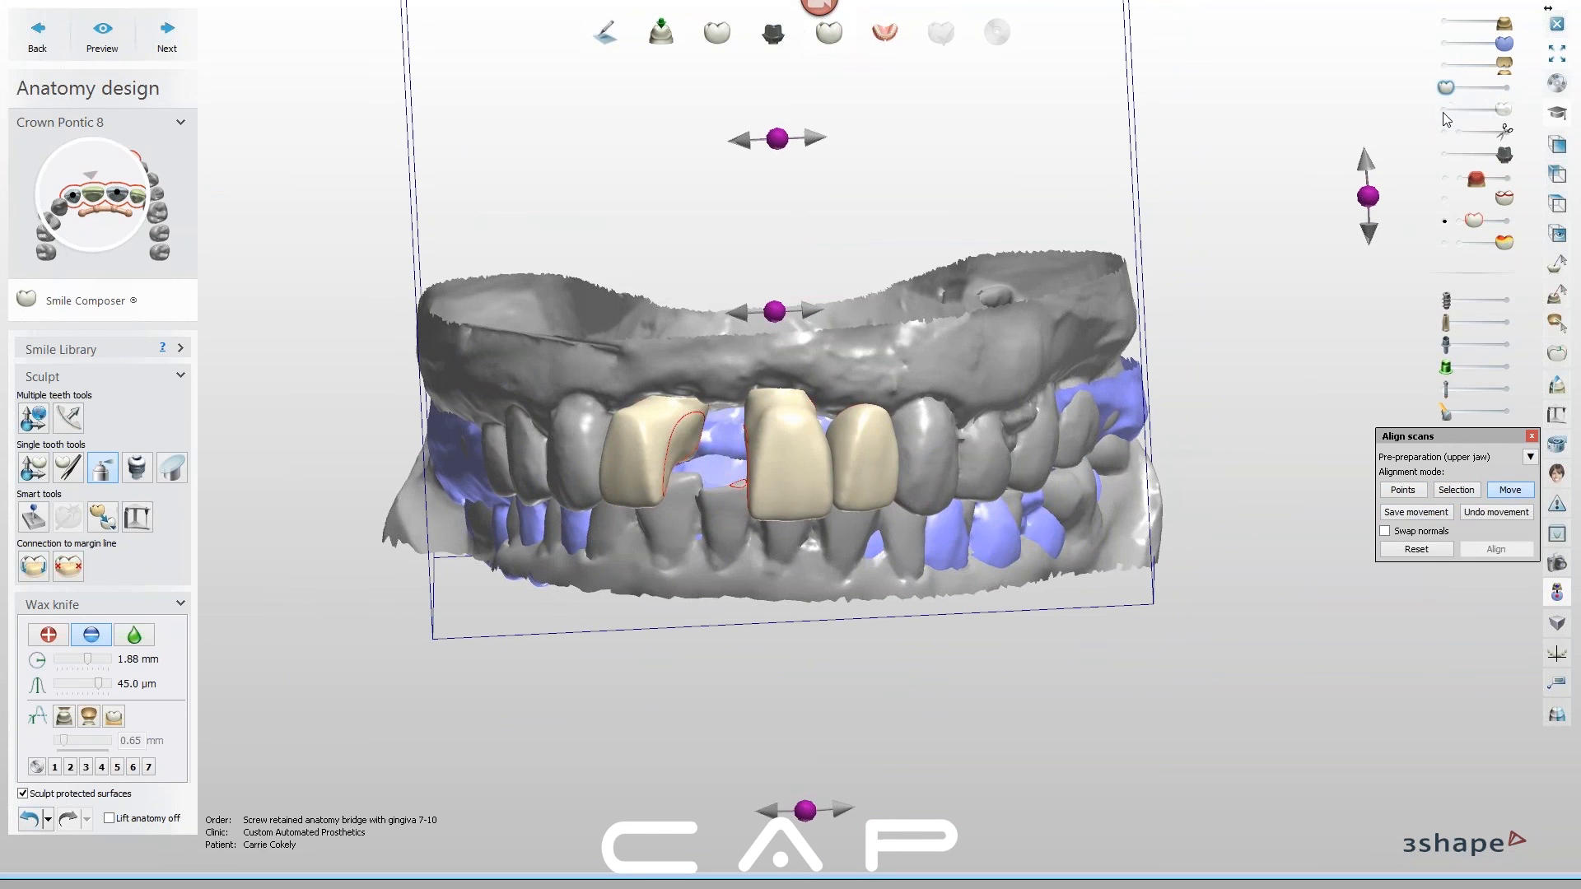
pyautogui.click(1444, 109)
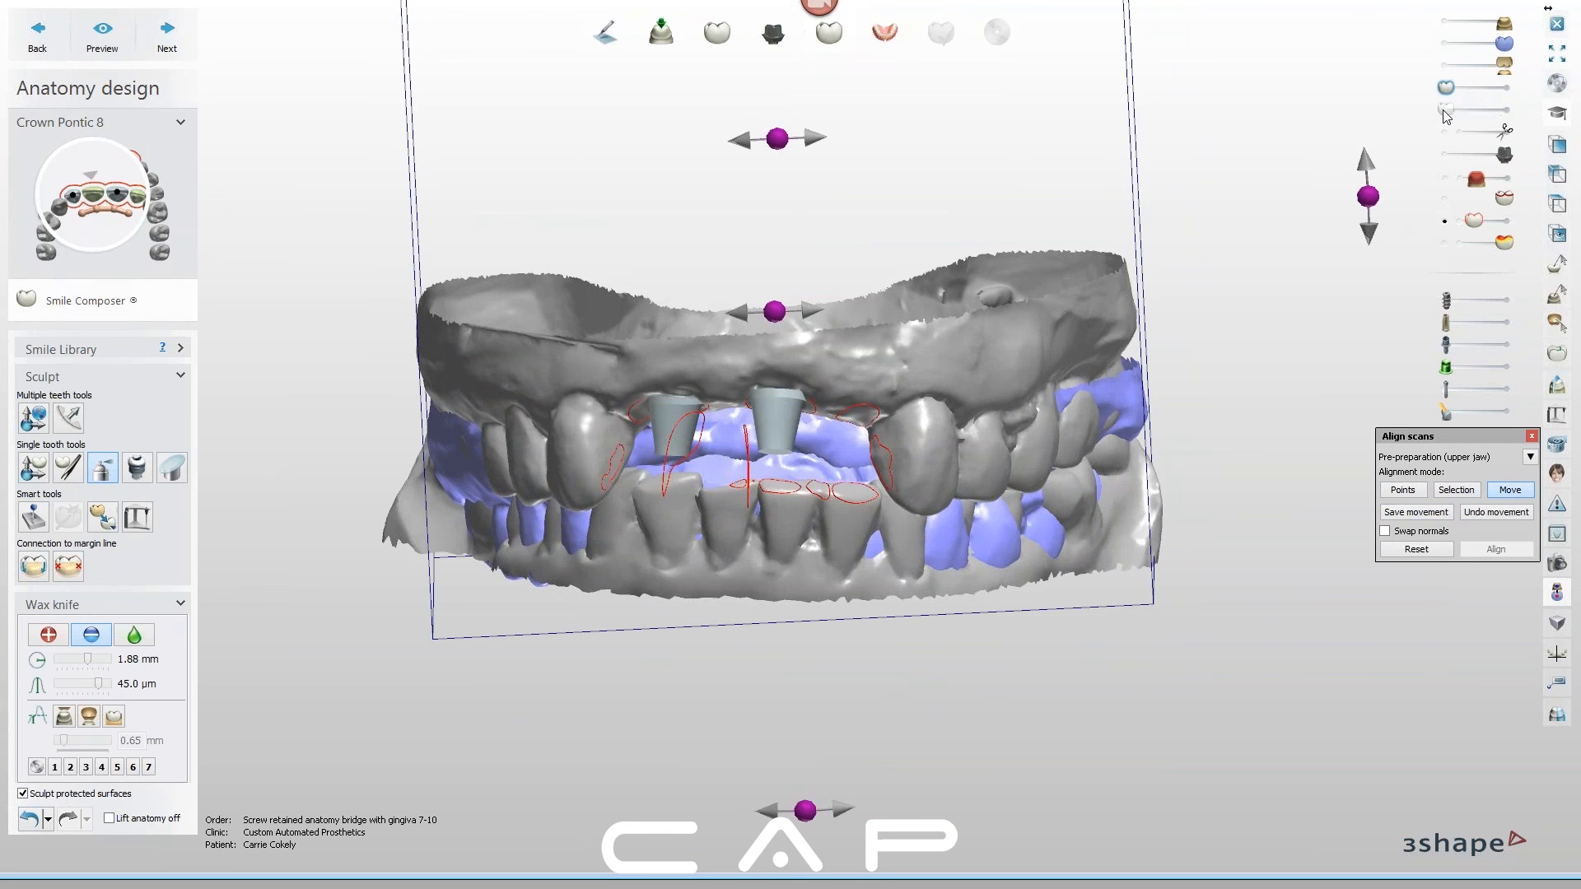
pyautogui.click(1446, 65)
# Nudge the pre-preparation scan onto the upper jaw, check the overlap from the side, front and occlusal views, and close scan alignment
pyautogui.moveTo(973, 603); pyautogui.dragTo(821, 514, button='right')
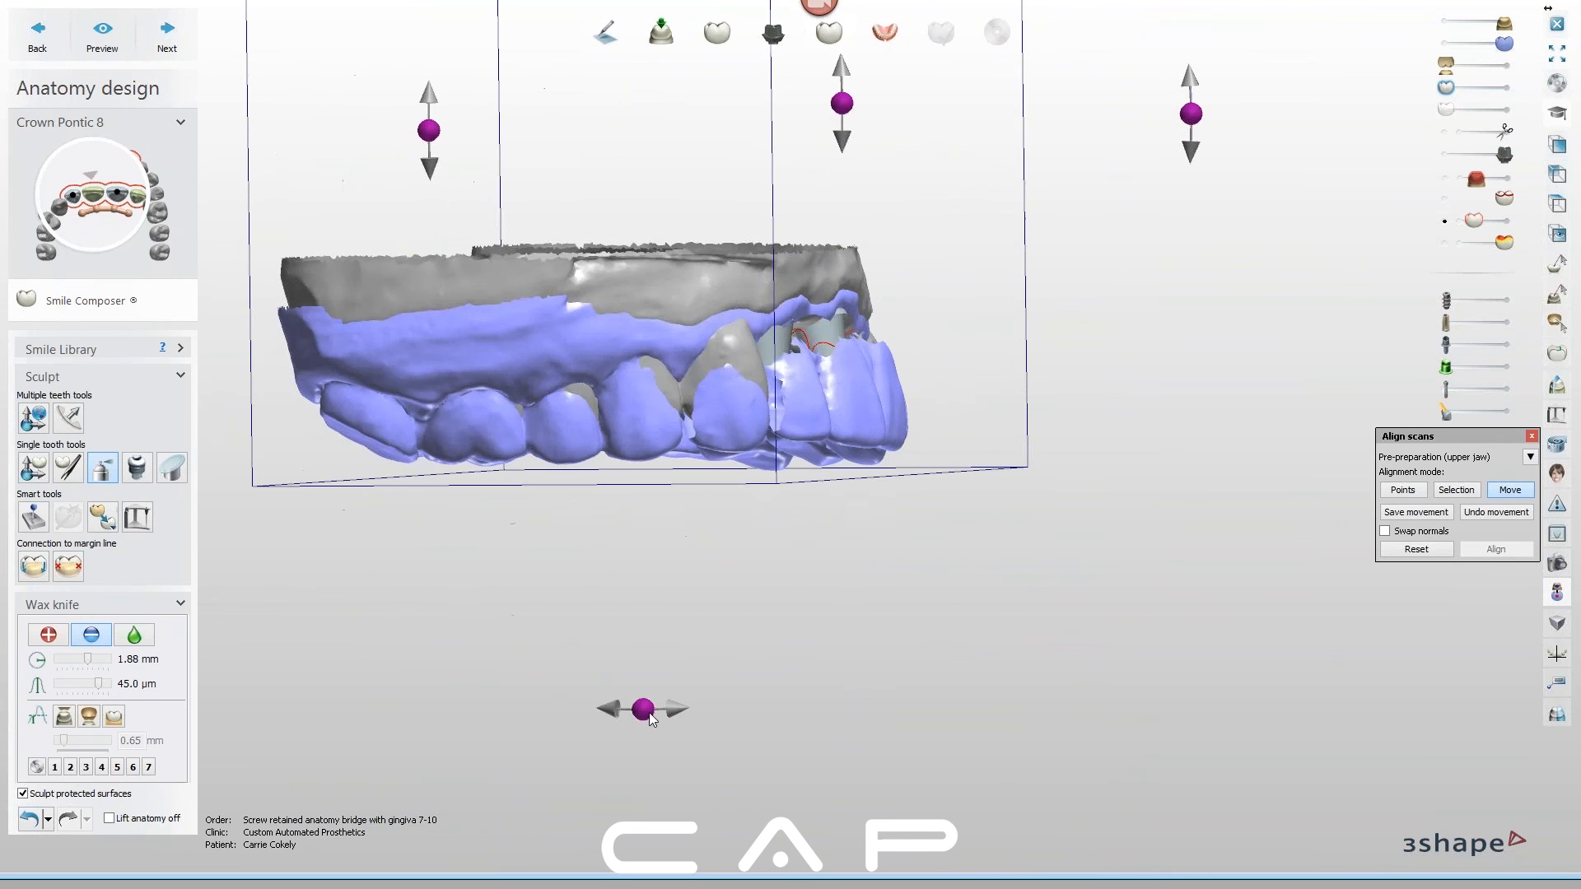
pyautogui.moveTo(640, 718); pyautogui.dragTo(635, 718)
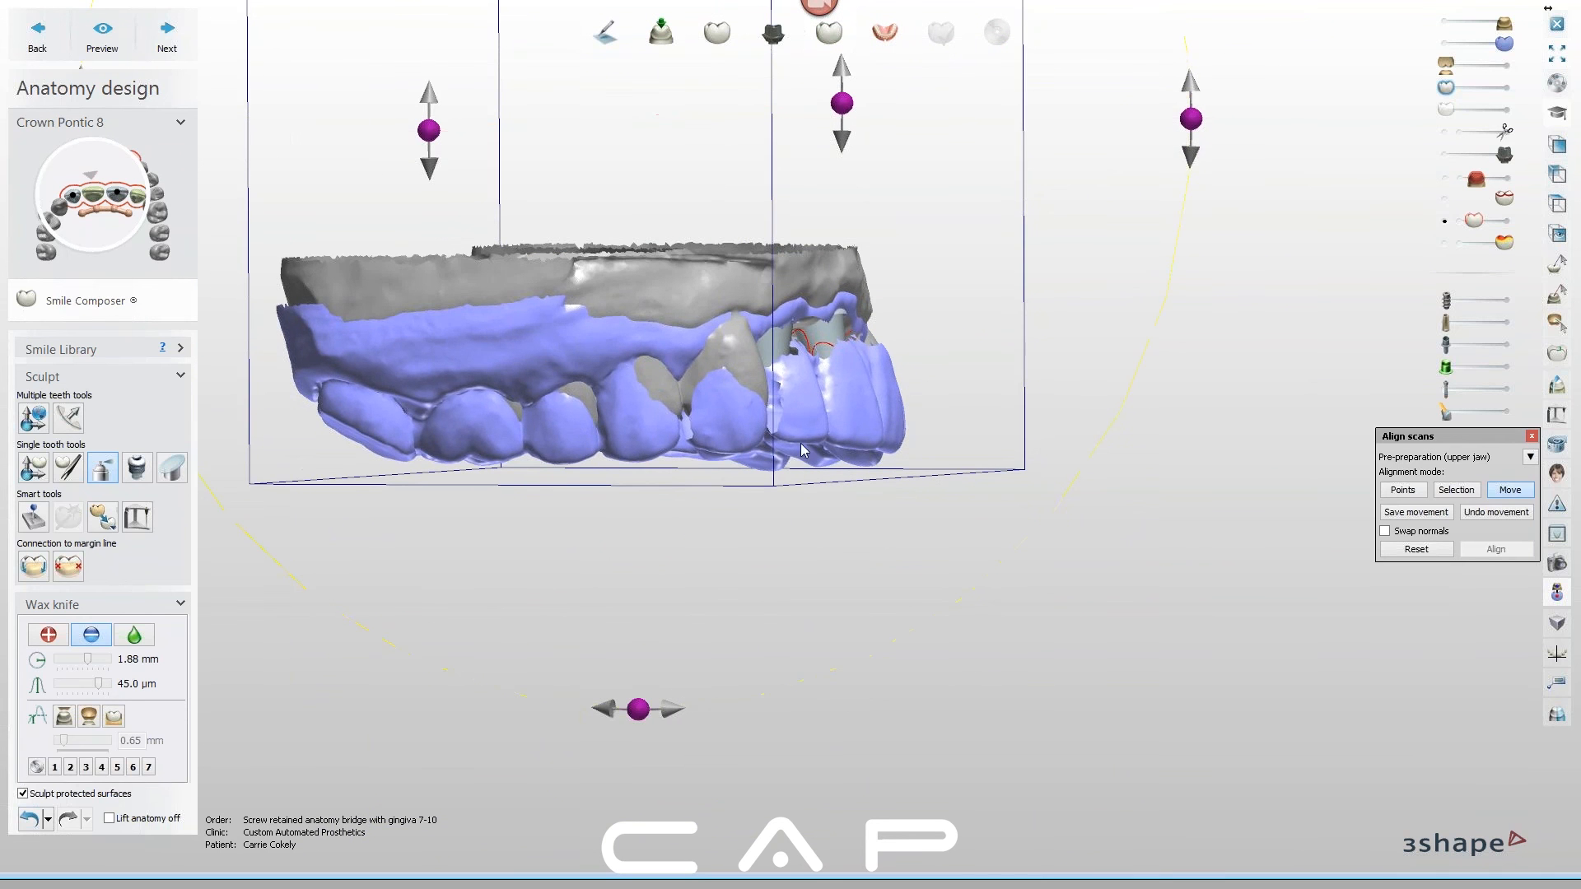
pyautogui.moveTo(808, 424); pyautogui.dragTo(803, 544, button='right')
pyautogui.moveTo(1080, 498); pyautogui.dragTo(850, 449, button='right')
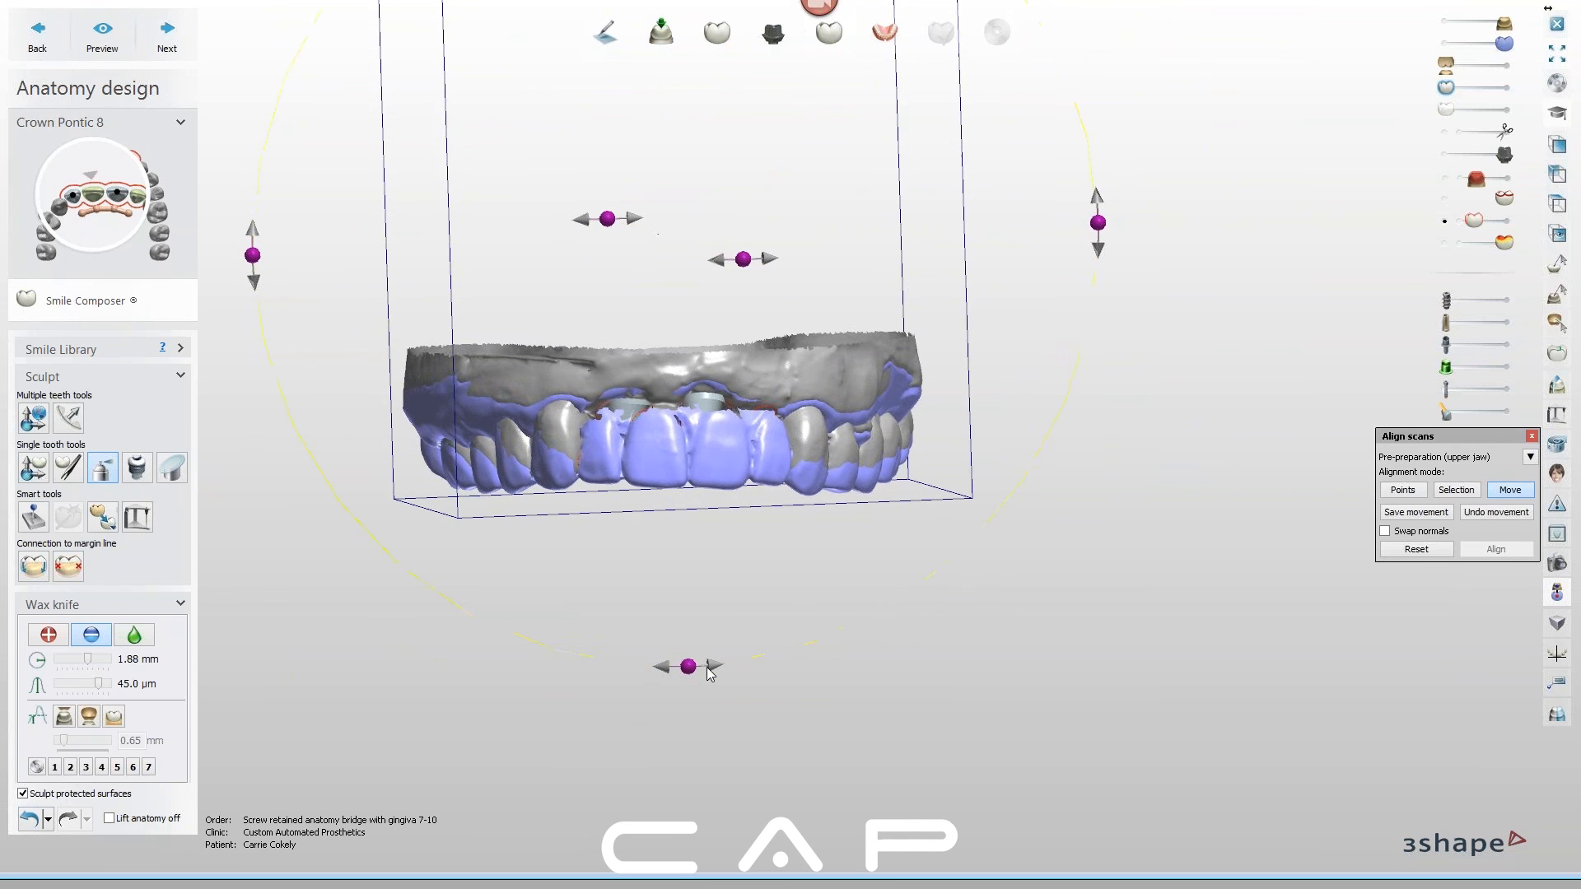
pyautogui.moveTo(821, 594); pyautogui.dragTo(822, 452, button='right')
pyautogui.moveTo(792, 777); pyautogui.dragTo(799, 660, button='right')
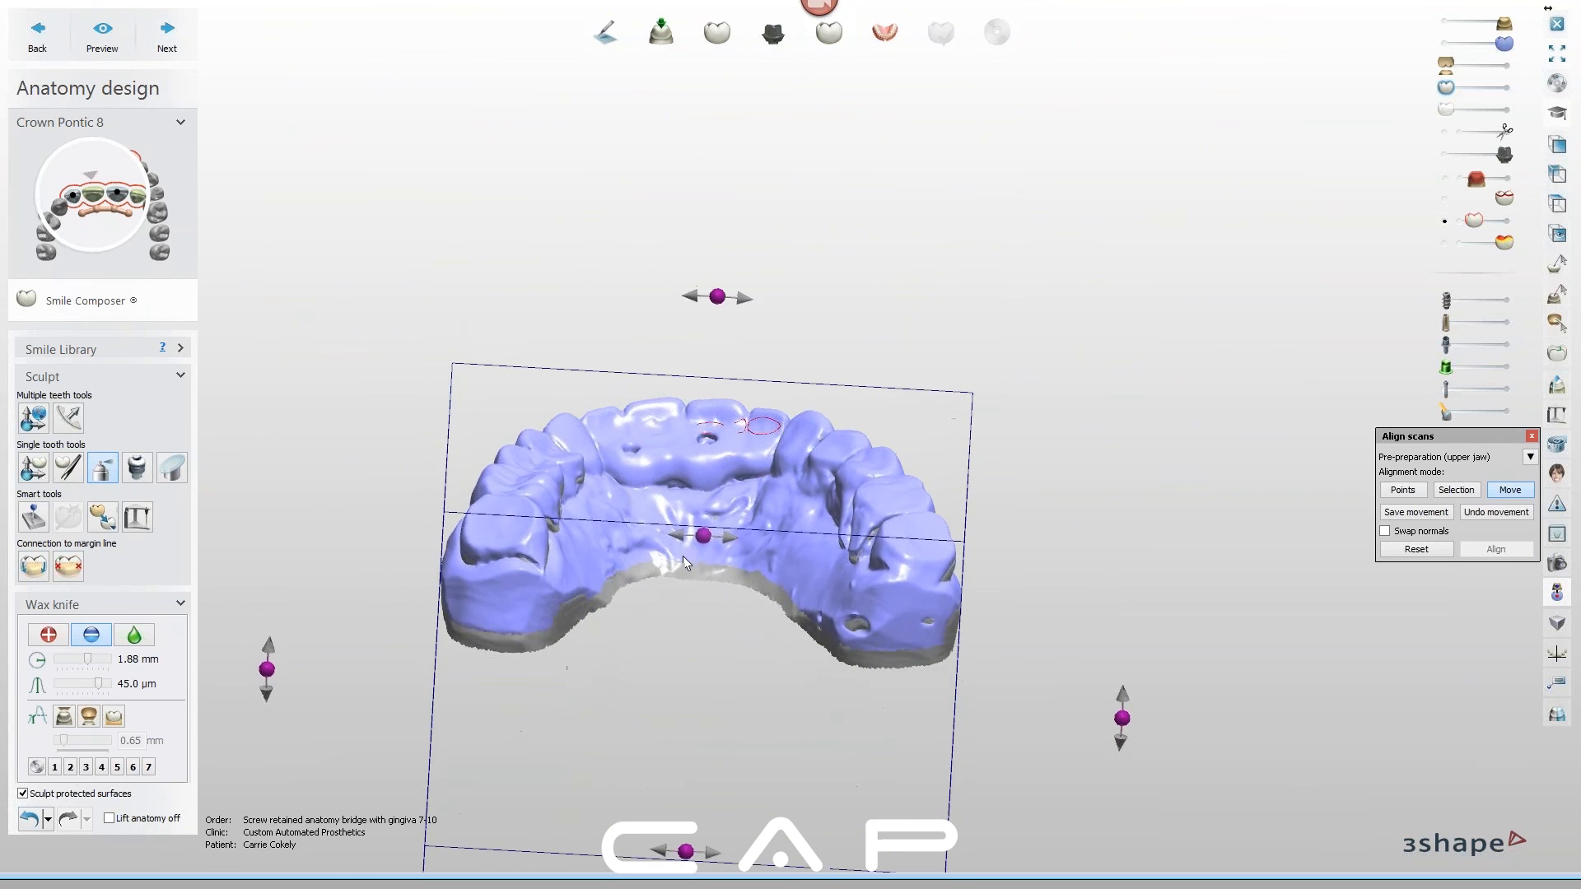
pyautogui.moveTo(684, 557); pyautogui.dragTo(947, 675, button='right')
pyautogui.click(1530, 435)
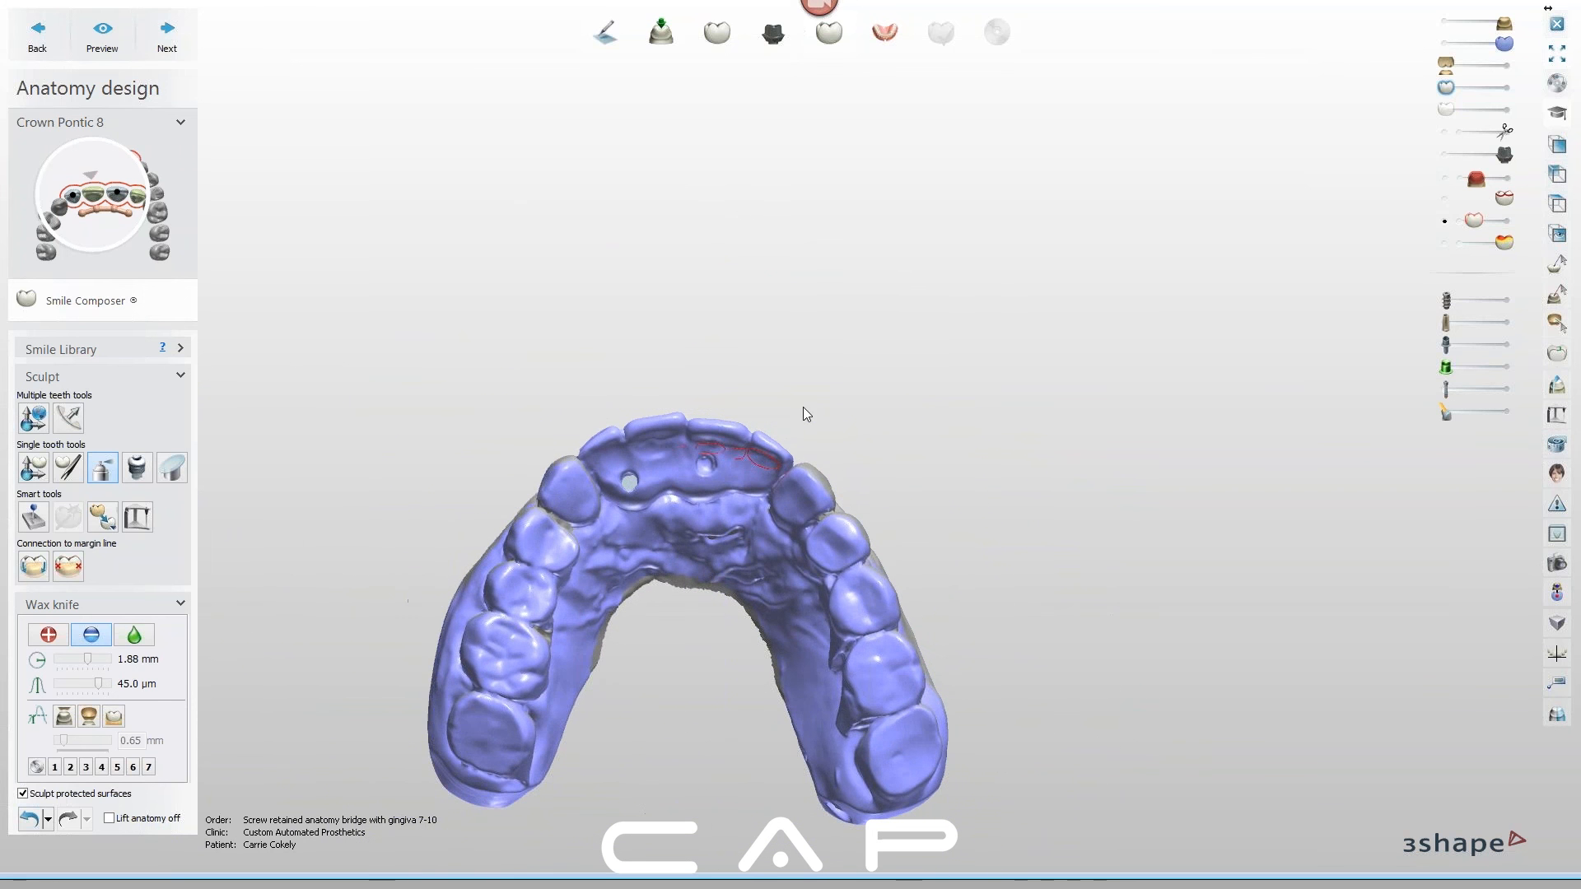
# Compare the overlaid scans from the front, then hide the pre-preparation scan and show the crowns again
pyautogui.moveTo(857, 582); pyautogui.dragTo(886, 622, button='right')
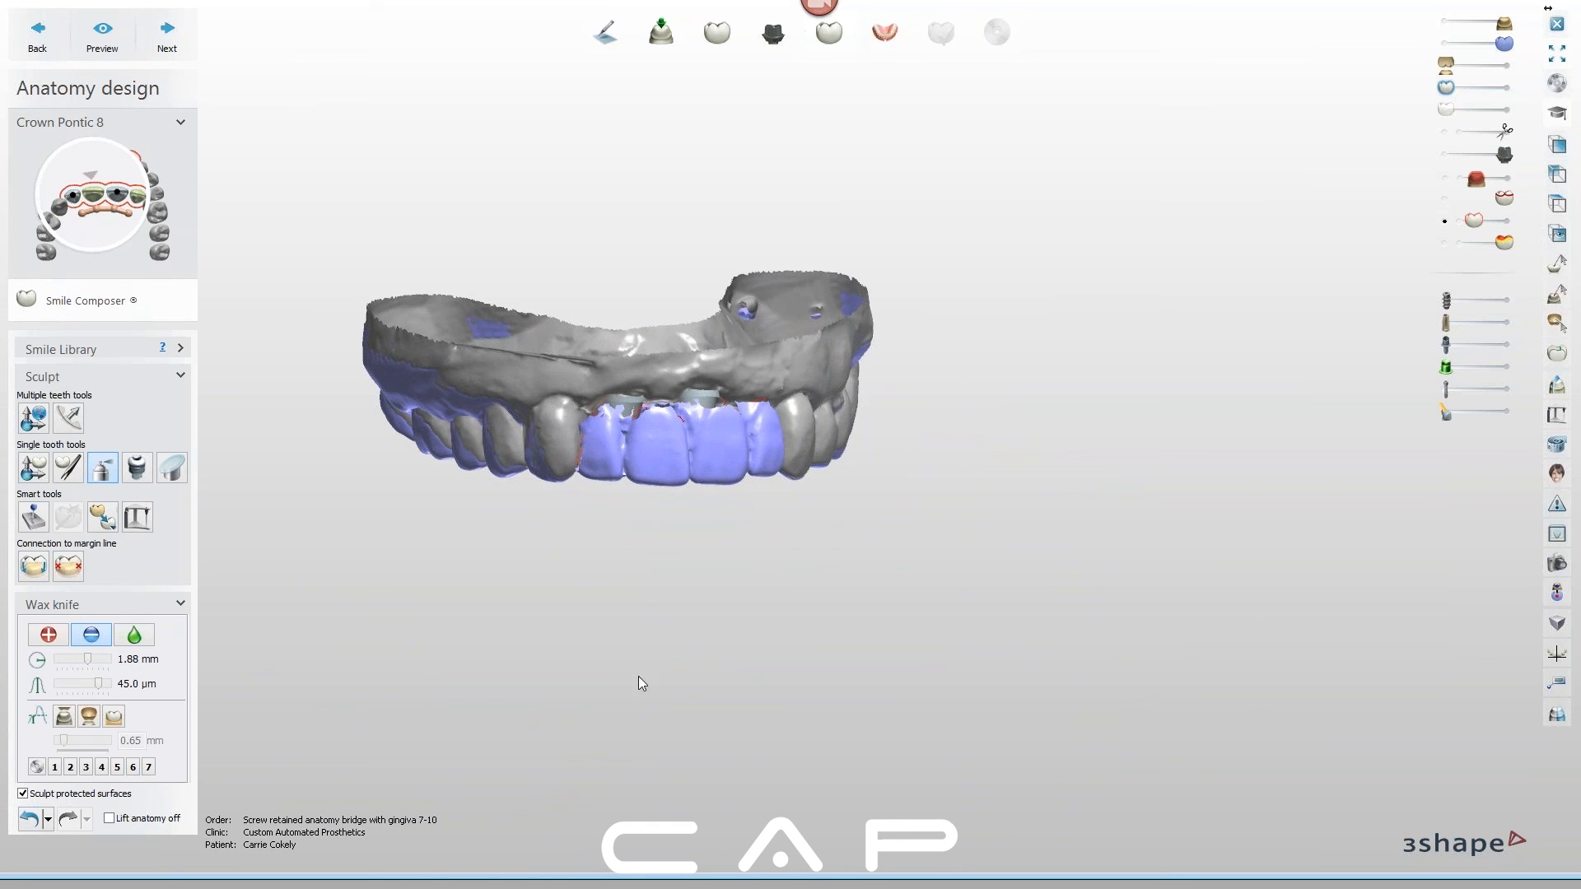
pyautogui.moveTo(826, 583)
pyautogui.mouseDown(button='right')
pyautogui.moveTo(801, 582)
pyautogui.moveTo(831, 576)
pyautogui.mouseUp(button='right')
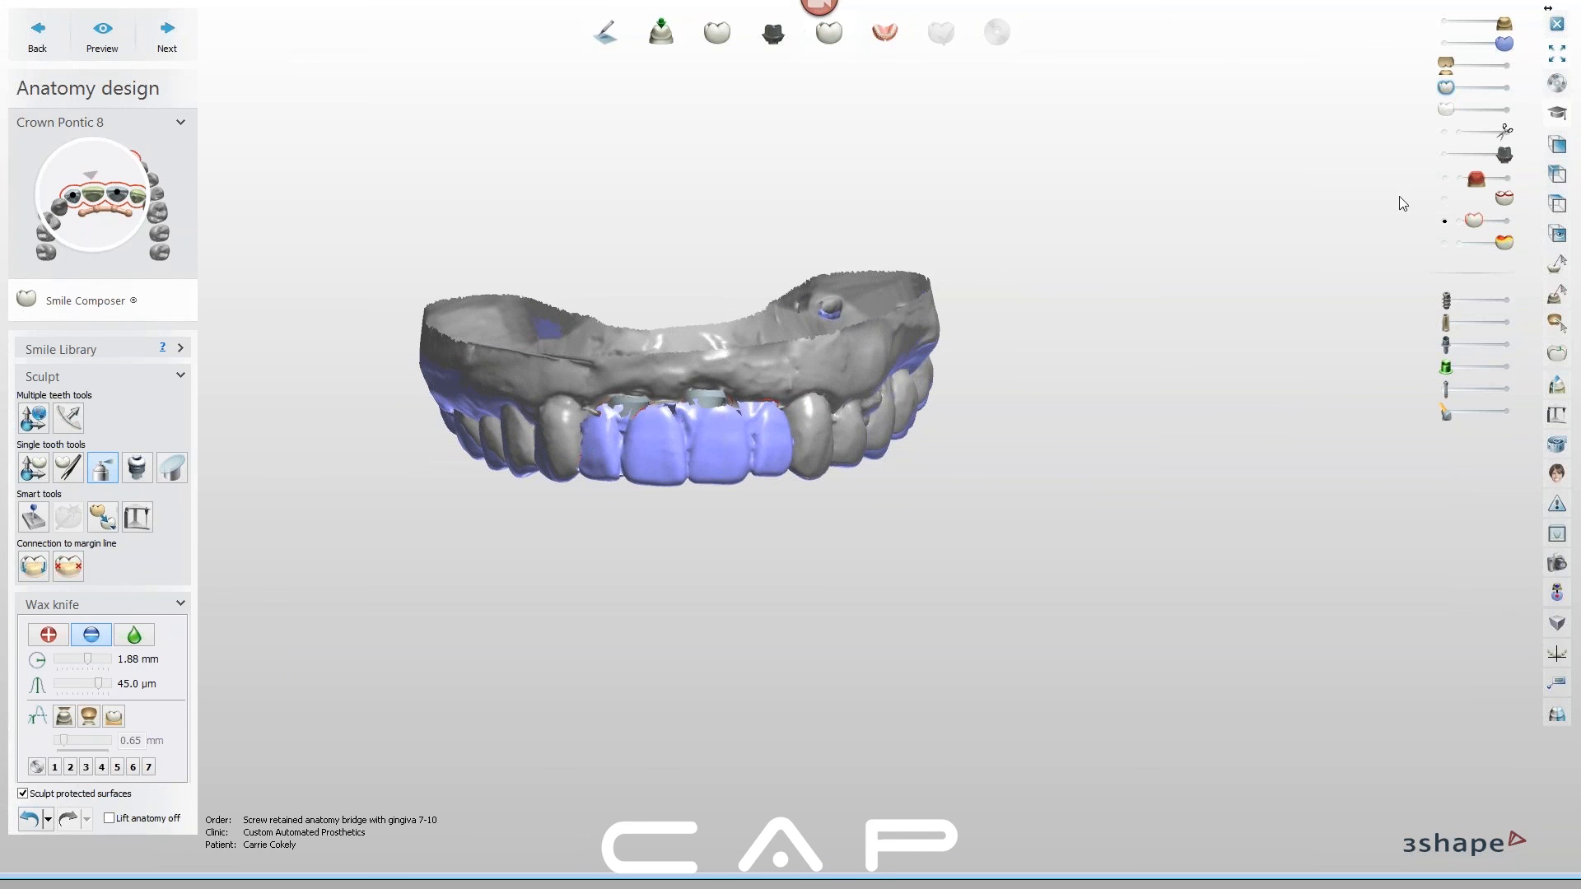
pyautogui.click(1444, 46)
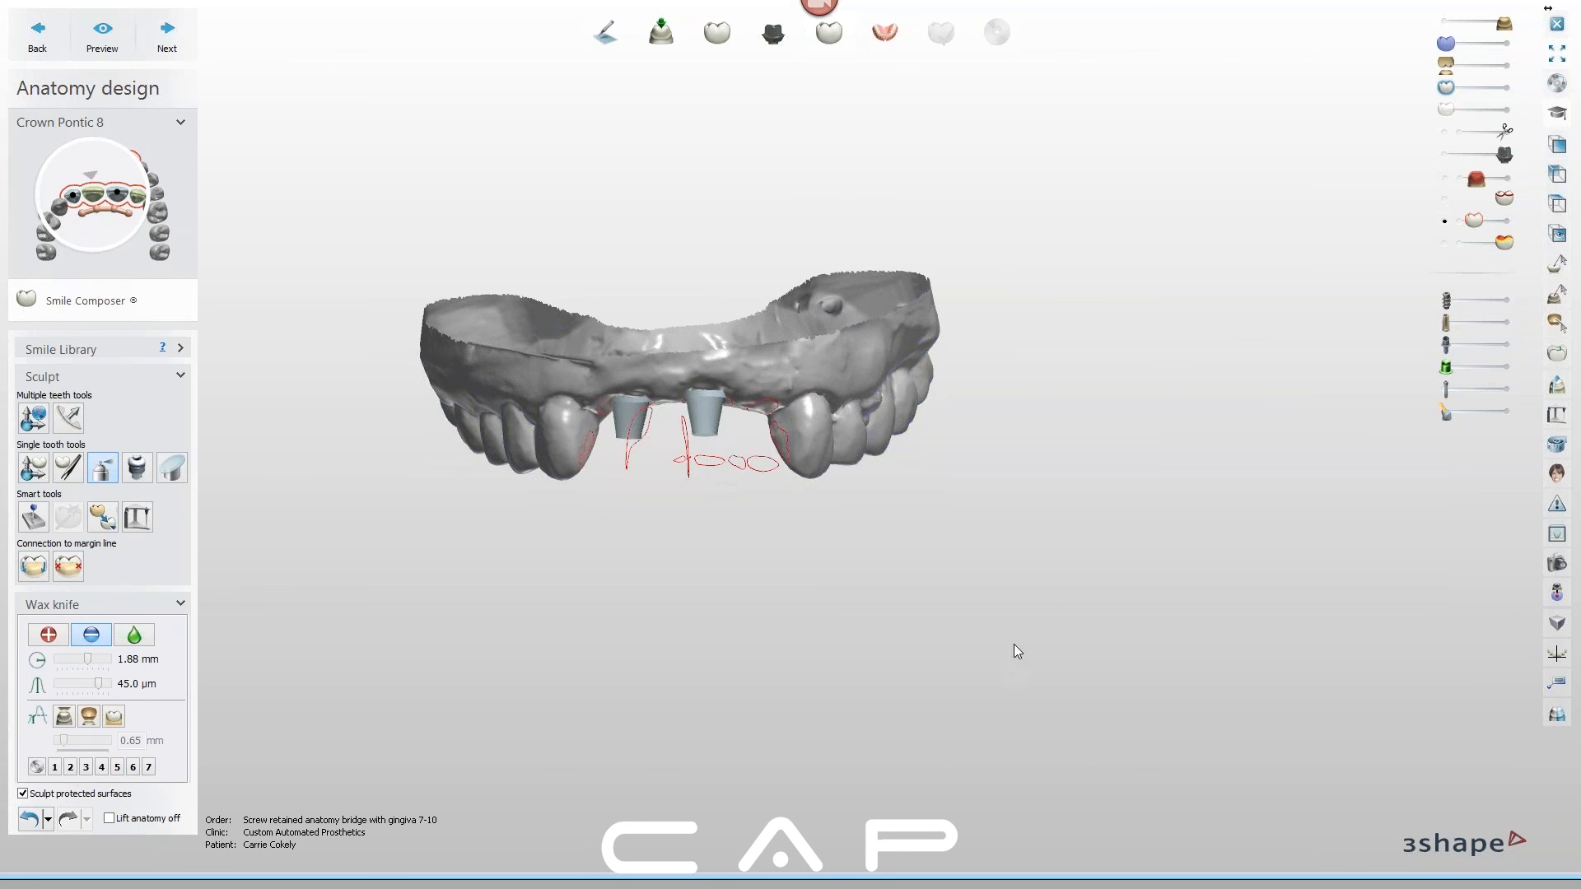
pyautogui.moveTo(920, 715); pyautogui.dragTo(1449, 224, button='right')
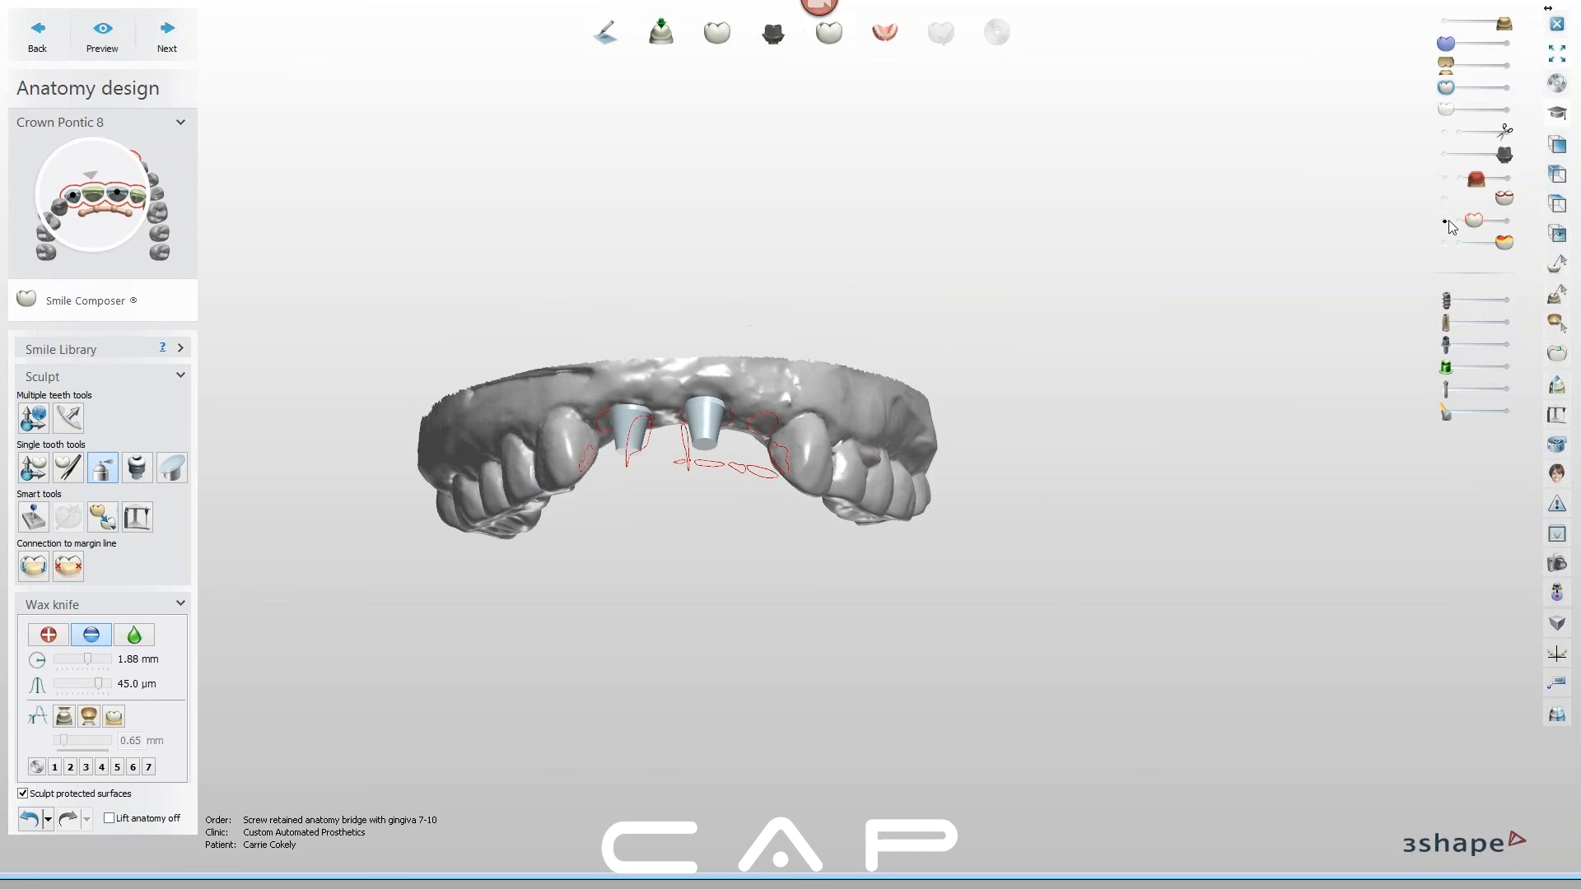
pyautogui.click(1509, 90)
pyautogui.moveTo(955, 476); pyautogui.dragTo(634, 523, button='right')
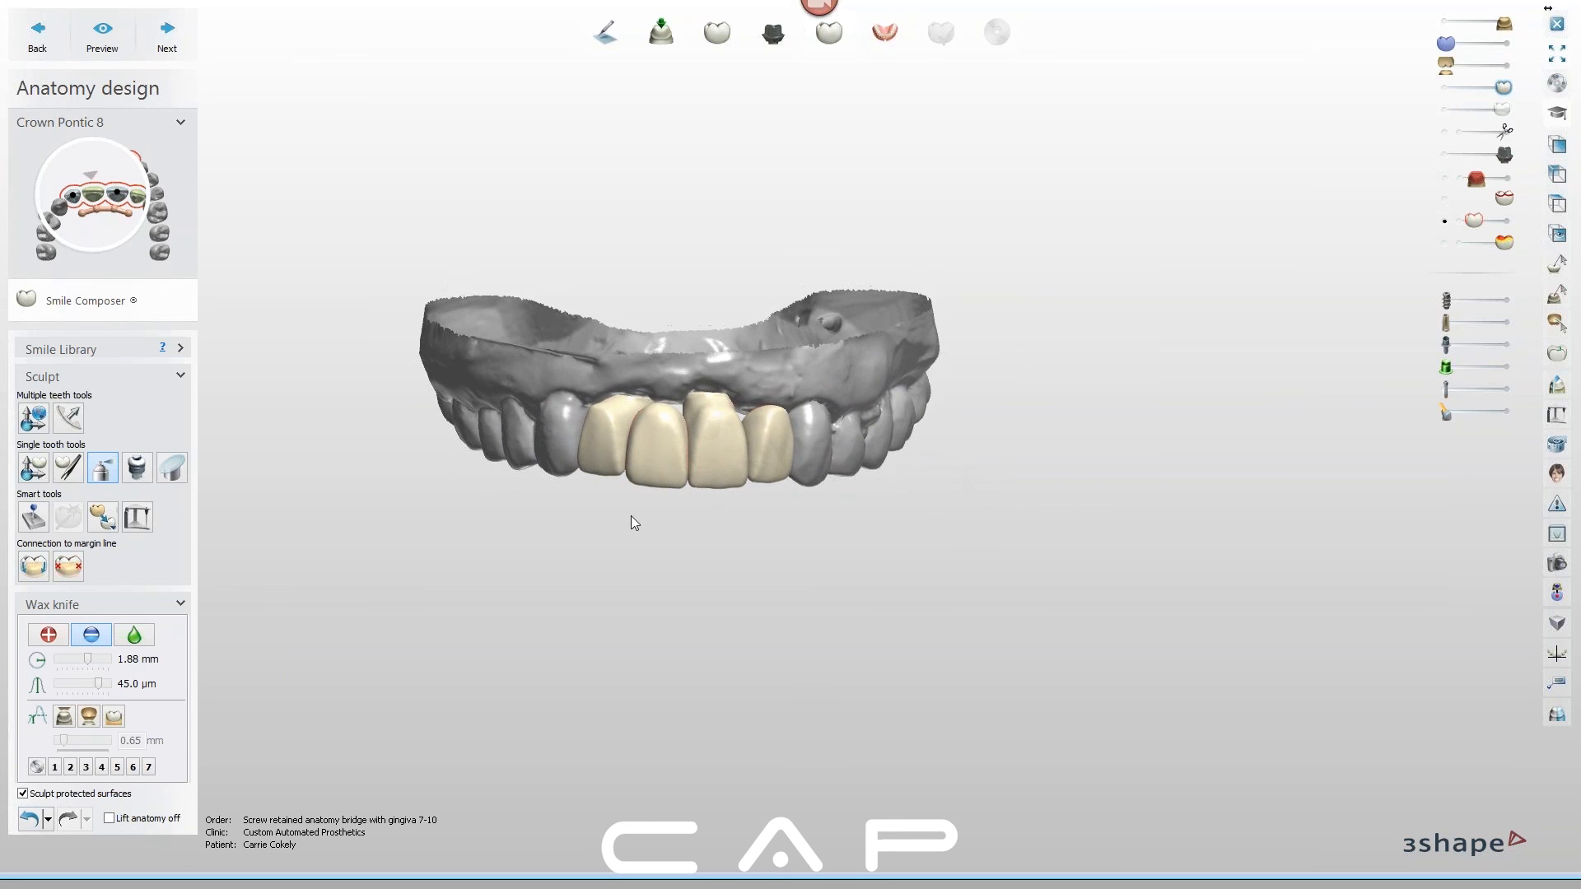
# Leave crown sculpting for the connector design and set connector 7 - 8 to None
pyautogui.click(68, 467)
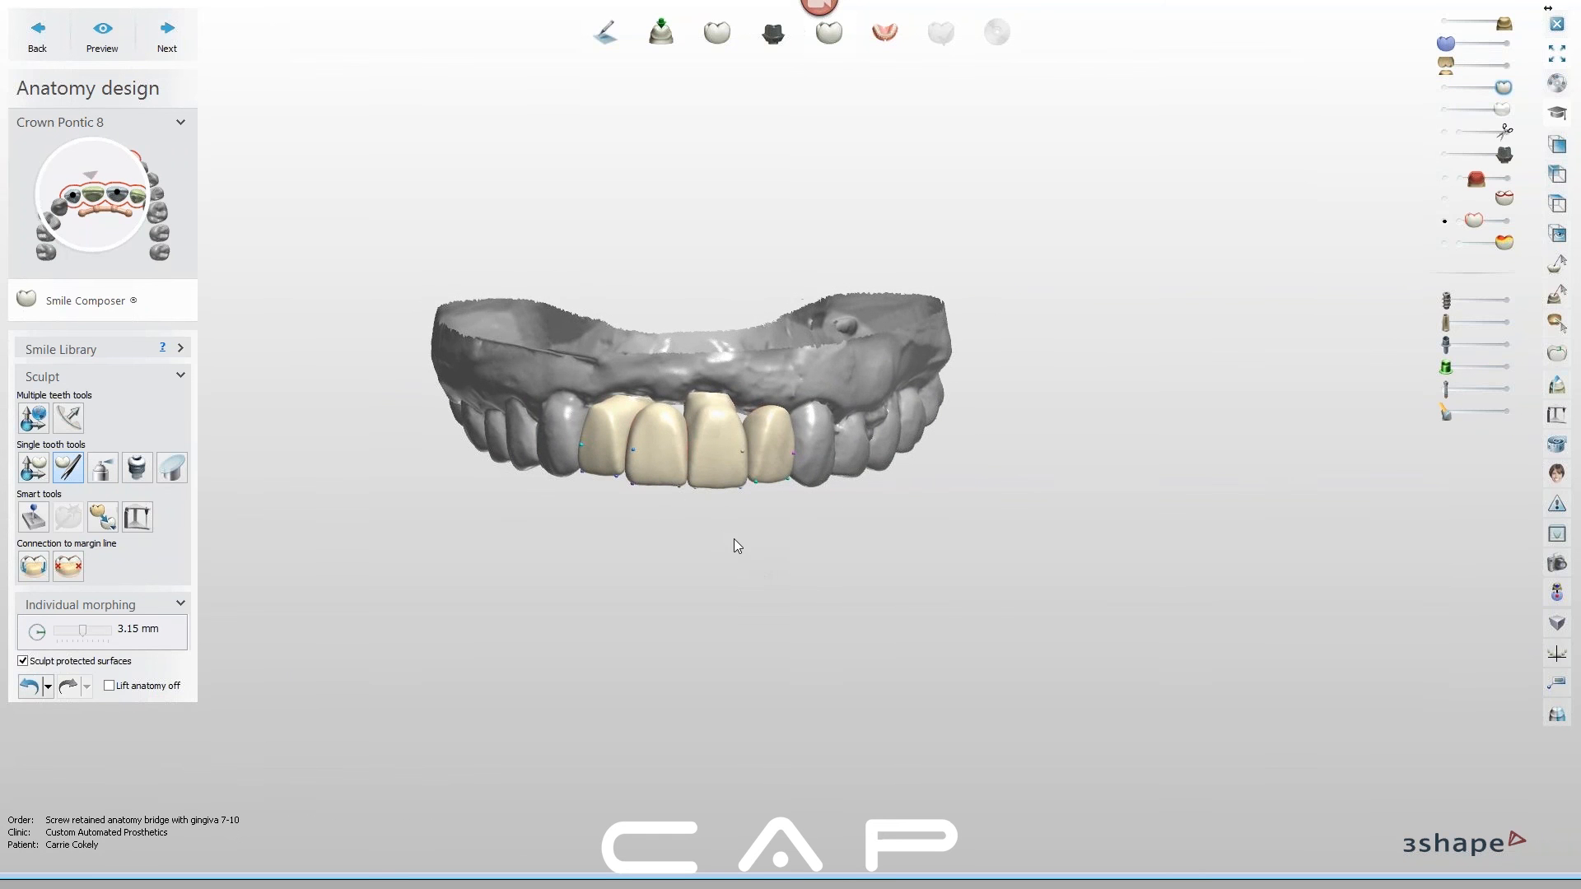
pyautogui.click(168, 35)
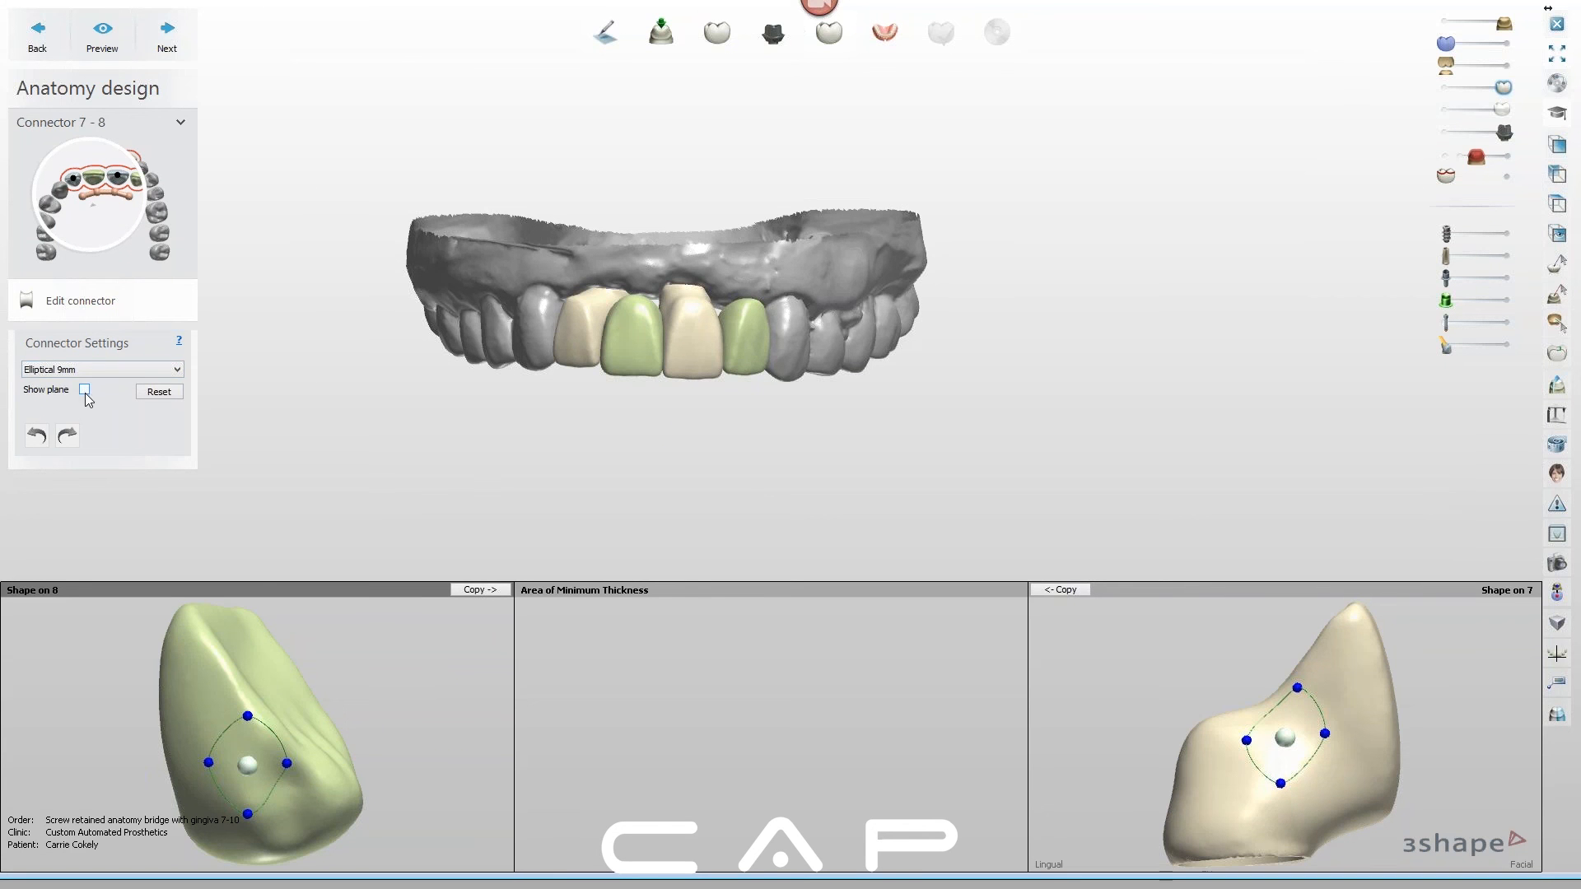
pyautogui.click(68, 370)
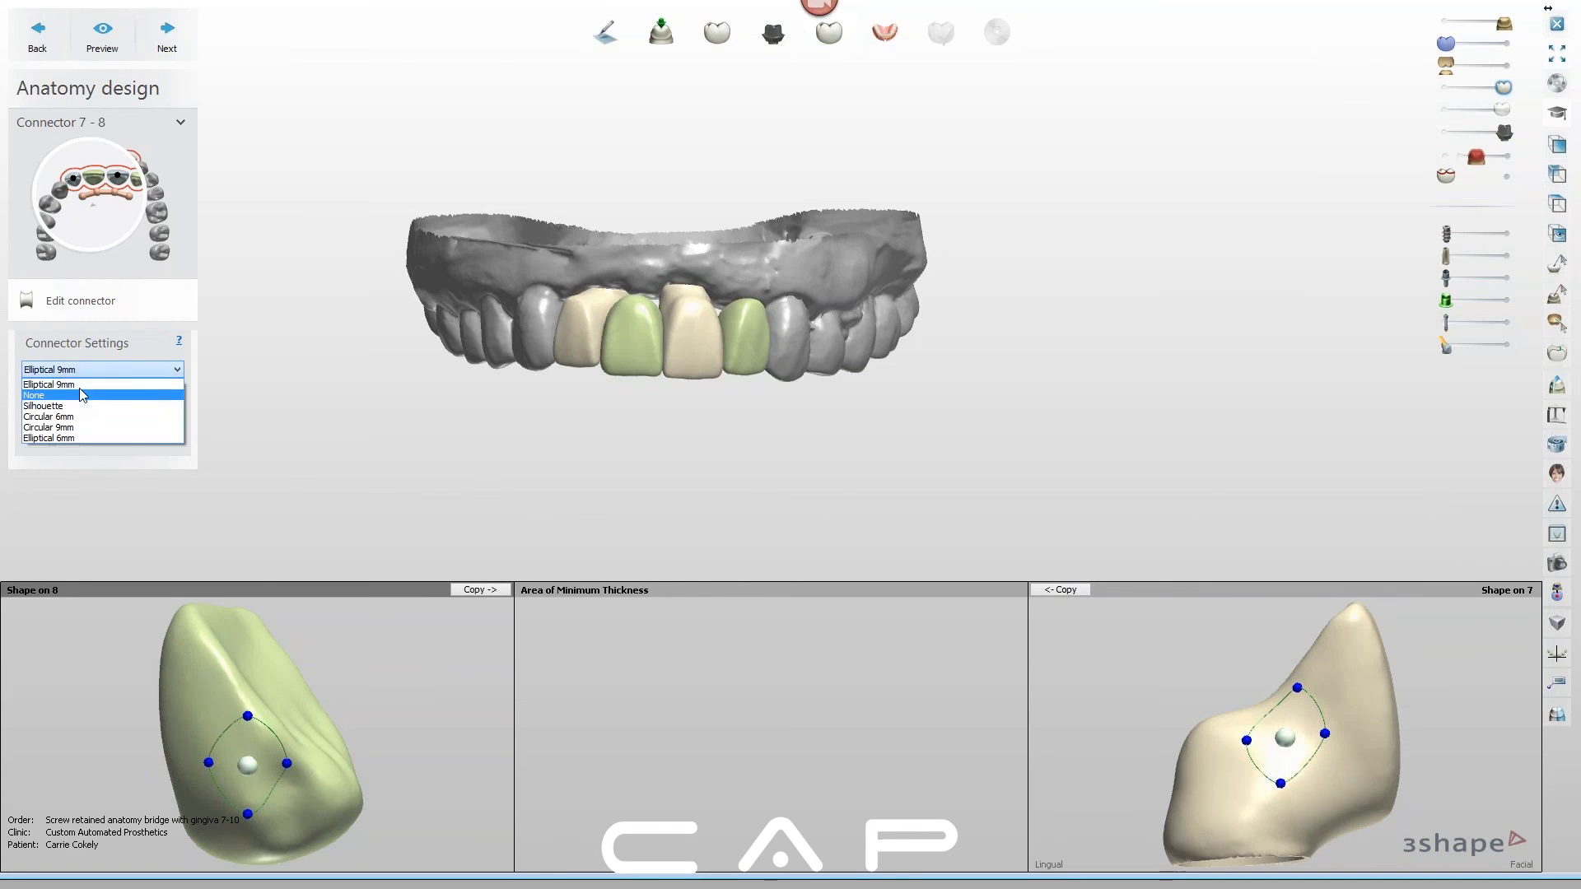
pyautogui.click(67, 396)
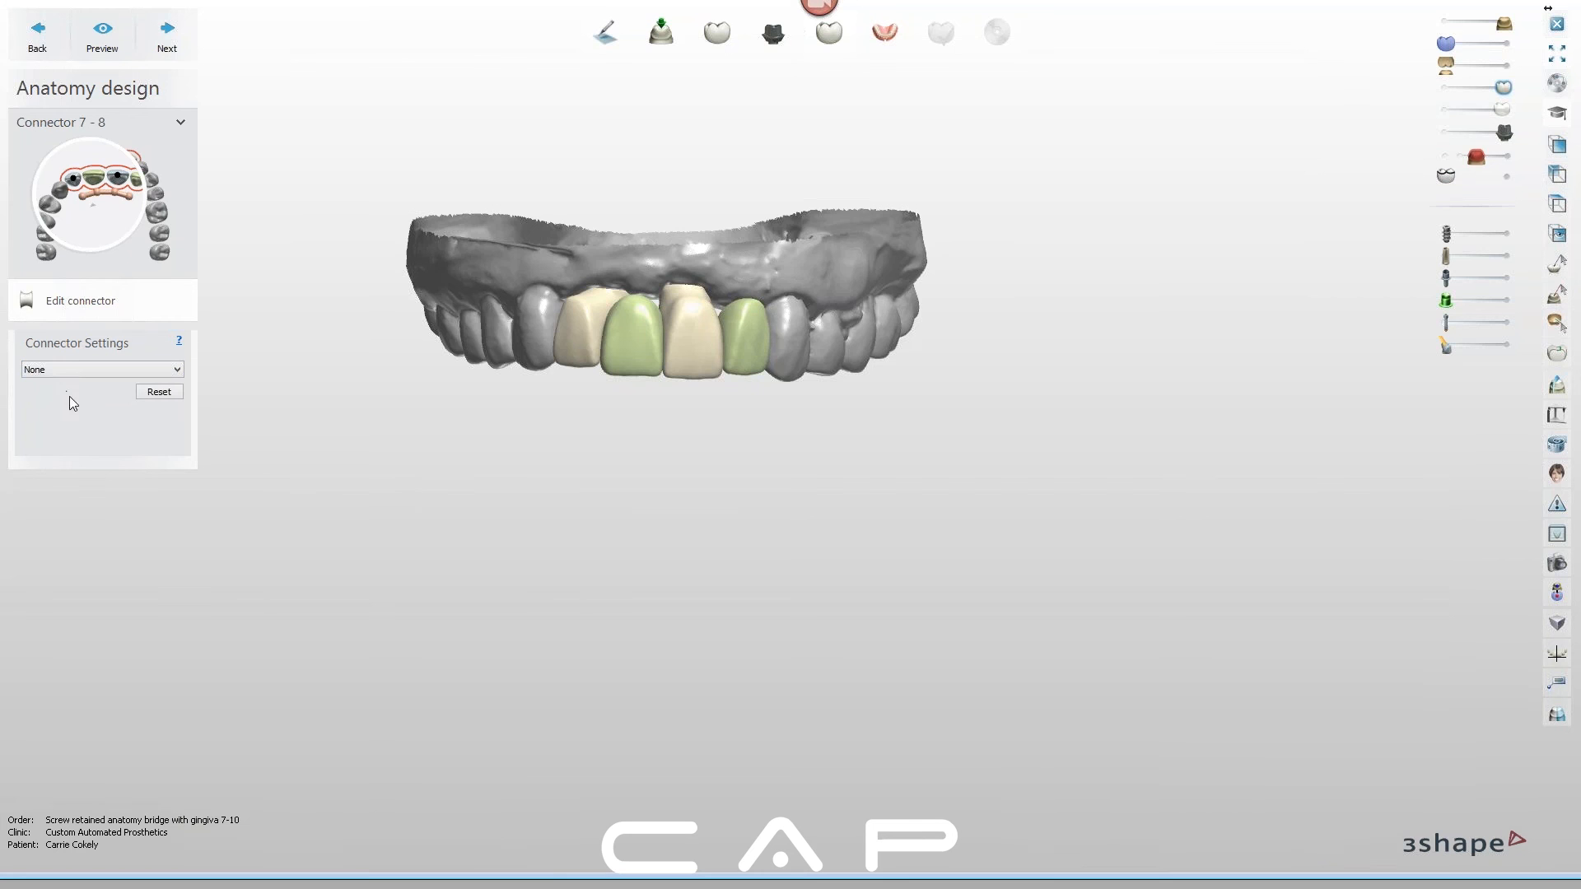
# Set connectors 8 - 9 and 9 - 10 to None
pyautogui.click(102, 170)
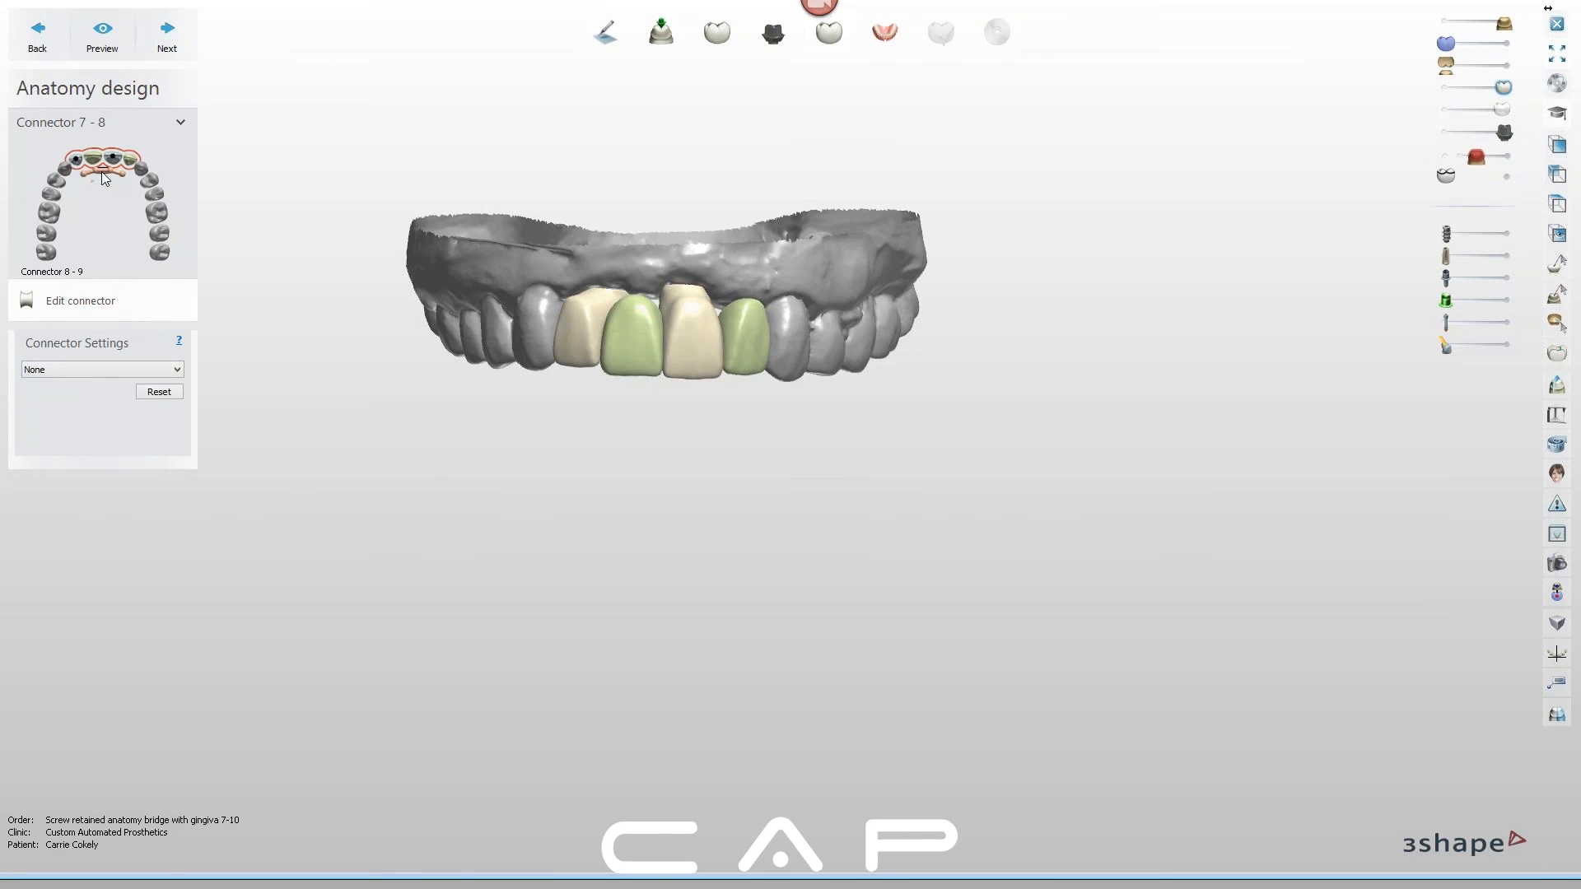
pyautogui.click(106, 369)
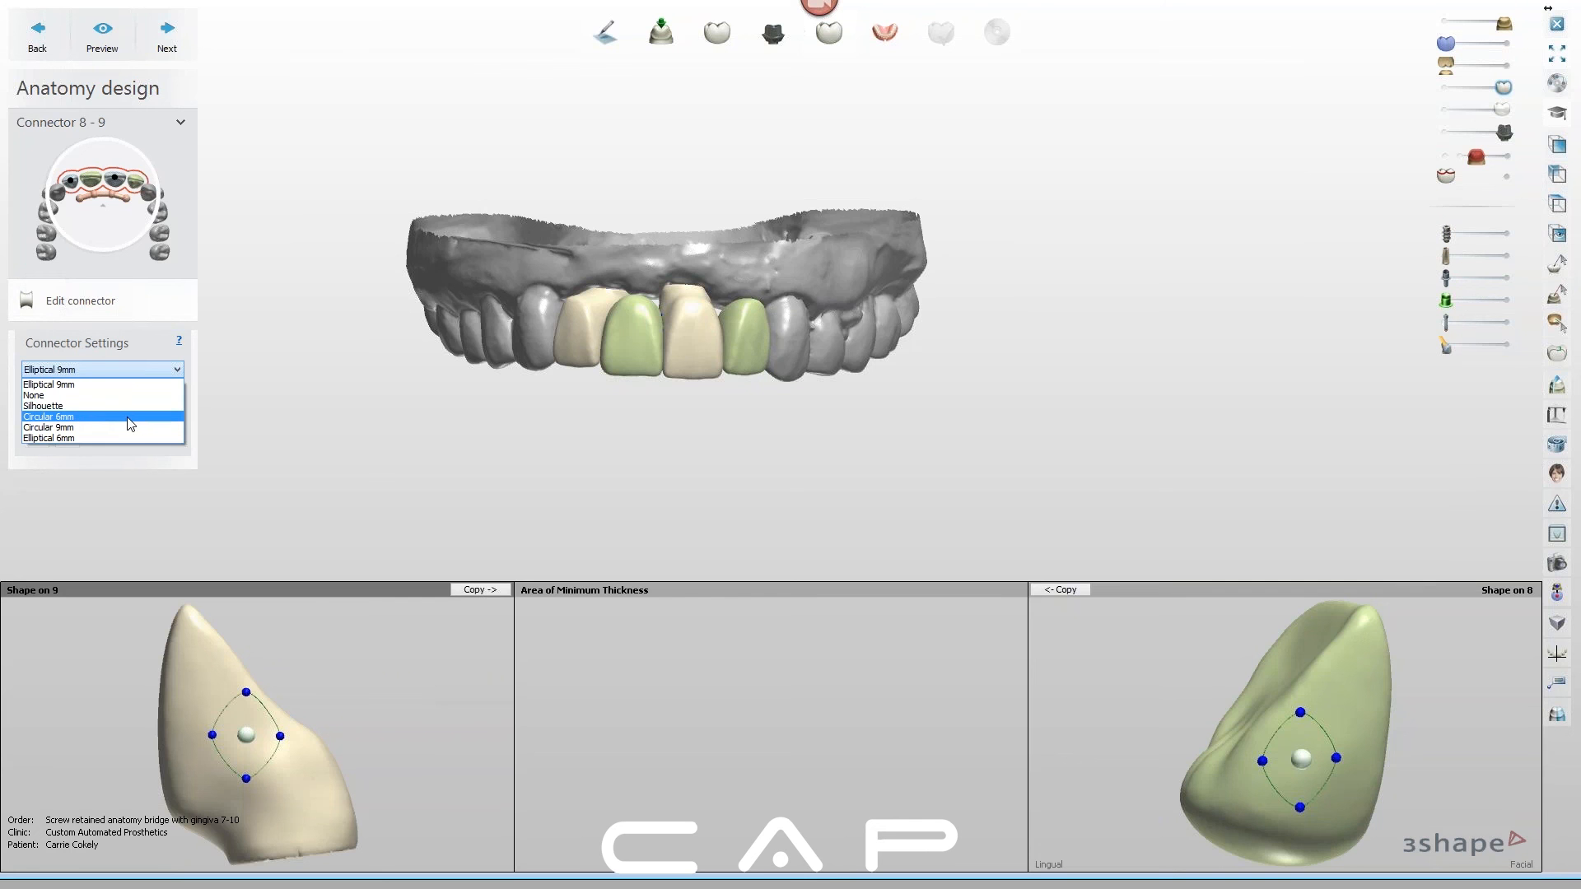
pyautogui.click(111, 395)
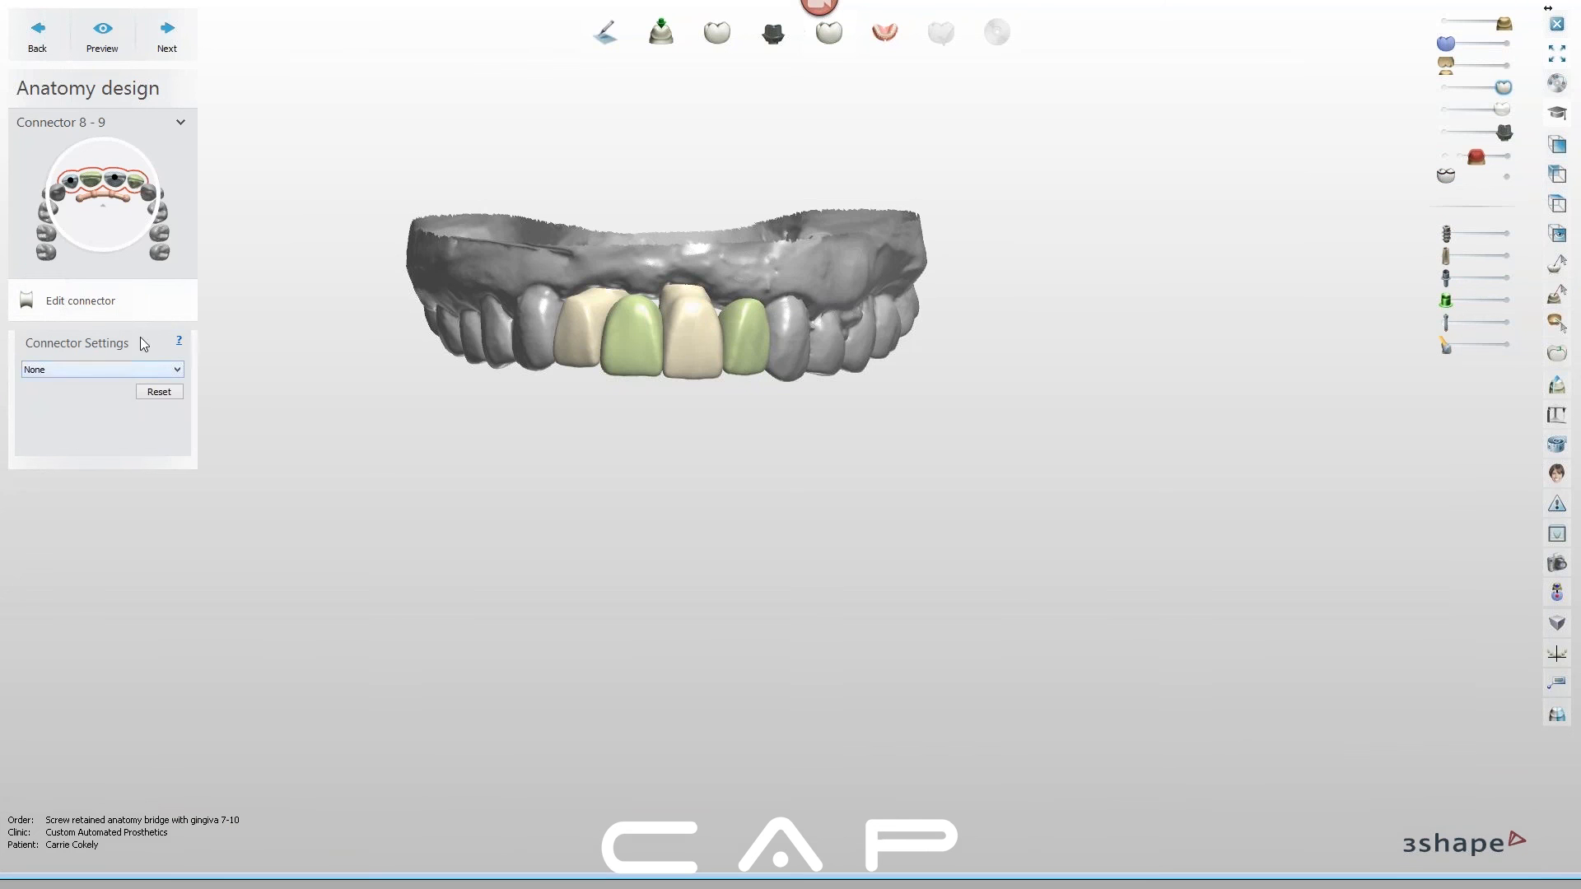
pyautogui.click(116, 171)
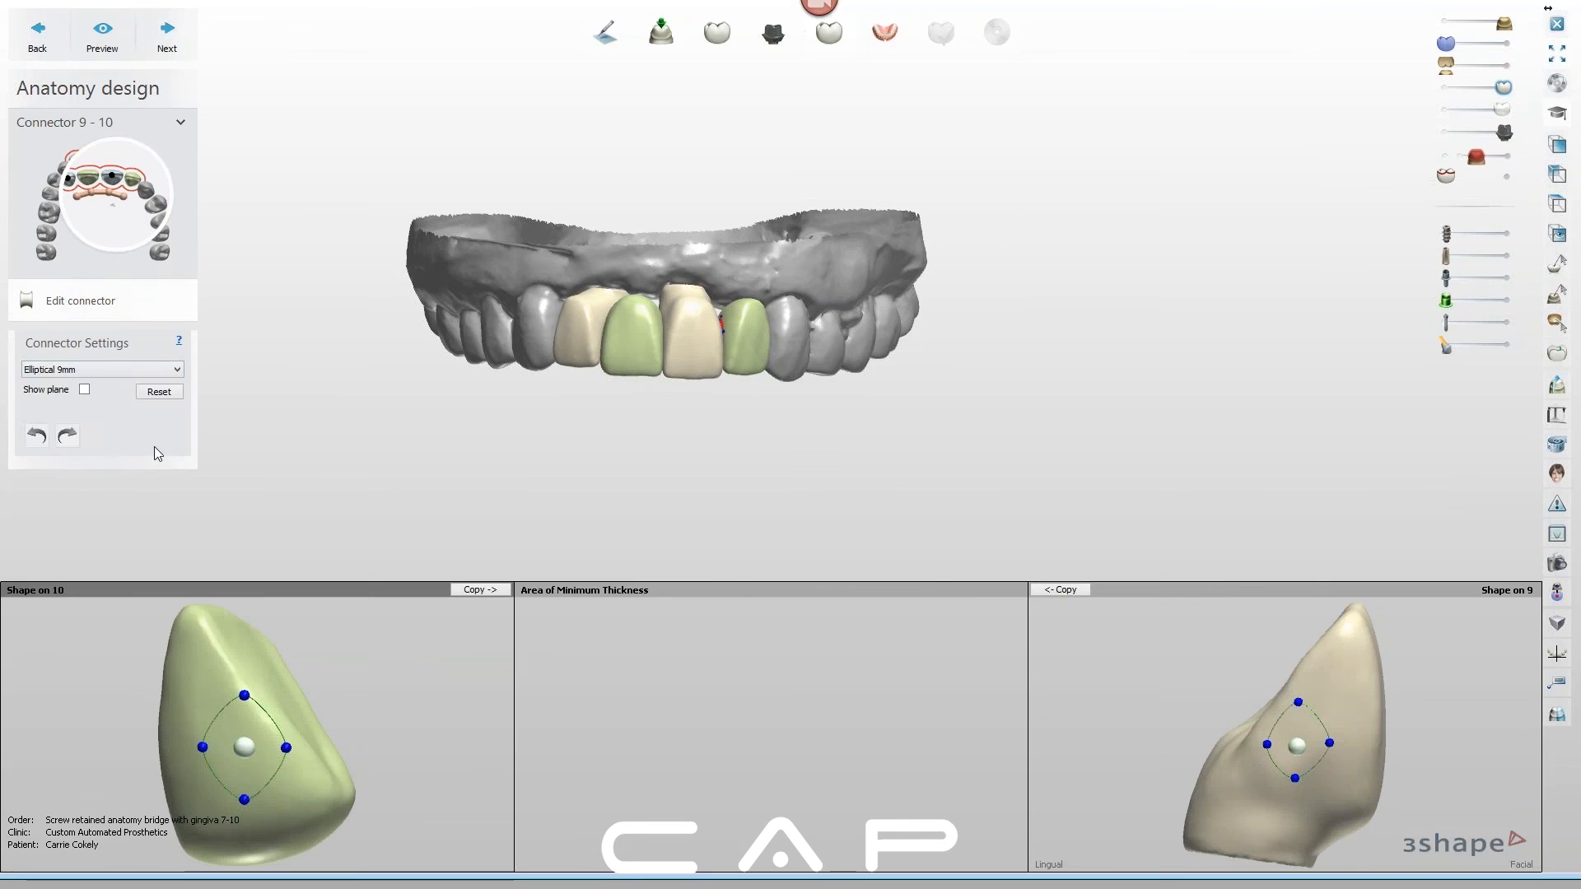
pyautogui.click(97, 369)
pyautogui.click(89, 395)
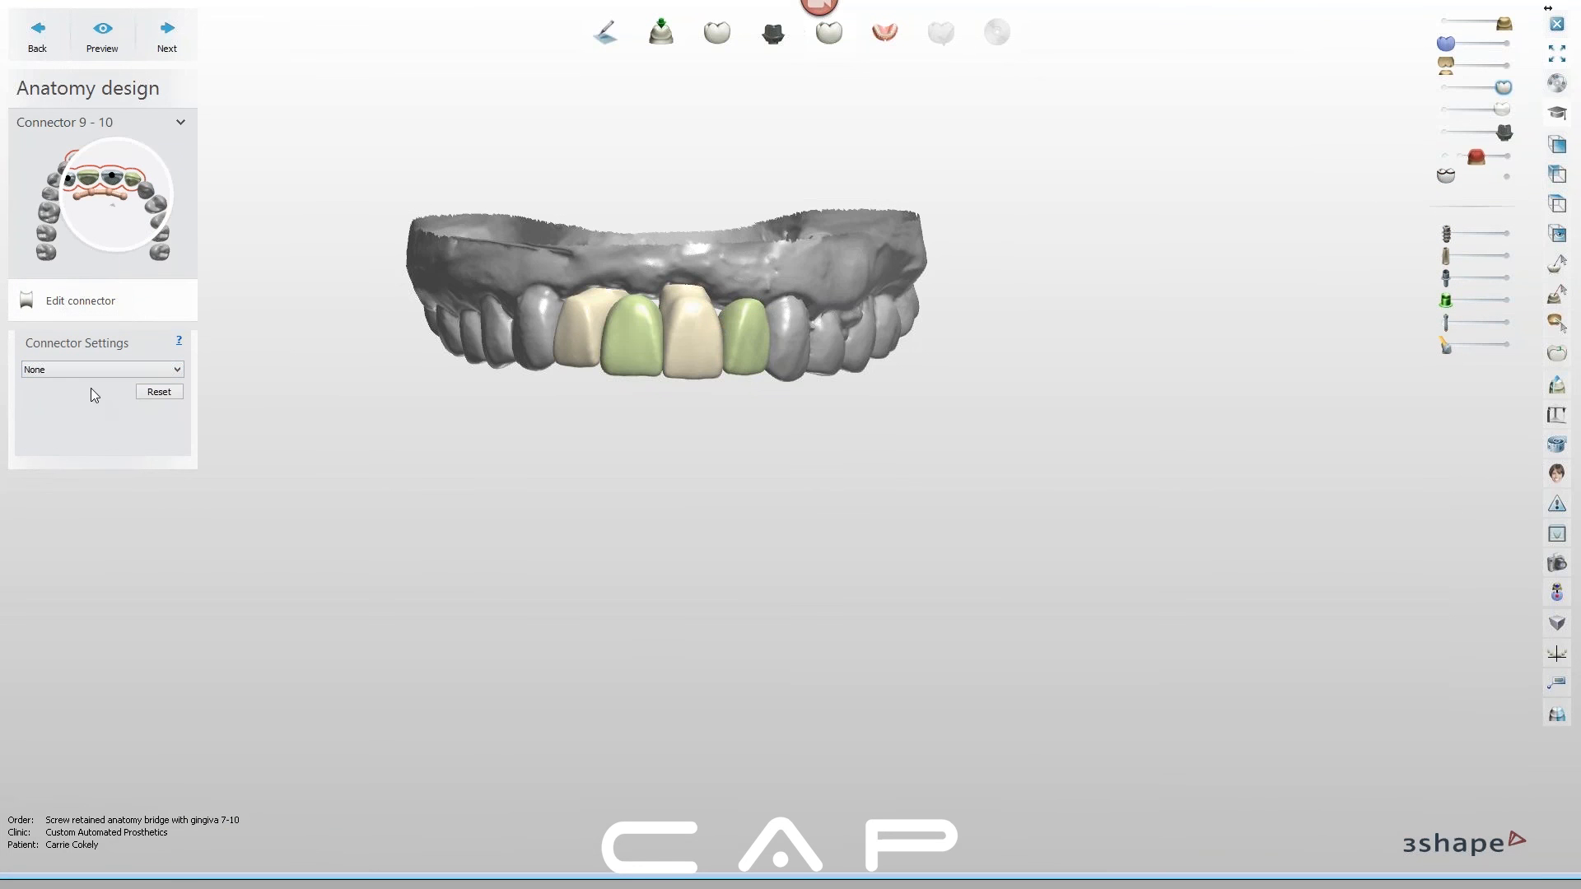
# Proceed to gingiva design without enforcing the minimum material thickness on screw retained crowns 7 and 9
pyautogui.moveTo(591, 514)
pyautogui.mouseDown(button='right')
pyautogui.moveTo(684, 530)
pyautogui.moveTo(583, 494)
pyautogui.mouseUp(button='right')
pyautogui.click(168, 35)
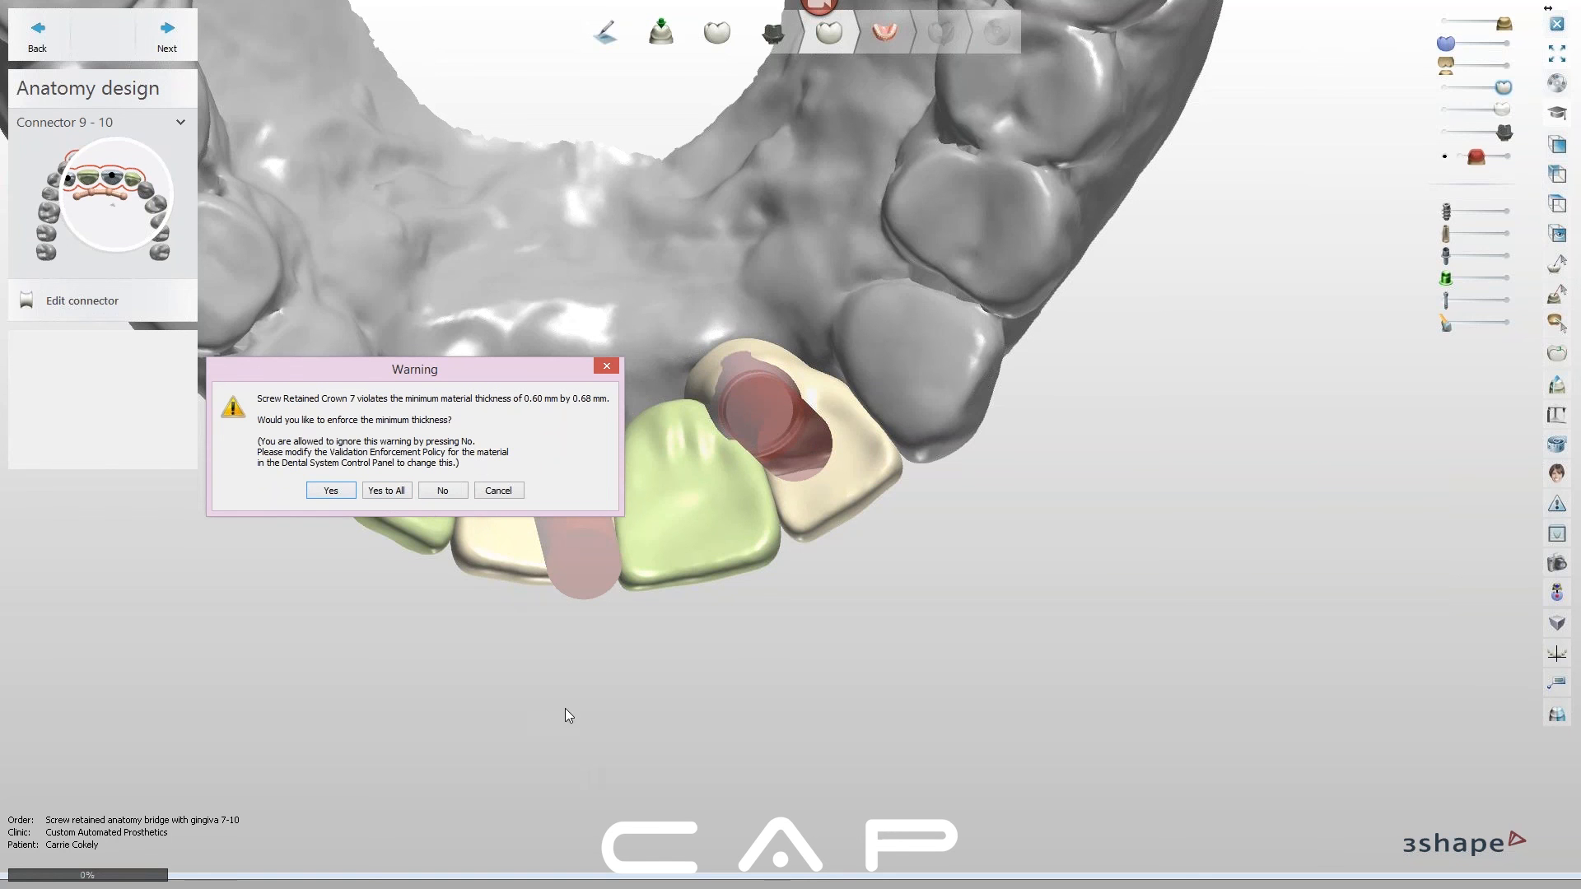
pyautogui.click(445, 491)
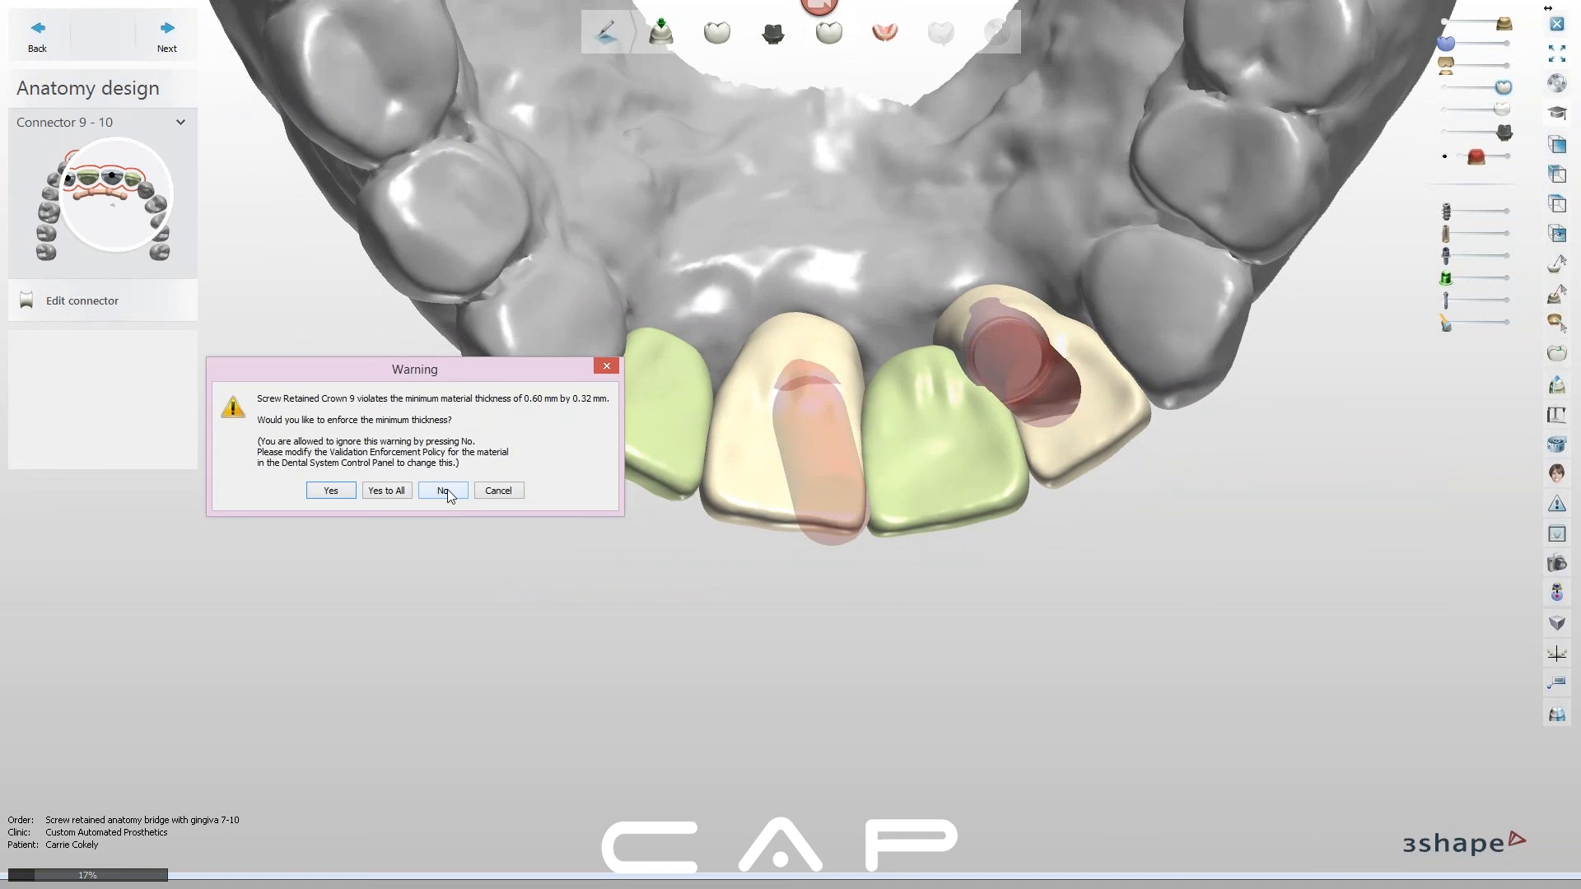
pyautogui.click(446, 491)
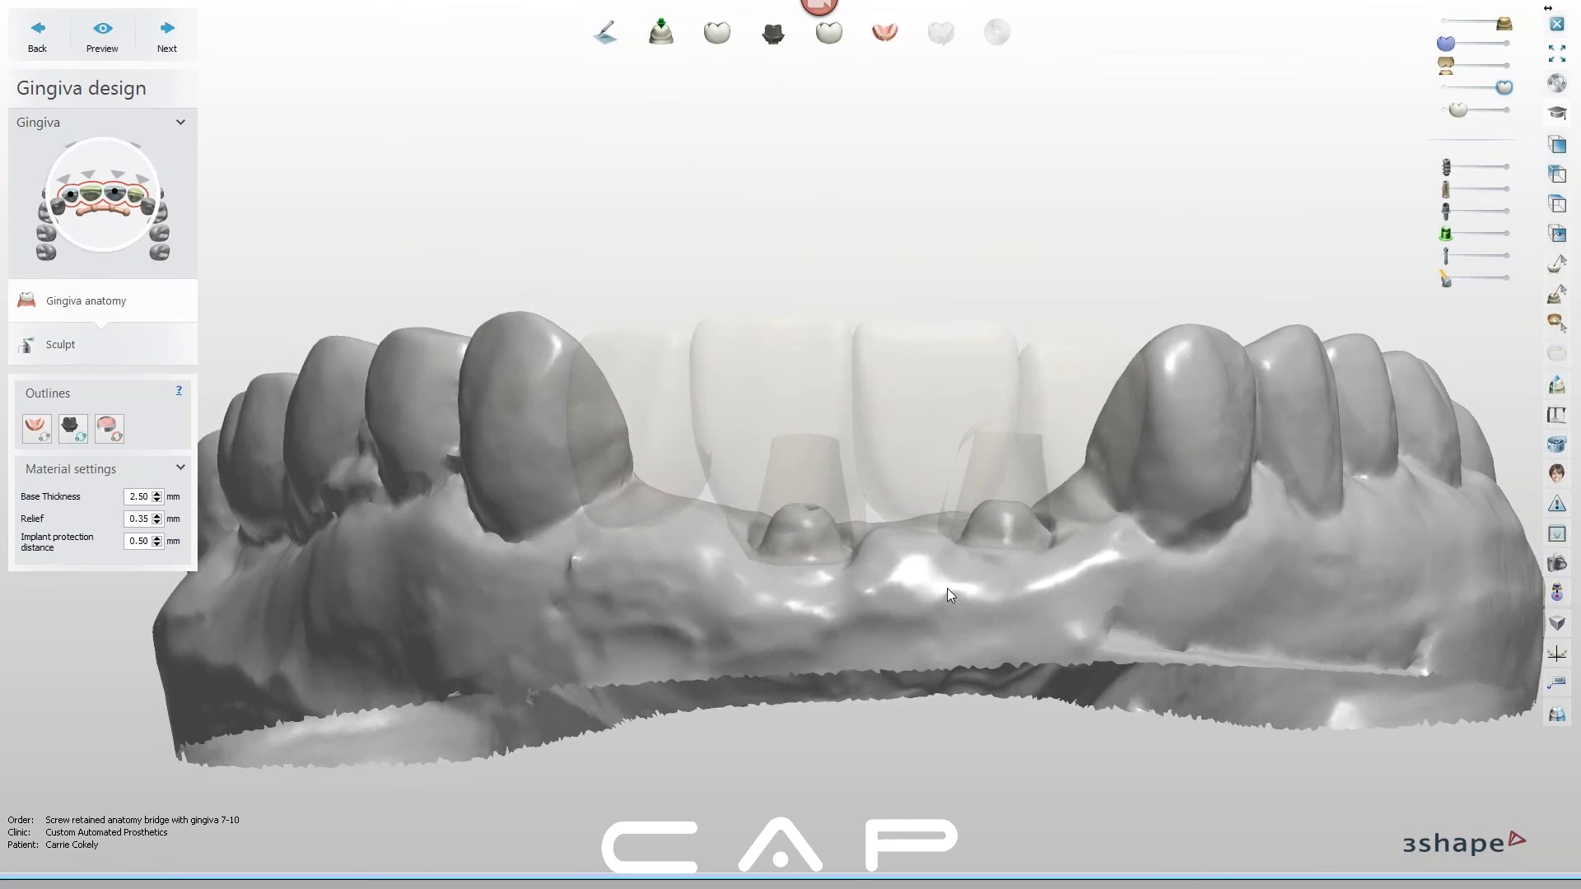
# Draw a closed implant opening outline in the artificial gingiva around the implant at tooth 9
pyautogui.moveTo(947, 588); pyautogui.dragTo(804, 467, button='middle')
pyautogui.scroll(-4, 804, 467)
pyautogui.moveTo(739, 486); pyautogui.dragTo(955, 501, button='right')
pyautogui.moveTo(1034, 382); pyautogui.dragTo(911, 730, button='right')
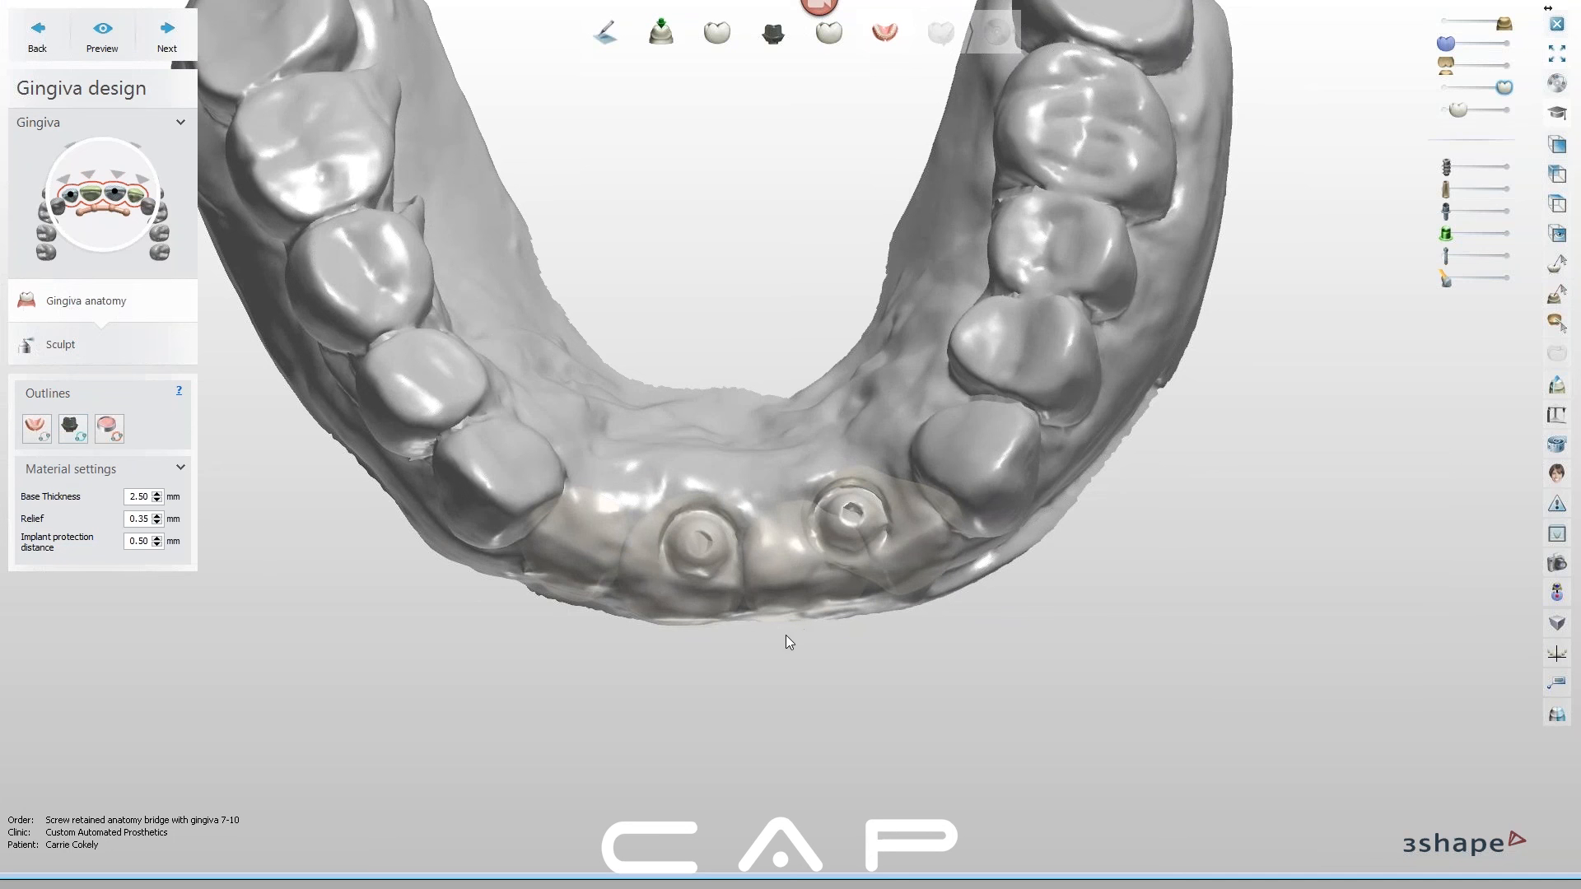
pyautogui.moveTo(843, 649); pyautogui.dragTo(838, 650, button='right')
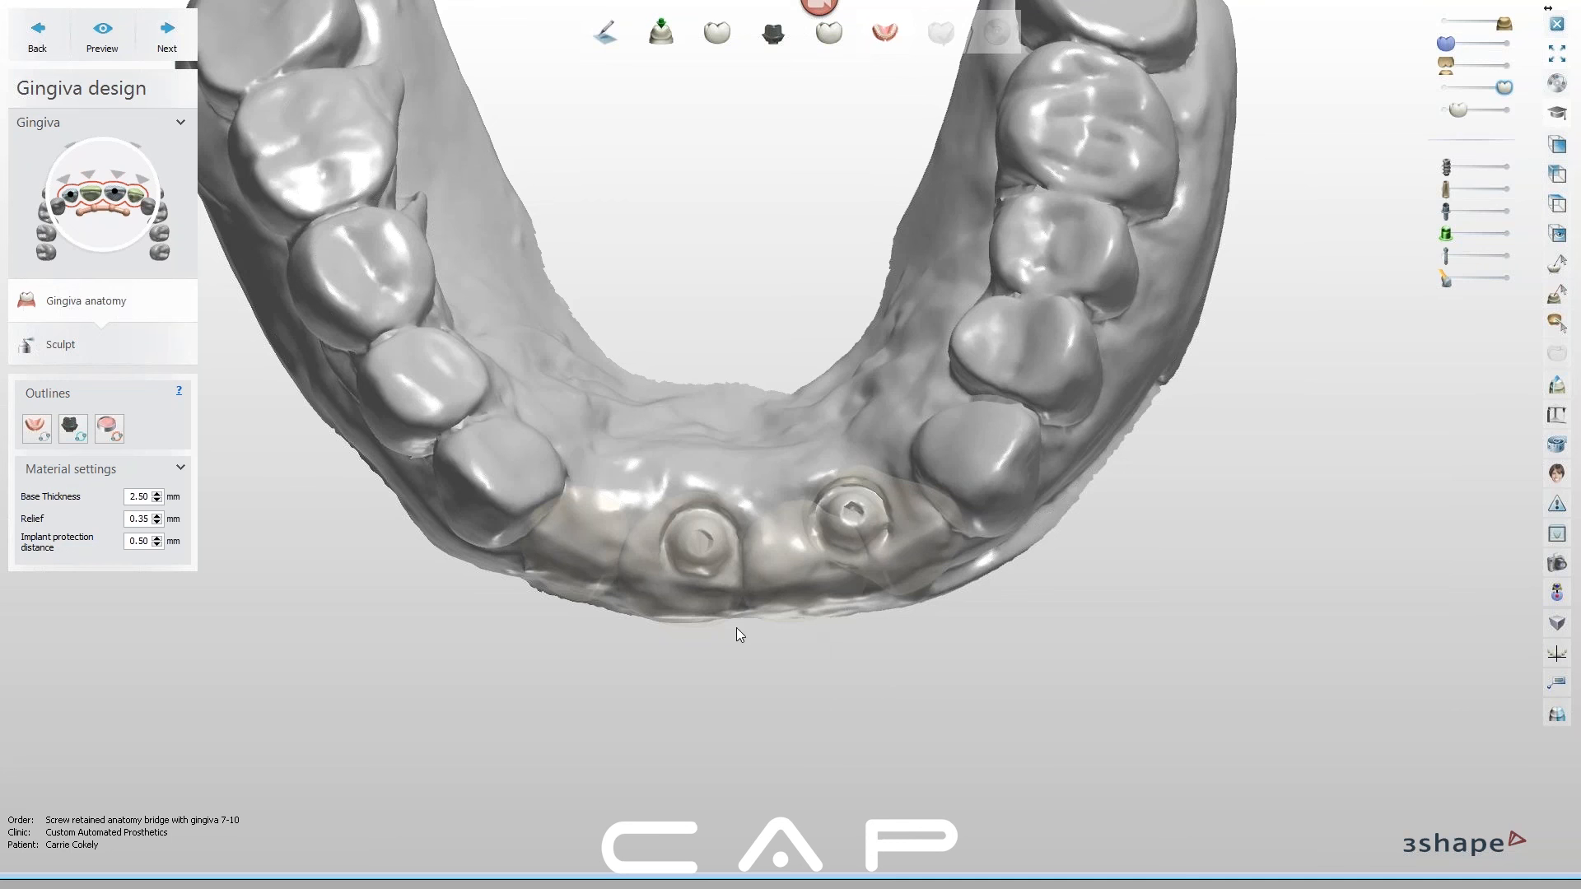
pyautogui.moveTo(757, 662)
pyautogui.mouseDown(button='right')
pyautogui.moveTo(802, 657)
pyautogui.moveTo(764, 668)
pyautogui.mouseUp(button='right')
pyautogui.click(40, 443)
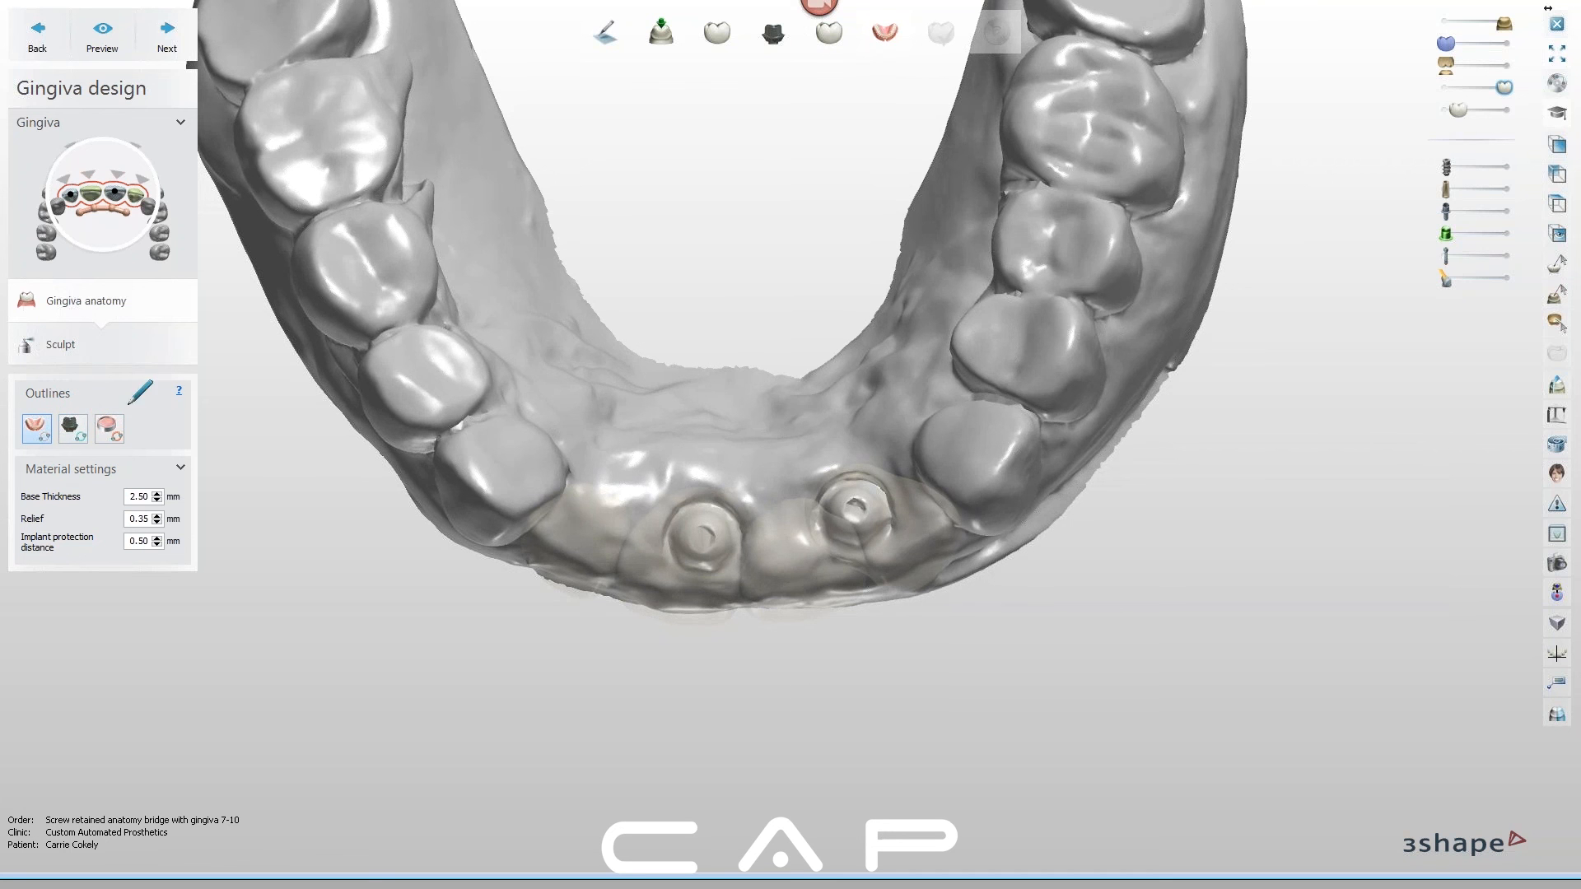
pyautogui.click(81, 421)
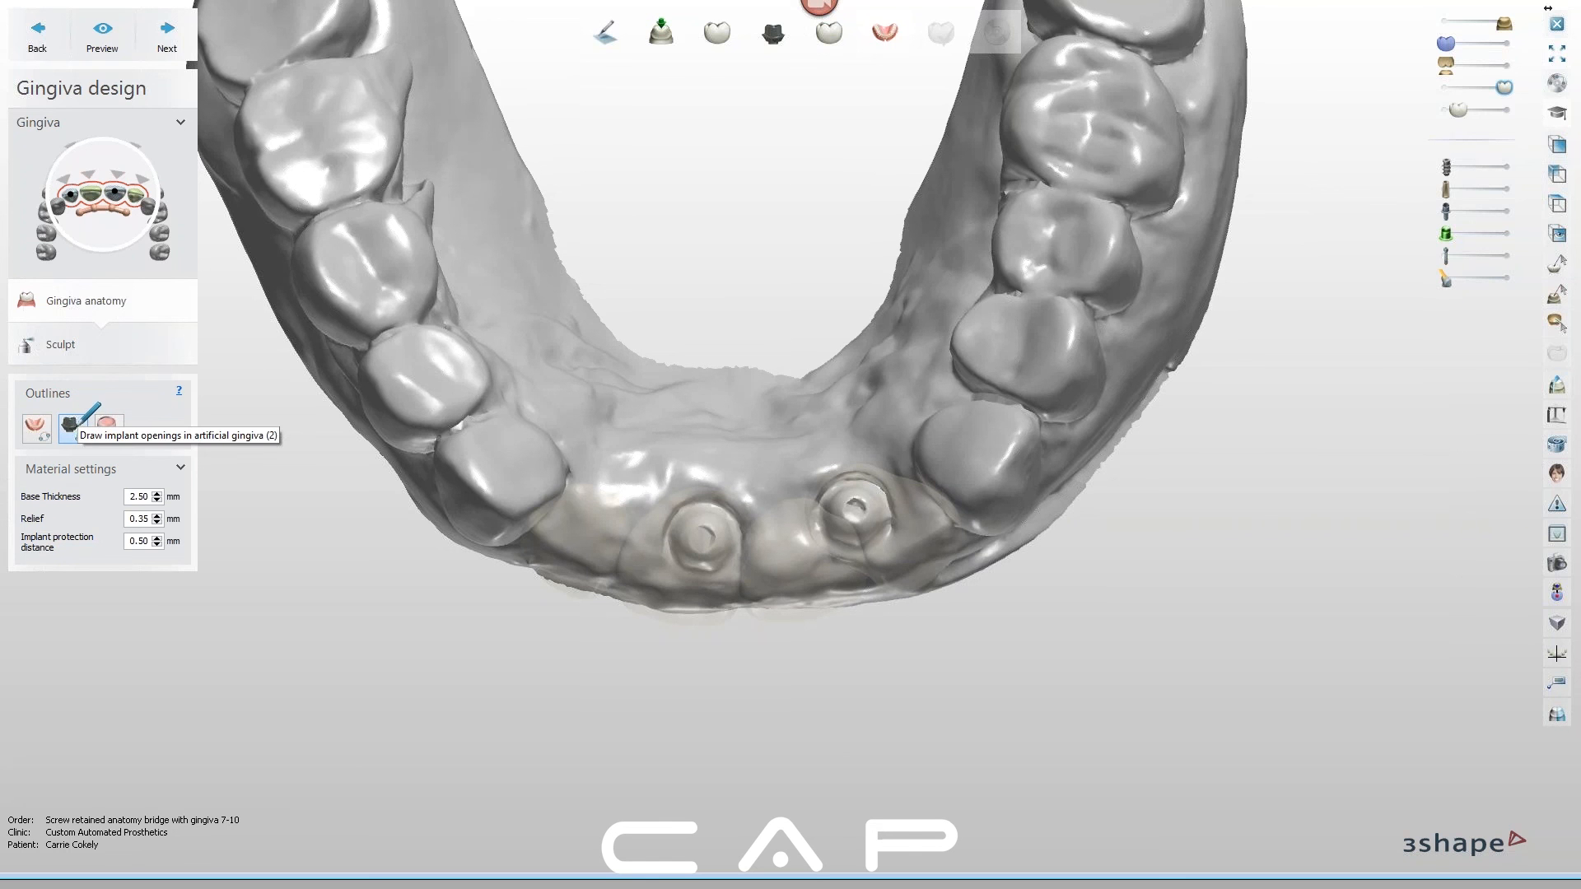
pyautogui.click(674, 499)
pyautogui.click(698, 486)
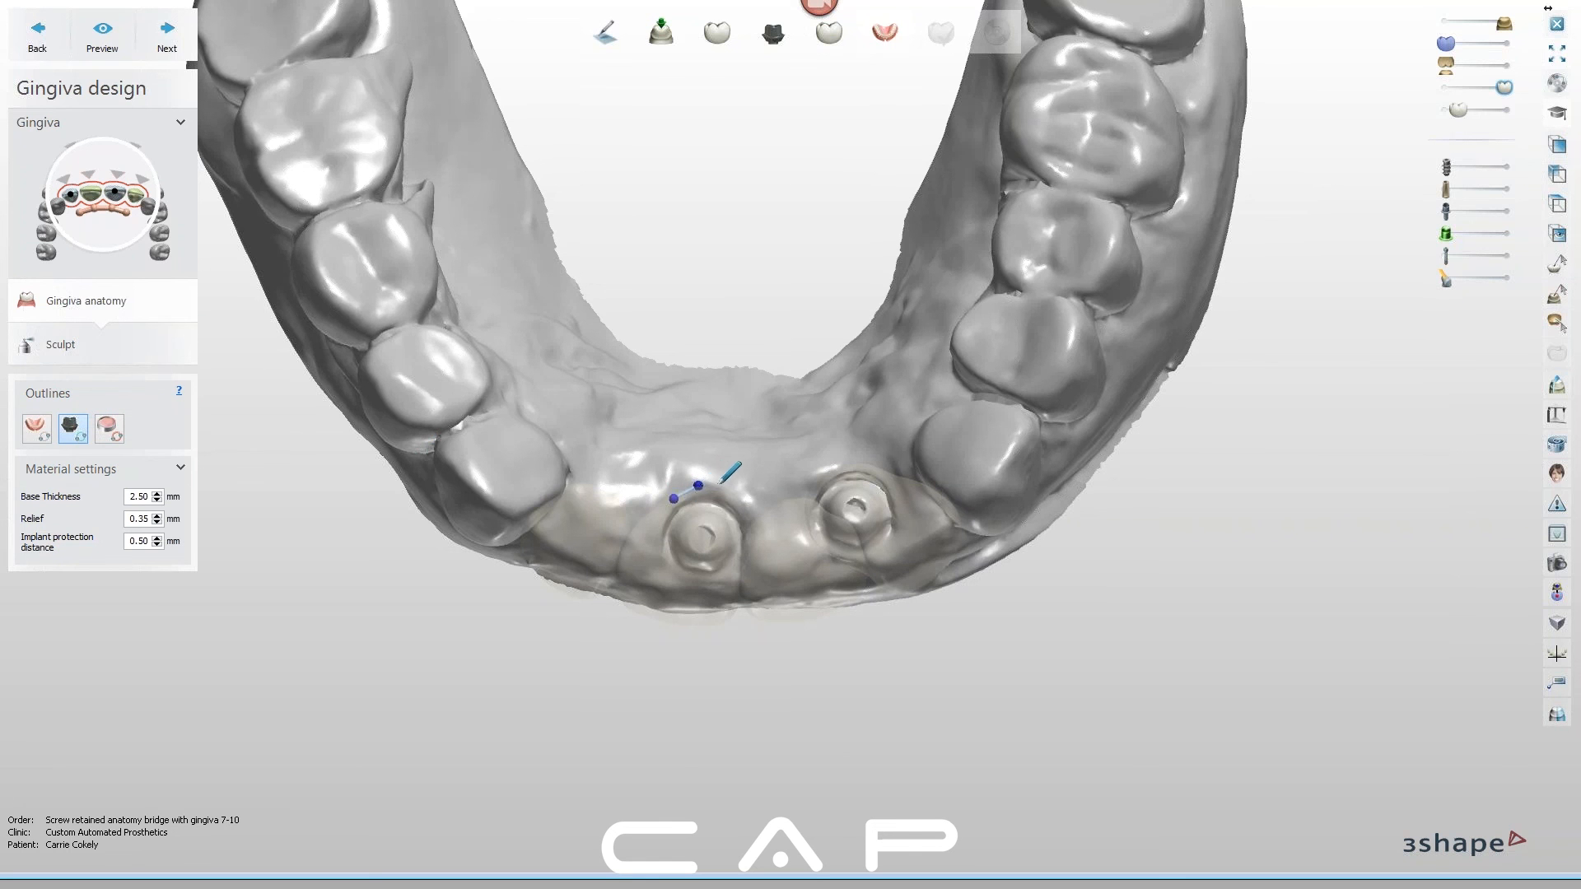
pyautogui.click(727, 491)
pyautogui.click(747, 514)
pyautogui.click(724, 574)
pyautogui.click(685, 575)
pyautogui.click(661, 556)
pyautogui.click(660, 526)
pyautogui.click(672, 499)
pyautogui.scroll(2, 751, 505)
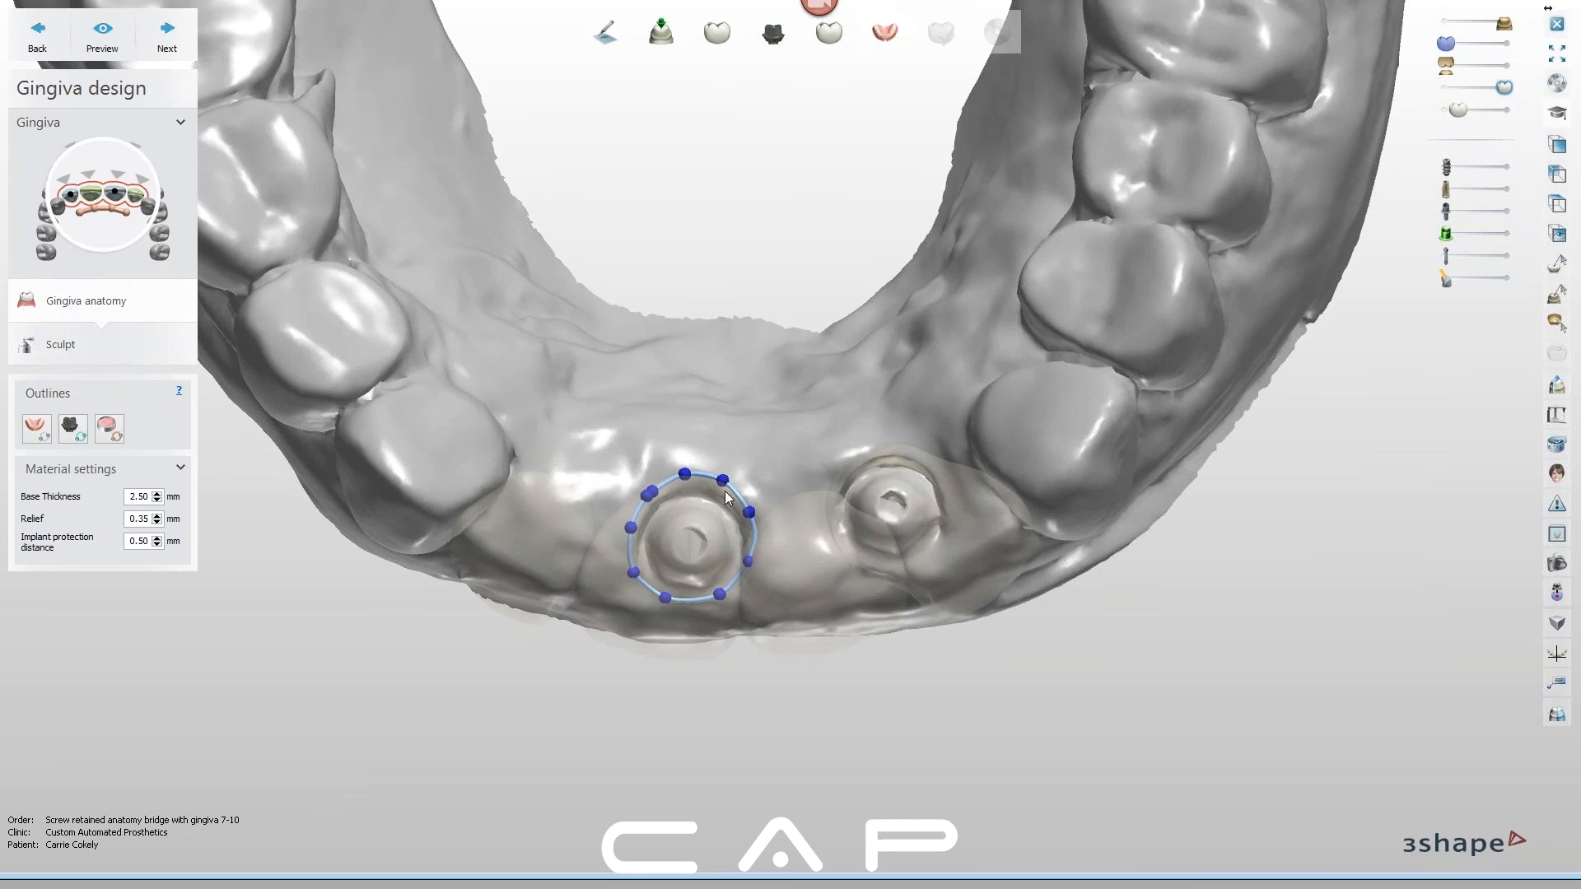
# Reshape the side facing tooth 10 of the implant opening outline at tooth 9 with Fast edit spline
pyautogui.rightClick(671, 486)
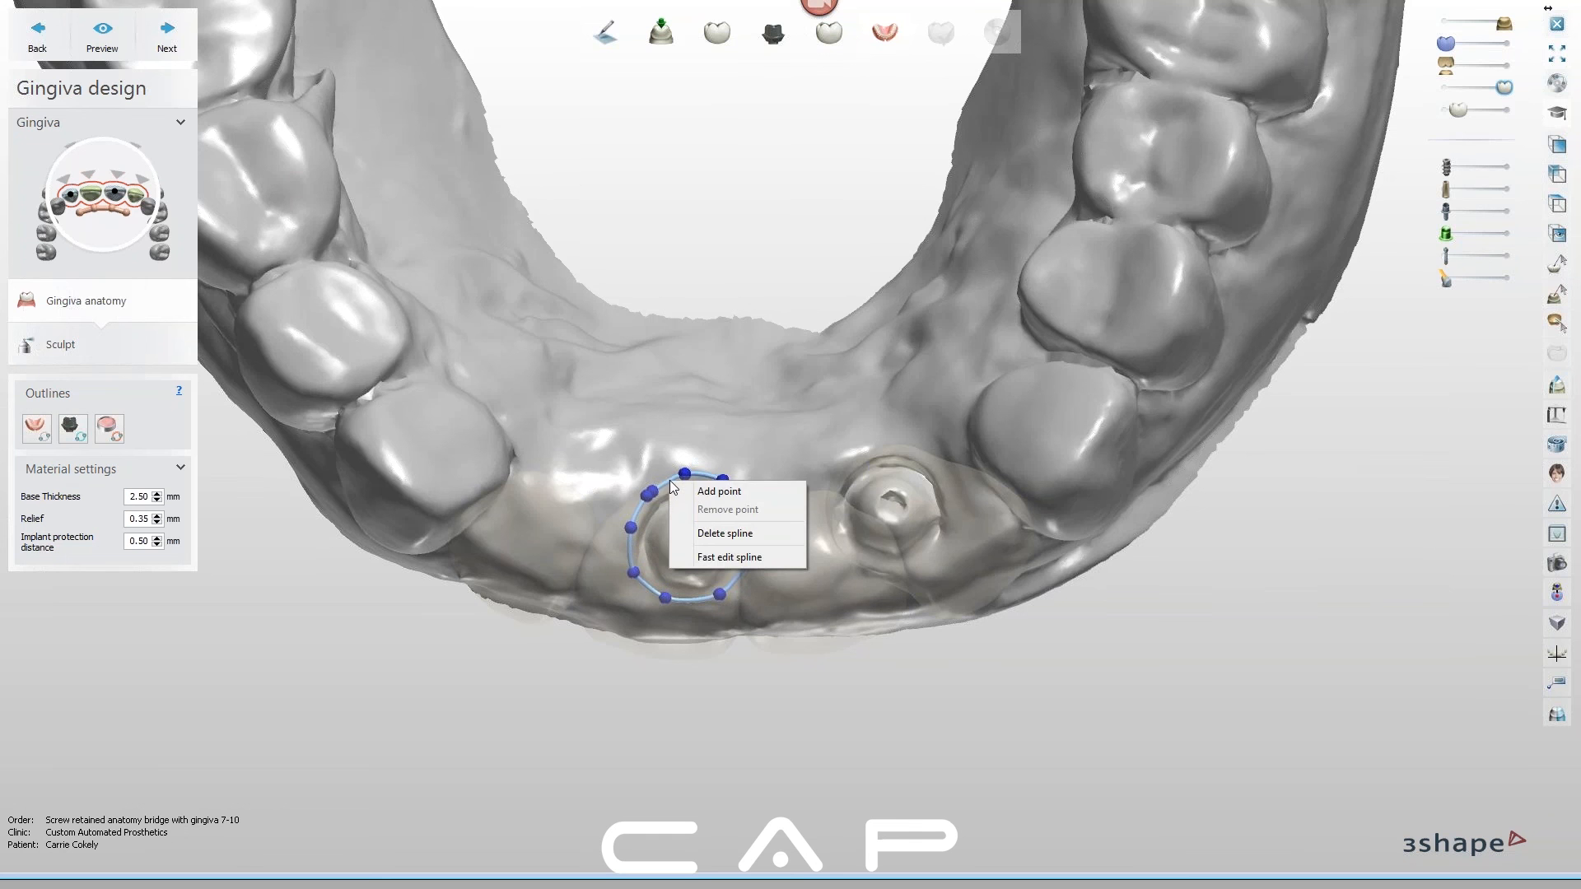
pyautogui.click(721, 559)
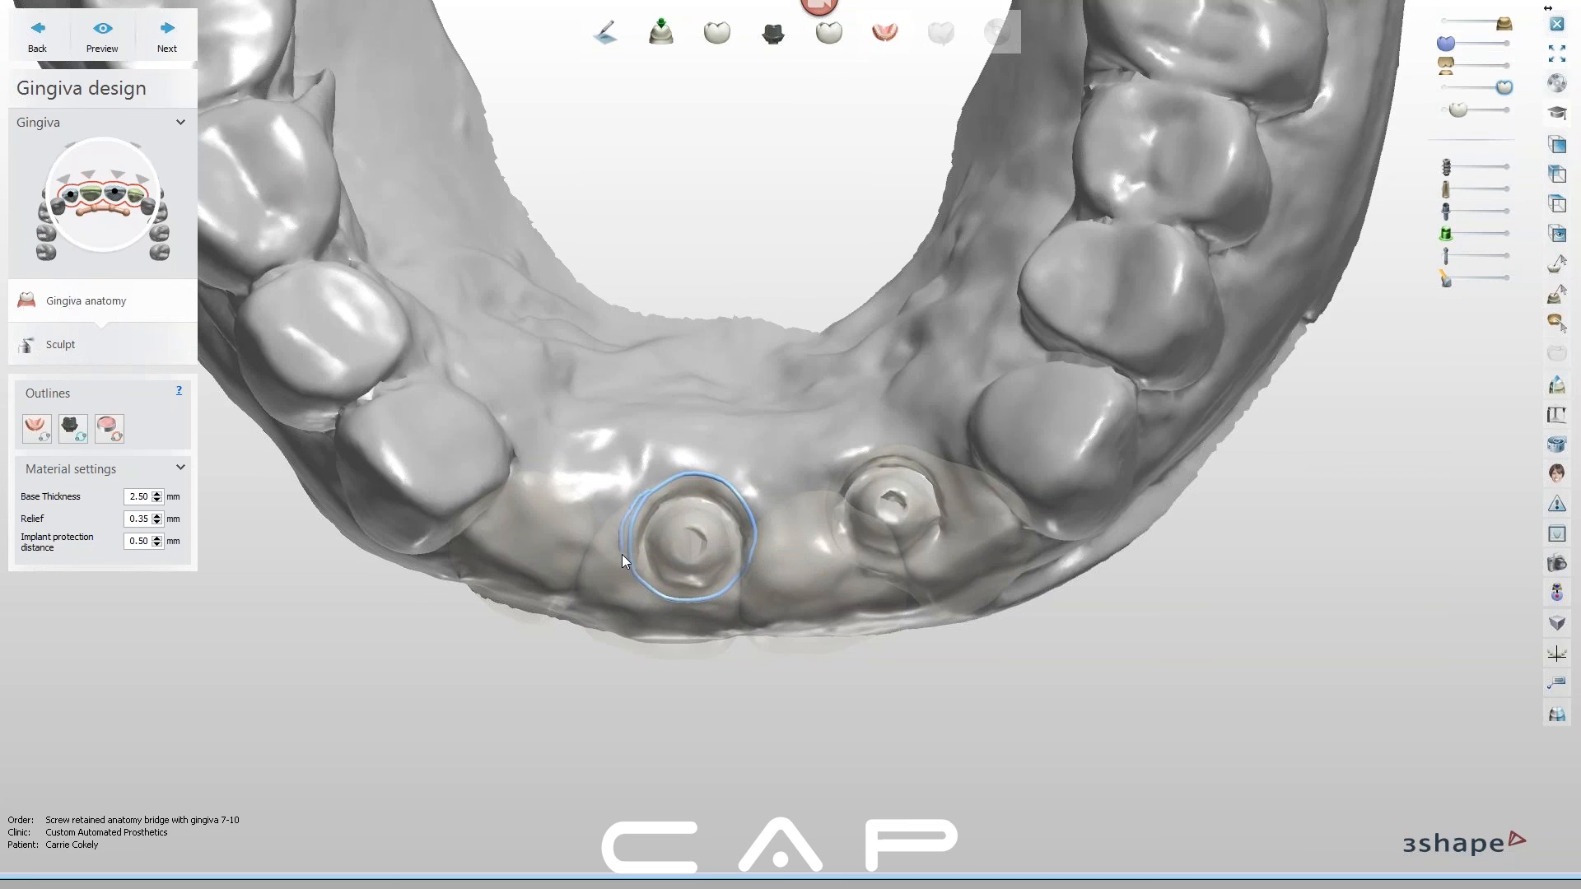
pyautogui.moveTo(641, 568); pyautogui.dragTo(664, 604)
pyautogui.scroll(2, 687, 549)
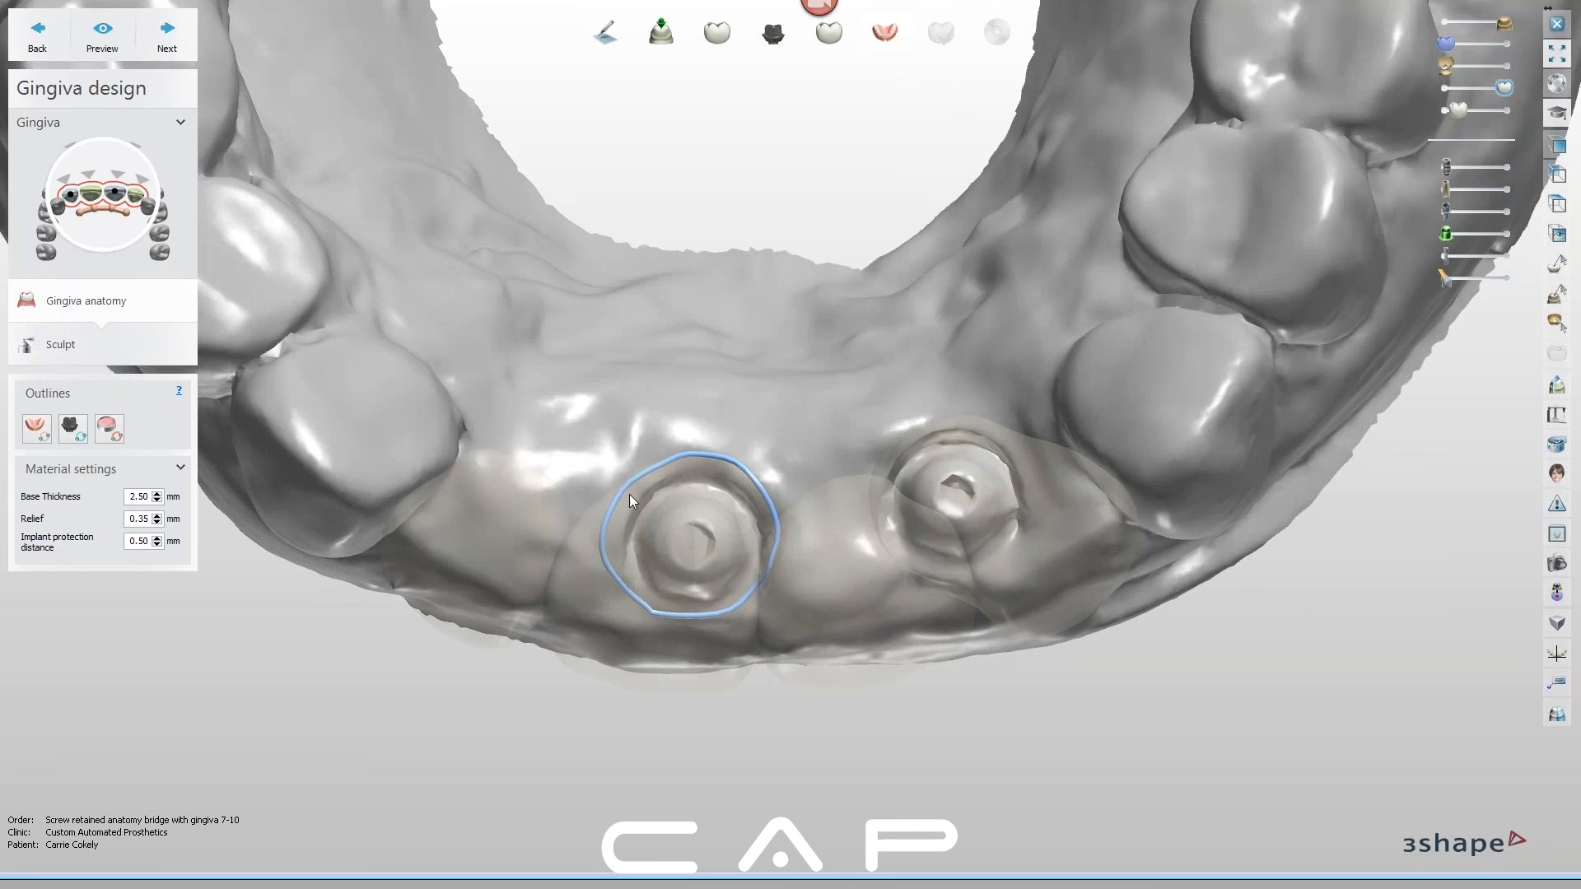
pyautogui.moveTo(614, 550); pyautogui.dragTo(667, 609)
pyautogui.moveTo(666, 609)
pyautogui.mouseDown(button='right')
pyautogui.moveTo(672, 590)
pyautogui.moveTo(746, 611)
pyautogui.moveTo(758, 596)
pyautogui.moveTo(752, 619)
pyautogui.moveTo(766, 607)
pyautogui.mouseUp(button='right')
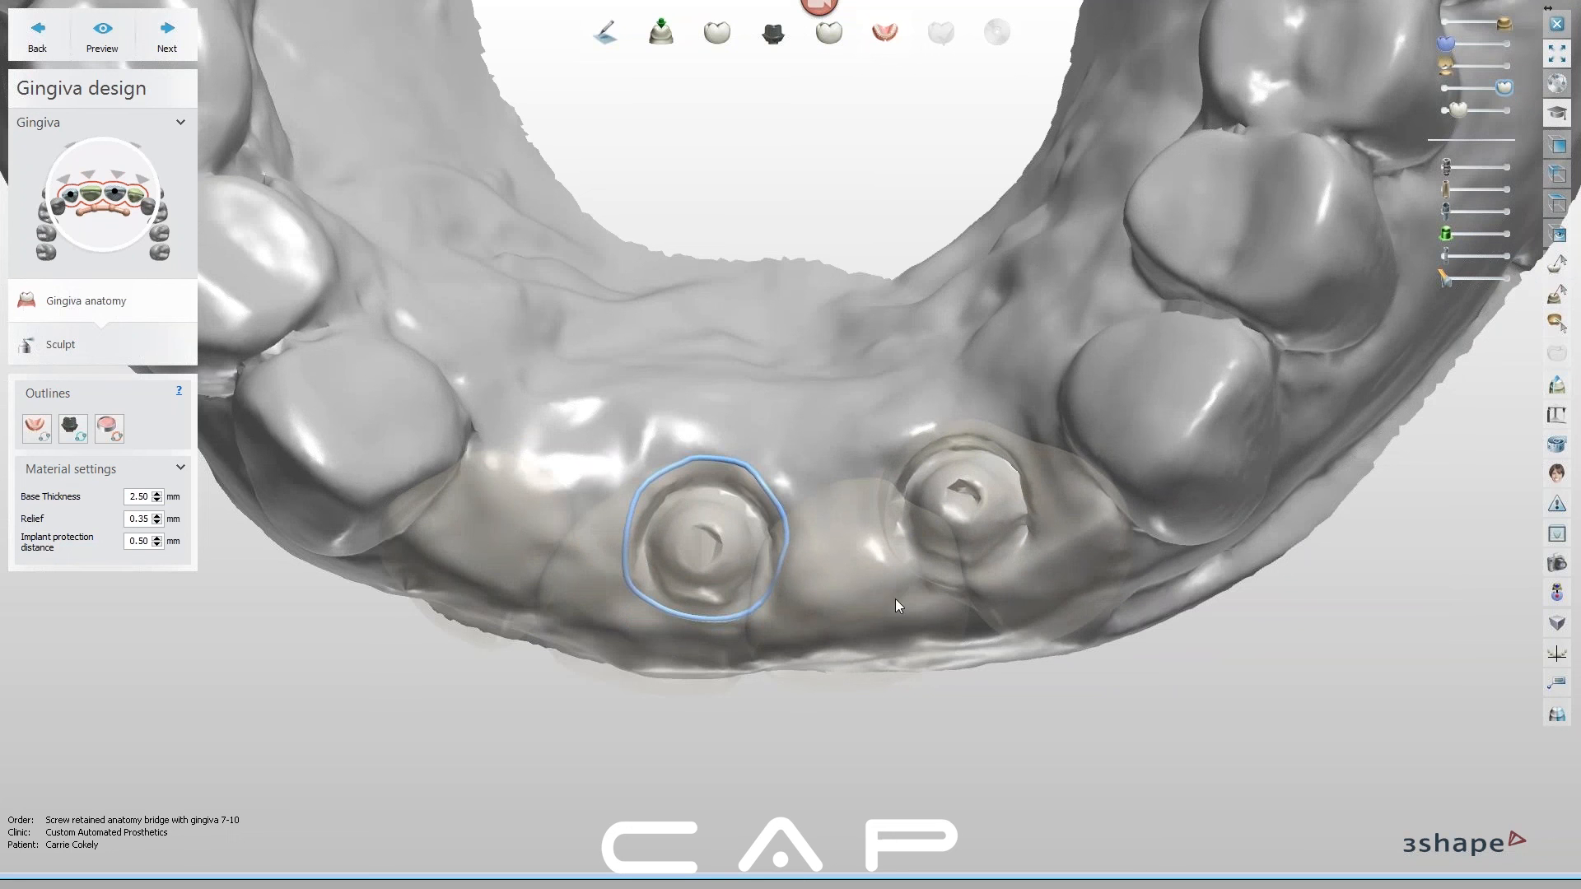
# Draw a closed implant opening outline around the implant at tooth 7
pyautogui.click(72, 427)
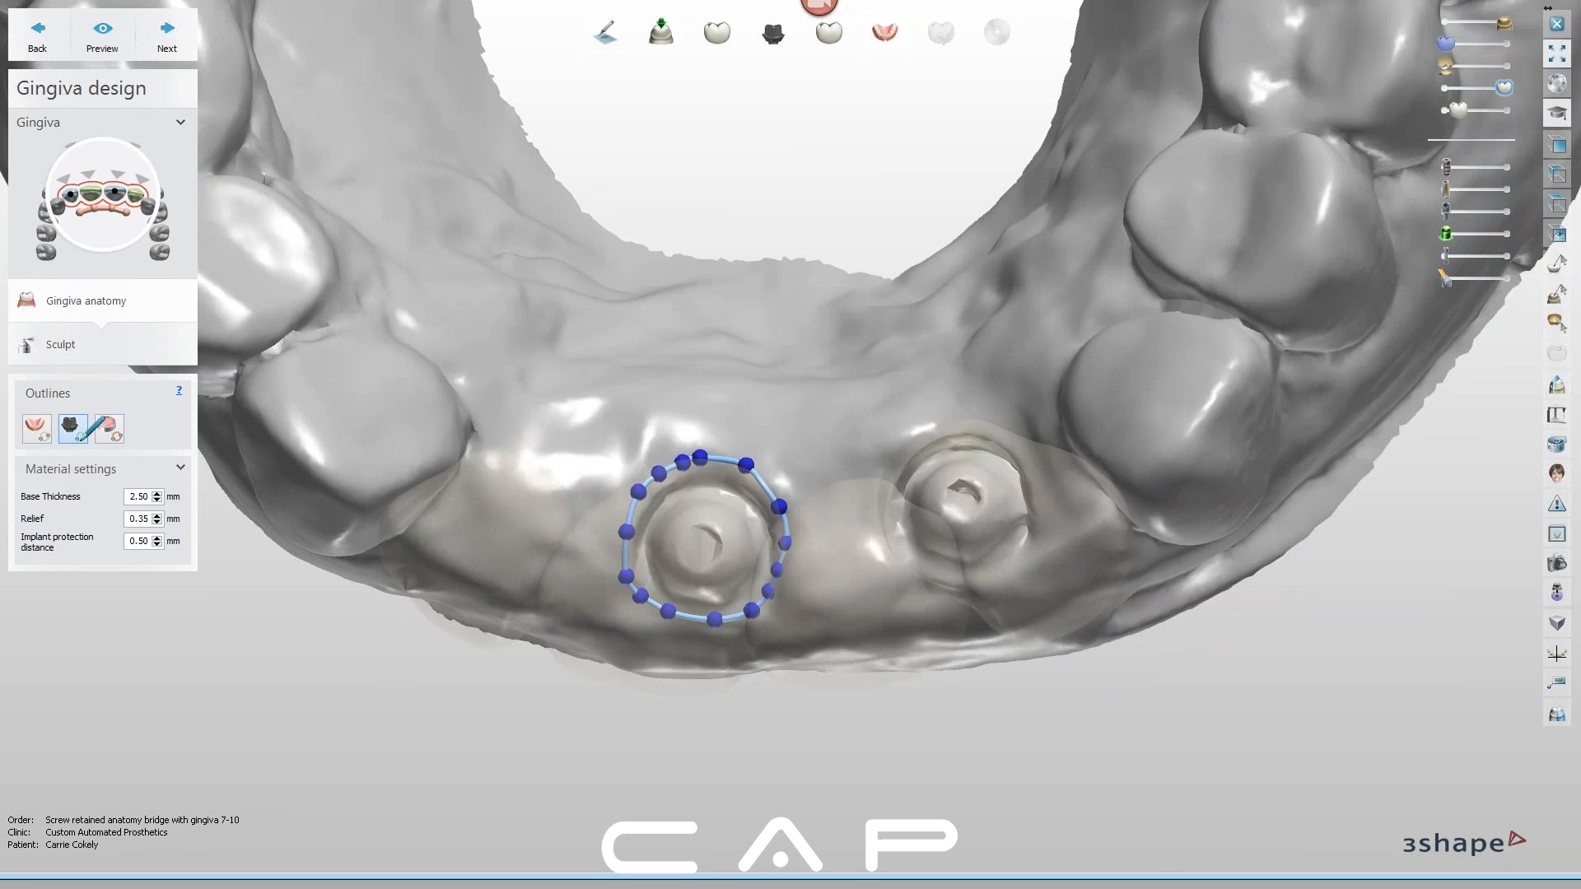
pyautogui.click(885, 454)
pyautogui.click(919, 424)
pyautogui.click(969, 421)
pyautogui.click(1021, 445)
pyautogui.click(1049, 511)
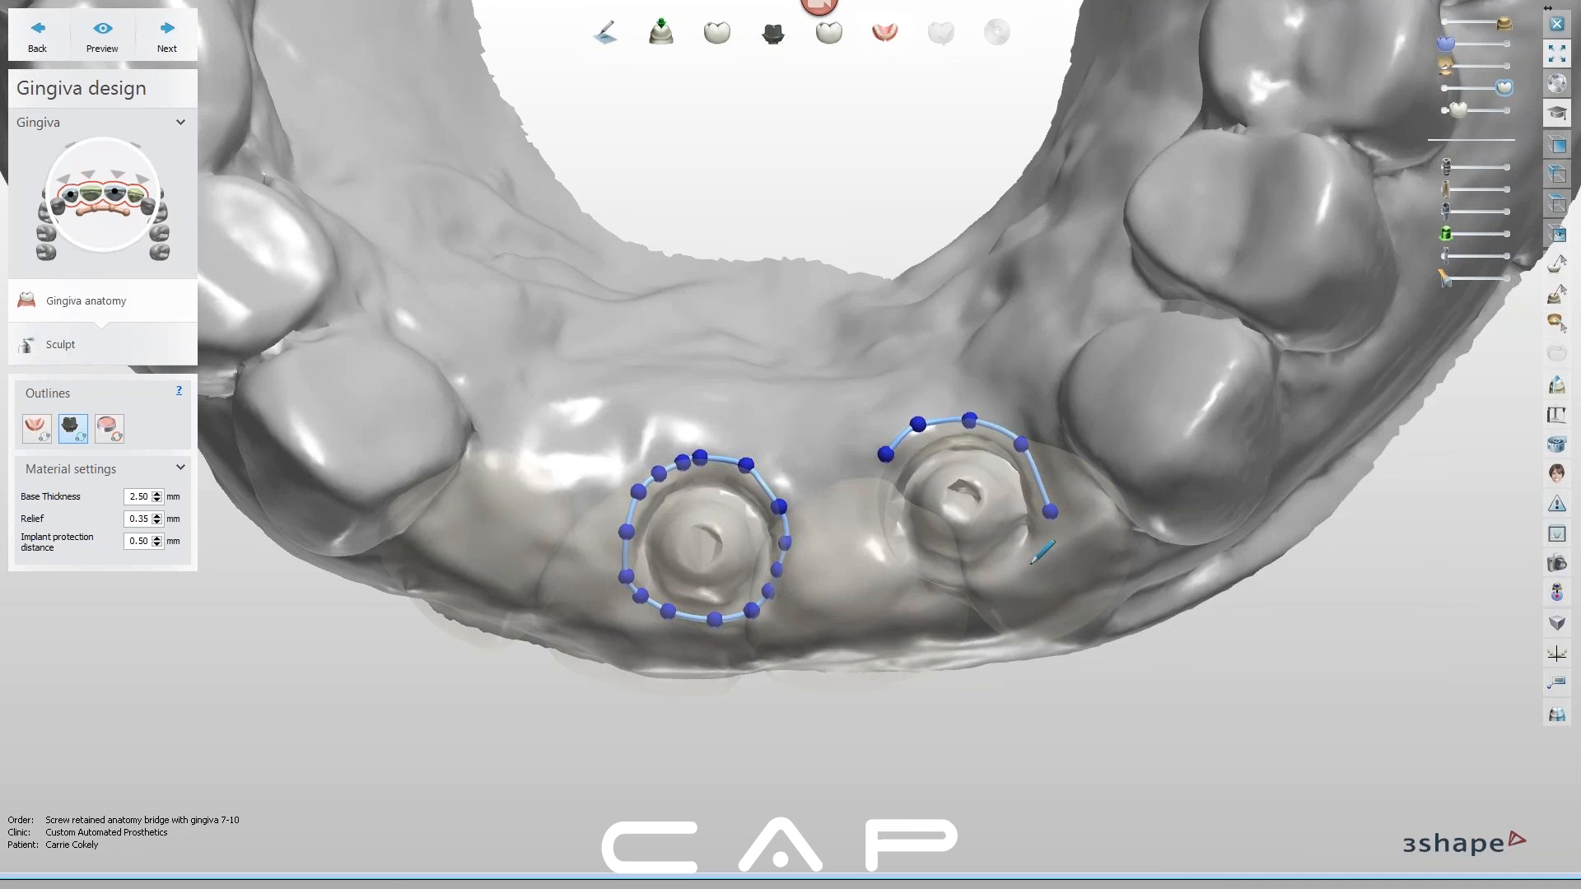
pyautogui.click(1038, 558)
pyautogui.click(1002, 584)
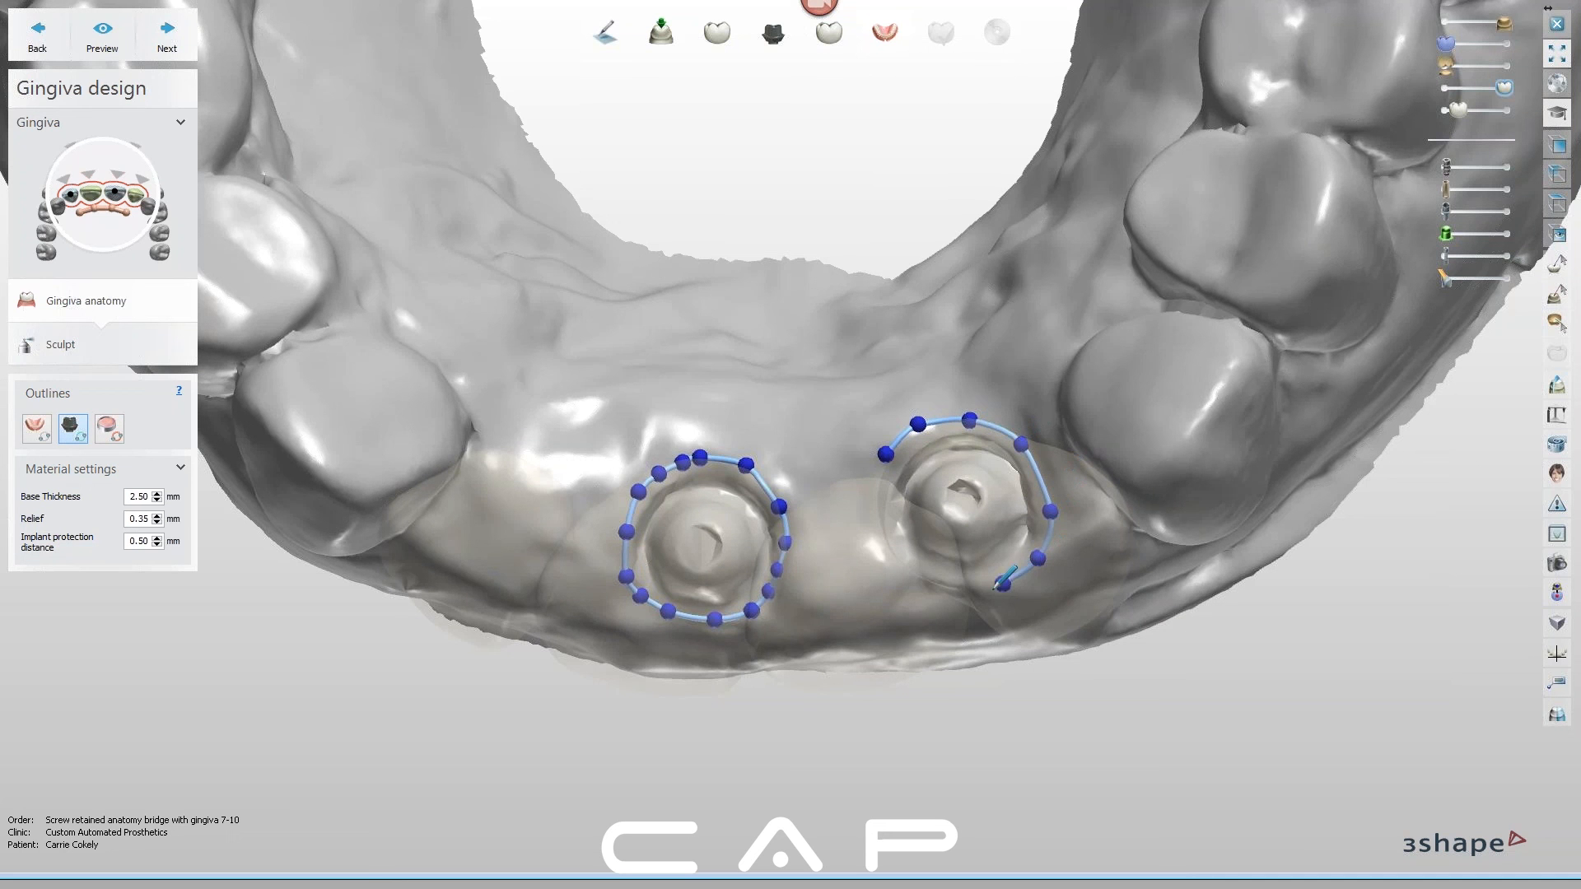
pyautogui.click(942, 586)
pyautogui.click(903, 564)
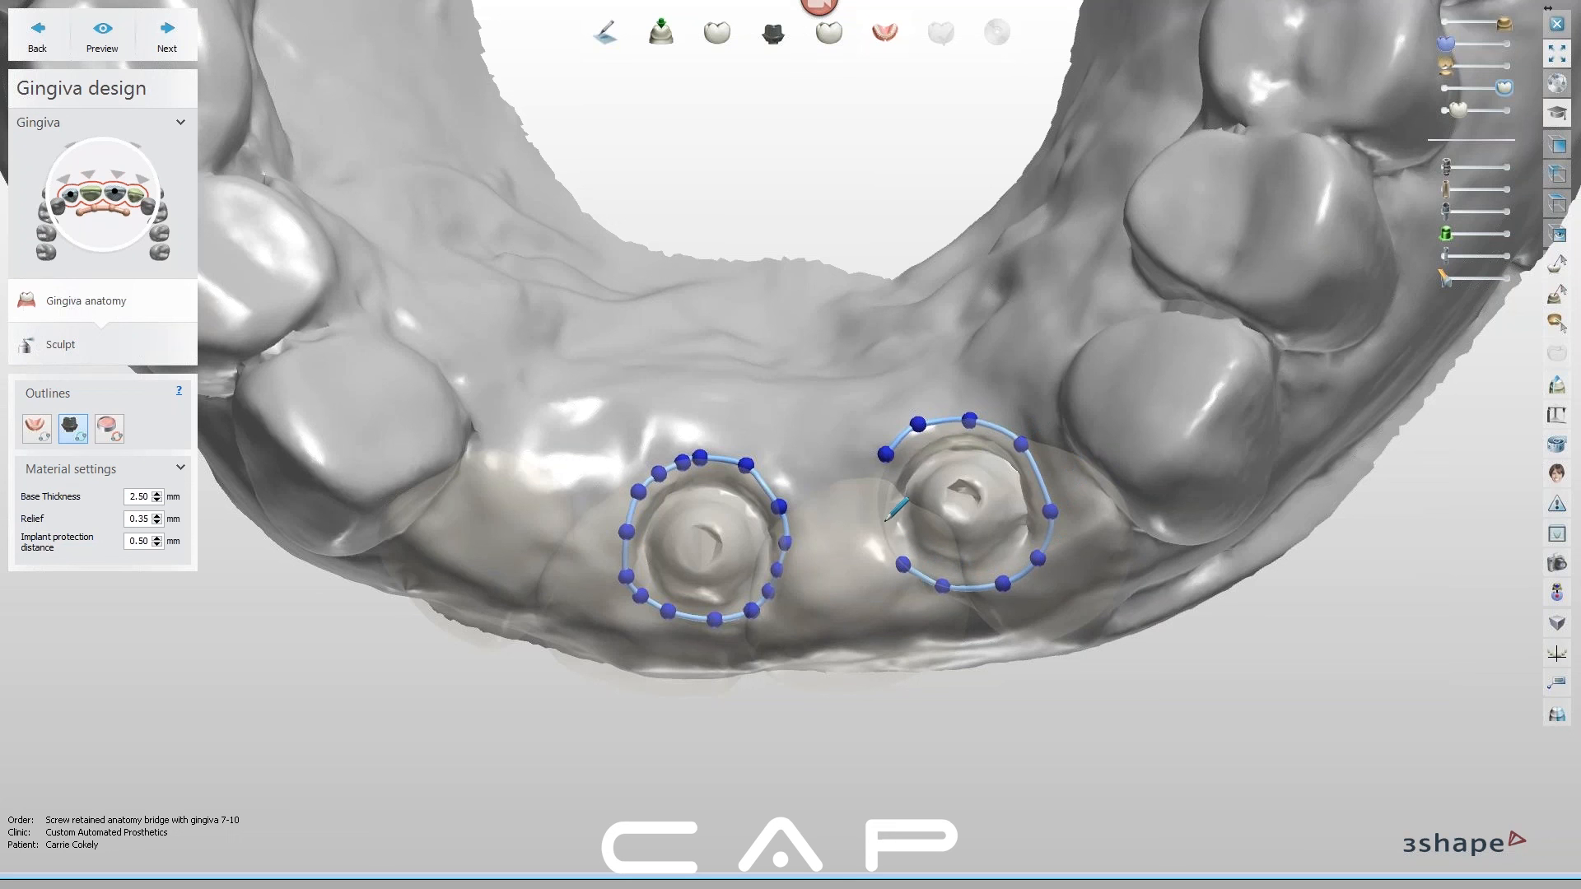
pyautogui.click(879, 523)
pyautogui.click(878, 481)
pyautogui.click(885, 453)
# Delete the implant opening outlines around both implants
pyautogui.moveTo(1061, 515); pyautogui.dragTo(1042, 522, button='right')
pyautogui.moveTo(1037, 521); pyautogui.dragTo(929, 592)
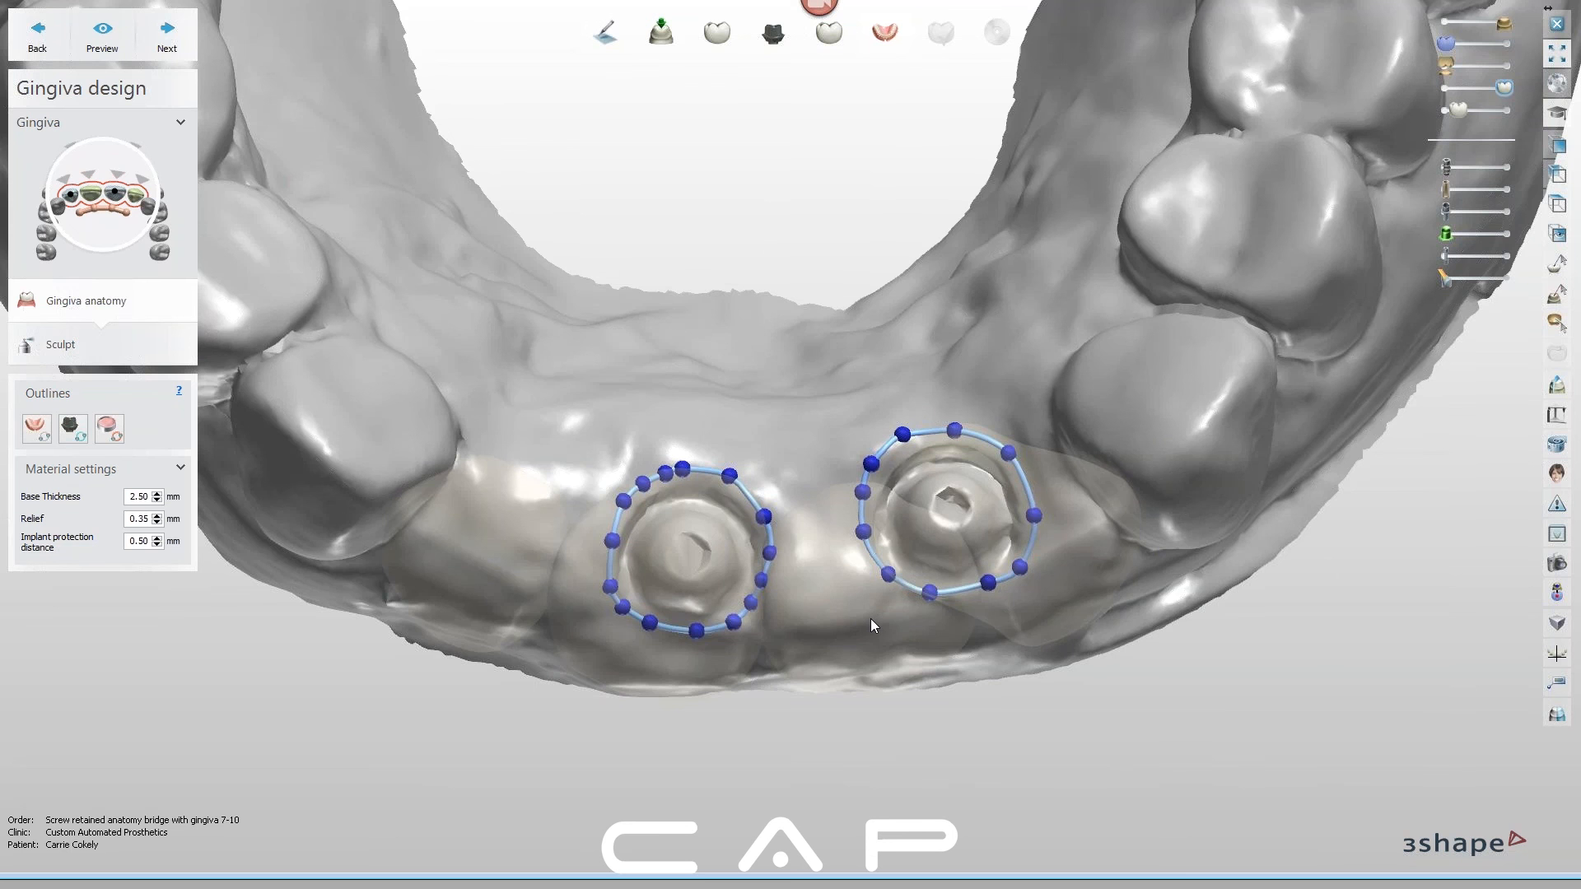
pyautogui.moveTo(870, 620); pyautogui.dragTo(901, 596, button='right')
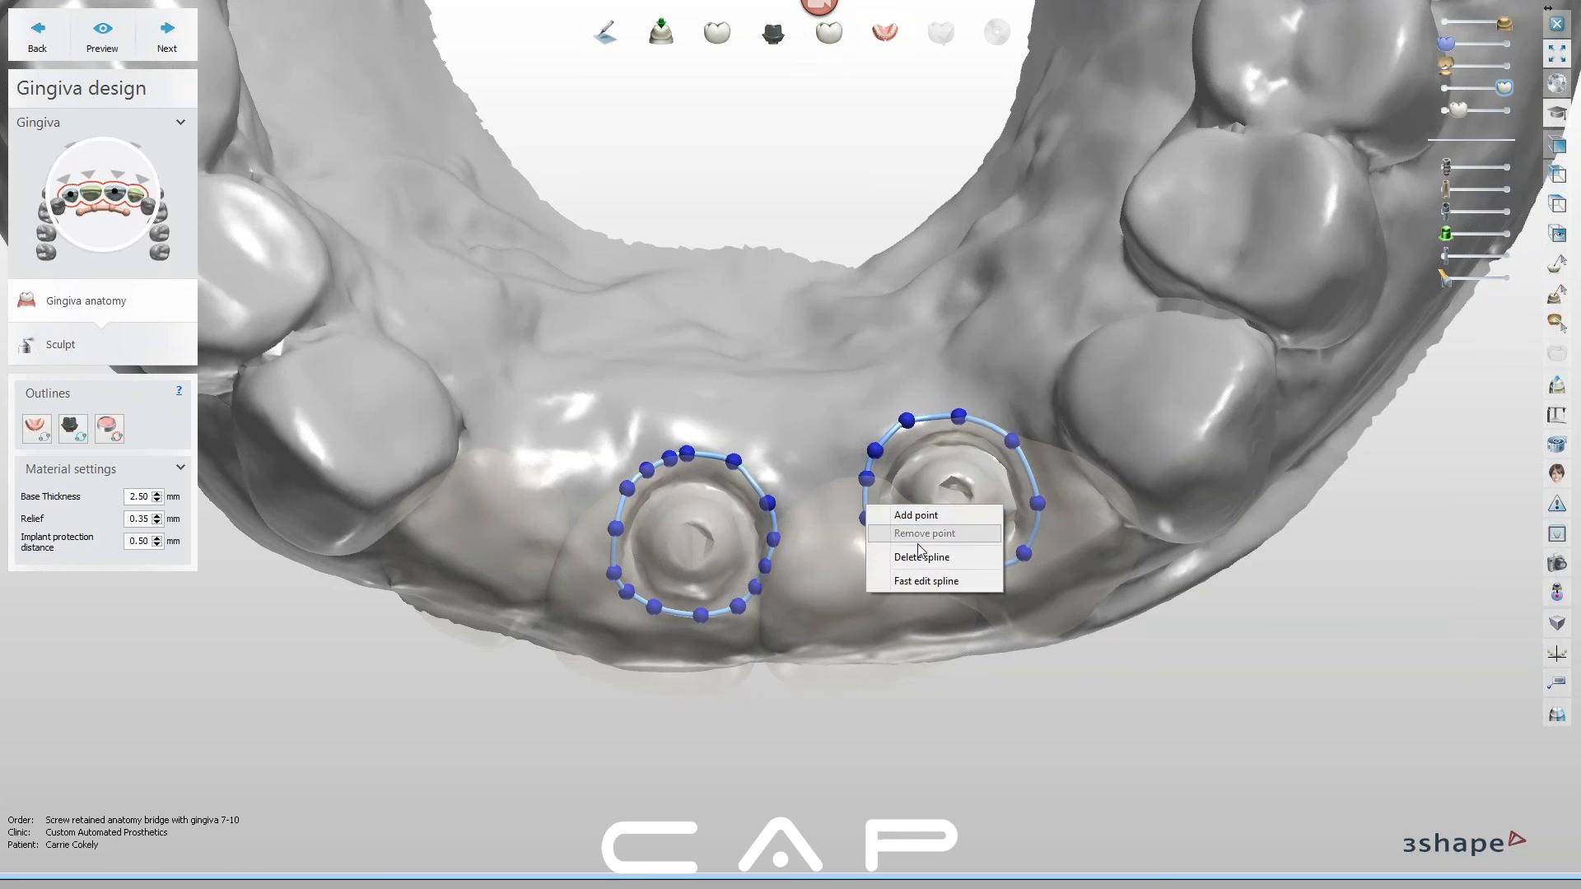
pyautogui.click(920, 557)
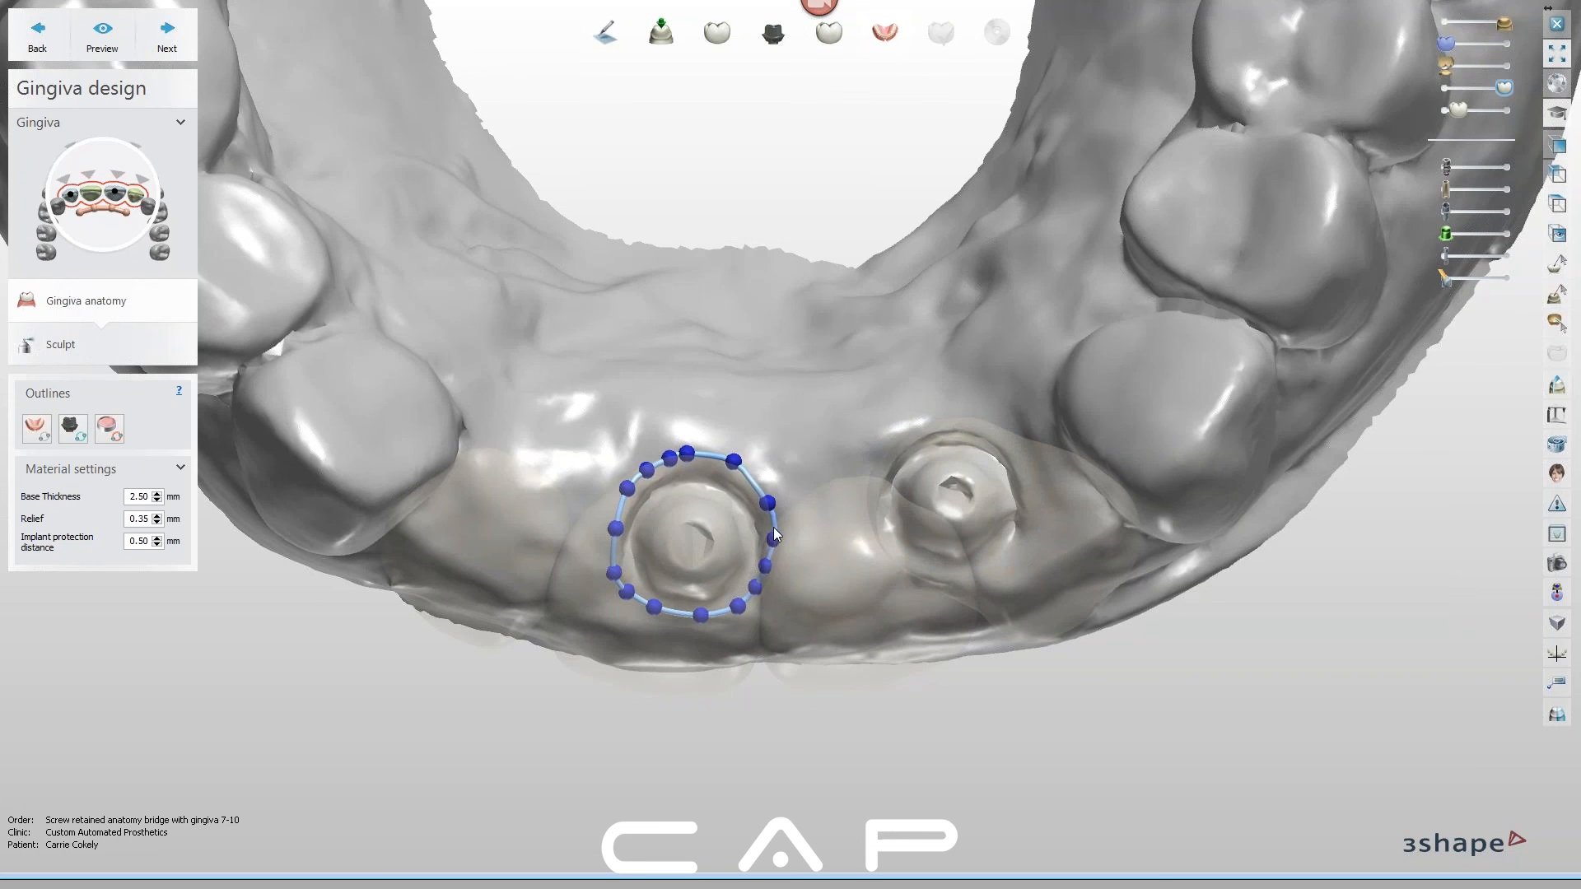
pyautogui.rightClick(773, 527)
pyautogui.click(824, 584)
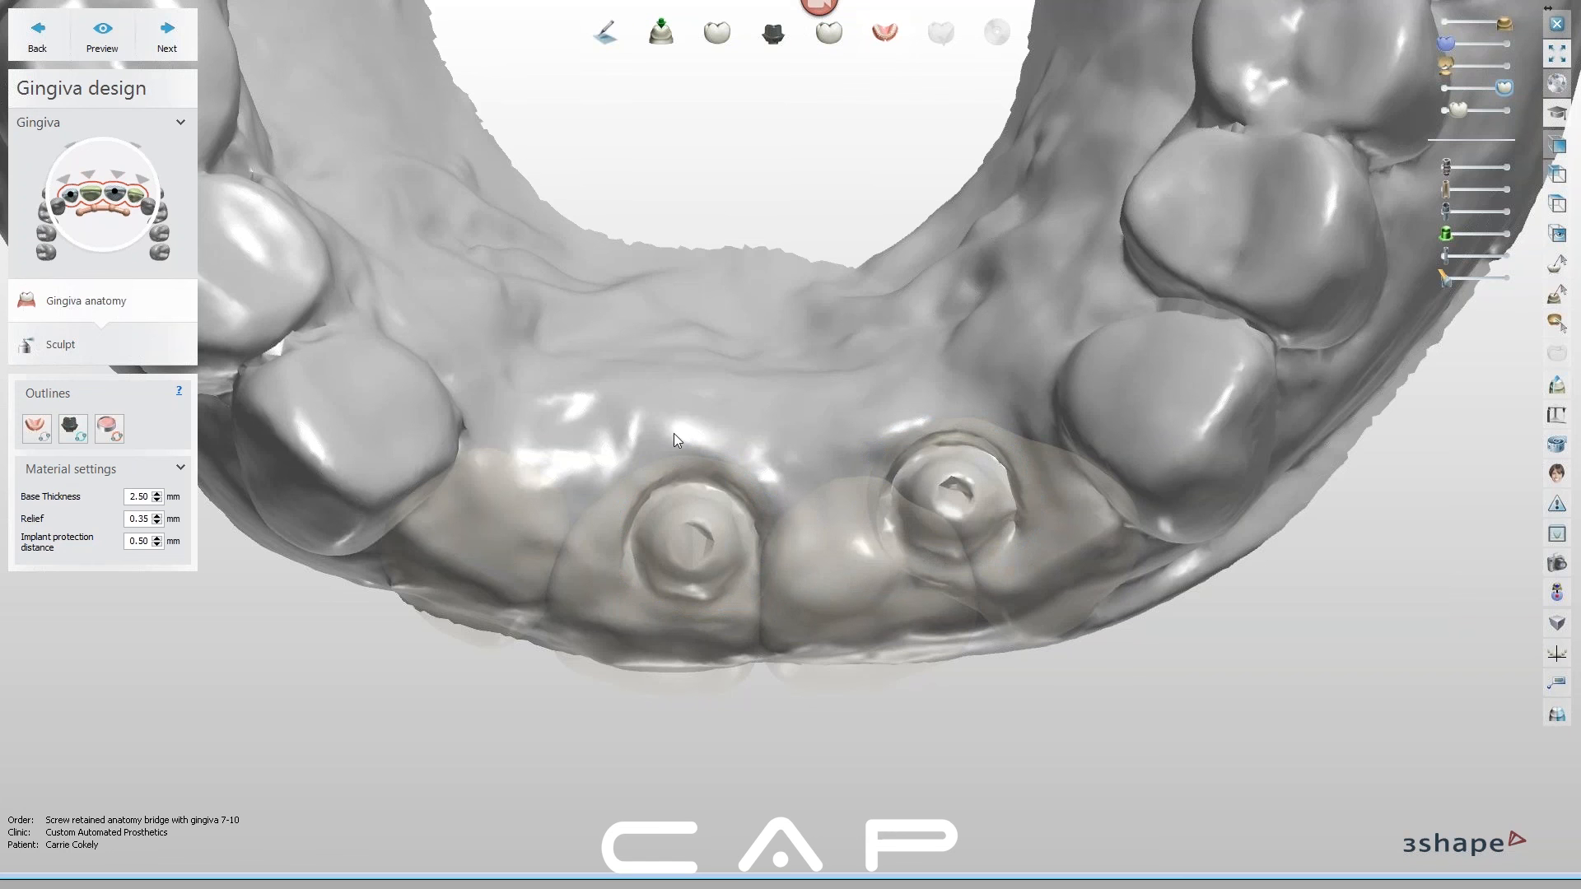
# Draw one closed implant opening outline that encloses both the tooth 9 and tooth 7 implants
pyautogui.click(72, 427)
pyautogui.click(666, 457)
pyautogui.click(730, 454)
pyautogui.click(773, 480)
pyautogui.click(824, 472)
pyautogui.click(868, 445)
pyautogui.click(920, 427)
pyautogui.click(983, 426)
pyautogui.click(1040, 498)
pyautogui.click(1011, 559)
pyautogui.click(927, 577)
pyautogui.click(852, 569)
pyautogui.click(763, 582)
pyautogui.click(688, 608)
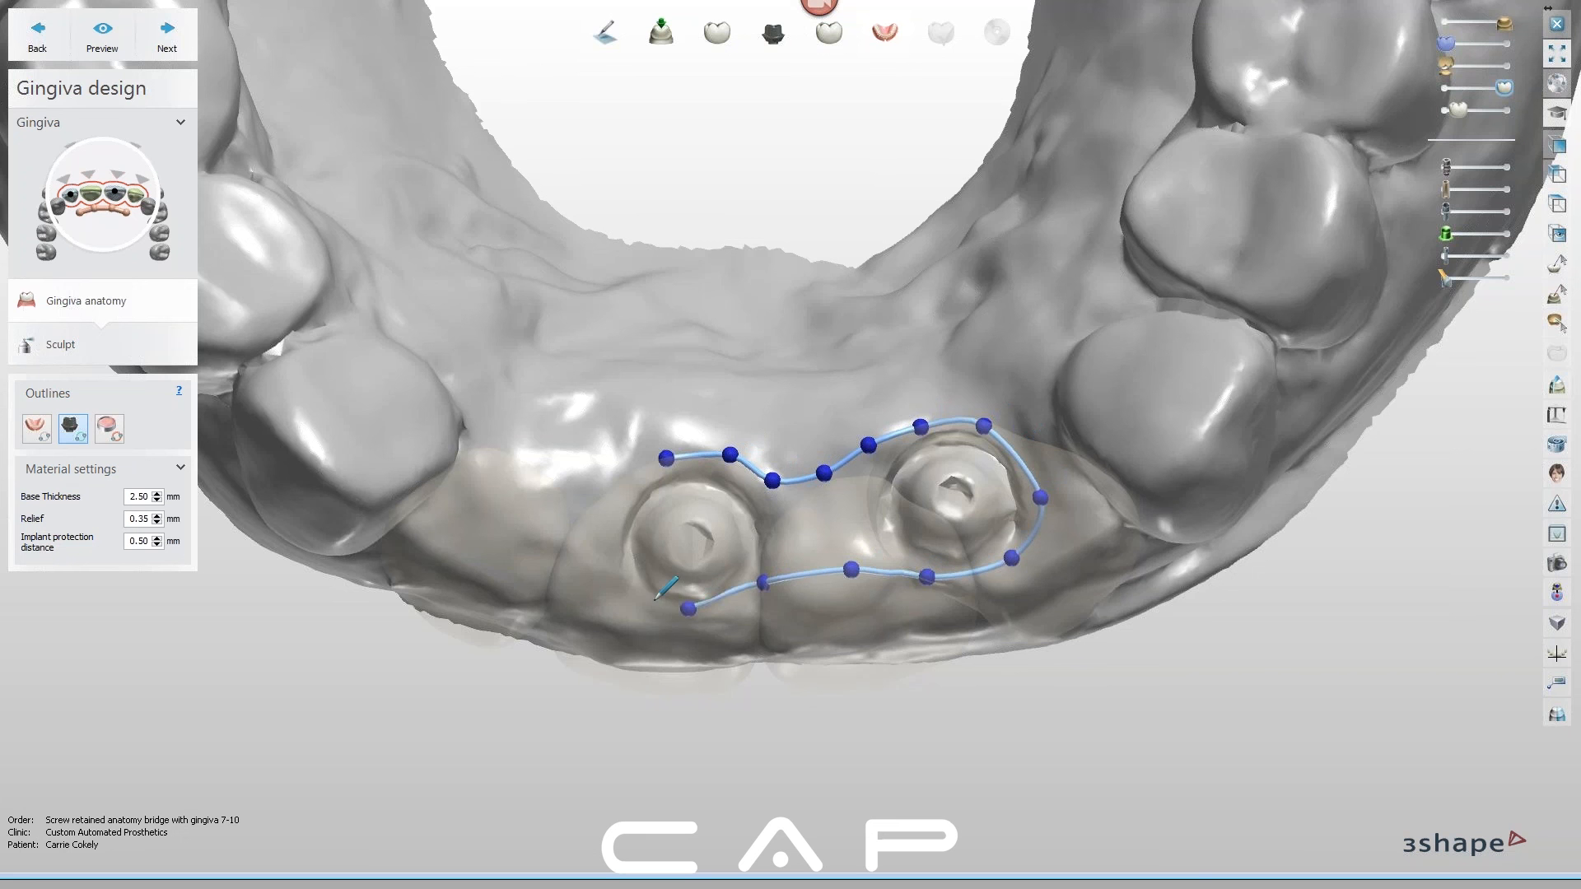
pyautogui.click(632, 593)
pyautogui.click(616, 523)
pyautogui.click(666, 458)
# Delete the combined outline enclosing both implants
pyautogui.moveTo(937, 596); pyautogui.dragTo(784, 491, button='right')
pyautogui.rightClick(784, 491)
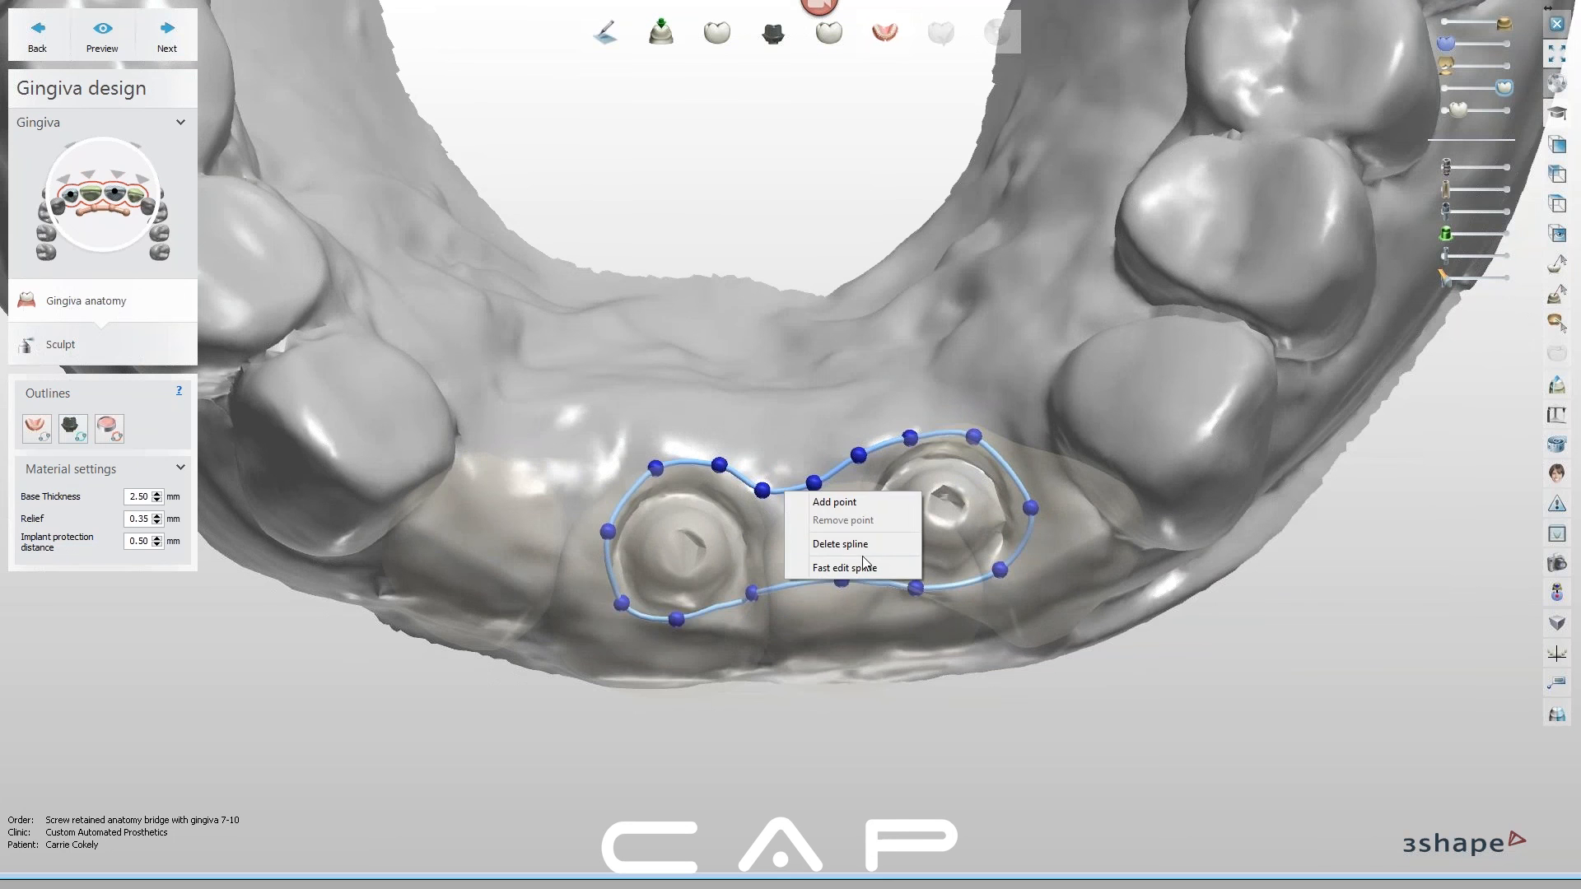
pyautogui.click(840, 544)
# Draw a new closed implant opening outline just around the implant at tooth 9
pyautogui.click(73, 428)
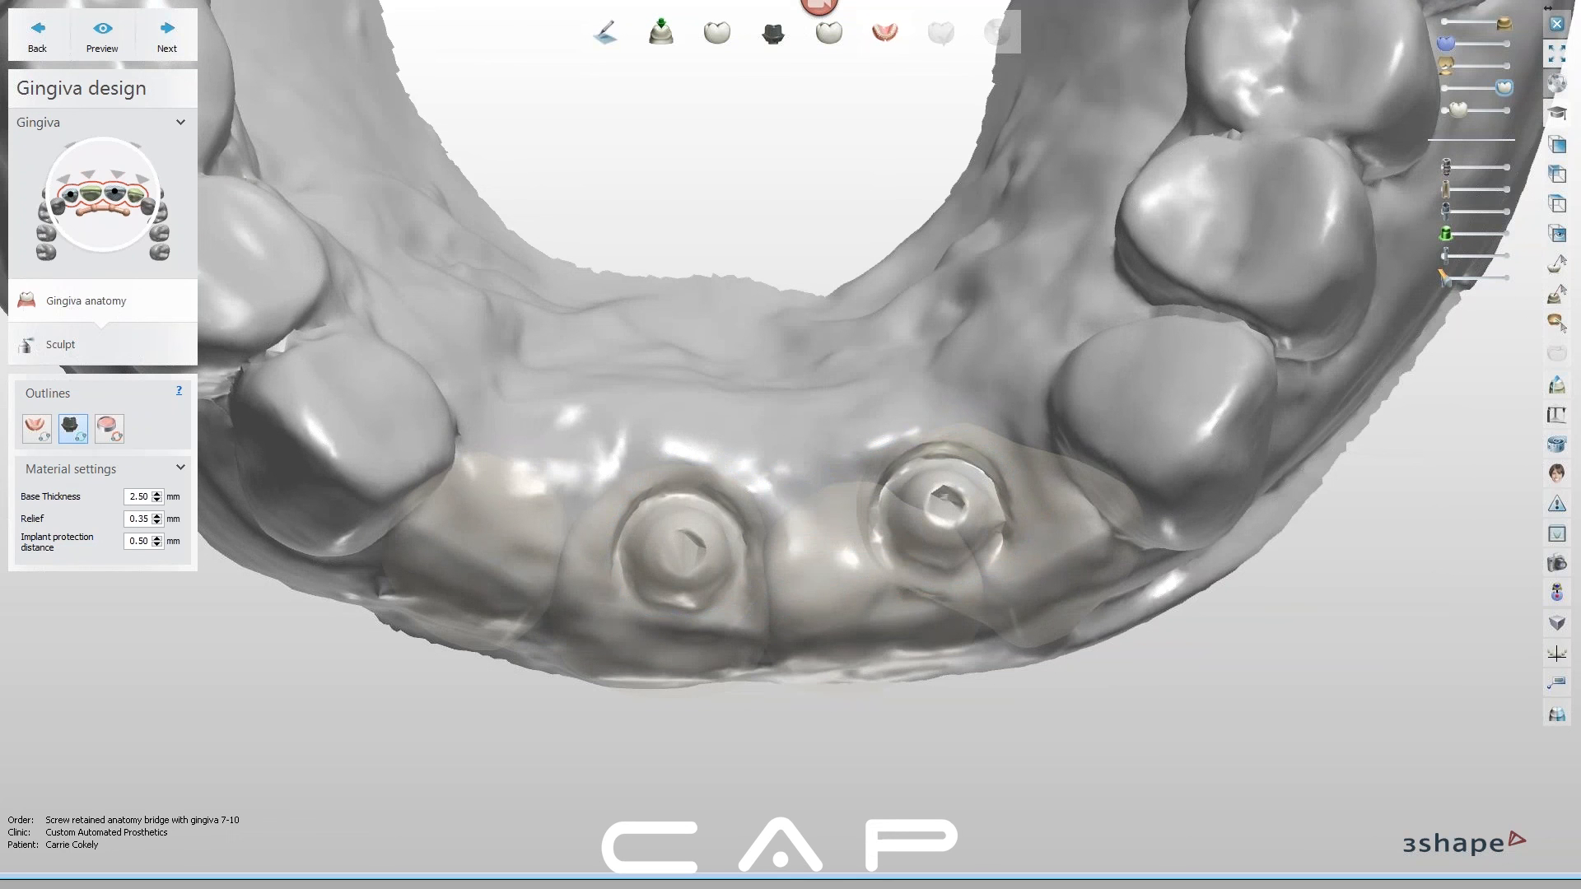
pyautogui.click(662, 478)
pyautogui.click(716, 476)
pyautogui.click(757, 508)
pyautogui.click(752, 550)
pyautogui.click(733, 600)
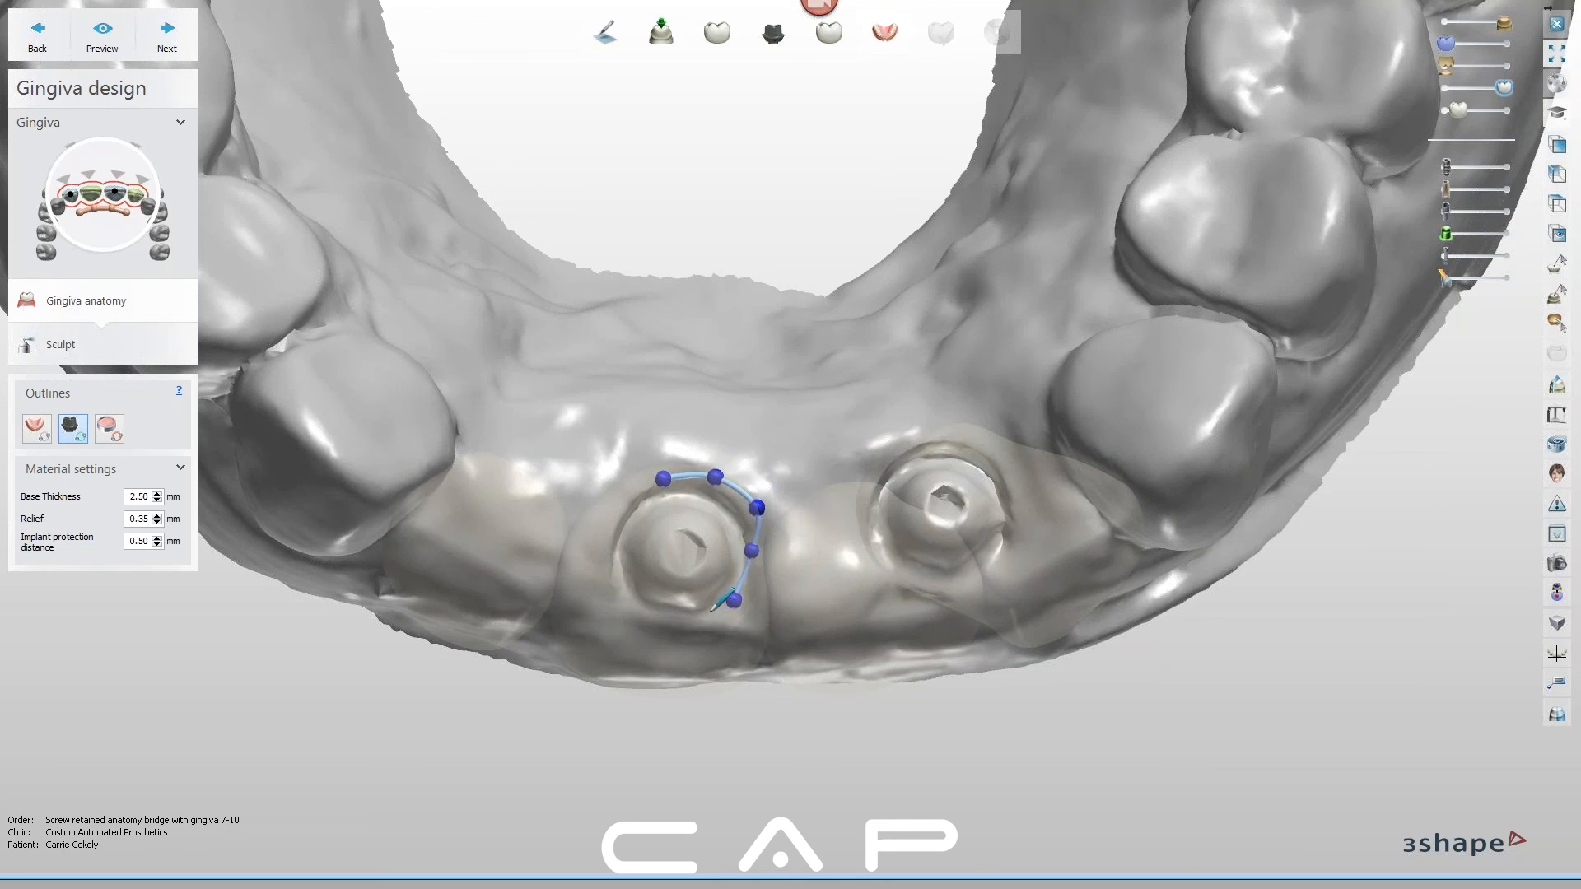
pyautogui.click(672, 619)
pyautogui.click(611, 593)
pyautogui.click(614, 517)
pyautogui.click(664, 478)
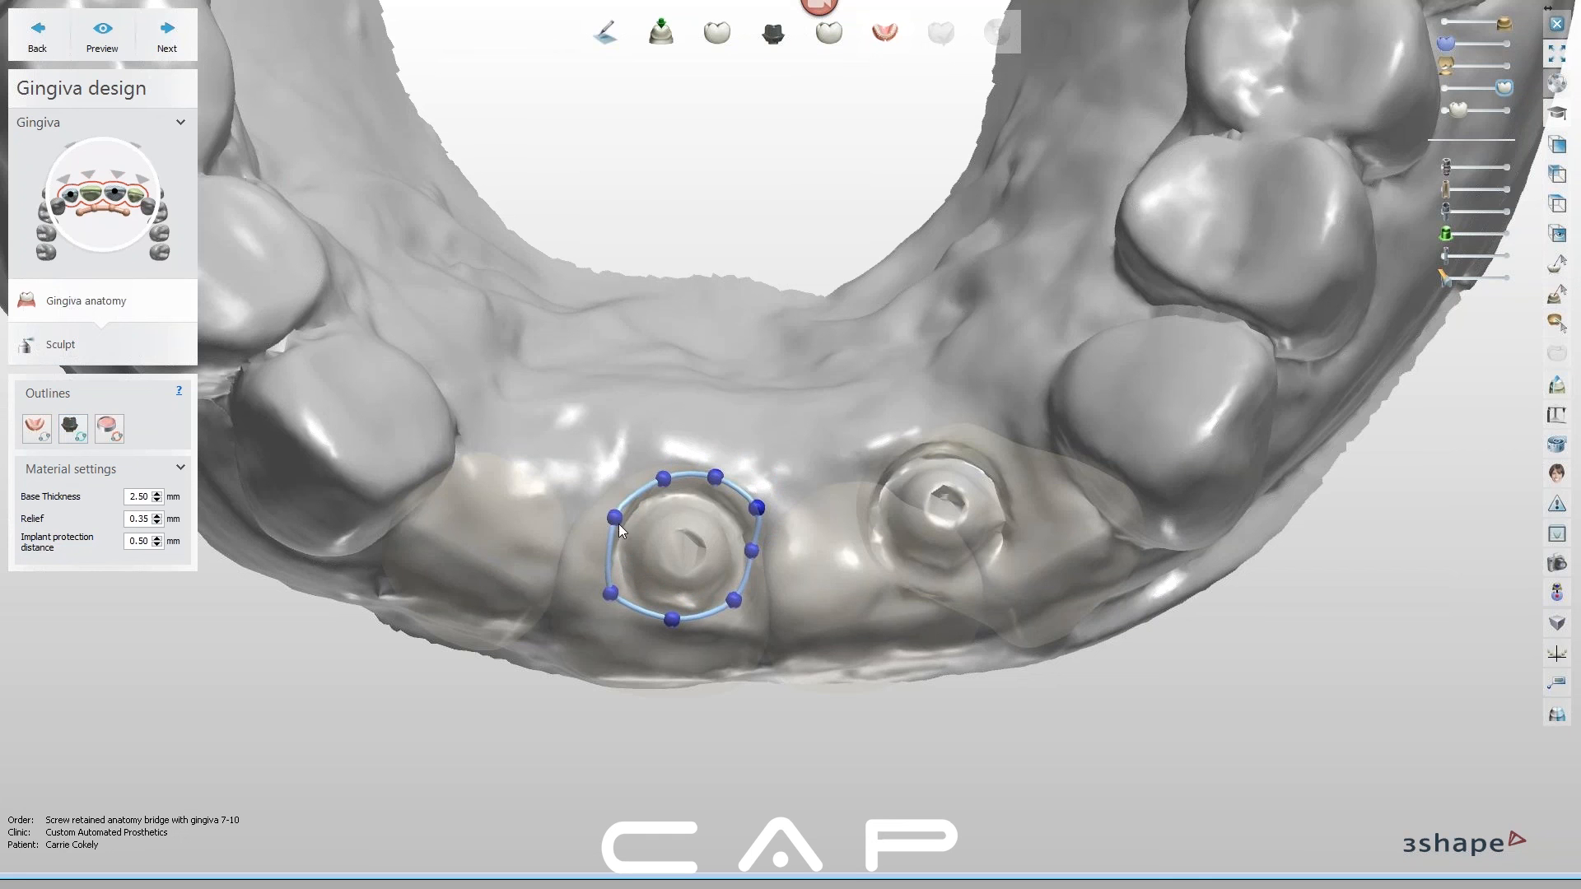
# Add a point on the side of the tooth 9 outline facing tooth 10 and pull it slightly outward
pyautogui.rightClick(604, 559)
pyautogui.click(632, 567)
pyautogui.moveTo(606, 558); pyautogui.dragTo(600, 554)
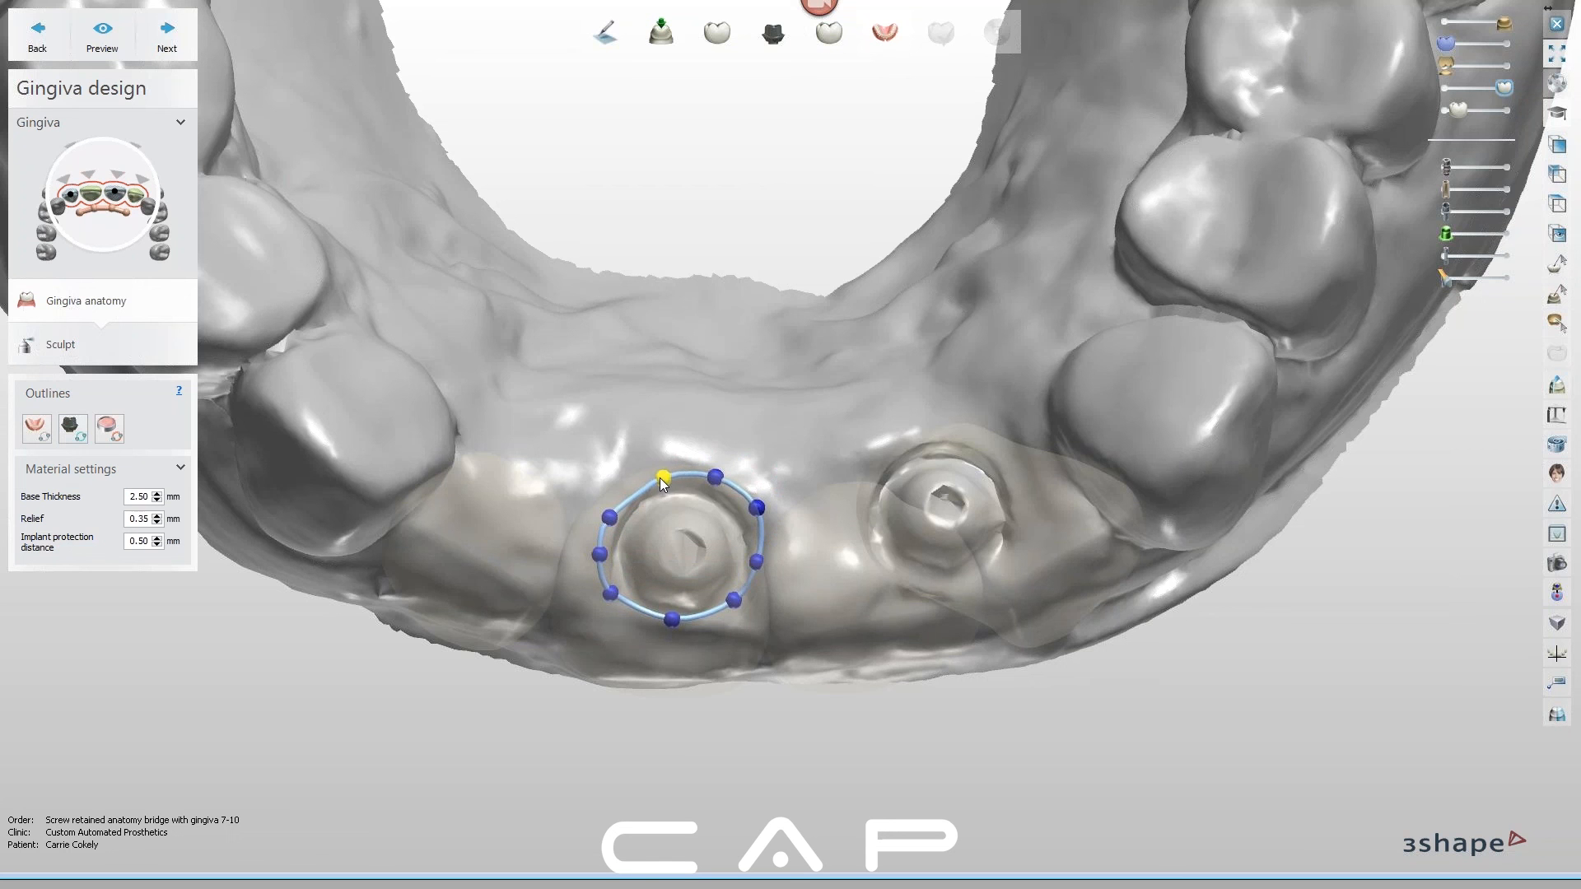
# Draw a separate closed implant opening outline around the implant at tooth 7
pyautogui.click(72, 428)
pyautogui.click(882, 455)
pyautogui.click(928, 434)
pyautogui.click(977, 441)
pyautogui.click(1021, 480)
pyautogui.click(1021, 536)
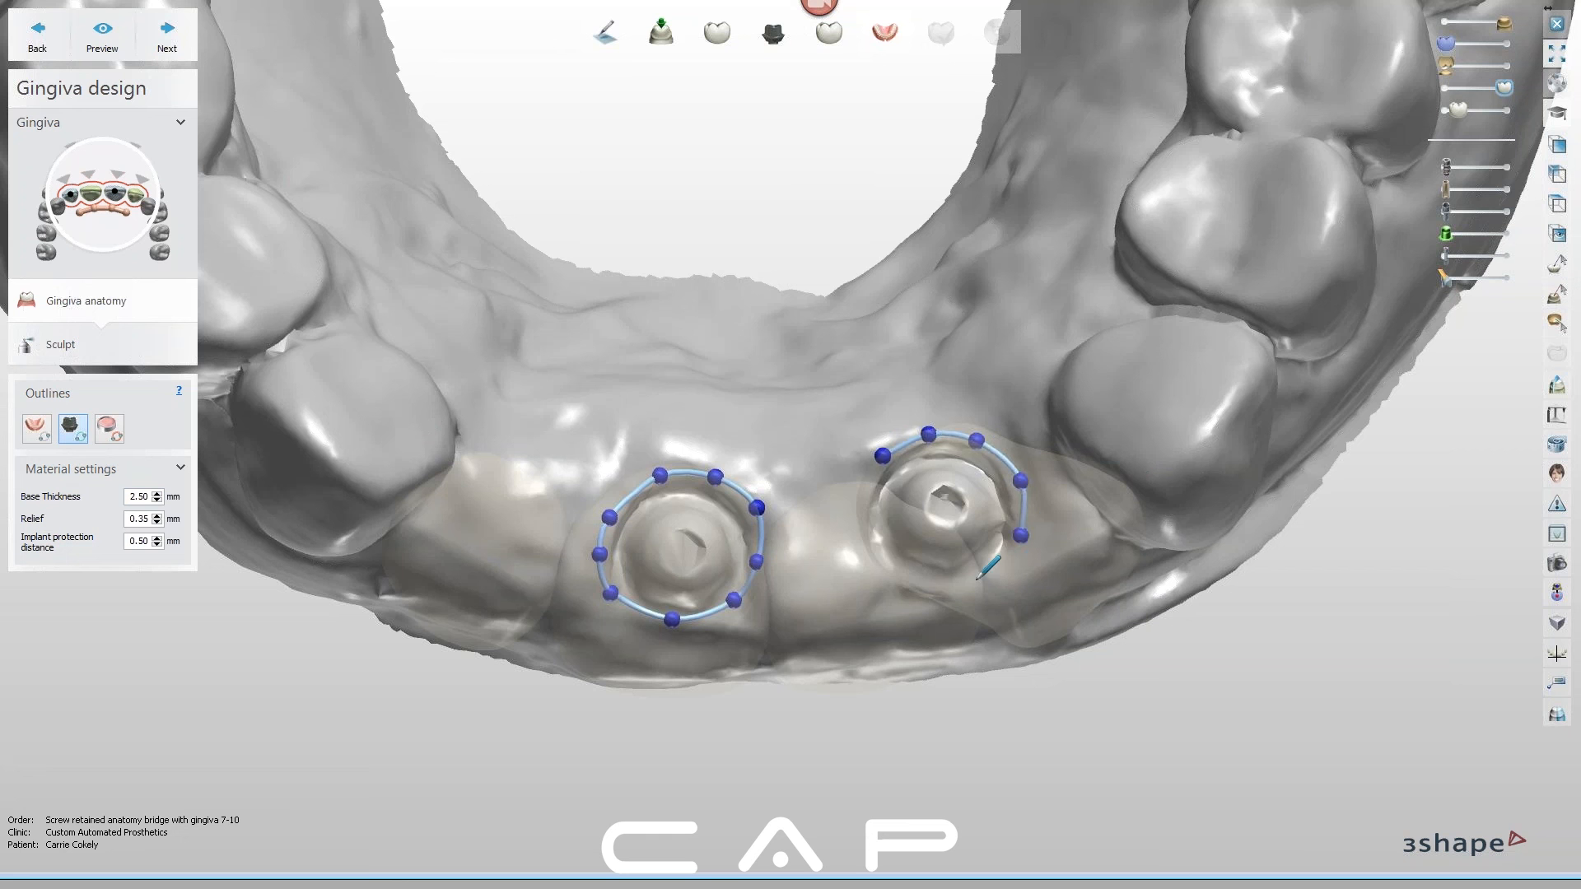
pyautogui.click(970, 579)
pyautogui.click(902, 582)
pyautogui.click(870, 549)
pyautogui.click(864, 495)
pyautogui.click(882, 456)
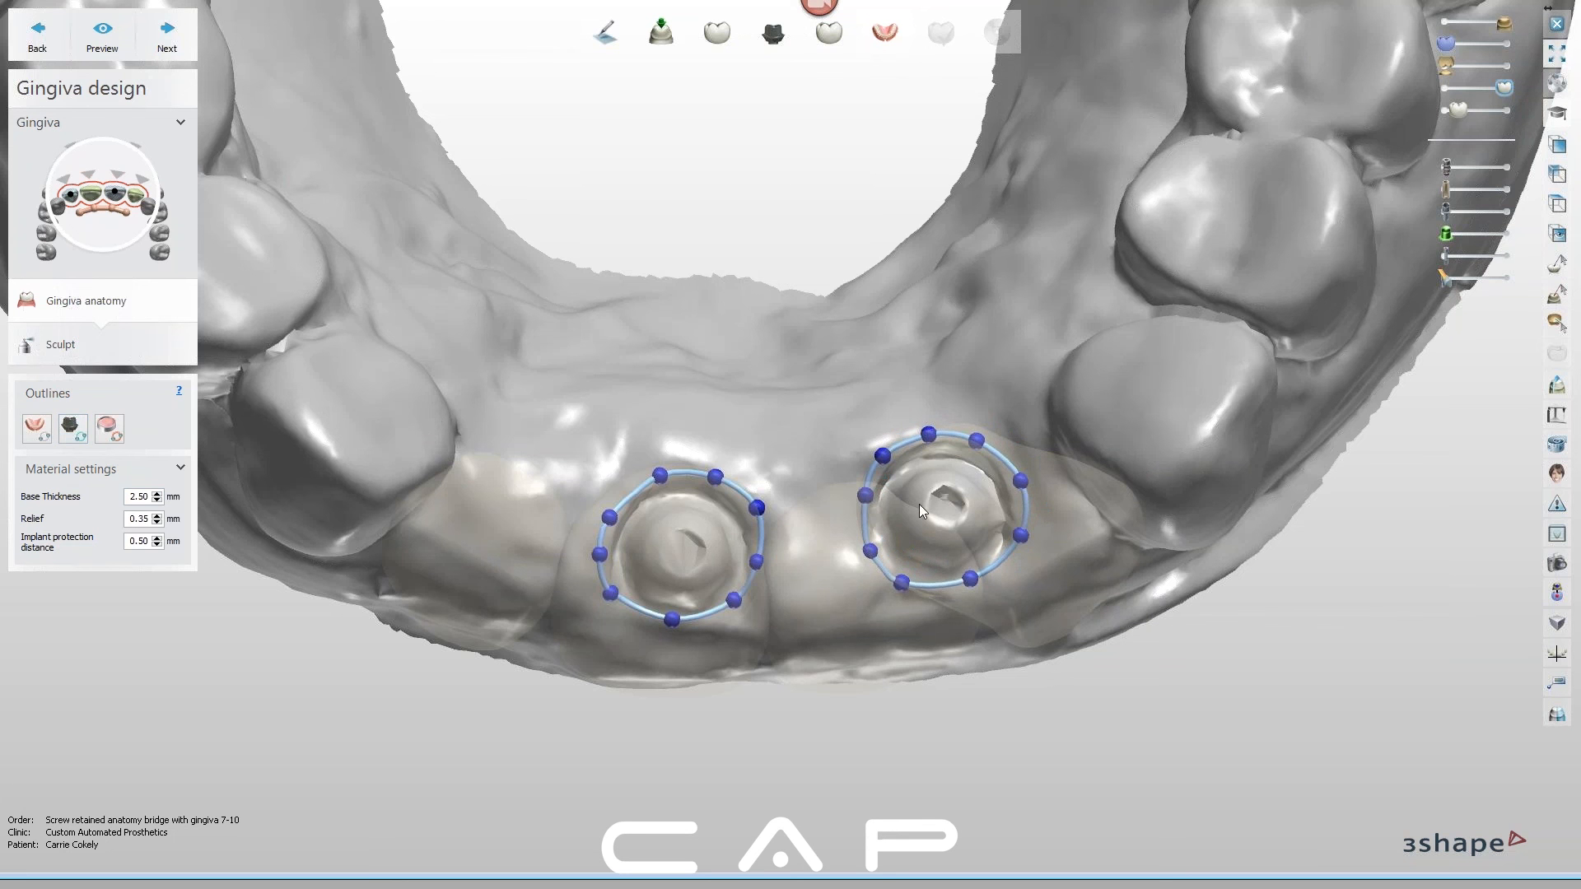
# Start the outer gingiva outline and overlay the blue scan semi-transparently on the model, seen from the facial side
pyautogui.scroll(-2, 997, 639)
pyautogui.moveTo(982, 623)
pyautogui.mouseDown(button='right')
pyautogui.moveTo(1011, 664)
pyautogui.moveTo(992, 630)
pyautogui.mouseUp(button='right')
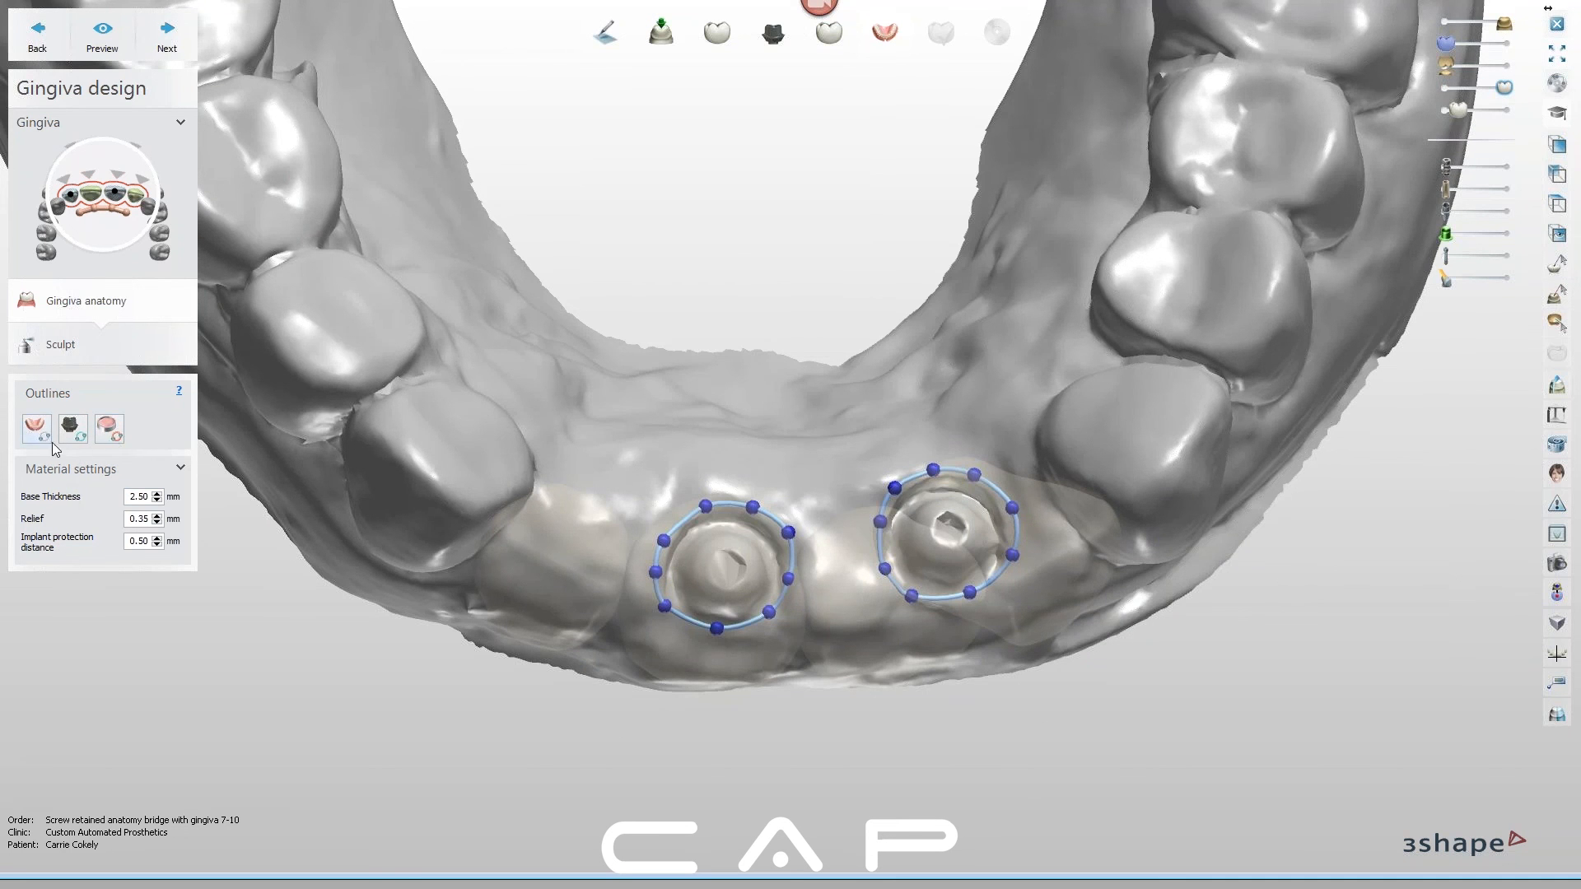
pyautogui.moveTo(936, 595); pyautogui.dragTo(904, 556, button='right')
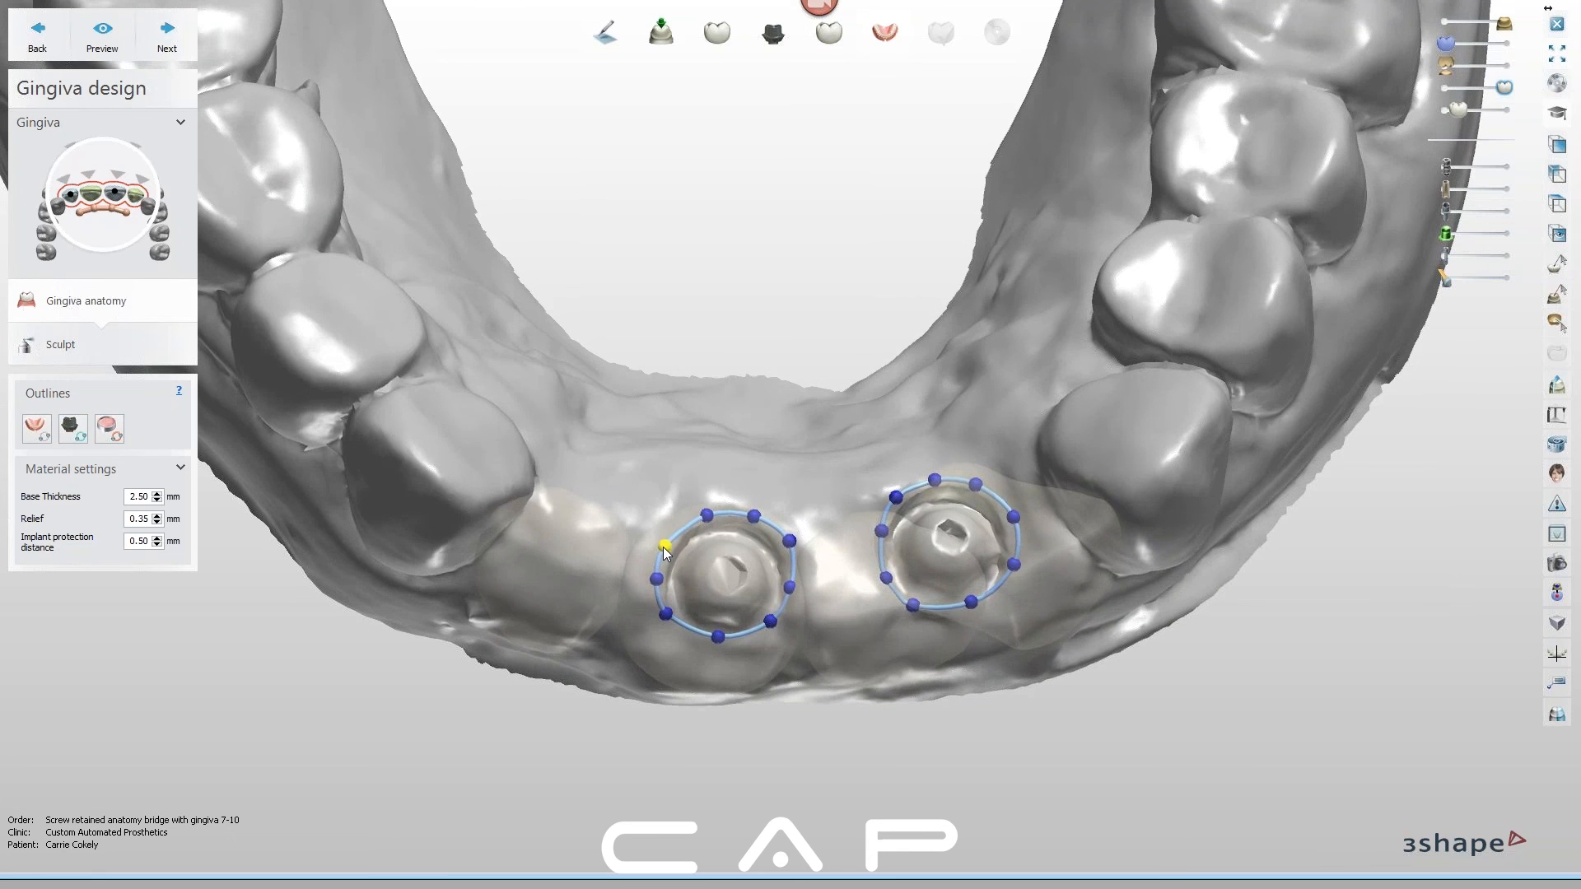
pyautogui.click(38, 430)
pyautogui.click(1477, 42)
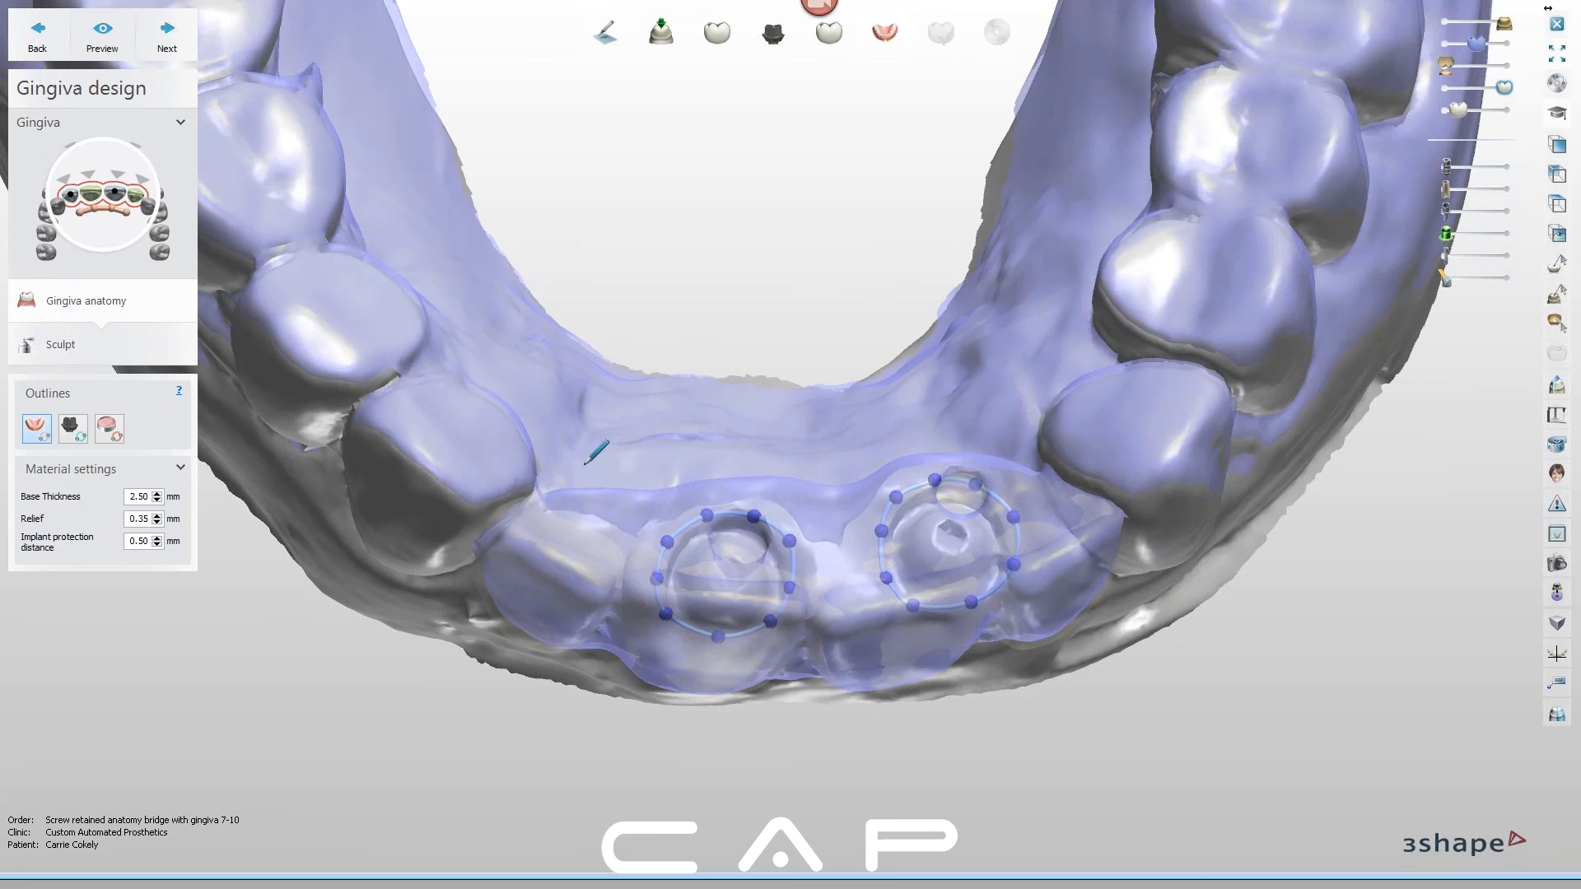
pyautogui.moveTo(865, 694); pyautogui.dragTo(914, 710, button='right')
pyautogui.moveTo(914, 711); pyautogui.dragTo(753, 499, button='middle')
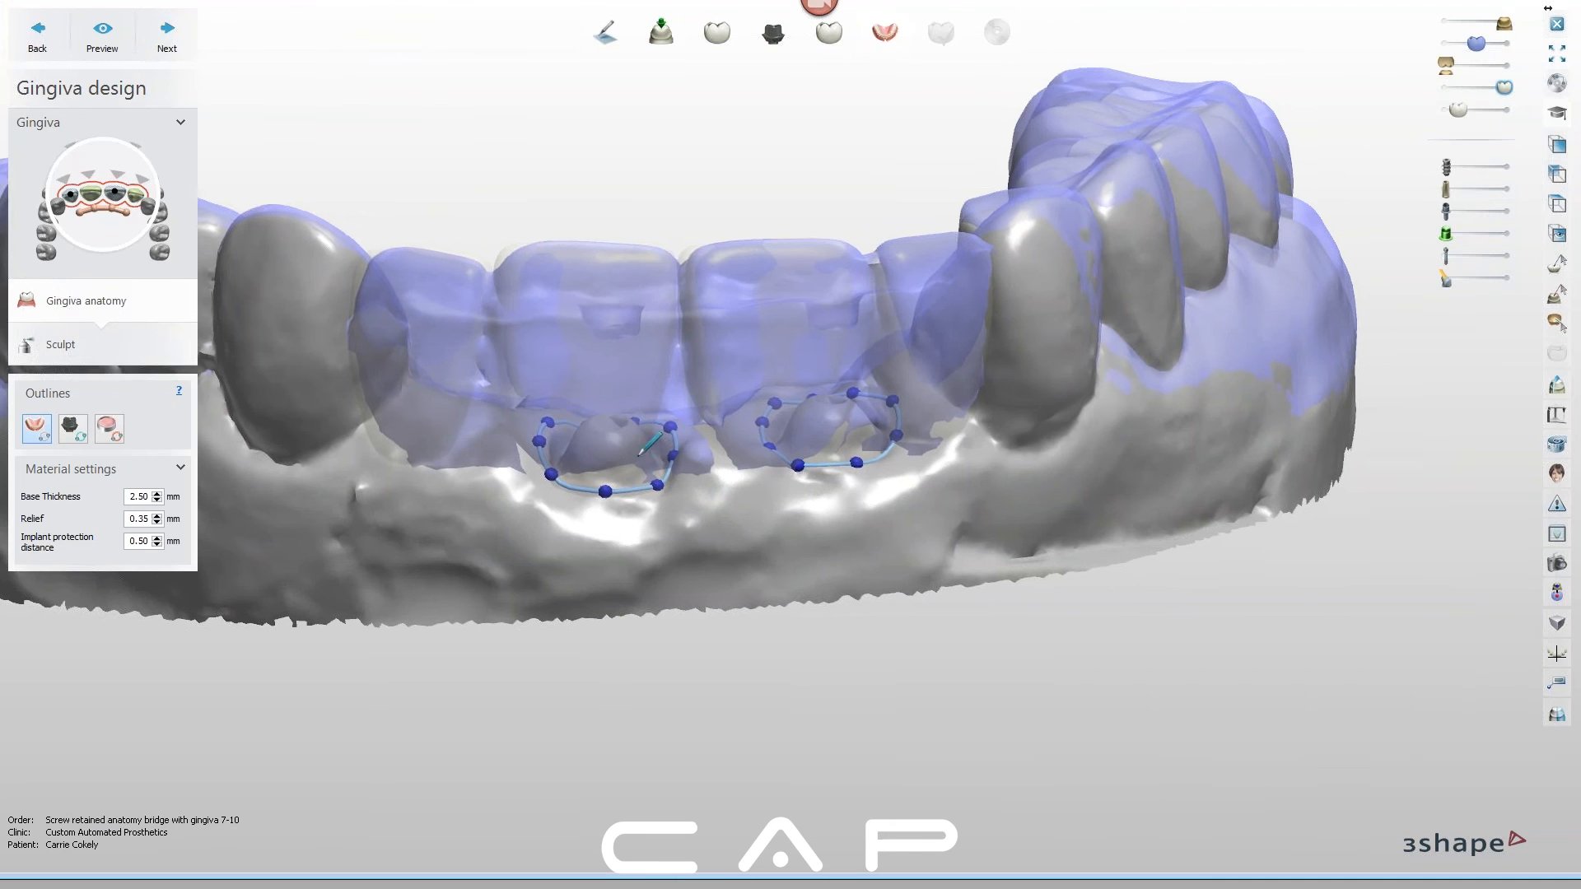
pyautogui.moveTo(655, 456); pyautogui.dragTo(681, 453, button='middle')
pyautogui.moveTo(682, 451); pyautogui.dragTo(531, 405, button='right')
# Place the outer gingiva outline along the facial ridge below the bridge, from the canine beside tooth 10 to the canine beside tooth 7
pyautogui.click(527, 405)
pyautogui.click(580, 442)
pyautogui.click(657, 454)
pyautogui.click(725, 479)
pyautogui.click(794, 492)
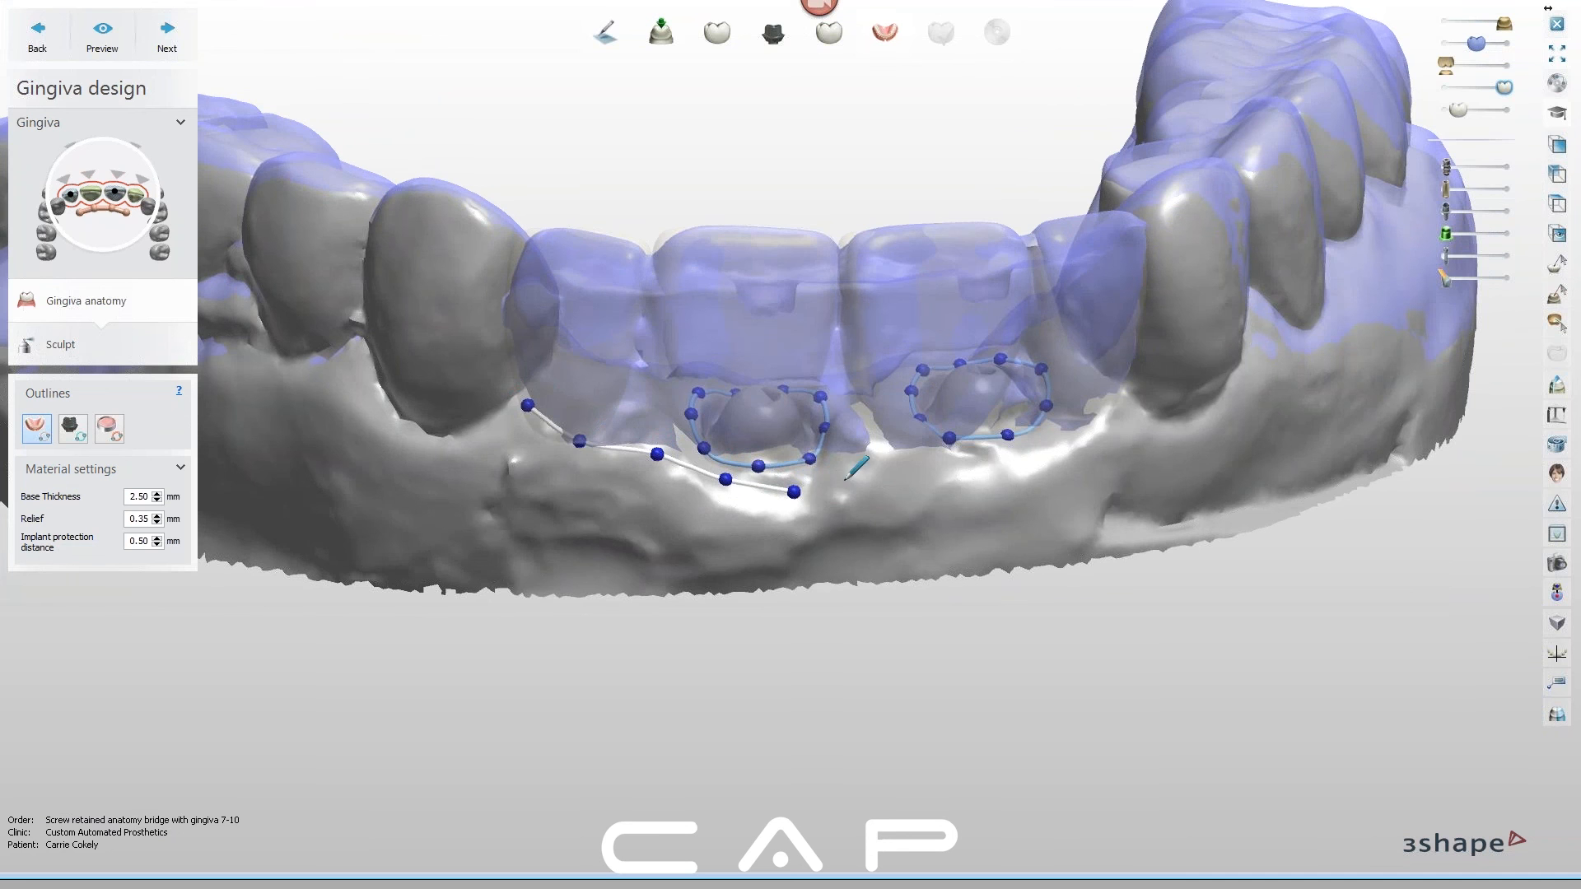
pyautogui.click(865, 466)
pyautogui.click(929, 458)
pyautogui.click(1008, 462)
pyautogui.moveTo(1068, 426); pyautogui.dragTo(1076, 422, button='right')
pyautogui.click(1075, 431)
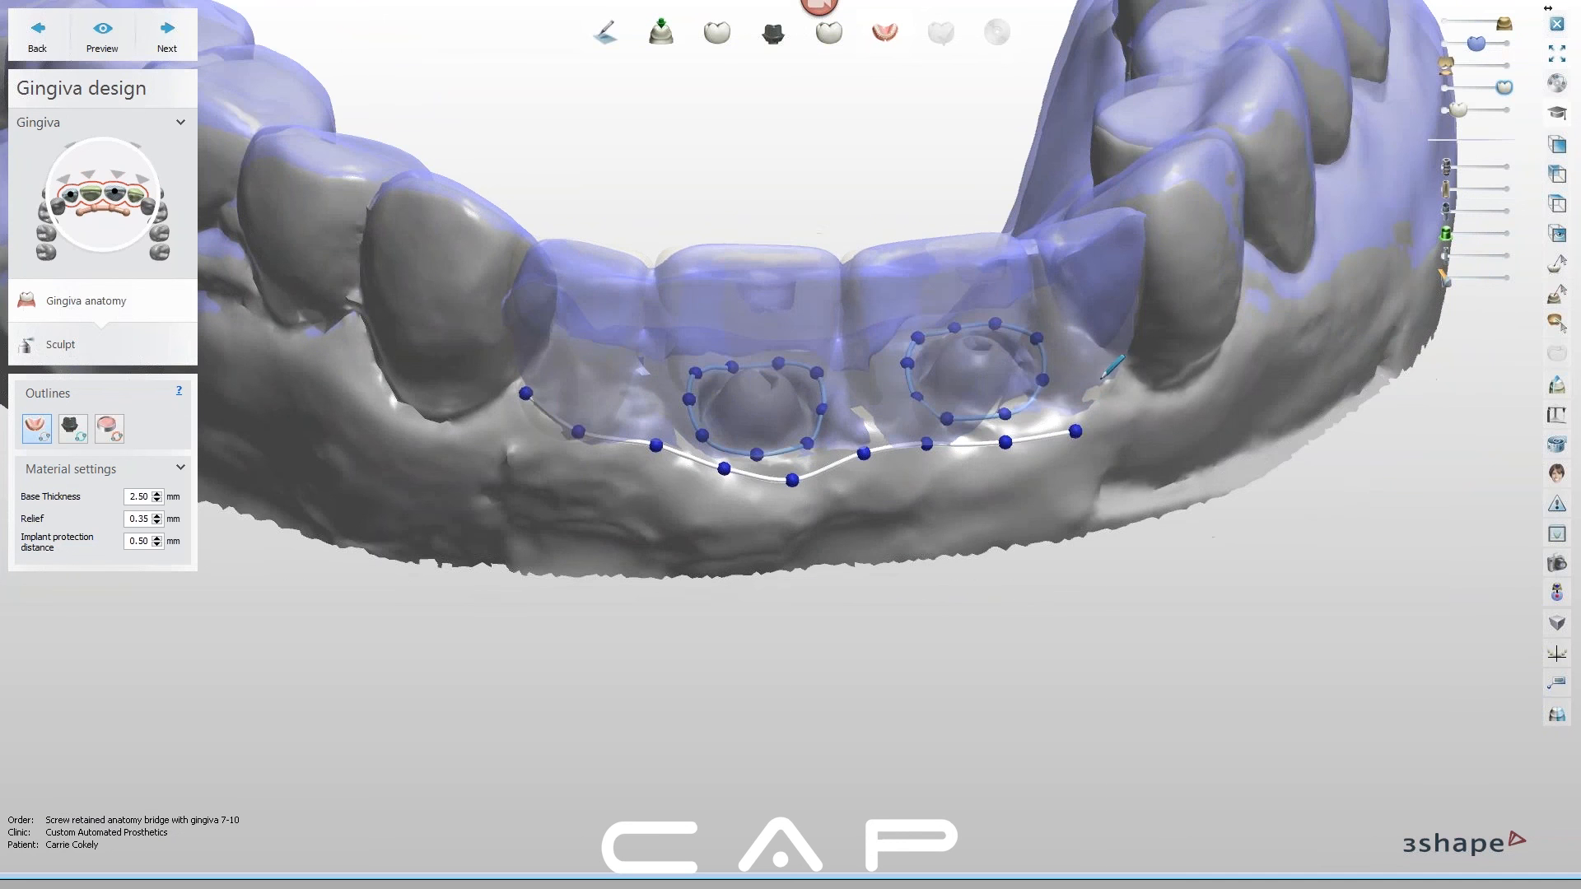
pyautogui.click(1102, 366)
# Continue the outer gingiva outline along the palatal side of both implants and close it beside tooth 10
pyautogui.moveTo(1104, 354); pyautogui.dragTo(898, 158, button='right')
pyautogui.click(1038, 158)
pyautogui.click(980, 148)
pyautogui.click(897, 158)
pyautogui.click(855, 190)
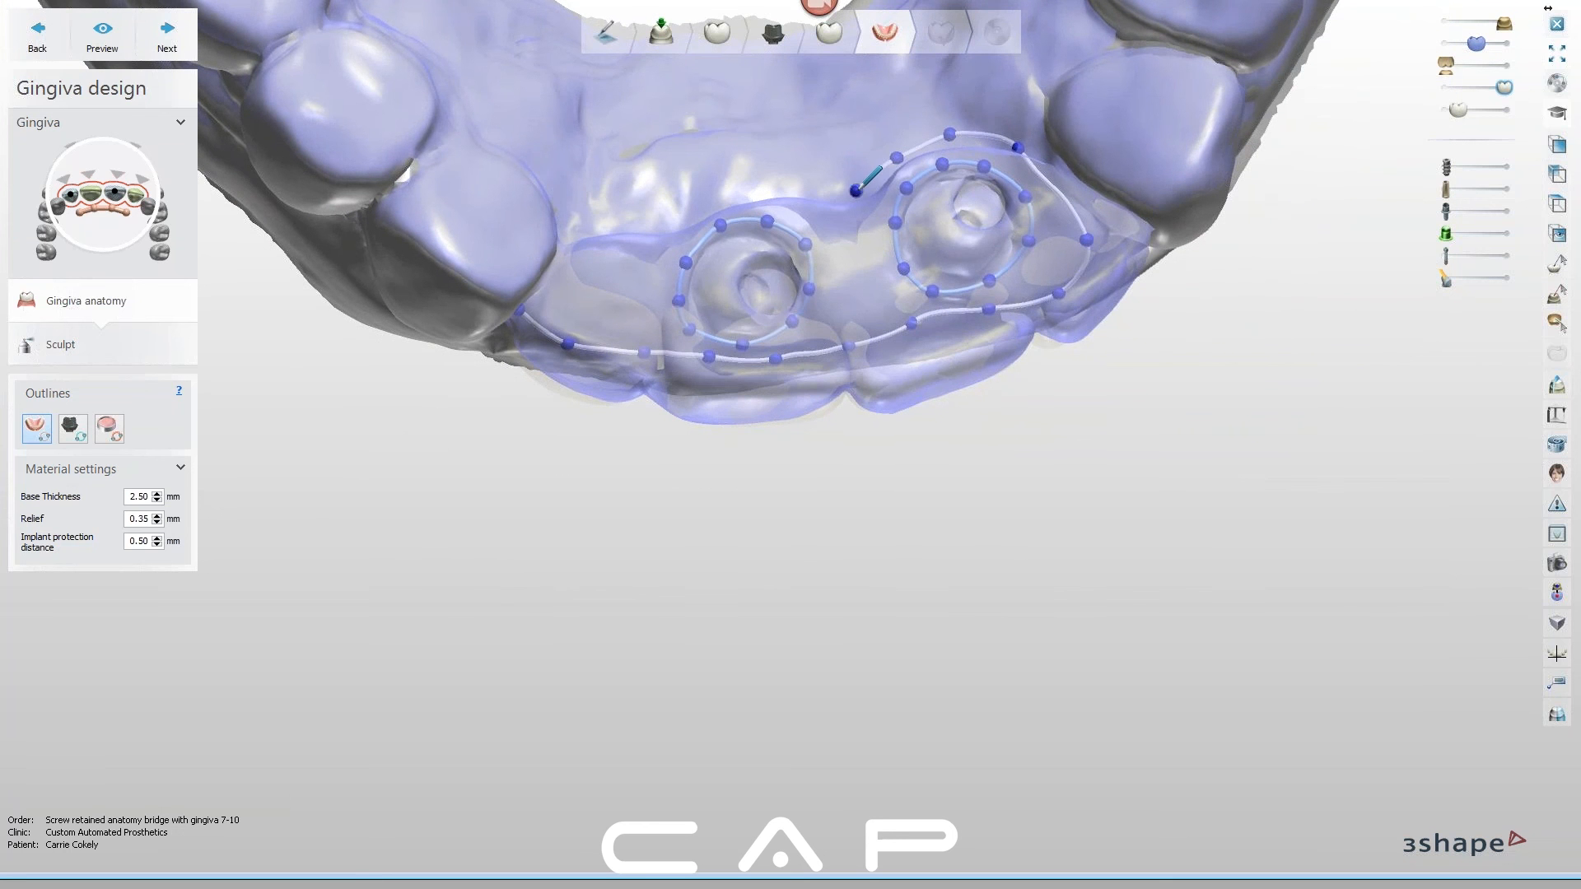
pyautogui.click(799, 195)
pyautogui.click(730, 202)
pyautogui.click(672, 221)
pyautogui.click(617, 226)
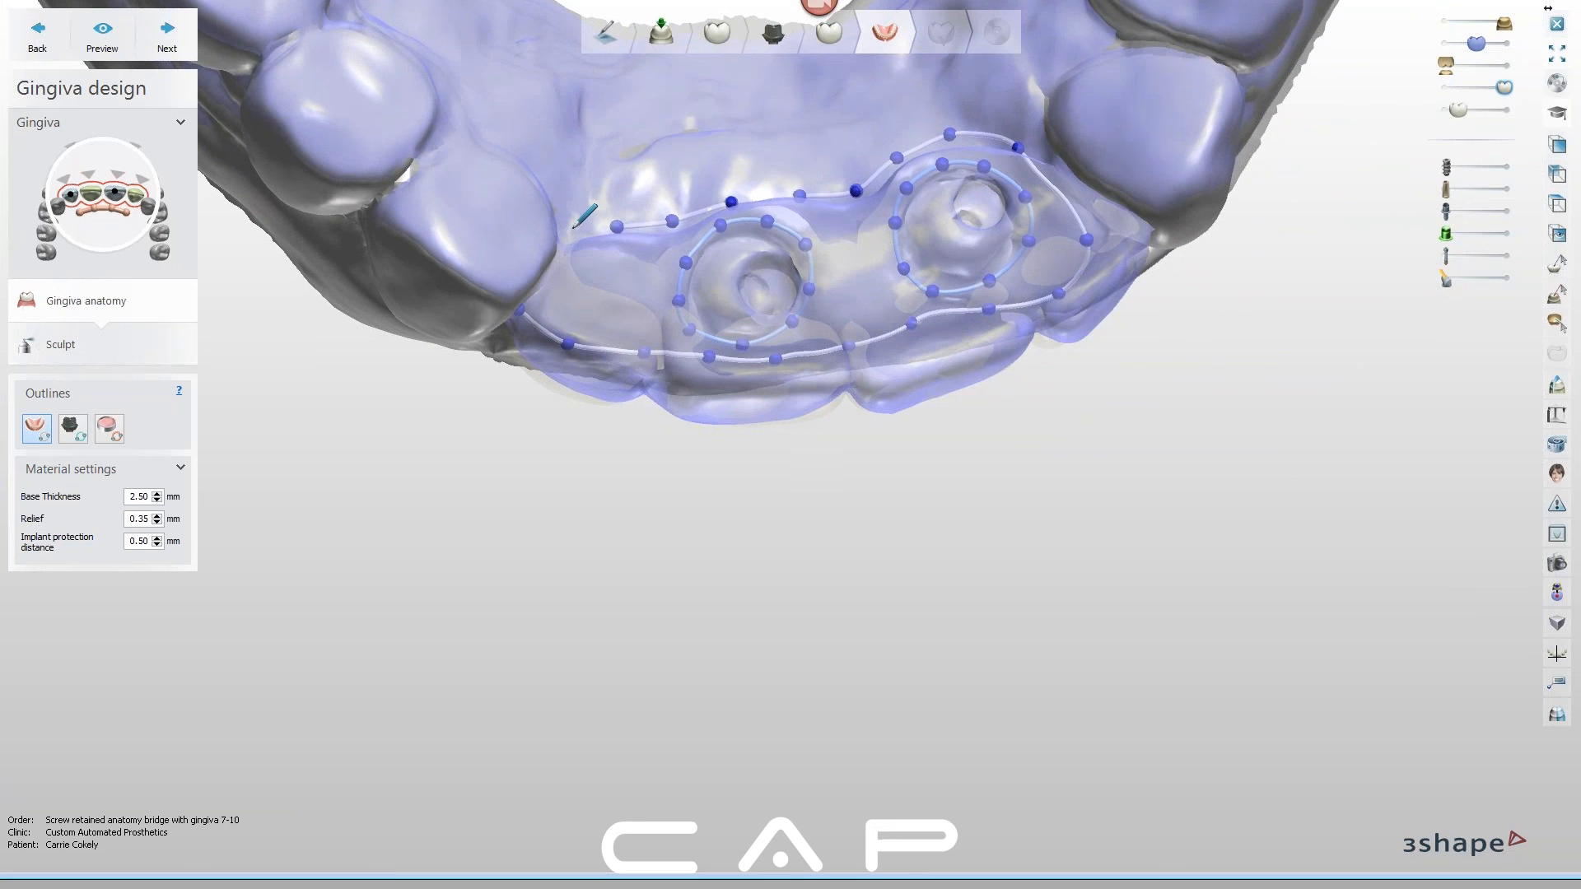
pyautogui.click(571, 232)
pyautogui.moveTo(538, 300); pyautogui.dragTo(532, 218, button='right')
pyautogui.click(512, 344)
# Hide the blue scan overlay and turn the model to expose the palatal part of the gingiva outline
pyautogui.moveTo(1002, 407); pyautogui.dragTo(989, 364, button='right')
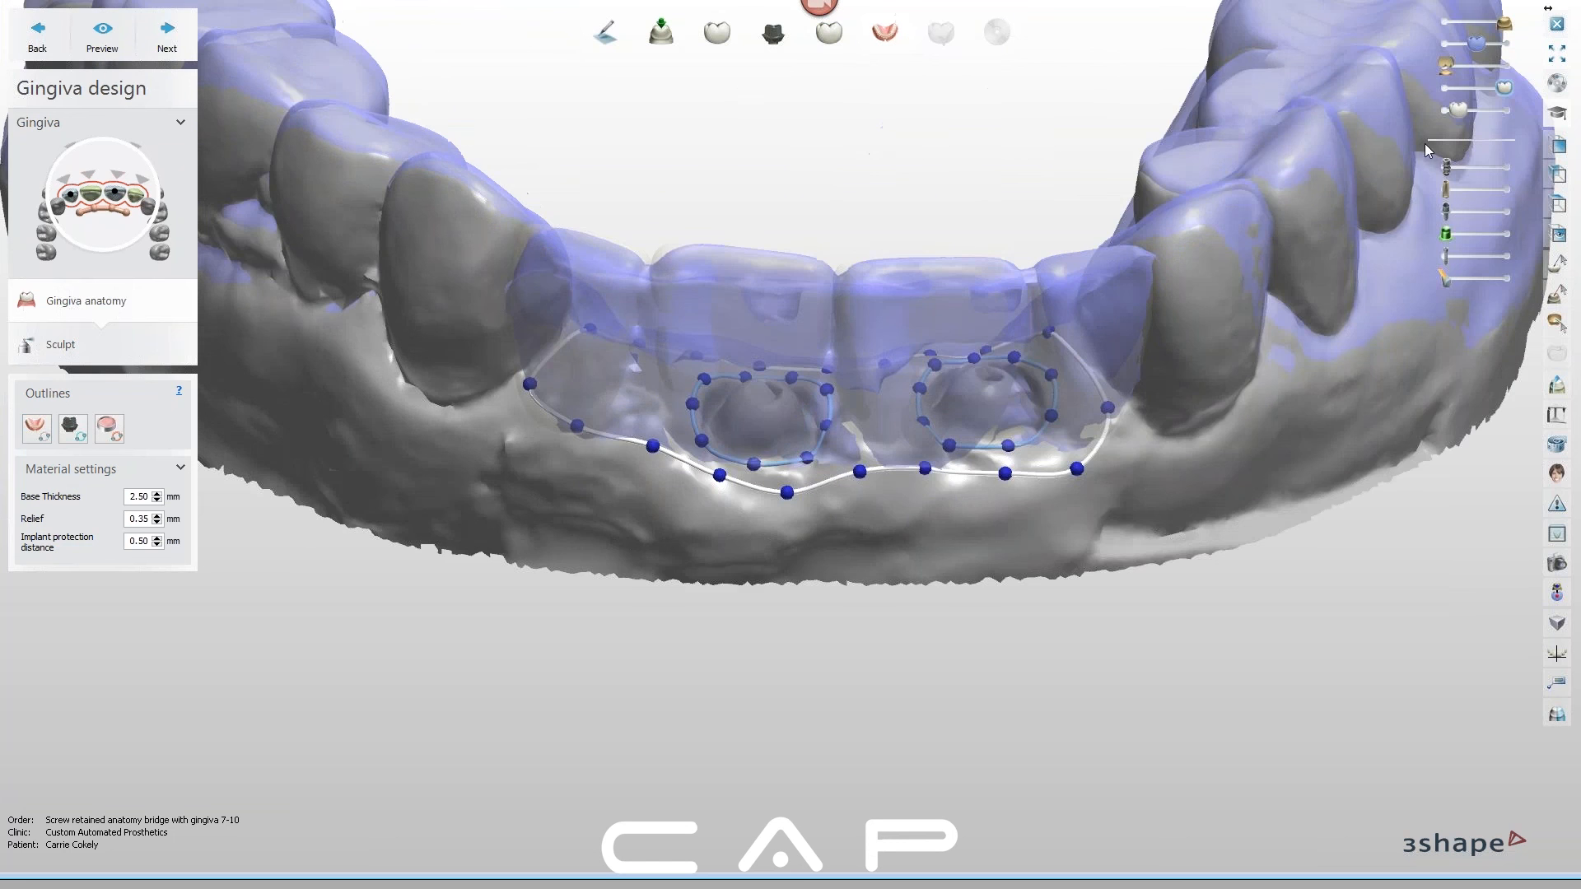
pyautogui.moveTo(1476, 44); pyautogui.dragTo(1443, 46)
pyautogui.scroll(-3, 906, 605)
pyautogui.moveTo(864, 629); pyautogui.dragTo(709, 636, button='right')
pyautogui.moveTo(709, 635); pyautogui.dragTo(843, 551, button='middle')
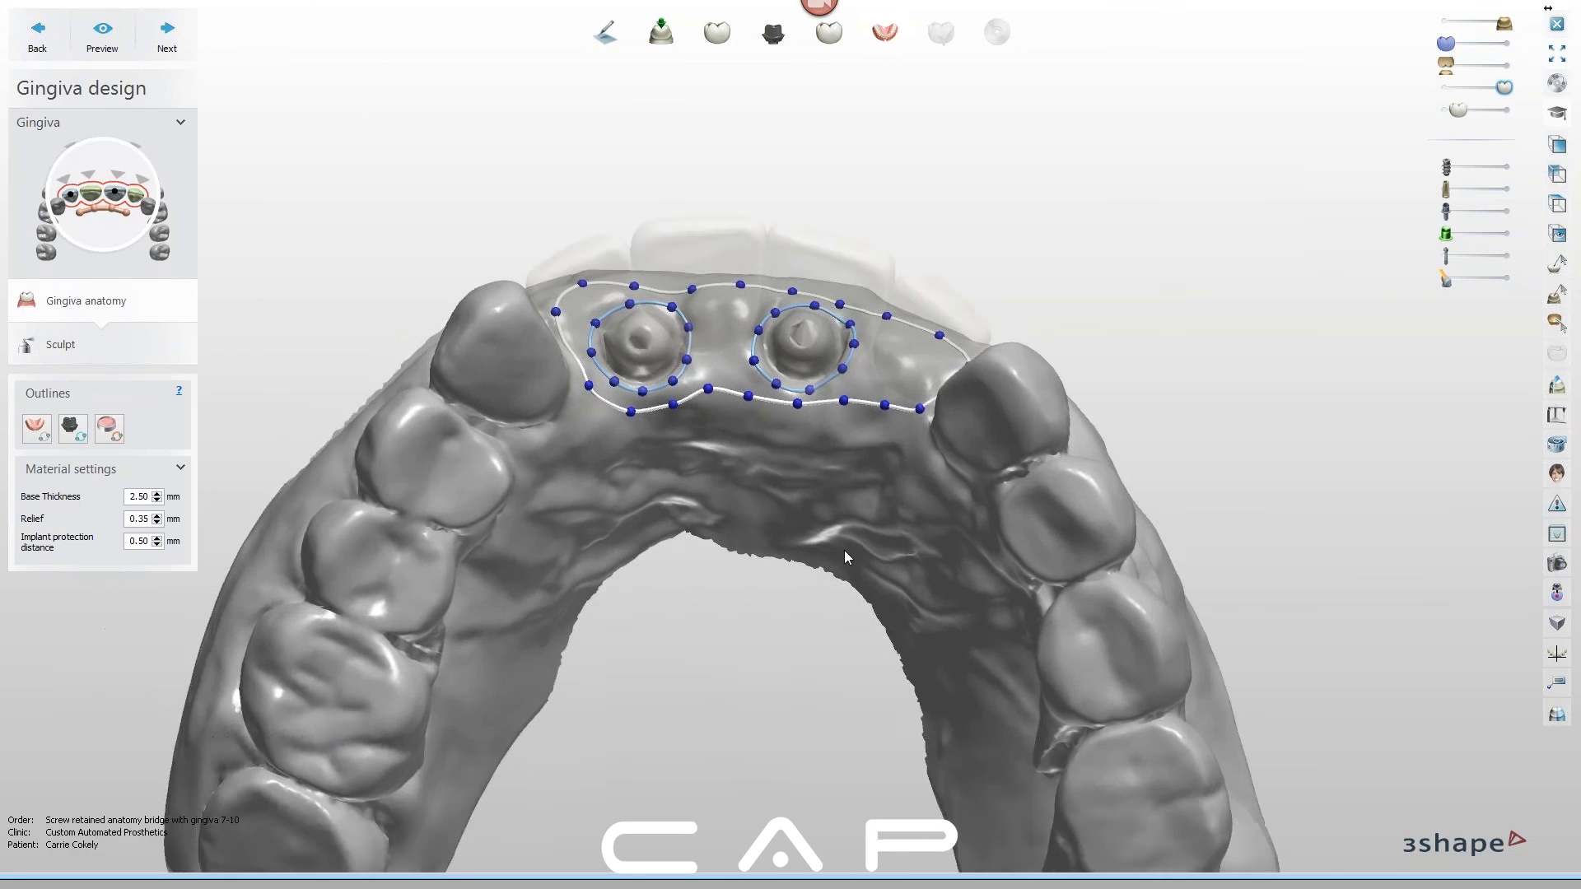
# Fine-tune the palatal points of the outer gingiva outline between the two canines to smooth its course
pyautogui.scroll(3, 840, 545)
pyautogui.moveTo(586, 421); pyautogui.dragTo(648, 405)
pyautogui.moveTo(789, 418); pyautogui.dragTo(779, 420, button='right')
pyautogui.moveTo(799, 414); pyautogui.dragTo(799, 421)
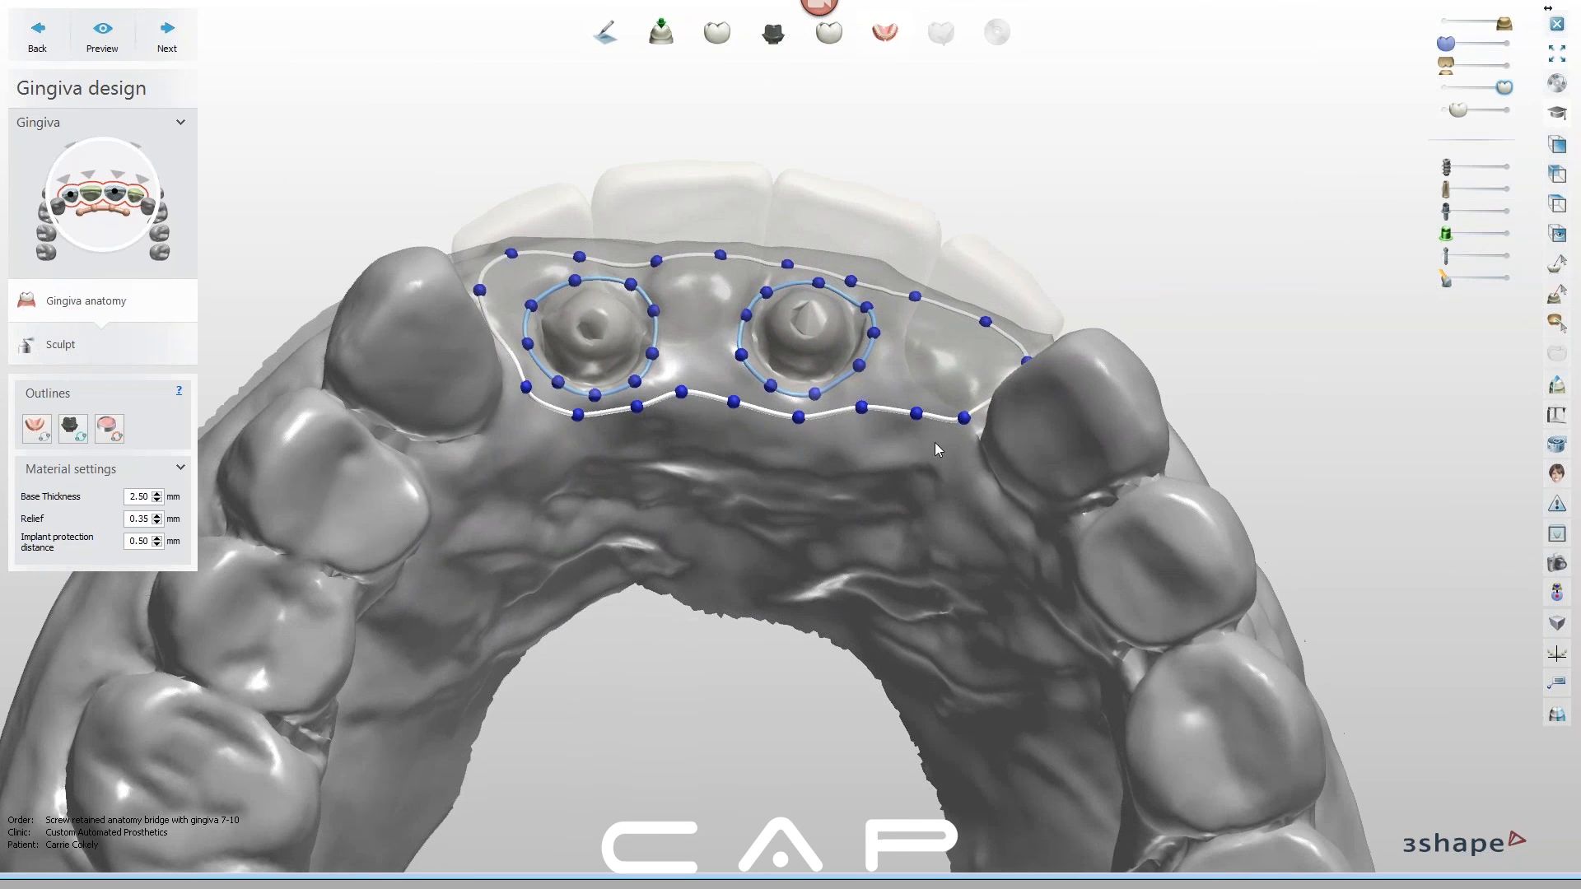
pyautogui.moveTo(915, 441); pyautogui.dragTo(927, 443, button='right')
pyautogui.moveTo(867, 407); pyautogui.dragTo(868, 412)
pyautogui.moveTo(916, 452); pyautogui.dragTo(965, 409, button='right')
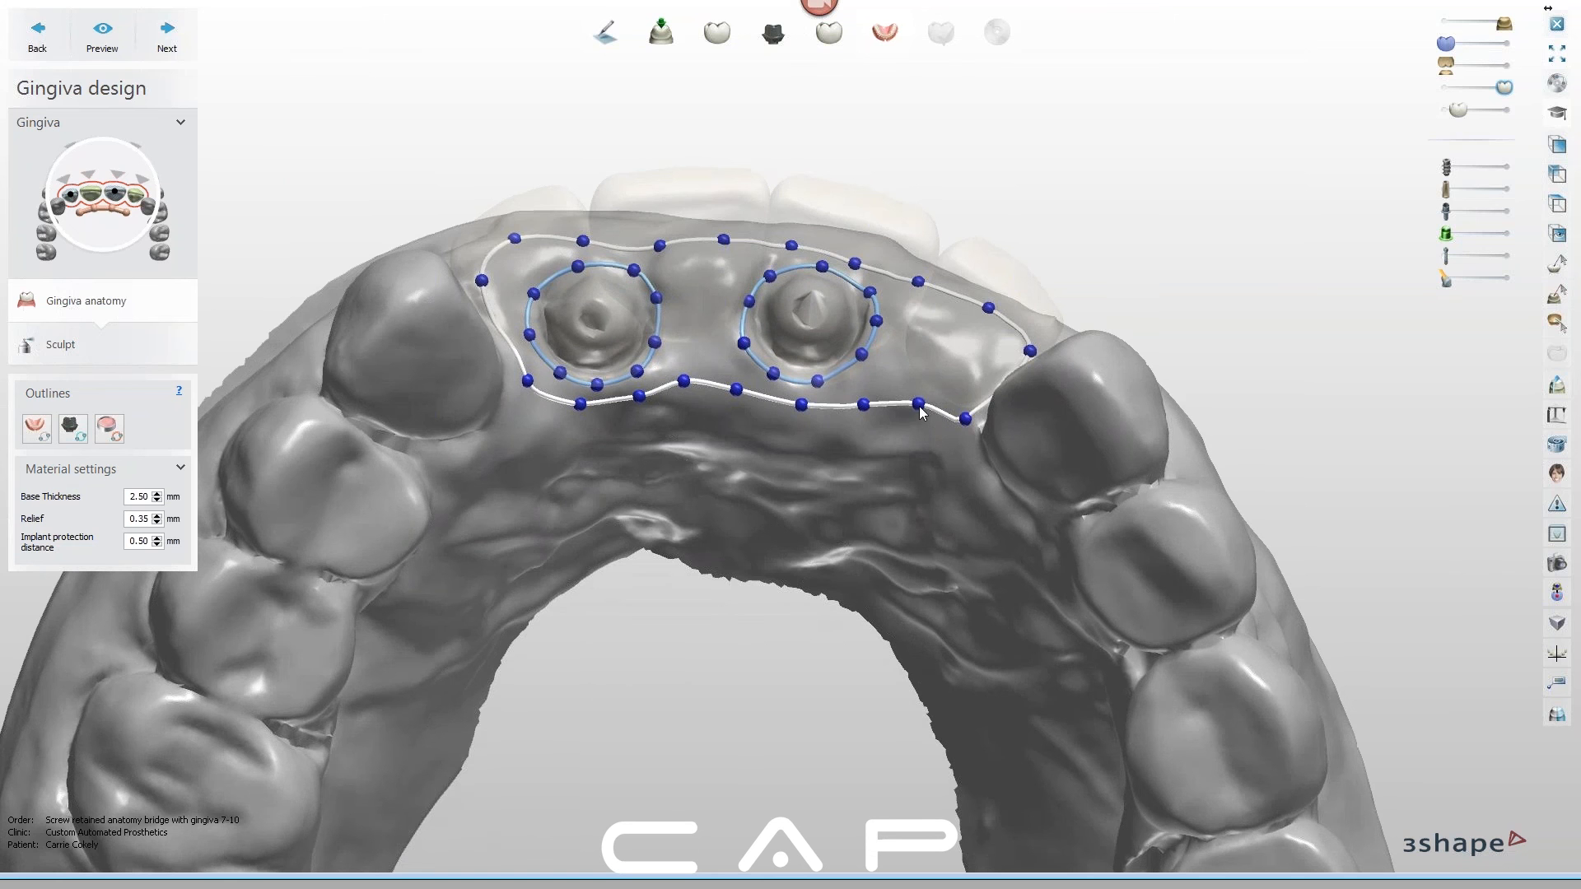
pyautogui.moveTo(918, 404); pyautogui.dragTo(920, 409)
# Move the facial points of the outer gingiva outline at the canine beside tooth 7 and above its implant slightly outward
pyautogui.moveTo(971, 418); pyautogui.dragTo(721, 213, button='right')
pyautogui.moveTo(721, 212); pyautogui.dragTo(660, 382, button='middle')
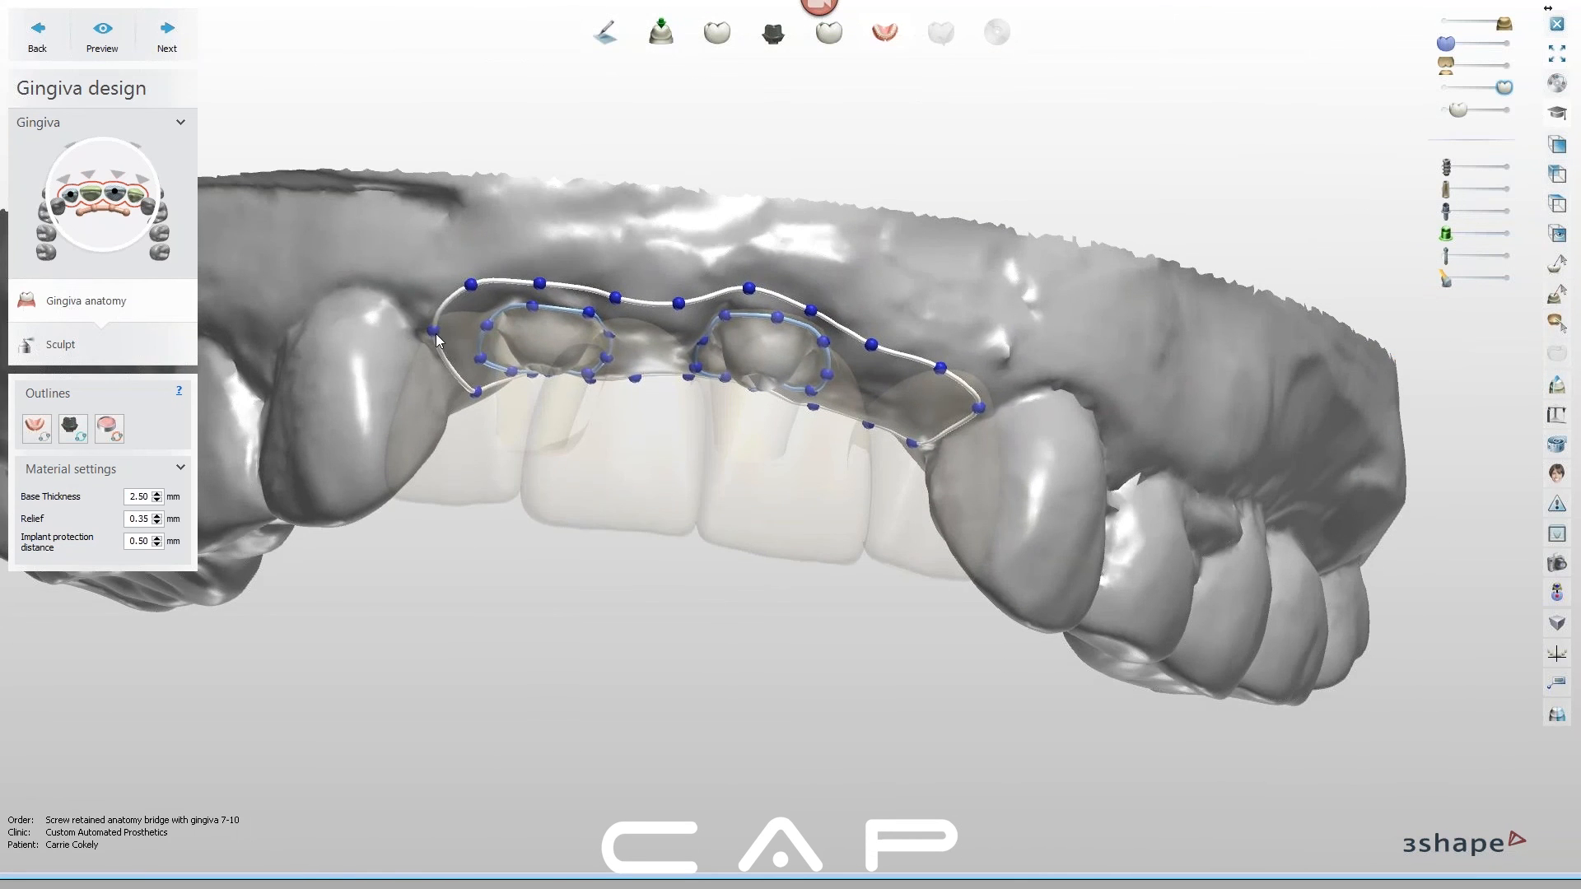
pyautogui.moveTo(434, 330); pyautogui.dragTo(430, 325)
pyautogui.moveTo(521, 286); pyautogui.dragTo(535, 287, button='right')
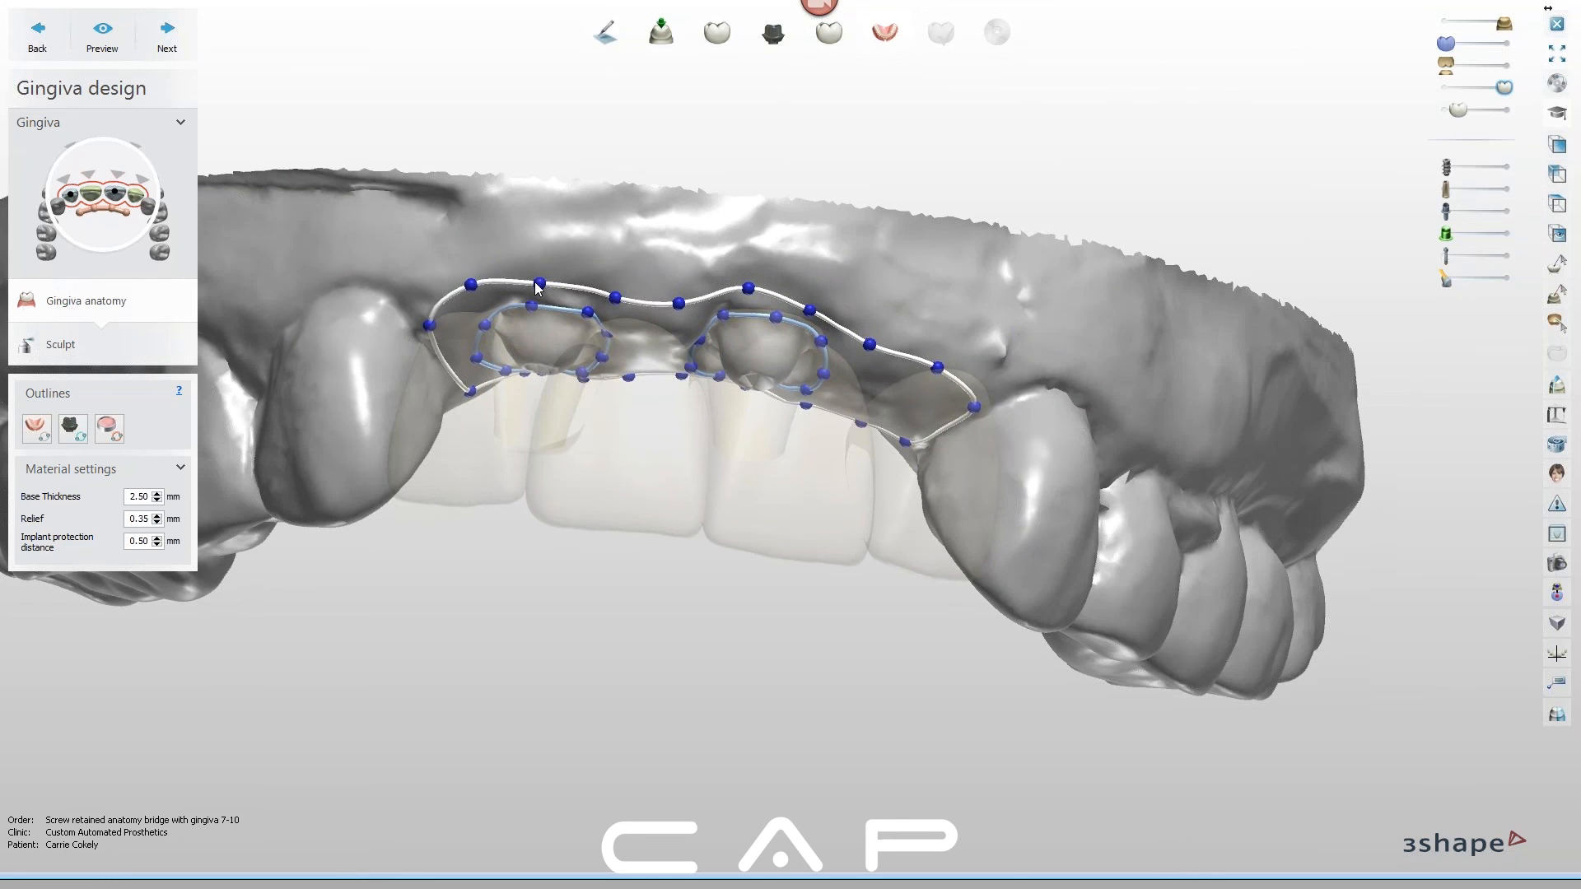
pyautogui.moveTo(538, 280); pyautogui.dragTo(541, 273)
pyautogui.moveTo(776, 317); pyautogui.dragTo(776, 337, button='right')
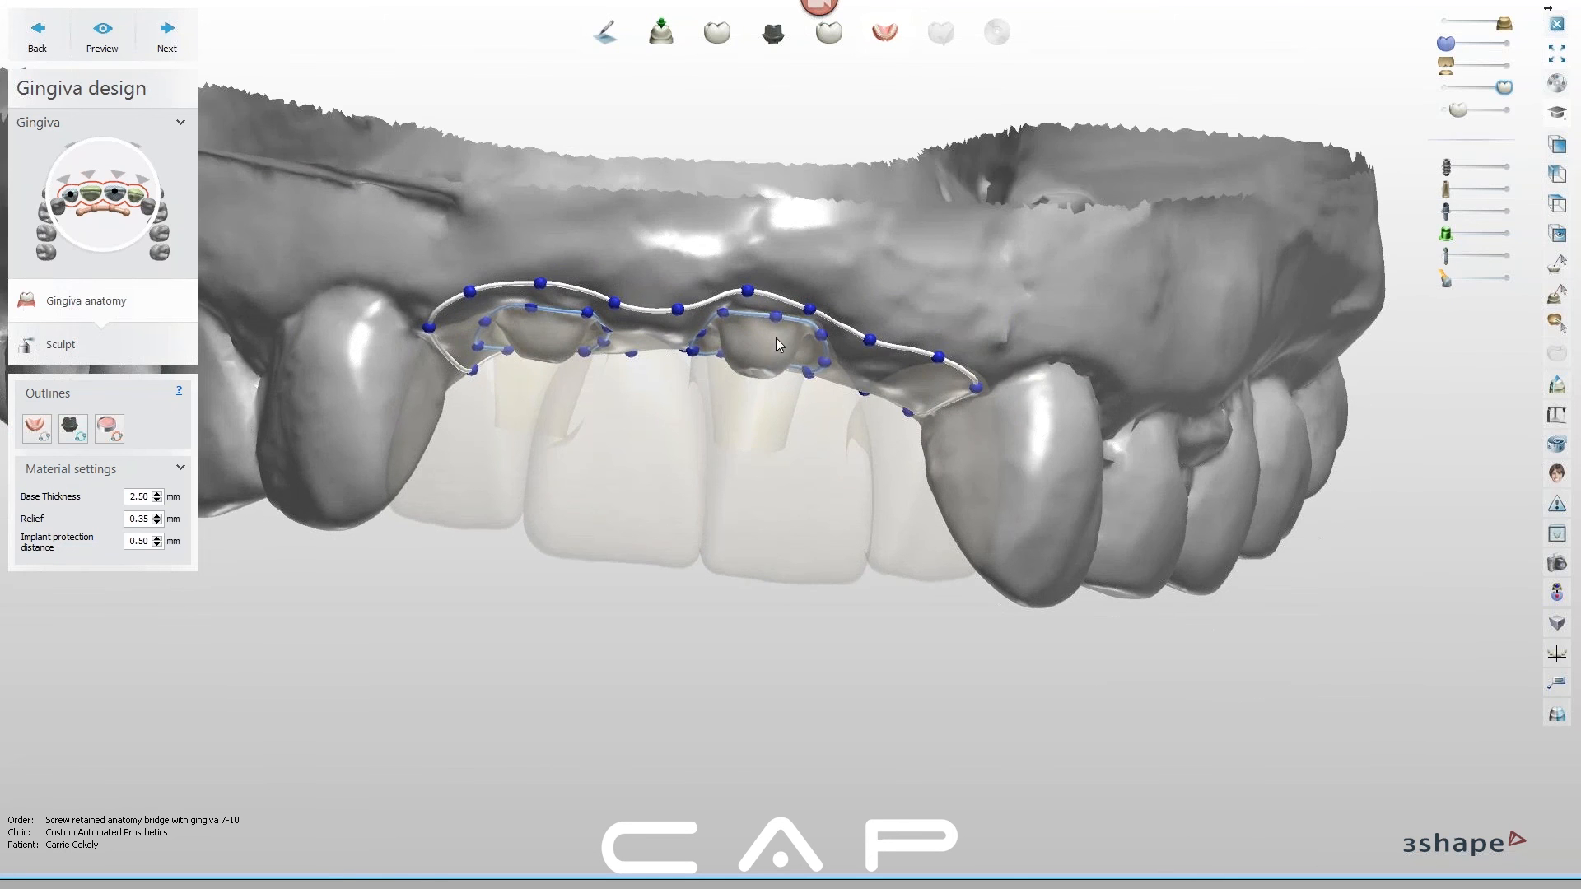
# Fine-tune the facial points of the outer gingiva outline from between the implants to tooth 10 to smooth its course
pyautogui.moveTo(811, 308); pyautogui.dragTo(815, 302)
pyautogui.moveTo(745, 313); pyautogui.dragTo(750, 291, button='right')
pyautogui.moveTo(872, 346); pyautogui.dragTo(875, 341)
pyautogui.moveTo(952, 392); pyautogui.dragTo(947, 547, button='right')
pyautogui.moveTo(935, 376); pyautogui.dragTo(886, 358)
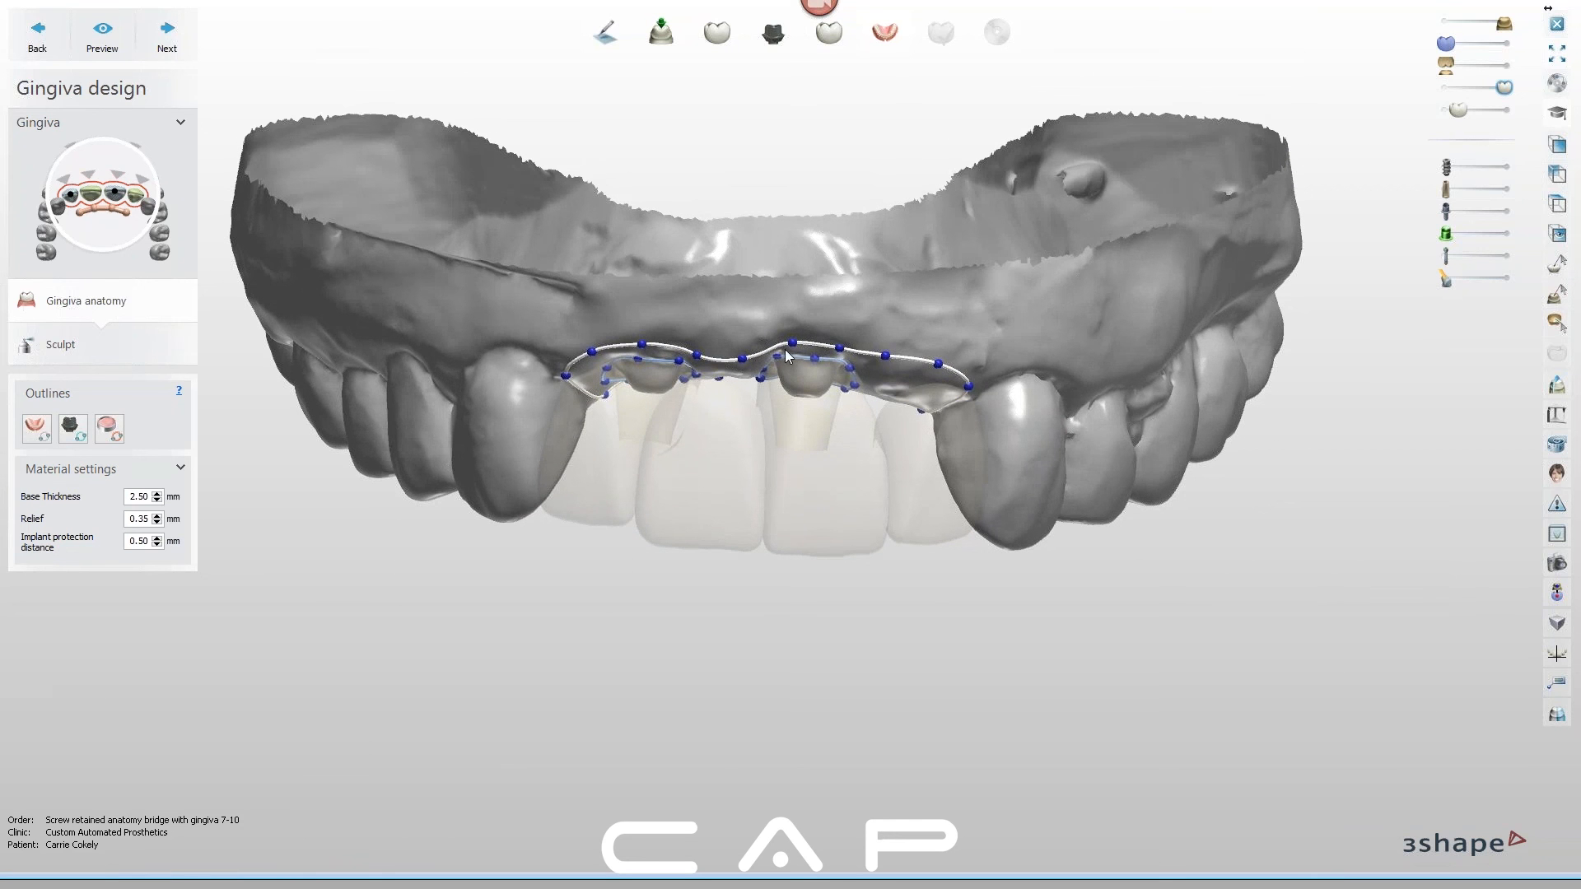
pyautogui.moveTo(742, 362); pyautogui.dragTo(703, 351)
# Generate a preview of the artificial gingiva from the implant and border outlines
pyautogui.moveTo(684, 406); pyautogui.dragTo(856, 507, button='right')
pyautogui.scroll(-1, 828, 461)
pyautogui.moveTo(951, 556); pyautogui.dragTo(922, 672, button='right')
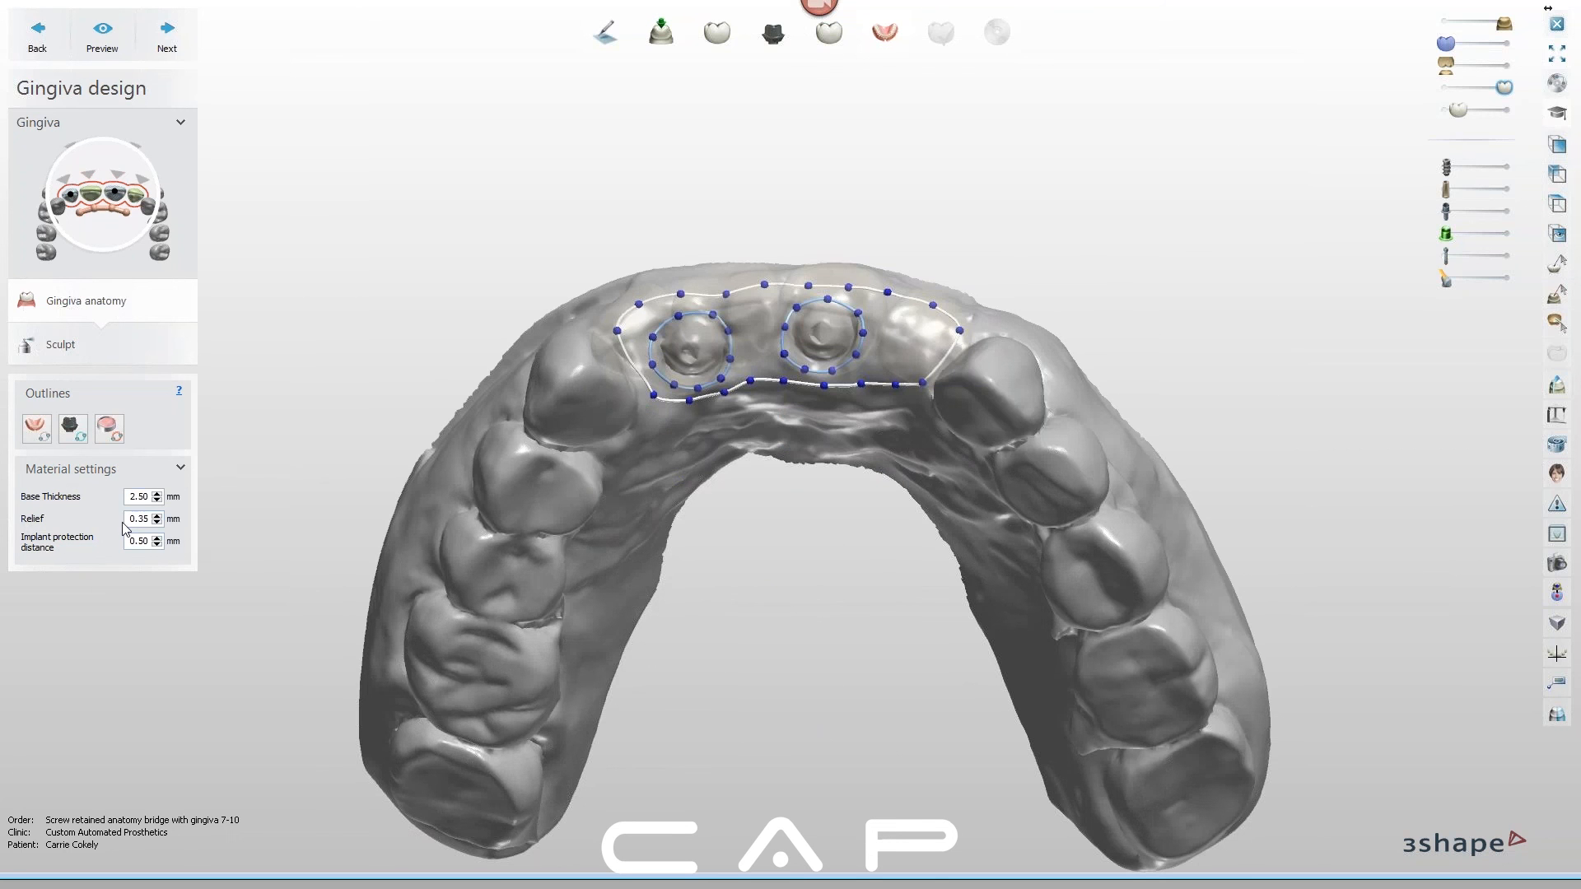
pyautogui.click(159, 522)
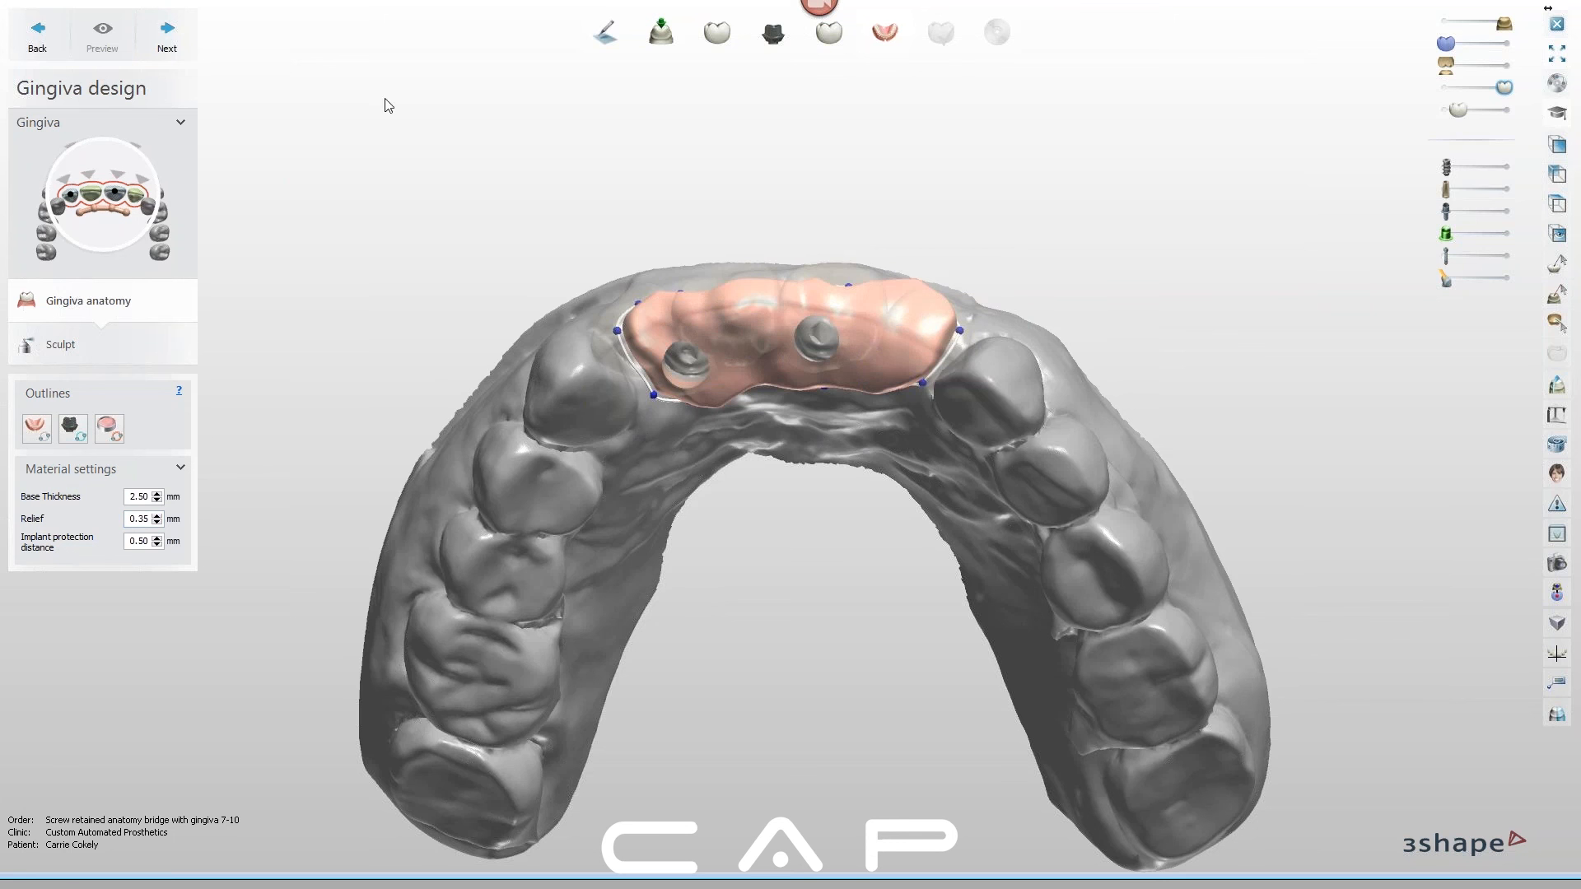
# Raise the facial outline points above and between the implants at teeth 7 and 9 and regenerate the gingiva preview
pyautogui.moveTo(807, 411); pyautogui.dragTo(819, 354, button='right')
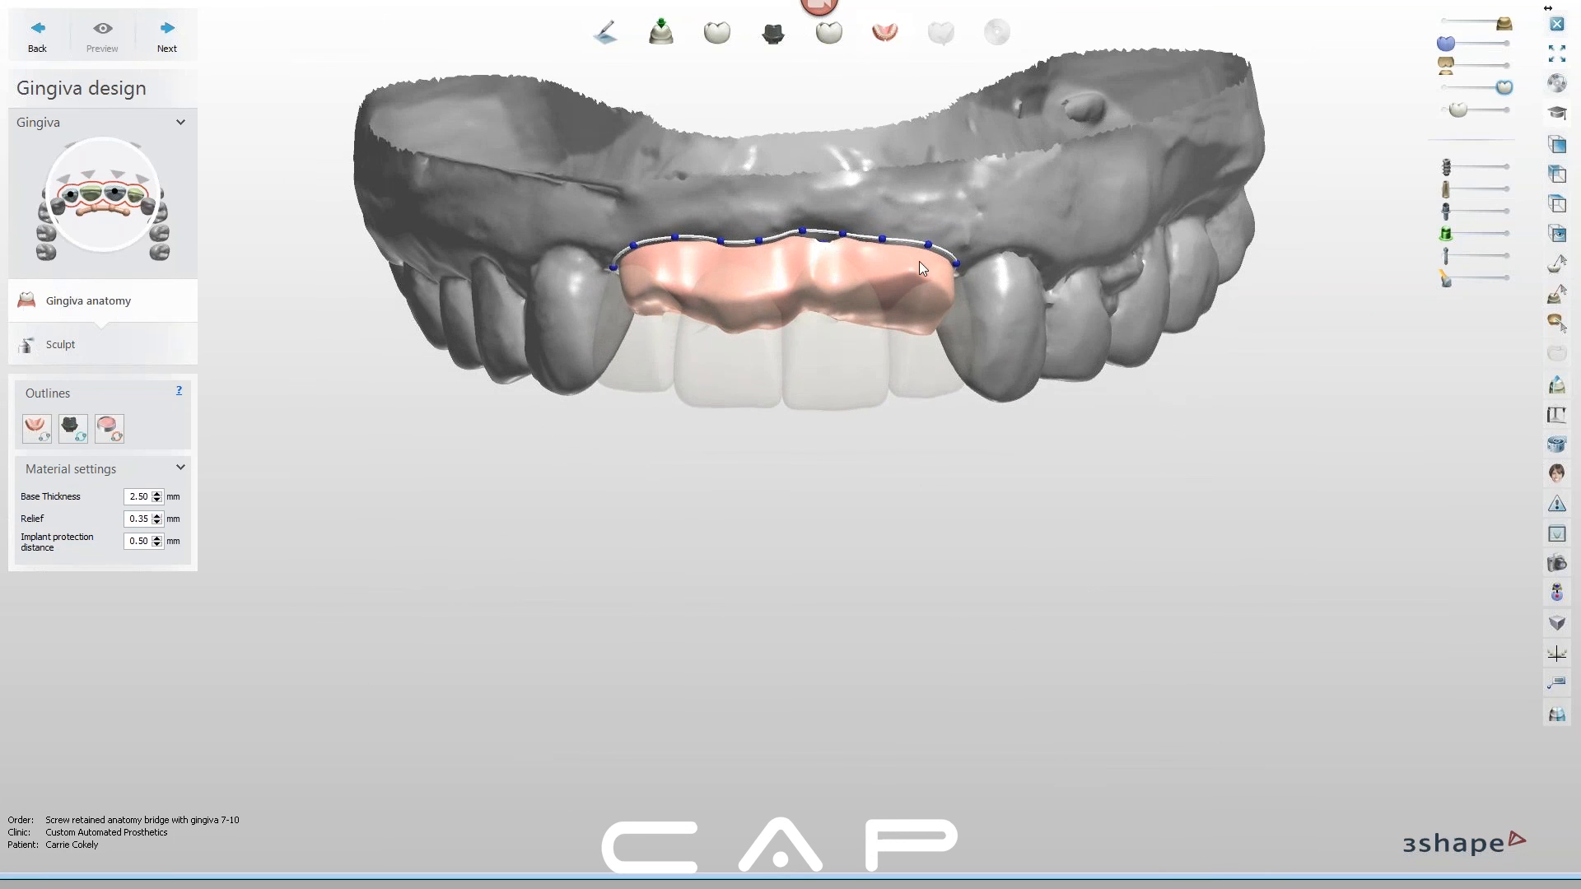
pyautogui.moveTo(1057, 344); pyautogui.dragTo(1037, 205, button='right')
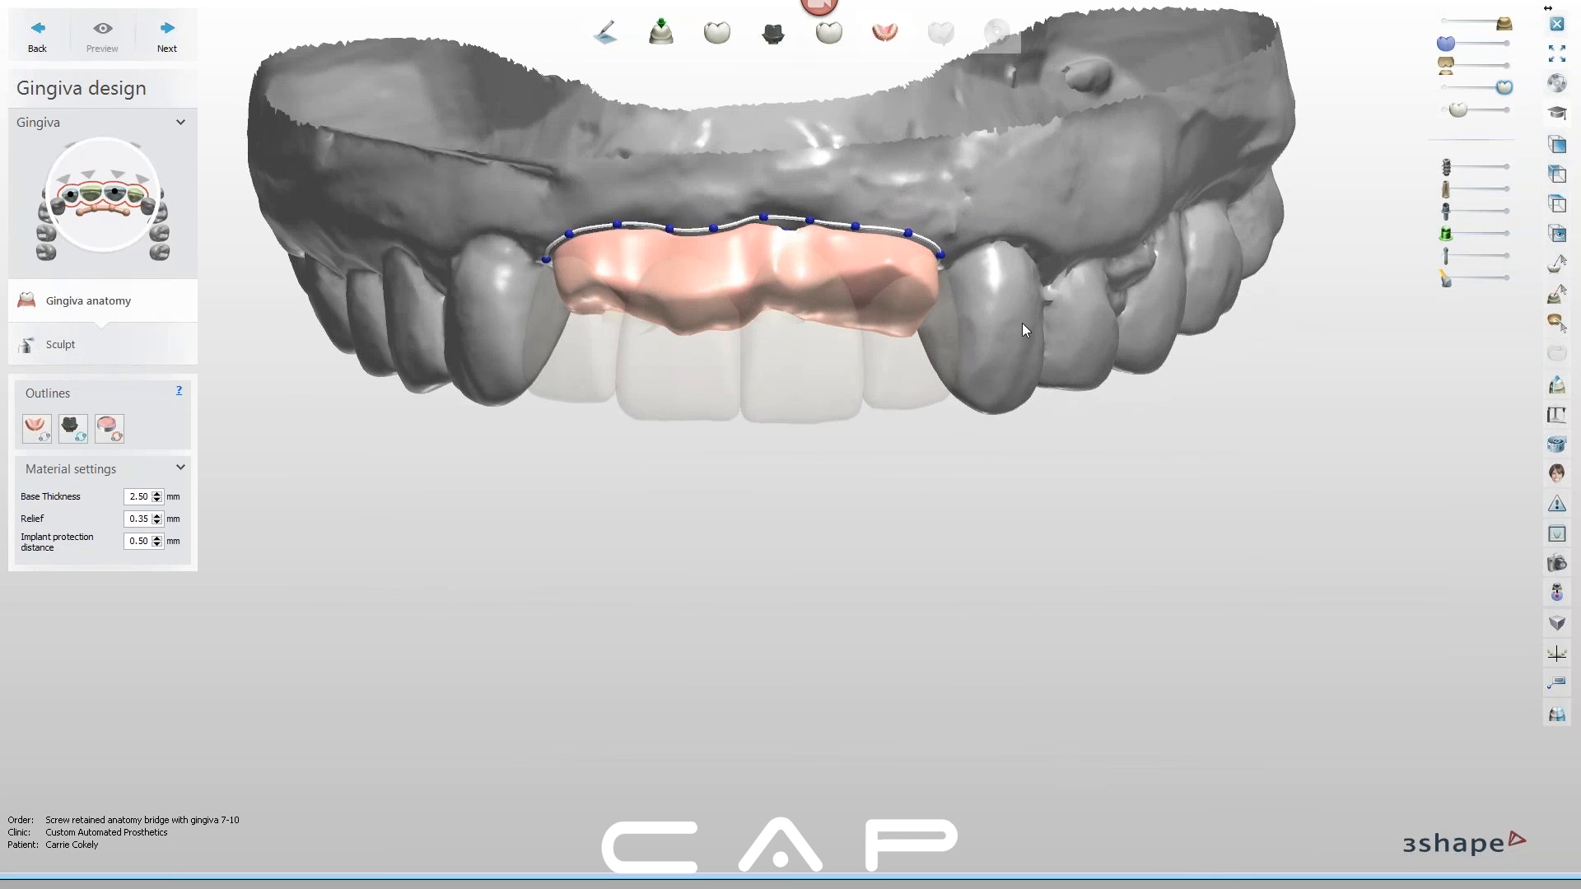
pyautogui.scroll(2, 1026, 323)
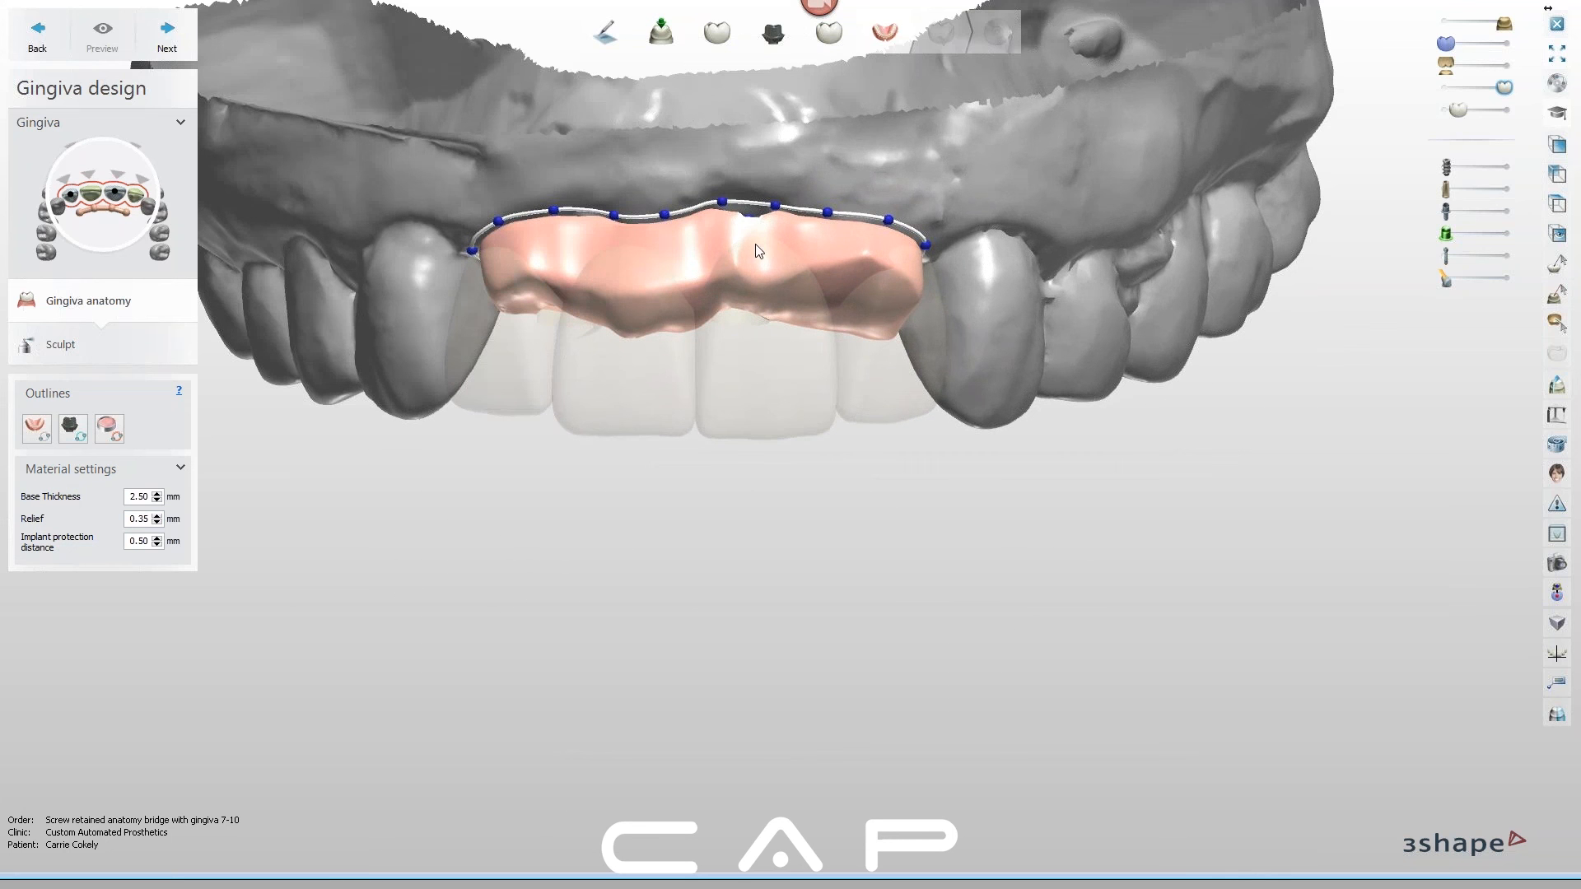
pyautogui.moveTo(752, 232); pyautogui.dragTo(762, 211, button='right')
pyautogui.moveTo(724, 201); pyautogui.dragTo(778, 197)
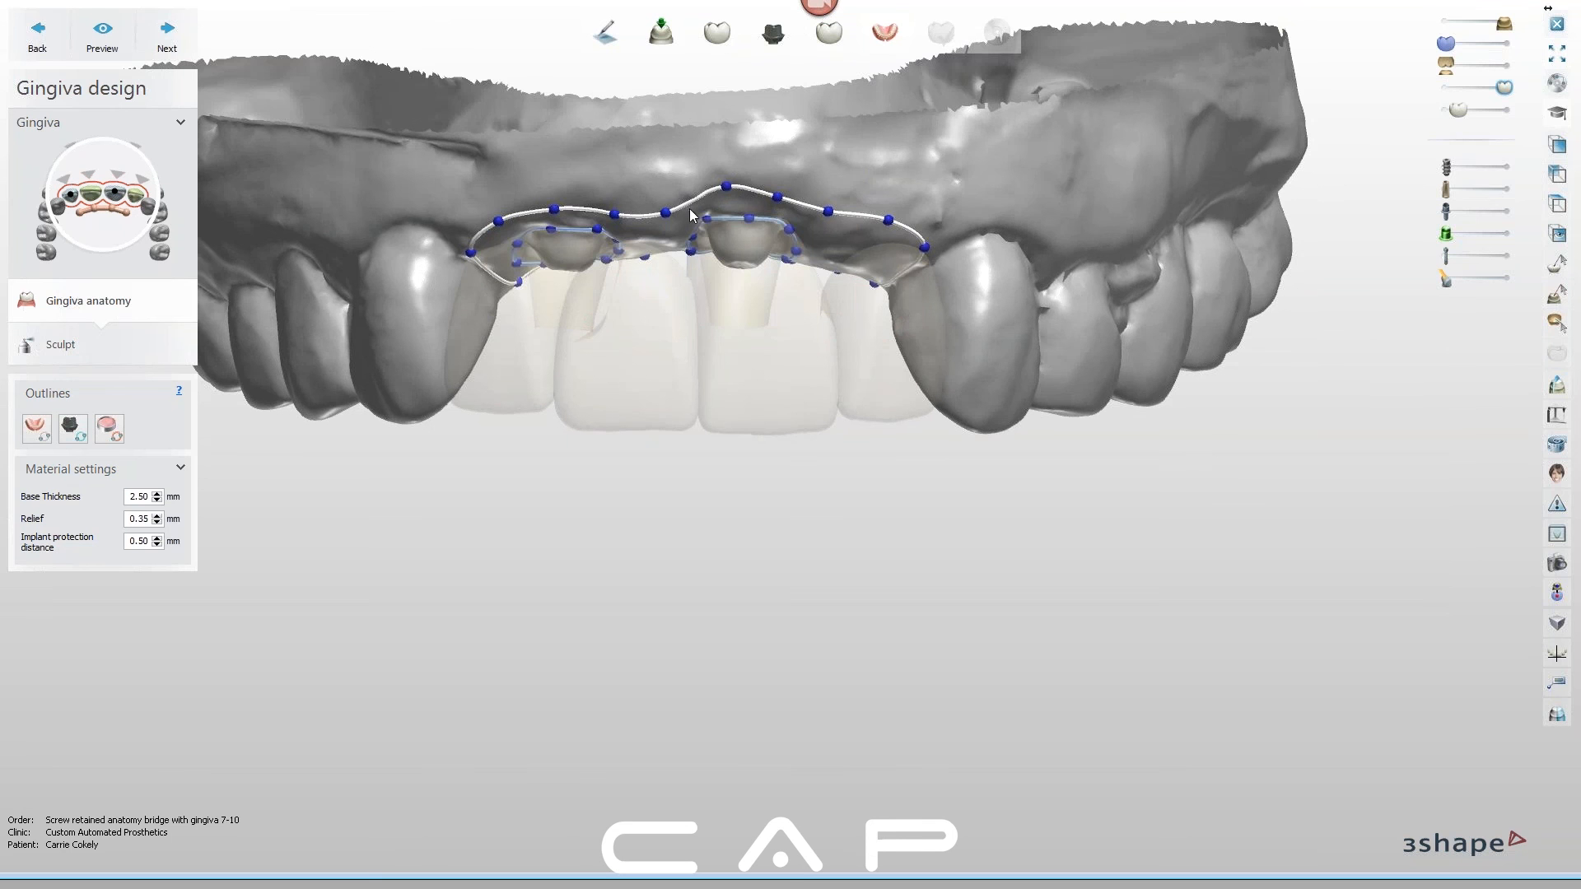
pyautogui.moveTo(667, 212); pyautogui.dragTo(665, 203)
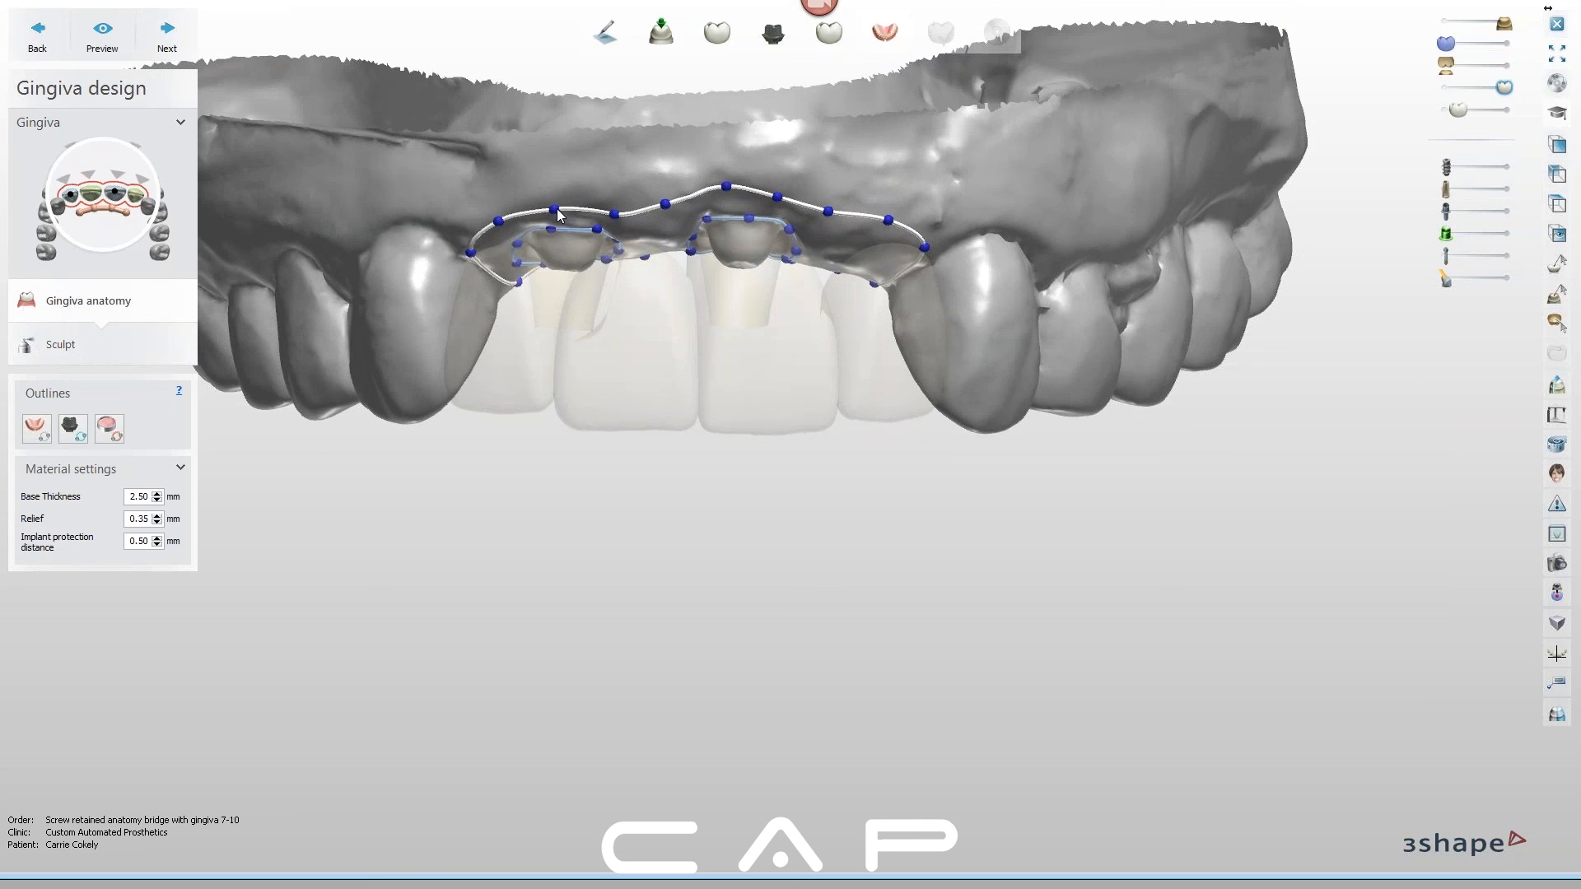
pyautogui.moveTo(558, 213); pyautogui.dragTo(557, 205)
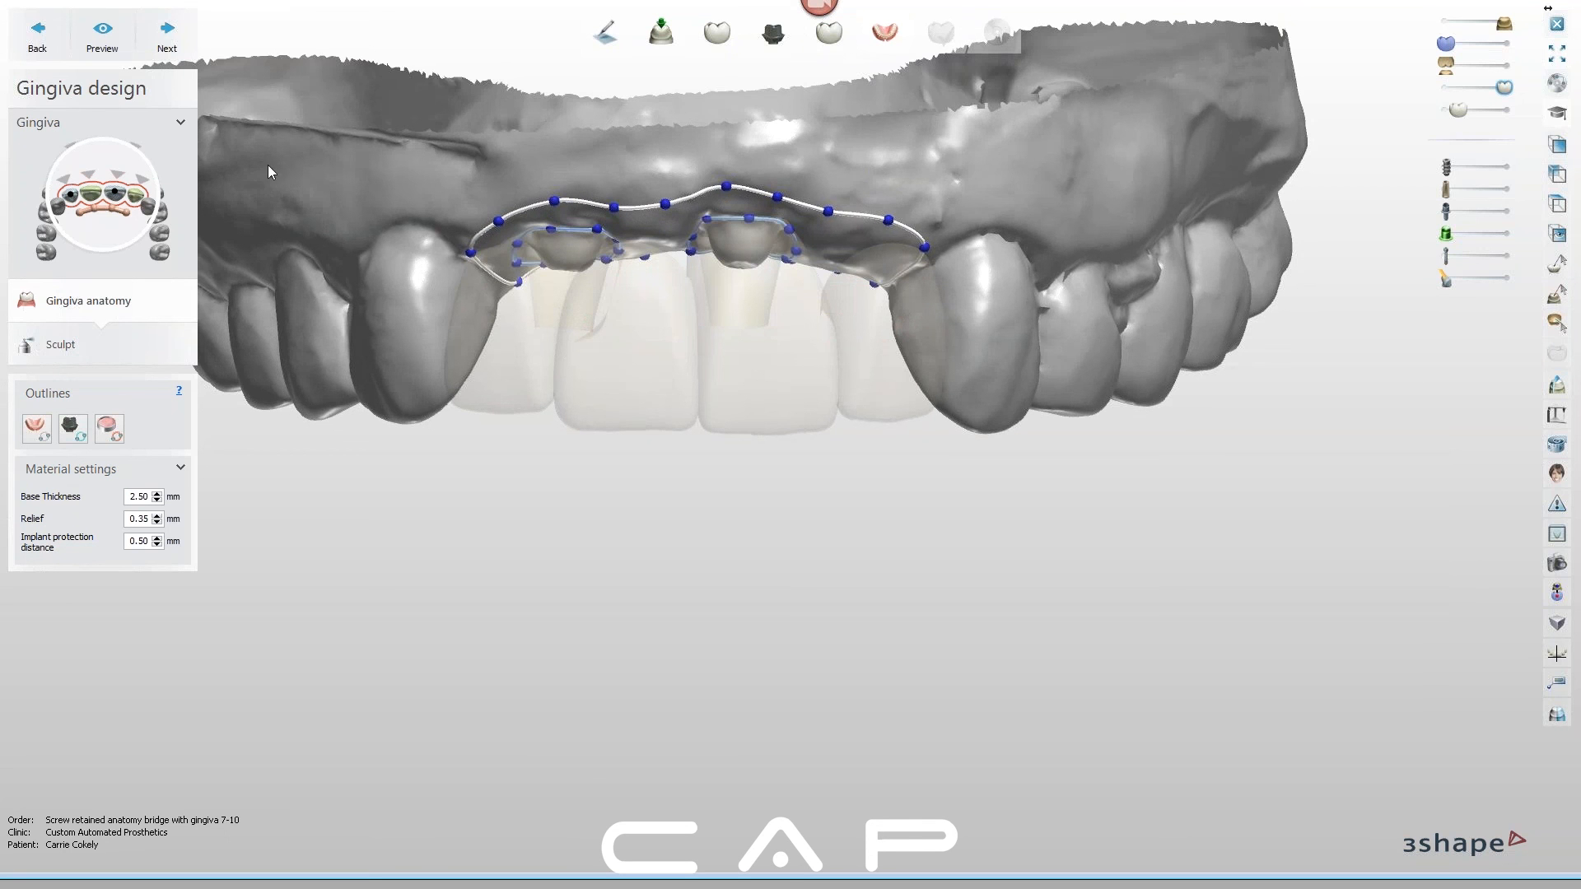
pyautogui.click(121, 40)
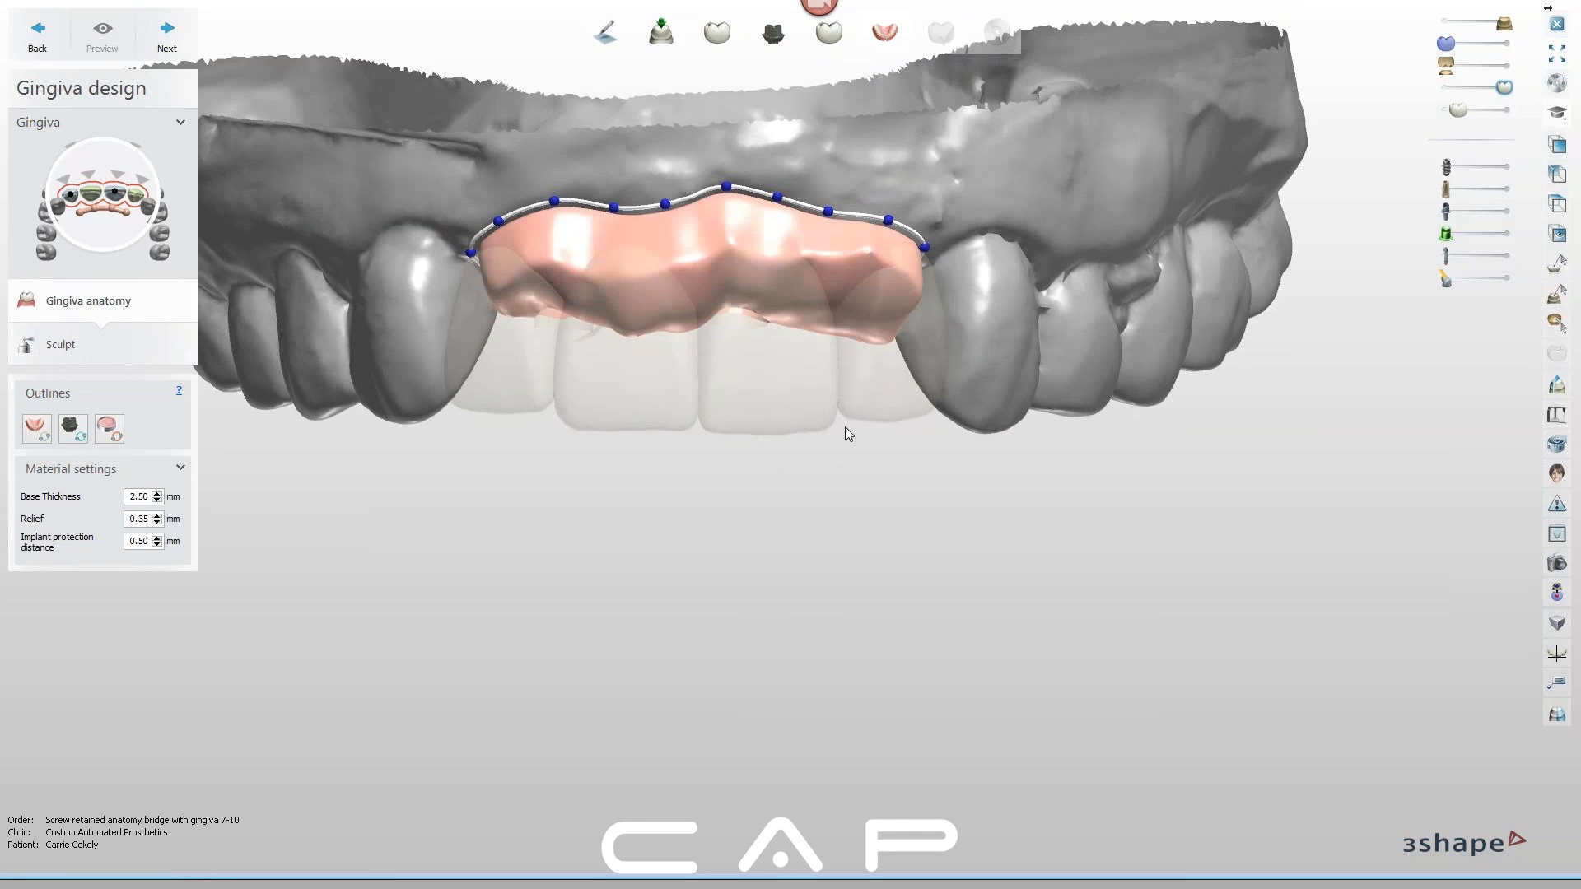
# Make the crowns fully opaque and proceed to sculpting the gingiva
pyautogui.moveTo(753, 400); pyautogui.dragTo(754, 427, button='right')
pyautogui.moveTo(862, 535); pyautogui.dragTo(712, 473, button='right')
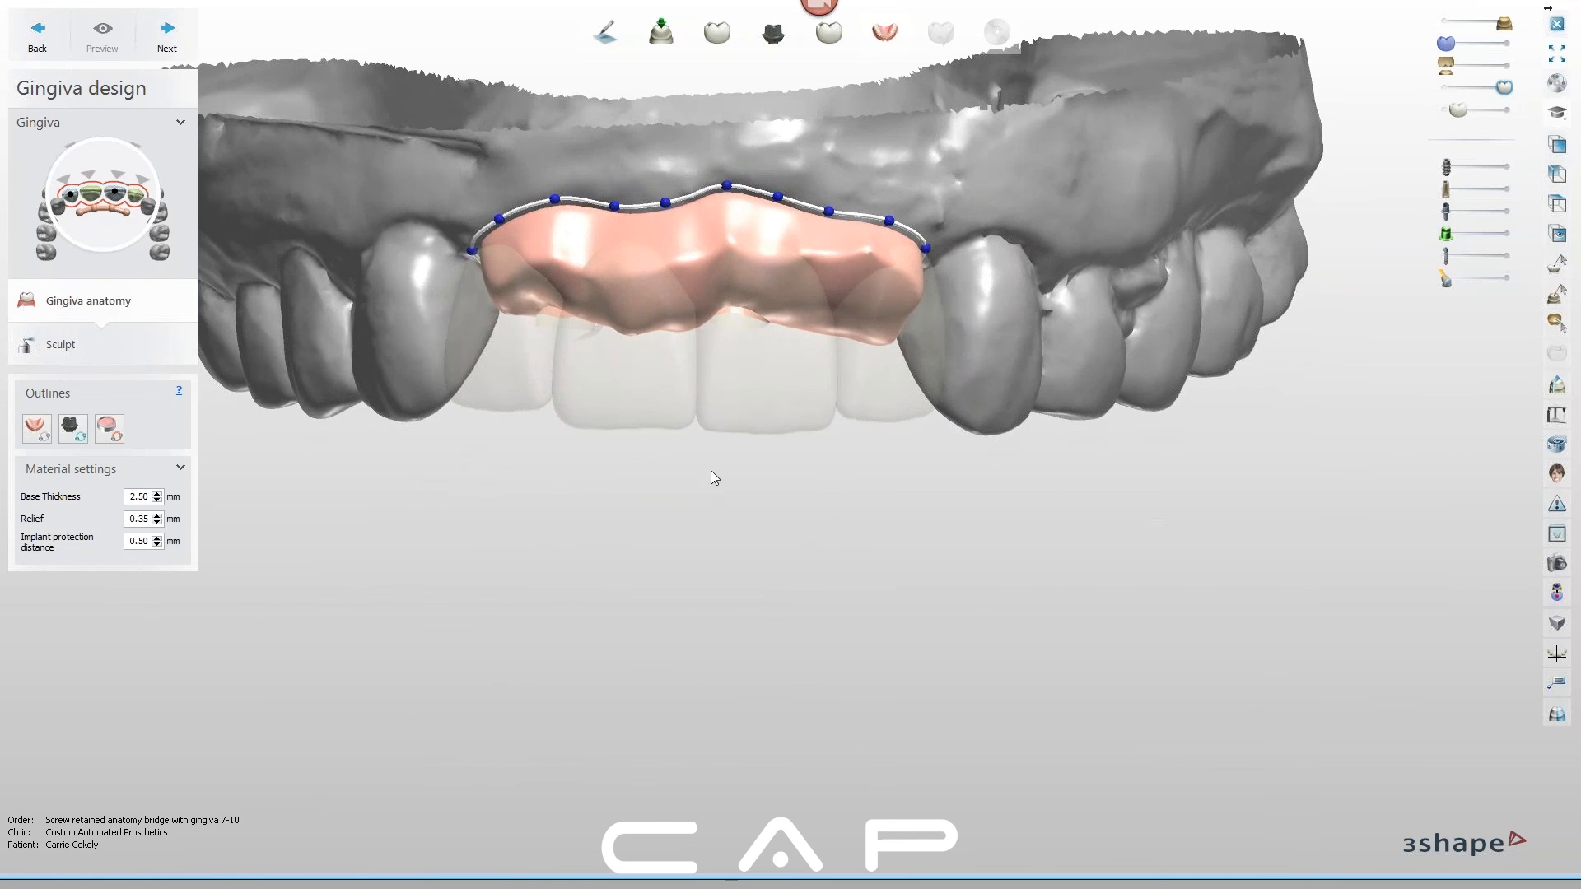
pyautogui.click(1506, 110)
pyautogui.click(91, 349)
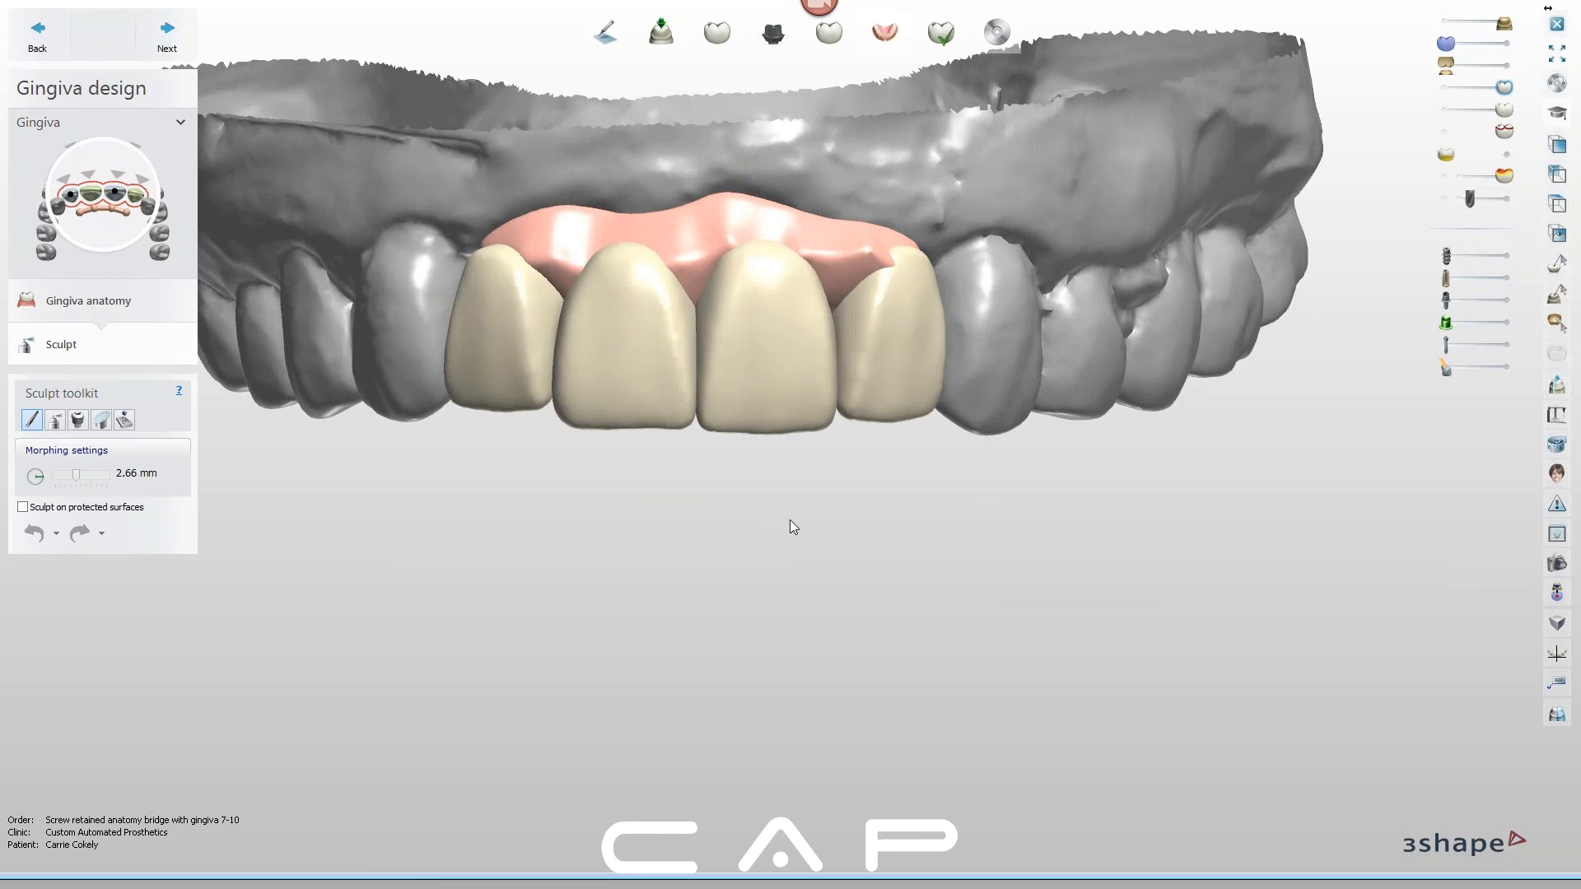
# Remove gingiva material along the facial neck of tooth 7 with the wax knife at 2.44 mm
pyautogui.moveTo(793, 519); pyautogui.dragTo(732, 432, button='right')
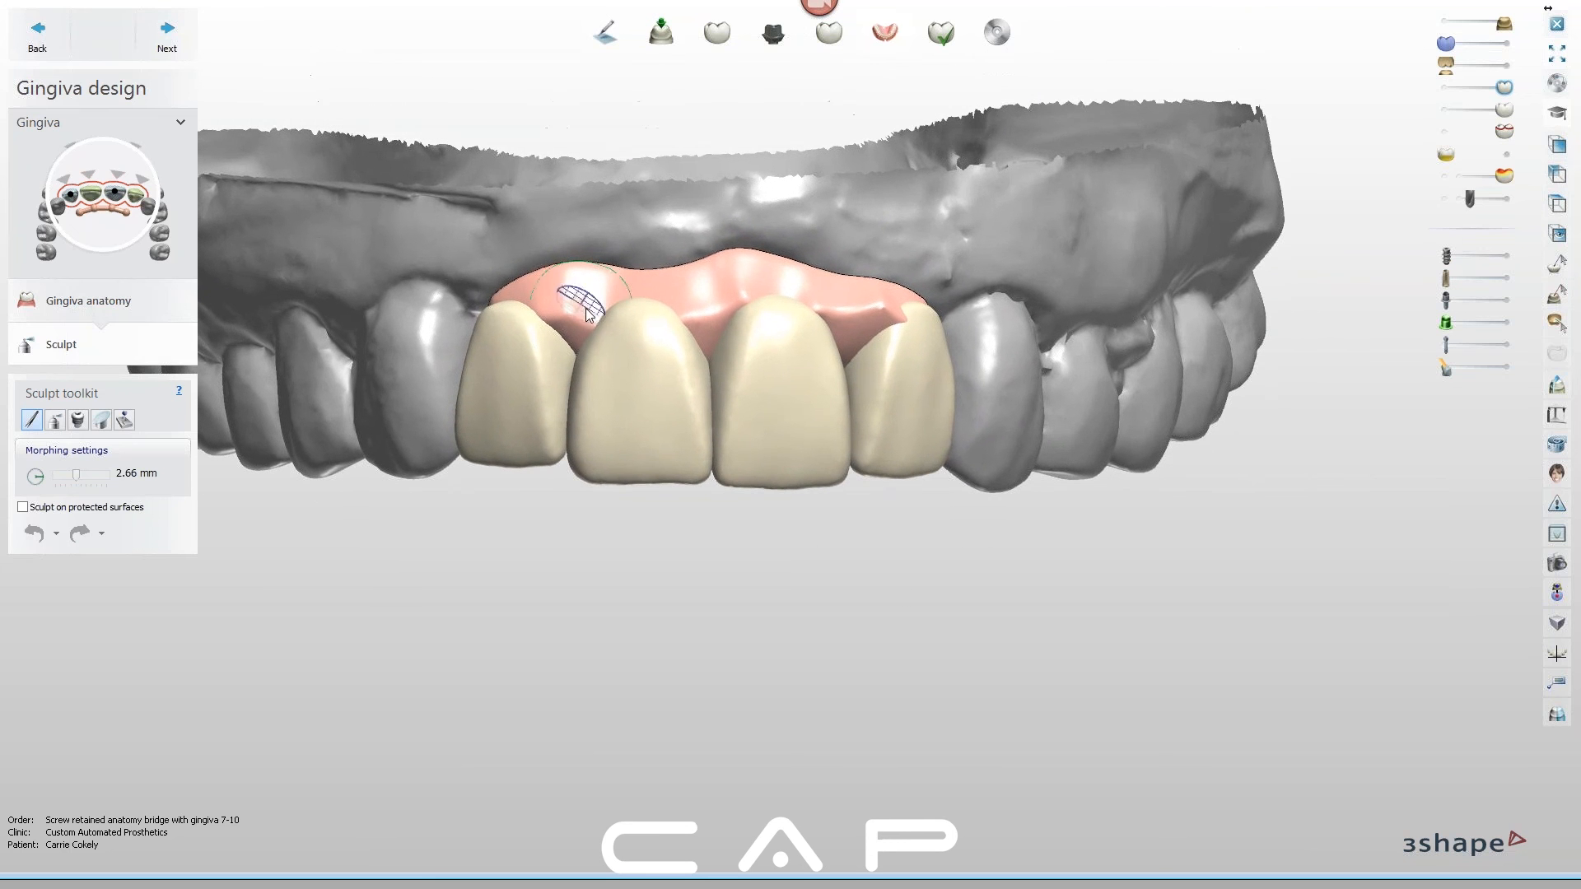
pyautogui.click(55, 422)
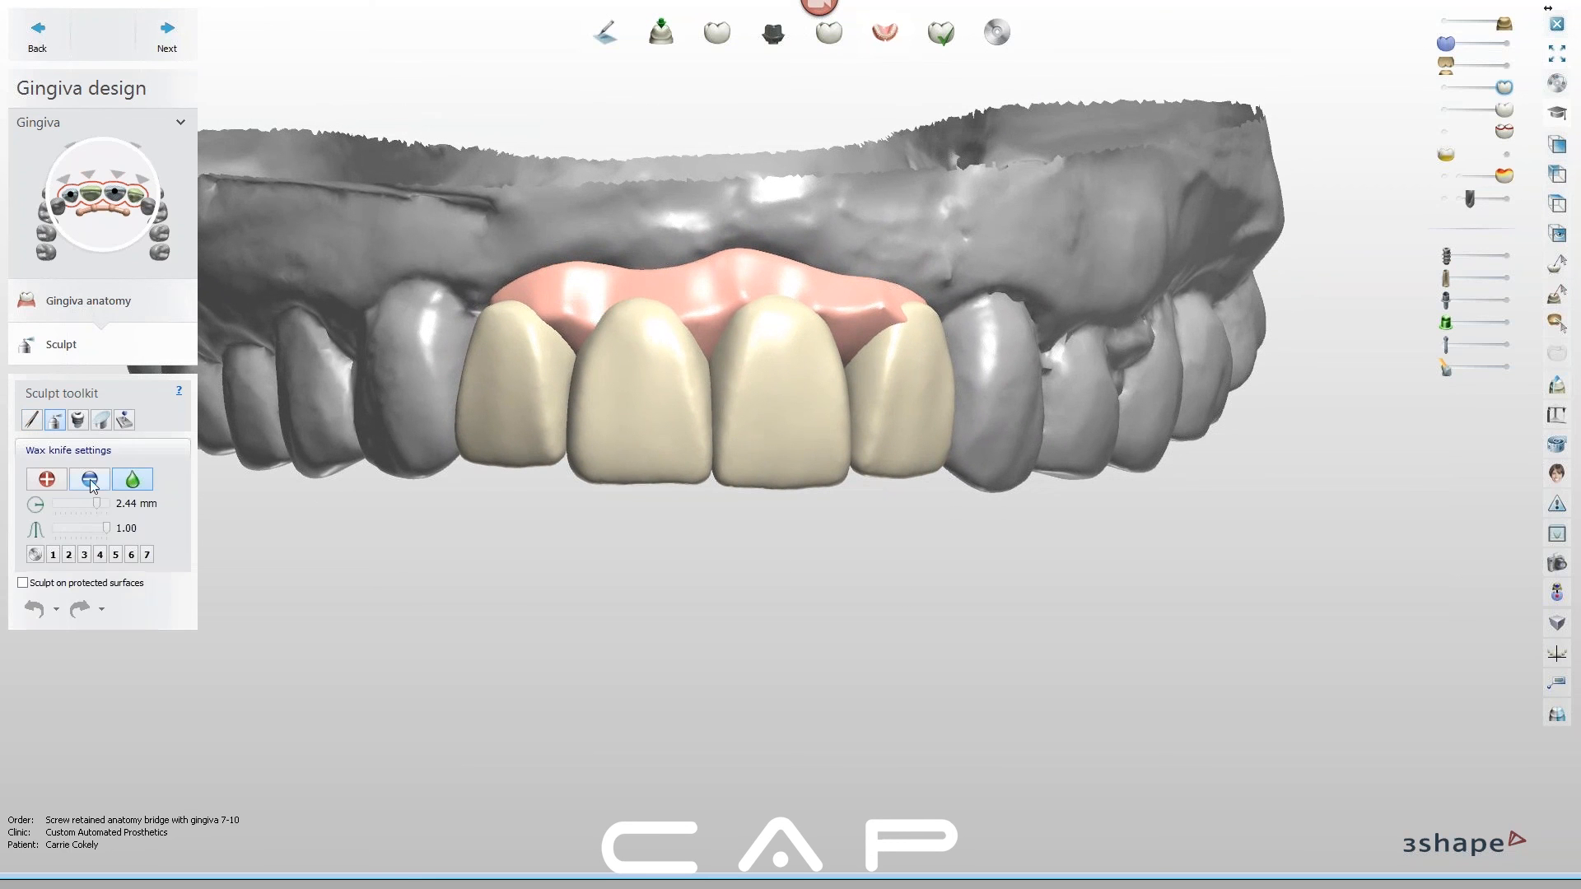
pyautogui.click(563, 336)
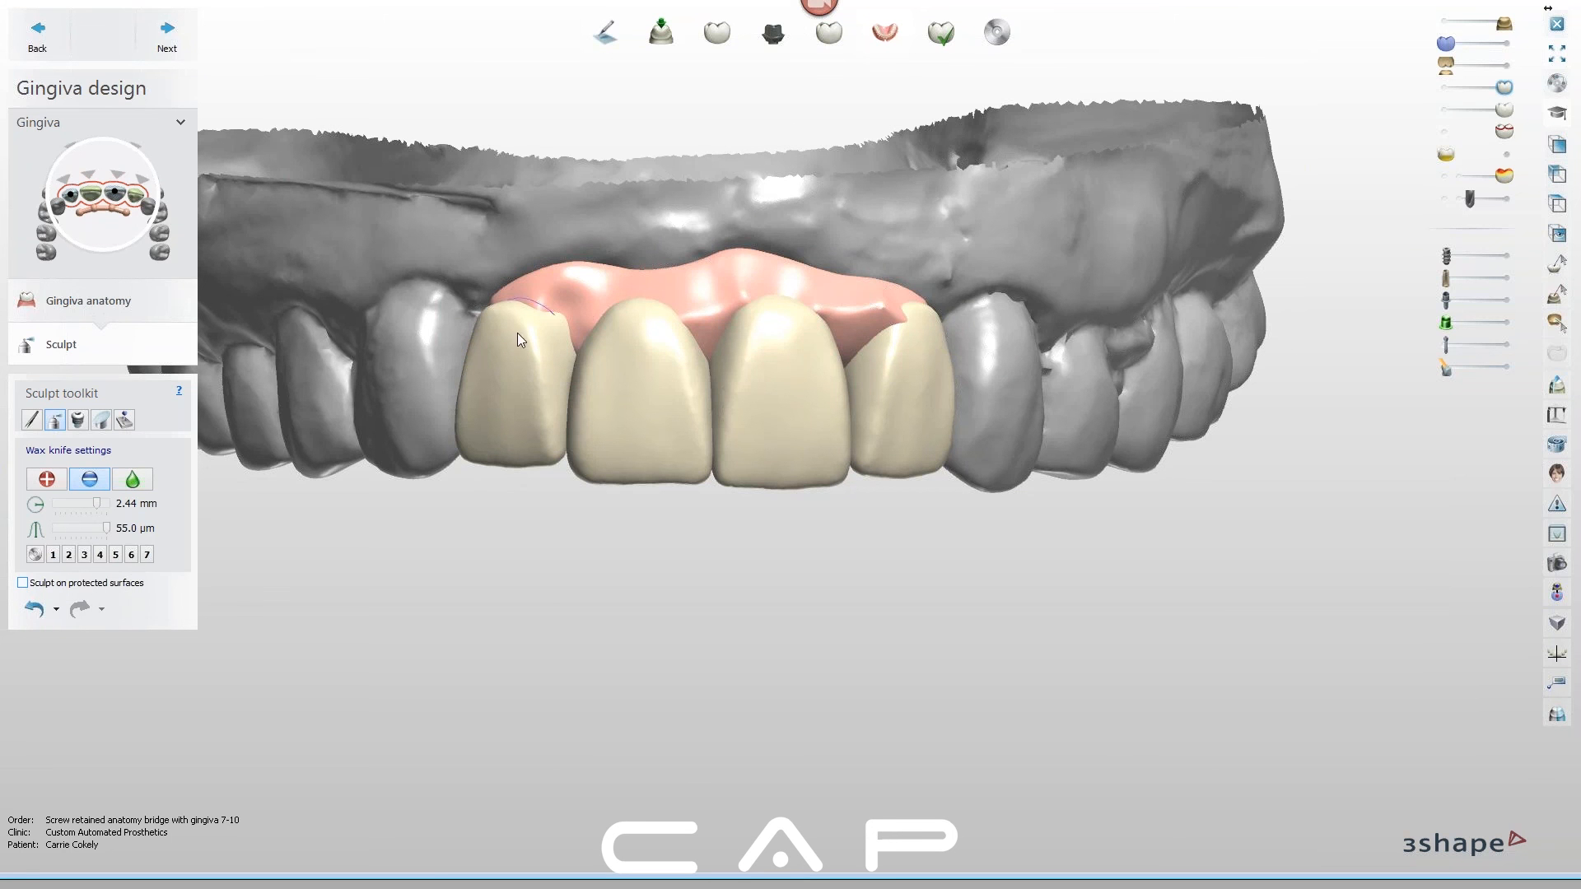
# Trim the palatal gingiva around the necks of teeth 8 and 9 with the material-removing wax knife
pyautogui.moveTo(556, 315)
pyautogui.mouseDown(button='right')
pyautogui.moveTo(571, 333)
pyautogui.moveTo(578, 288)
pyautogui.moveTo(598, 316)
pyautogui.moveTo(711, 338)
pyautogui.moveTo(818, 318)
pyautogui.moveTo(887, 328)
pyautogui.moveTo(832, 333)
pyautogui.moveTo(818, 438)
pyautogui.moveTo(826, 286)
pyautogui.moveTo(655, 371)
pyautogui.mouseUp(button='right')
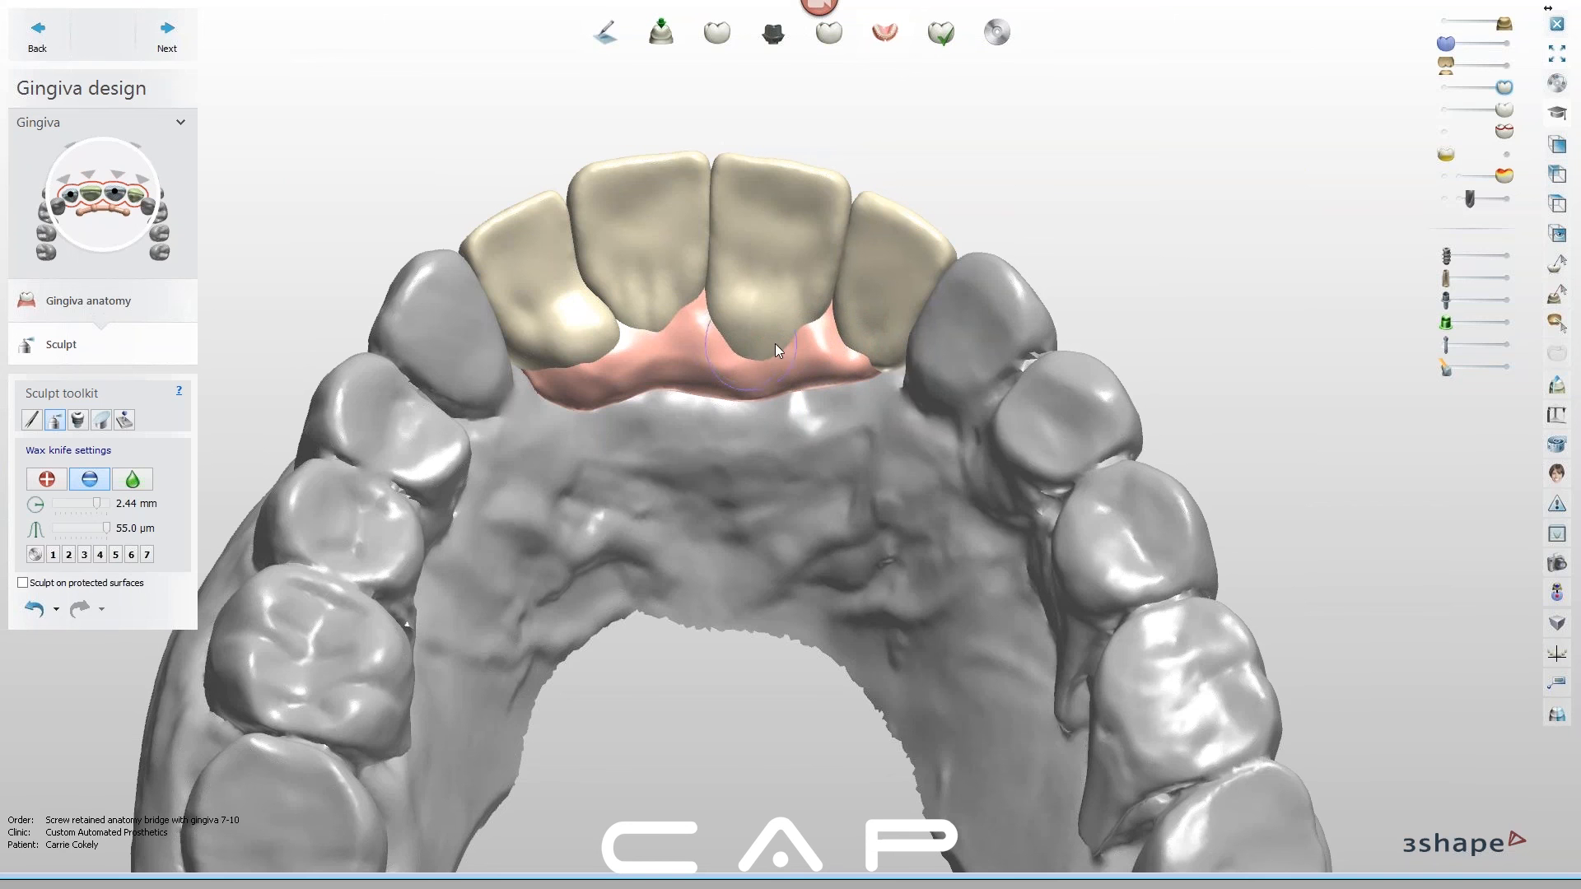
pyautogui.moveTo(747, 337)
pyautogui.mouseDown(button='right')
pyautogui.moveTo(748, 370)
pyautogui.moveTo(670, 304)
pyautogui.moveTo(677, 344)
pyautogui.moveTo(609, 344)
pyautogui.moveTo(589, 382)
pyautogui.moveTo(663, 397)
pyautogui.moveTo(634, 363)
pyautogui.mouseUp(button='right')
pyautogui.moveTo(743, 379); pyautogui.dragTo(835, 347, button='right')
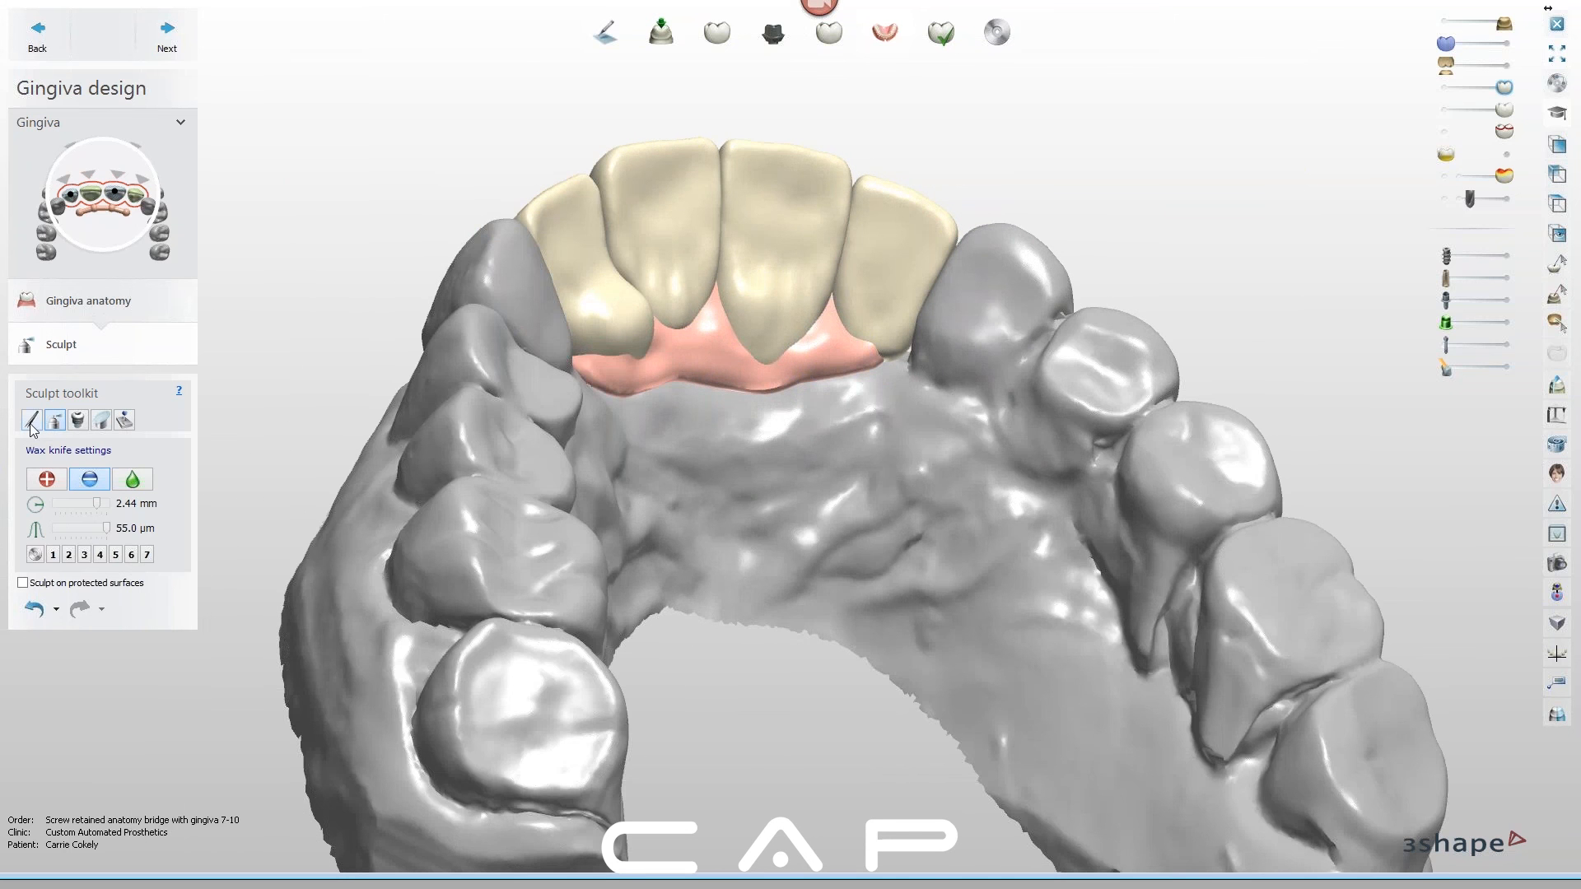
pyautogui.moveTo(832, 343)
pyautogui.mouseDown(button='right')
pyautogui.moveTo(872, 354)
pyautogui.moveTo(854, 354)
pyautogui.moveTo(888, 399)
pyautogui.moveTo(858, 425)
pyautogui.moveTo(810, 407)
pyautogui.moveTo(797, 679)
pyautogui.moveTo(729, 407)
pyautogui.moveTo(815, 395)
pyautogui.moveTo(843, 367)
pyautogui.moveTo(837, 344)
pyautogui.mouseUp(button='right')
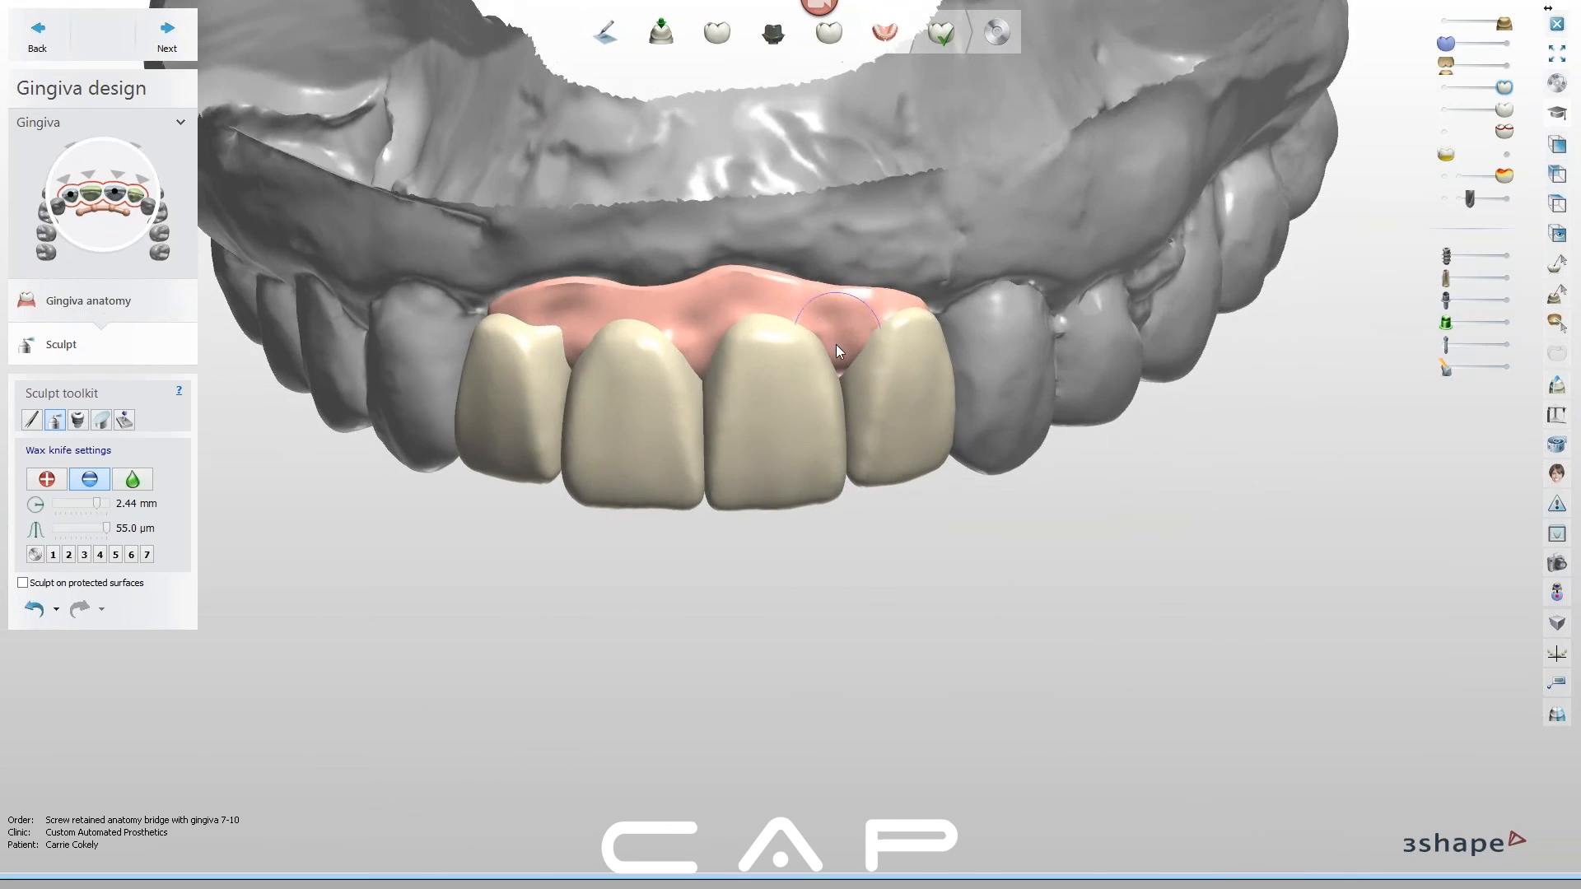
# Add material with the wax knife to the facial gingiva between teeth 9 and 10 and around tooth 7
pyautogui.click(47, 479)
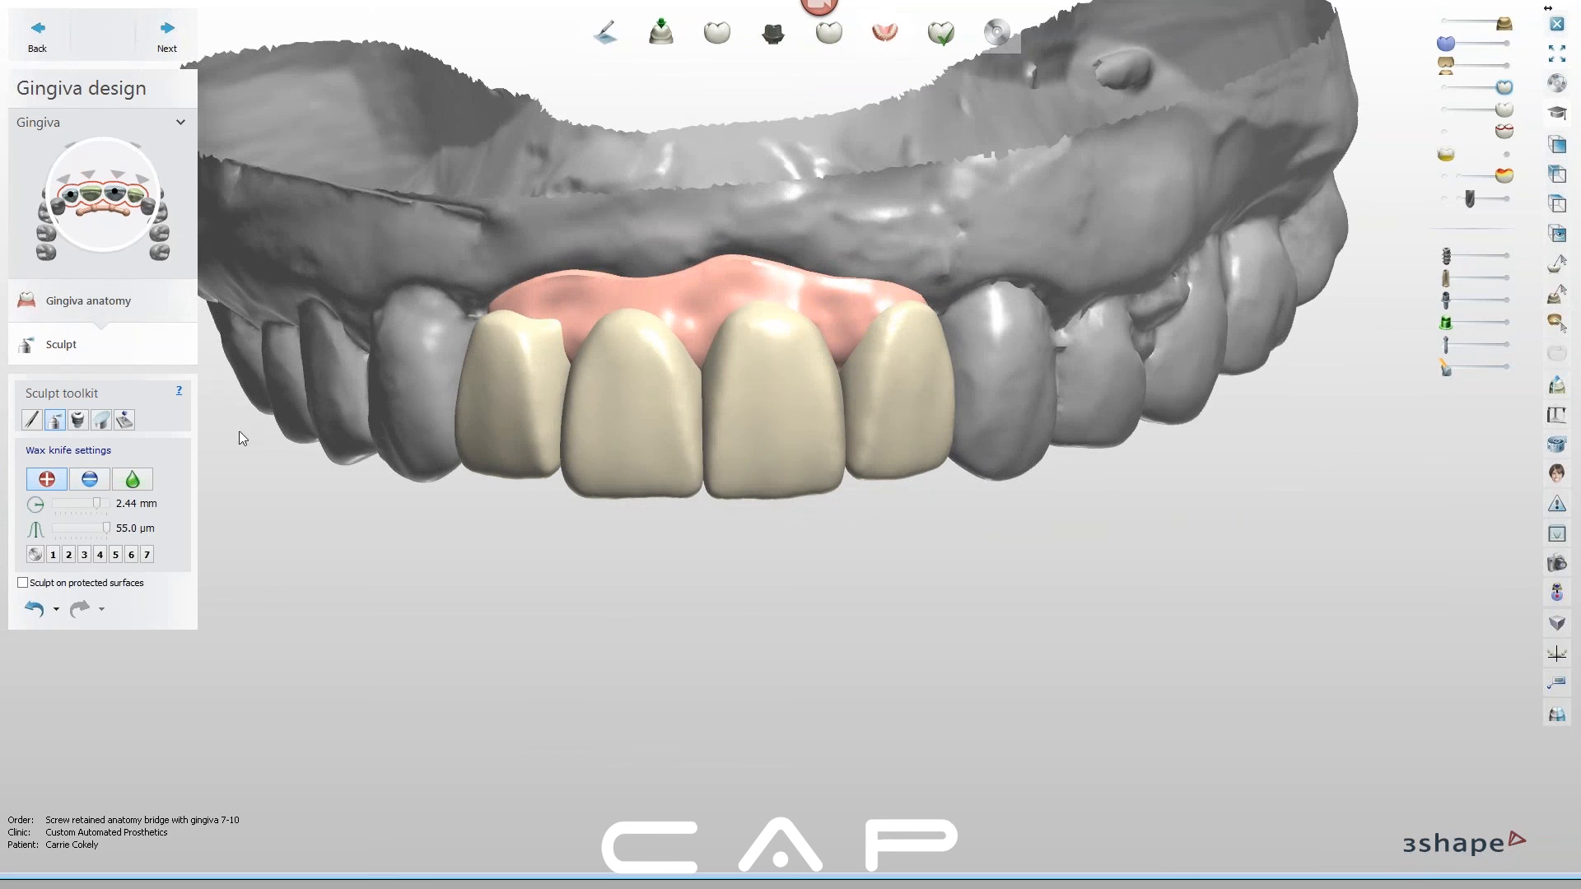
pyautogui.moveTo(842, 437); pyautogui.dragTo(831, 371, button='right')
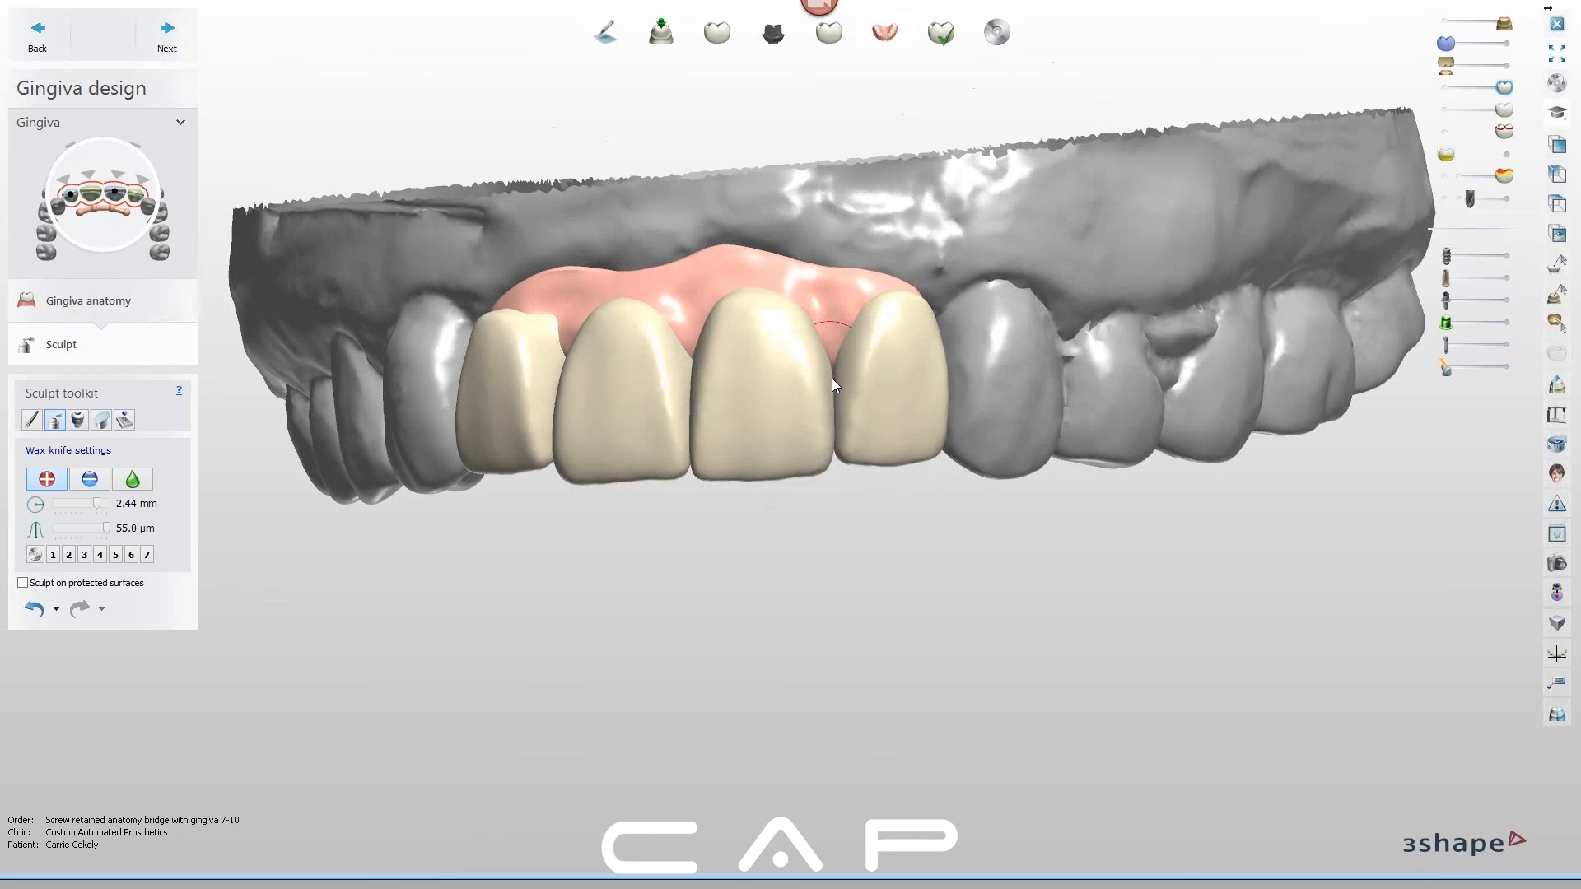
pyautogui.moveTo(729, 415); pyautogui.dragTo(611, 373, button='right')
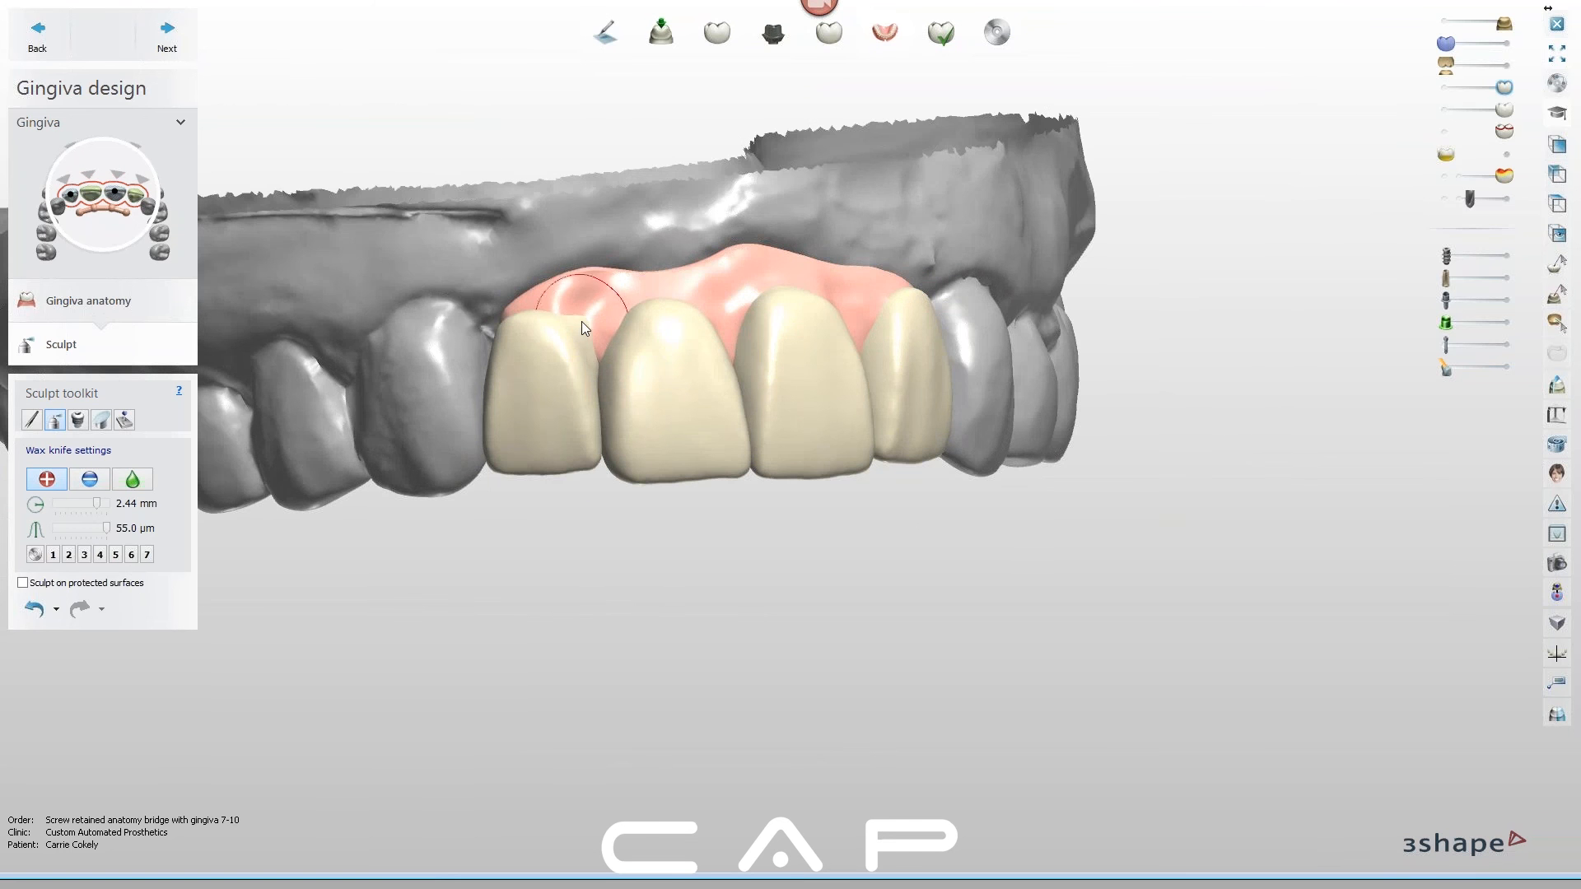
pyautogui.moveTo(575, 323); pyautogui.dragTo(875, 418, button='right')
pyautogui.scroll(-3, 873, 413)
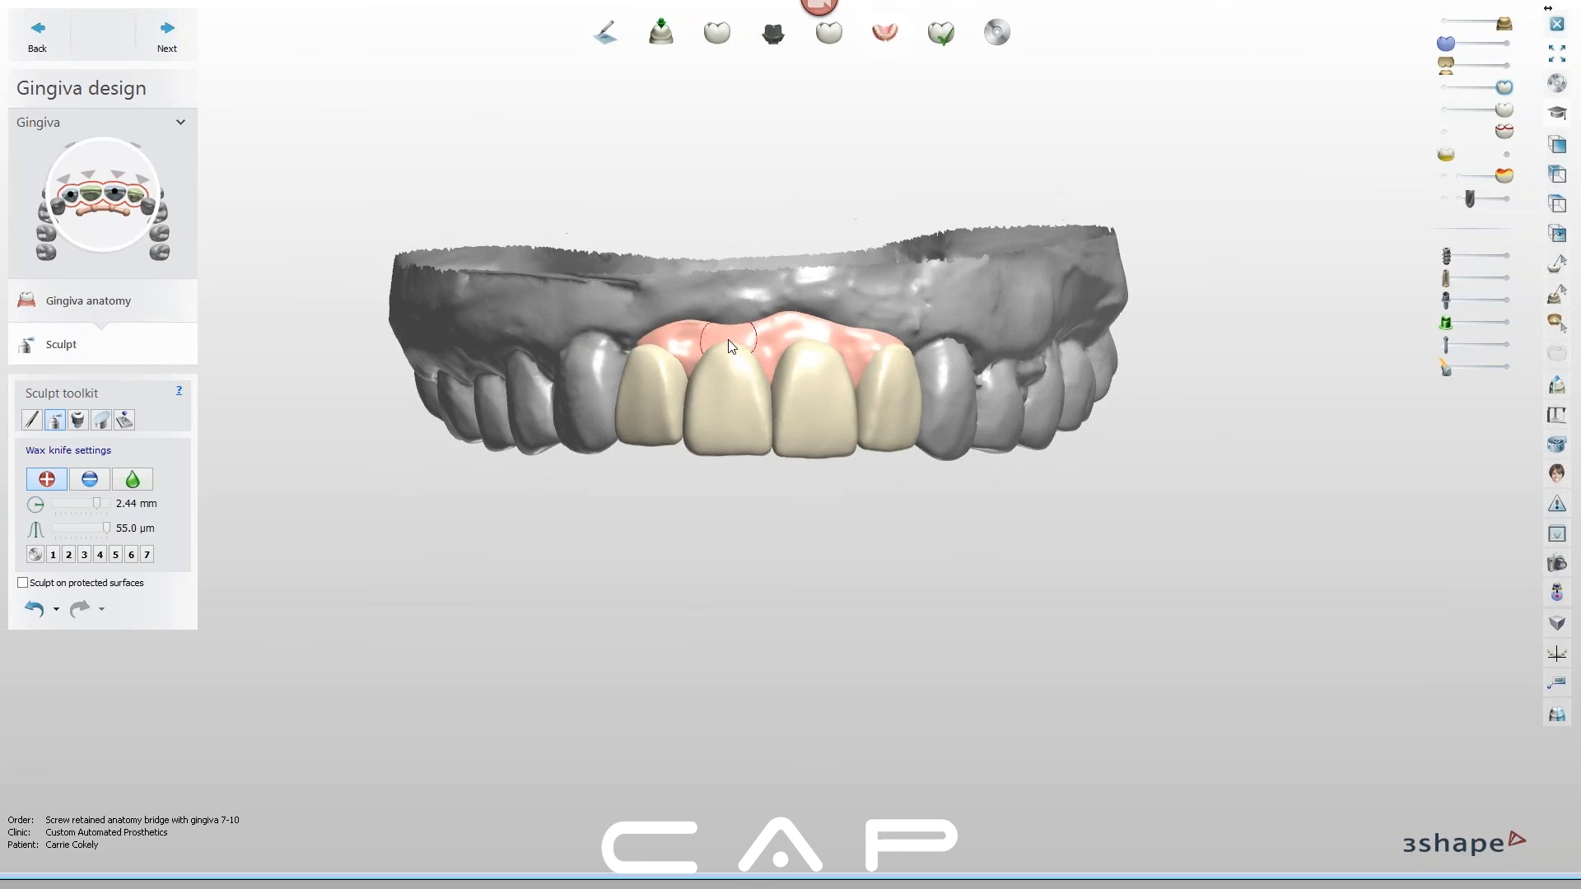
# Build up the facial gingiva above teeth 8 and 9 to even out its contour
pyautogui.scroll(3, 722, 331)
pyautogui.moveTo(942, 441); pyautogui.dragTo(822, 383, button='right')
pyautogui.moveTo(822, 383)
pyautogui.mouseDown()
pyautogui.moveTo(833, 363)
pyautogui.moveTo(876, 368)
pyautogui.moveTo(763, 408)
pyautogui.mouseUp()
pyautogui.moveTo(763, 409); pyautogui.dragTo(741, 377, button='right')
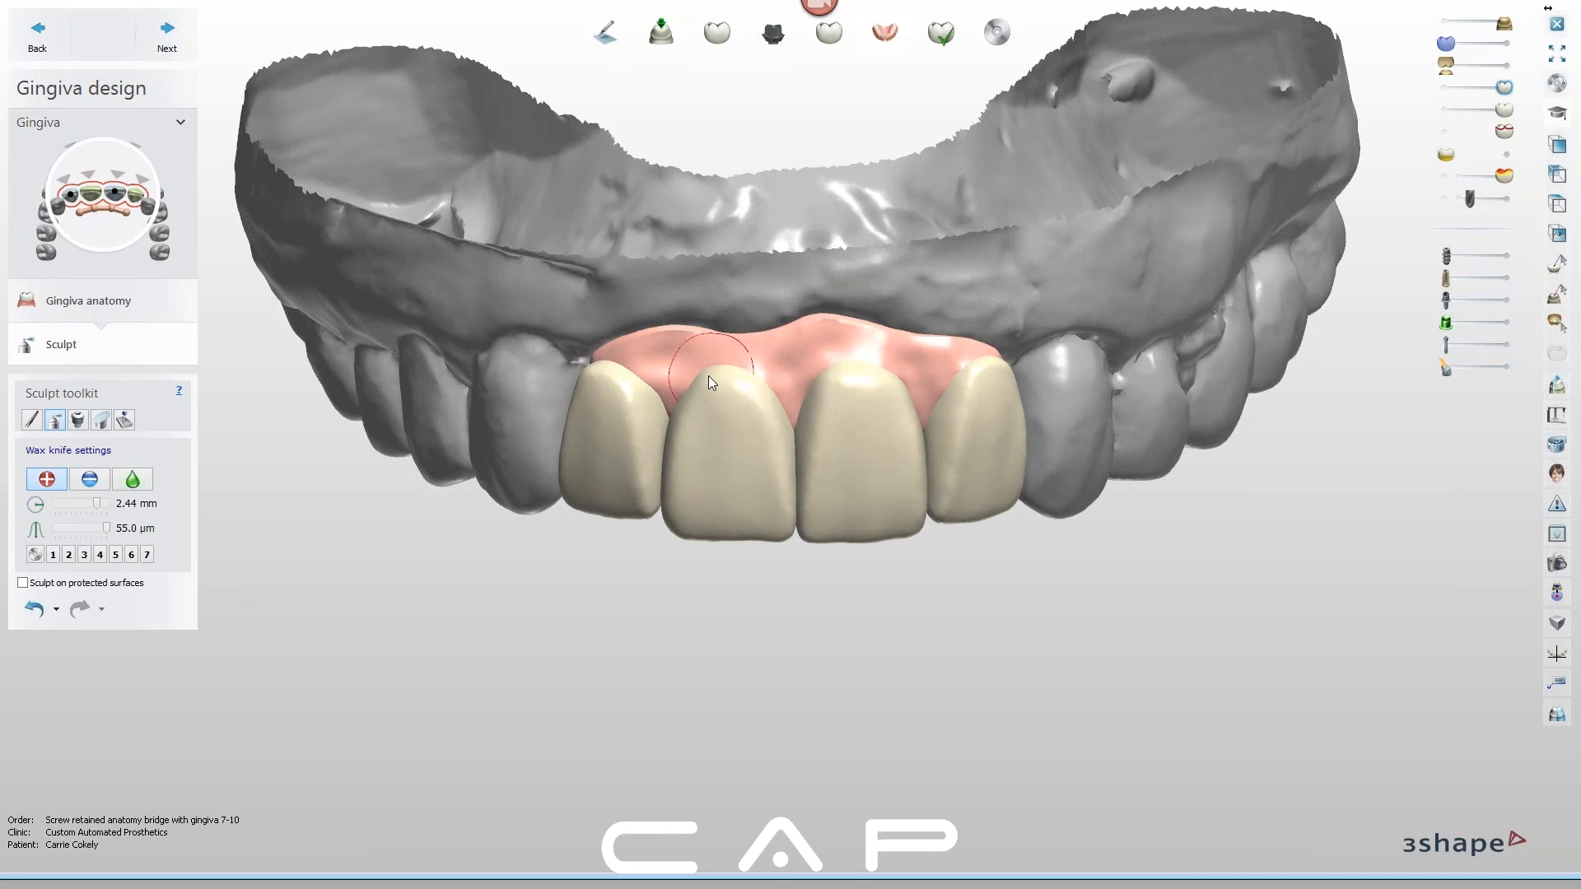
pyautogui.moveTo(706, 376); pyautogui.dragTo(737, 370)
pyautogui.scroll(-2, 777, 408)
pyautogui.moveTo(777, 408); pyautogui.dragTo(812, 382, button='right')
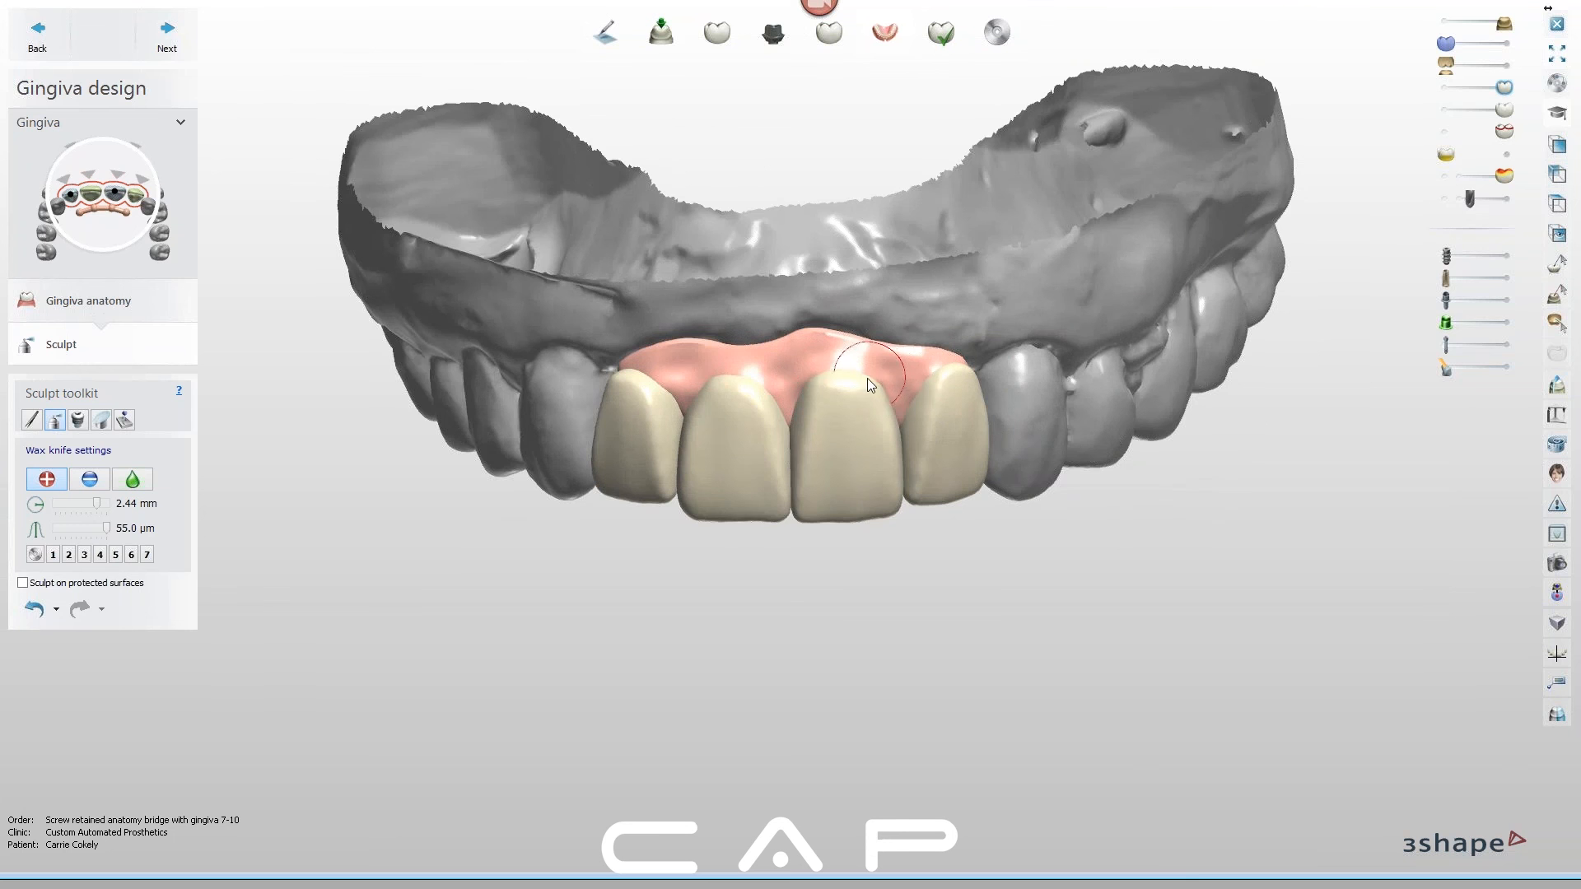
pyautogui.scroll(-2, 882, 398)
pyautogui.moveTo(878, 407); pyautogui.dragTo(878, 435, button='right')
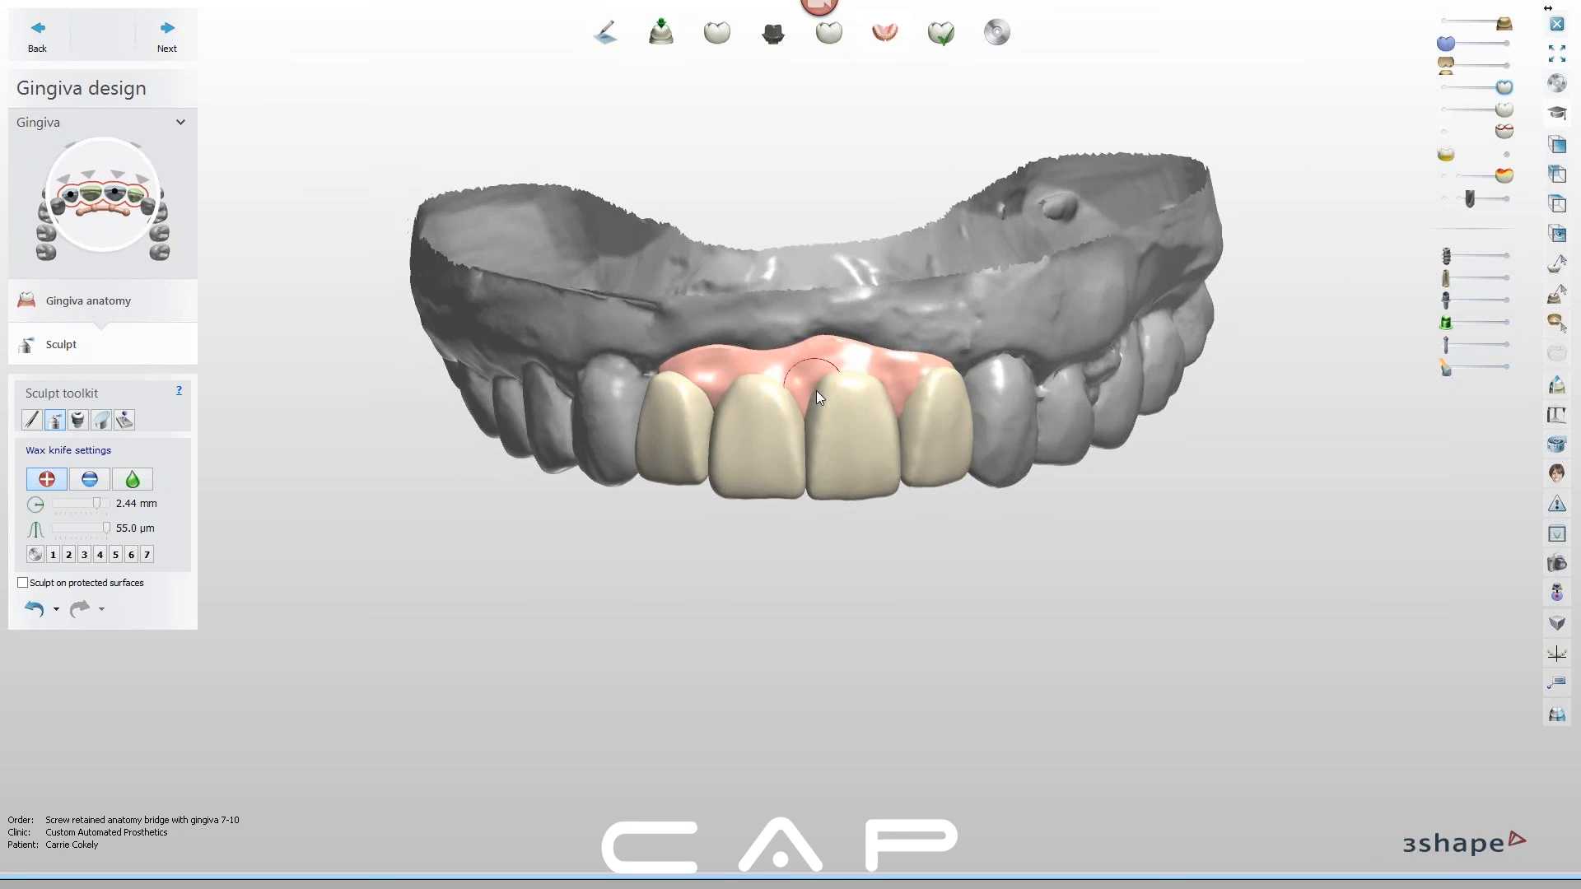
# Switch the wax knife to removal and trim the palatal gingiva between teeth 8 and 9
pyautogui.scroll(3, 812, 390)
pyautogui.moveTo(809, 487); pyautogui.dragTo(789, 403, button='right')
pyautogui.click(89, 479)
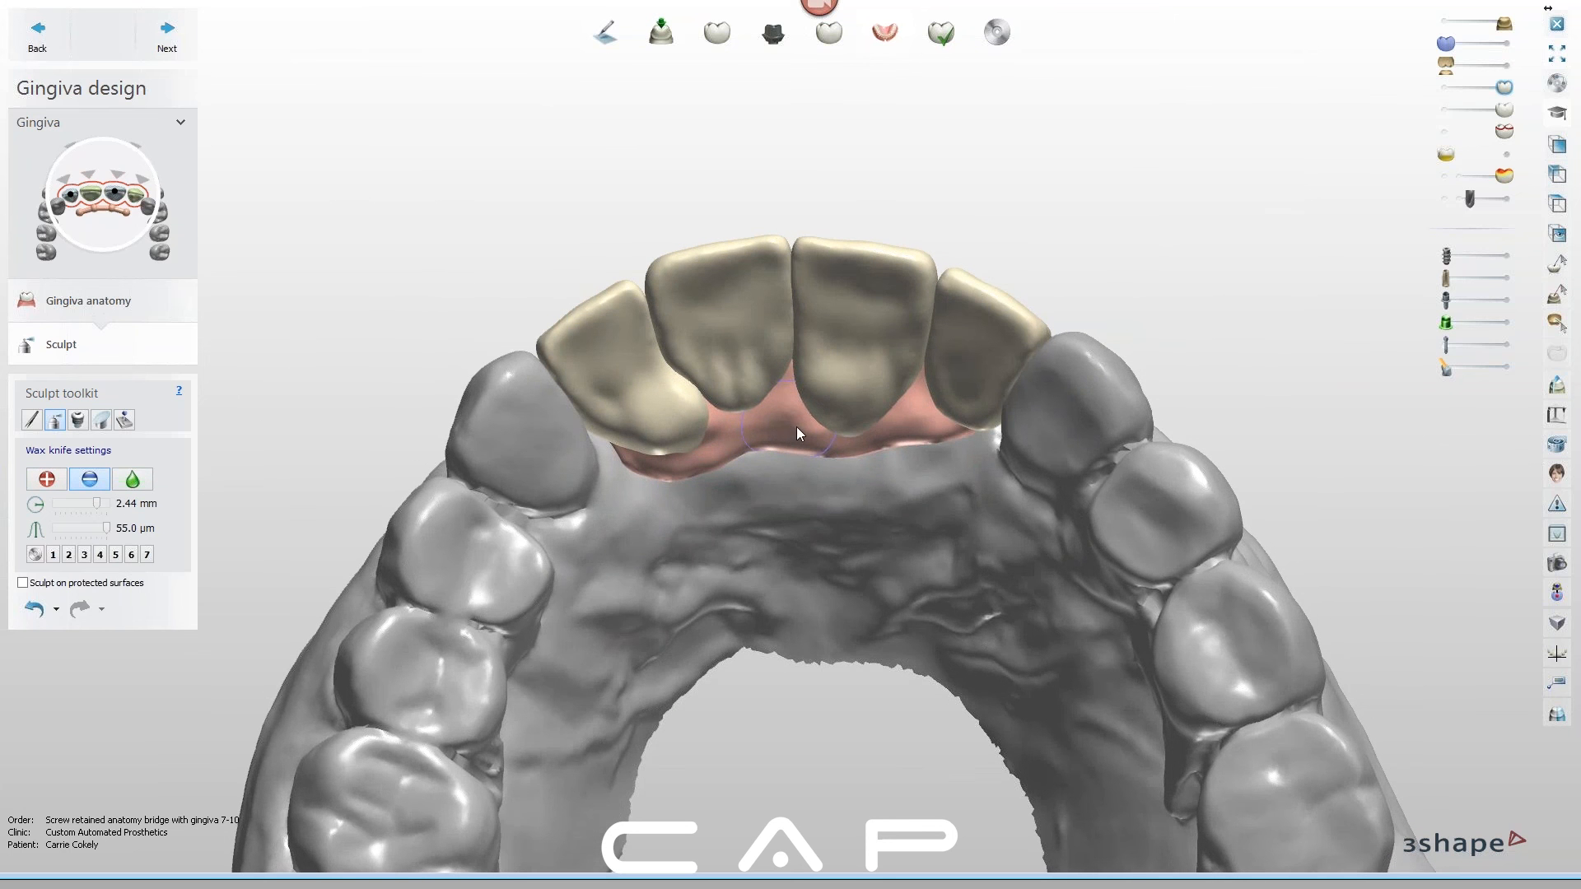
pyautogui.moveTo(810, 466); pyautogui.dragTo(675, 446, button='right')
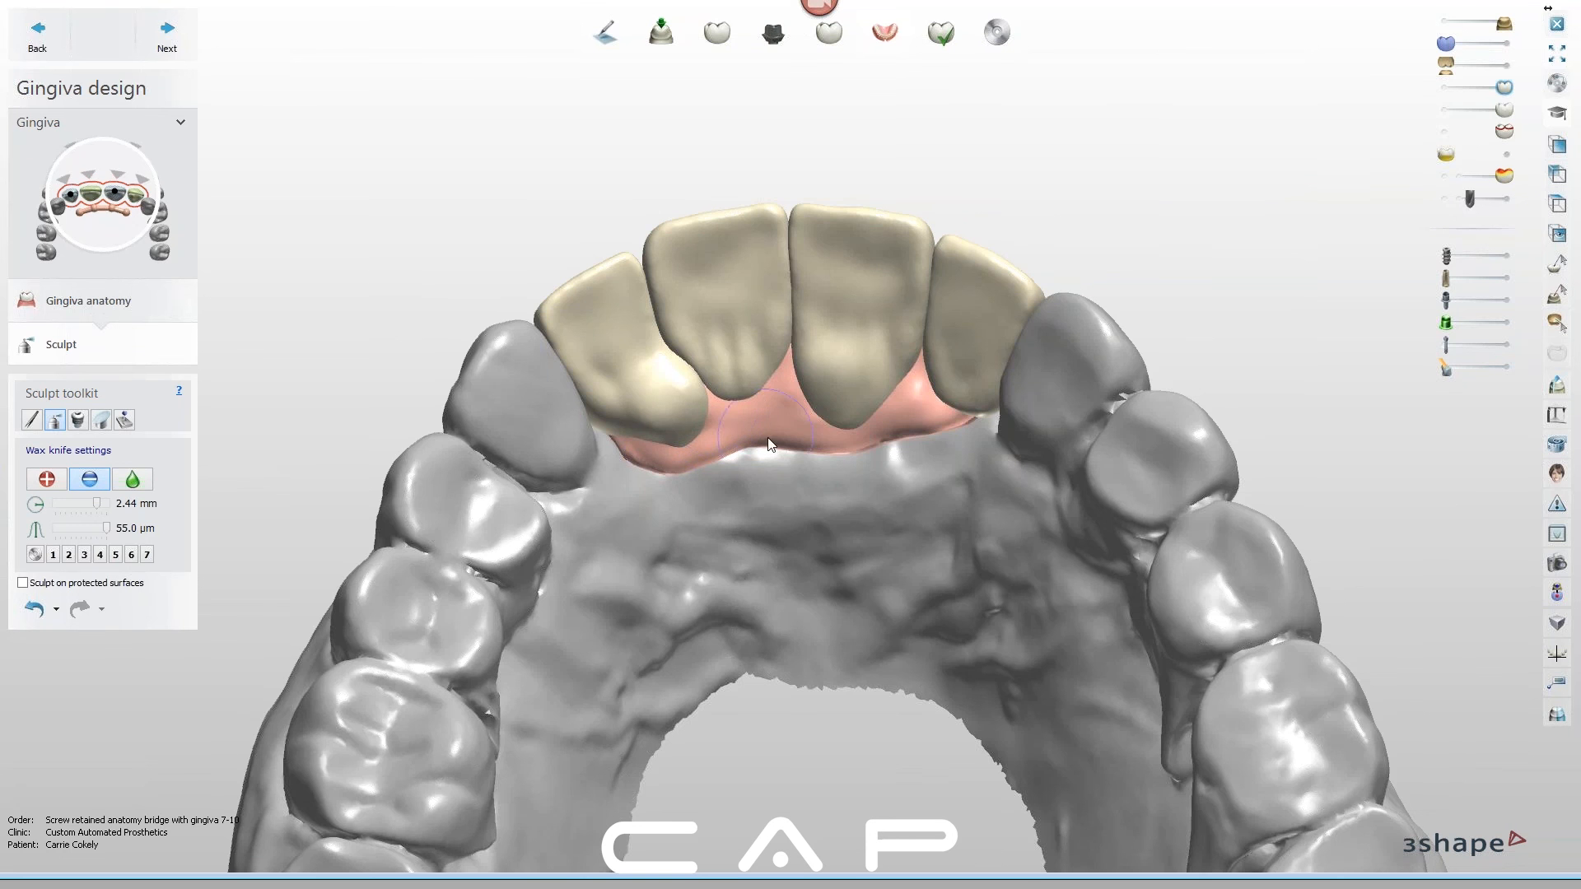
pyautogui.moveTo(784, 418); pyautogui.dragTo(787, 413, button='right')
# Add palatal gingiva behind tooth 7, and trim the gingiva near tooth 10 and above the facial side of tooth 8
pyautogui.click(53, 482)
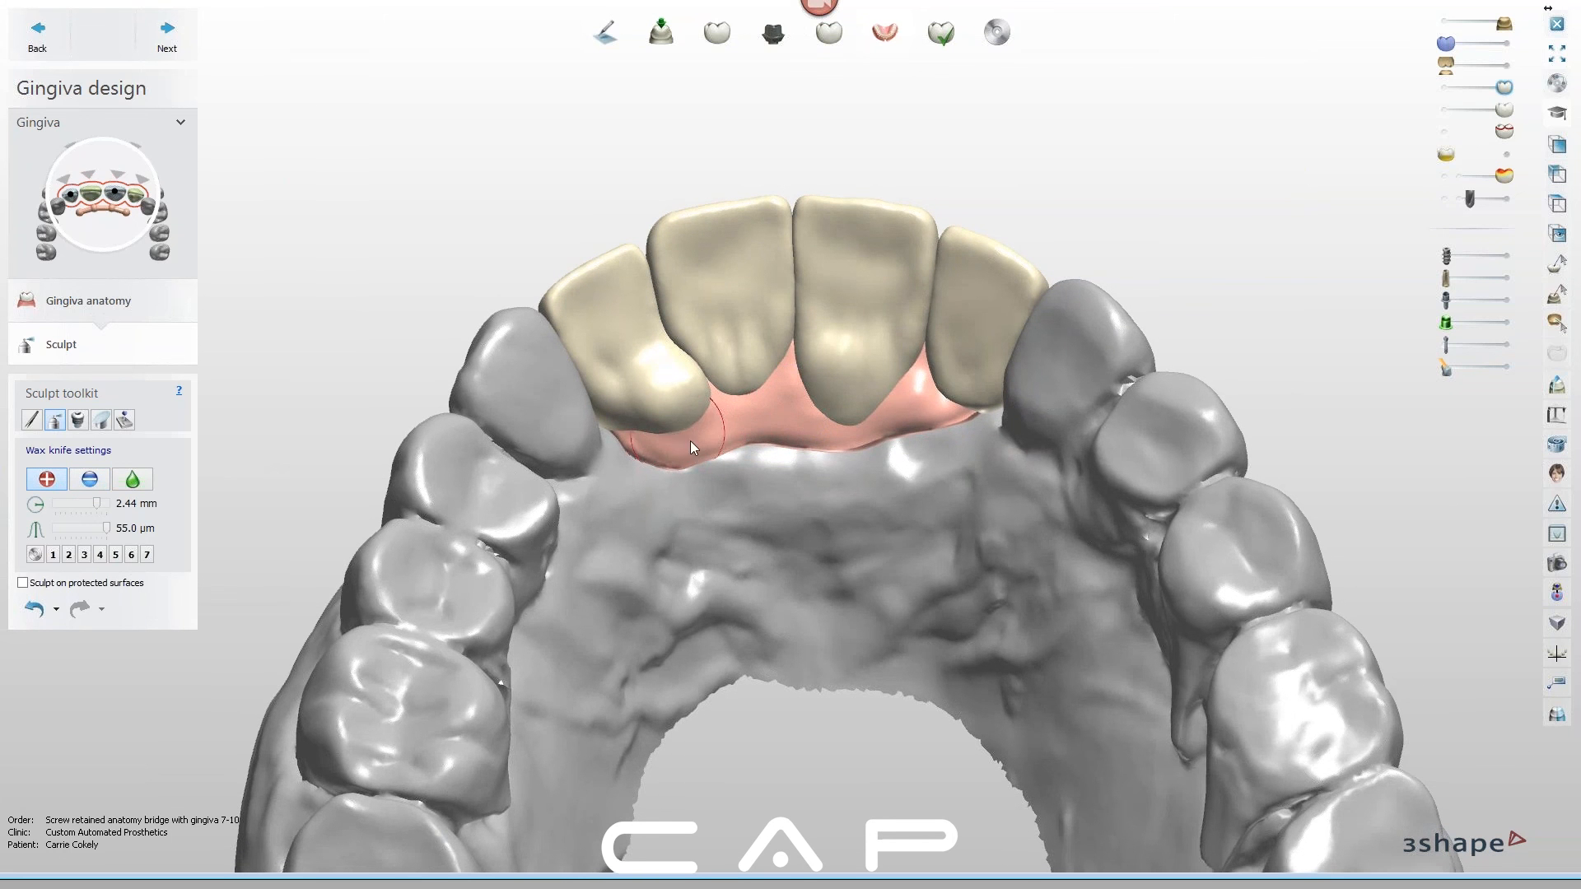
pyautogui.scroll(-3, 827, 439)
pyautogui.click(77, 484)
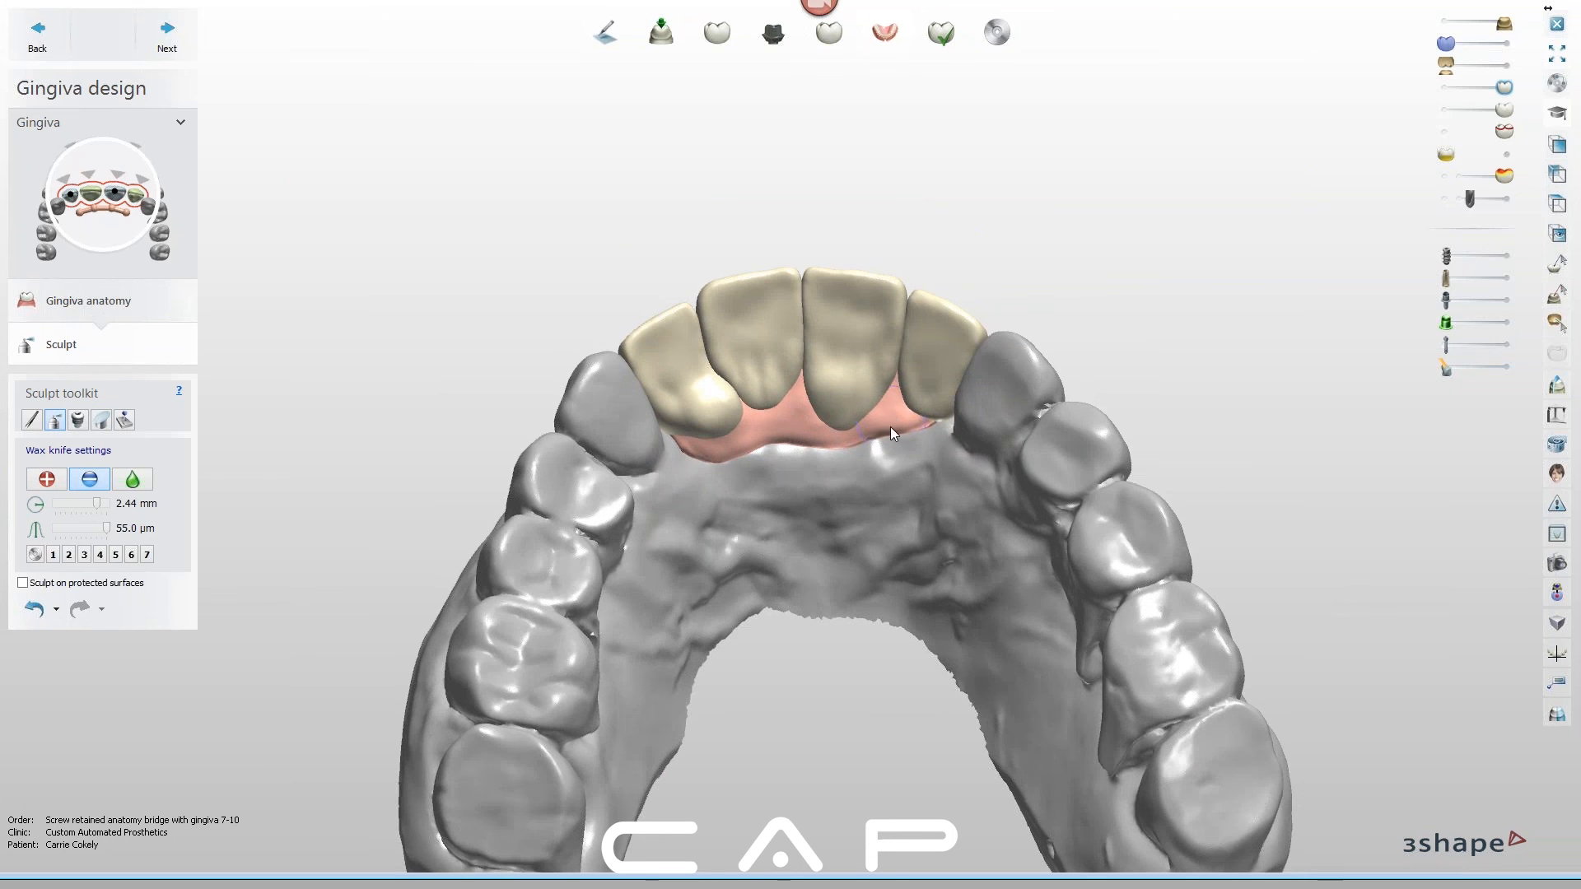
pyautogui.moveTo(905, 442); pyautogui.dragTo(680, 414, button='right')
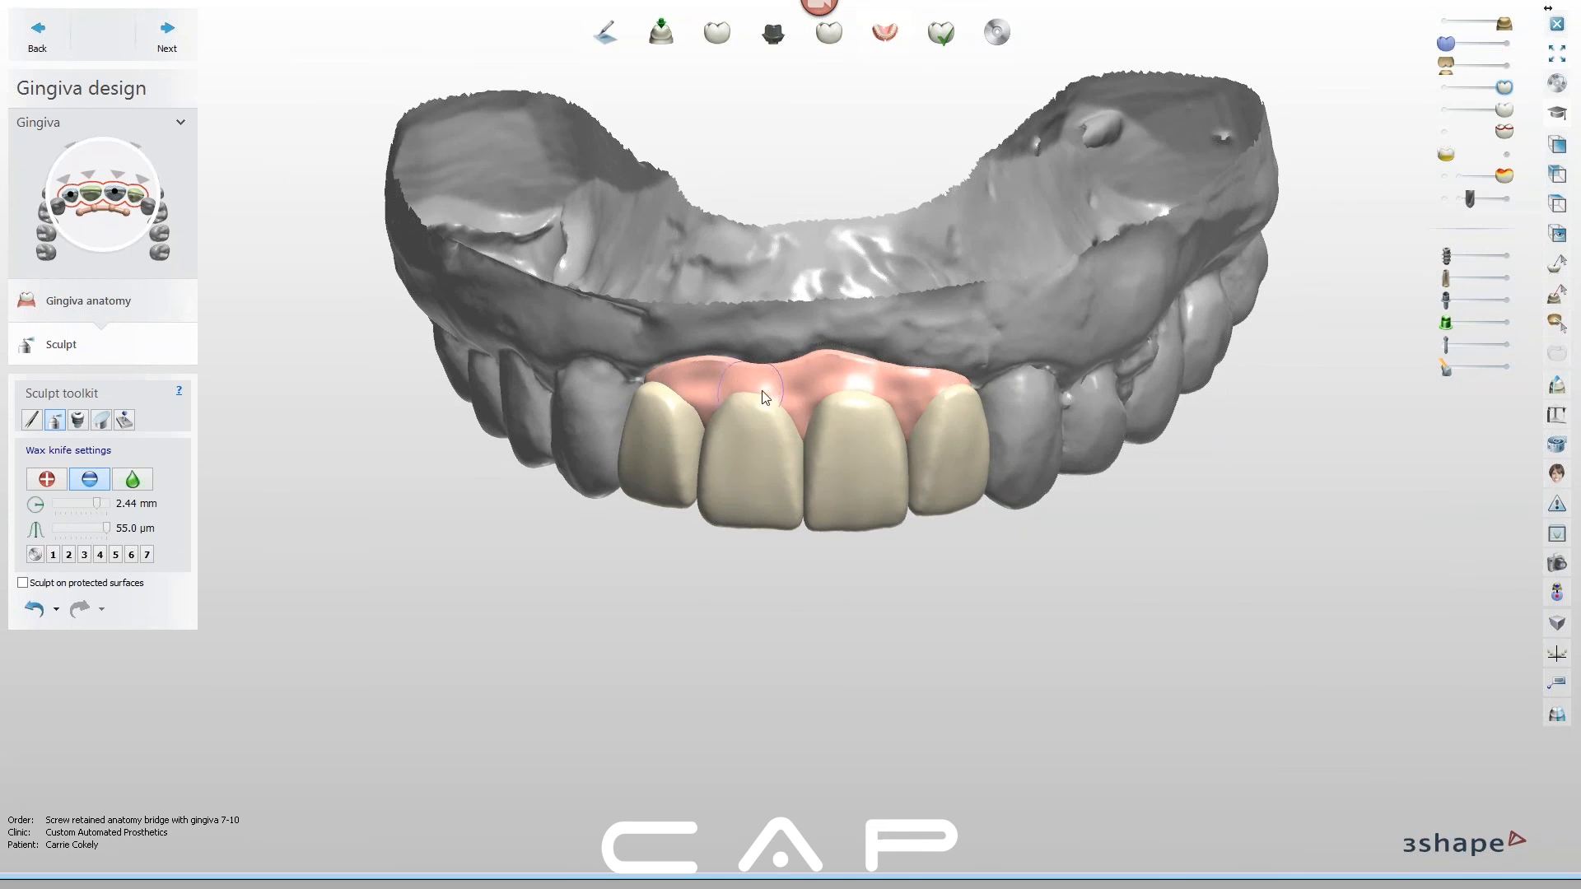
pyautogui.moveTo(911, 462); pyautogui.dragTo(898, 438, button='right')
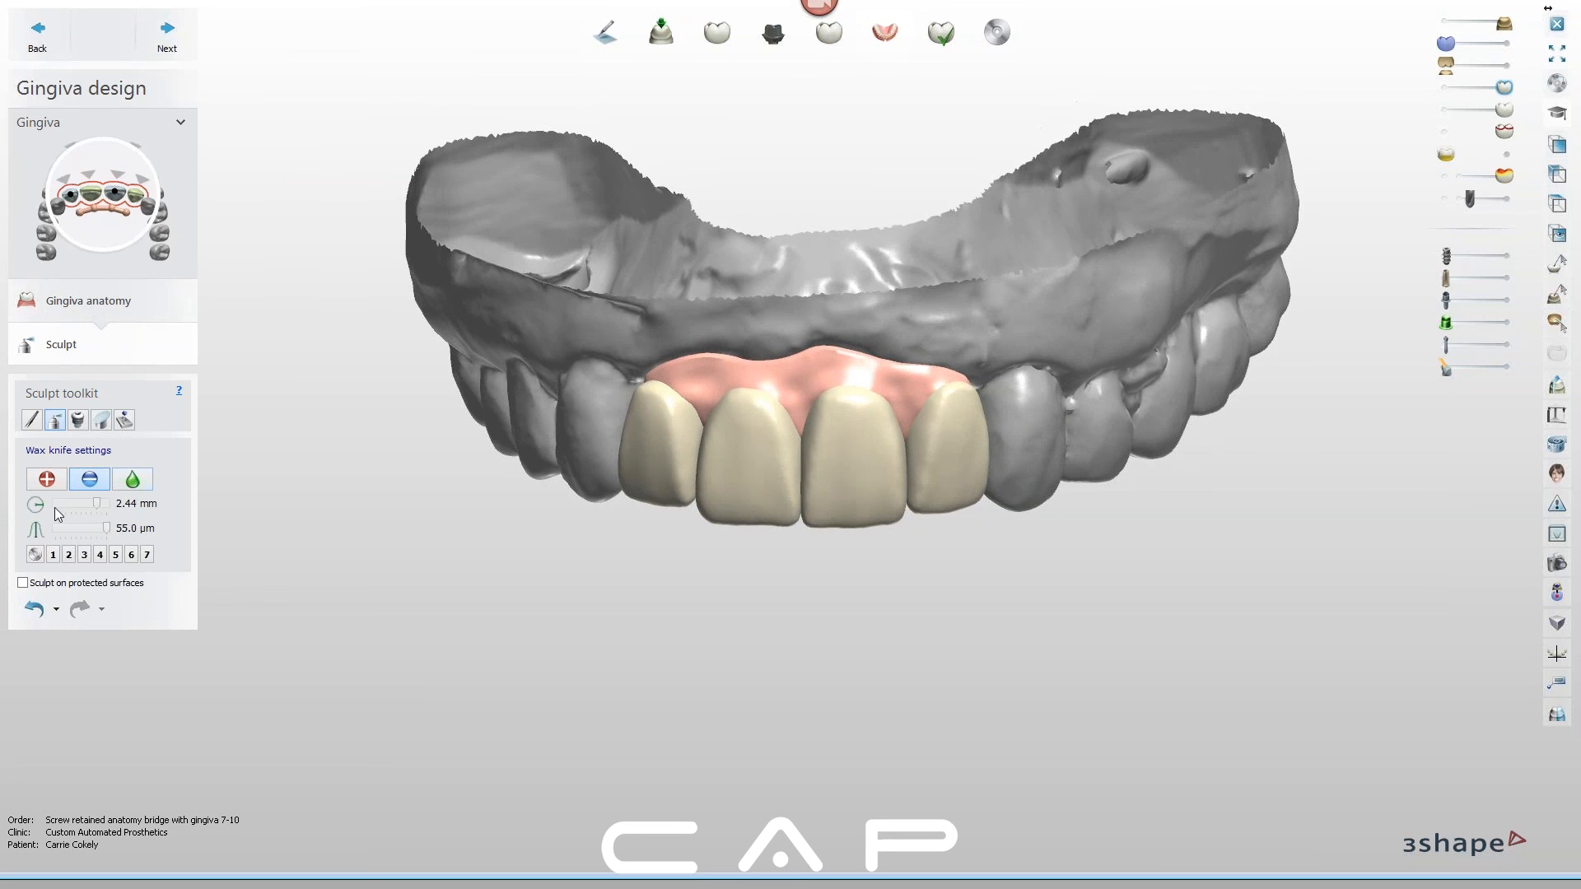
# Add material to the facial gingiva between teeth 8 and 9 with the wax knife
pyautogui.click(50, 487)
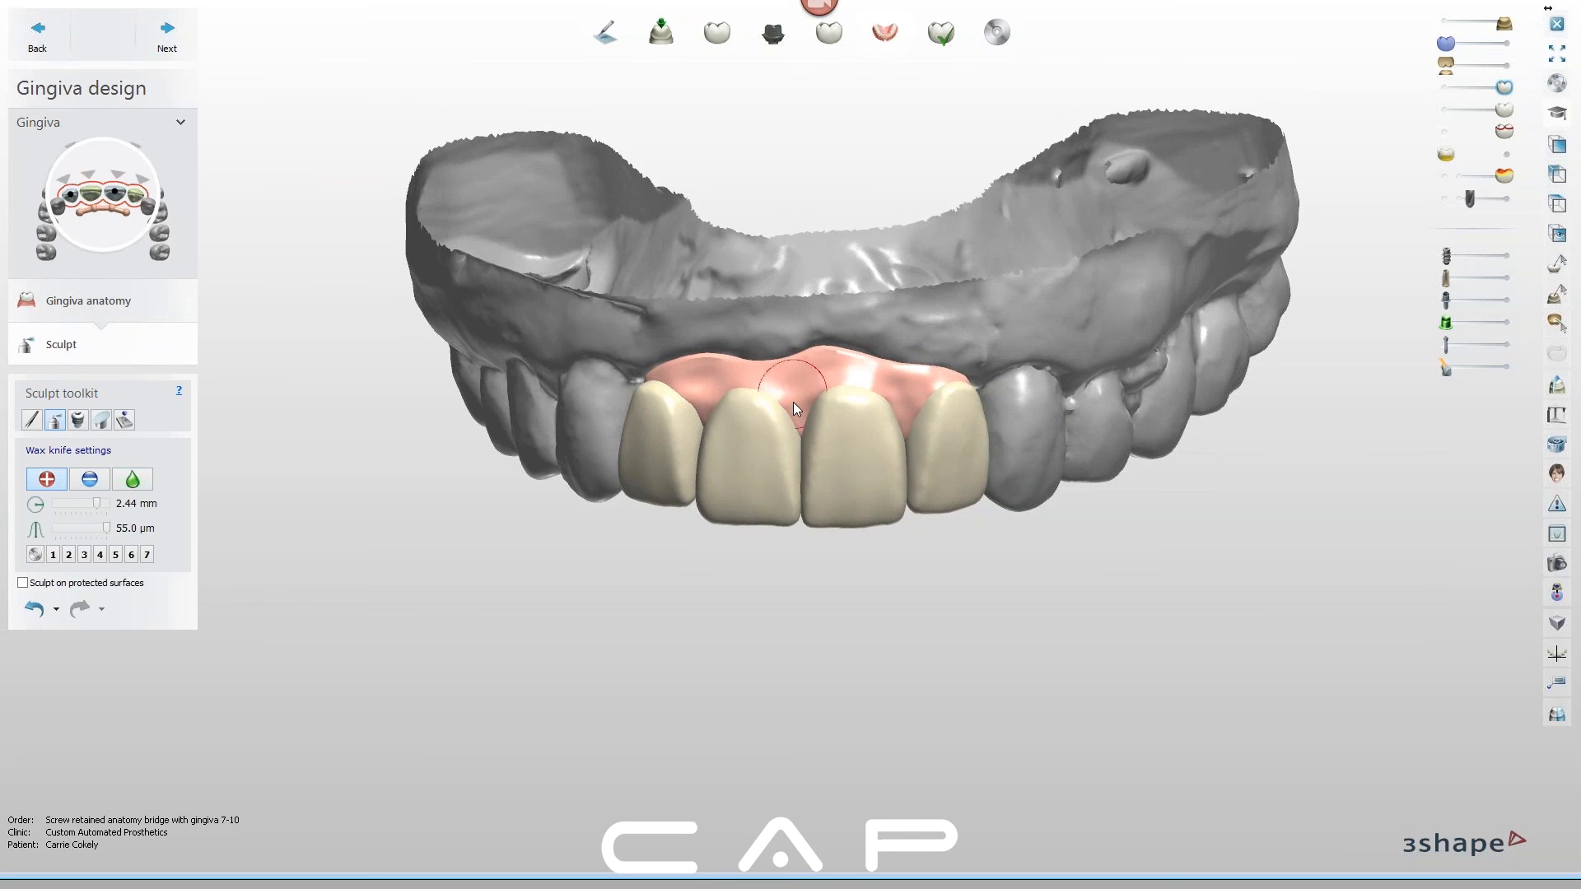
pyautogui.moveTo(788, 431)
pyautogui.mouseDown(button='right')
pyautogui.moveTo(766, 437)
pyautogui.moveTo(754, 392)
pyautogui.mouseUp(button='right')
pyautogui.moveTo(863, 459)
pyautogui.mouseDown(button='right')
pyautogui.moveTo(861, 486)
pyautogui.moveTo(835, 398)
pyautogui.mouseUp(button='right')
pyautogui.moveTo(912, 465); pyautogui.dragTo(930, 393, button='right')
pyautogui.scroll(-1, 930, 393)
pyautogui.scroll(-1, 937, 451)
# Hide the jaw model and turn the bridge to expose the underside of the gingiva
pyautogui.moveTo(936, 523); pyautogui.dragTo(860, 500, button='right')
pyautogui.moveTo(843, 419); pyautogui.dragTo(856, 461, button='right')
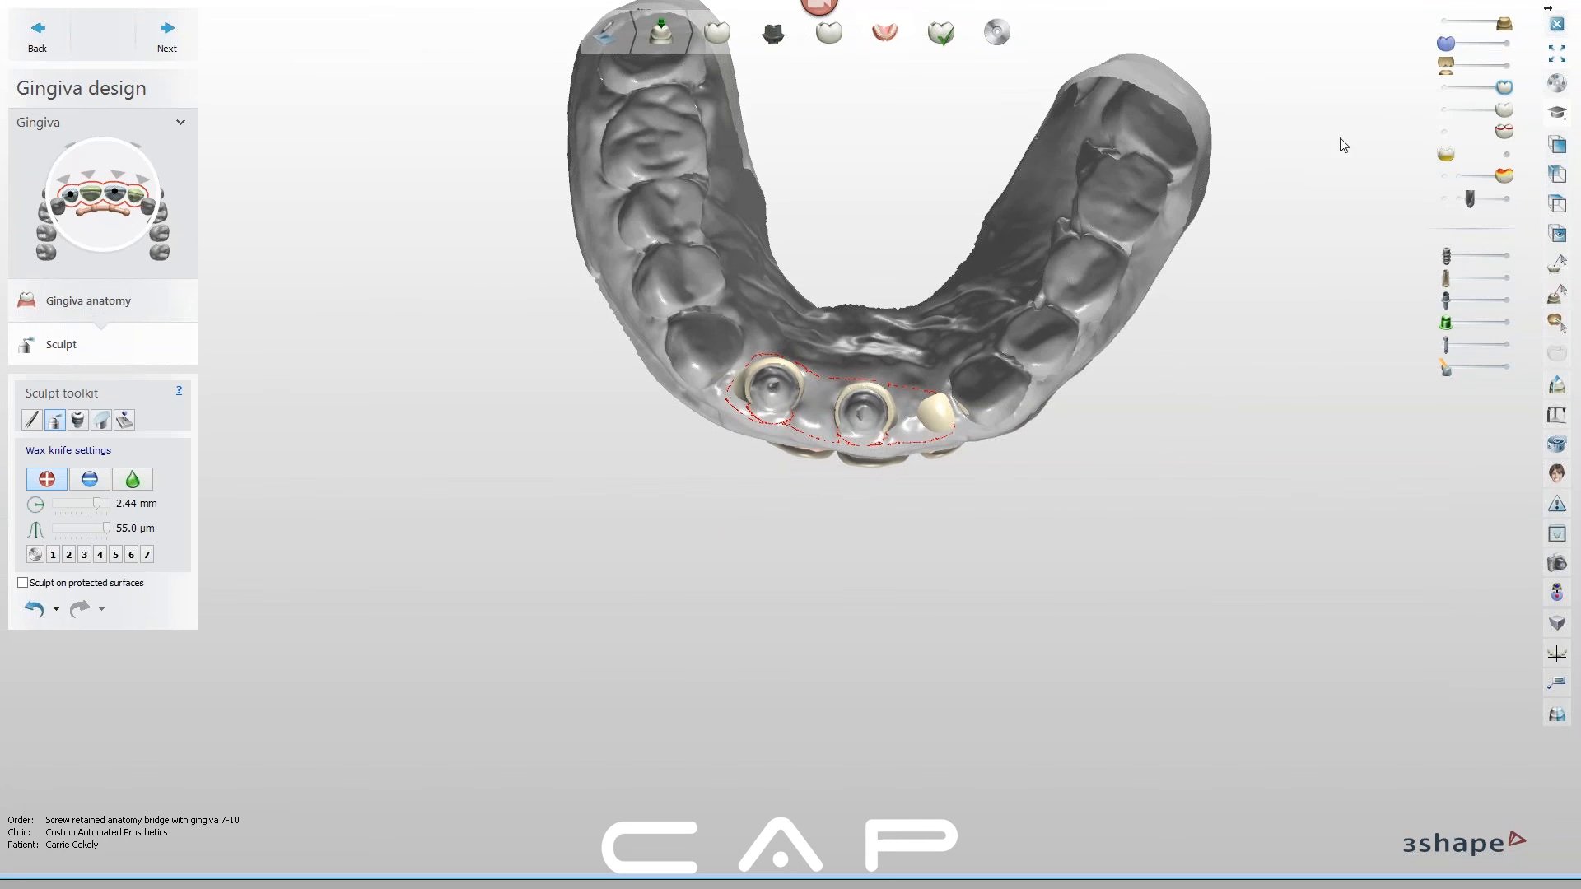
pyautogui.click(1444, 23)
pyautogui.moveTo(983, 363); pyautogui.dragTo(697, 499, button='right')
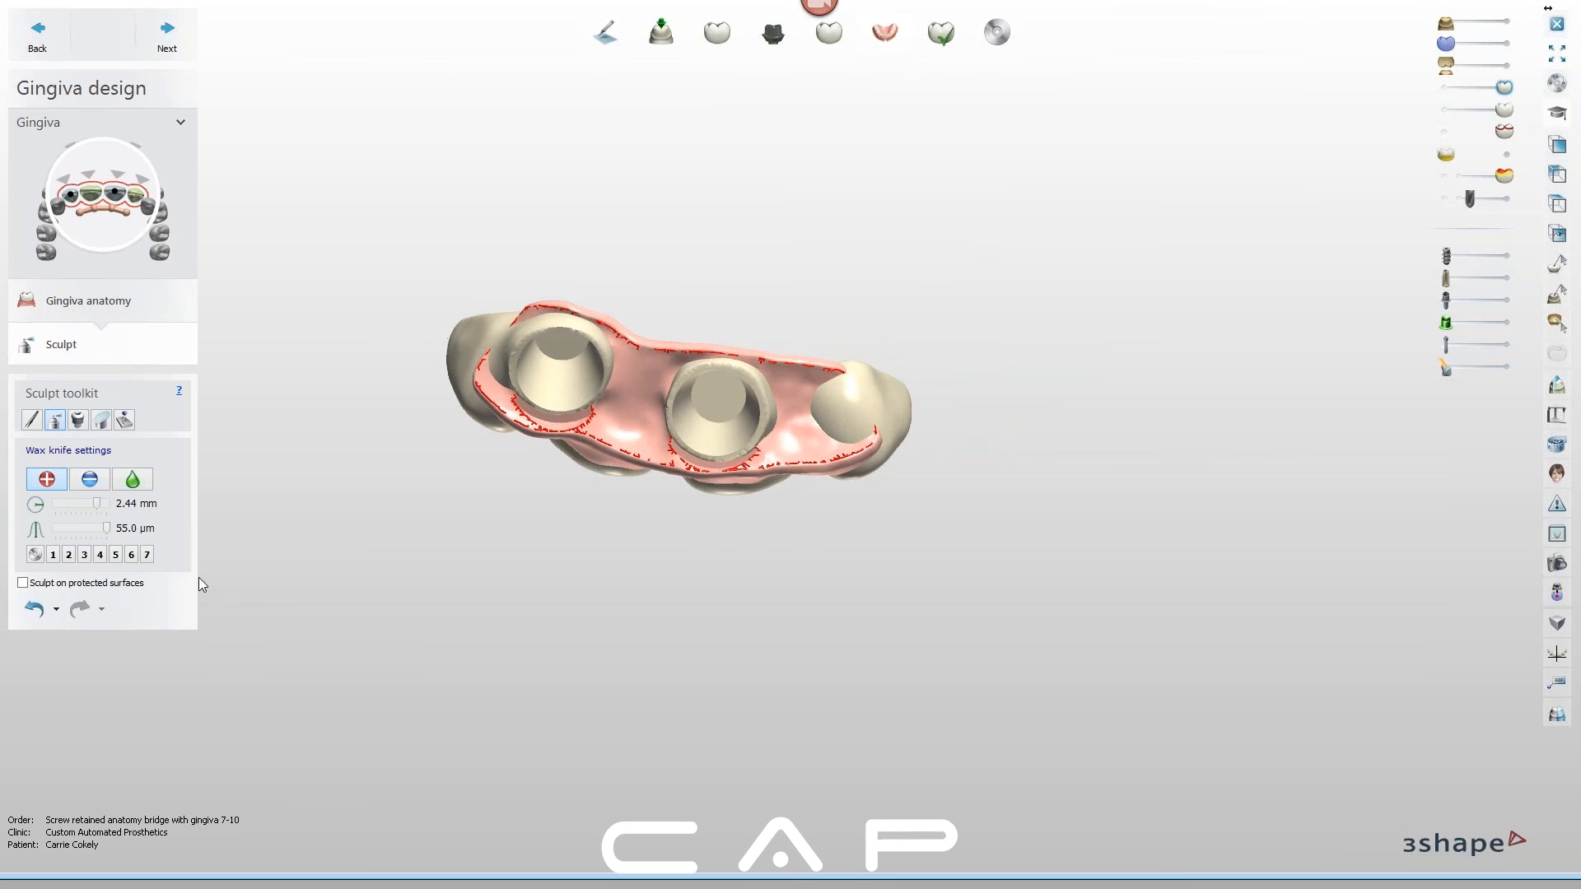
# Enable sculpting on protected surfaces and smooth the underside of the gingiva with the wax knife at a 1.32 mm radius
pyautogui.click(24, 585)
pyautogui.click(75, 504)
pyautogui.click(135, 481)
pyautogui.moveTo(636, 365); pyautogui.dragTo(642, 334, button='right')
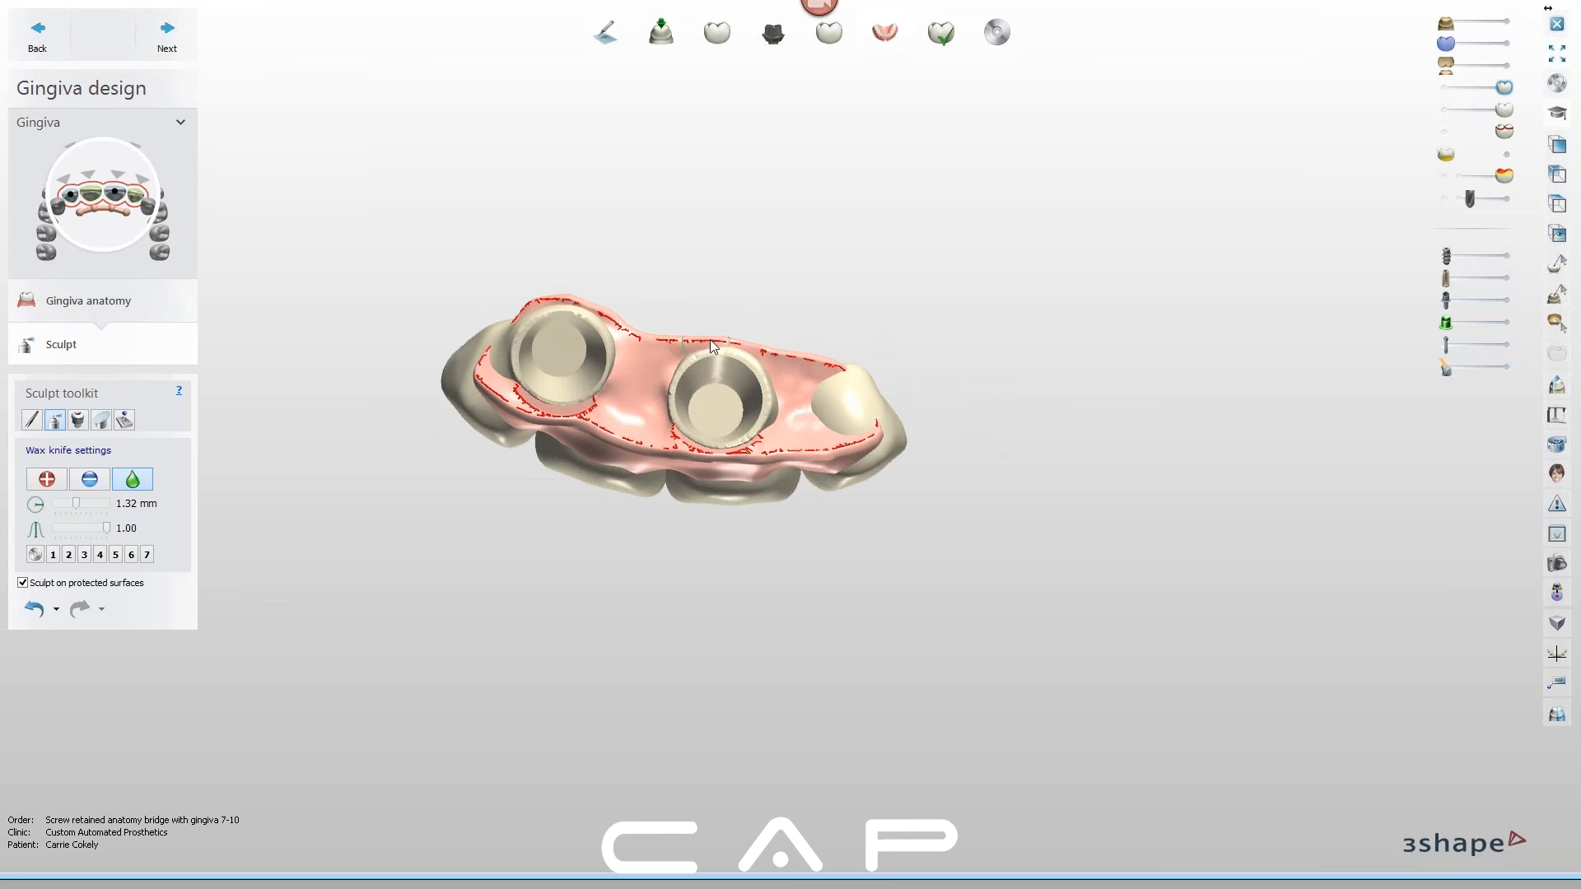
# Smooth the palatal edge of the gingiva and the underside rims around the implant openings
pyautogui.moveTo(759, 375); pyautogui.dragTo(494, 394, button='right')
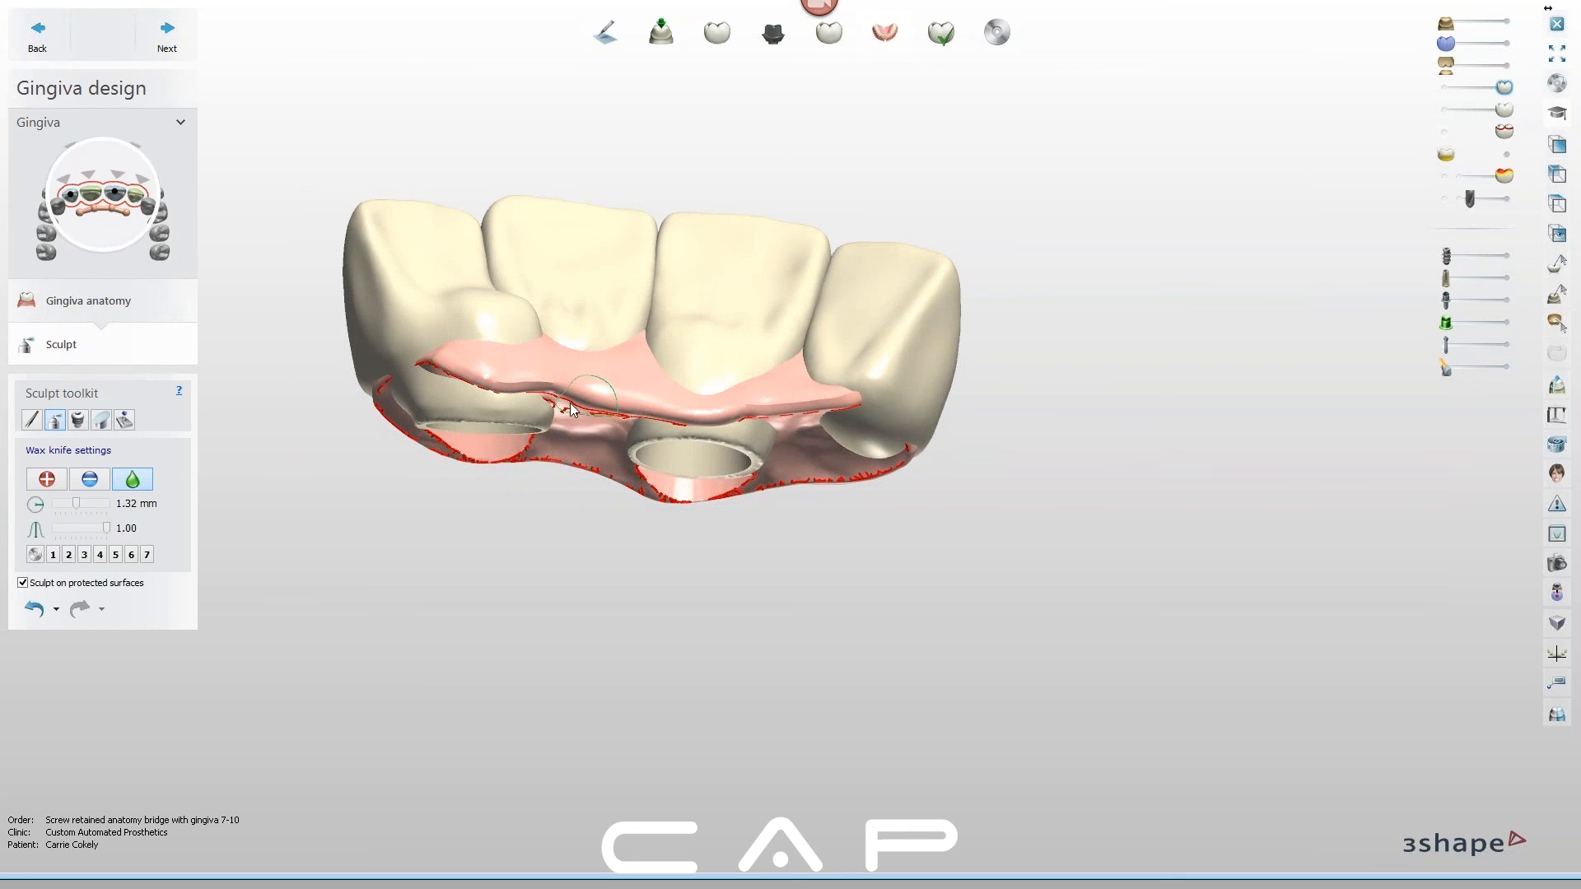
pyautogui.moveTo(526, 397); pyautogui.dragTo(517, 431, button='right')
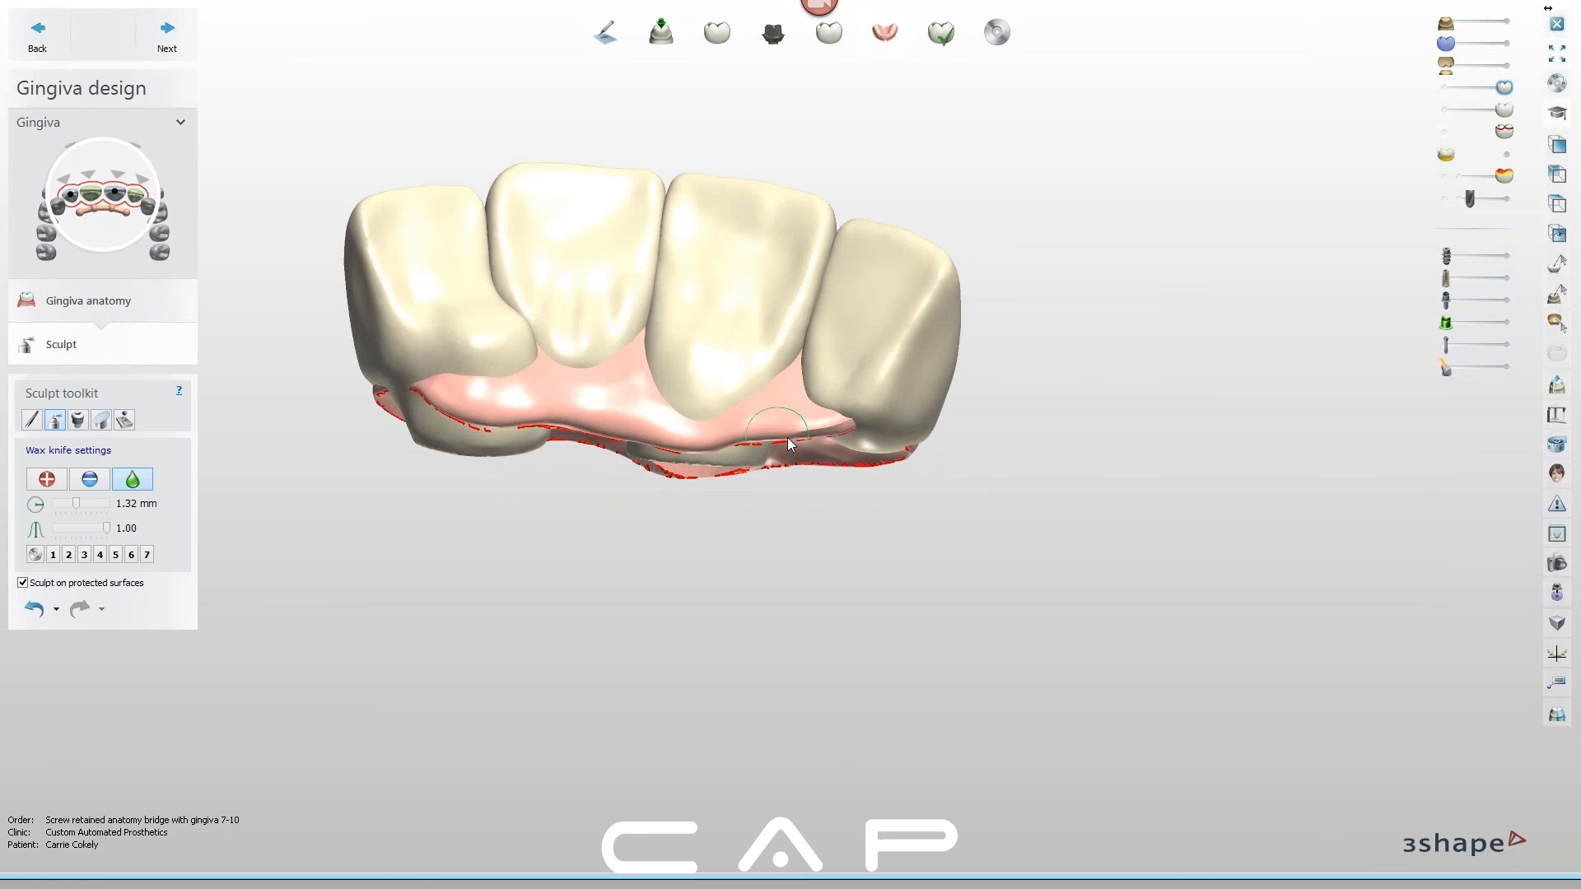
pyautogui.moveTo(751, 384); pyautogui.dragTo(679, 468, button='right')
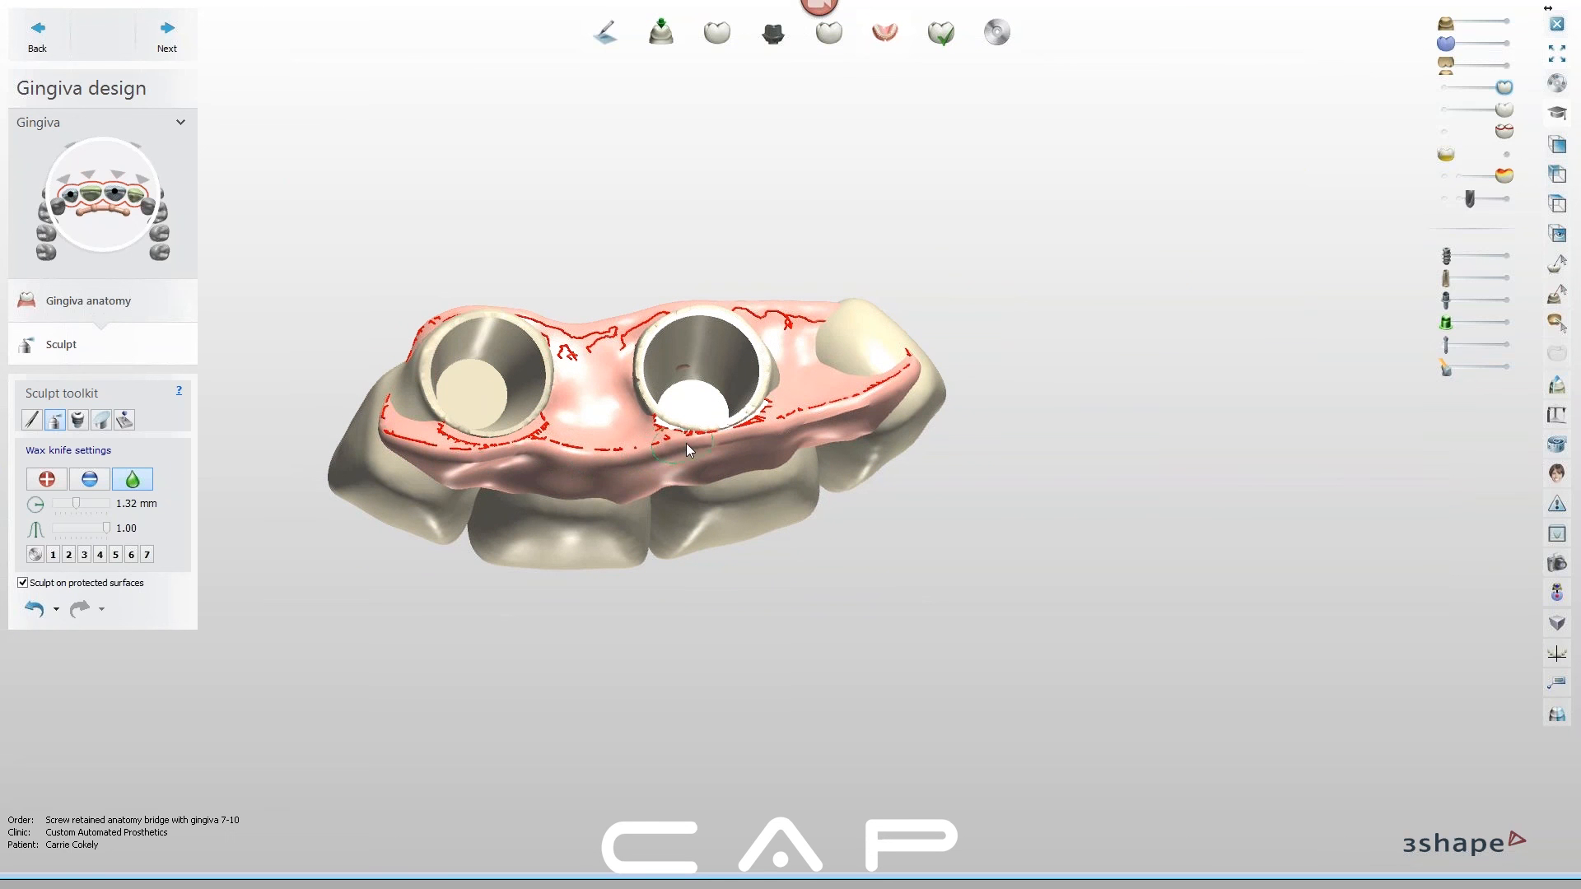
pyautogui.moveTo(759, 423); pyautogui.dragTo(816, 428, button='right')
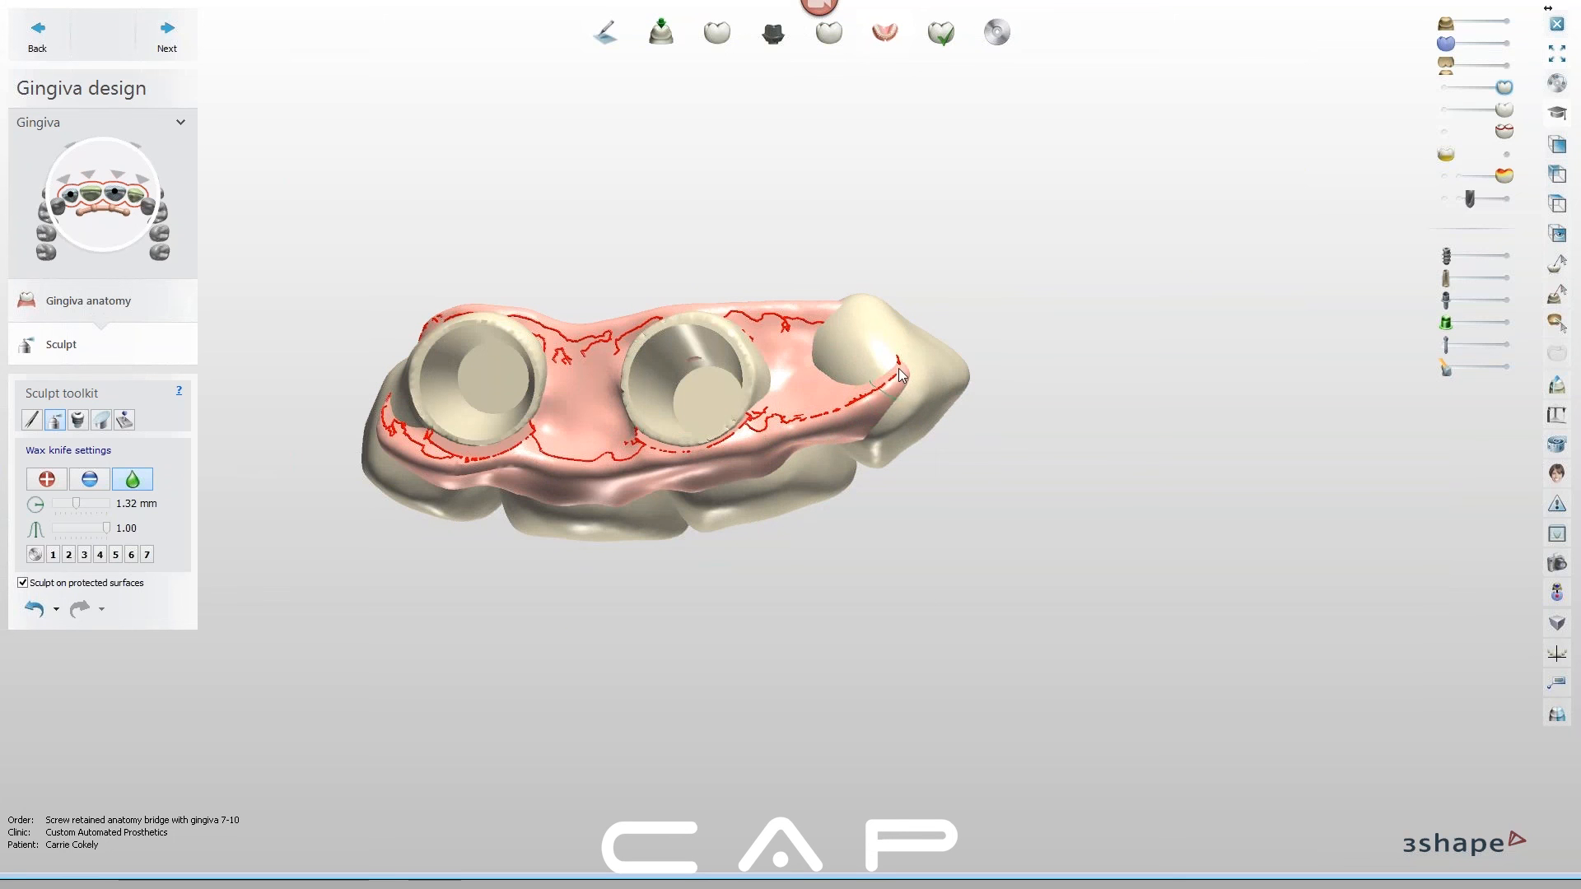
# Show the jaw model and smooth the facial and palatal gingiva where it meets the ridge
pyautogui.moveTo(920, 398); pyautogui.dragTo(1514, 7, button='right')
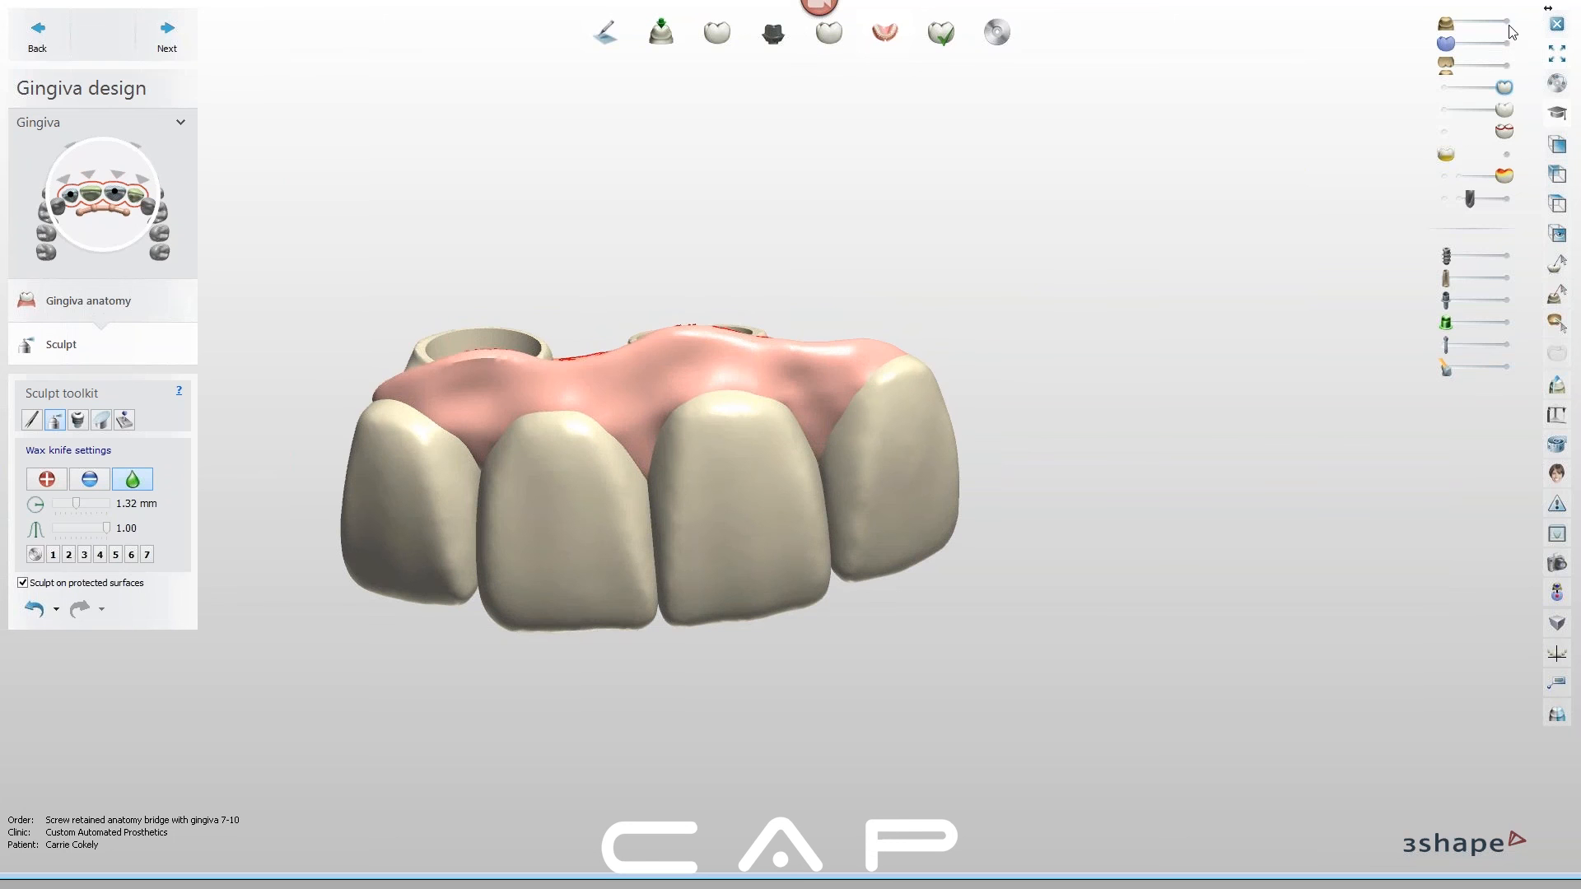
pyautogui.click(1508, 23)
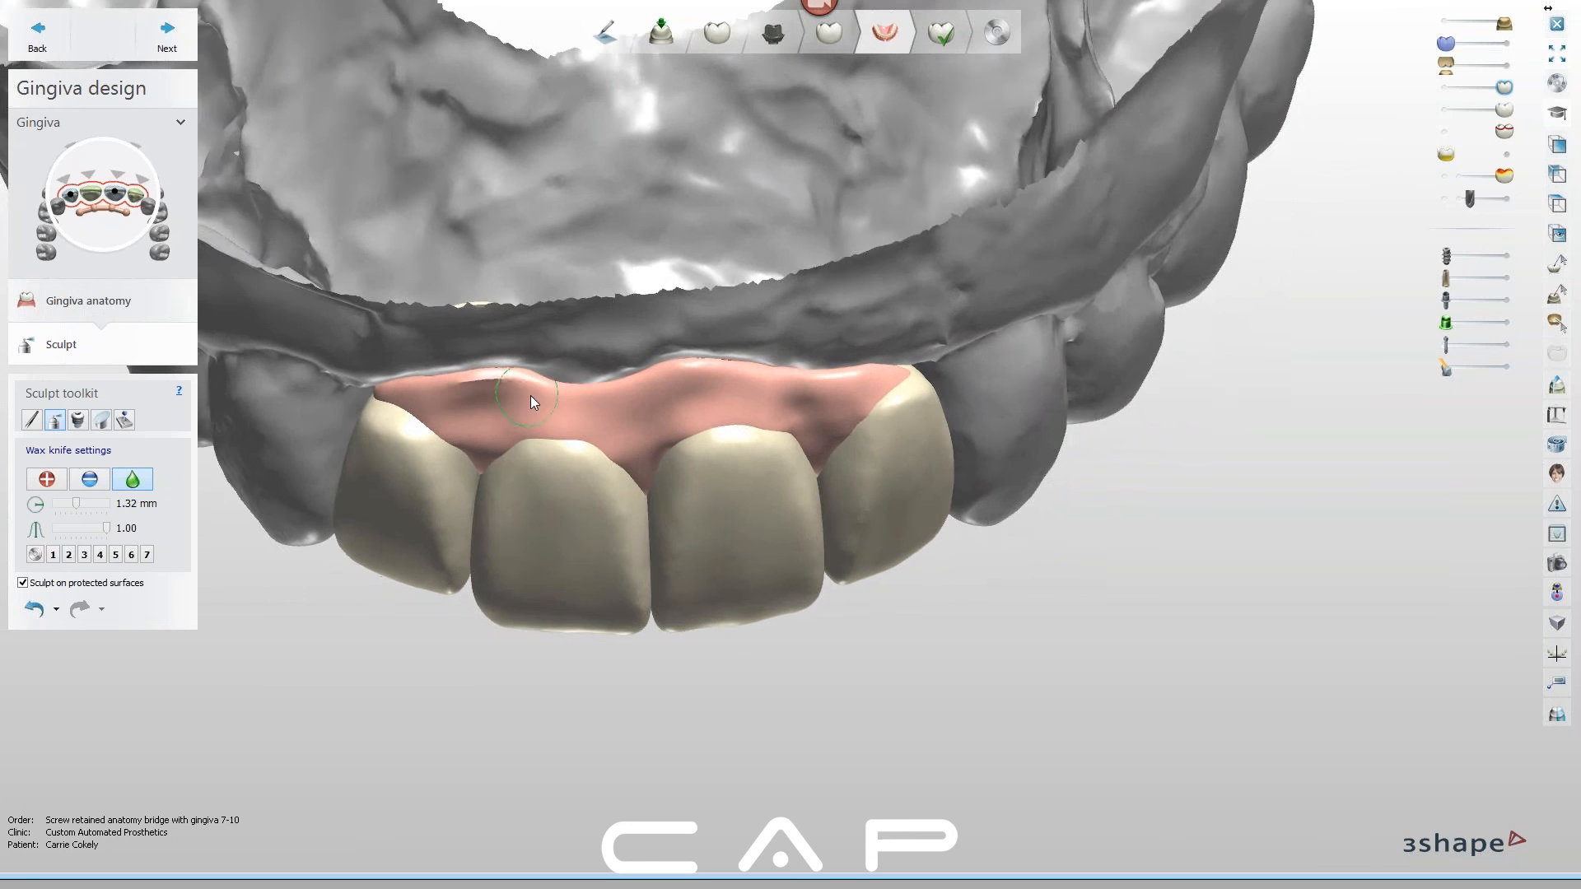
pyautogui.moveTo(683, 420); pyautogui.dragTo(713, 349, button='right')
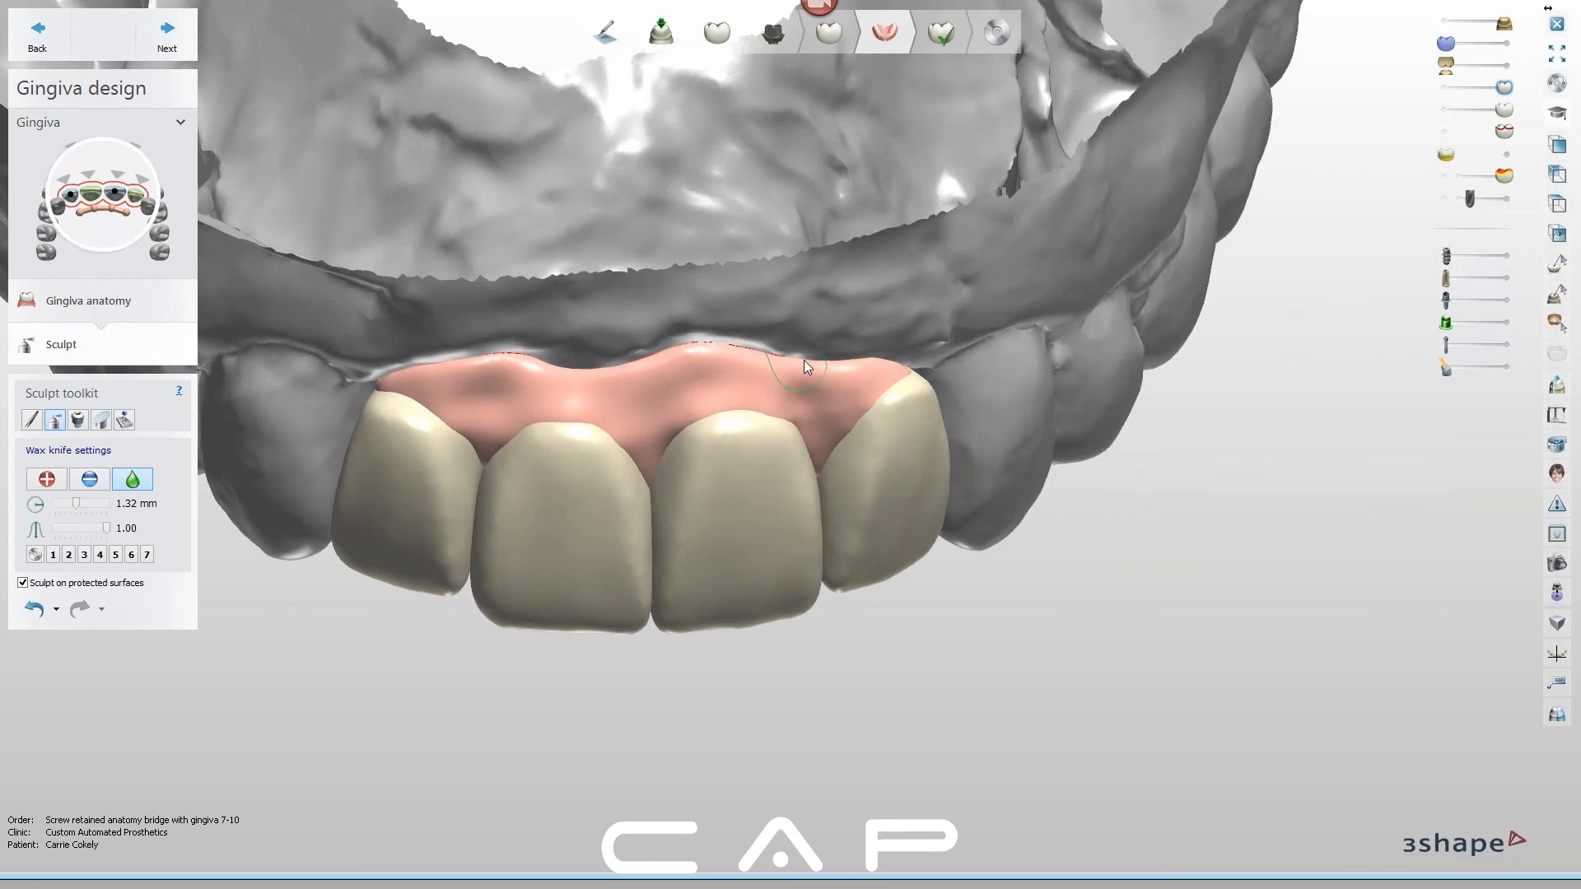
pyautogui.moveTo(887, 490); pyautogui.dragTo(427, 417, button='right')
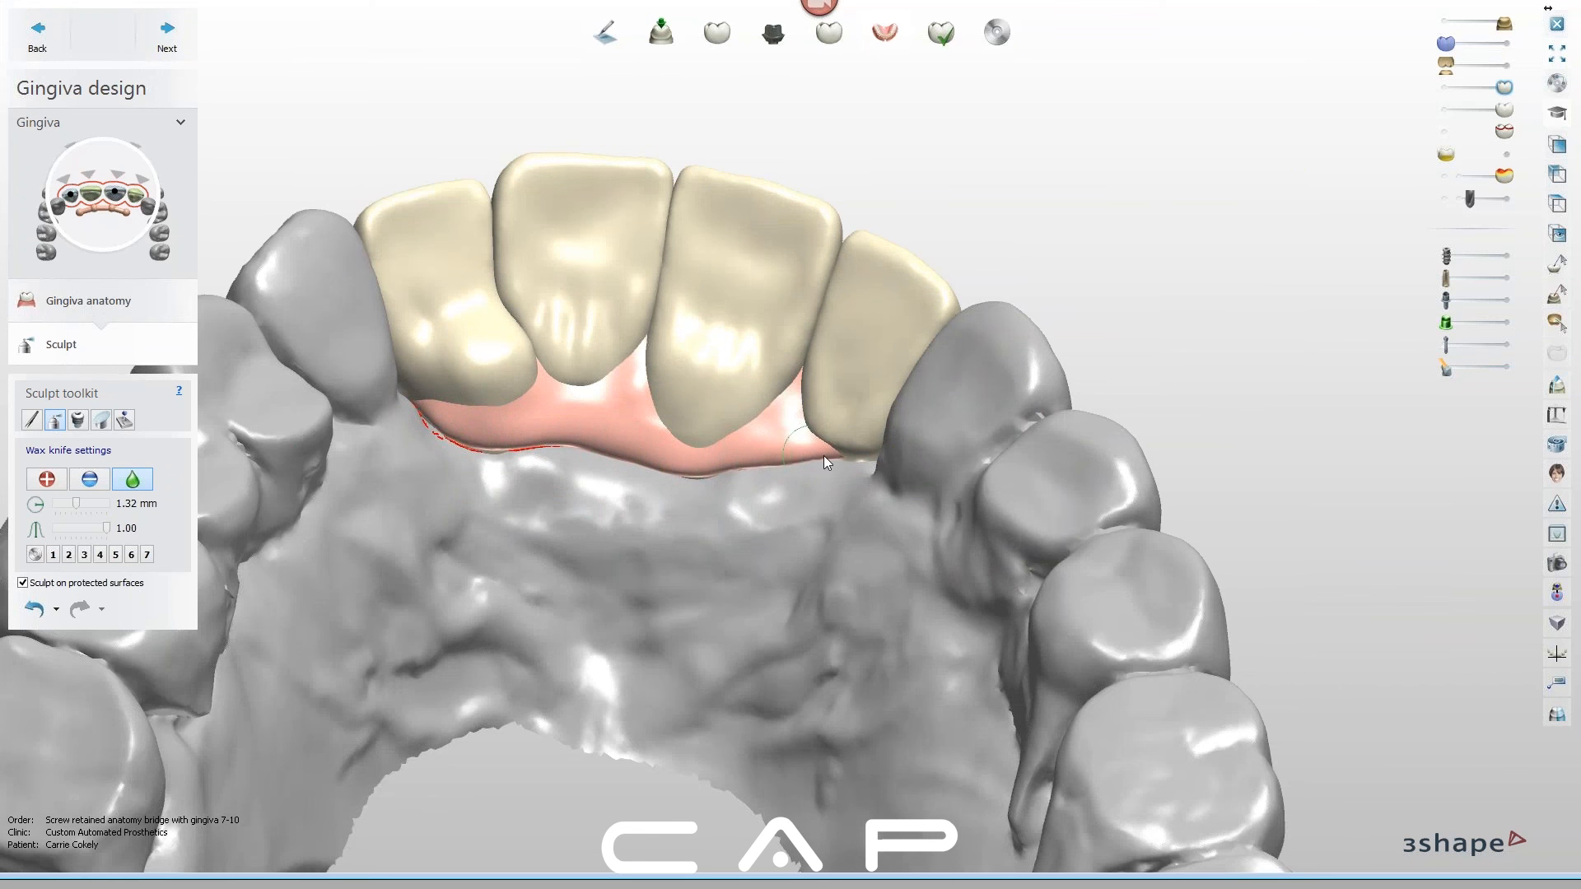
pyautogui.moveTo(645, 483); pyautogui.dragTo(382, 586, button='right')
pyautogui.moveTo(762, 668); pyautogui.dragTo(1387, 105, button='right')
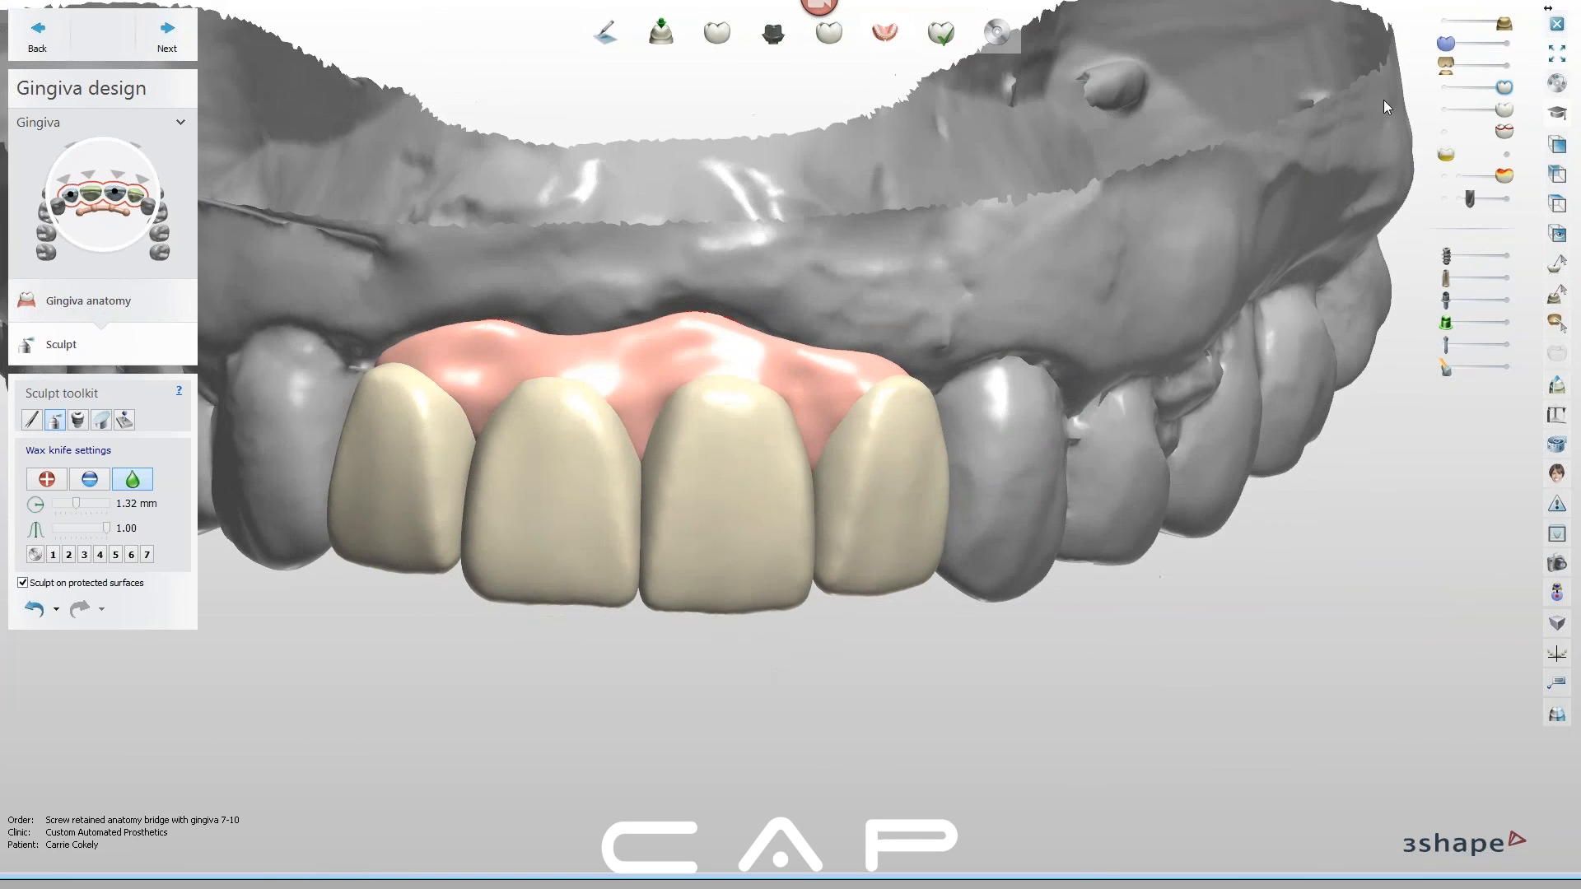
# Hide the jaw model and examine the bridge and its implant openings with the gingiva hidden and shown
pyautogui.click(1438, 27)
pyautogui.click(1441, 86)
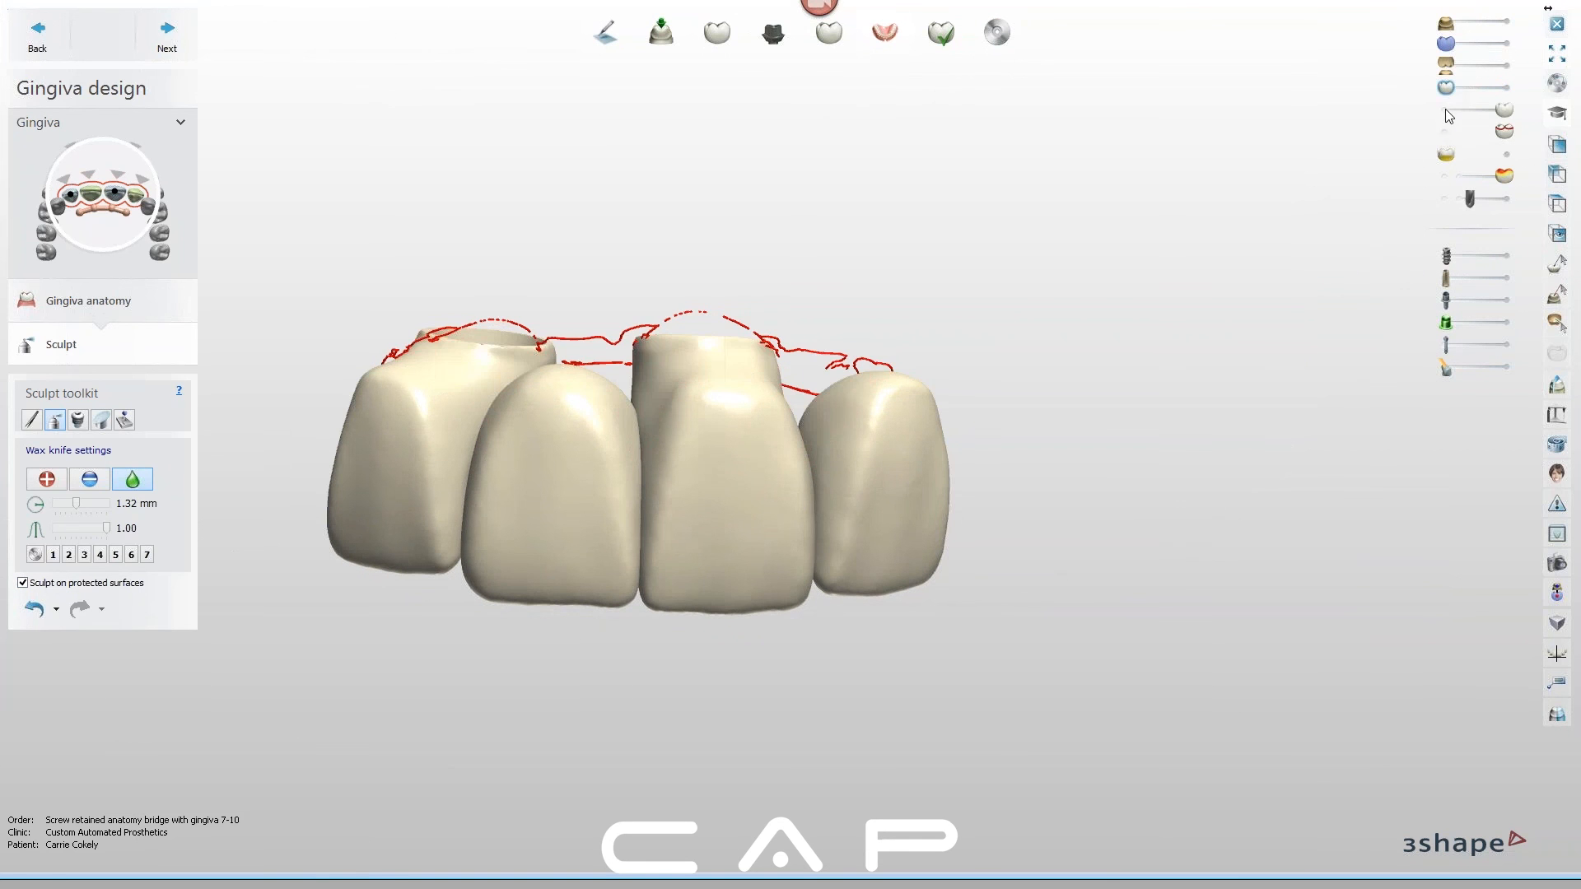
pyautogui.moveTo(921, 341); pyautogui.dragTo(906, 370, button='right')
pyautogui.click(1506, 87)
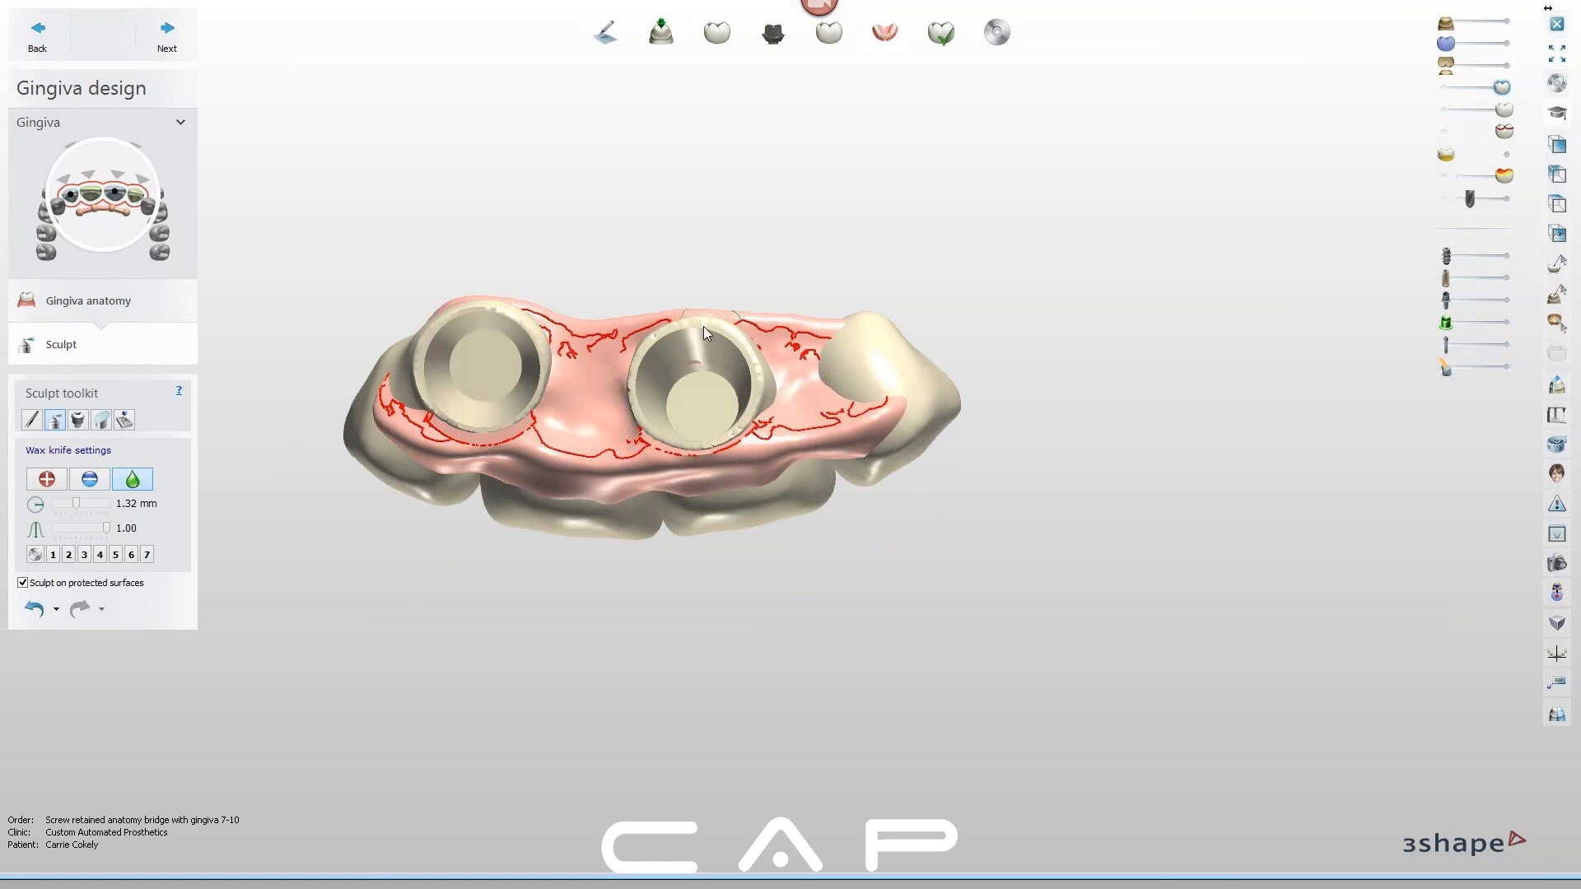
pyautogui.moveTo(717, 368); pyautogui.dragTo(710, 384, button='right')
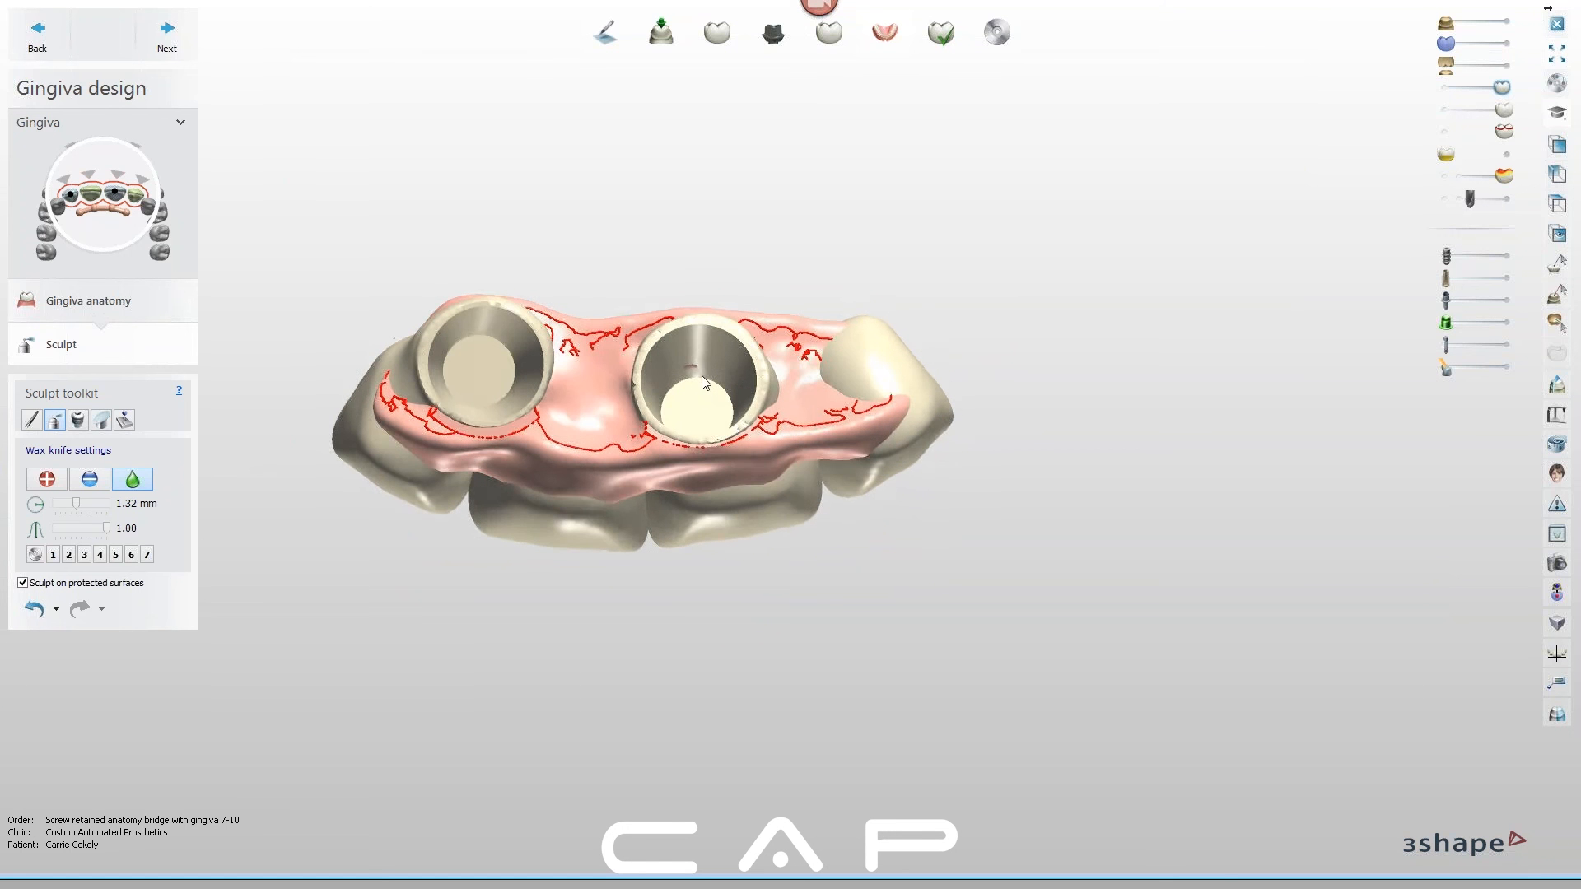
# Switch the wax knife to removal and trim the gingiva protruding inside the tooth 9 implant opening
pyautogui.scroll(2, 704, 382)
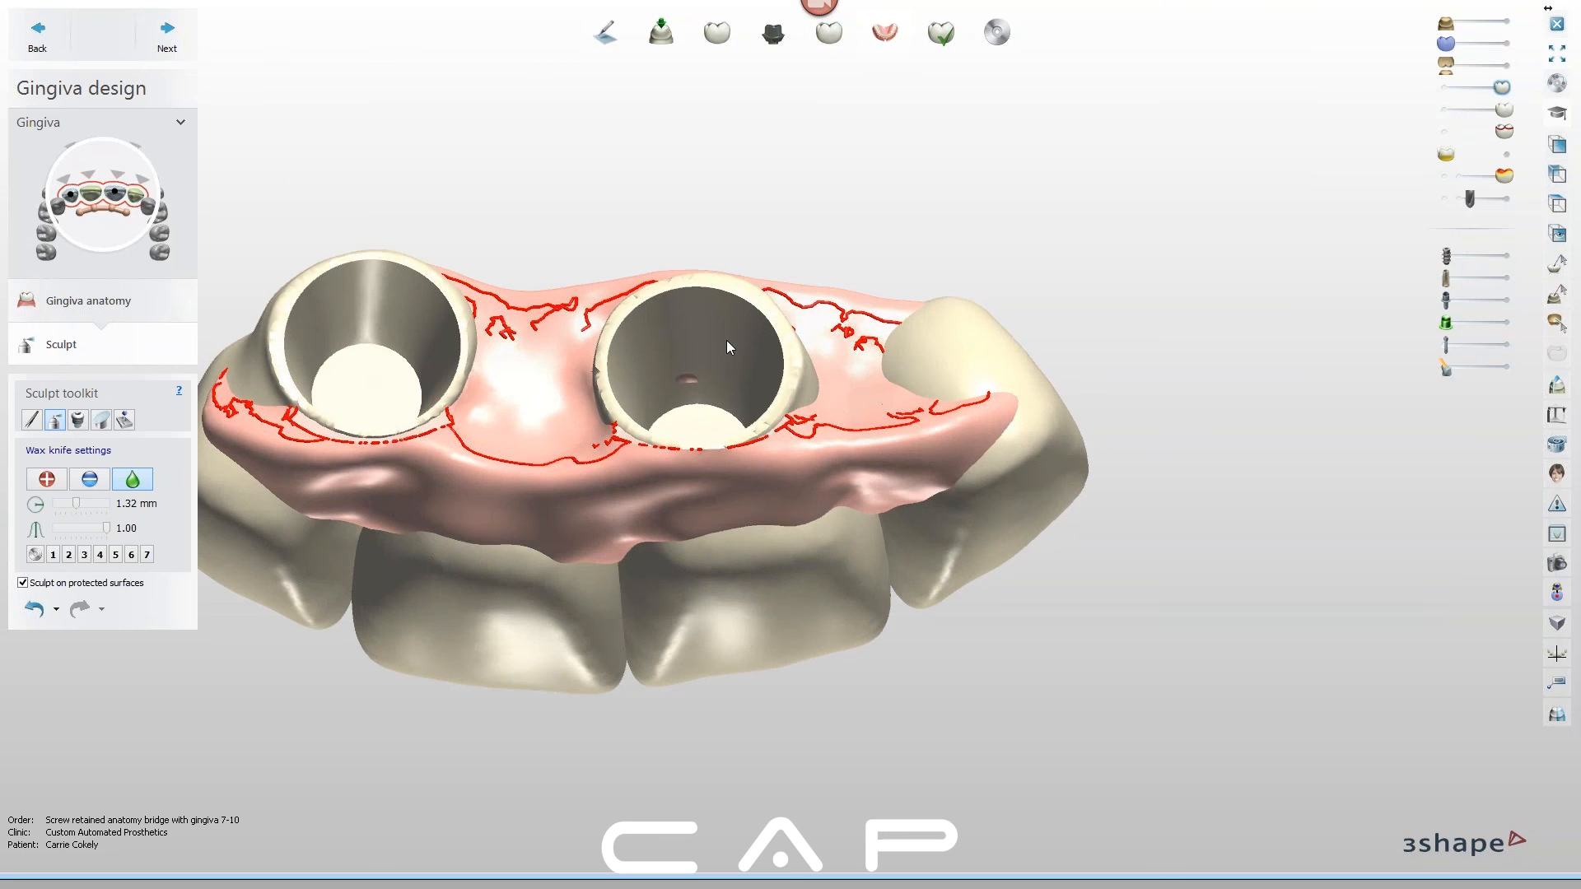
pyautogui.moveTo(726, 339); pyautogui.dragTo(728, 389, button='right')
pyautogui.click(89, 480)
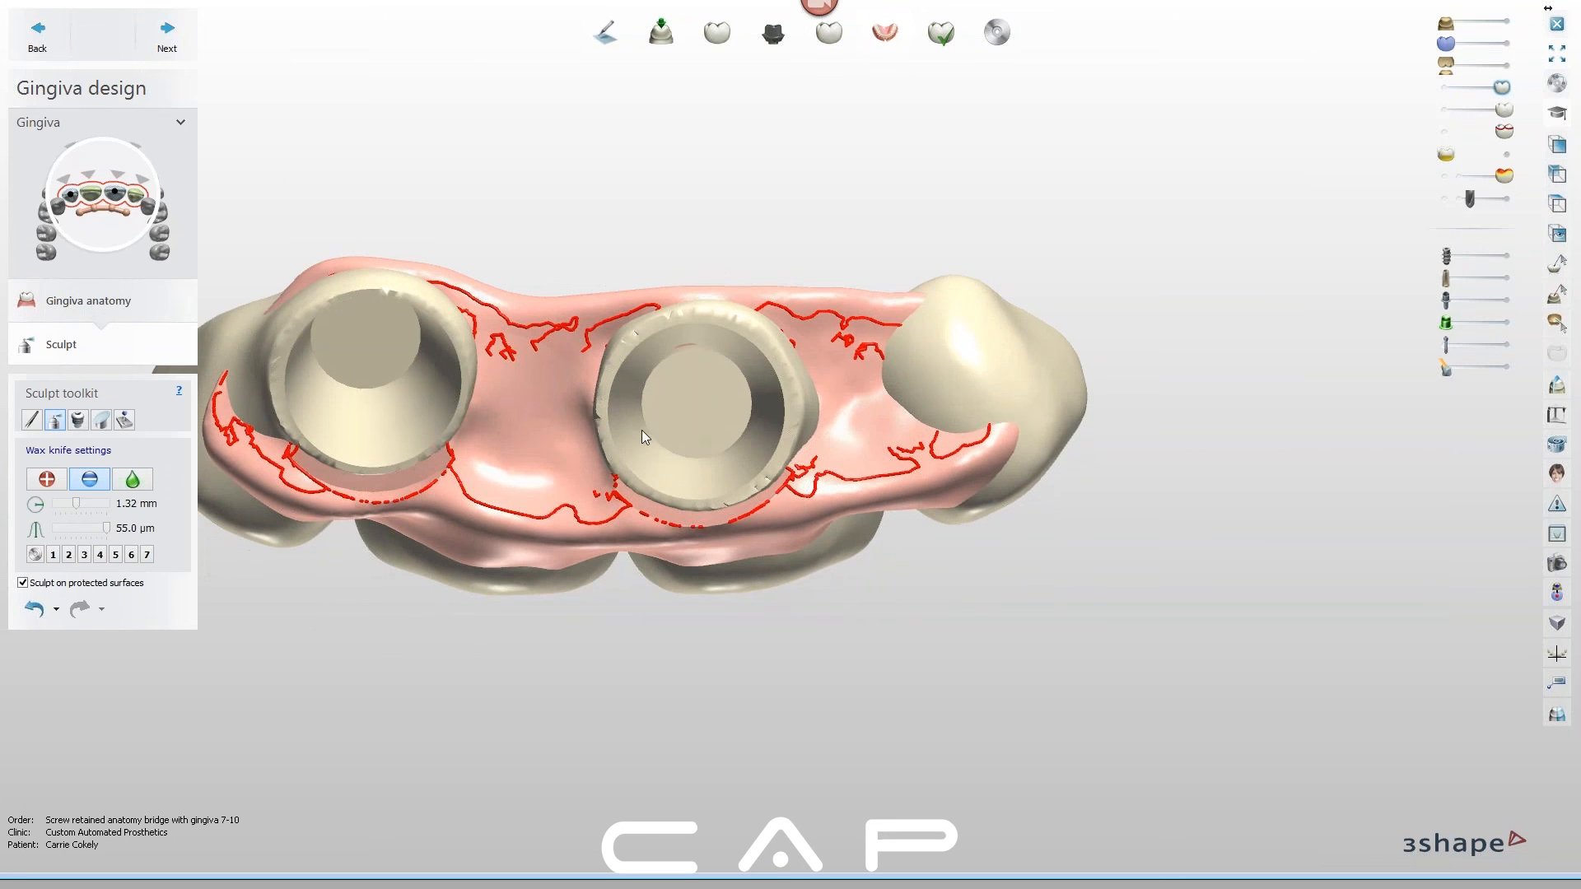
pyautogui.scroll(2, 789, 334)
pyautogui.moveTo(681, 363); pyautogui.dragTo(686, 382, button='right')
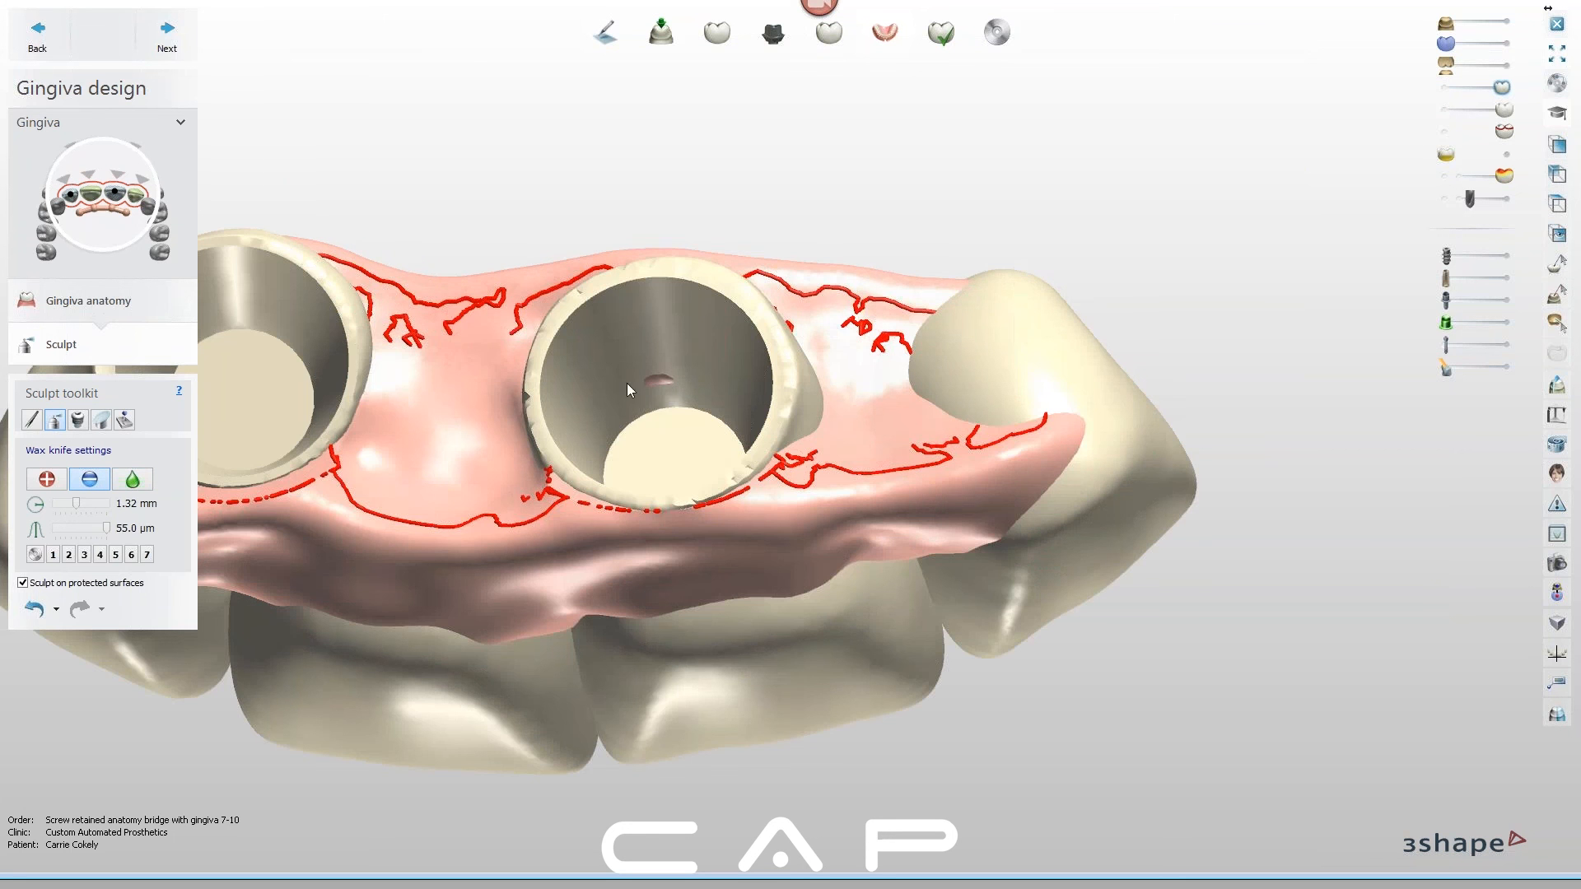
pyautogui.moveTo(663, 486)
pyautogui.mouseDown(button='right')
pyautogui.moveTo(643, 486)
pyautogui.moveTo(906, 455)
pyautogui.moveTo(526, 495)
pyautogui.moveTo(549, 494)
pyautogui.moveTo(558, 461)
pyautogui.moveTo(513, 486)
pyautogui.moveTo(733, 482)
pyautogui.moveTo(583, 478)
pyautogui.moveTo(565, 501)
pyautogui.moveTo(632, 514)
pyautogui.mouseUp(button='right')
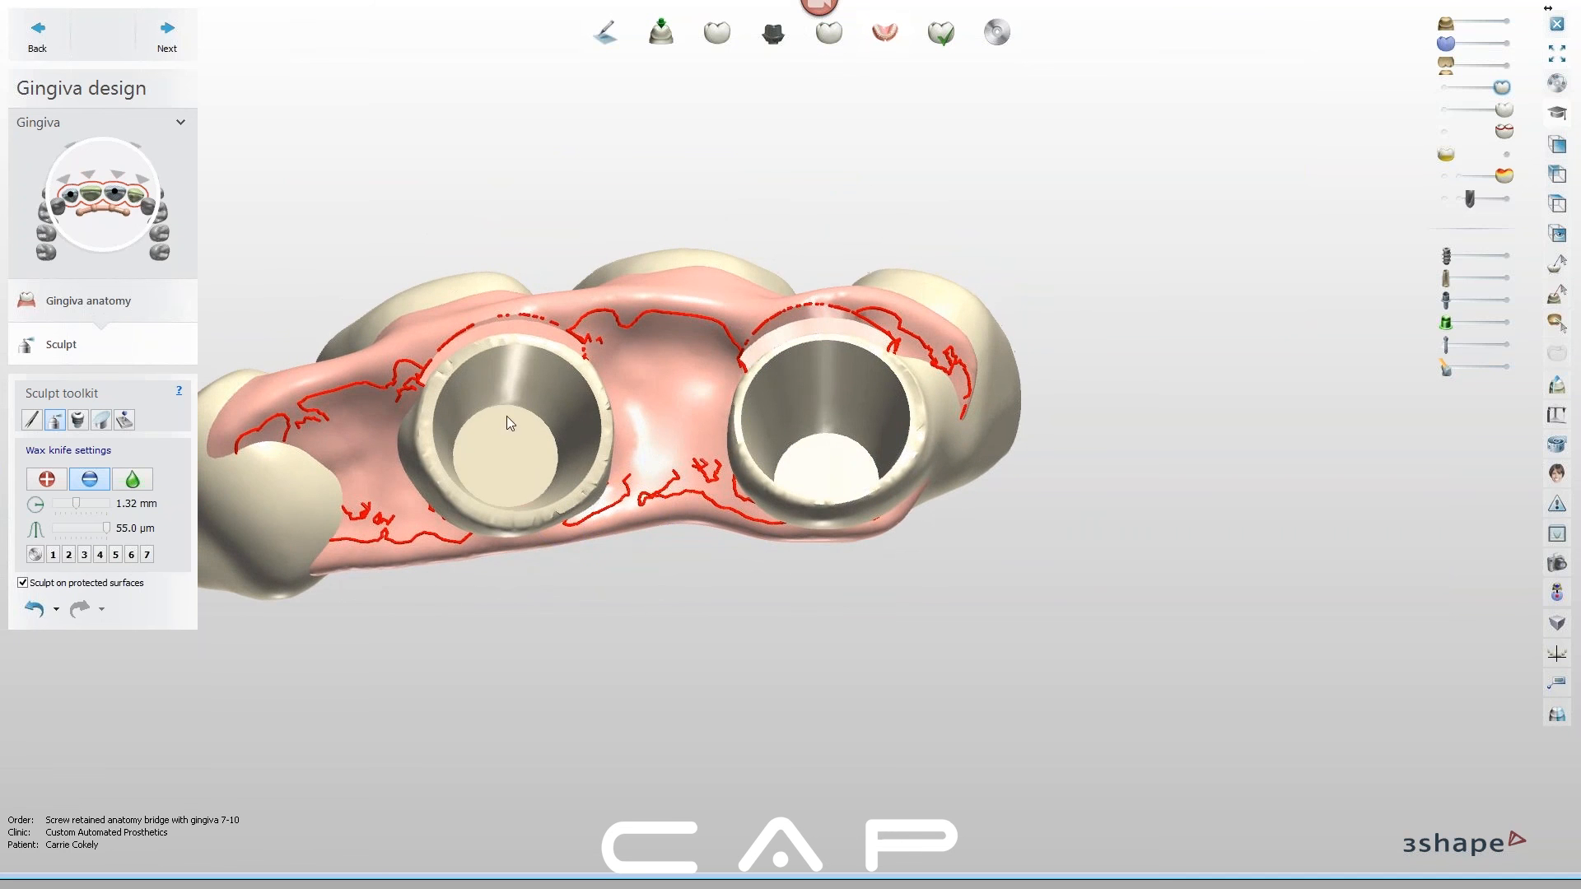
pyautogui.moveTo(492, 450); pyautogui.dragTo(821, 412, button='right')
pyautogui.scroll(-3, 741, 457)
pyautogui.moveTo(575, 372)
pyautogui.mouseDown(button='right')
pyautogui.moveTo(566, 512)
pyautogui.moveTo(563, 399)
pyautogui.mouseUp(button='right')
# Advance to the Finalize stage and inspect the merged bridge from the facial and palatal sides
pyautogui.click(170, 41)
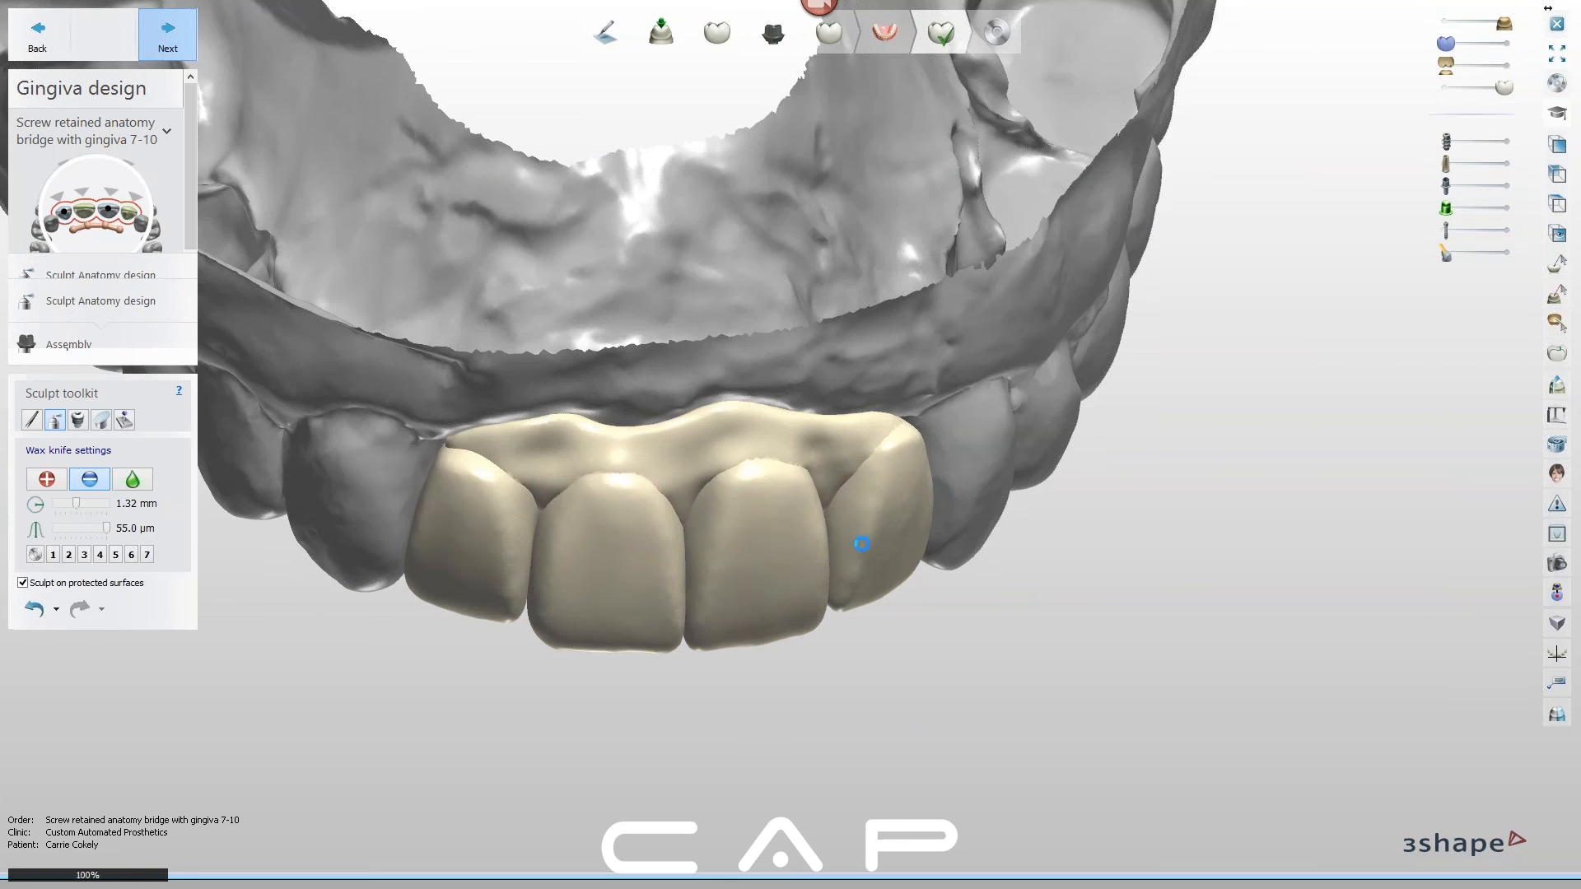
pyautogui.moveTo(933, 585)
pyautogui.mouseDown(button='right')
pyautogui.moveTo(947, 664)
pyautogui.moveTo(951, 551)
pyautogui.moveTo(937, 671)
pyautogui.moveTo(885, 698)
pyautogui.mouseUp(button='right')
pyautogui.moveTo(752, 658)
pyautogui.mouseDown(button='right')
pyautogui.moveTo(777, 657)
pyautogui.moveTo(708, 593)
pyautogui.mouseUp(button='right')
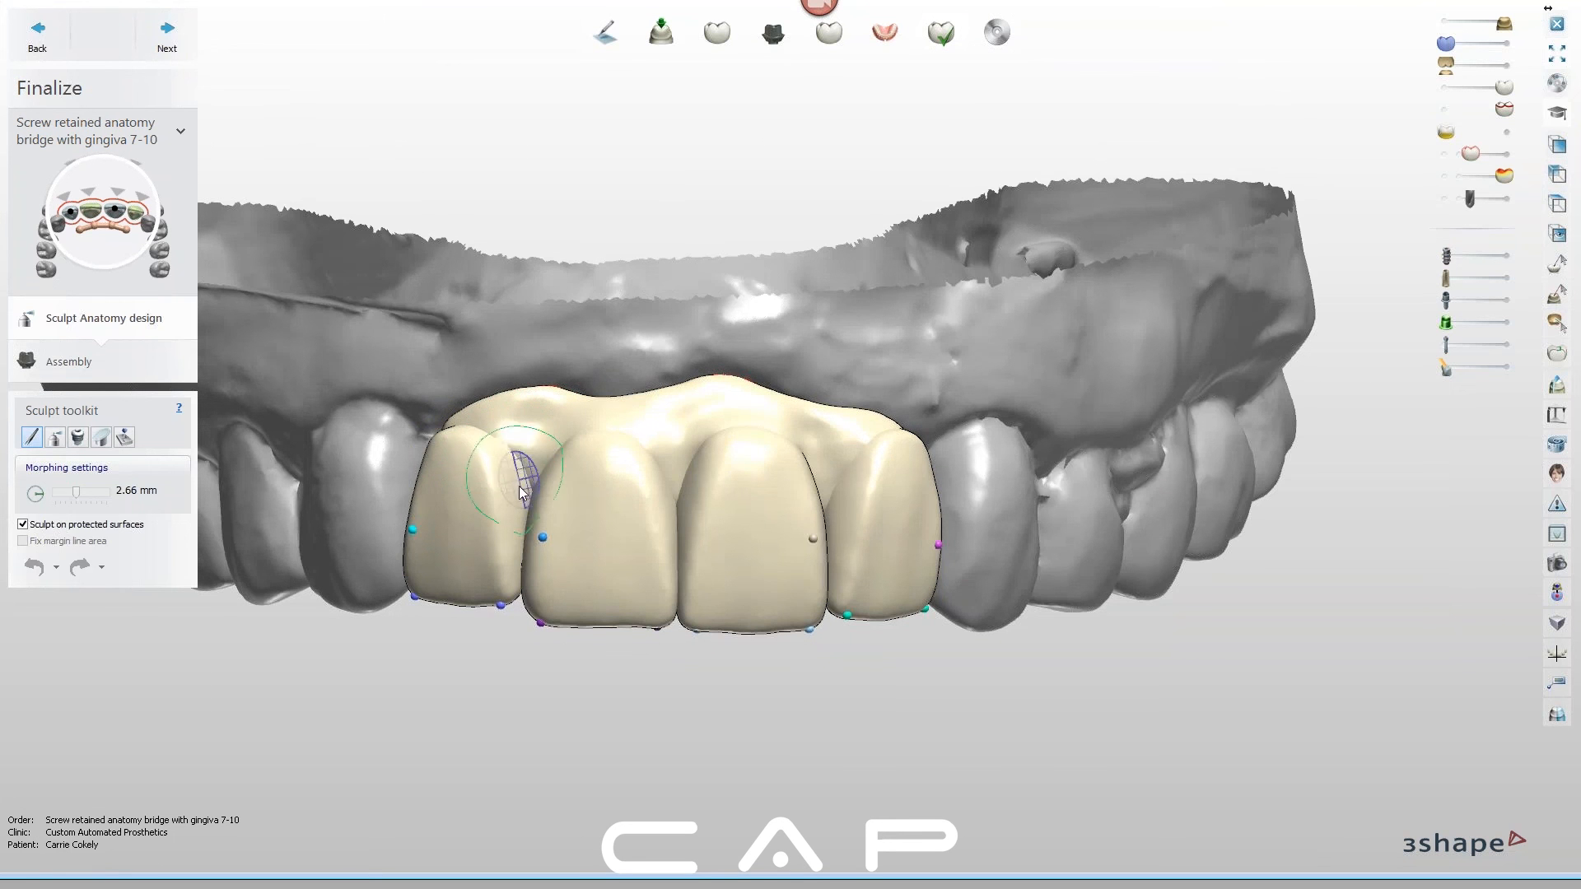
pyautogui.moveTo(547, 493)
pyautogui.mouseDown(button='right')
pyautogui.moveTo(541, 533)
pyautogui.moveTo(550, 491)
pyautogui.mouseUp(button='right')
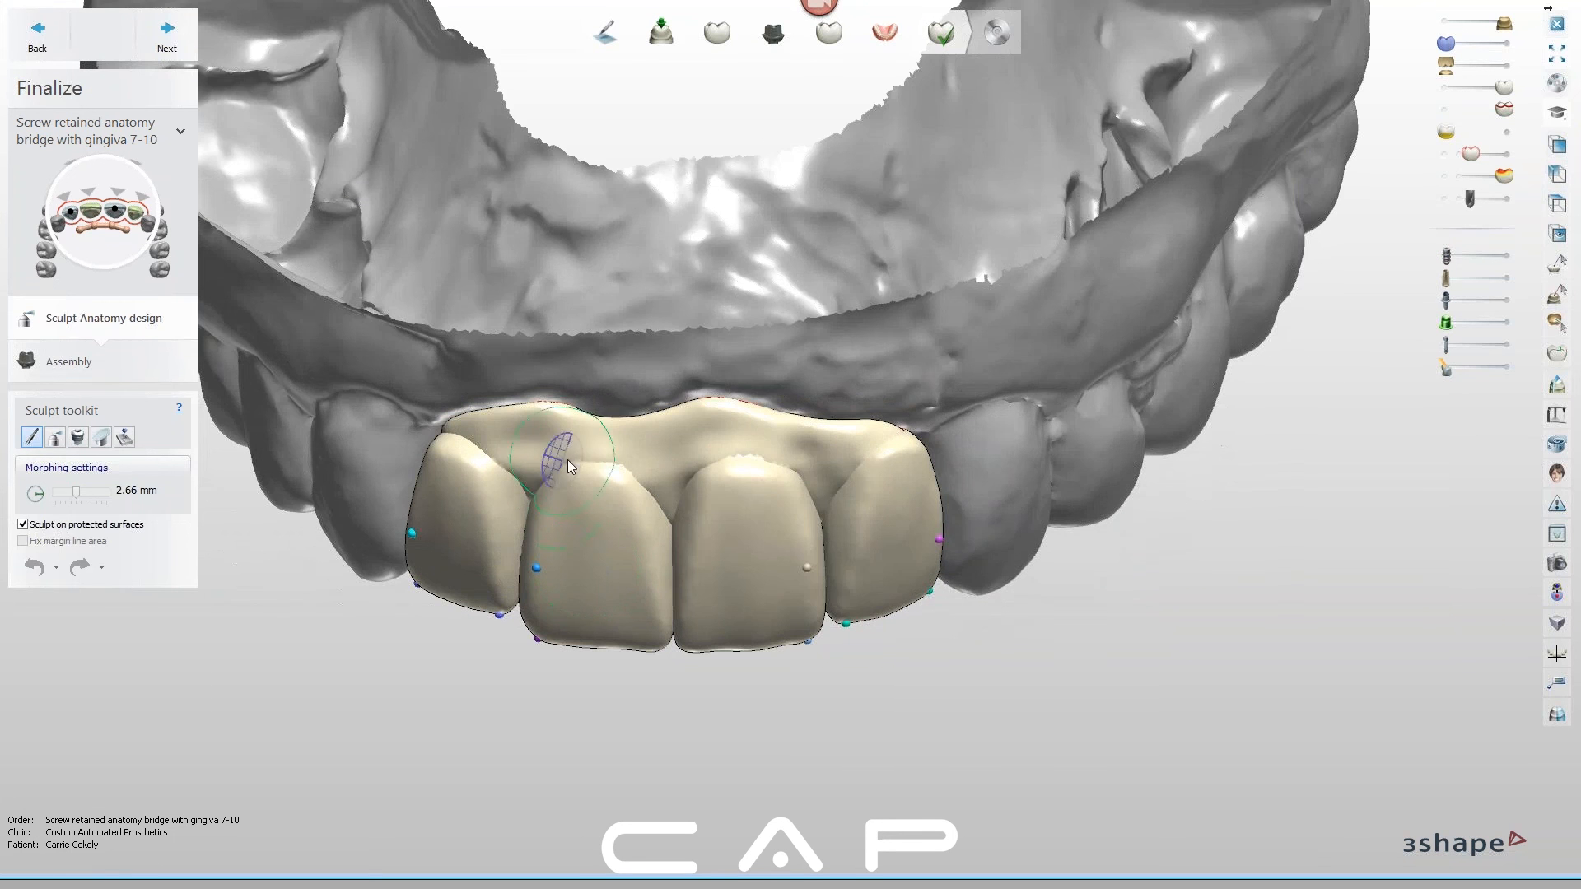
pyautogui.moveTo(872, 602)
pyautogui.mouseDown(button='right')
pyautogui.moveTo(870, 580)
pyautogui.moveTo(911, 677)
pyautogui.moveTo(919, 601)
pyautogui.moveTo(807, 668)
pyautogui.moveTo(810, 620)
pyautogui.moveTo(761, 569)
pyautogui.mouseUp(button='right')
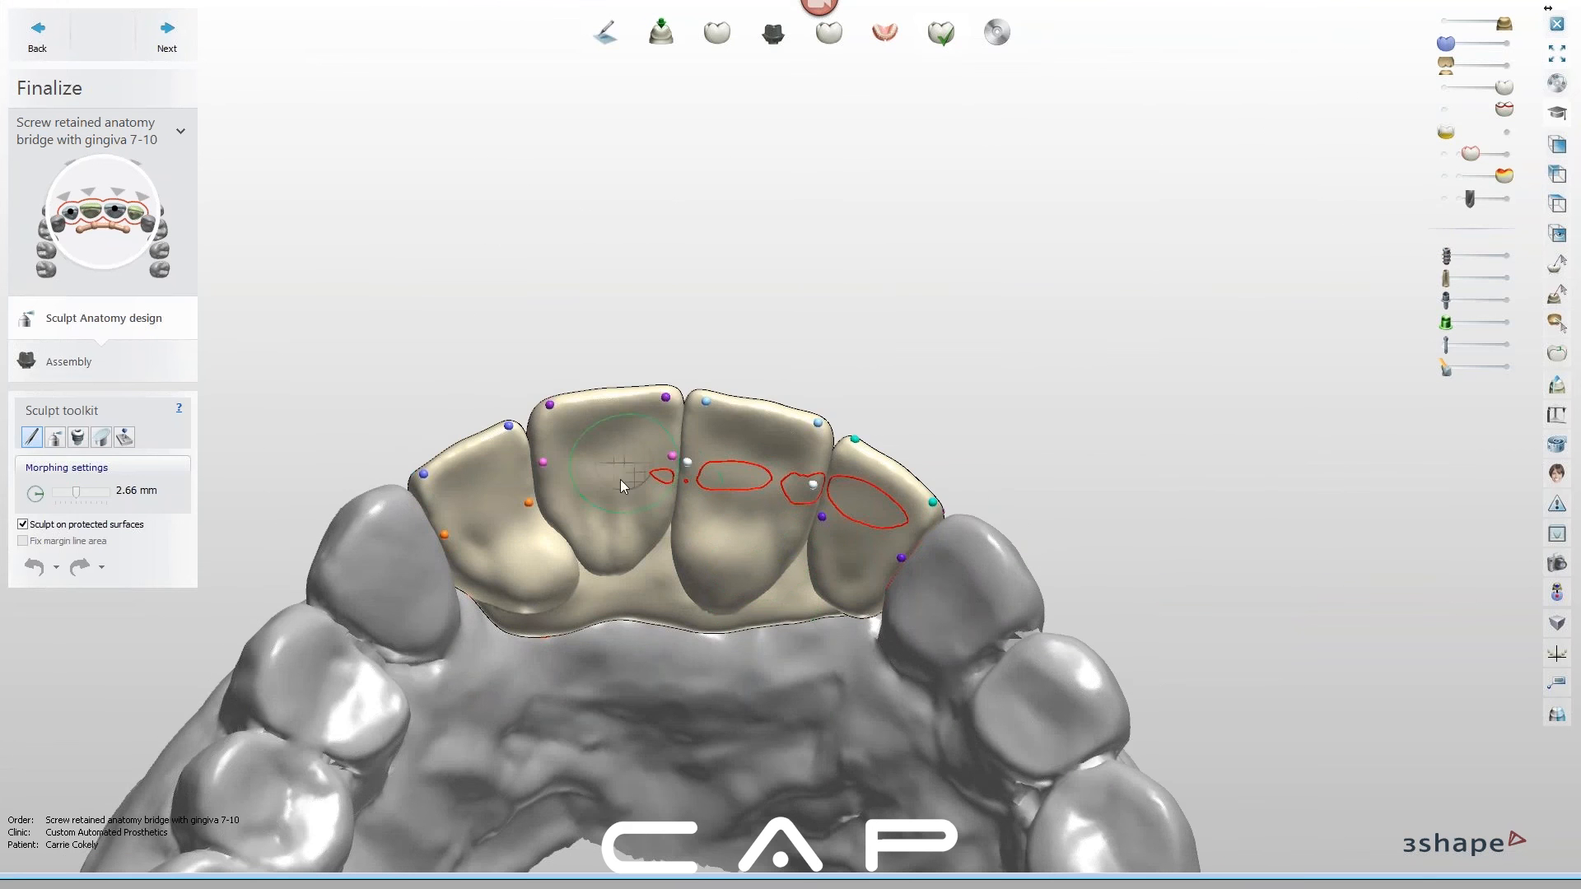
# Show the opposing jaw model and add material to the palatal side of tooth 8 near the lower teeth with the wax knife
pyautogui.click(54, 438)
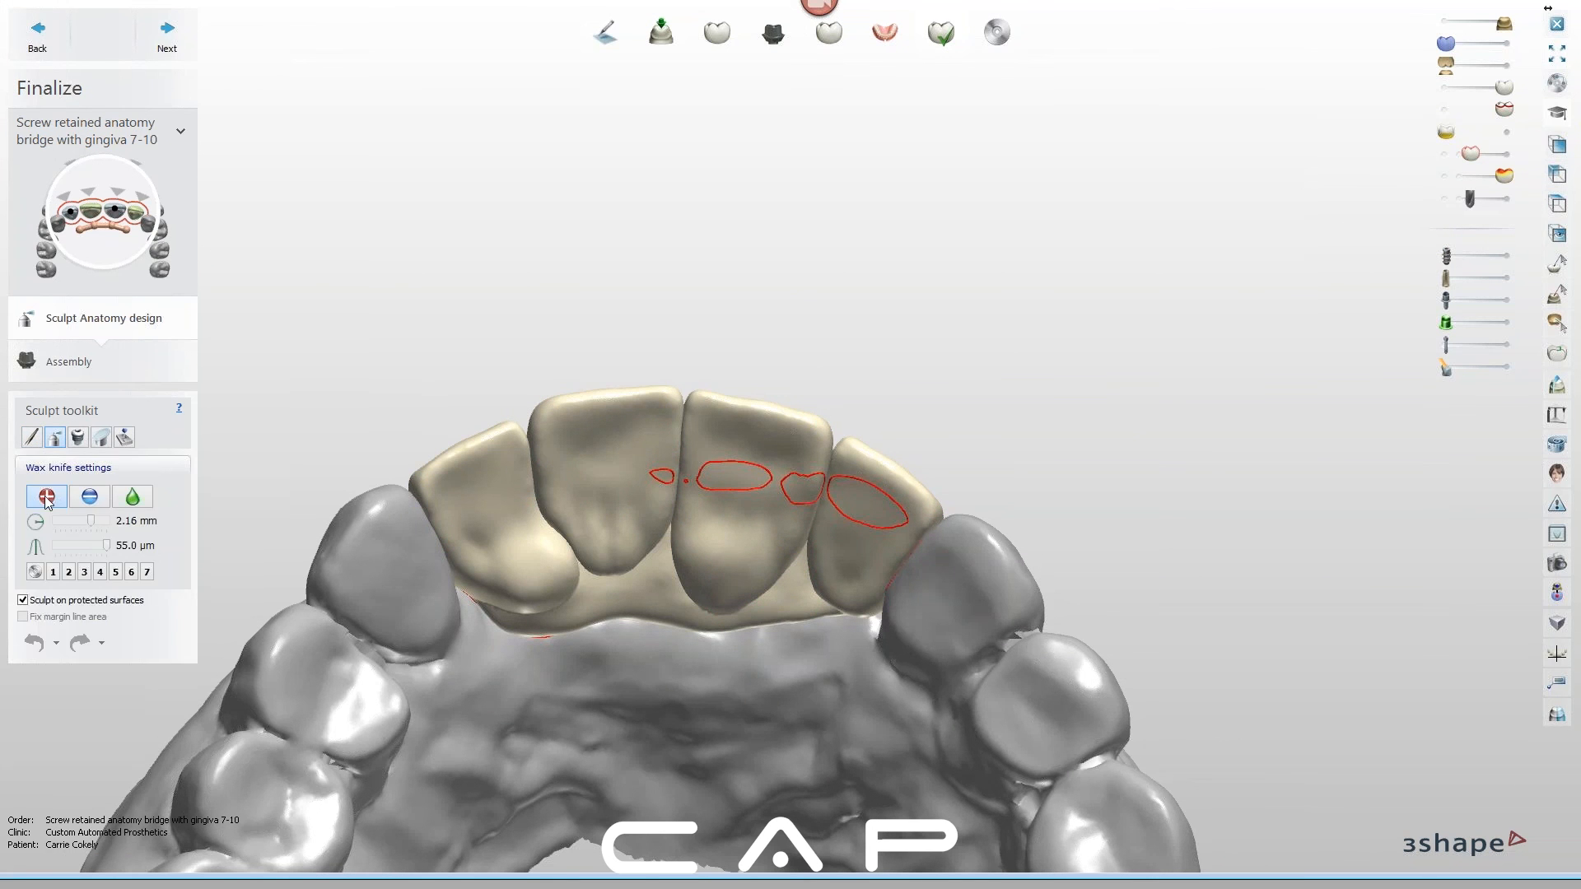
pyautogui.click(1511, 66)
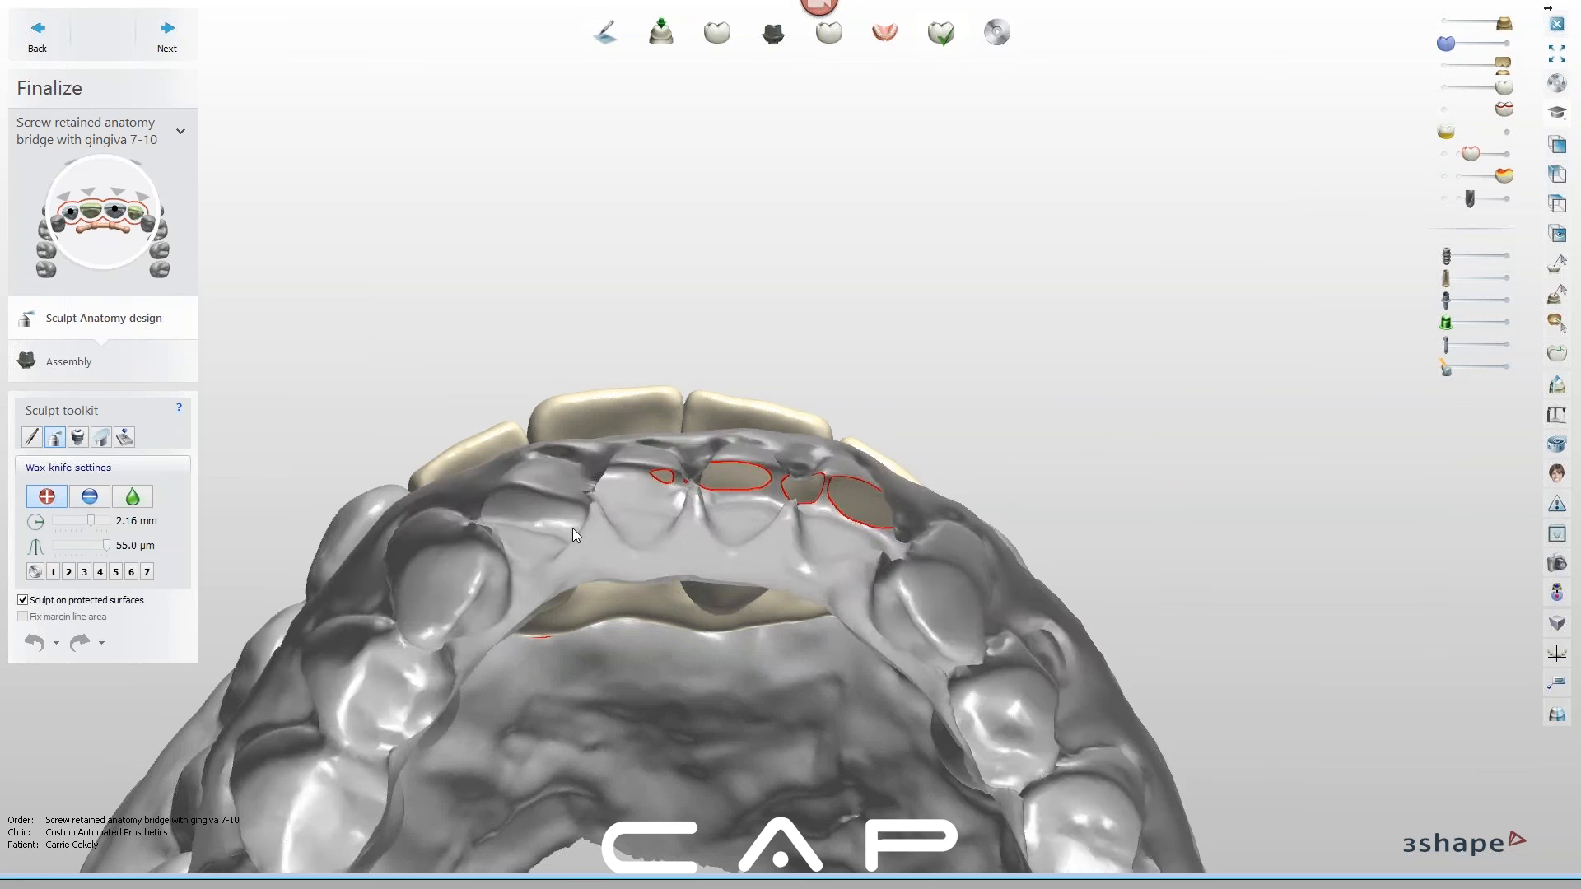
pyautogui.moveTo(571, 536); pyautogui.dragTo(603, 522, button='right')
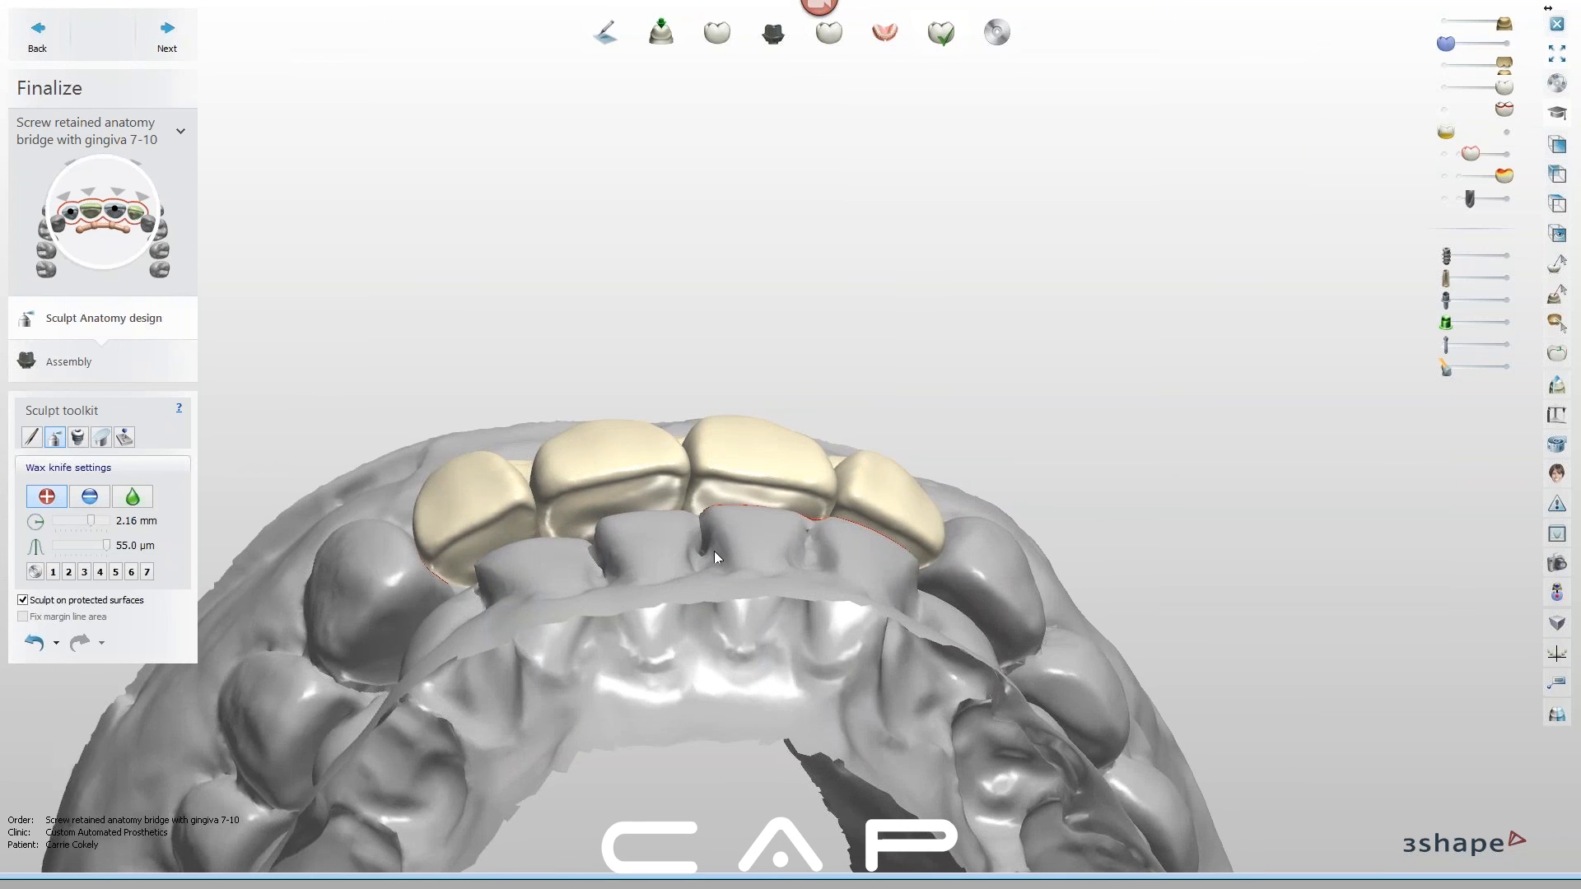
pyautogui.moveTo(713, 544); pyautogui.dragTo(647, 537, button='right')
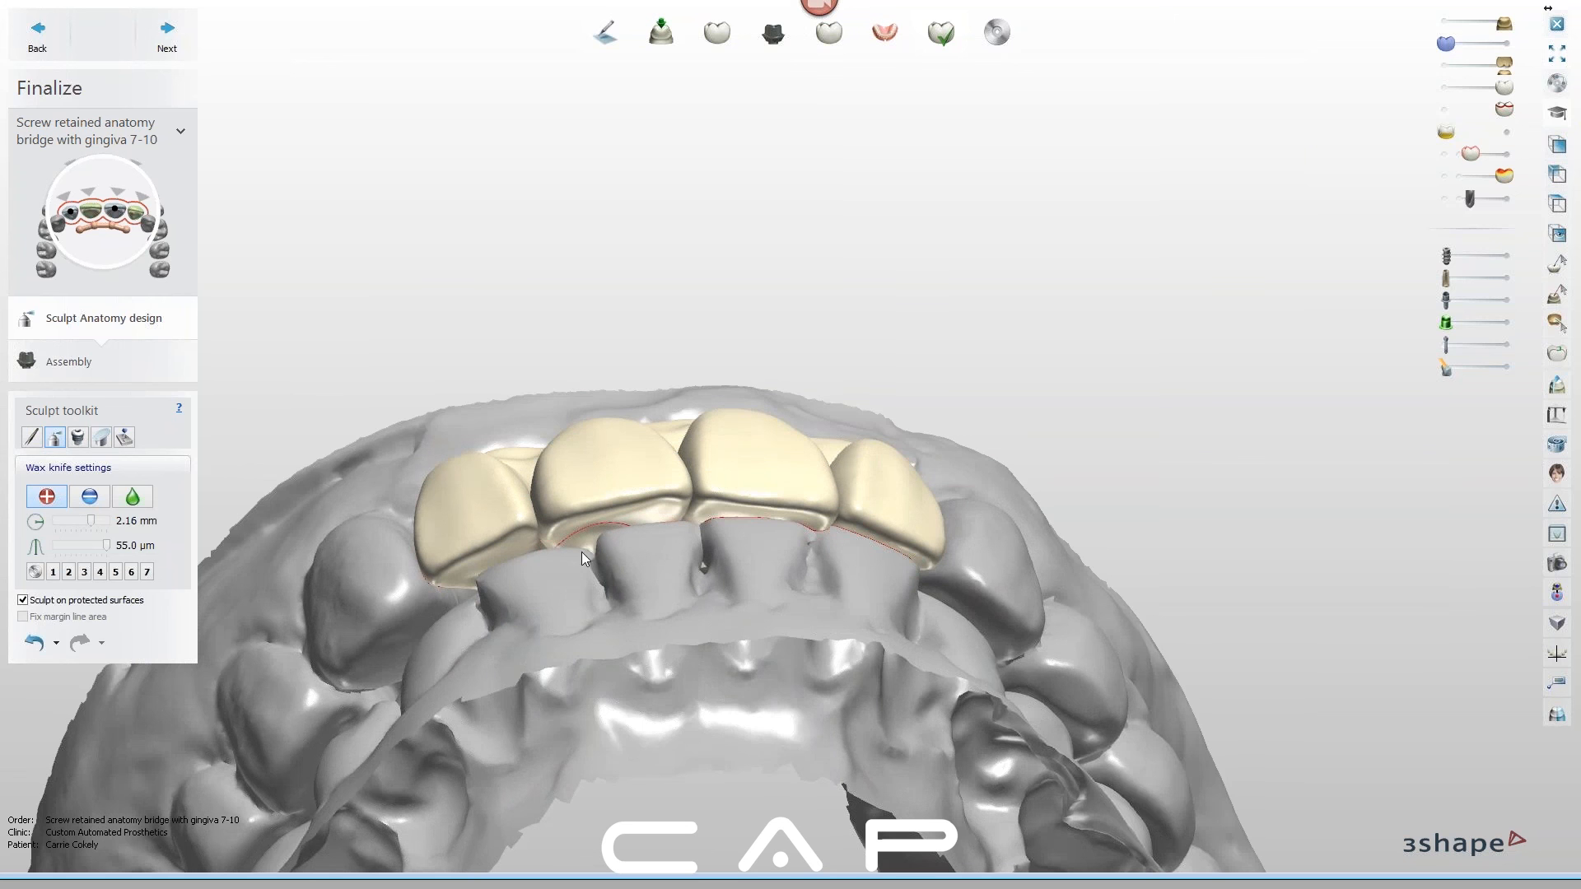
pyautogui.moveTo(545, 571)
pyautogui.mouseDown(button='right')
pyautogui.moveTo(507, 600)
pyautogui.moveTo(478, 594)
pyautogui.mouseUp(button='right')
# Apply the global smoothing from the contacts and smoothing tool to the whole bridge
pyautogui.click(124, 437)
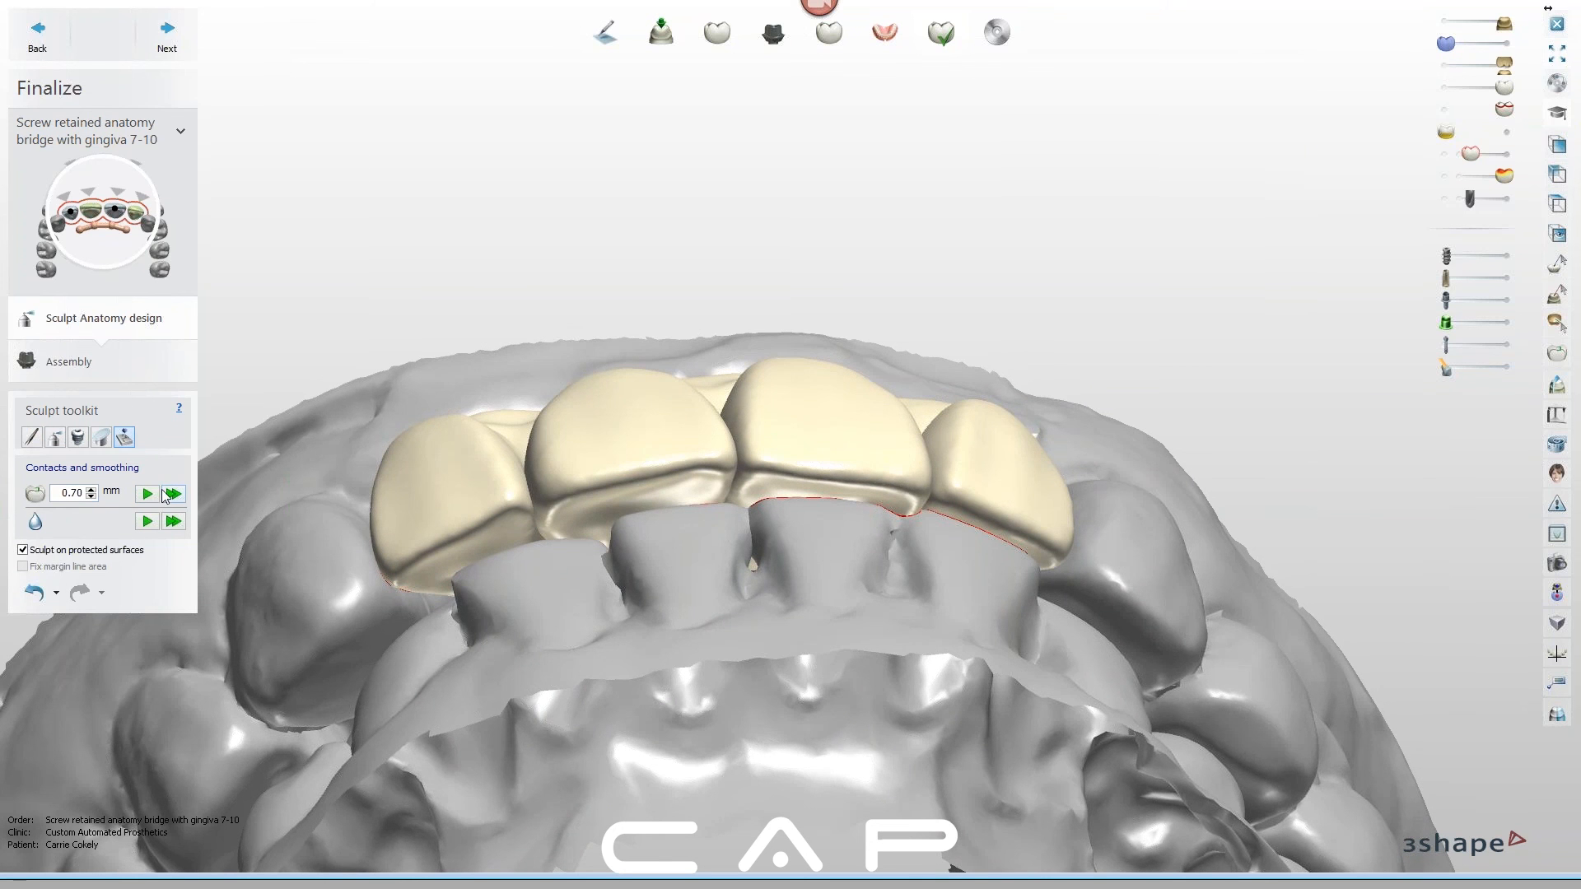
pyautogui.click(23, 549)
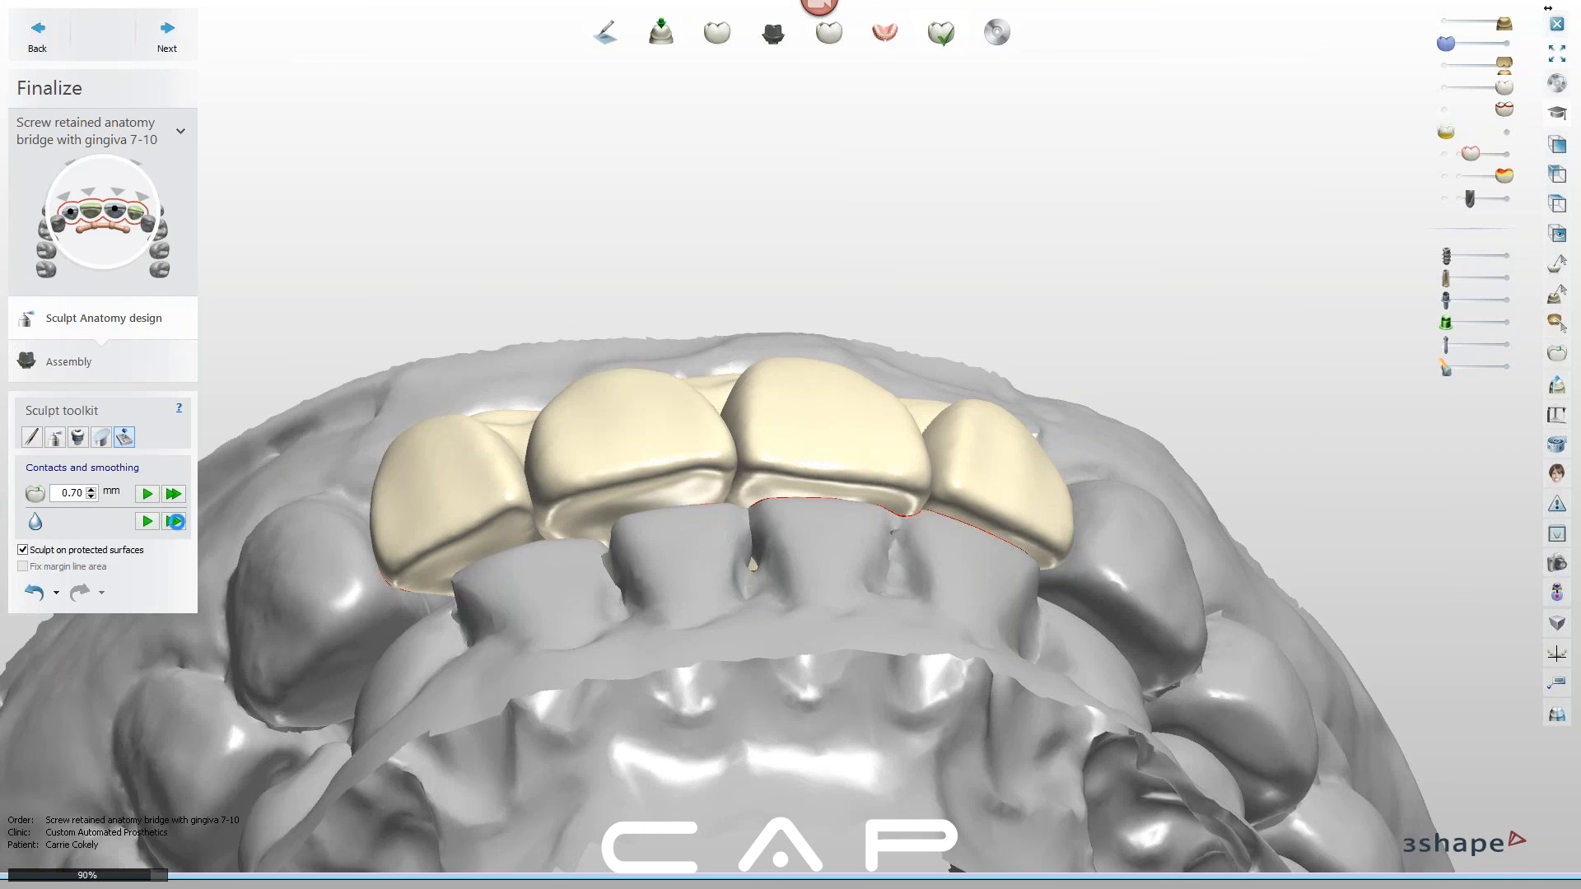
pyautogui.moveTo(723, 520)
pyautogui.mouseDown(button='right')
pyautogui.moveTo(700, 564)
pyautogui.moveTo(734, 619)
pyautogui.moveTo(723, 645)
pyautogui.moveTo(576, 576)
pyautogui.mouseUp(button='right')
# Trim the facial gingival contours around the tooth necks with the wax knife in removal mode at a 1.60 mm radius
pyautogui.click(33, 438)
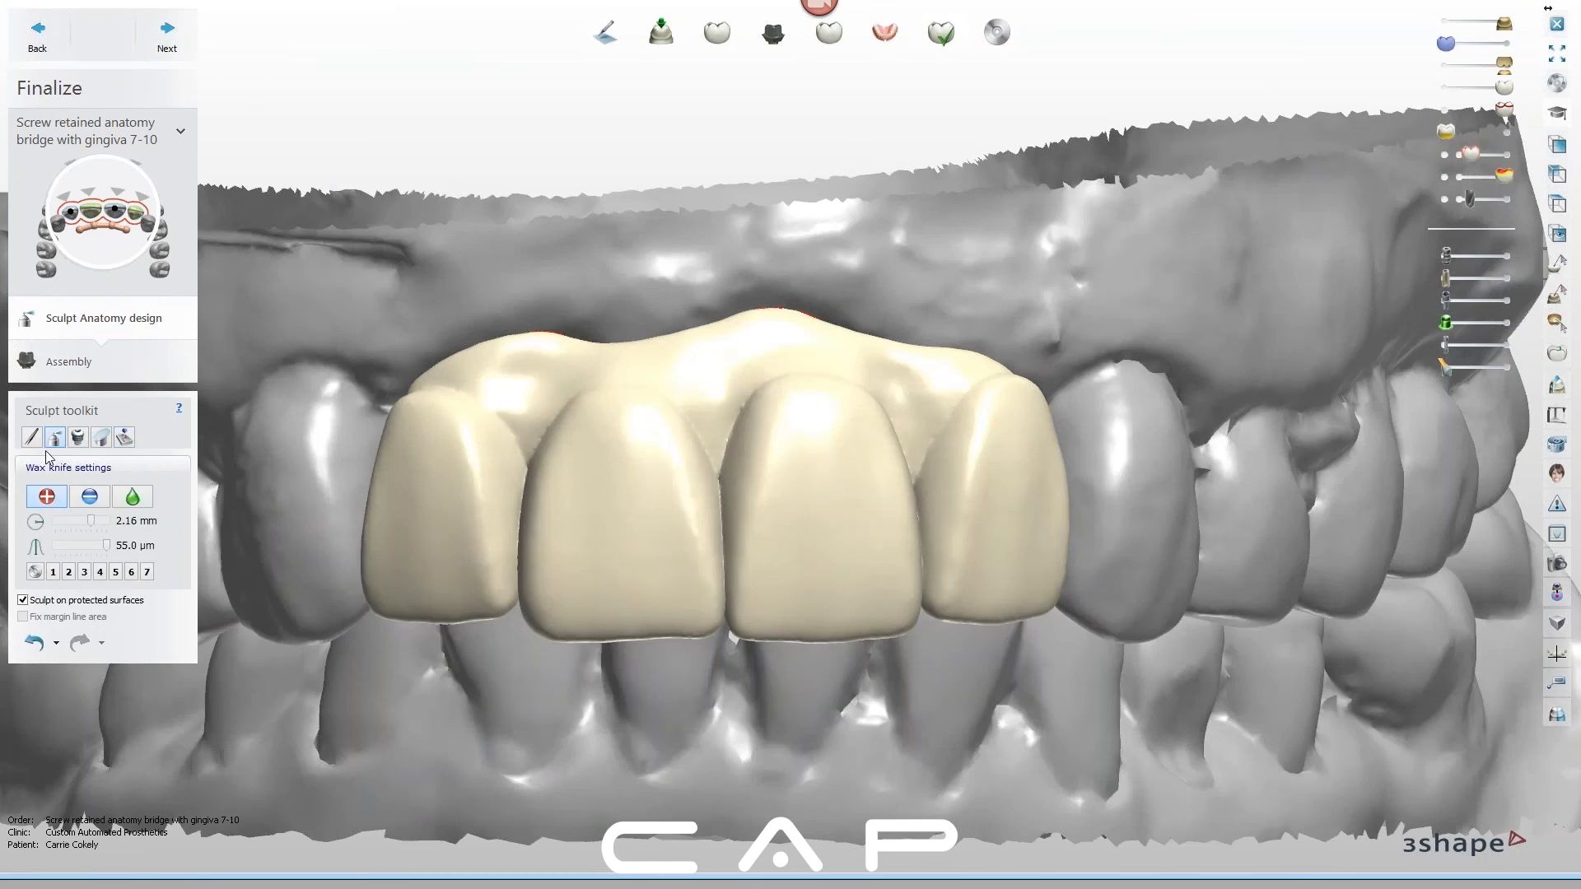
pyautogui.click(130, 495)
pyautogui.moveTo(744, 398)
pyautogui.mouseDown(button='right')
pyautogui.moveTo(746, 420)
pyautogui.moveTo(734, 411)
pyautogui.mouseUp(button='right')
pyautogui.press('shift')
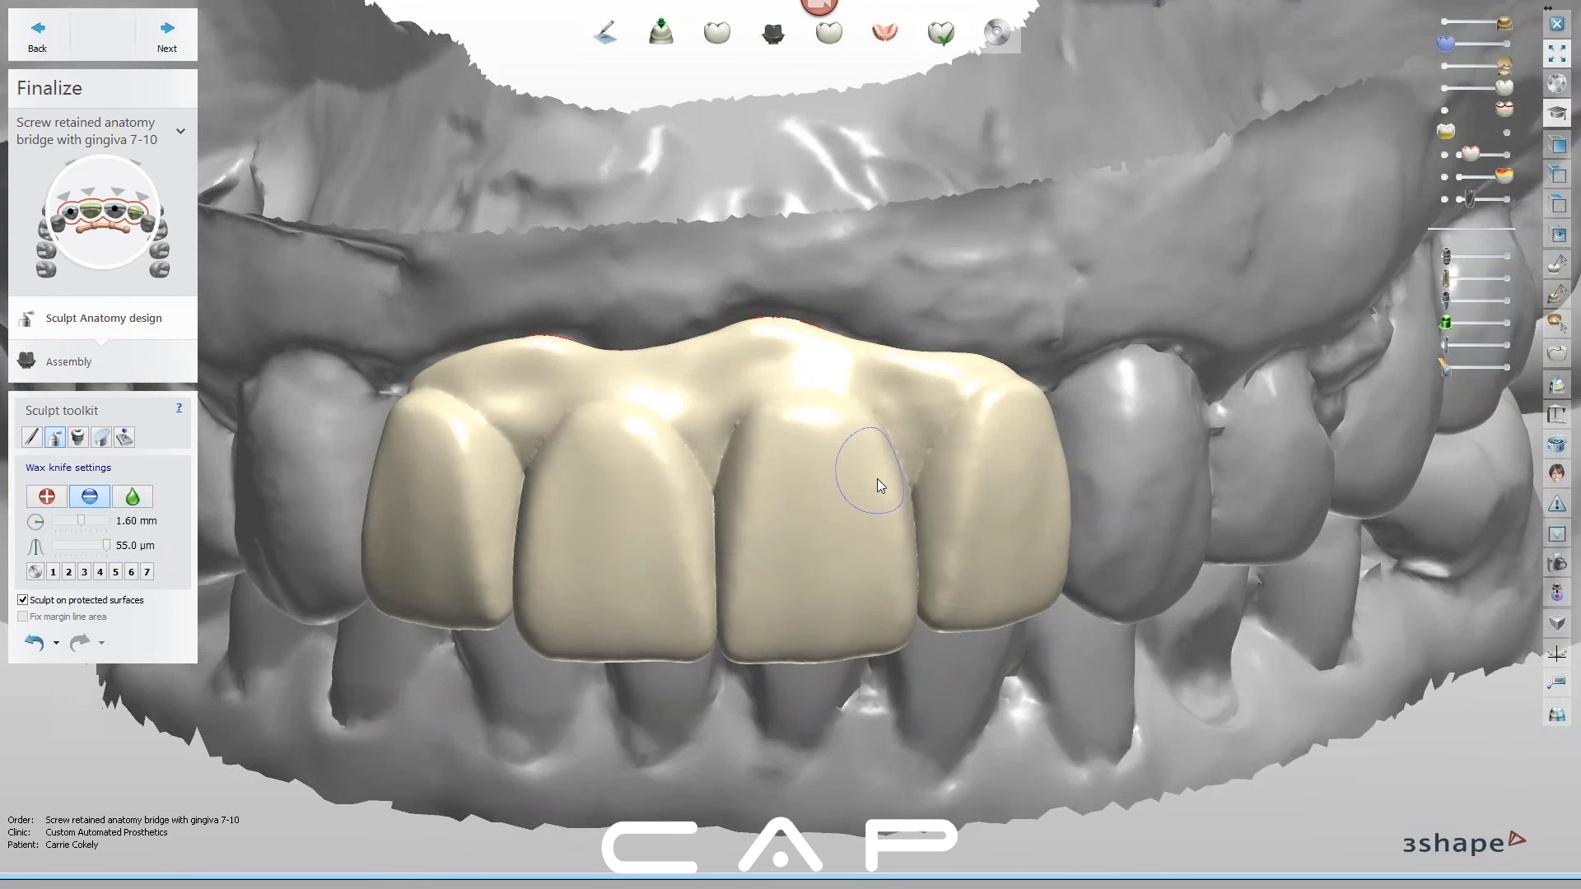
pyautogui.moveTo(877, 478); pyautogui.dragTo(784, 419, button='right')
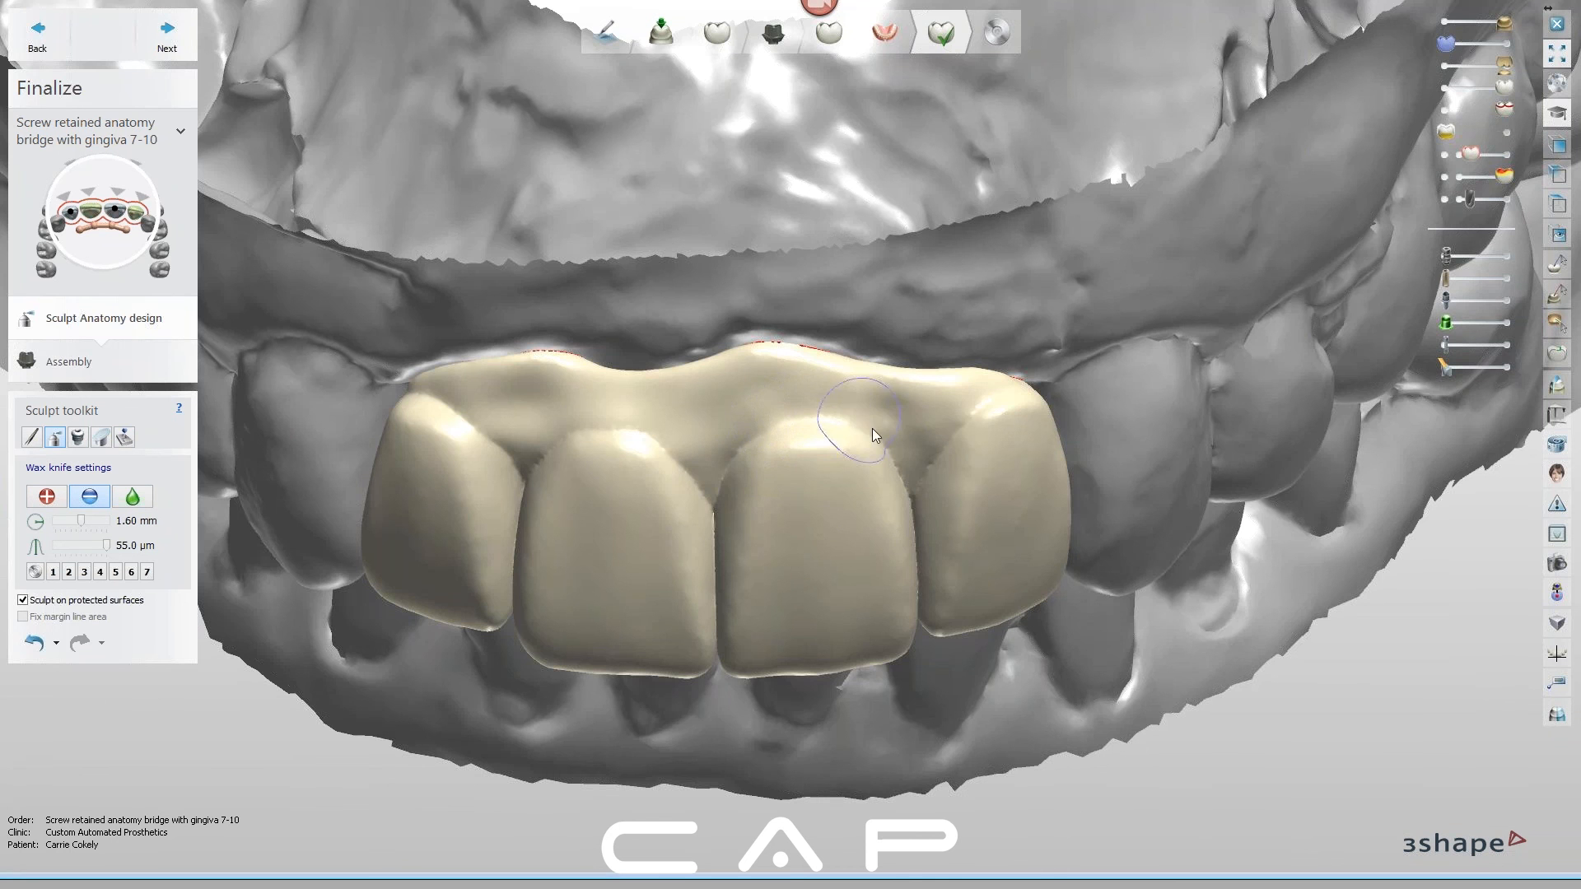
pyautogui.moveTo(916, 512)
pyautogui.mouseDown(button='right')
pyautogui.moveTo(916, 478)
pyautogui.moveTo(757, 417)
pyautogui.moveTo(551, 423)
pyautogui.moveTo(473, 403)
pyautogui.mouseUp(button='right')
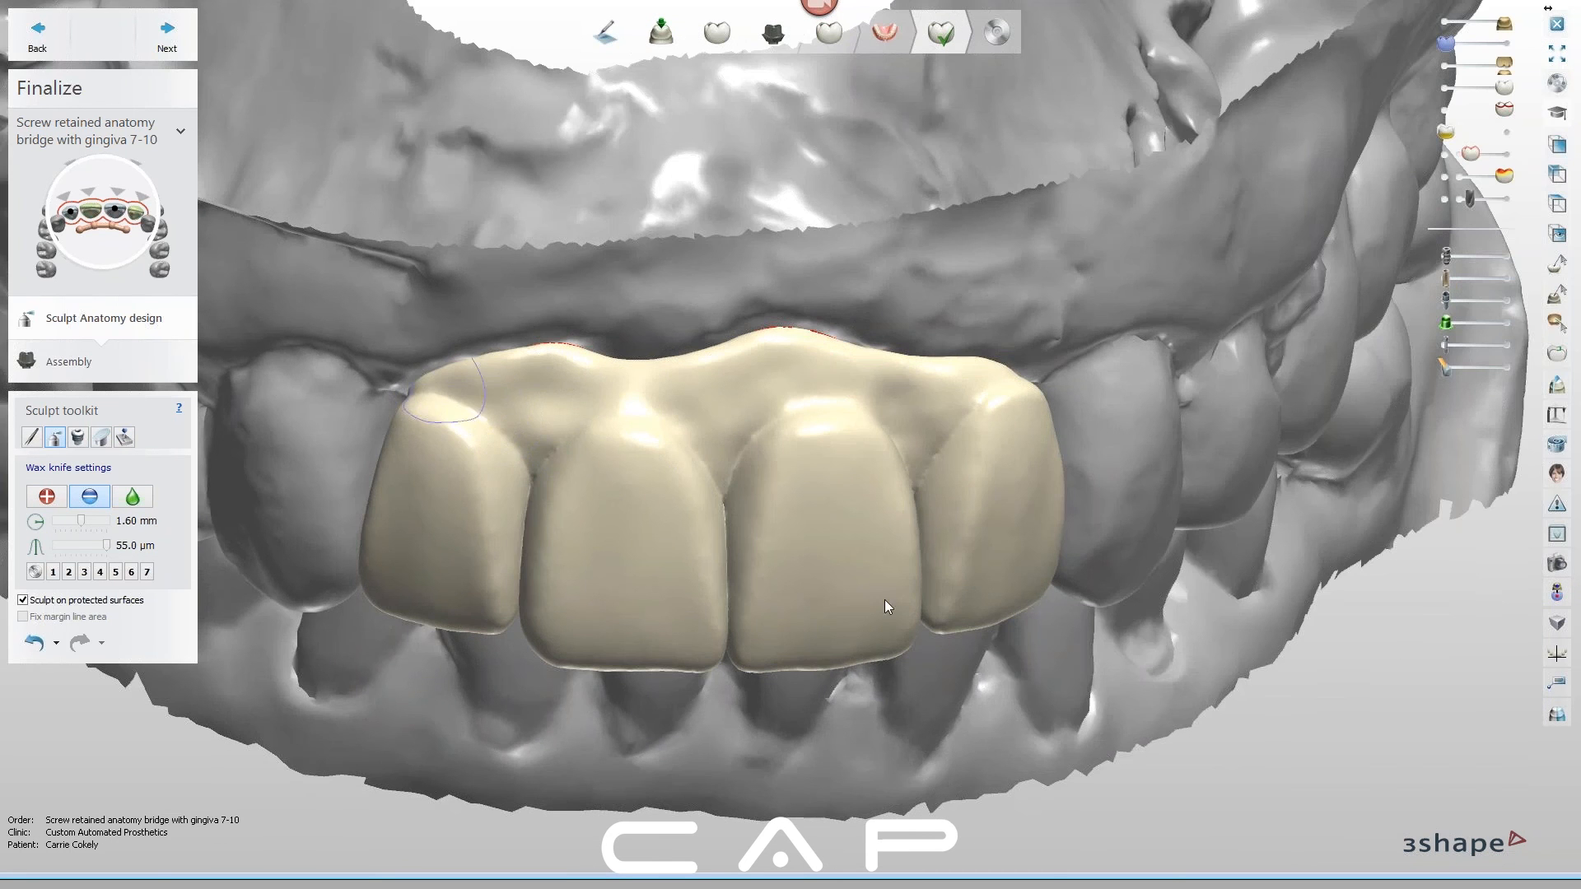
# Review the bridge from the front against both jaw models, and leave only the upper jaw shown with it
pyautogui.moveTo(990, 633)
pyautogui.mouseDown(button='right')
pyautogui.moveTo(971, 611)
pyautogui.moveTo(995, 596)
pyautogui.moveTo(1001, 689)
pyautogui.mouseUp(button='right')
pyautogui.scroll(-4, 1001, 689)
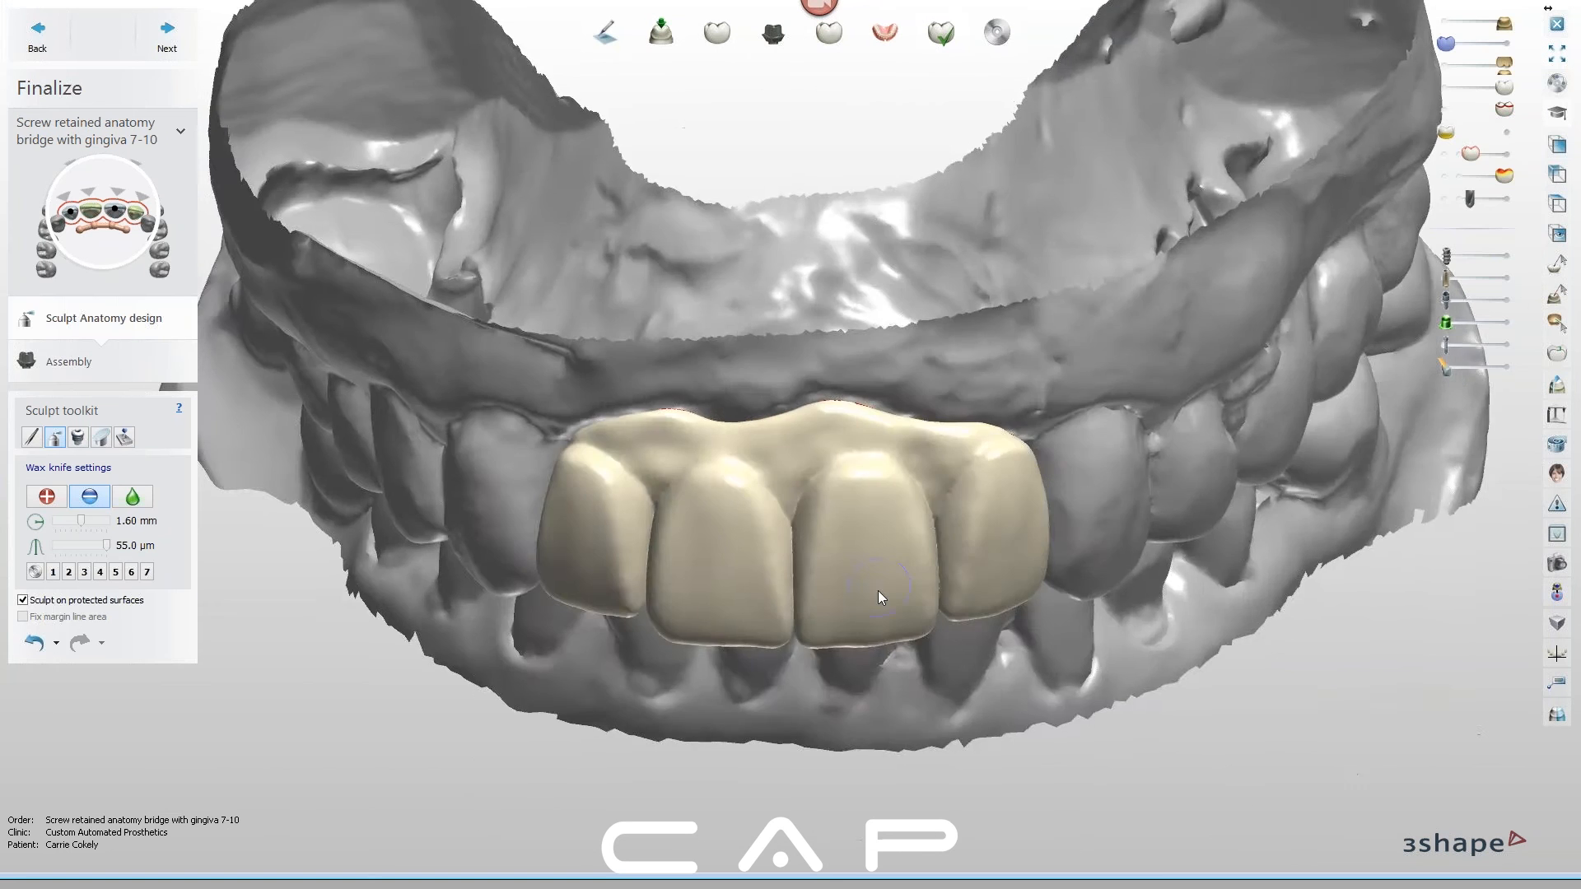
pyautogui.moveTo(904, 608); pyautogui.dragTo(909, 571, button='right')
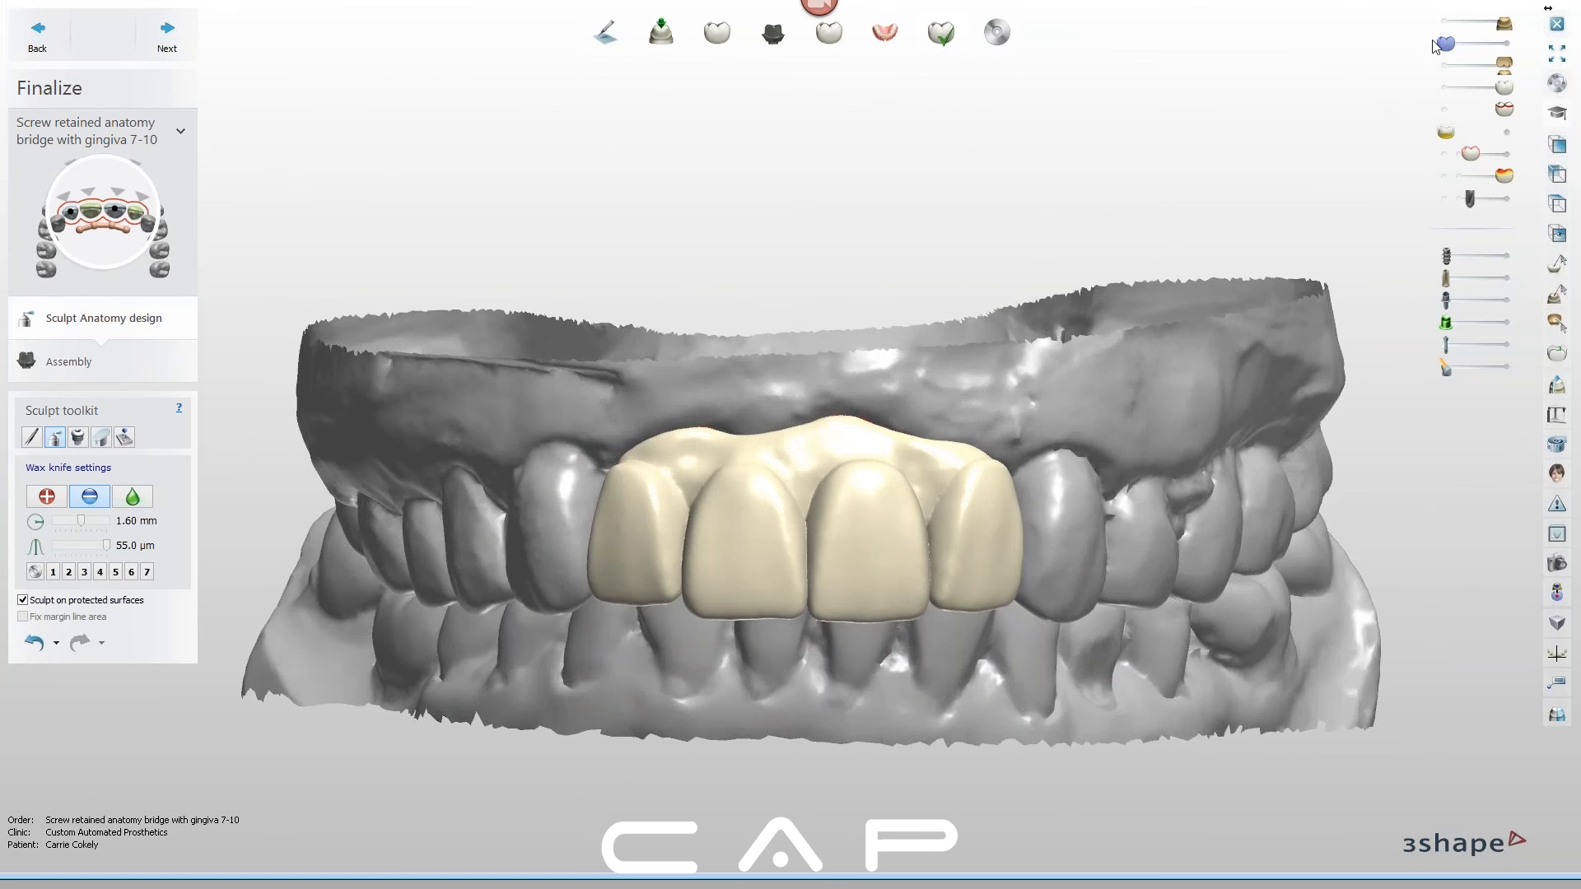
pyautogui.click(1447, 25)
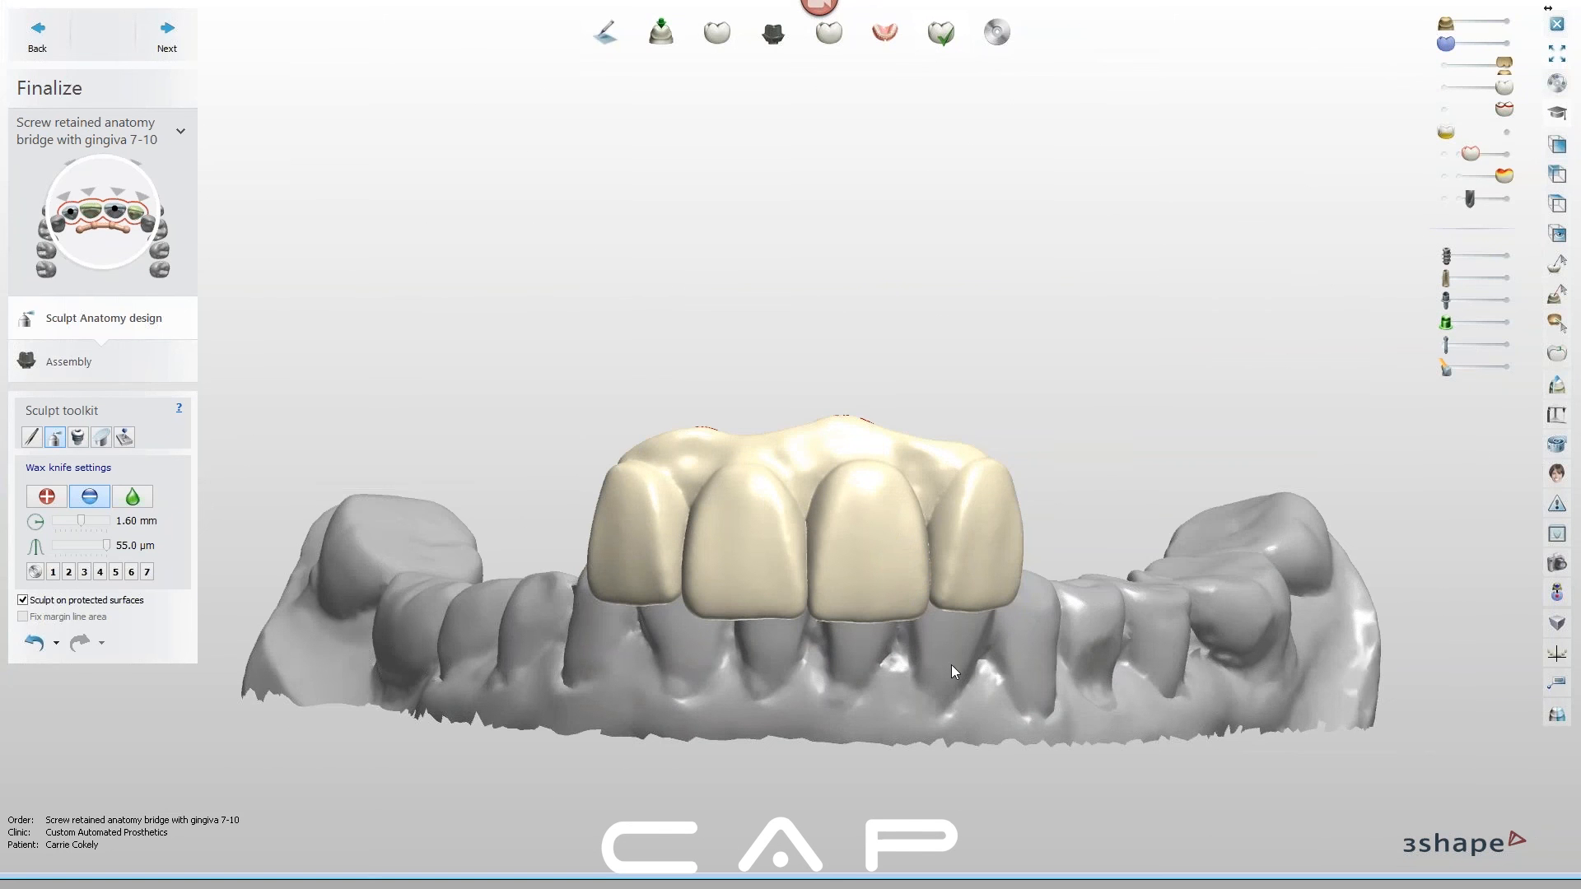
pyautogui.click(1446, 66)
pyautogui.click(1507, 23)
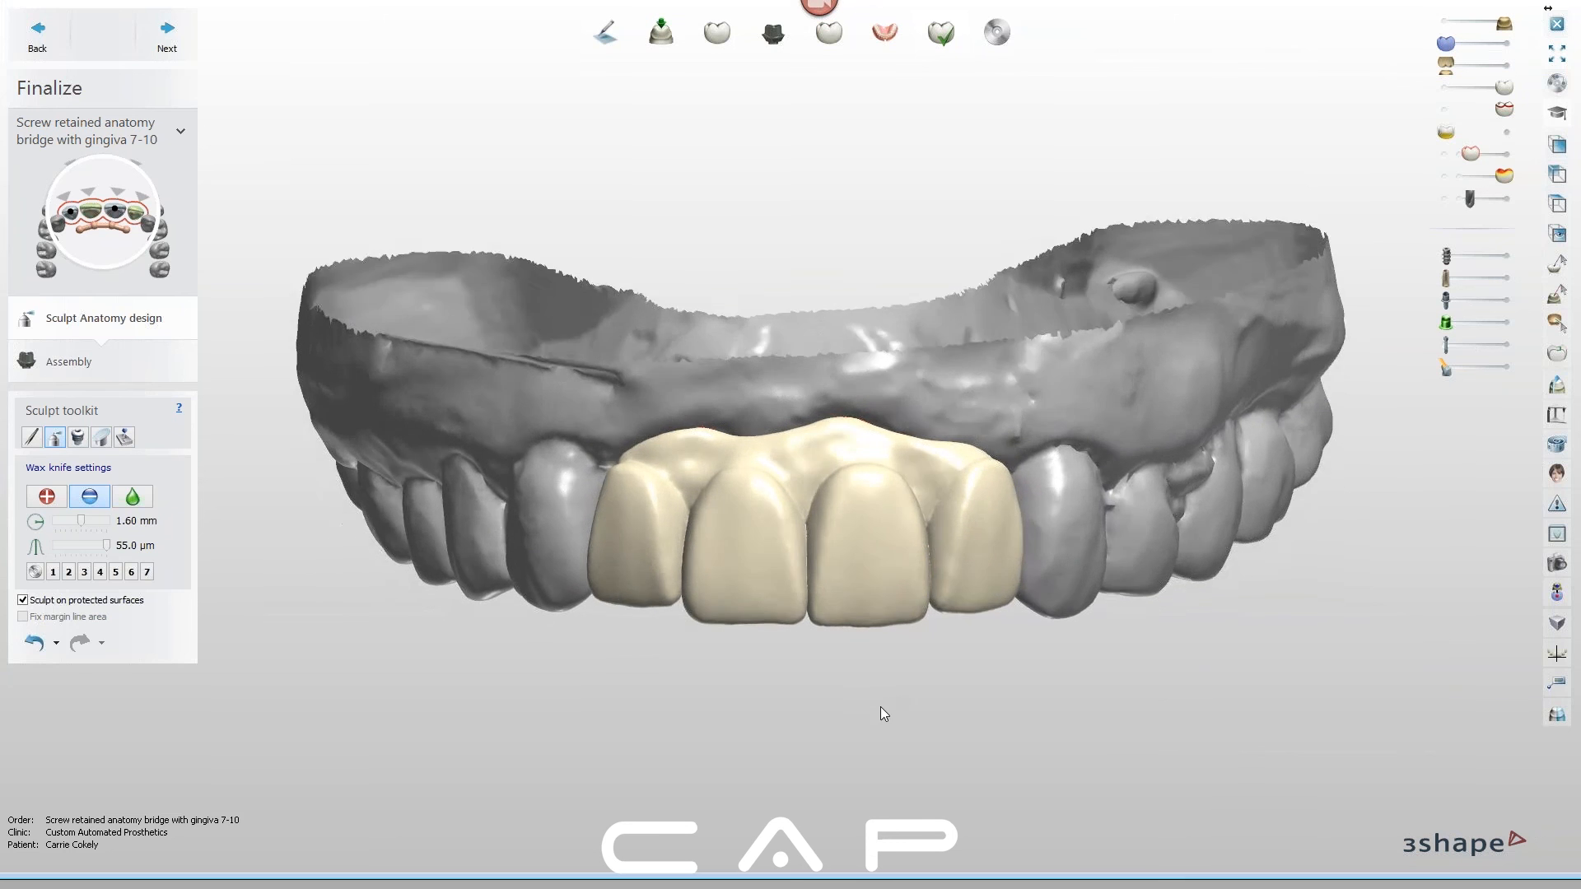
# Hide the upper jaw model, show the opposing jaw model instead, and turn the bridge to its tissue-facing side
pyautogui.click(32, 436)
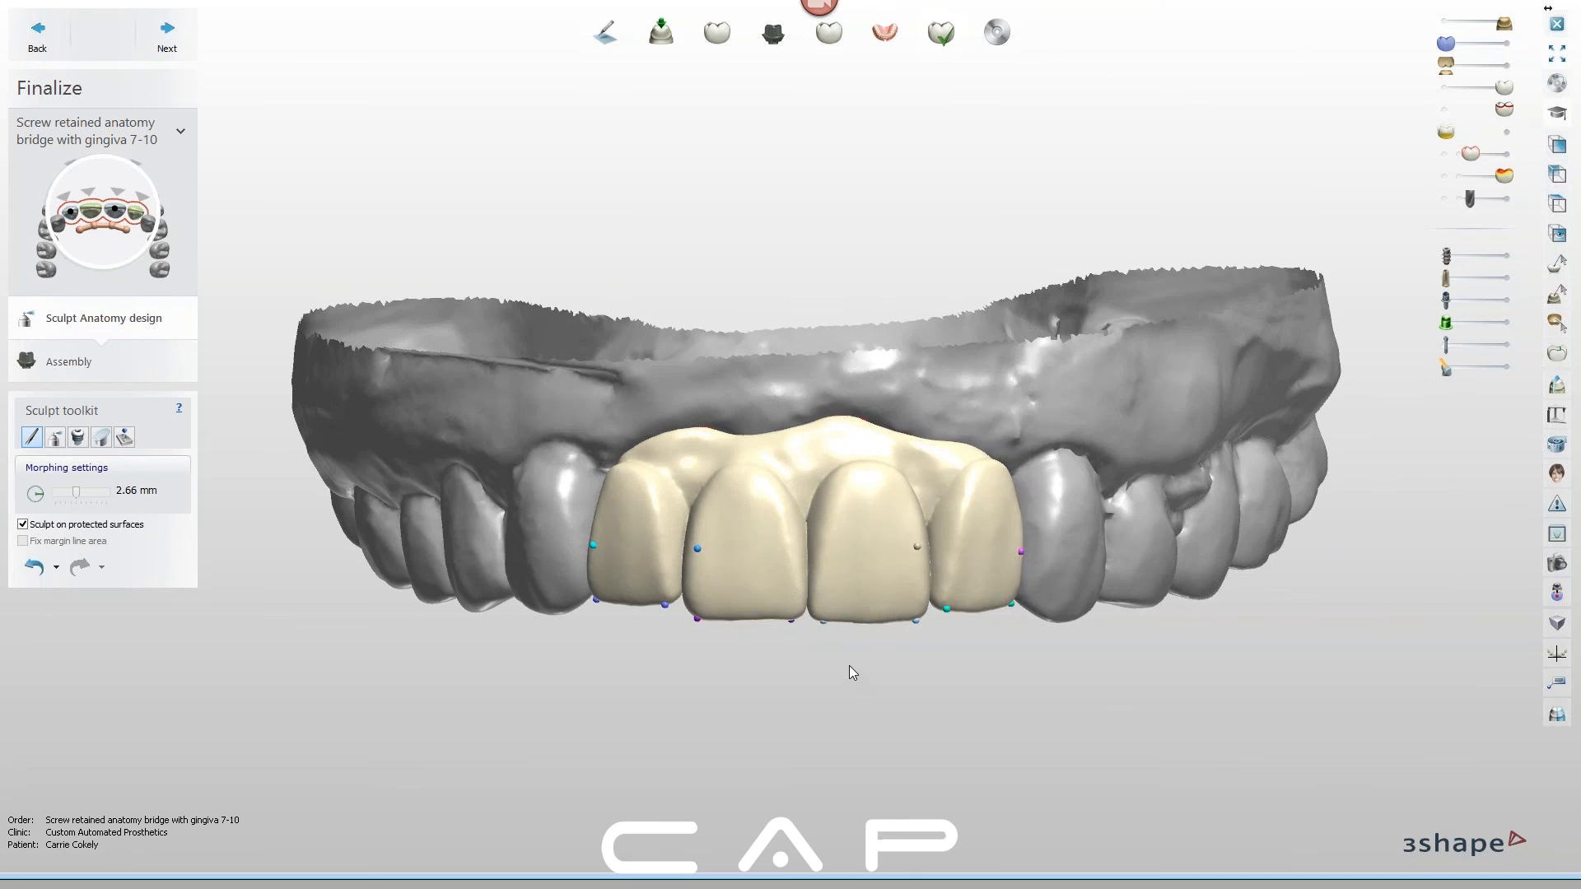
pyautogui.moveTo(848, 665); pyautogui.dragTo(837, 690, button='right')
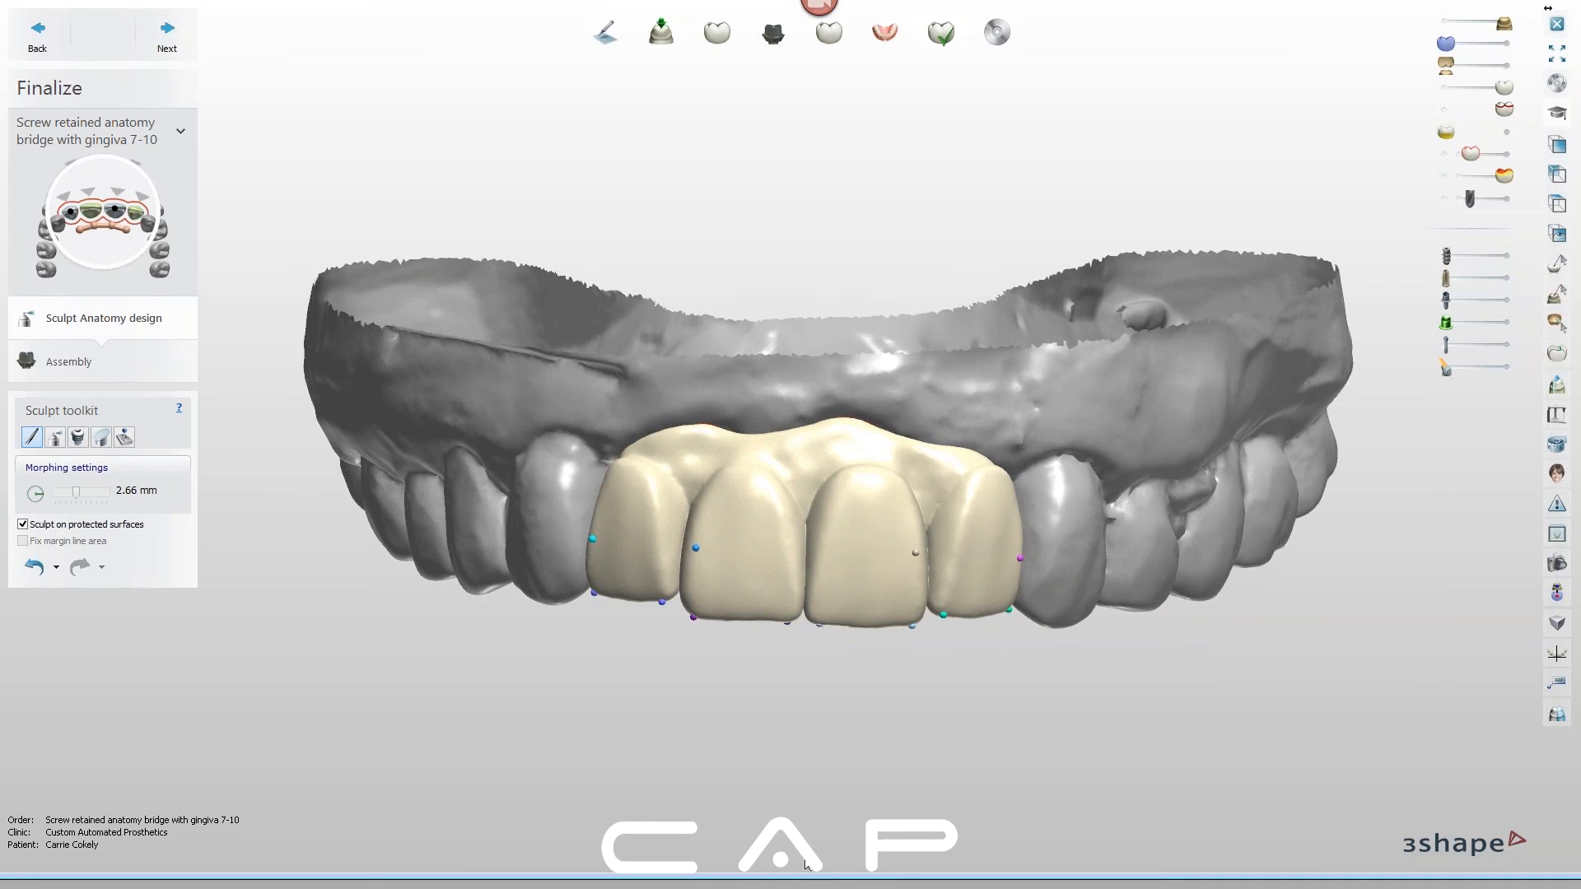
pyautogui.click(1507, 66)
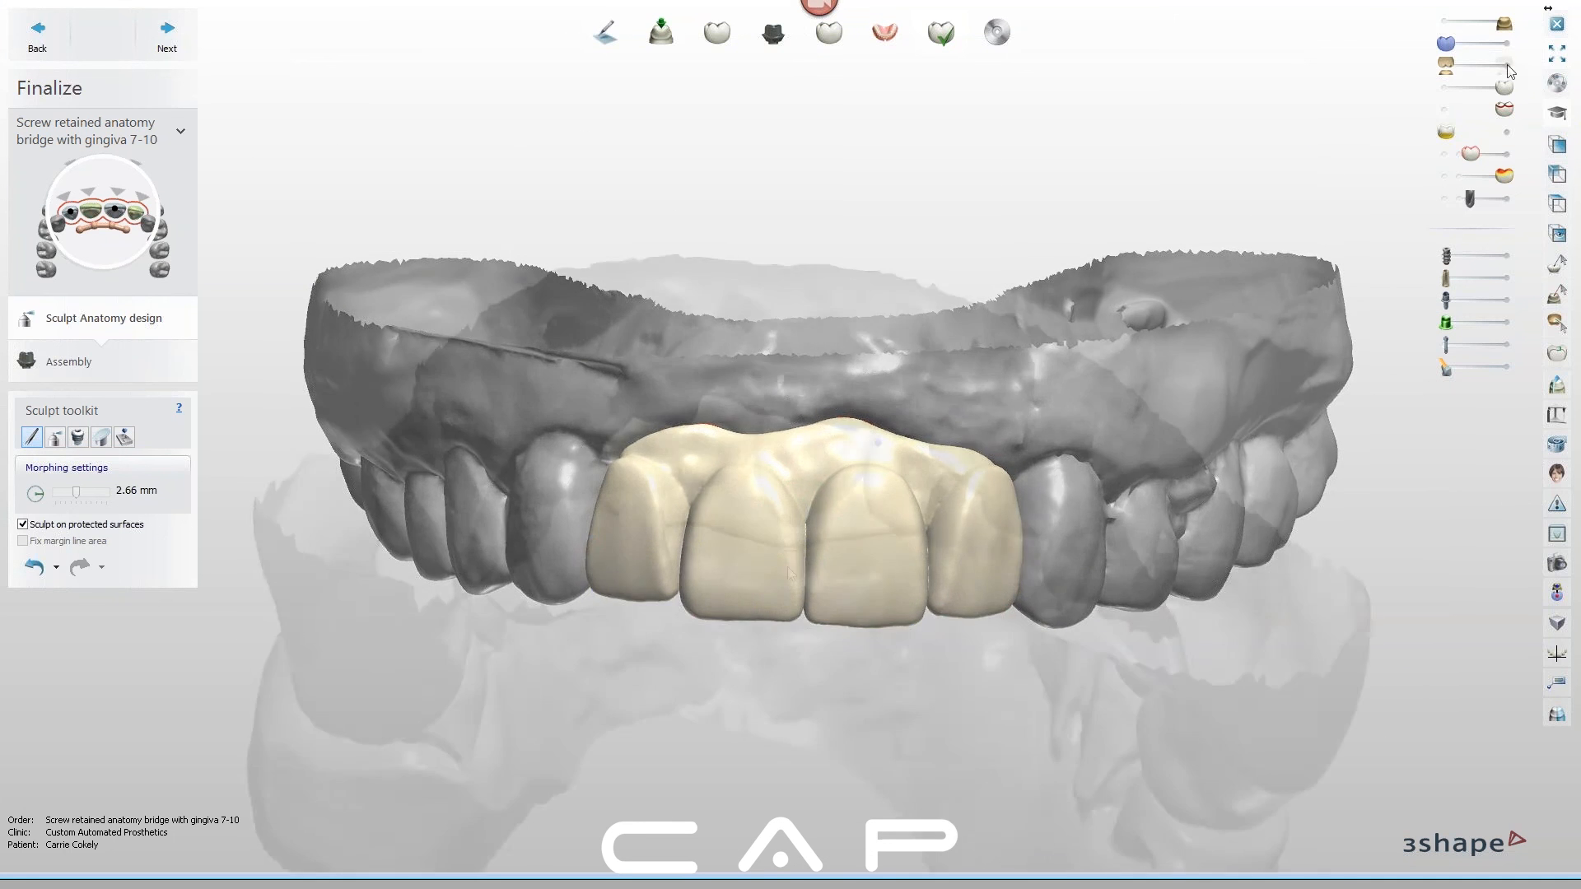
pyautogui.moveTo(840, 496); pyautogui.dragTo(840, 570, button='right')
pyautogui.moveTo(840, 570); pyautogui.dragTo(841, 642, button='right')
pyautogui.moveTo(842, 643); pyautogui.dragTo(818, 655, button='right')
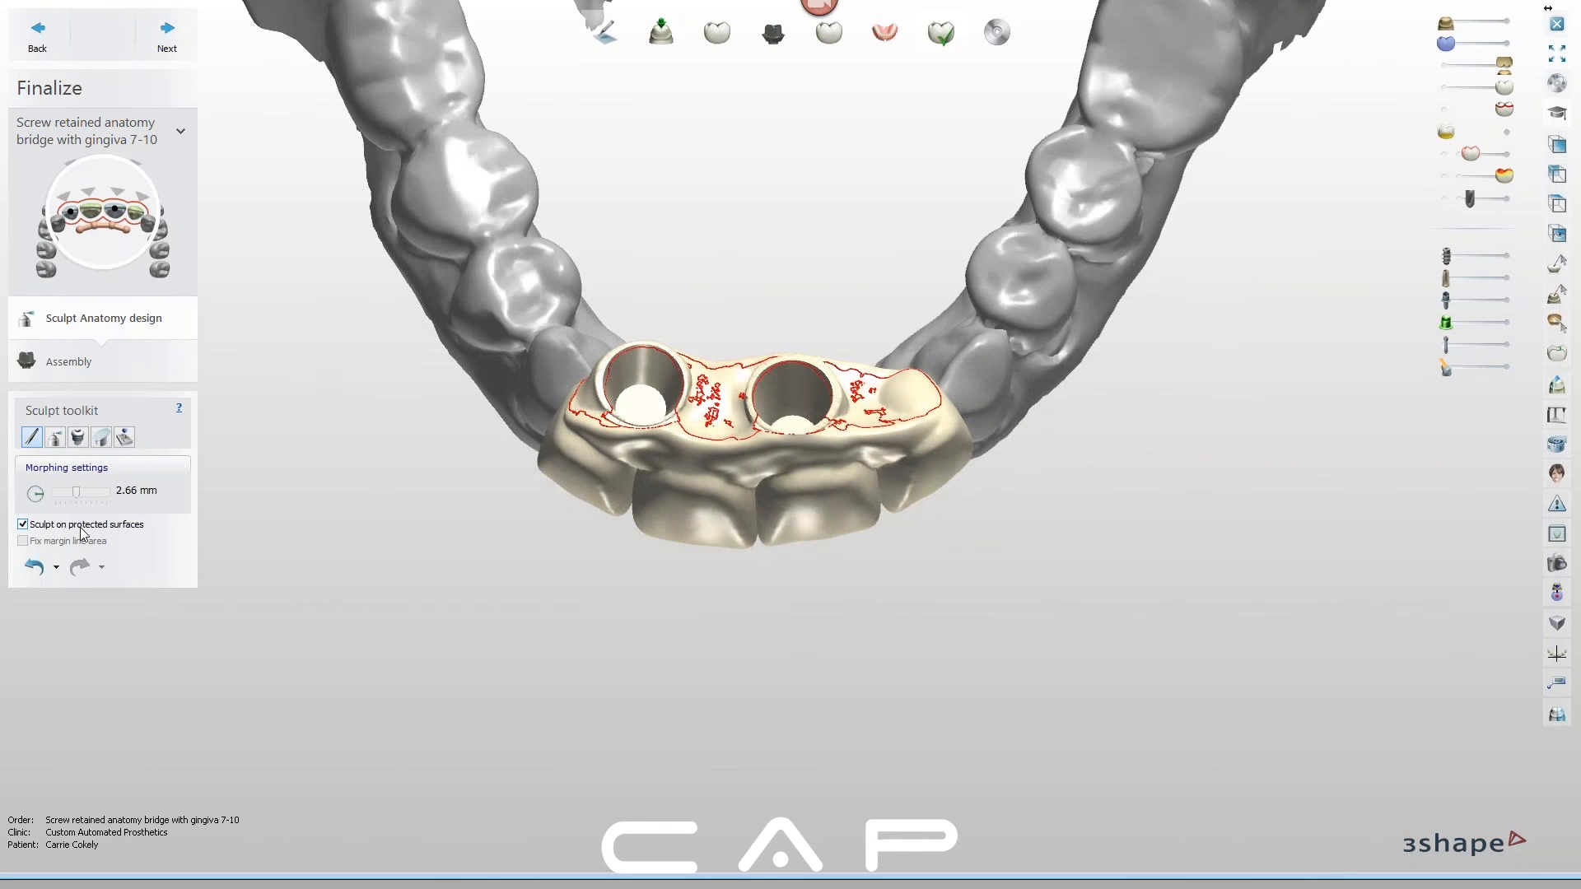
pyautogui.moveTo(688, 476); pyautogui.dragTo(782, 535, button='right')
# Trim the tissue-facing surface between the implant cylinders and under tooth 10 with the wax knife in removal mode at 1.60 mm radius
pyautogui.click(56, 438)
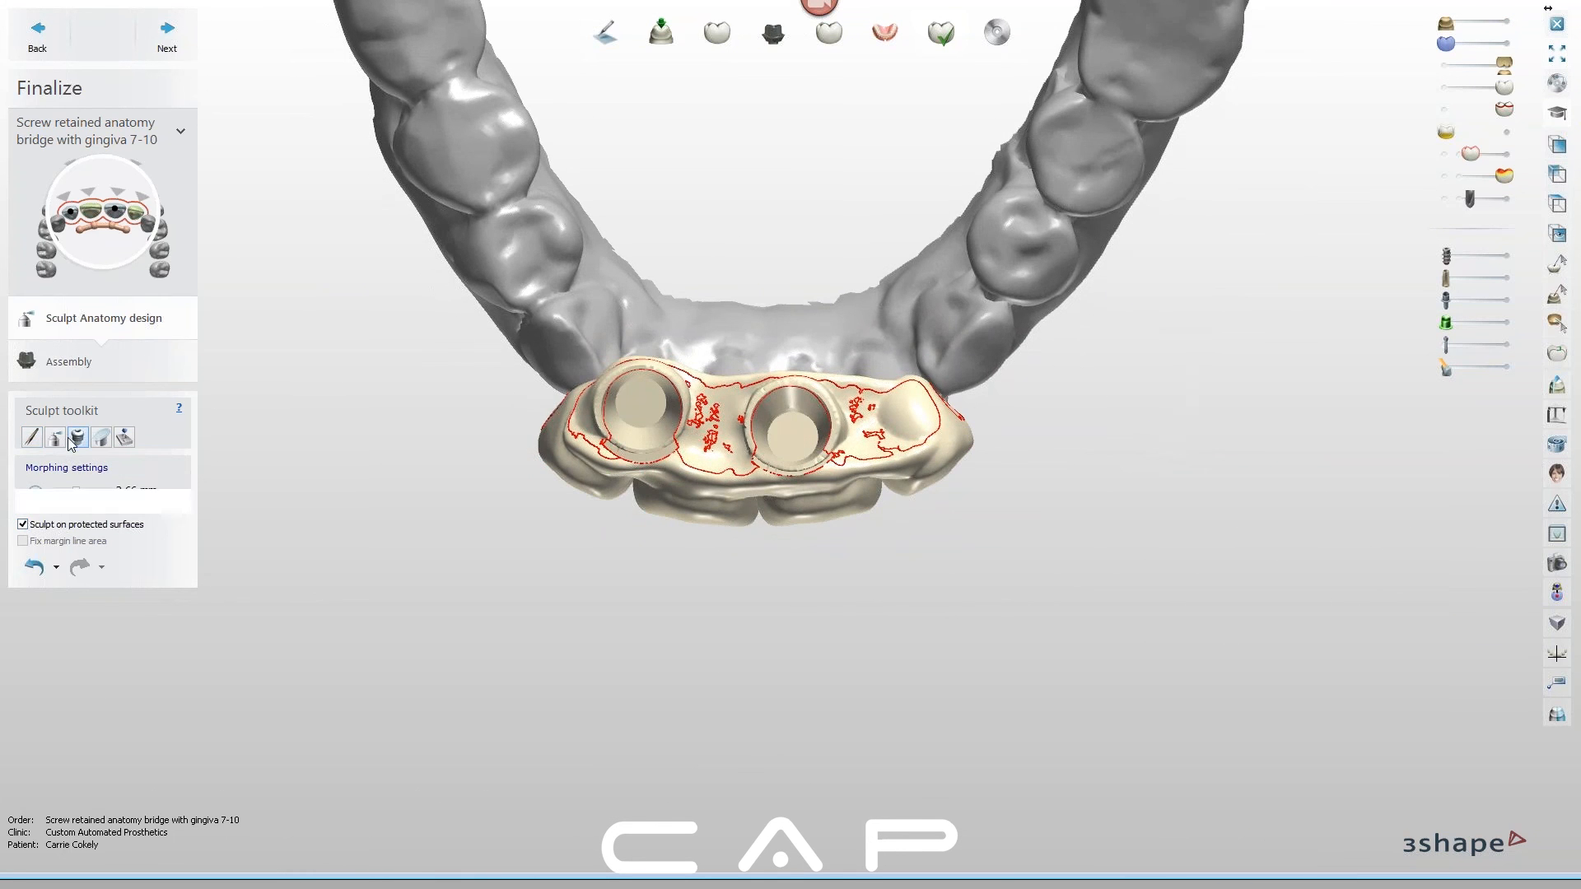
pyautogui.click(56, 438)
pyautogui.moveTo(685, 429)
pyautogui.mouseDown(button='right')
pyautogui.moveTo(703, 461)
pyautogui.moveTo(692, 437)
pyautogui.mouseUp(button='right')
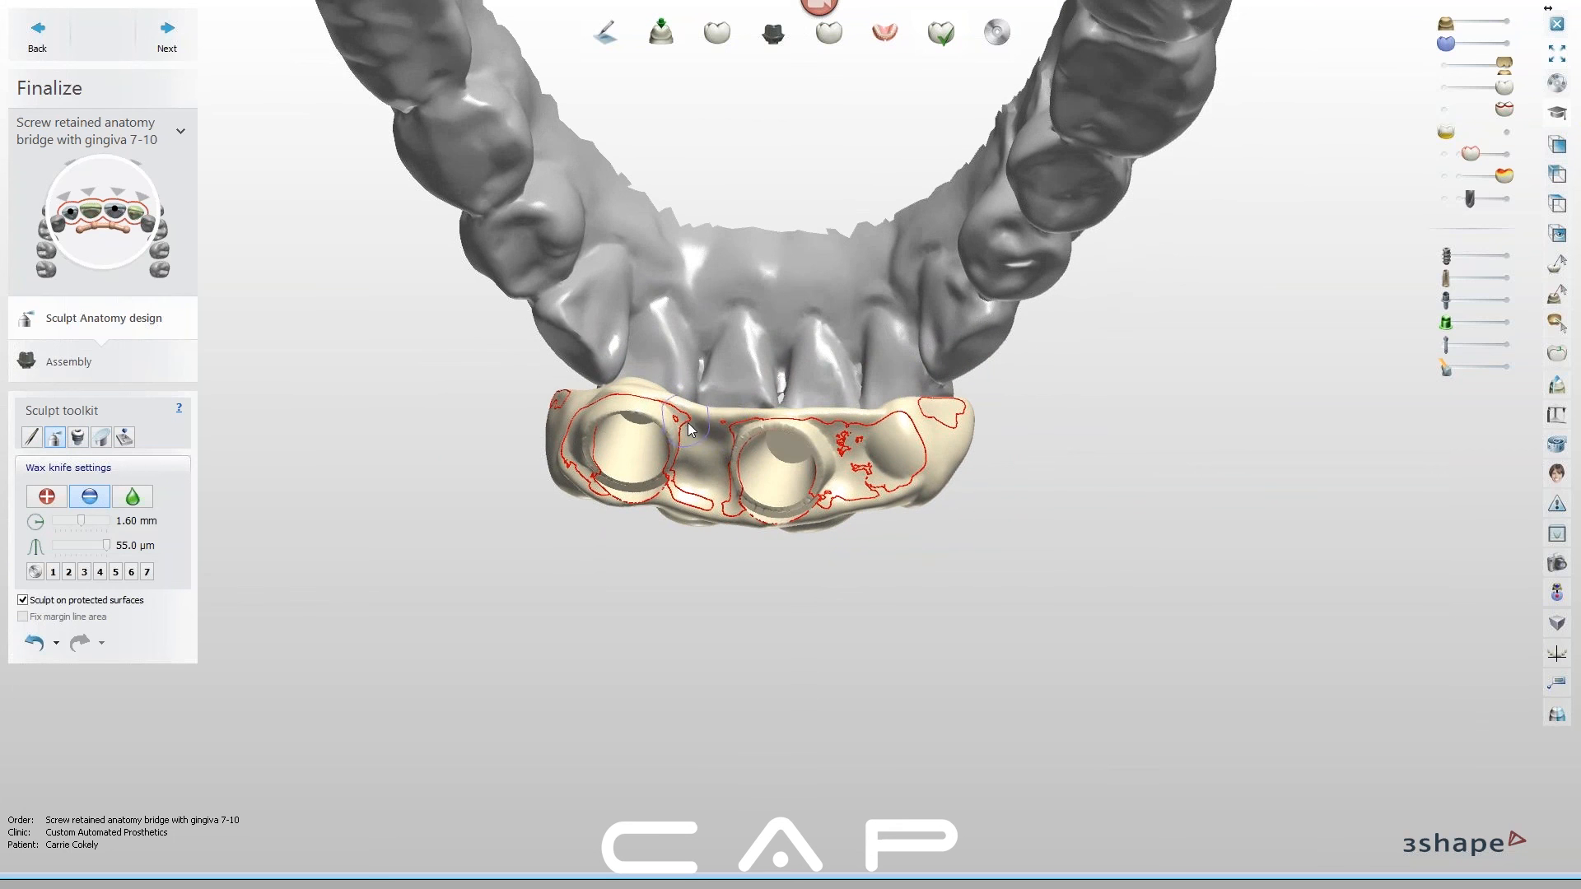
pyautogui.moveTo(841, 451); pyautogui.dragTo(827, 422, button='right')
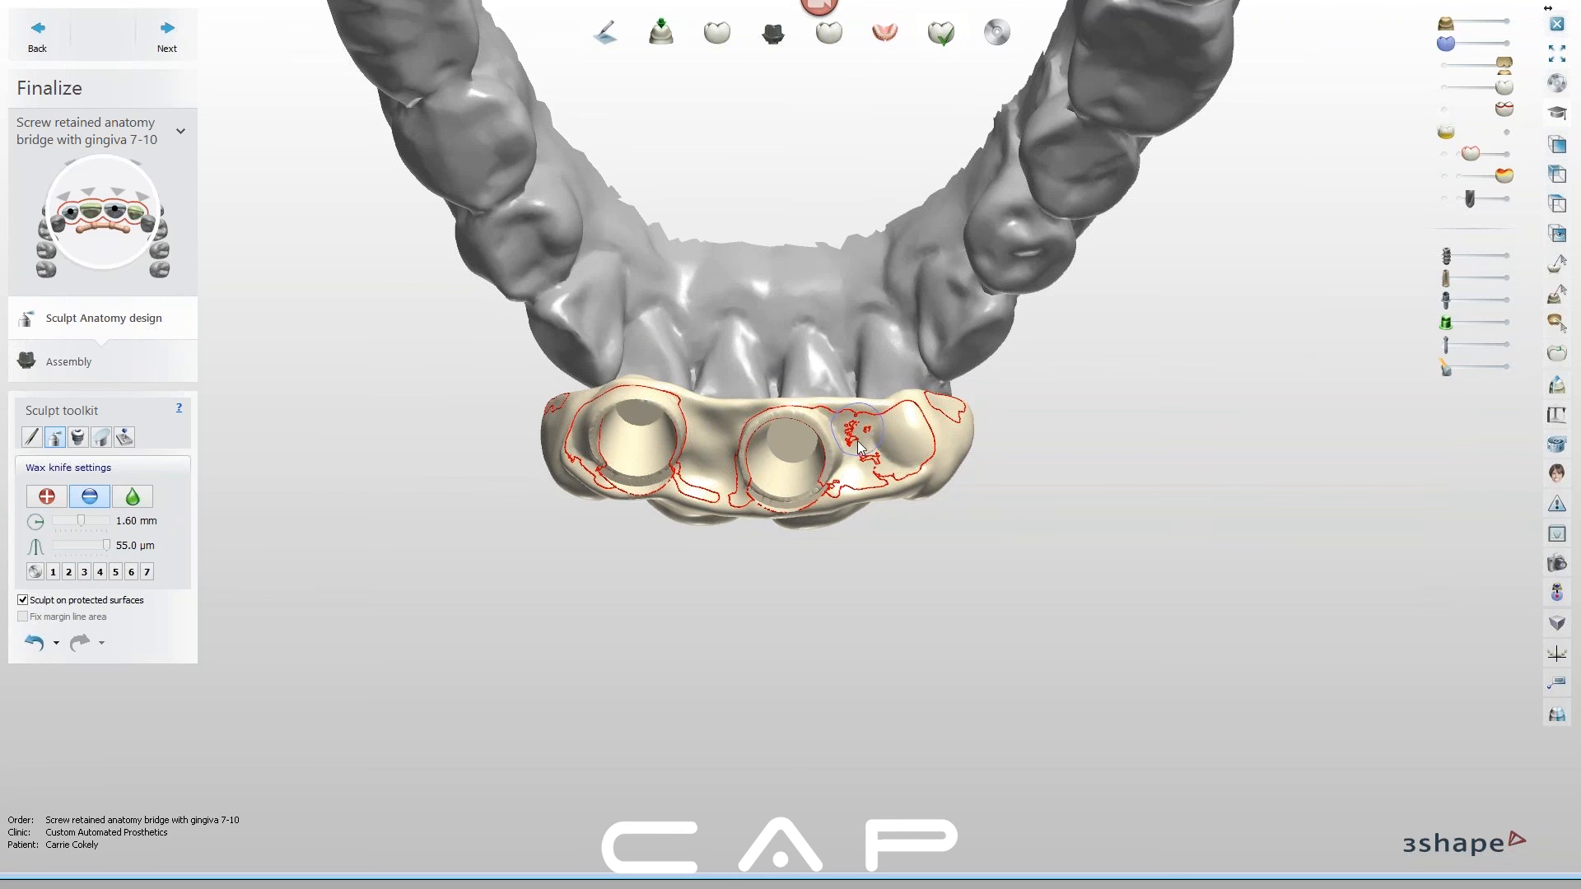
pyautogui.moveTo(906, 411); pyautogui.dragTo(921, 424, button='right')
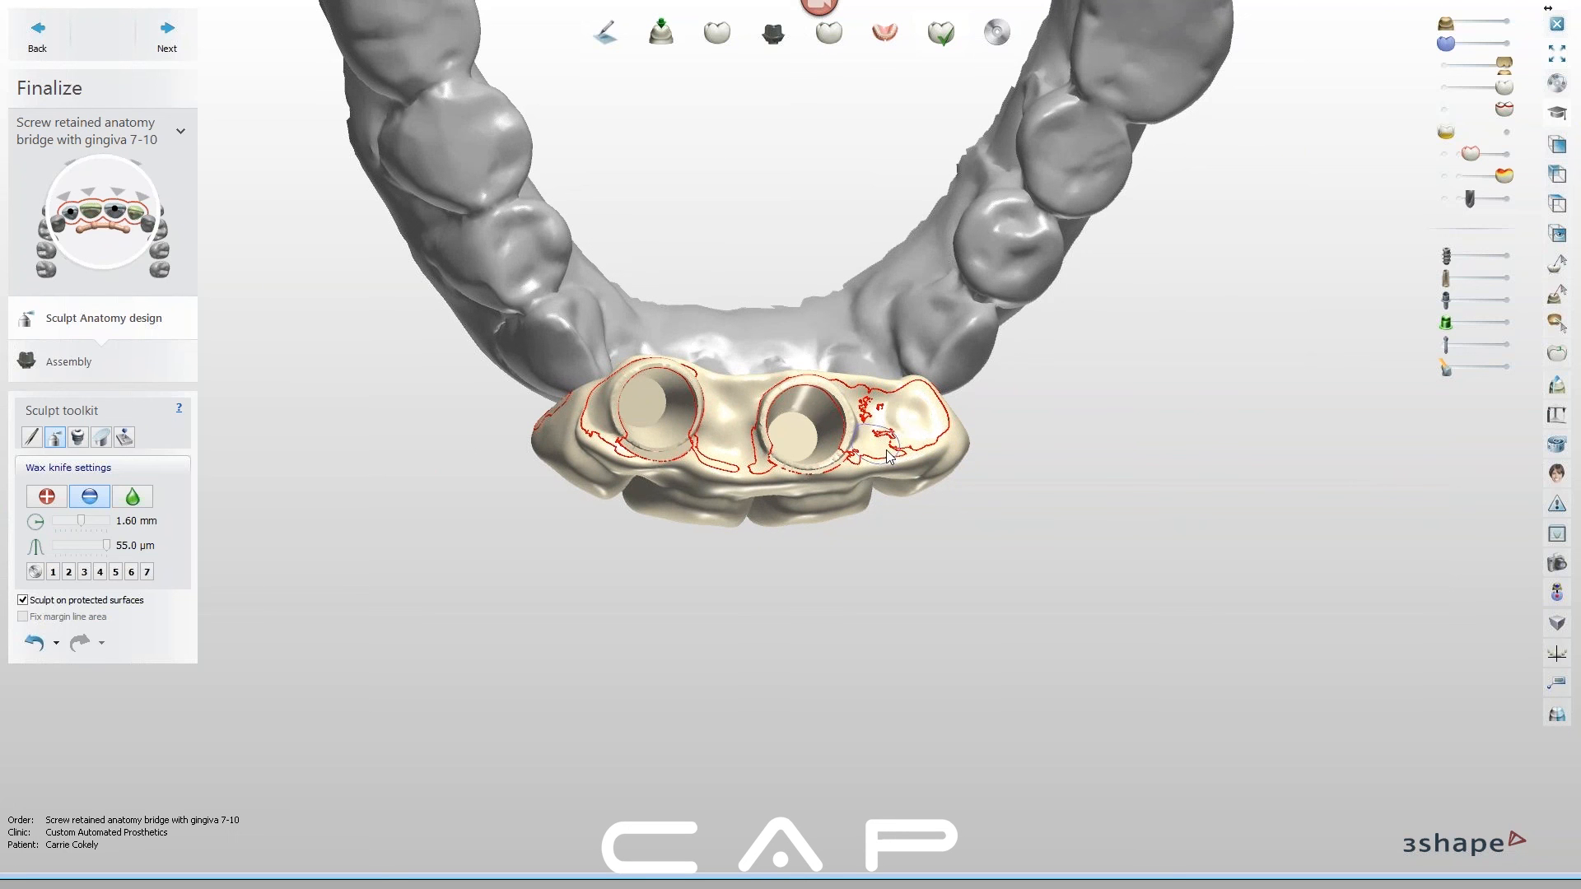
pyautogui.moveTo(937, 429)
pyautogui.mouseDown()
pyautogui.moveTo(918, 436)
pyautogui.moveTo(895, 408)
pyautogui.moveTo(931, 422)
pyautogui.mouseUp()
pyautogui.moveTo(904, 415); pyautogui.dragTo(878, 445, button='right')
pyautogui.moveTo(826, 484); pyautogui.dragTo(821, 482)
pyautogui.moveTo(710, 491)
pyautogui.mouseDown()
pyautogui.moveTo(697, 488)
pyautogui.moveTo(711, 494)
pyautogui.mouseUp()
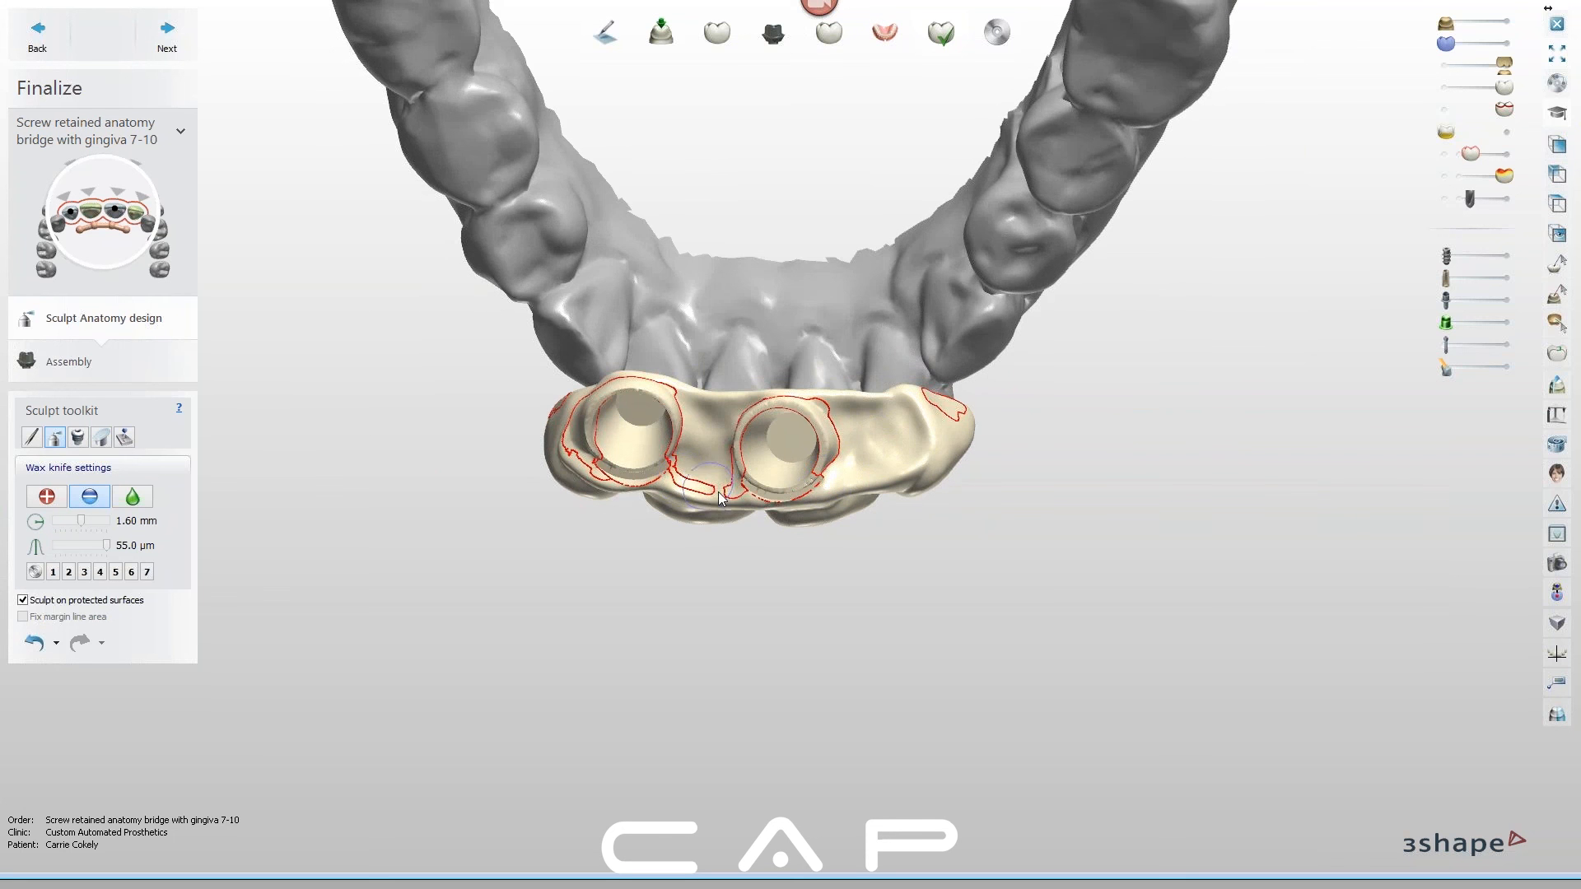
# Trim the outer ends and palatal edge of the bridge underside with the wax knife in removal mode at 55.0 µm
pyautogui.moveTo(975, 432)
pyautogui.mouseDown(button='right')
pyautogui.moveTo(847, 558)
pyautogui.moveTo(961, 452)
pyautogui.moveTo(894, 444)
pyautogui.mouseUp(button='right')
pyautogui.moveTo(905, 413)
pyautogui.mouseDown()
pyautogui.moveTo(916, 403)
pyautogui.moveTo(883, 425)
pyautogui.moveTo(896, 423)
pyautogui.mouseUp()
pyautogui.moveTo(895, 423)
pyautogui.mouseDown(button='right')
pyautogui.moveTo(890, 512)
pyautogui.moveTo(787, 479)
pyautogui.moveTo(782, 463)
pyautogui.mouseUp(button='right')
pyautogui.moveTo(698, 406); pyautogui.dragTo(671, 381)
pyautogui.moveTo(779, 440); pyautogui.dragTo(713, 455, button='right')
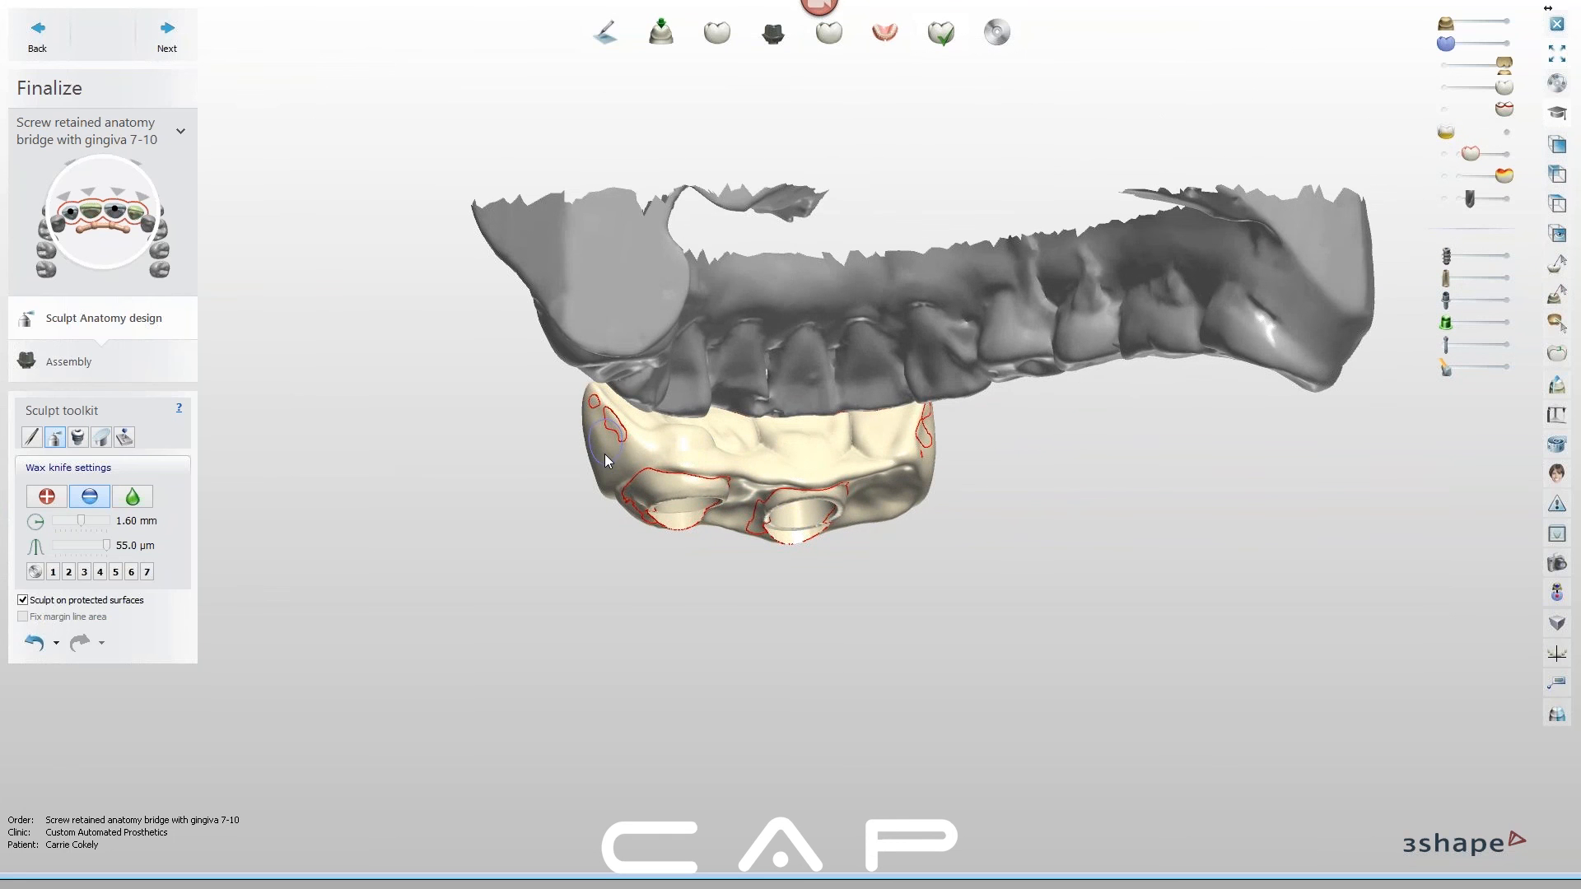
pyautogui.moveTo(808, 493)
pyautogui.mouseDown(button='right')
pyautogui.moveTo(857, 487)
pyautogui.moveTo(989, 421)
pyautogui.moveTo(962, 393)
pyautogui.mouseUp(button='right')
pyautogui.press('shift')
pyautogui.moveTo(917, 404); pyautogui.dragTo(902, 426)
pyautogui.click(99, 501)
pyautogui.moveTo(1042, 432); pyautogui.dragTo(939, 453, button='right')
pyautogui.moveTo(912, 430); pyautogui.dragTo(909, 430)
pyautogui.moveTo(923, 482); pyautogui.dragTo(698, 418, button='right')
pyautogui.moveTo(777, 467); pyautogui.dragTo(83, 539, button='right')
# Smooth the tissue surface around the implant collars with the wax knife in smoothing mode at 1.60 mm radius and 1.00 strength
pyautogui.click(133, 496)
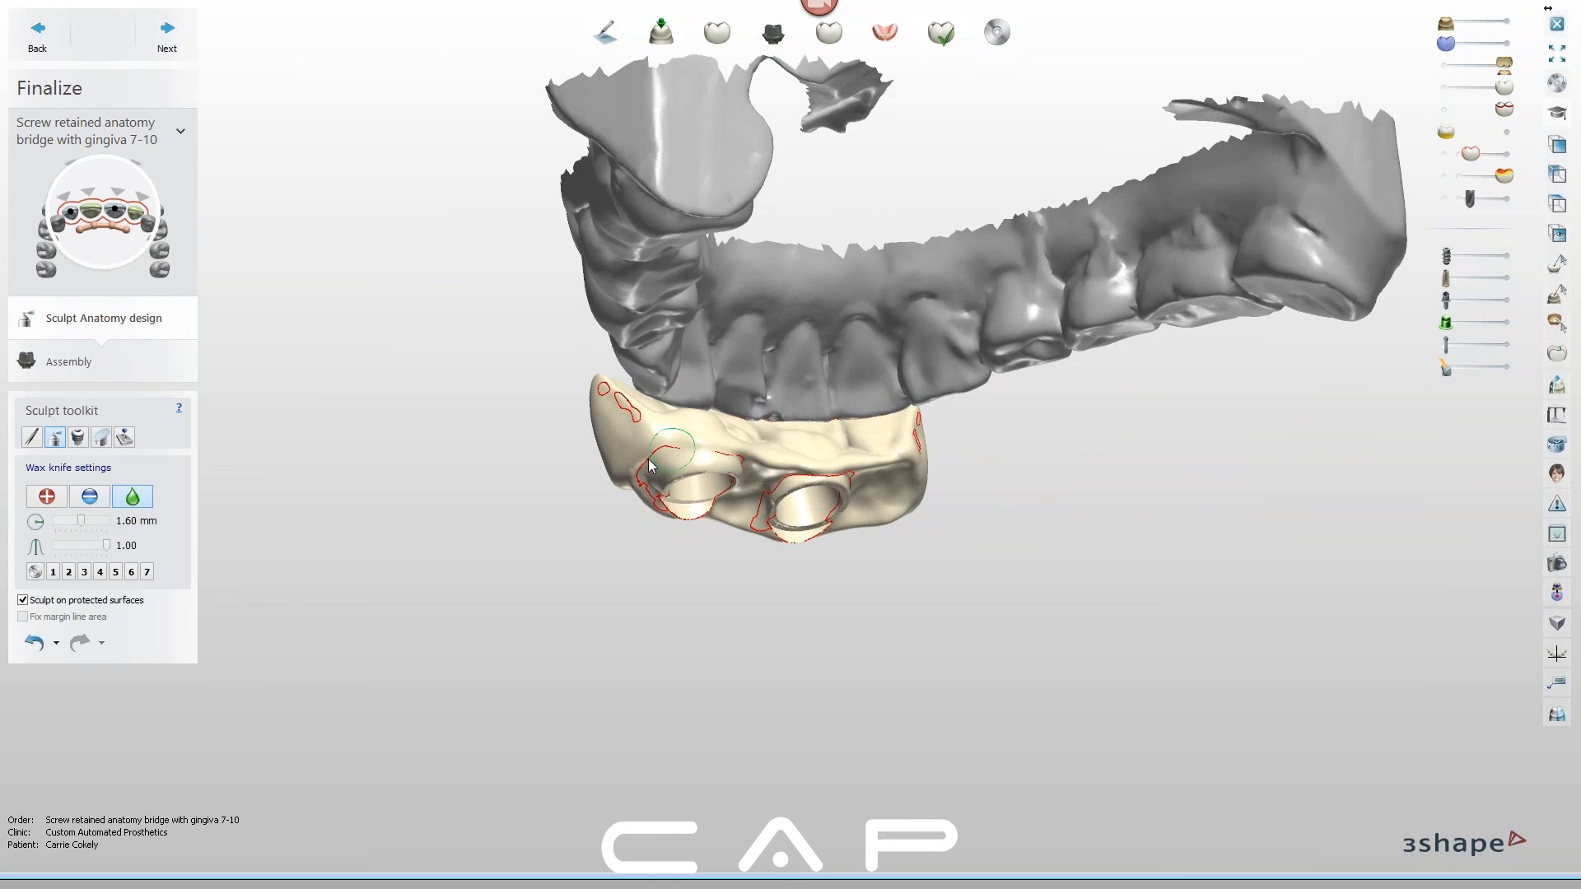
pyautogui.moveTo(659, 478)
pyautogui.mouseDown(button='right')
pyautogui.moveTo(698, 418)
pyautogui.moveTo(748, 451)
pyautogui.mouseUp(button='right')
pyautogui.scroll(3, 744, 445)
pyautogui.moveTo(758, 361); pyautogui.dragTo(763, 375, button='right')
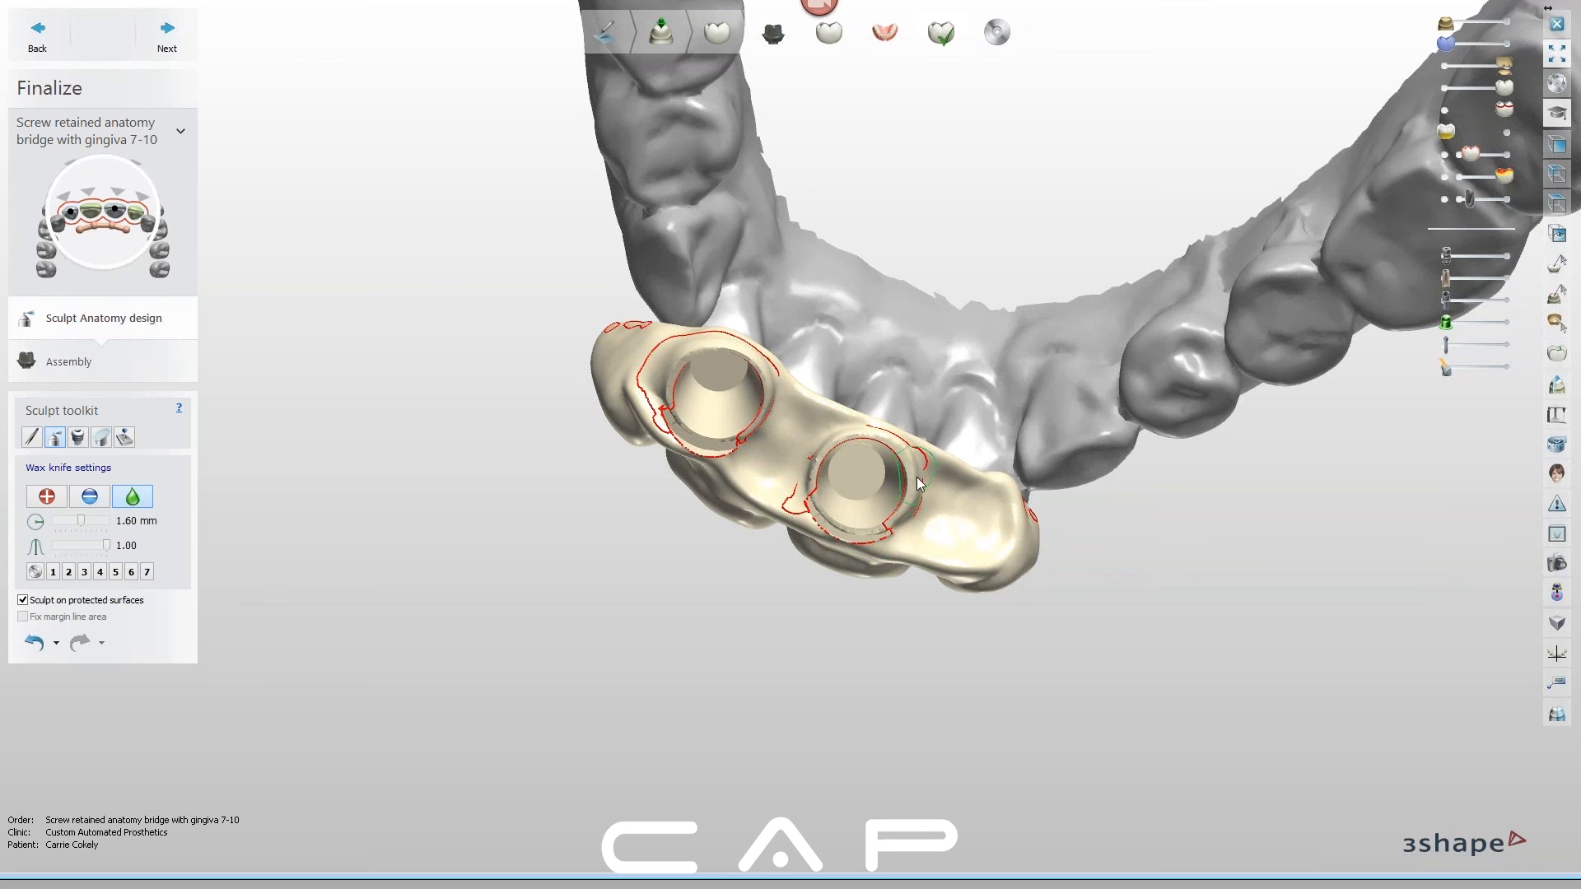
# Show the upper jaw model again and check the bridge from the front against both jaws
pyautogui.click(1508, 23)
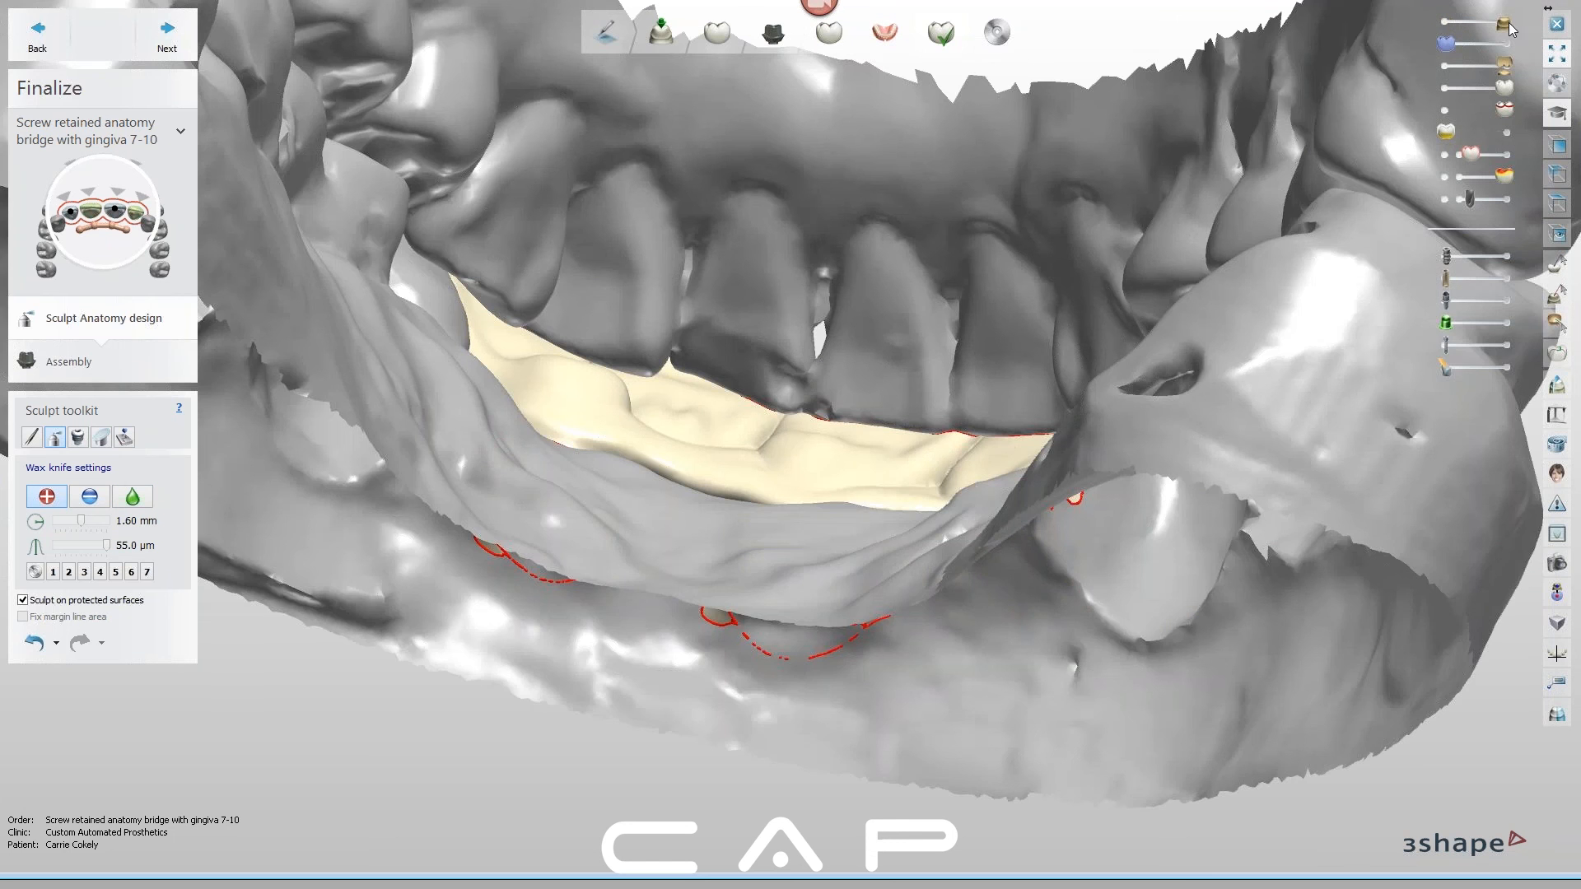
pyautogui.scroll(-1, 1029, 404)
pyautogui.scroll(-3, 1029, 404)
pyautogui.moveTo(1024, 403); pyautogui.dragTo(843, 492, button='right')
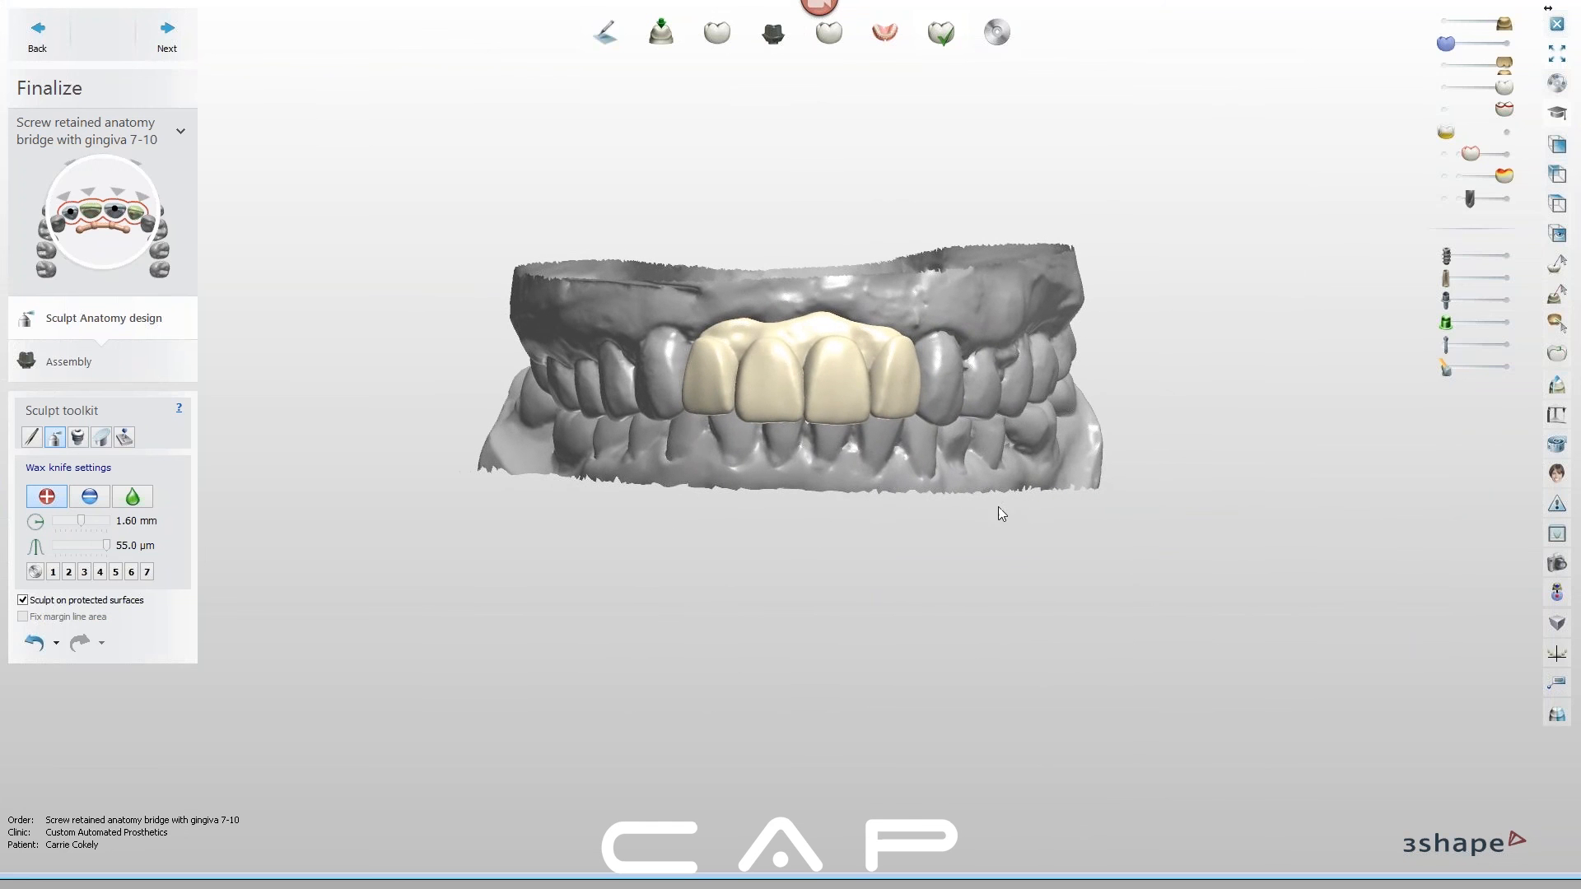
# Go to the Assembly stage, hide the opposing jaw, make the bridge opaque, and inspect its screw holes from the palatal side
pyautogui.click(86, 362)
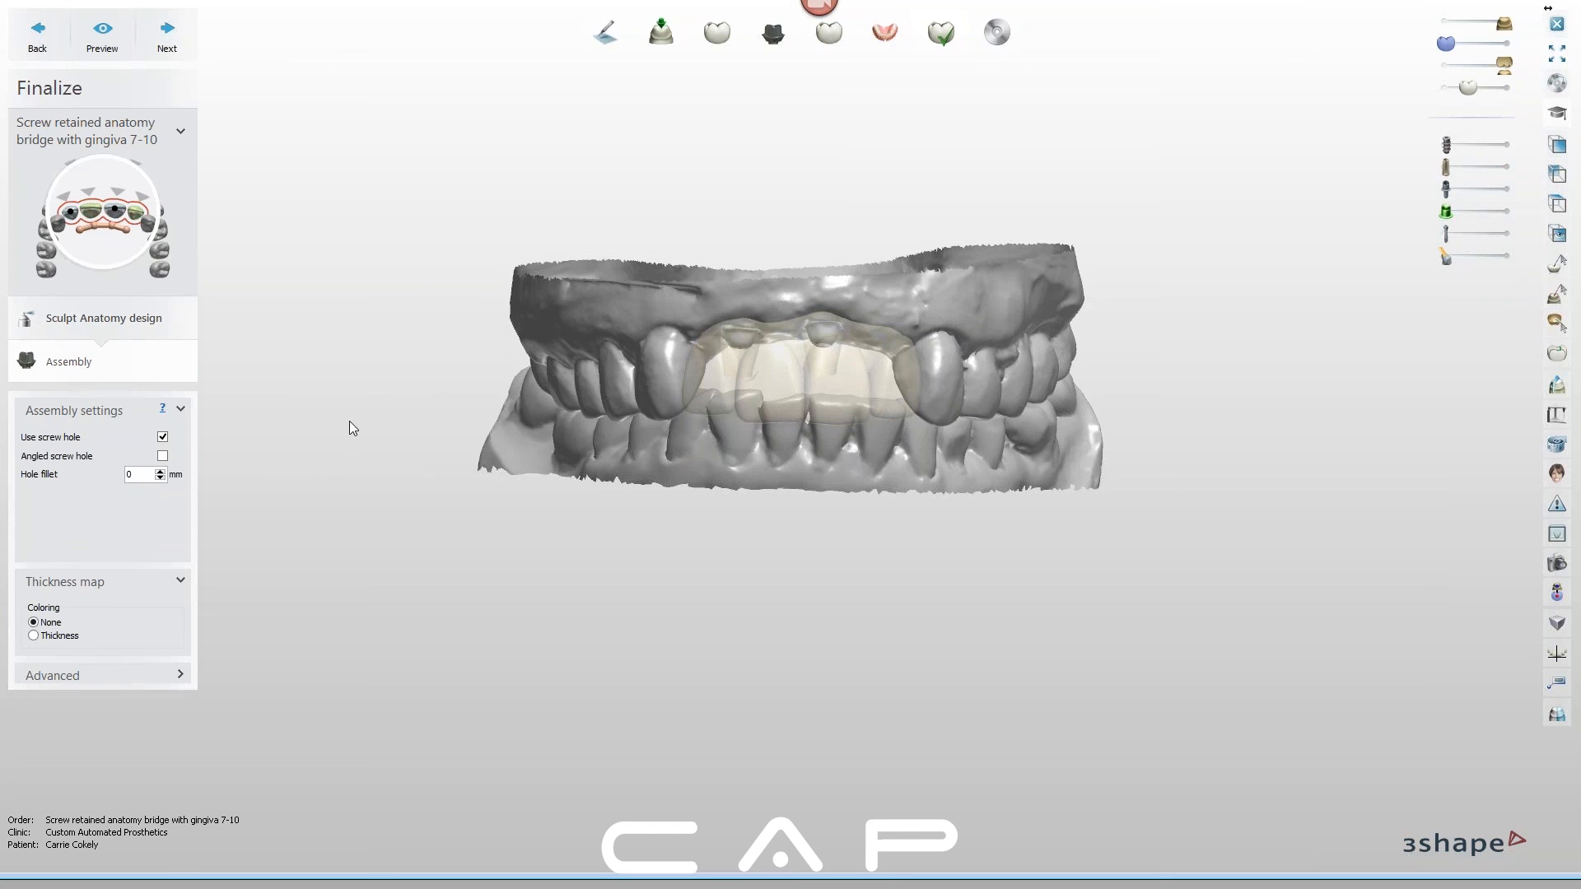
pyautogui.click(1445, 65)
pyautogui.moveTo(968, 455); pyautogui.dragTo(825, 425, button='right')
pyautogui.scroll(1, 866, 341)
pyautogui.scroll(2, 819, 362)
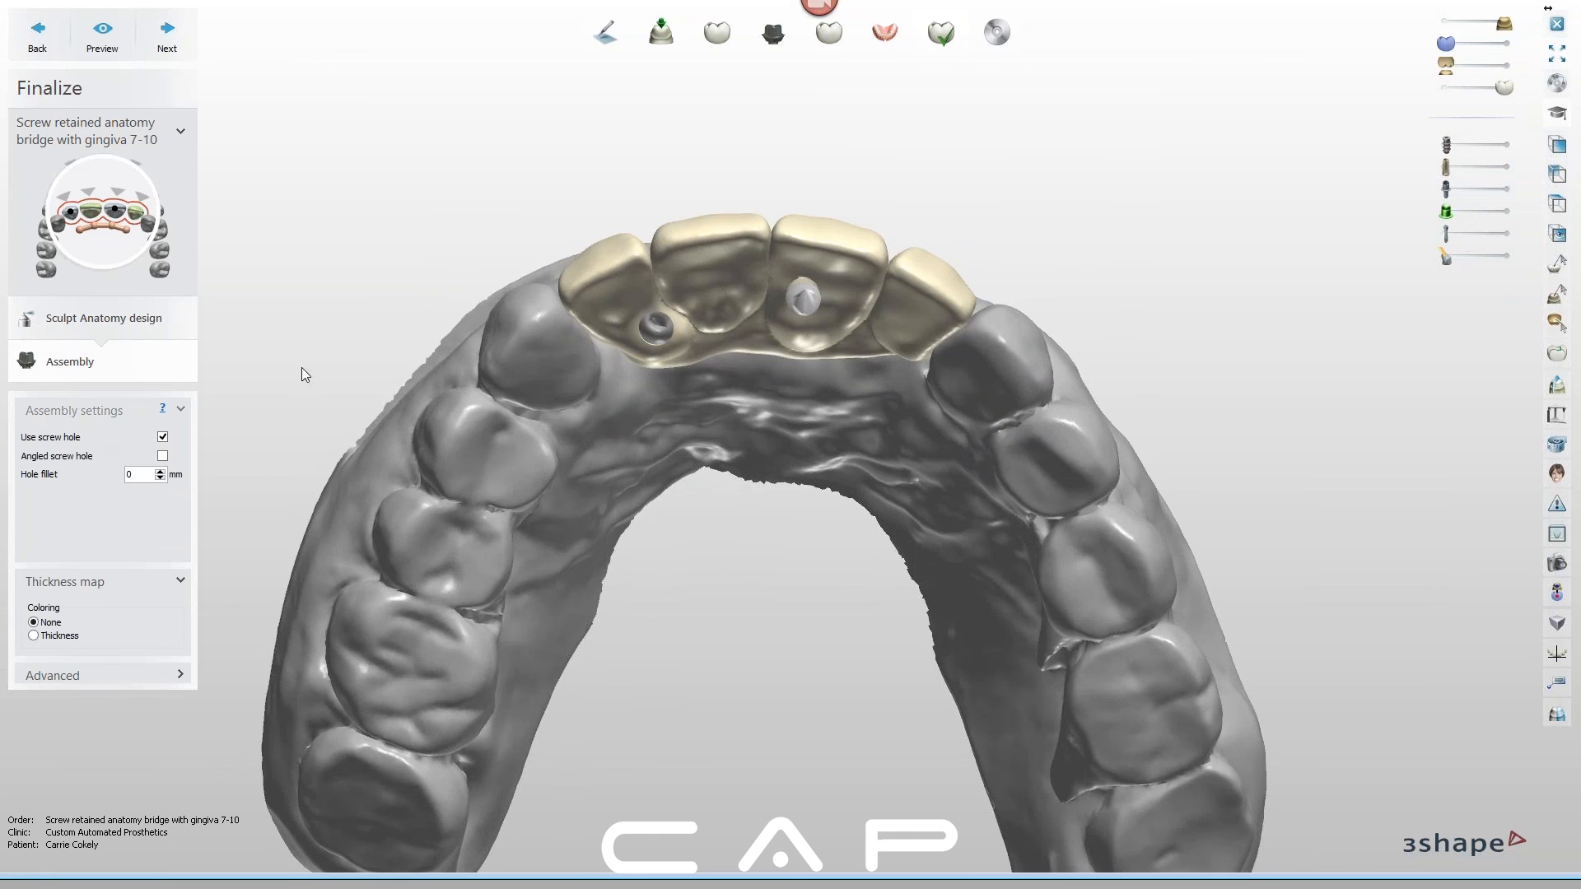
pyautogui.moveTo(806, 328); pyautogui.dragTo(808, 343, button='right')
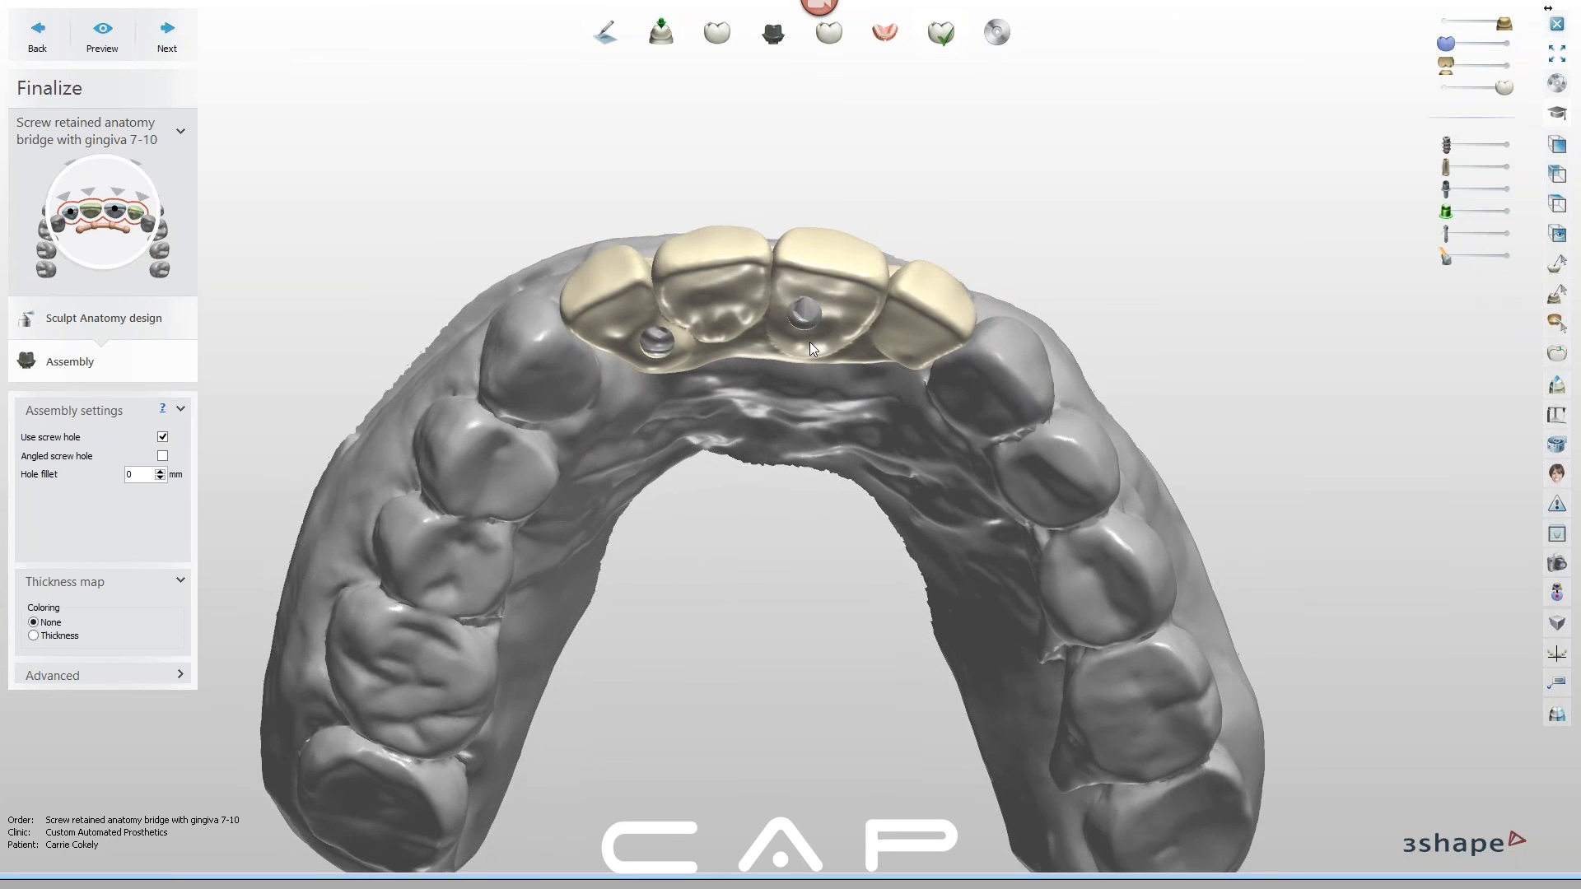
pyautogui.moveTo(899, 394); pyautogui.dragTo(895, 388, button='right')
pyautogui.moveTo(835, 338)
pyautogui.mouseDown(button='right')
pyautogui.moveTo(856, 344)
pyautogui.moveTo(840, 541)
pyautogui.moveTo(840, 353)
pyautogui.moveTo(841, 377)
pyautogui.moveTo(856, 321)
pyautogui.moveTo(875, 375)
pyautogui.moveTo(859, 336)
pyautogui.moveTo(832, 354)
pyautogui.mouseUp(button='right')
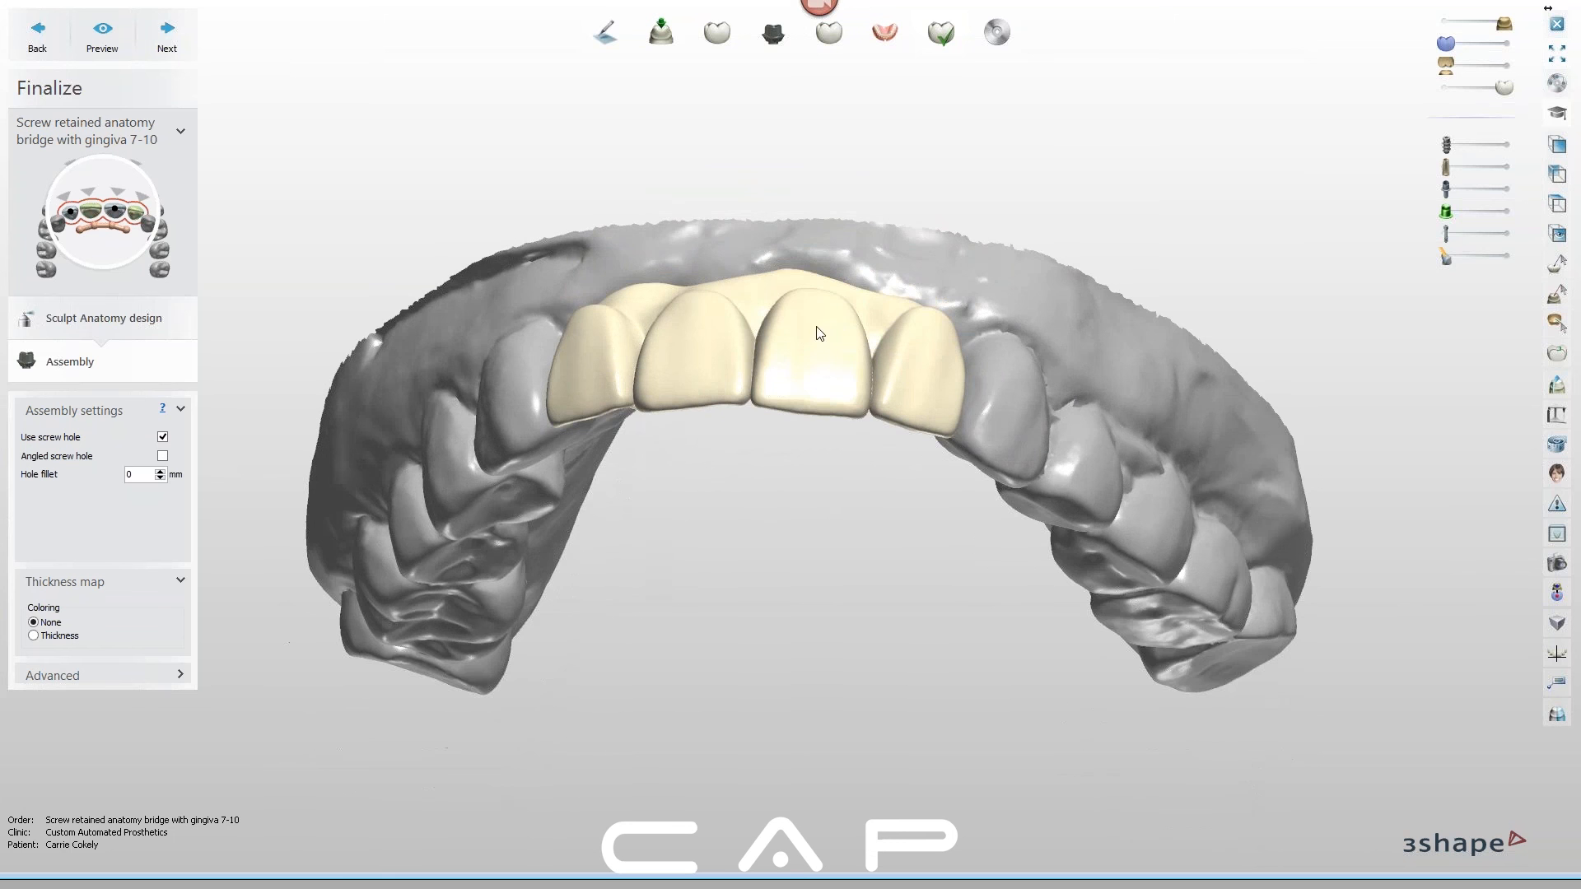
pyautogui.moveTo(808, 434); pyautogui.dragTo(882, 493, button='right')
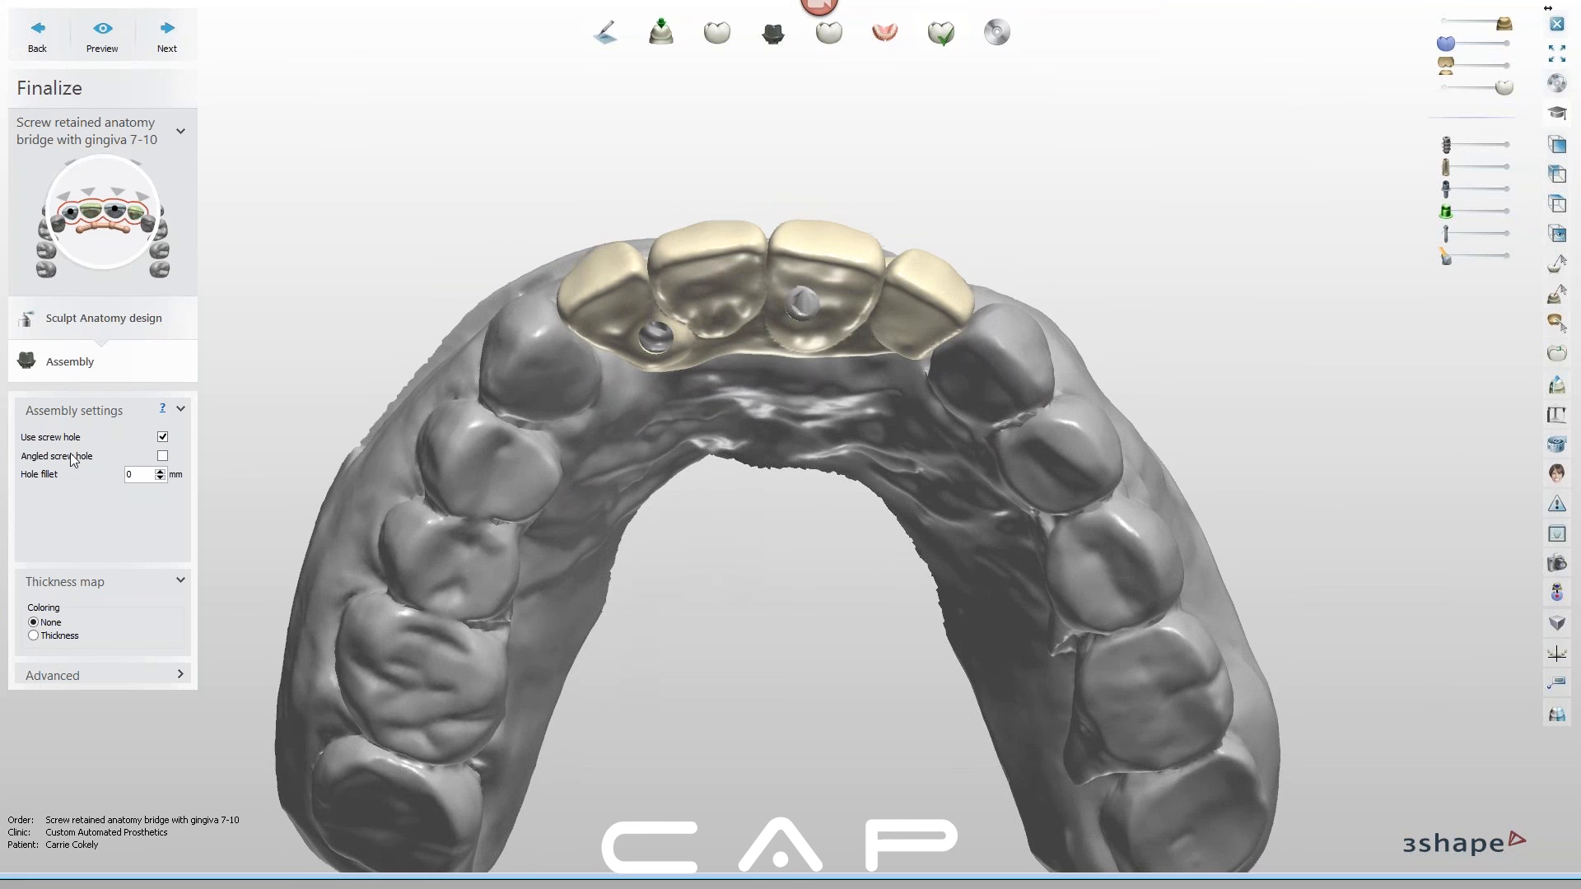
# Enable angled screw holes, tilt the tooth 9 screw channel to 7.0°, and preview the assembly
pyautogui.click(162, 457)
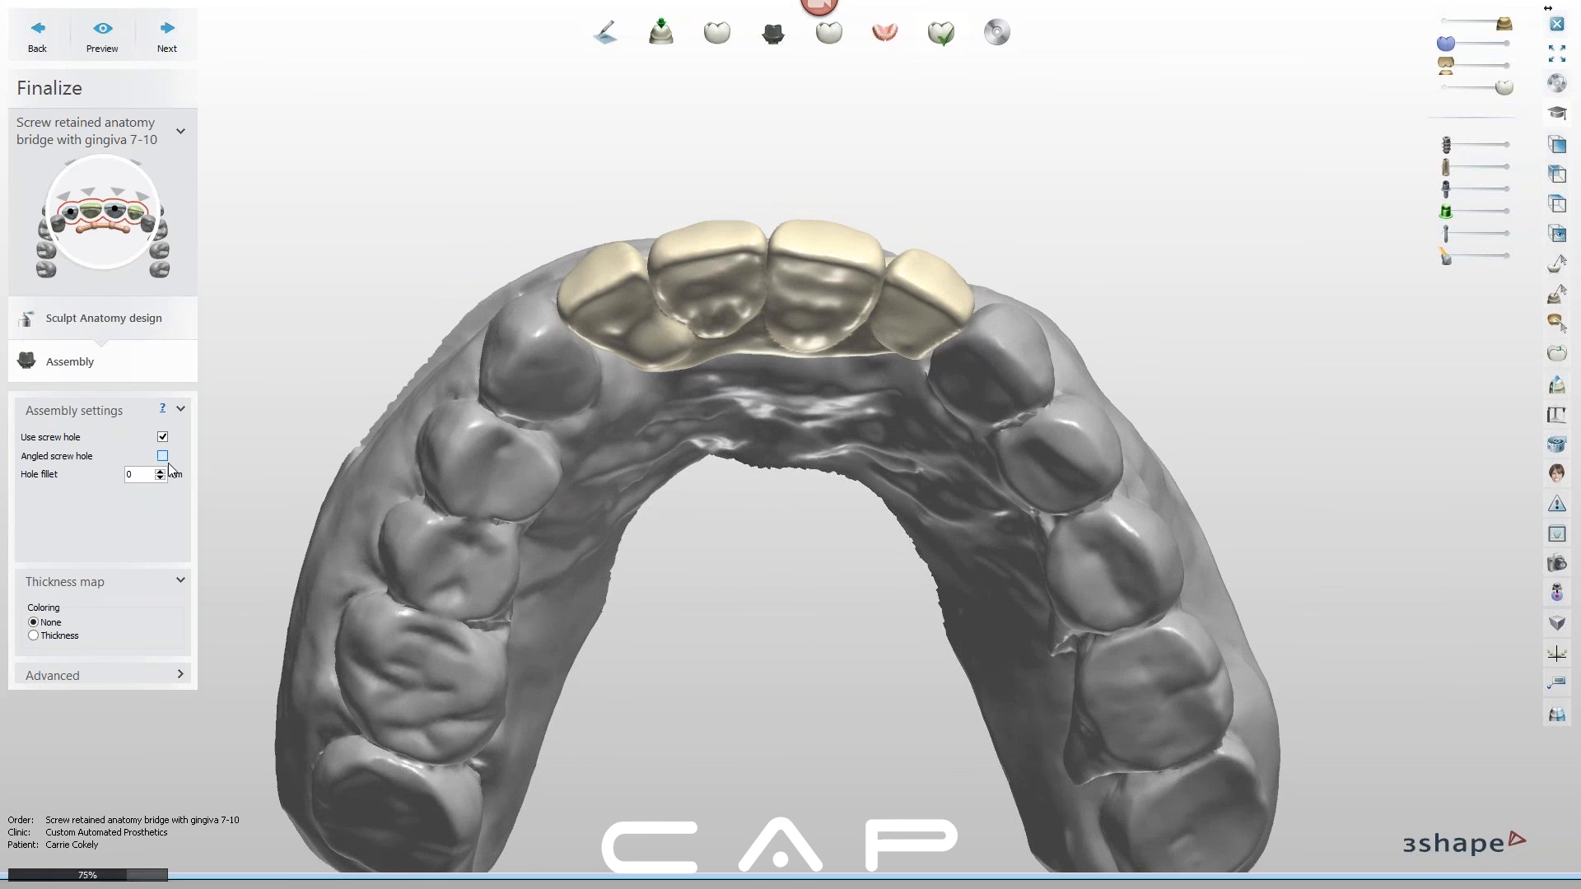
pyautogui.moveTo(937, 487); pyautogui.dragTo(937, 483, button='right')
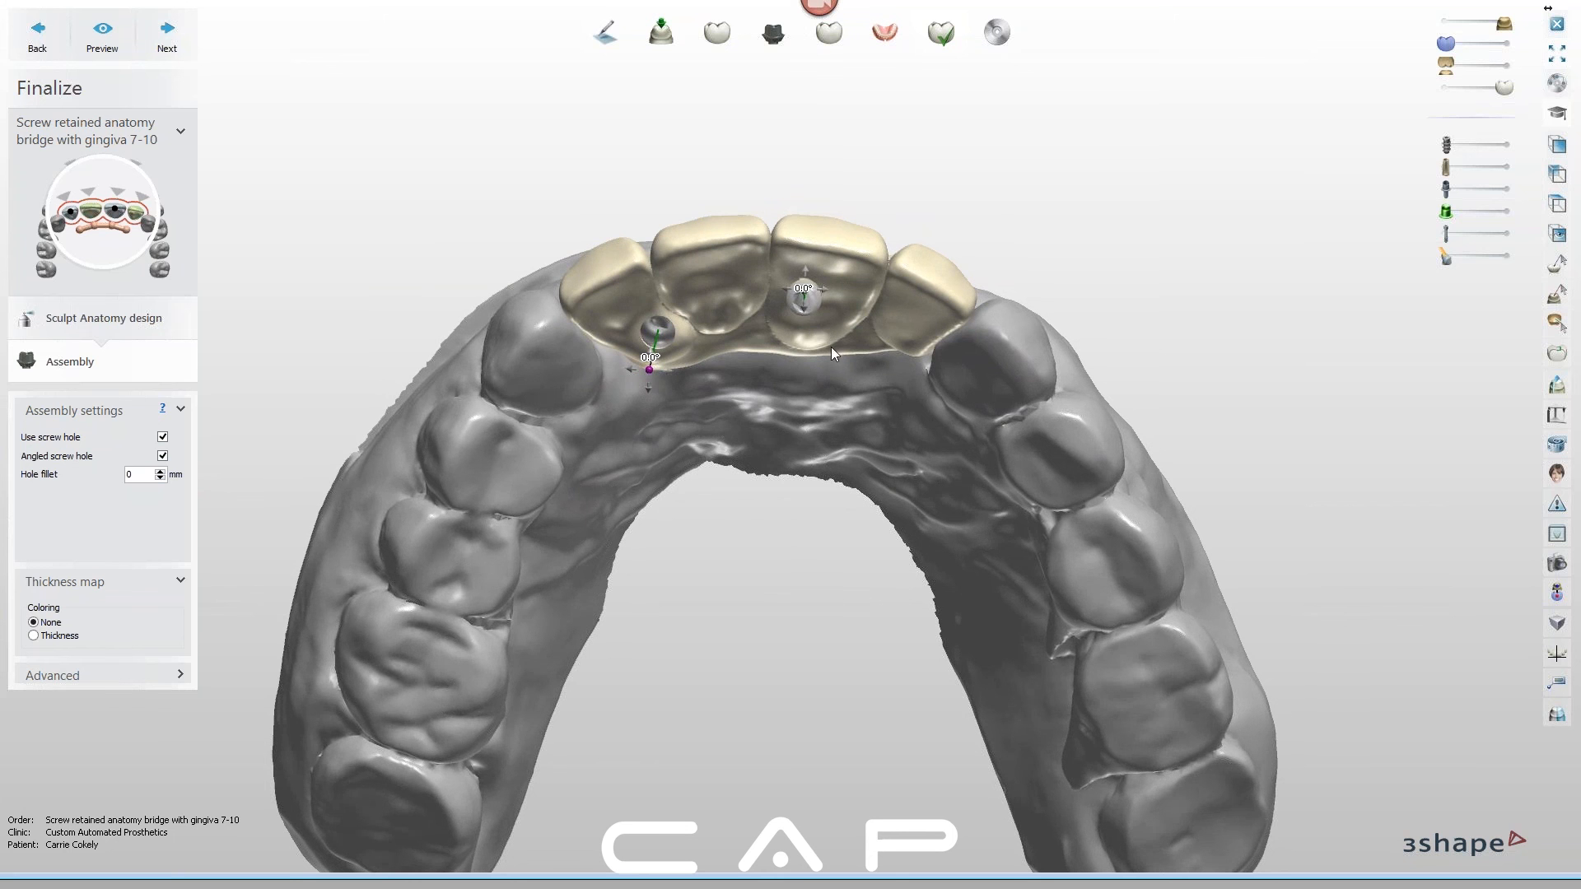
pyautogui.moveTo(832, 344); pyautogui.dragTo(832, 355, button='right')
pyautogui.moveTo(805, 325); pyautogui.dragTo(815, 311)
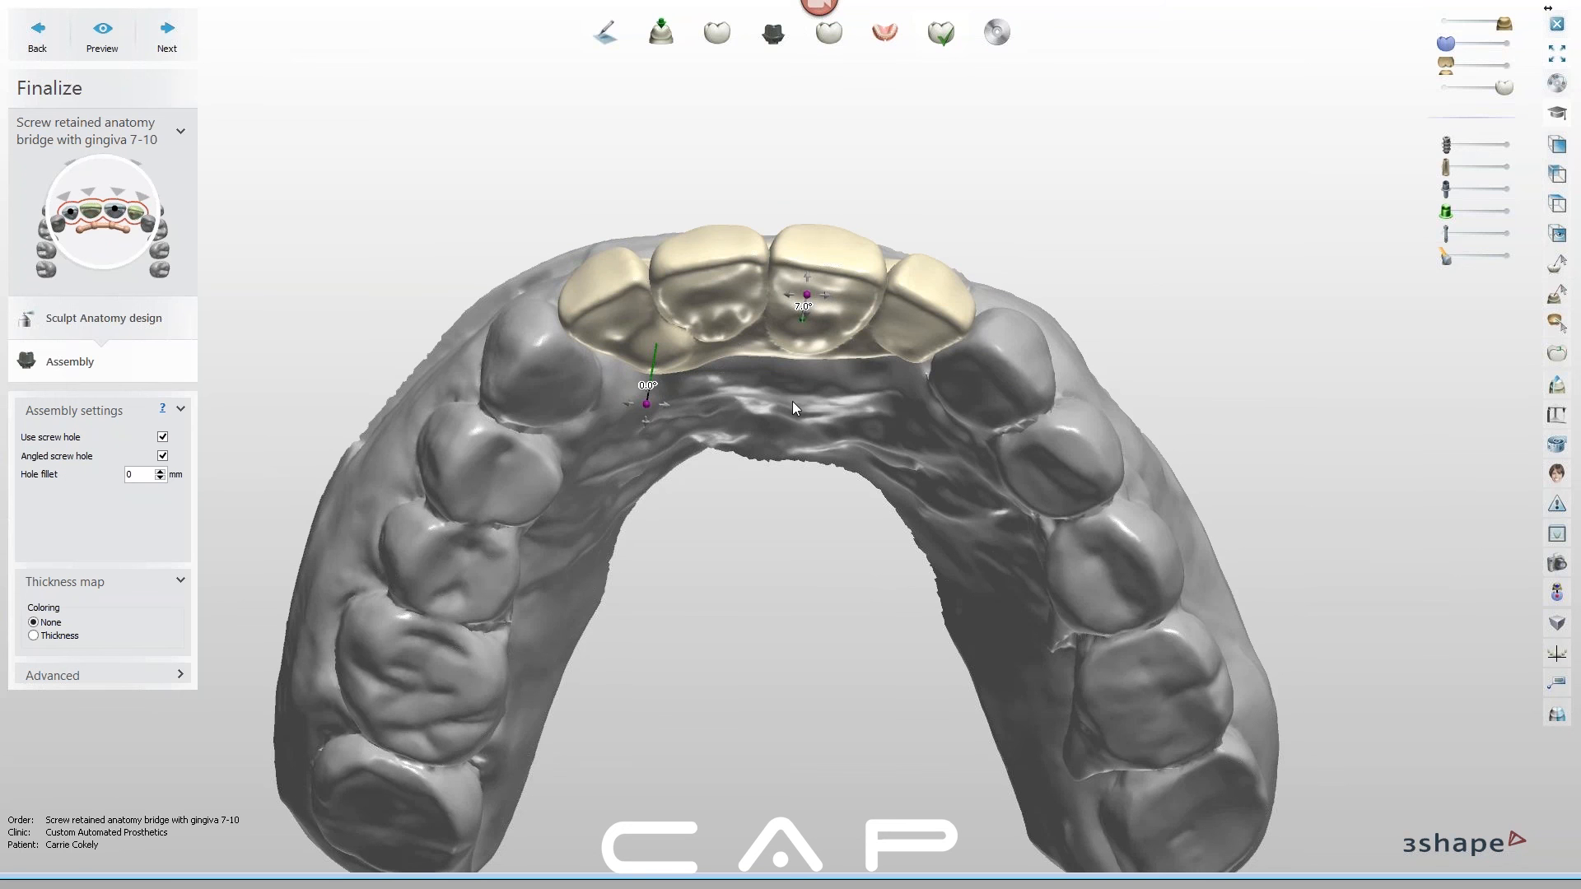
pyautogui.click(115, 49)
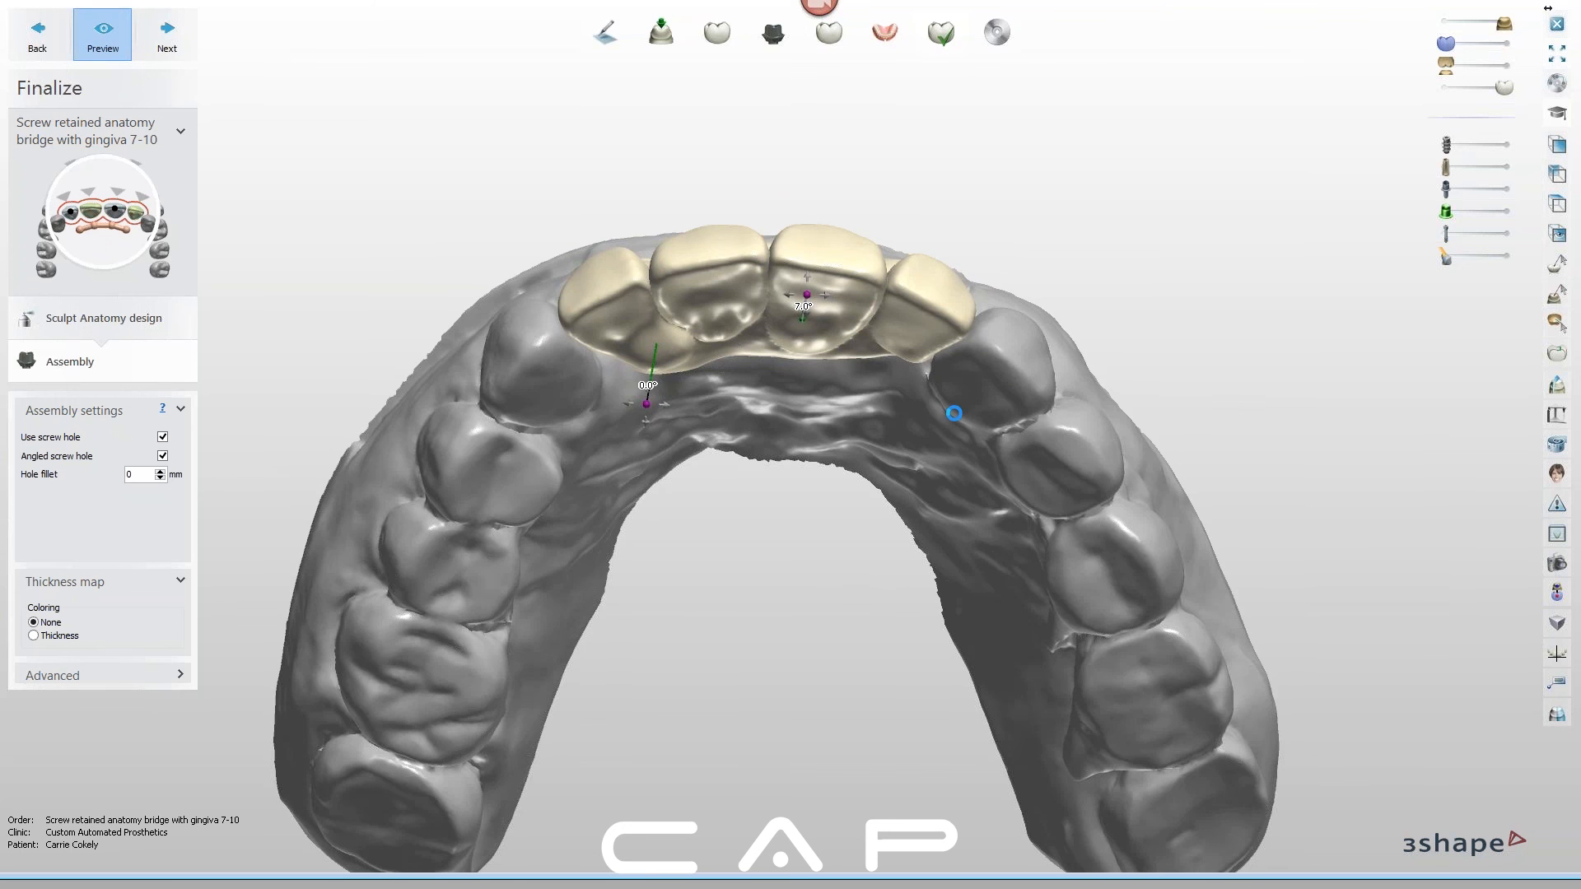
pyautogui.scroll(4, 831, 333)
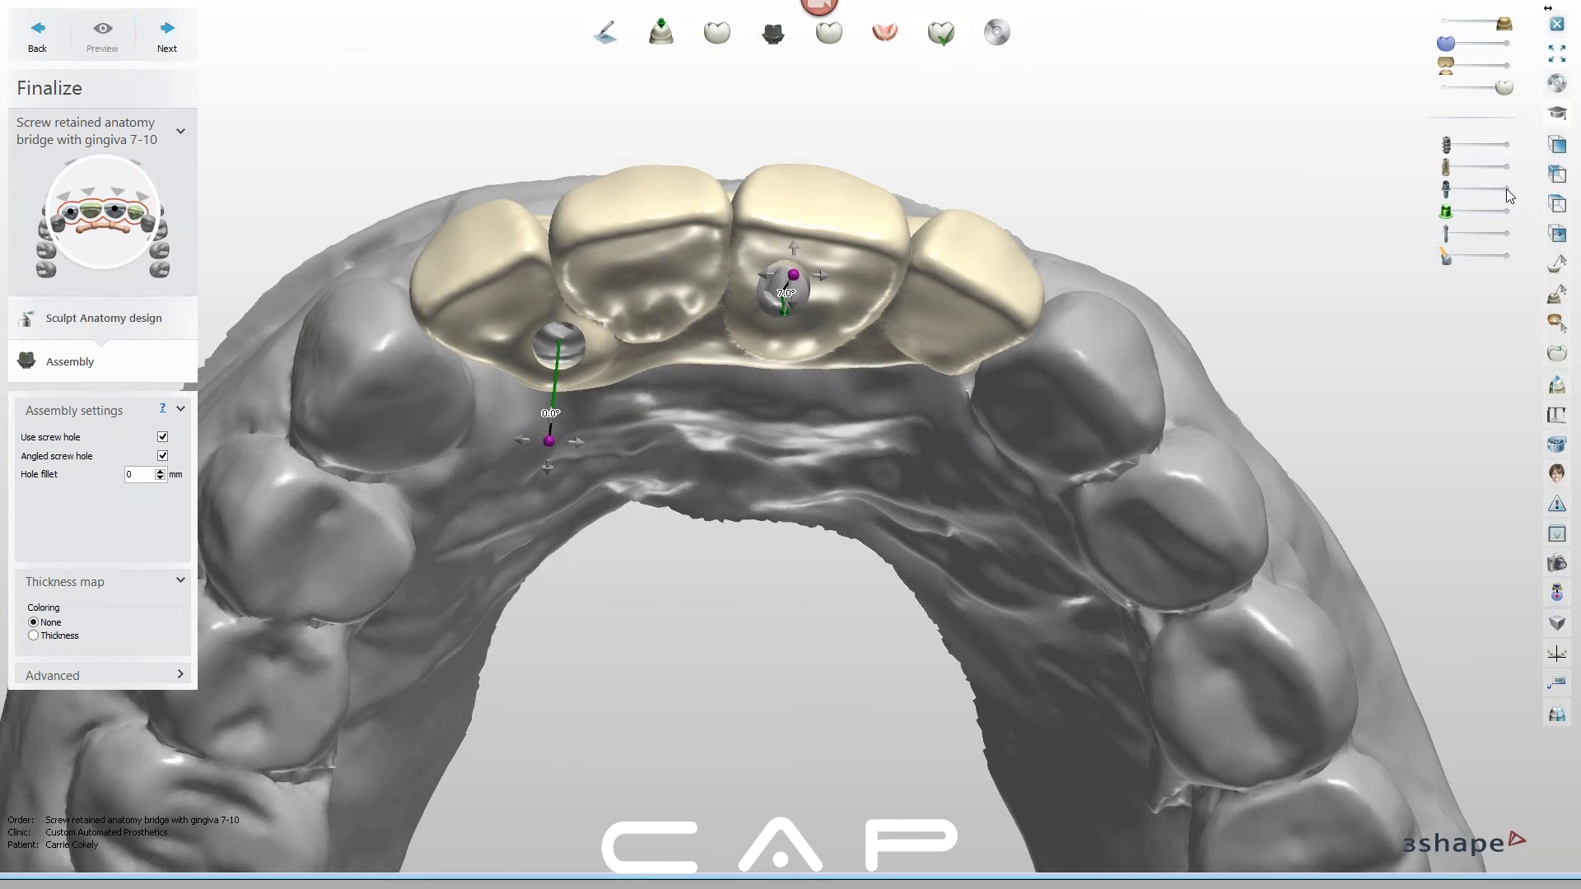
# Show the implant component, readjust the angle of the tooth 9 screw channel on its palatal side, and preview the assembly
pyautogui.click(1506, 190)
pyautogui.moveTo(956, 324)
pyautogui.mouseDown(button='right')
pyautogui.moveTo(952, 303)
pyautogui.moveTo(941, 359)
pyautogui.moveTo(969, 336)
pyautogui.mouseUp(button='right')
pyautogui.scroll(3, 954, 320)
pyautogui.moveTo(789, 339); pyautogui.dragTo(792, 314, button='right')
pyautogui.moveTo(749, 208); pyautogui.dragTo(748, 280, button='right')
pyautogui.moveTo(748, 280)
pyautogui.mouseDown()
pyautogui.moveTo(753, 240)
pyautogui.moveTo(815, 243)
pyautogui.moveTo(690, 228)
pyautogui.moveTo(773, 218)
pyautogui.moveTo(741, 303)
pyautogui.mouseUp()
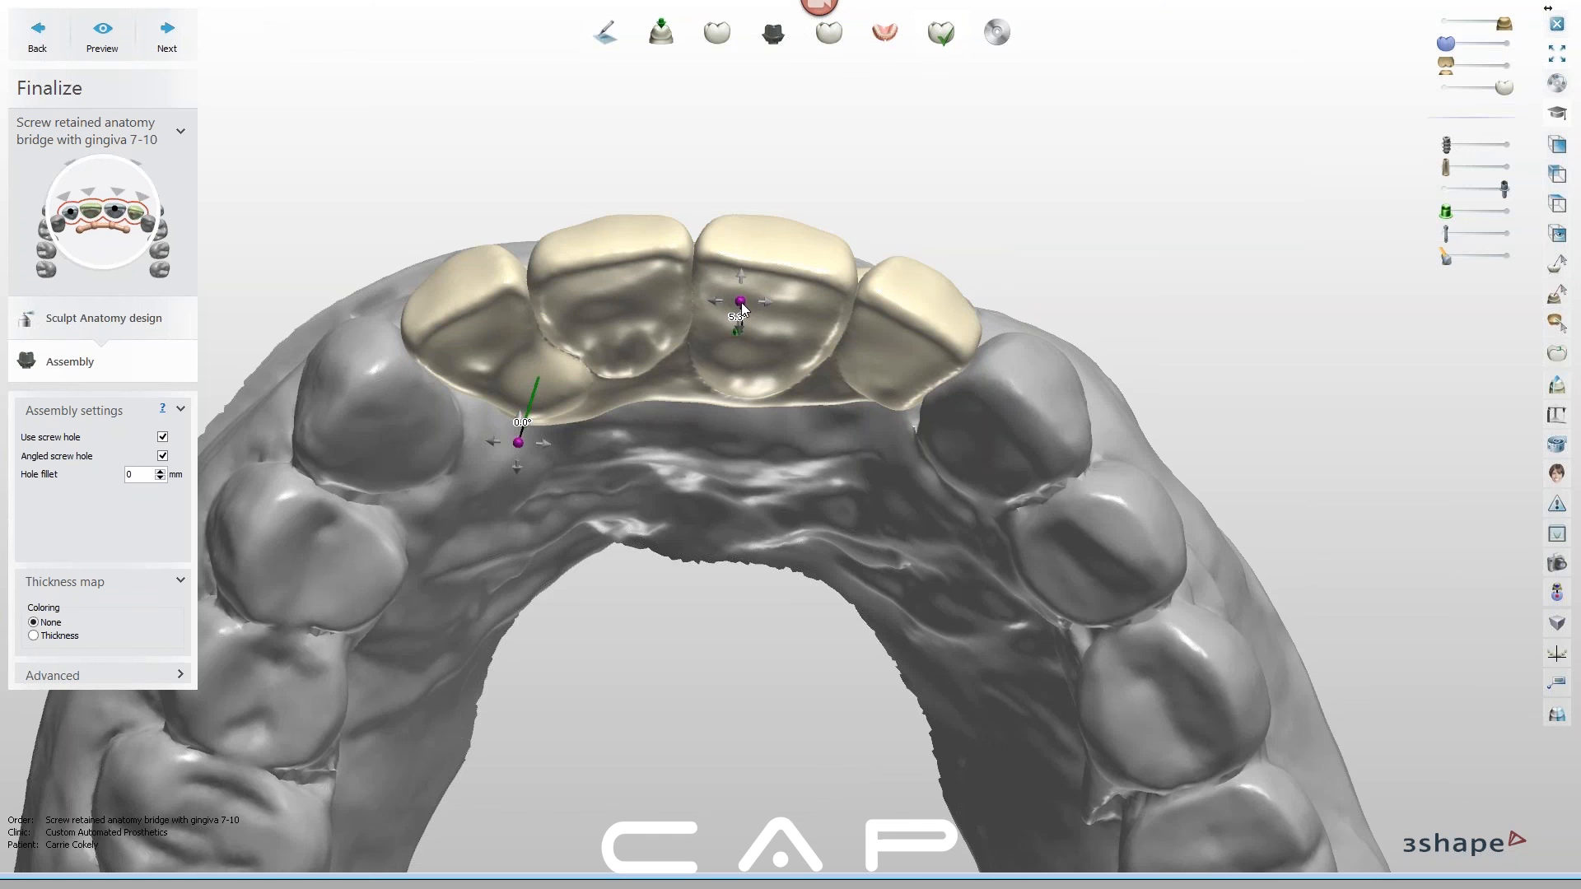
pyautogui.moveTo(741, 301); pyautogui.dragTo(749, 316)
pyautogui.moveTo(820, 352); pyautogui.dragTo(743, 344, button='right')
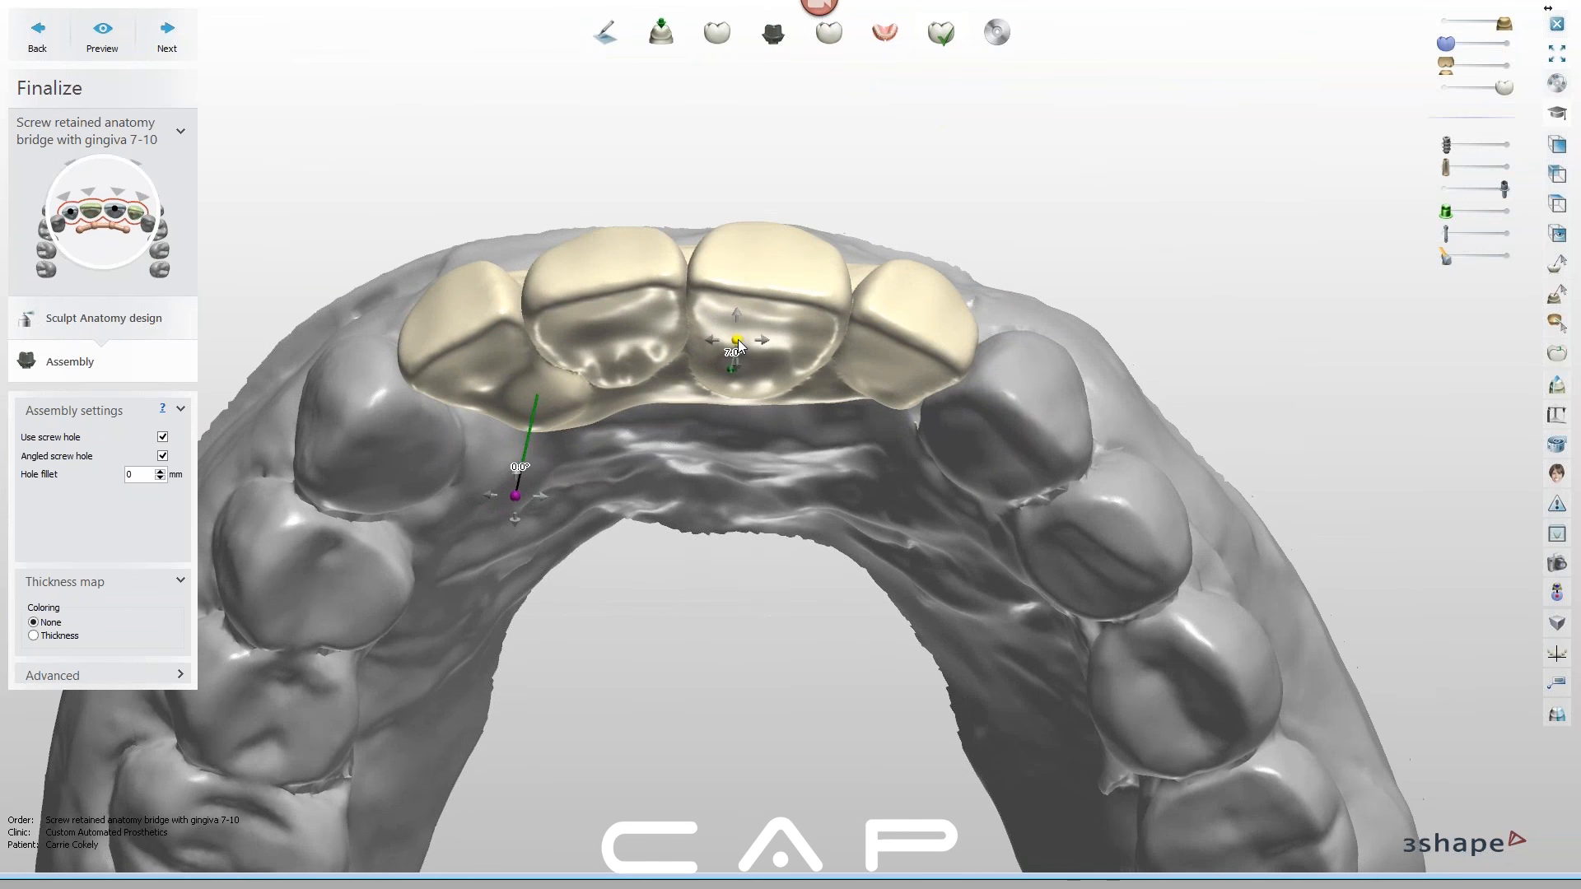
pyautogui.moveTo(786, 425); pyautogui.dragTo(784, 424, button='right')
pyautogui.click(102, 35)
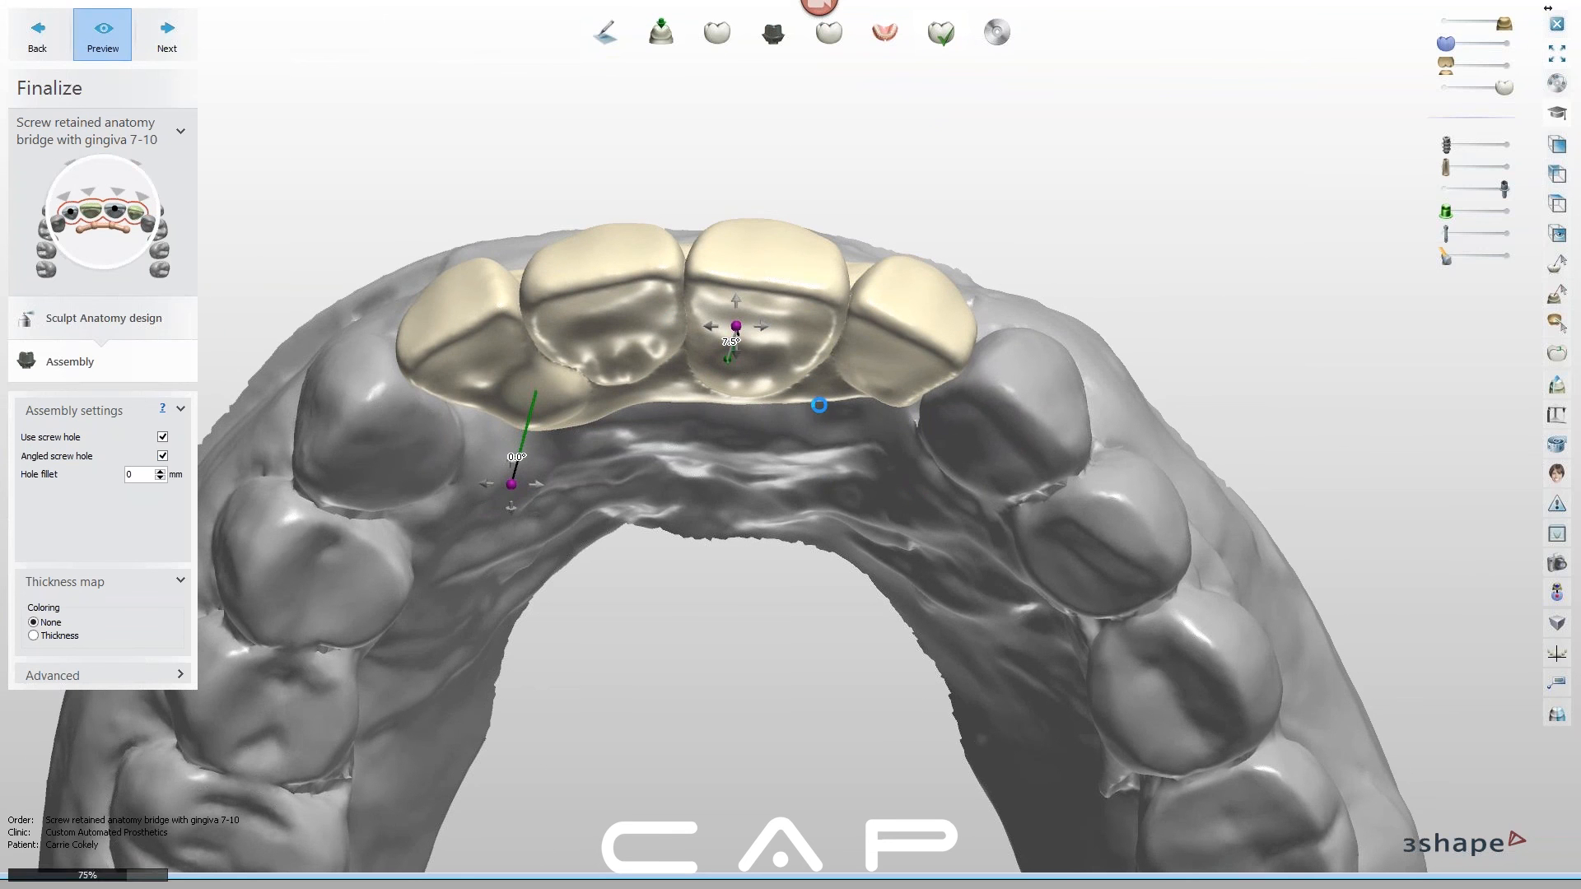
# Reveal the advanced assembly settings, tilt the tooth 9 screw channel to about 10°, and preview the assembly
pyautogui.moveTo(761, 383)
pyautogui.mouseDown(button='right')
pyautogui.moveTo(772, 353)
pyautogui.moveTo(772, 368)
pyautogui.mouseUp(button='right')
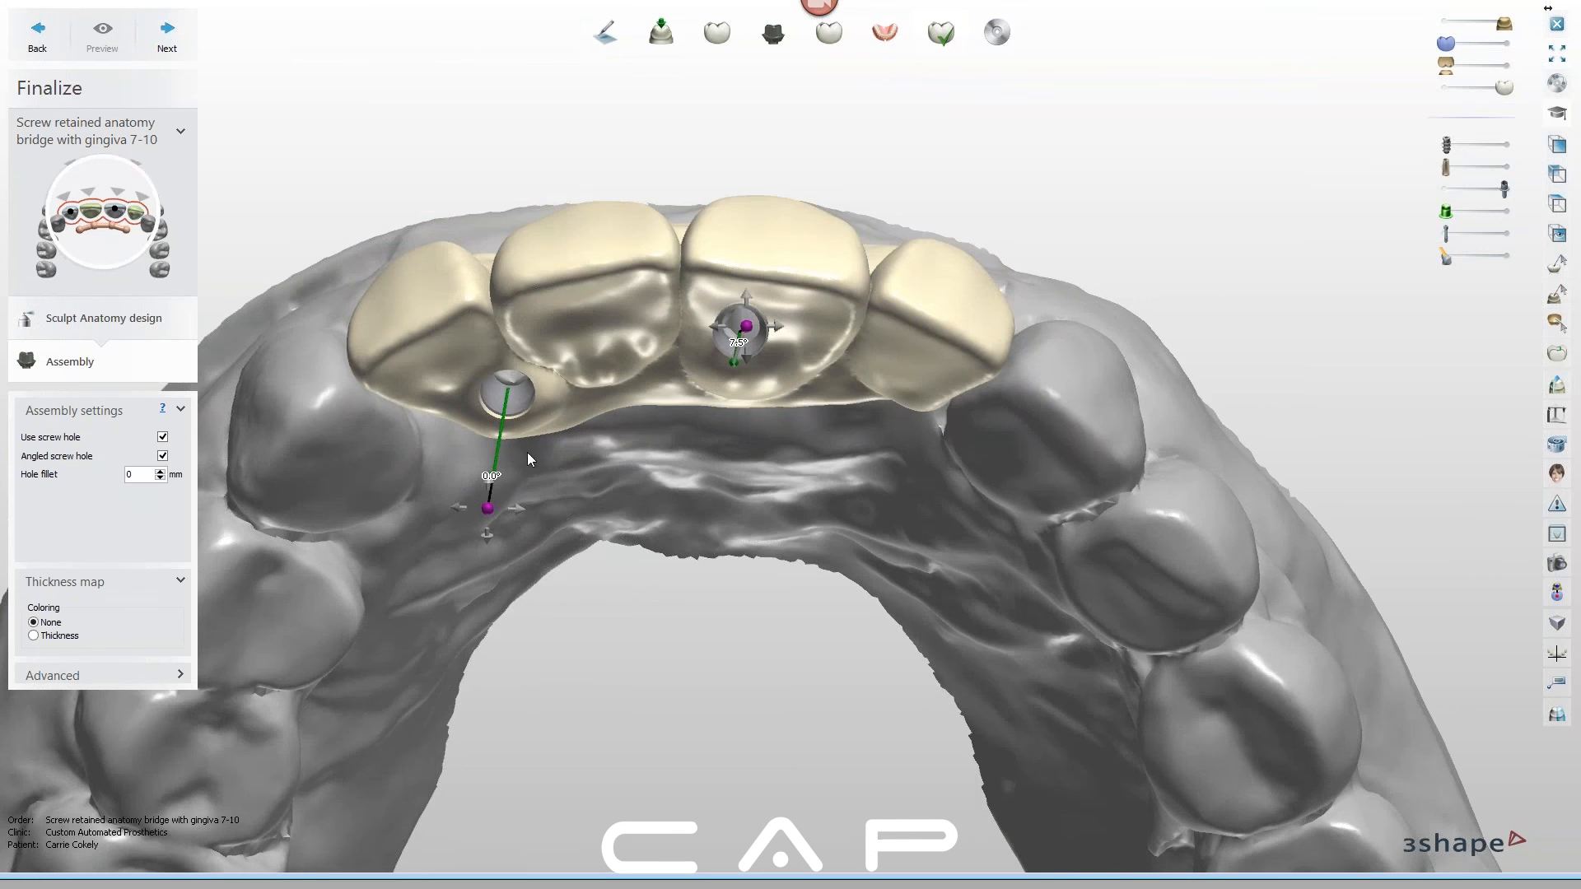
pyautogui.scroll(5, 768, 311)
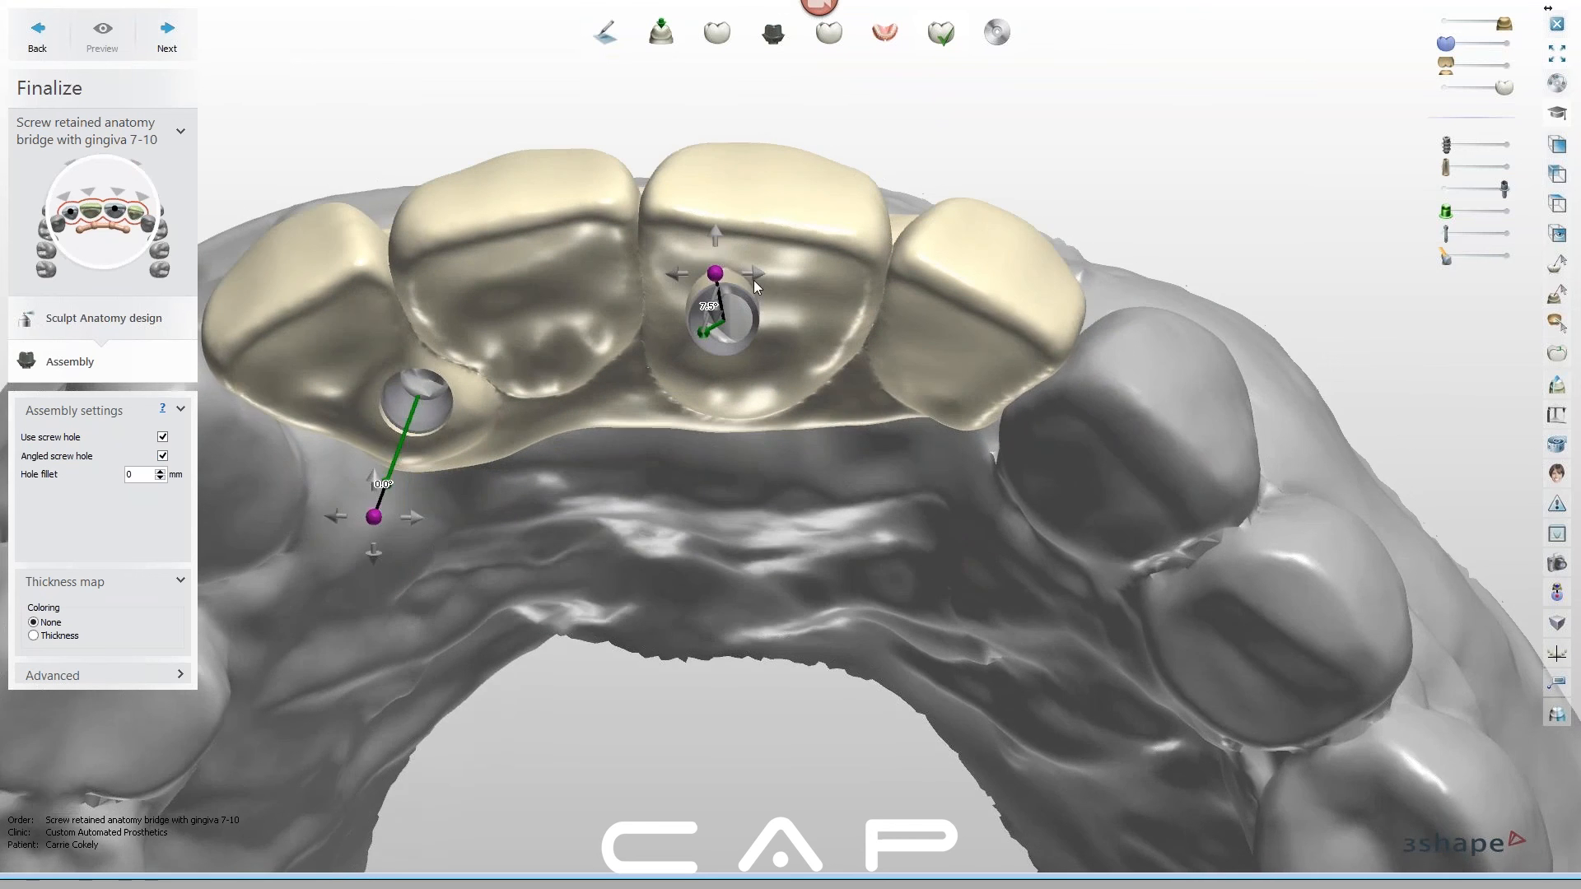
pyautogui.scroll(1, 753, 280)
pyautogui.scroll(1, 749, 347)
pyautogui.moveTo(748, 347); pyautogui.dragTo(794, 328, button='right')
pyautogui.scroll(2, 694, 417)
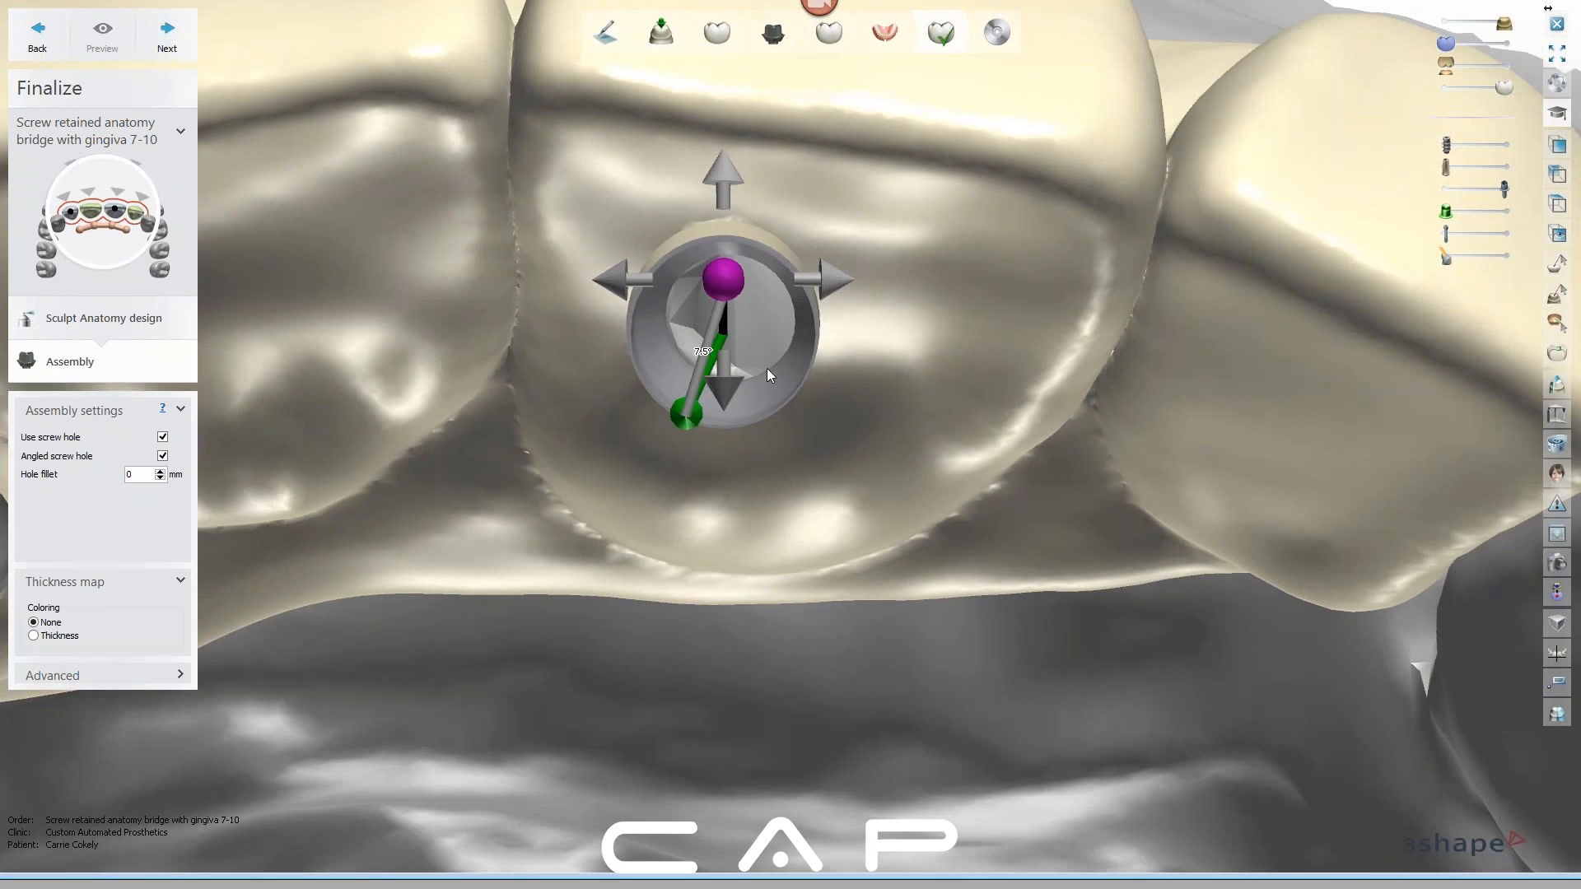
pyautogui.click(91, 676)
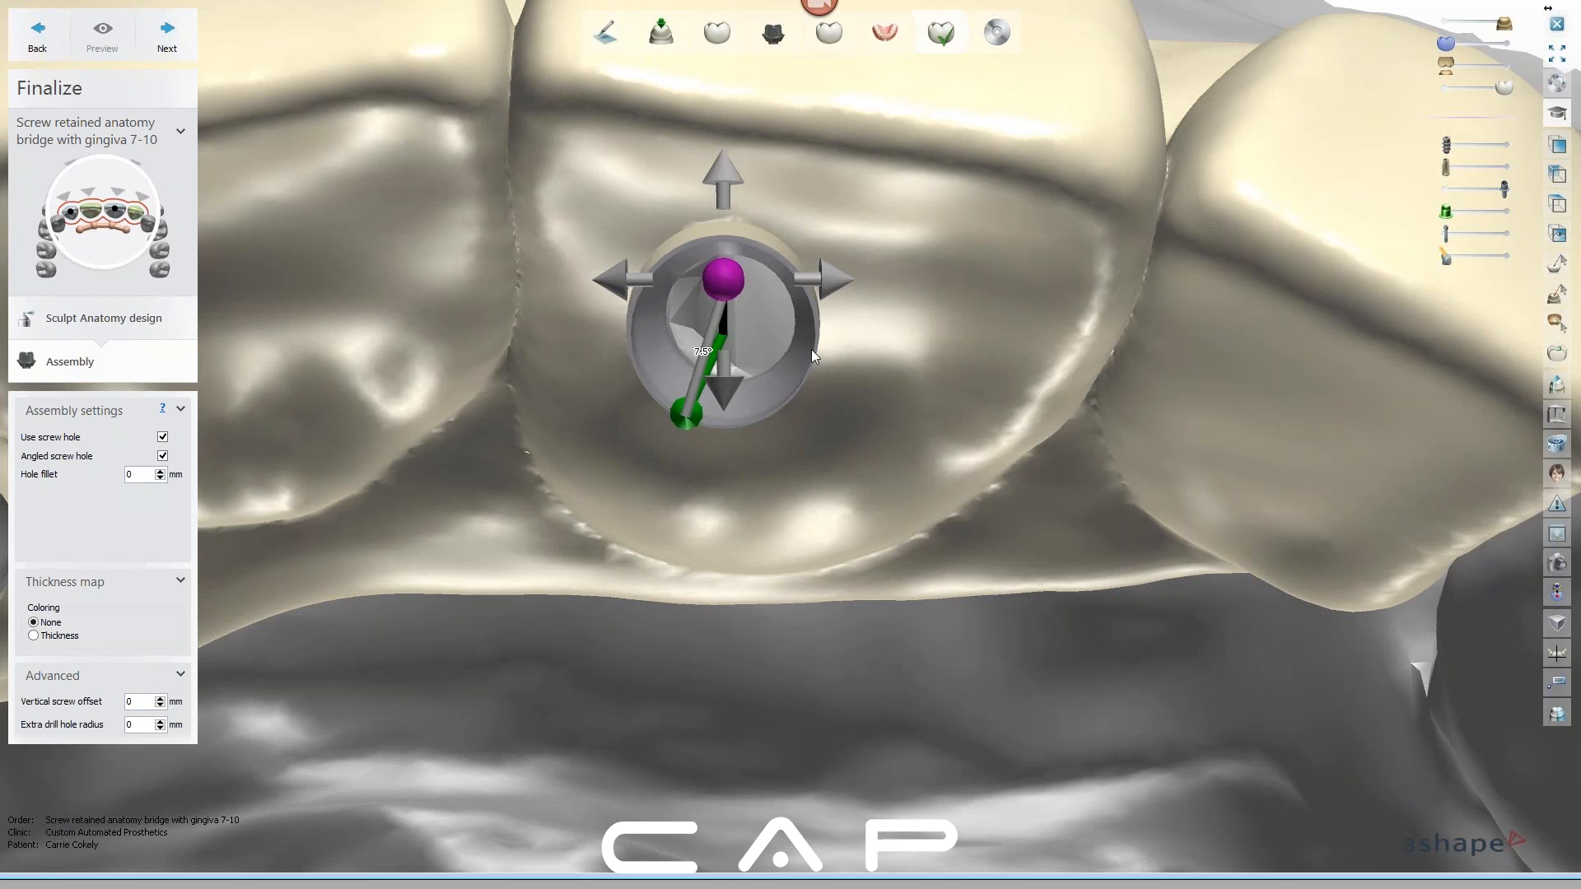
pyautogui.moveTo(812, 349); pyautogui.dragTo(753, 319, button='right')
pyautogui.moveTo(695, 341); pyautogui.dragTo(708, 267)
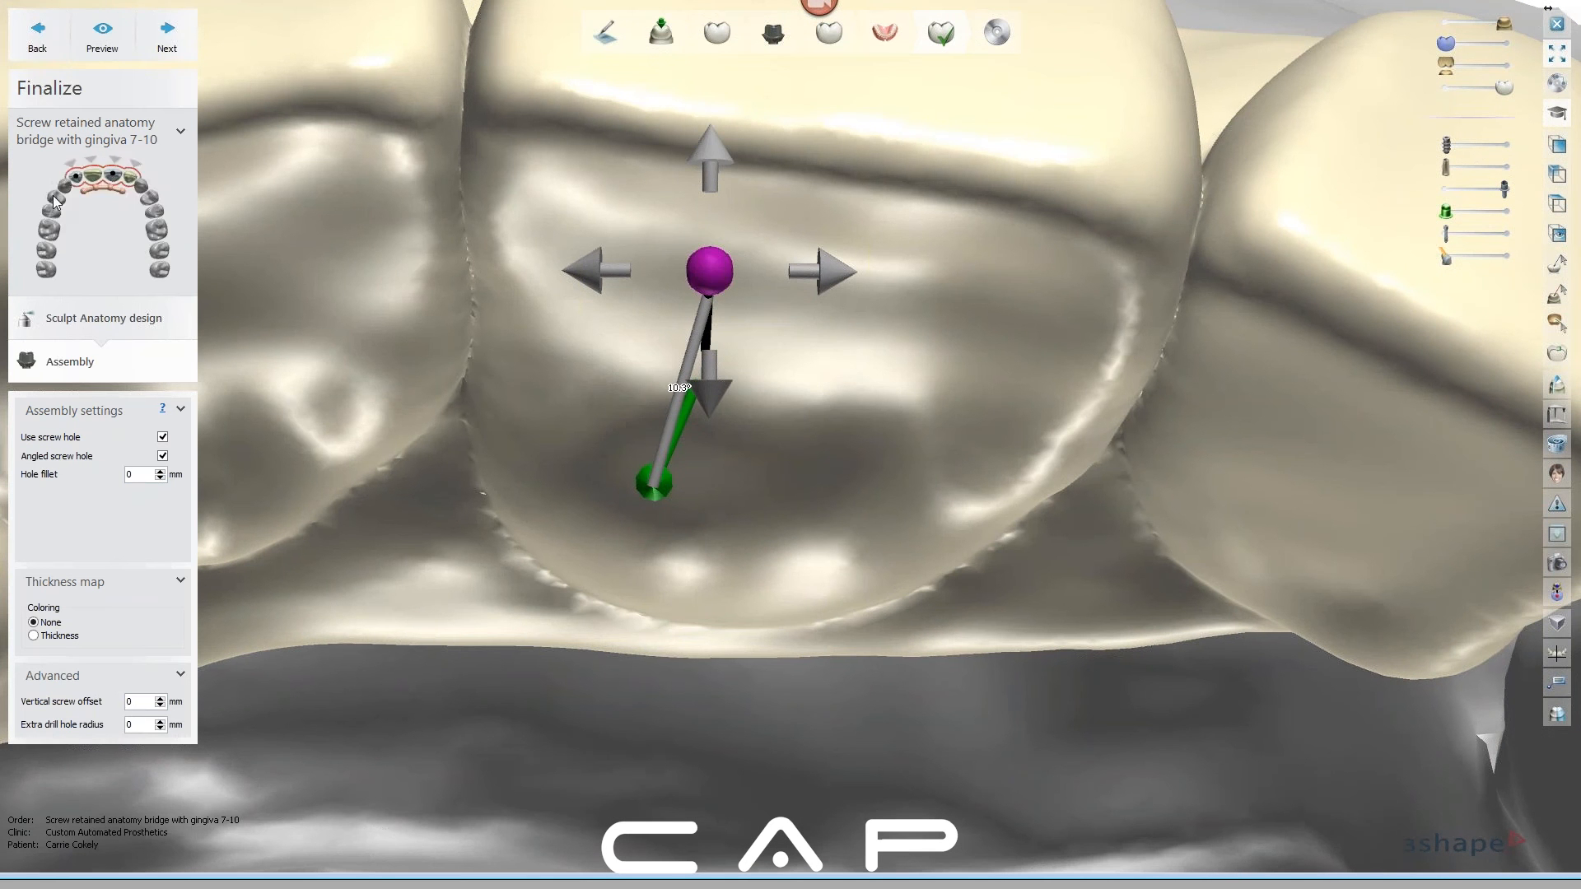
pyautogui.click(122, 58)
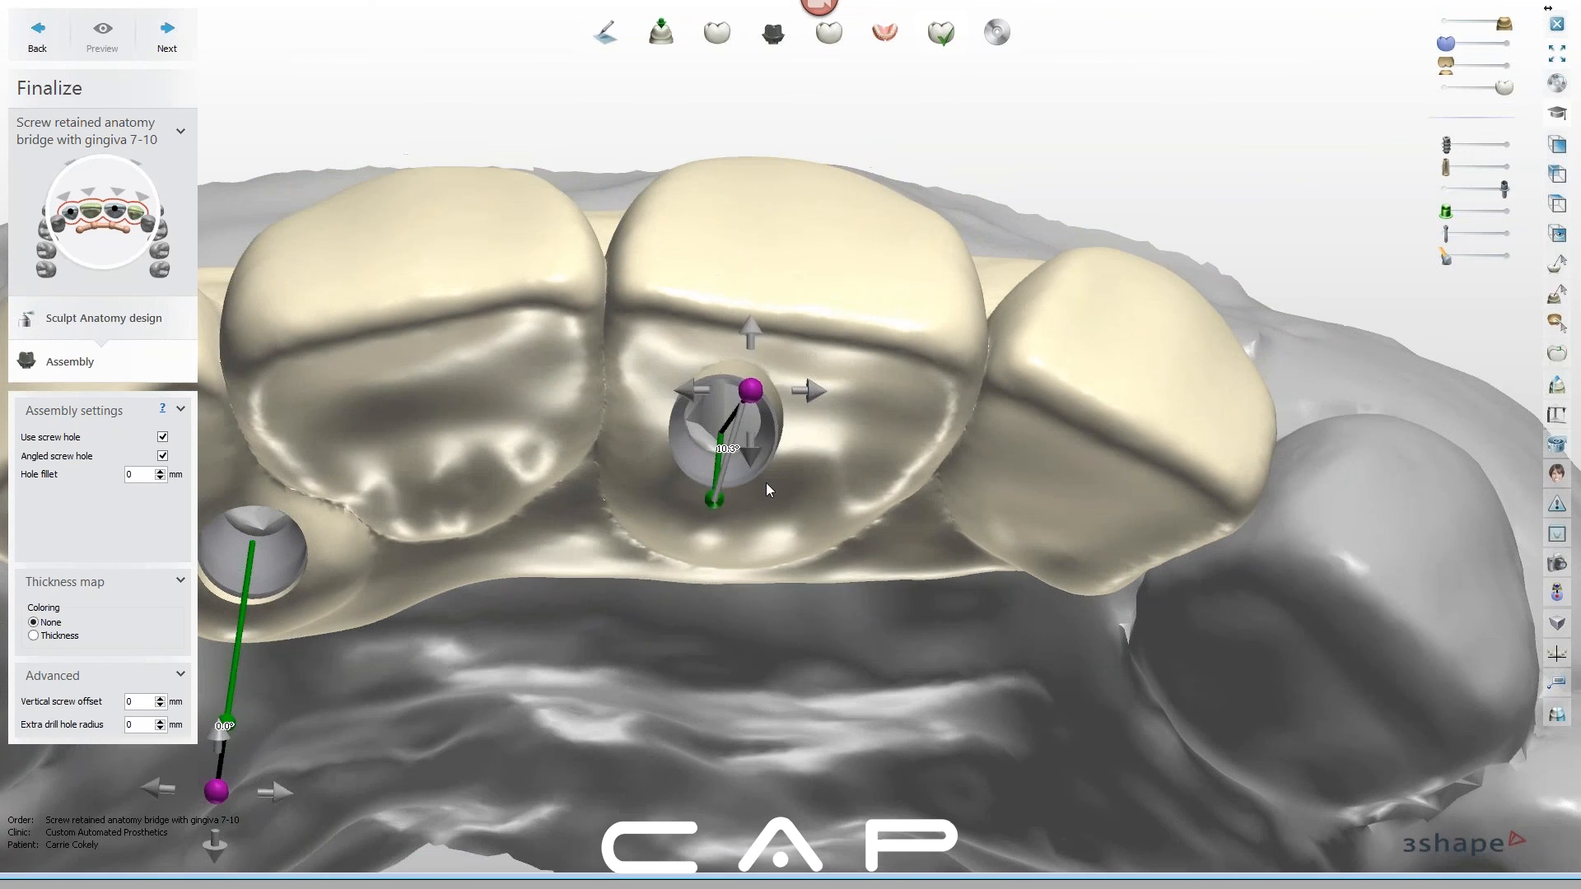
# Set the extra drill hole radius to 0.1 mm and preview the widened screw holes
pyautogui.moveTo(766, 483); pyautogui.dragTo(685, 403, button='right')
pyautogui.moveTo(753, 456); pyautogui.dragTo(727, 456, button='right')
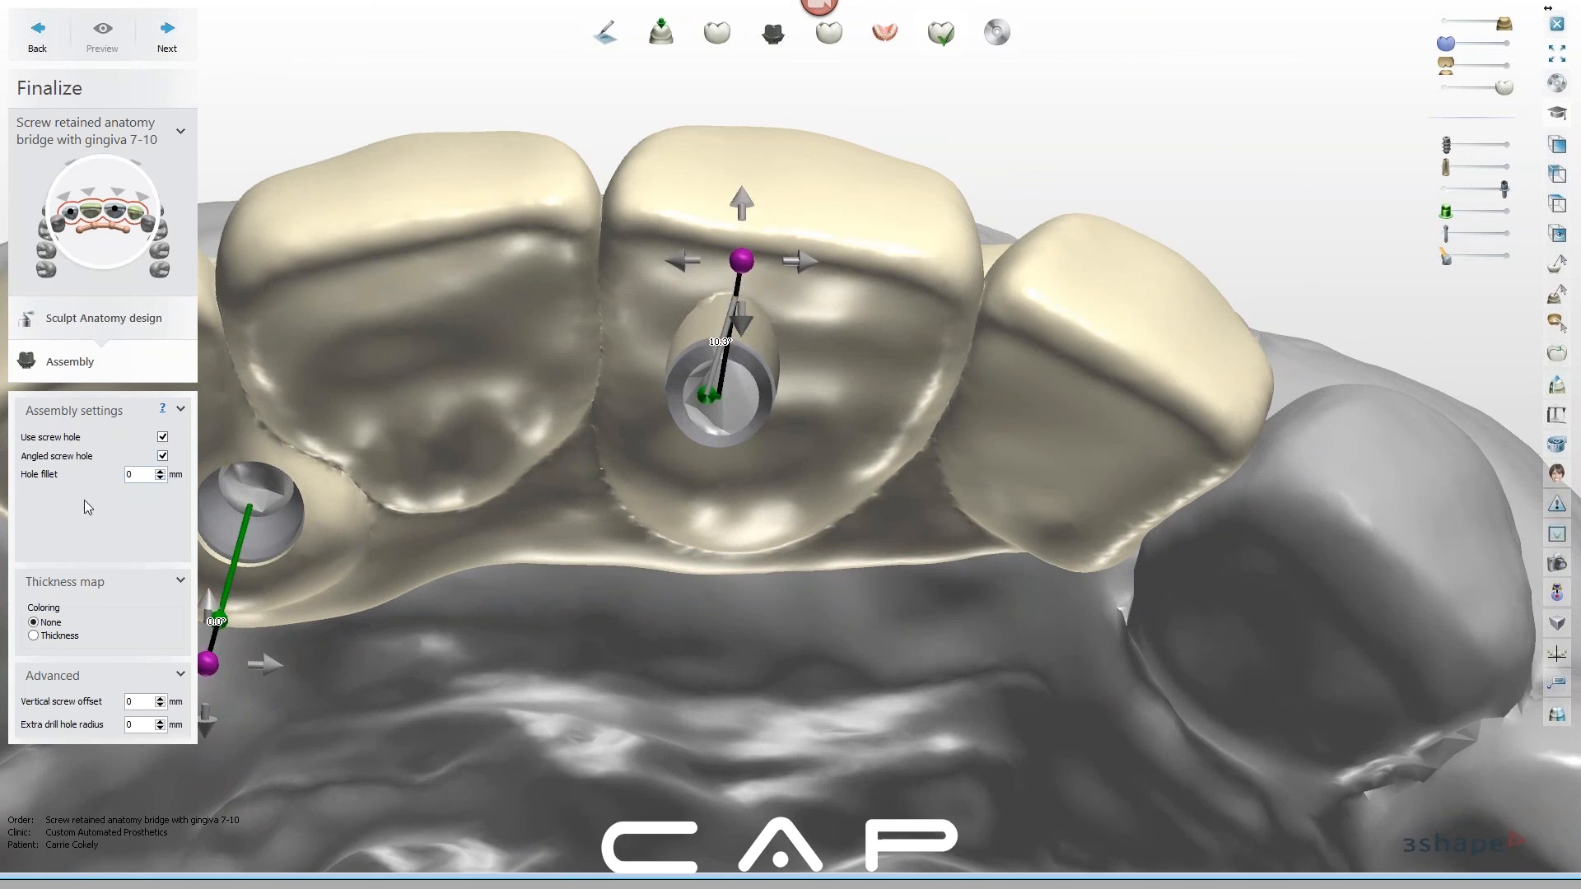
pyautogui.click(159, 722)
pyautogui.click(99, 54)
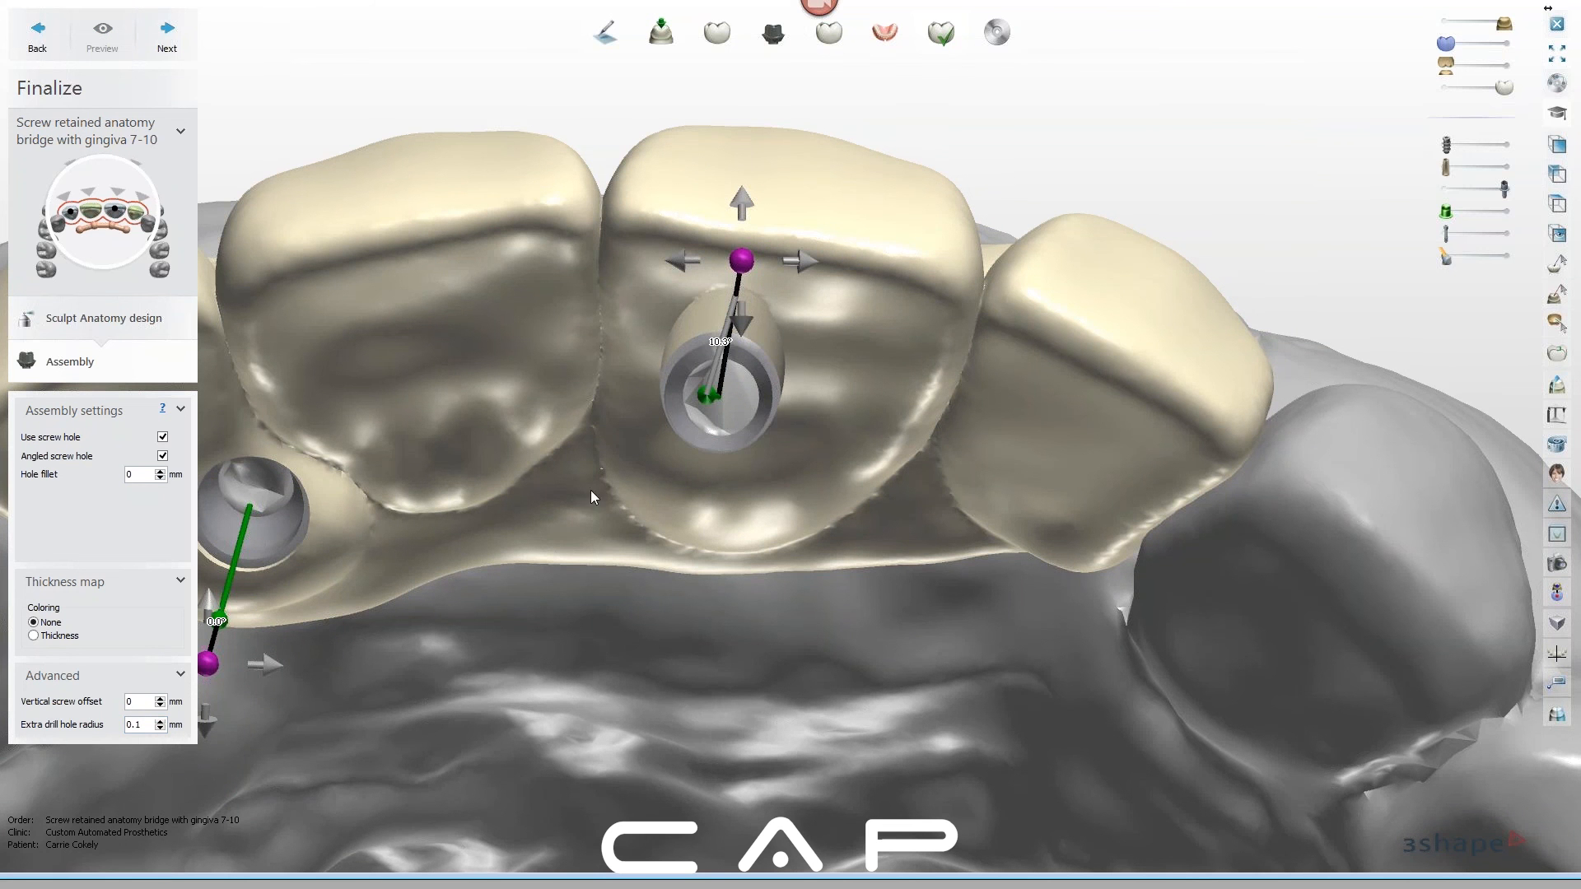
# Set the extra drill hole radius to 0.11 mm and preview the screw holes on the palatal side of the bridge
pyautogui.moveTo(654, 494); pyautogui.dragTo(715, 388, button='right')
pyautogui.scroll(4, 655, 498)
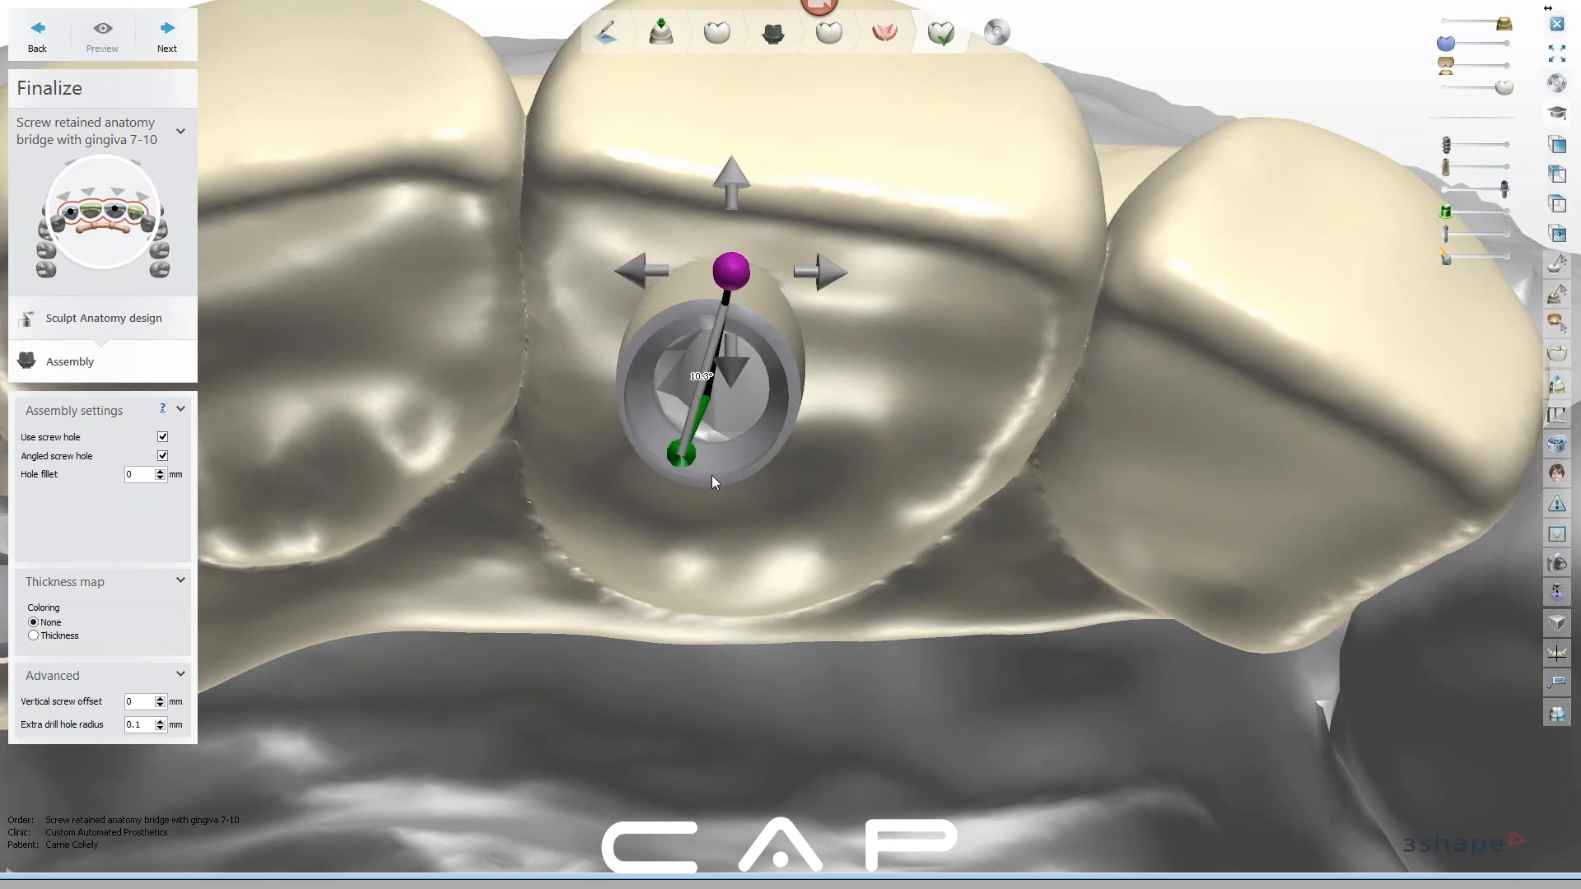
pyautogui.scroll(-4, 731, 482)
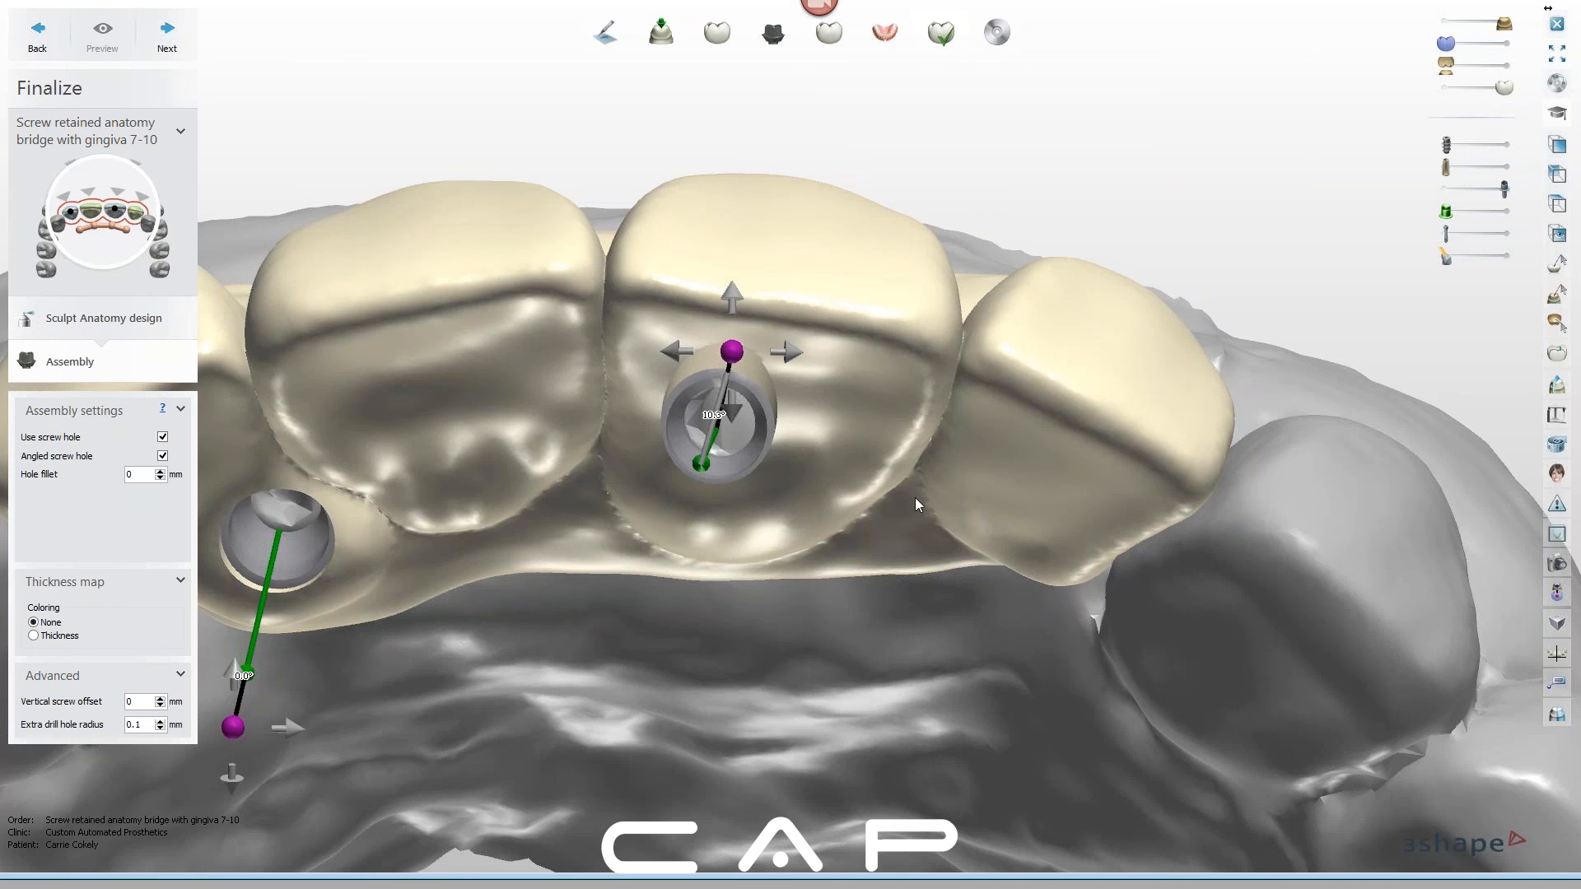
pyautogui.scroll(-2, 919, 497)
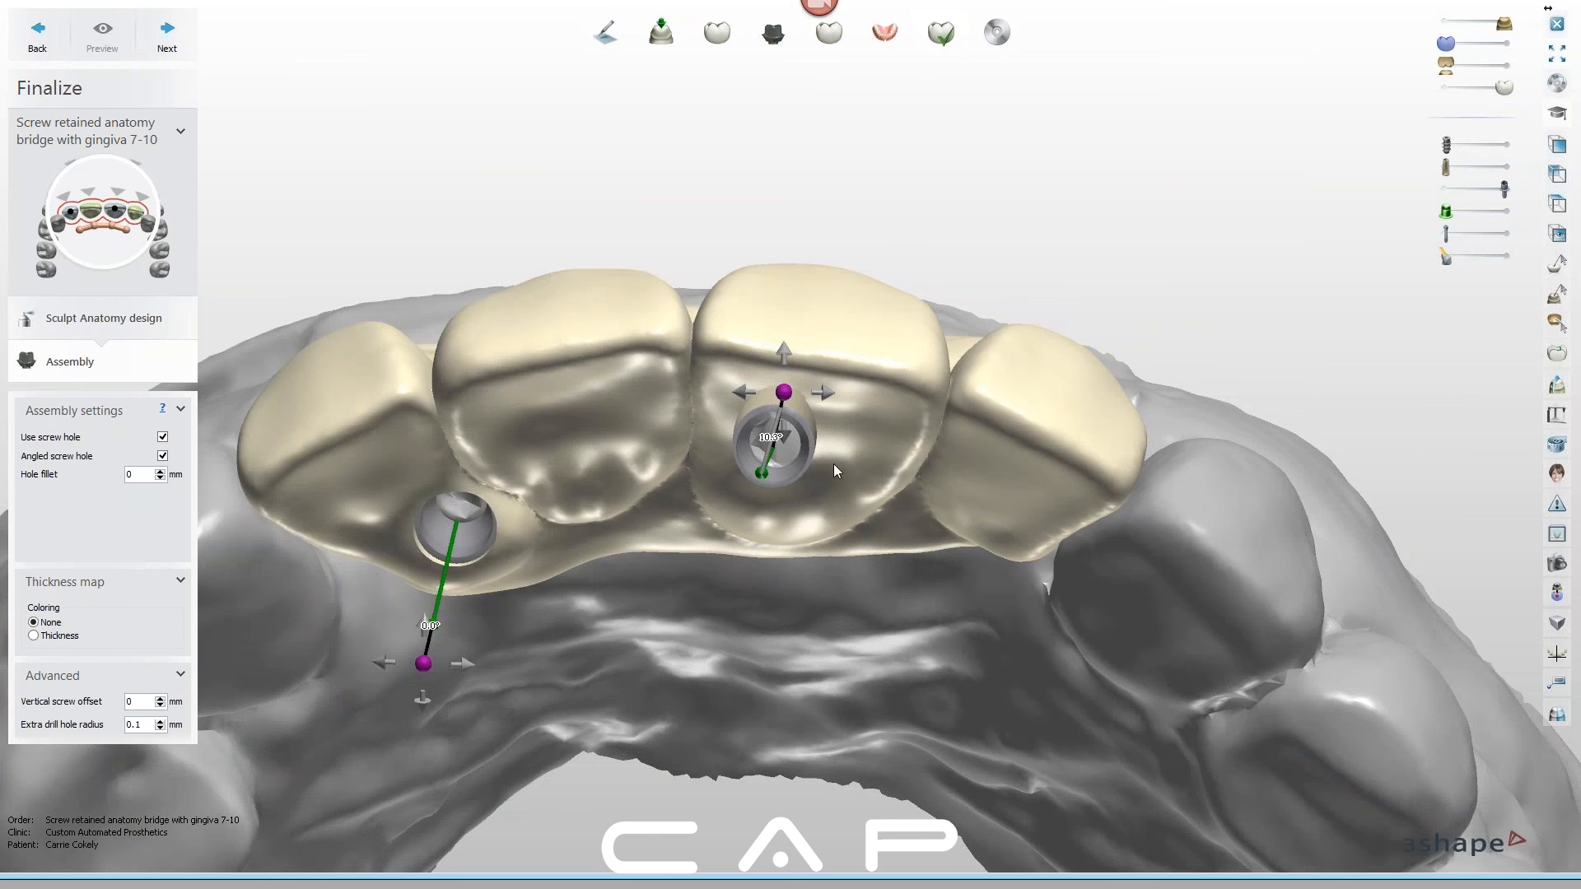
pyautogui.moveTo(847, 462); pyautogui.dragTo(621, 542, button='right')
pyautogui.scroll(1, 636, 560)
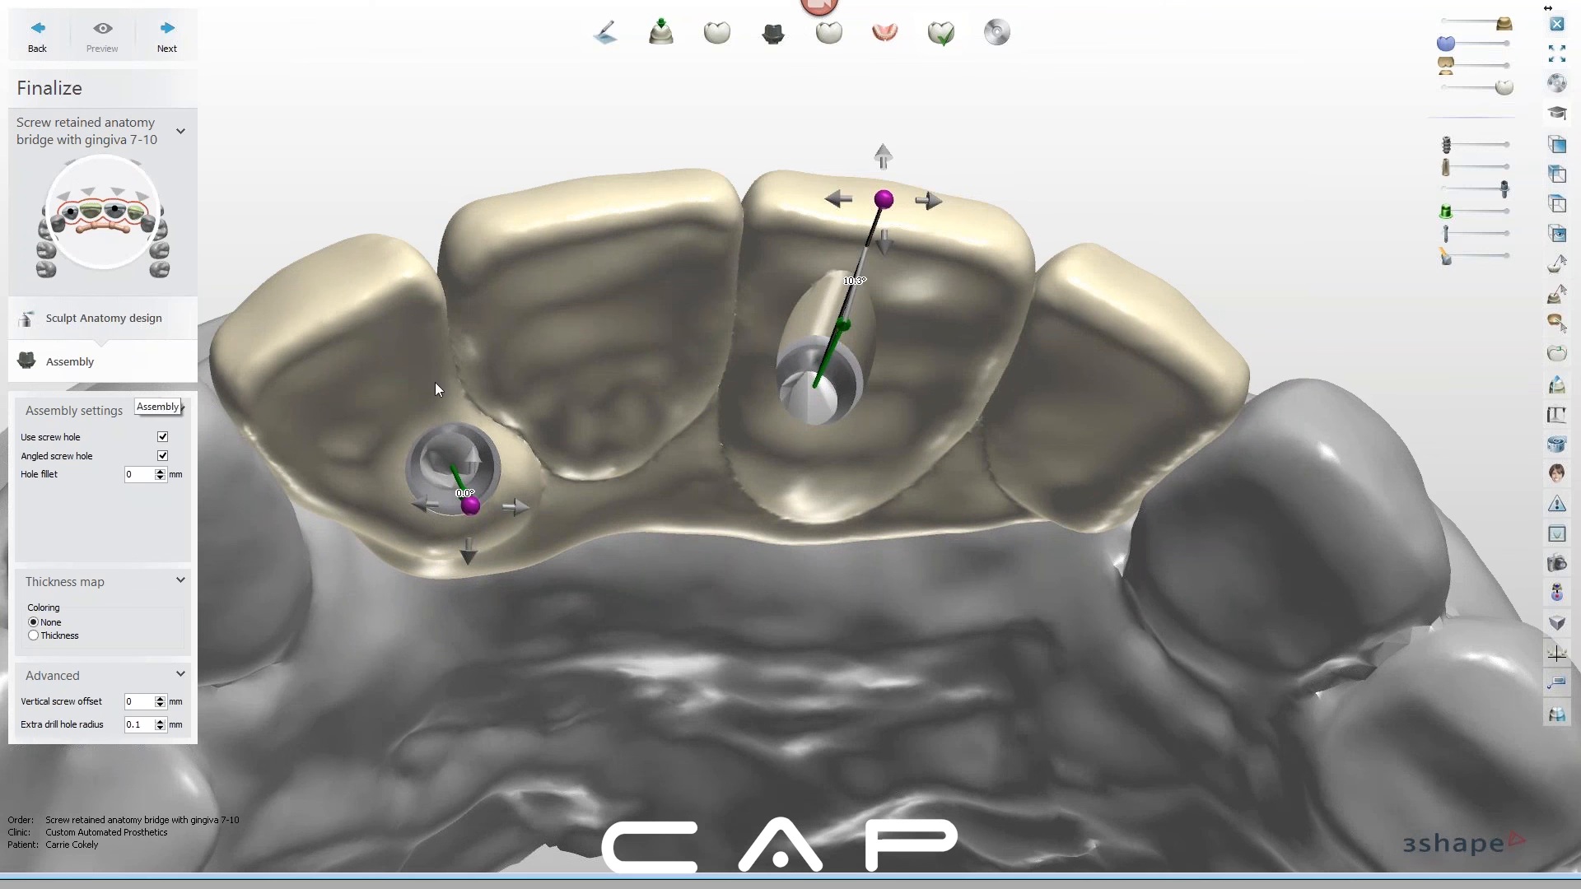
pyautogui.click(152, 724)
pyautogui.write('1')
pyautogui.click(102, 35)
pyautogui.moveTo(799, 560); pyautogui.dragTo(584, 540, button='right')
pyautogui.moveTo(997, 606); pyautogui.dragTo(927, 580, button='right')
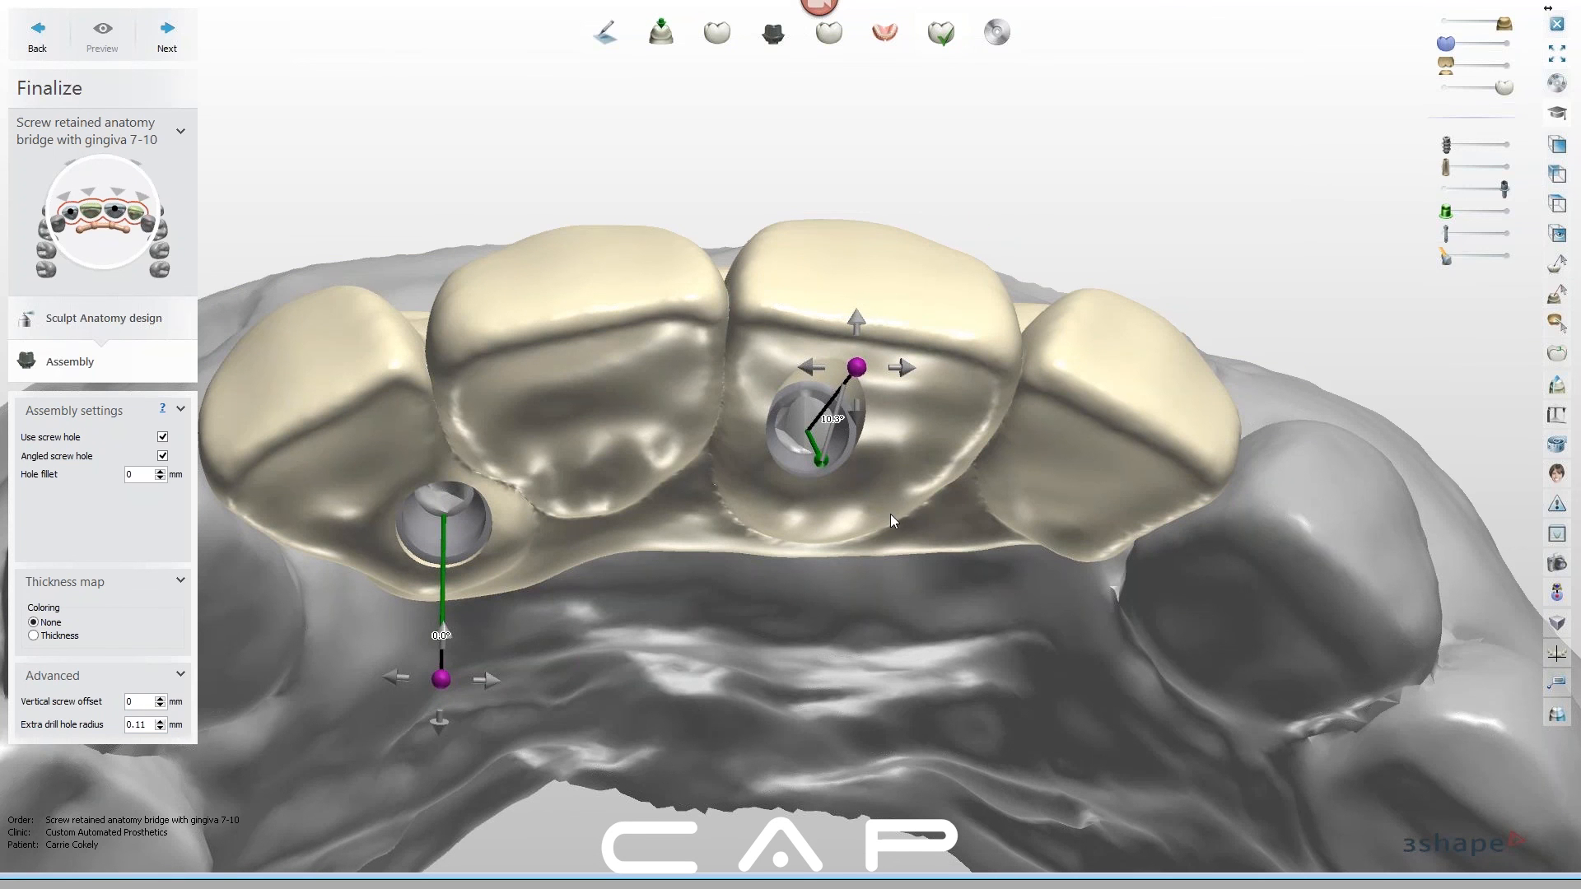
pyautogui.moveTo(875, 567); pyautogui.dragTo(572, 507, button='right')
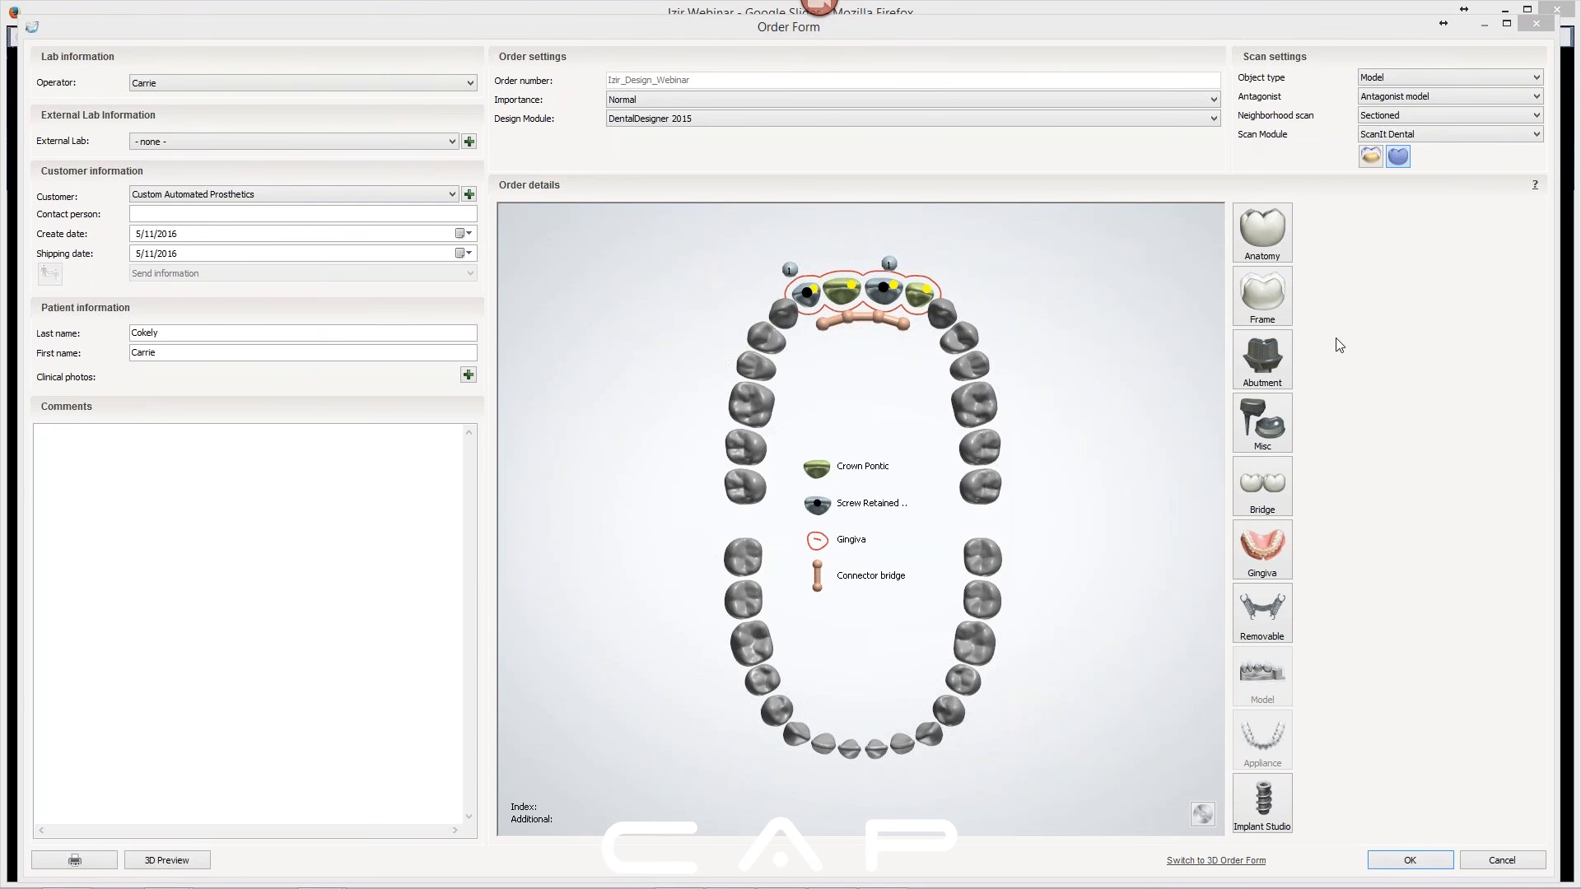
# Review the abutment system and kit choices and the manufacturing details of the screw-retained crown on tooth 7 in the order form
pyautogui.click(805, 297)
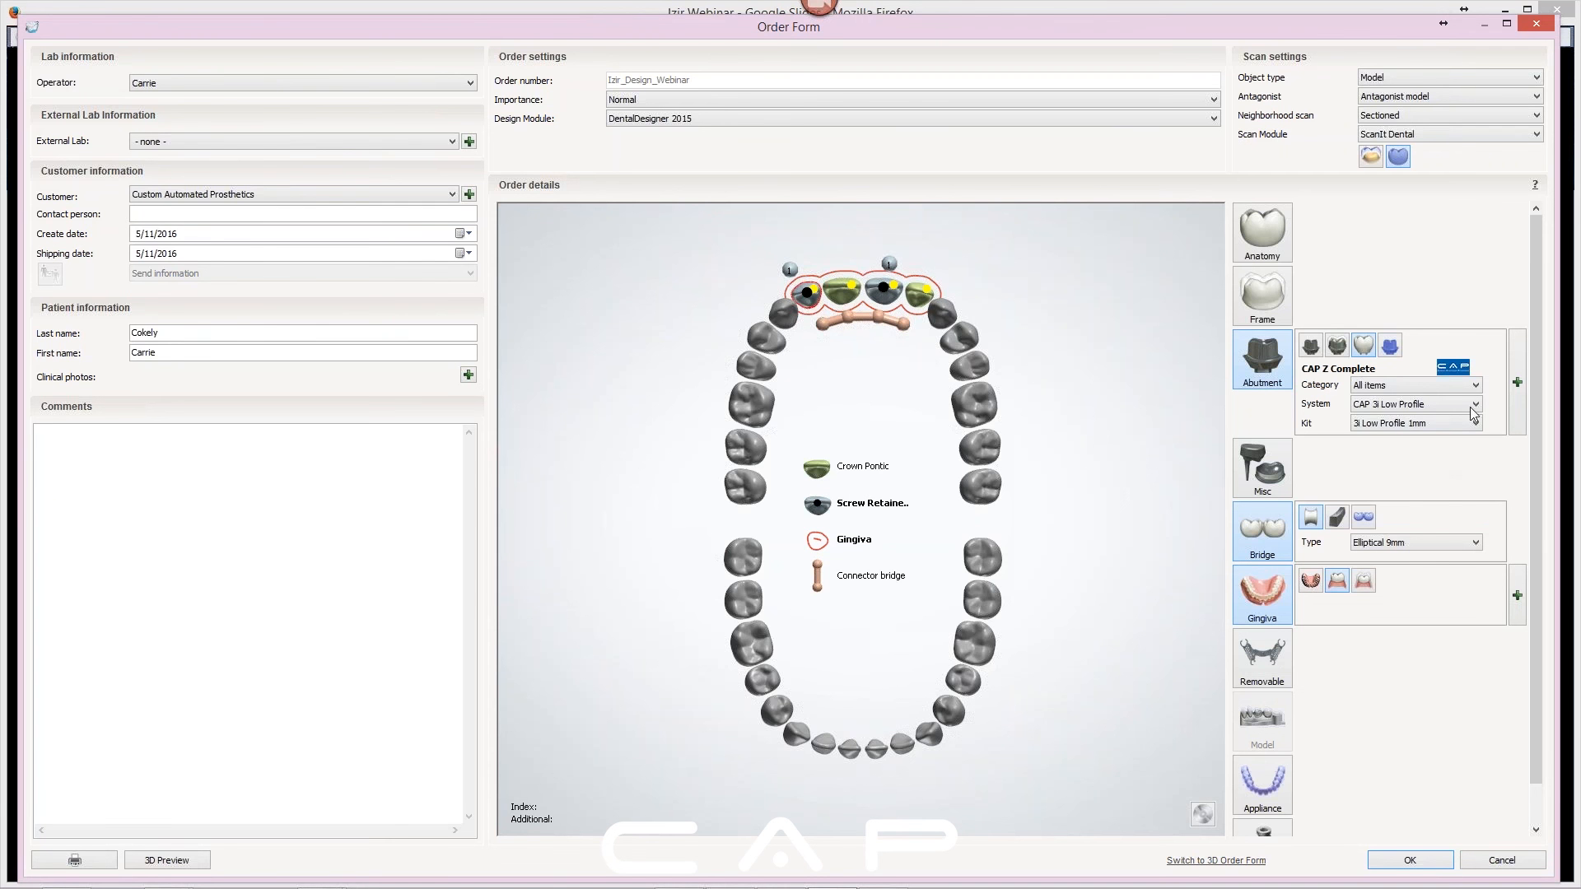
pyautogui.click(1428, 403)
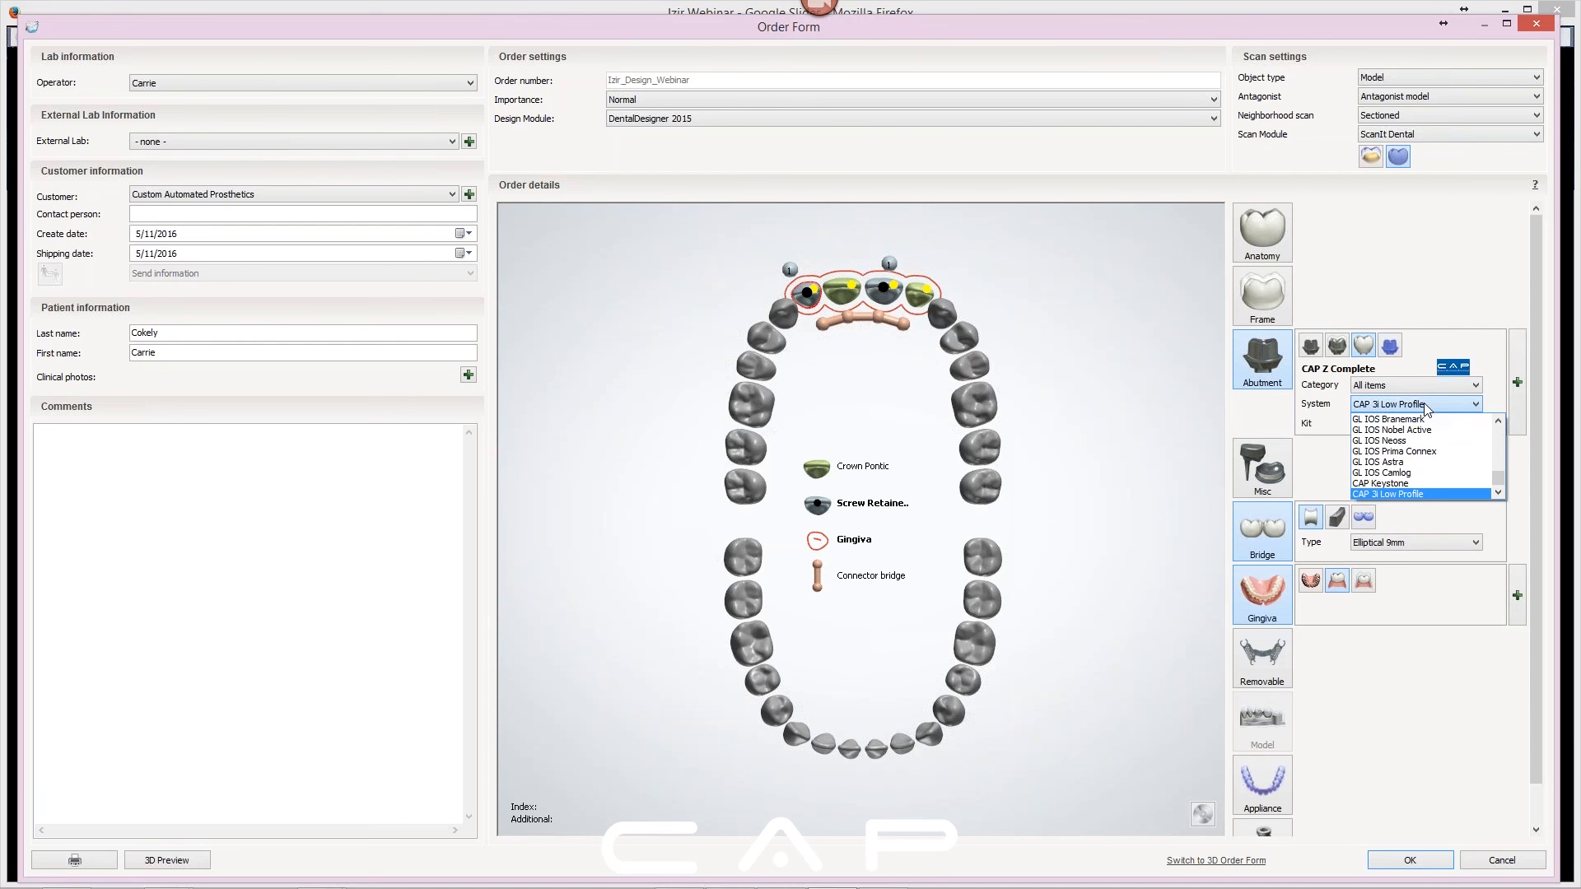
pyautogui.click(1428, 407)
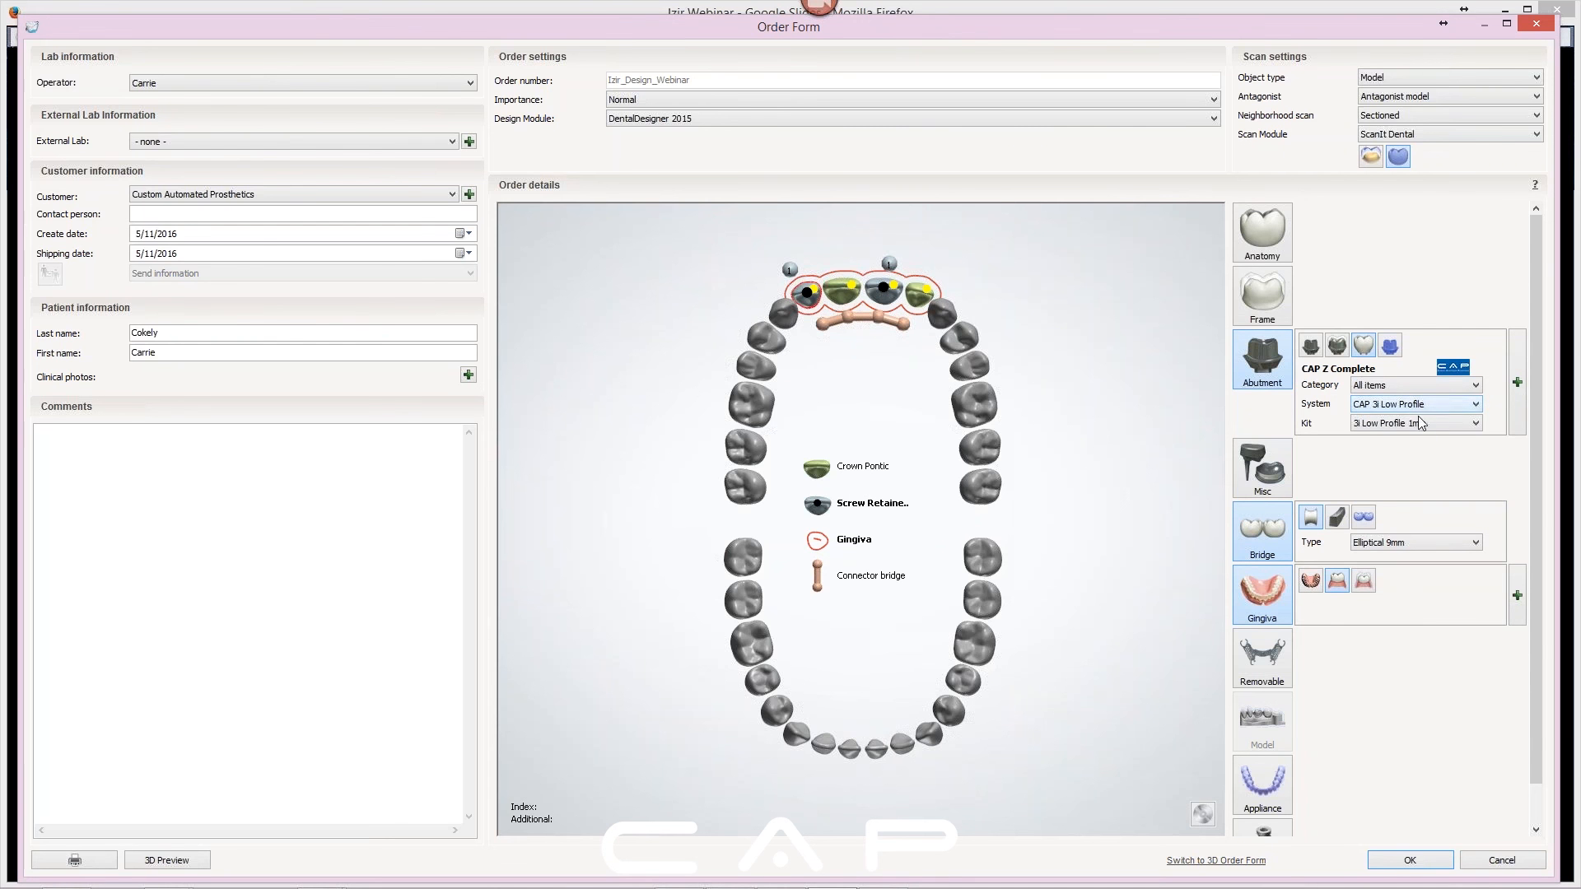
pyautogui.click(1407, 423)
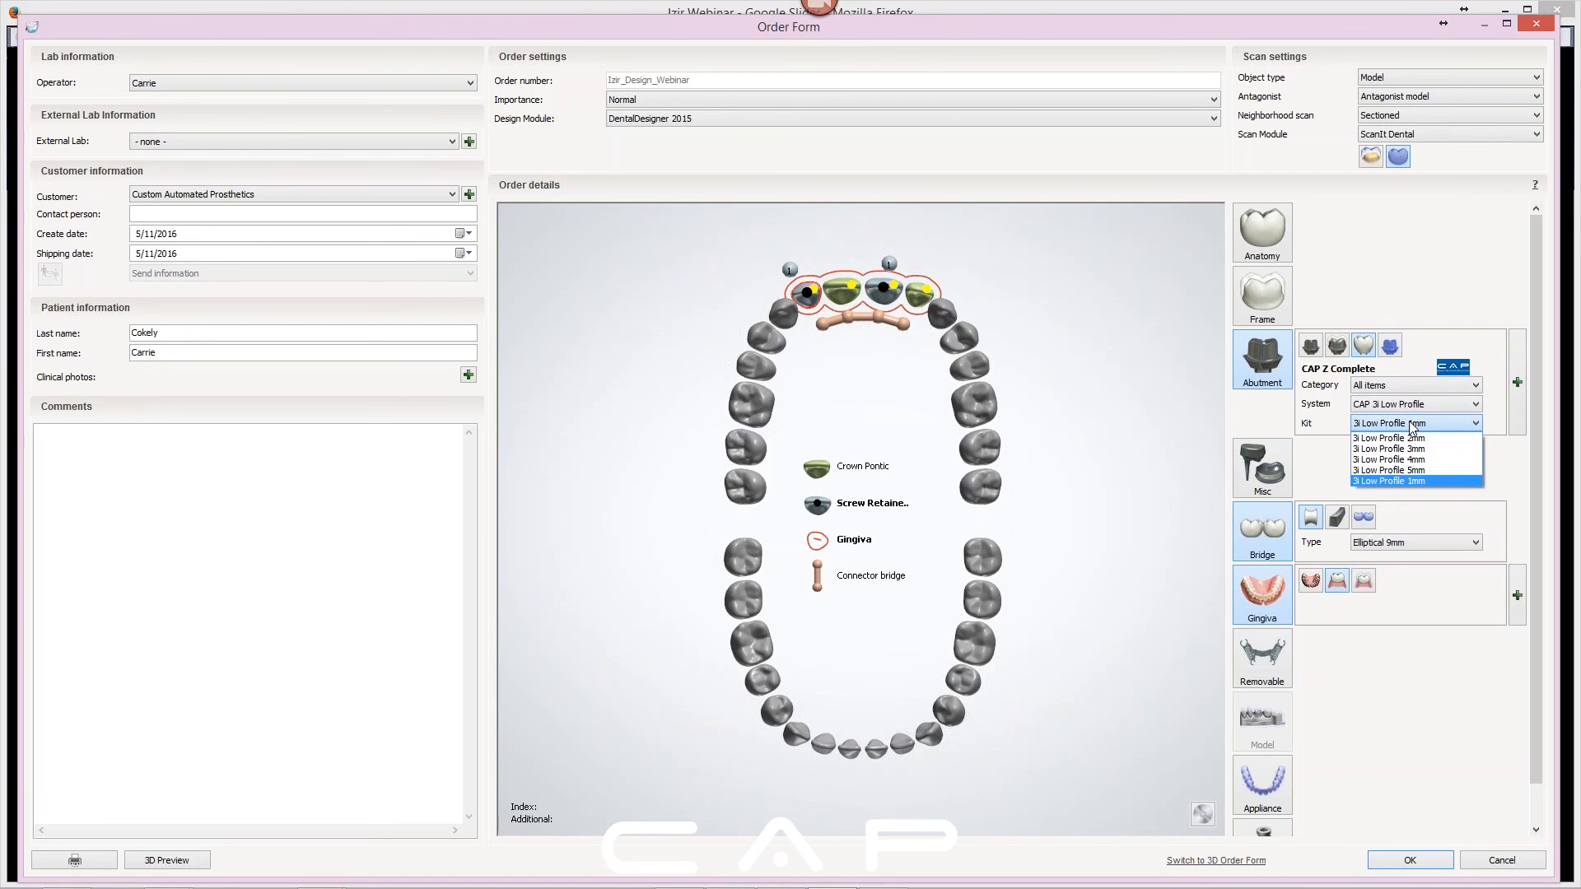
pyautogui.click(1413, 425)
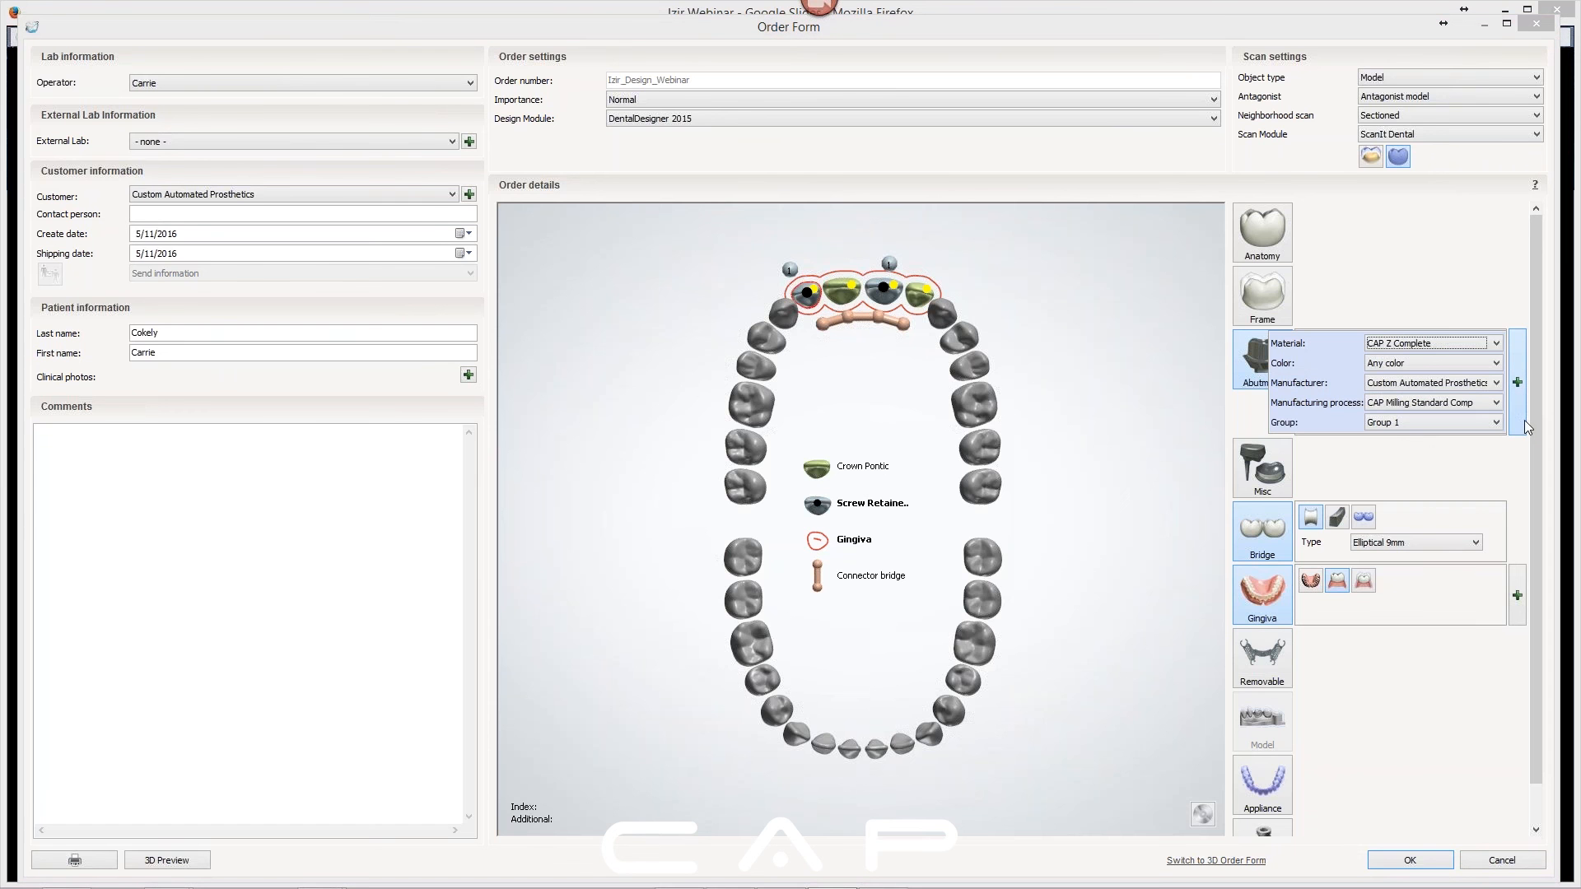
pyautogui.moveTo(1530, 397)
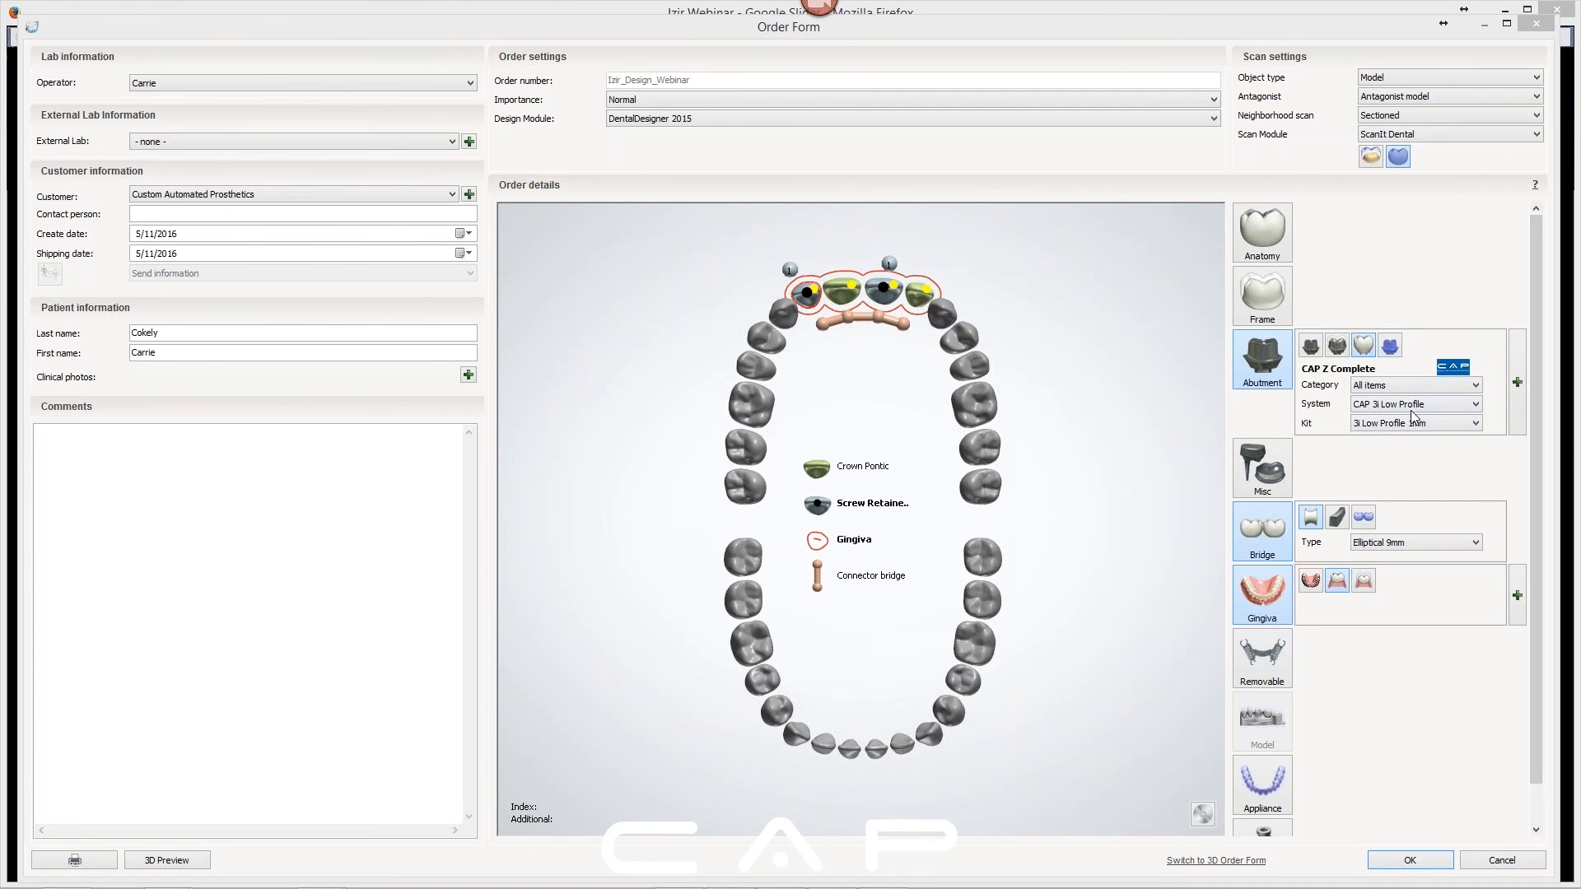
# Select the crown pontics on teeth 8 and 10 together and review their anatomy material and type
pyautogui.click(844, 292)
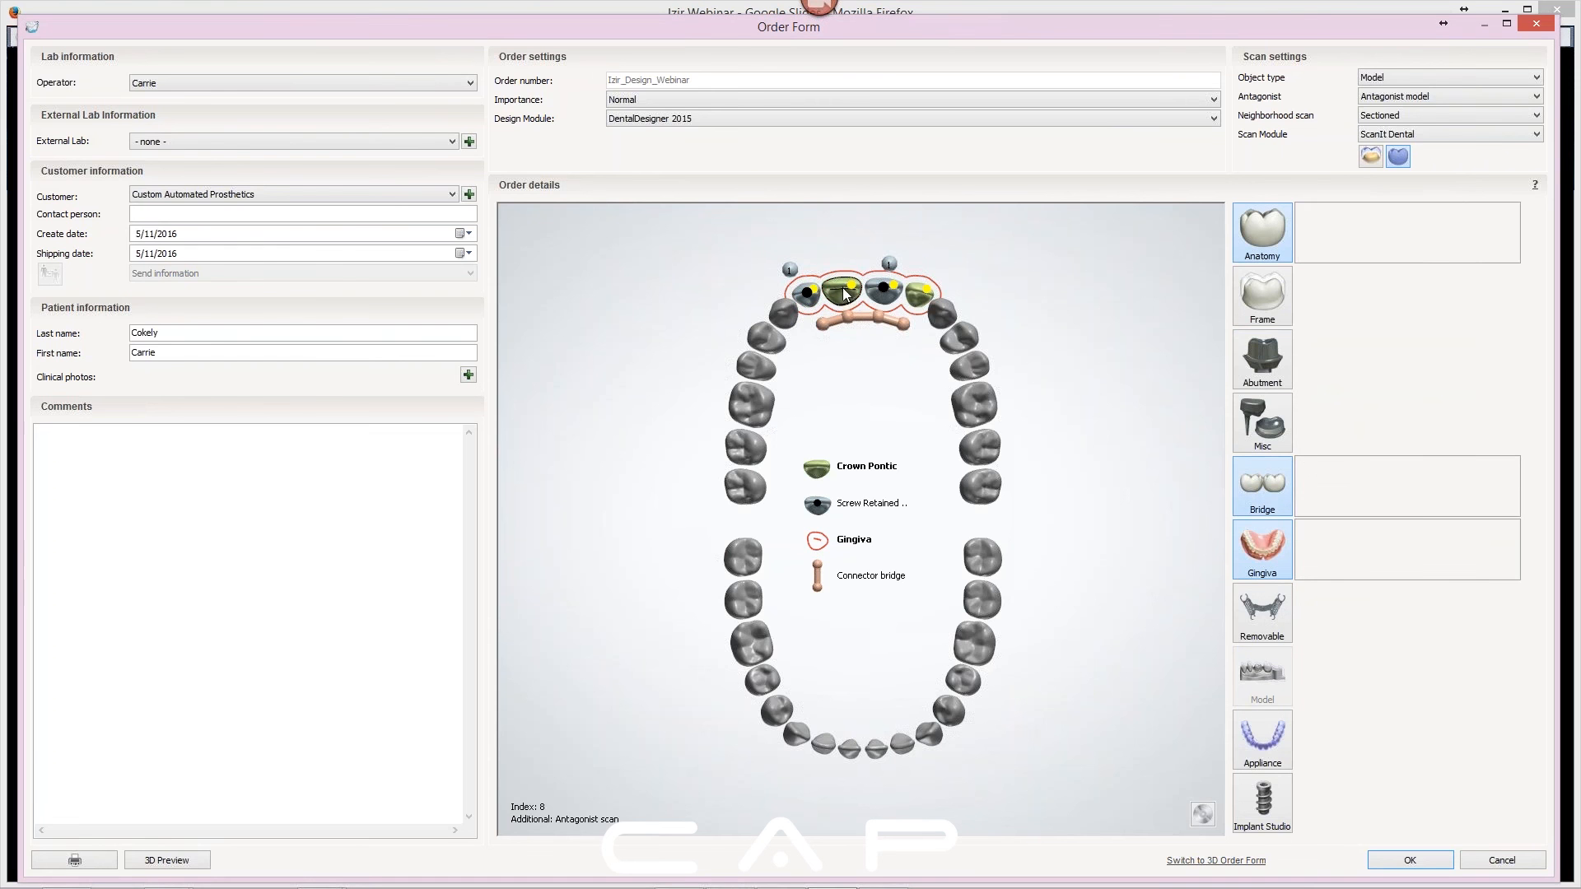
pyautogui.click(844, 293)
pyautogui.keyDown('ctrl'); pyautogui.click(920, 296); pyautogui.keyUp('ctrl')
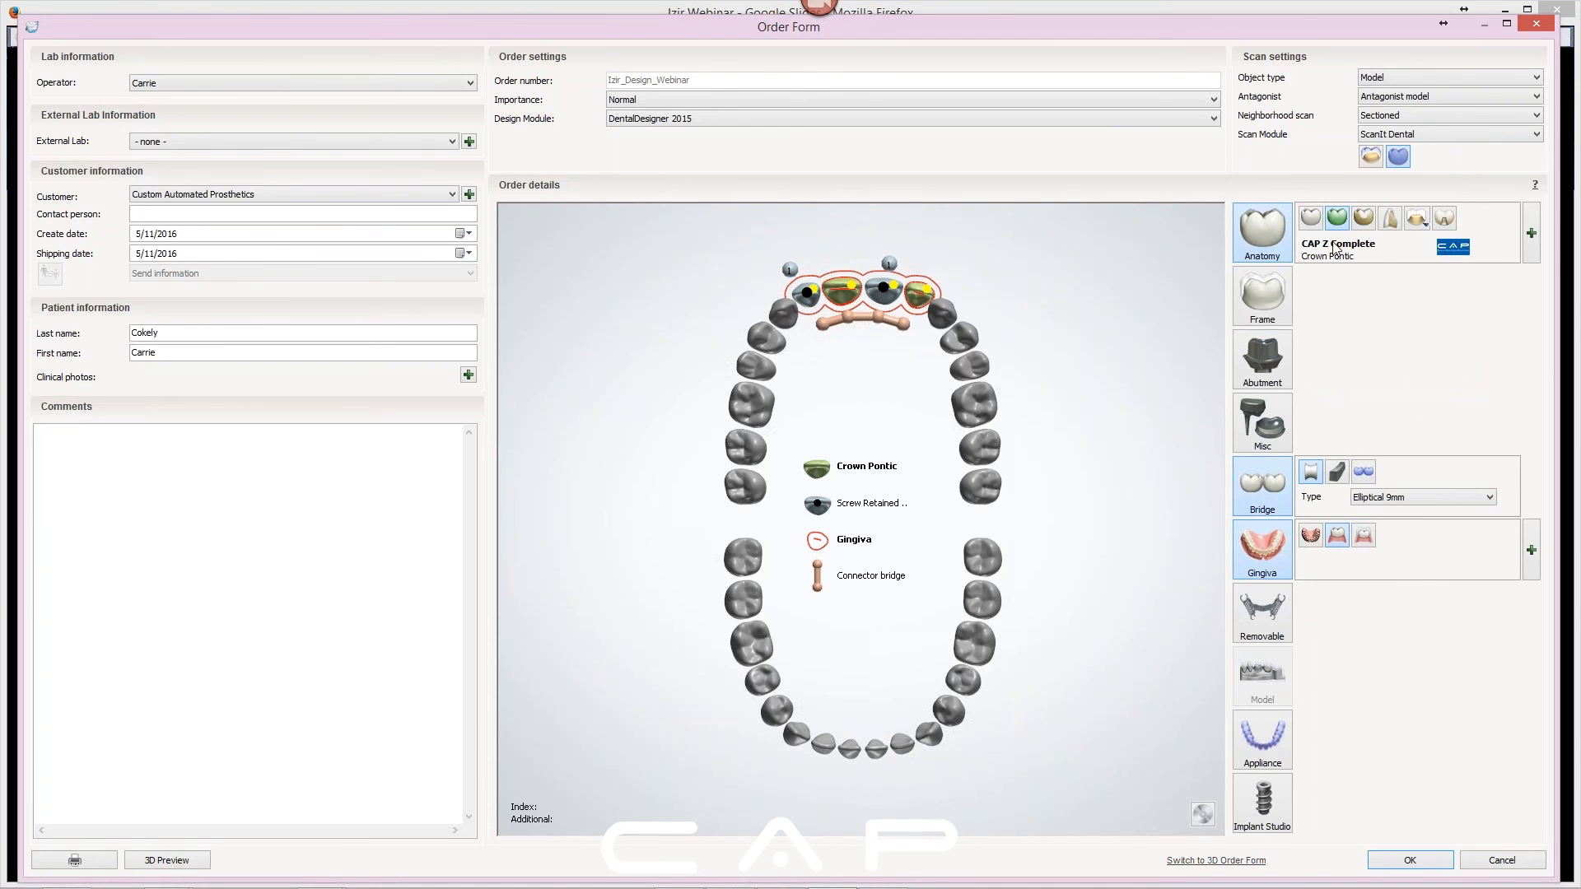
pyautogui.moveTo(1535, 248)
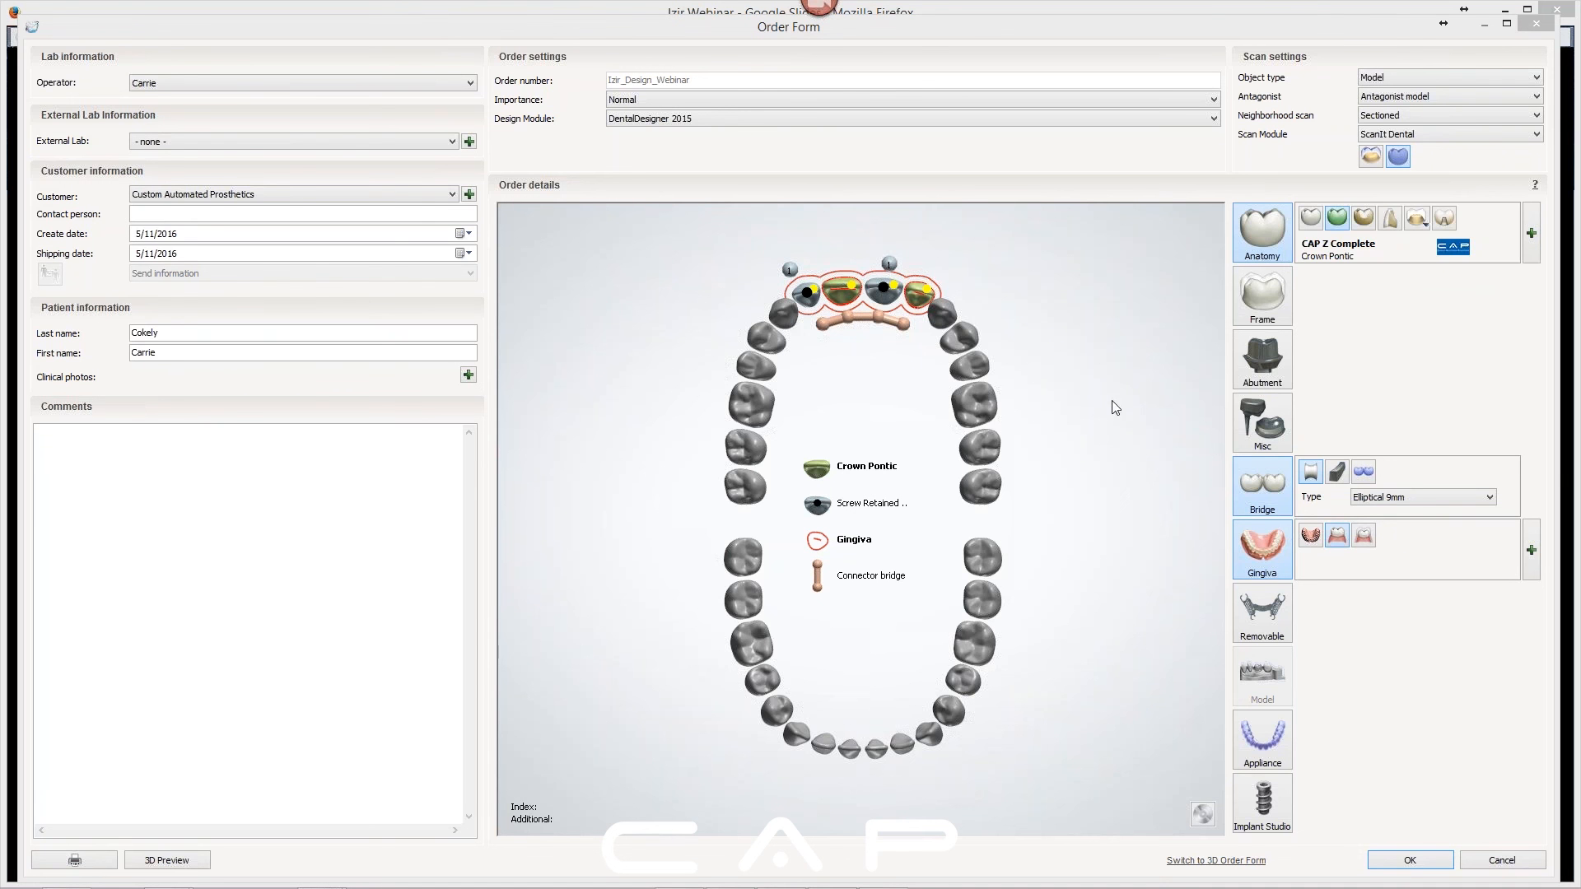
# Review the gingiva type options for the screw-retained crown on tooth 7, and clear the selection
pyautogui.click(825, 308)
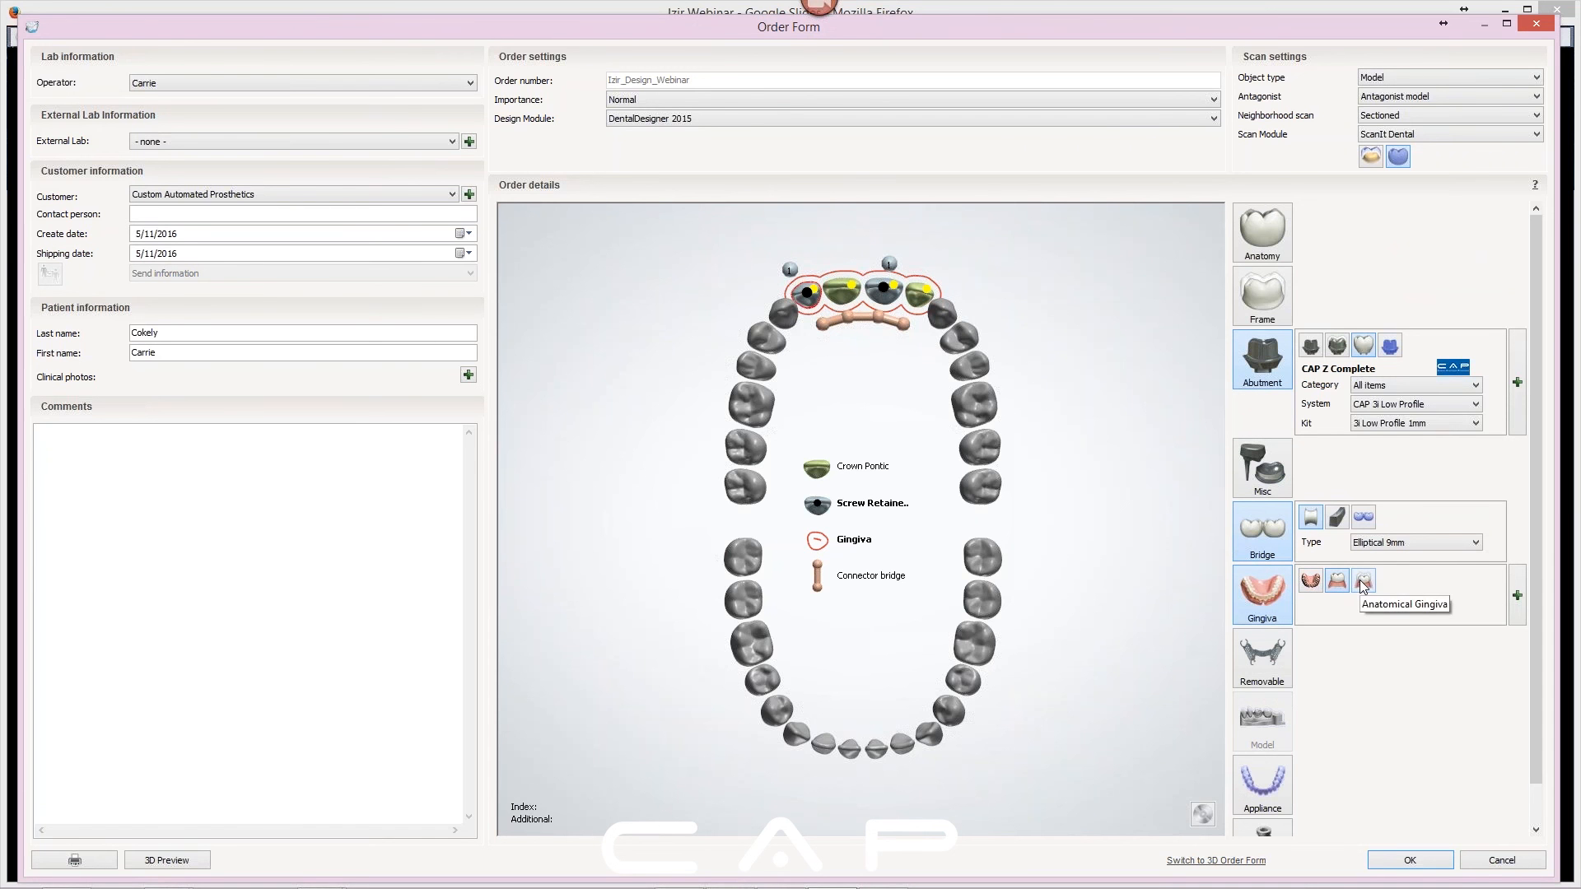
pyautogui.click(1340, 585)
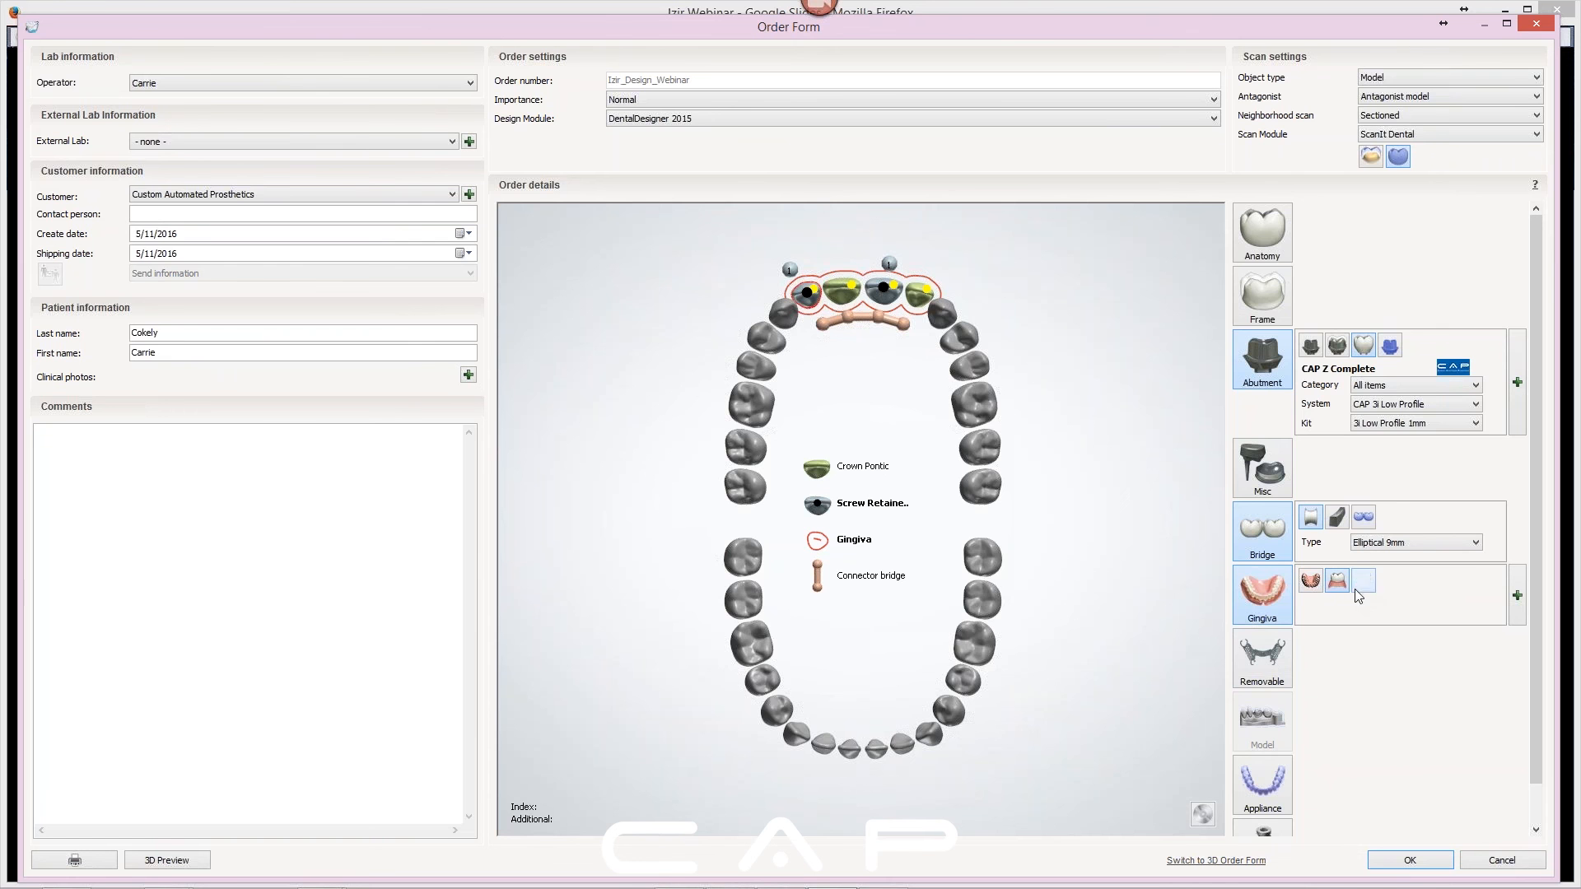
pyautogui.click(1176, 656)
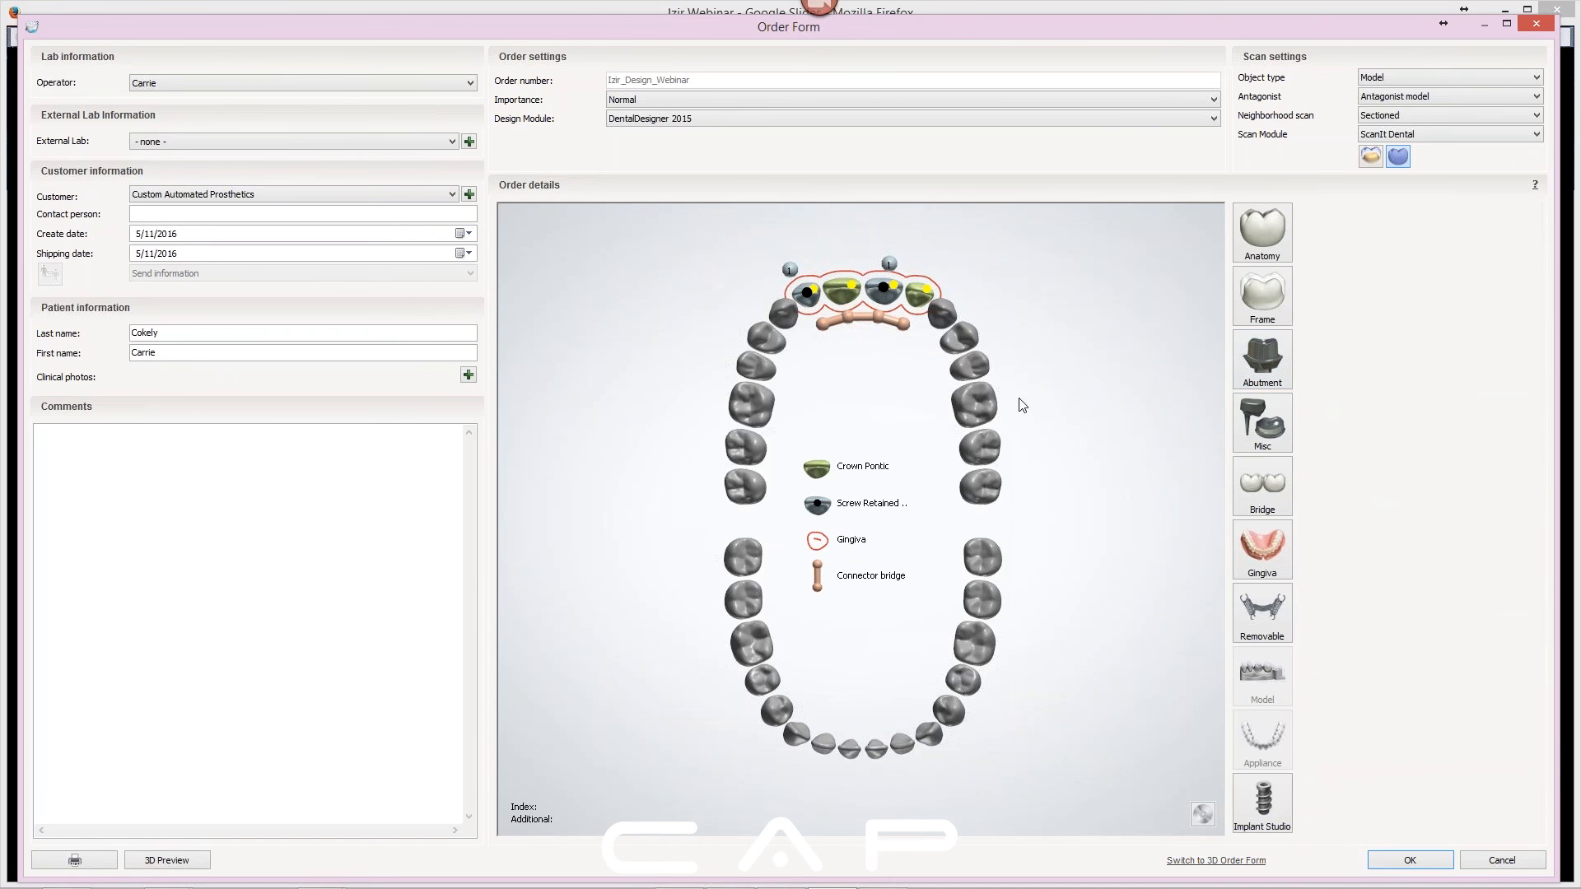
# Compare the order settings of teeth 7 and 8, including the tooth 8 pontic's material and manufacturing details, and clear the selection
pyautogui.click(812, 296)
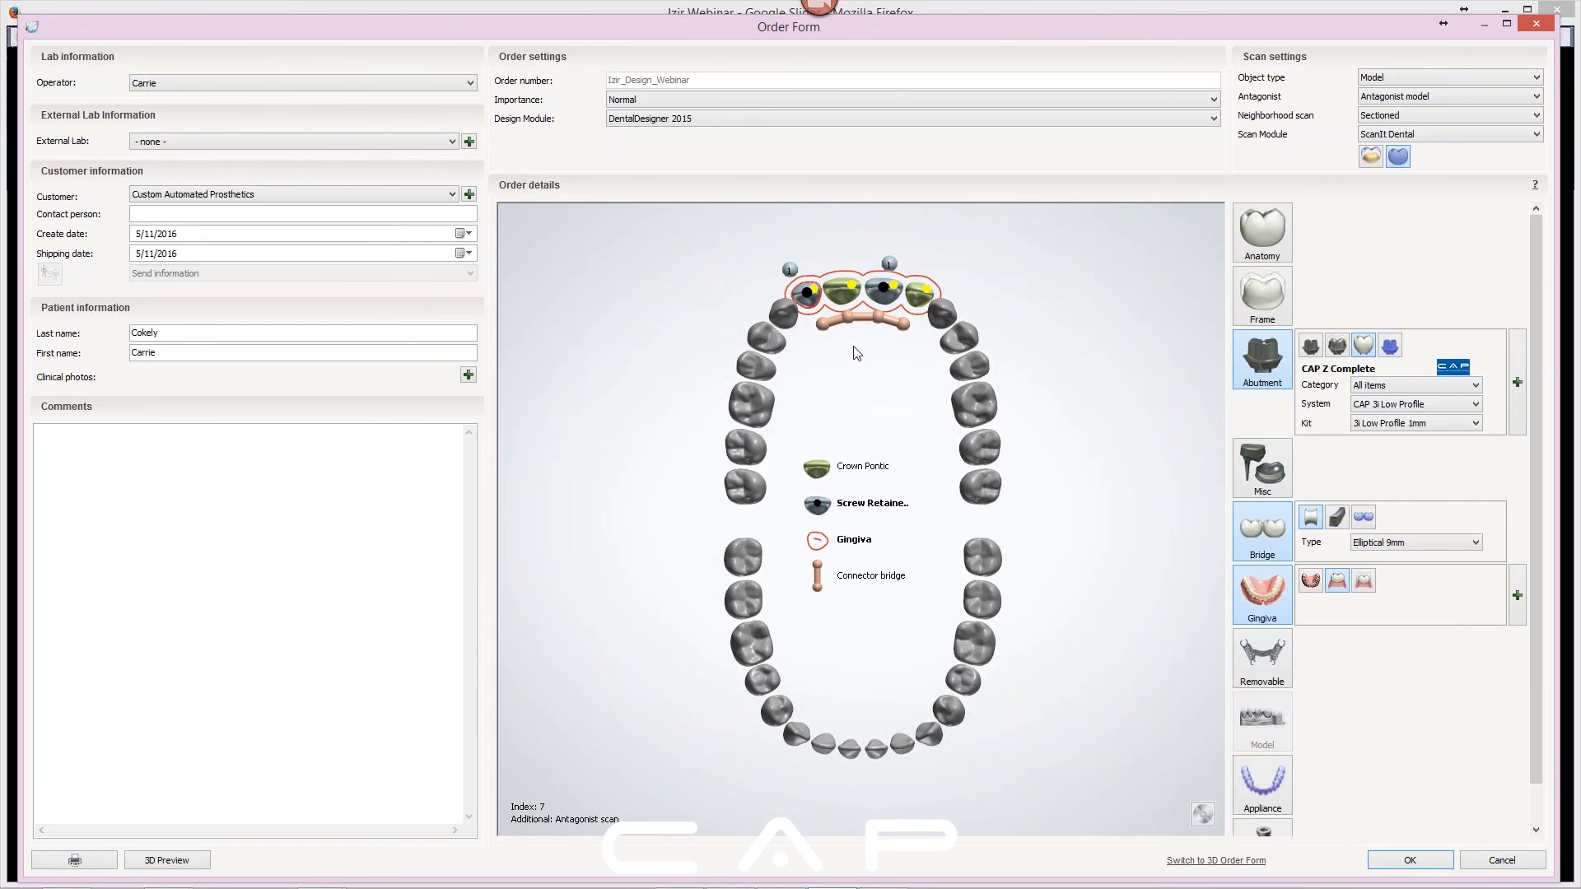
pyautogui.click(849, 317)
pyautogui.click(842, 291)
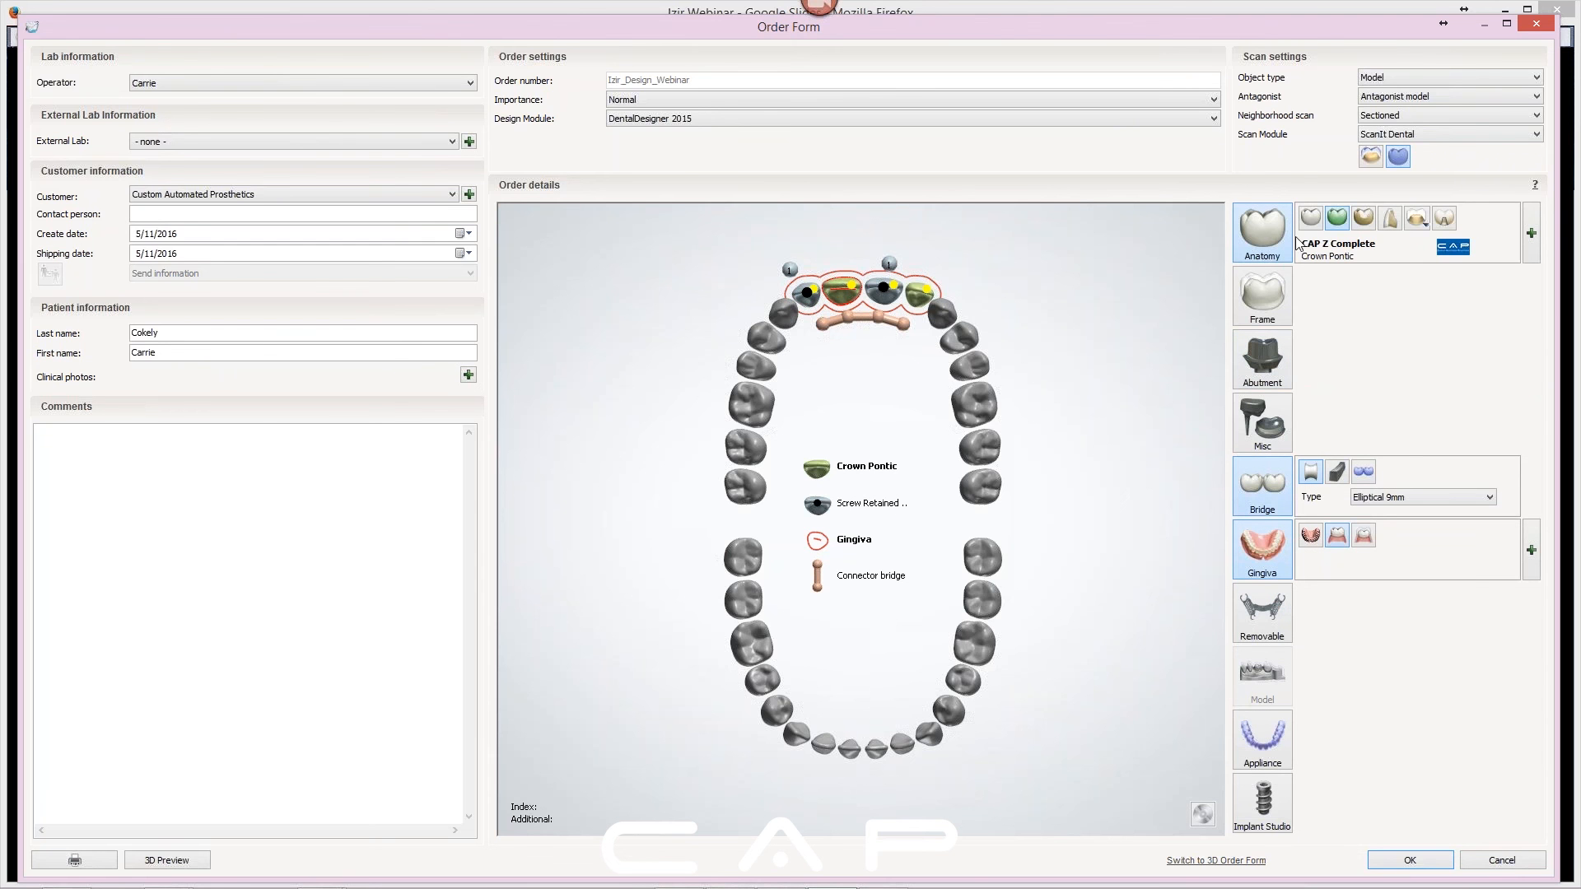
pyautogui.click(1530, 238)
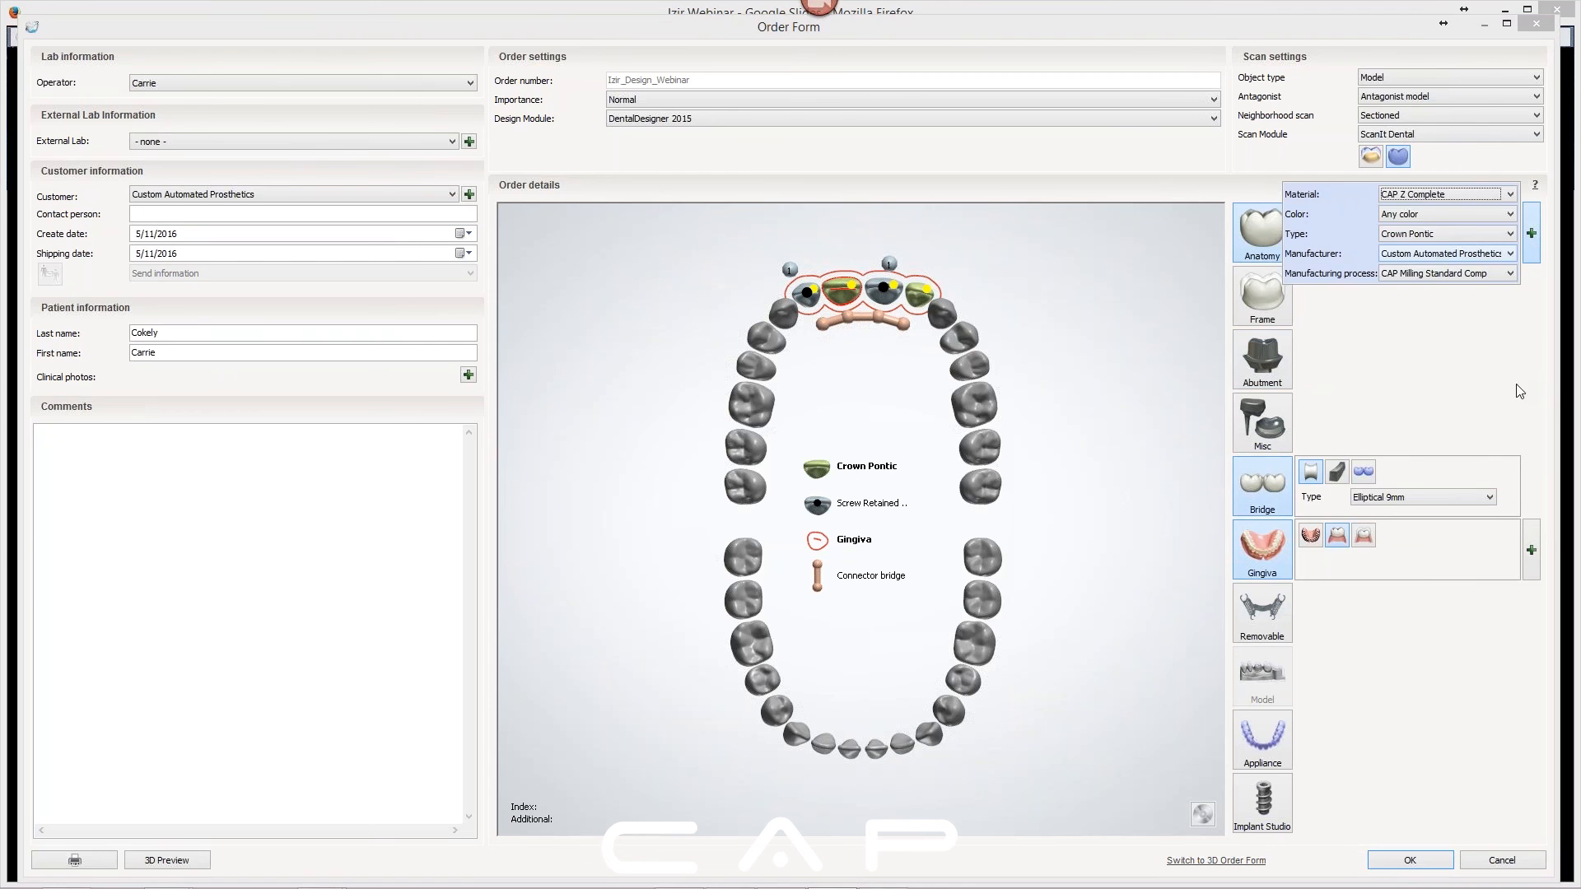
pyautogui.click(1466, 364)
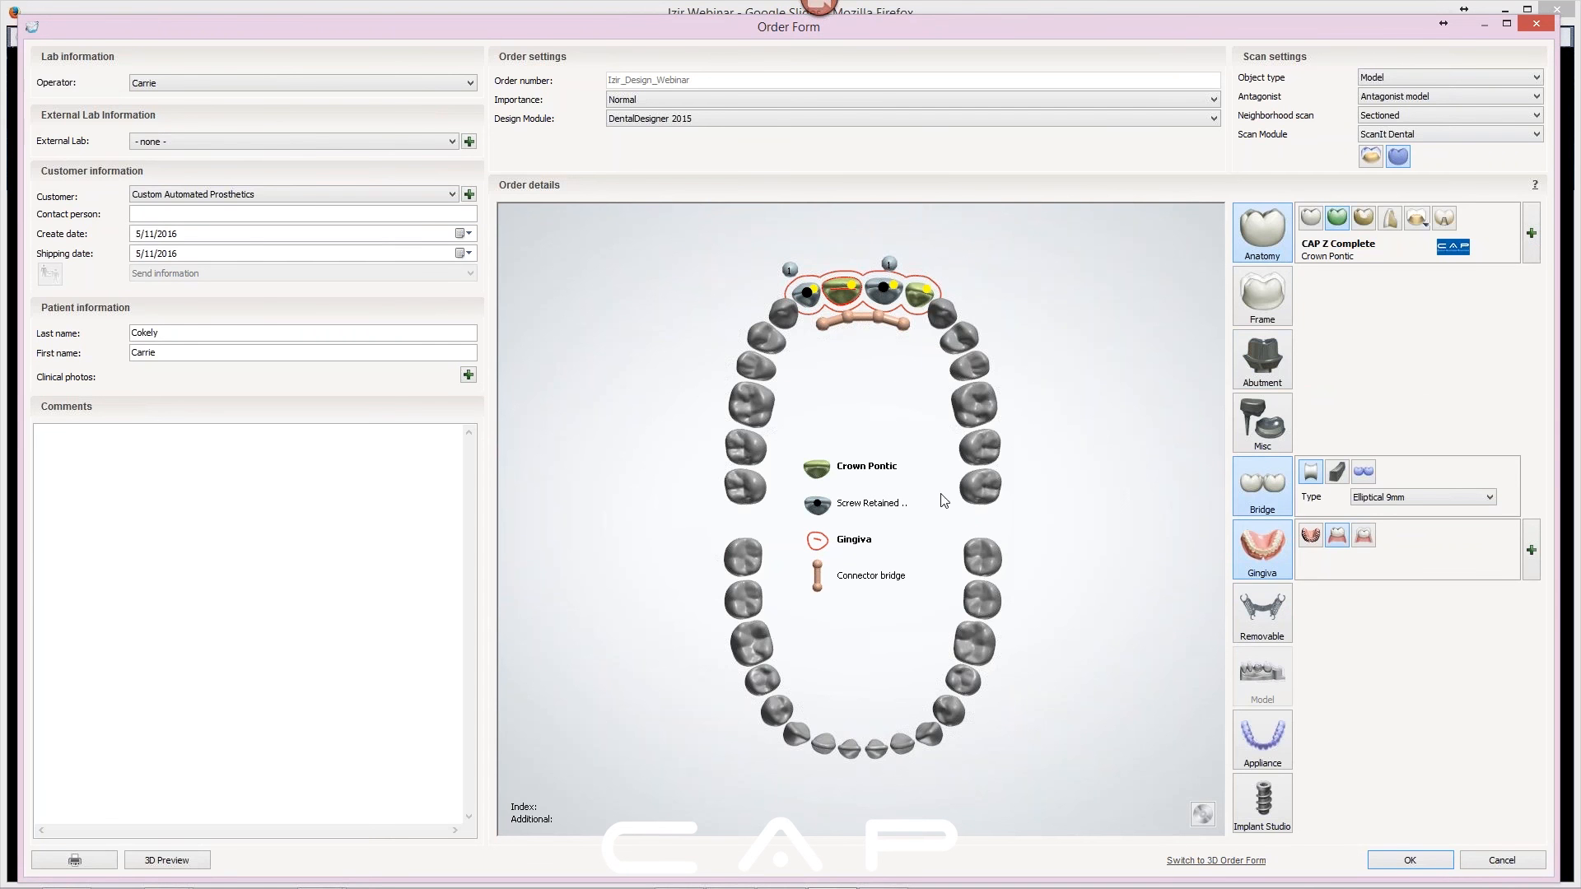
pyautogui.click(888, 414)
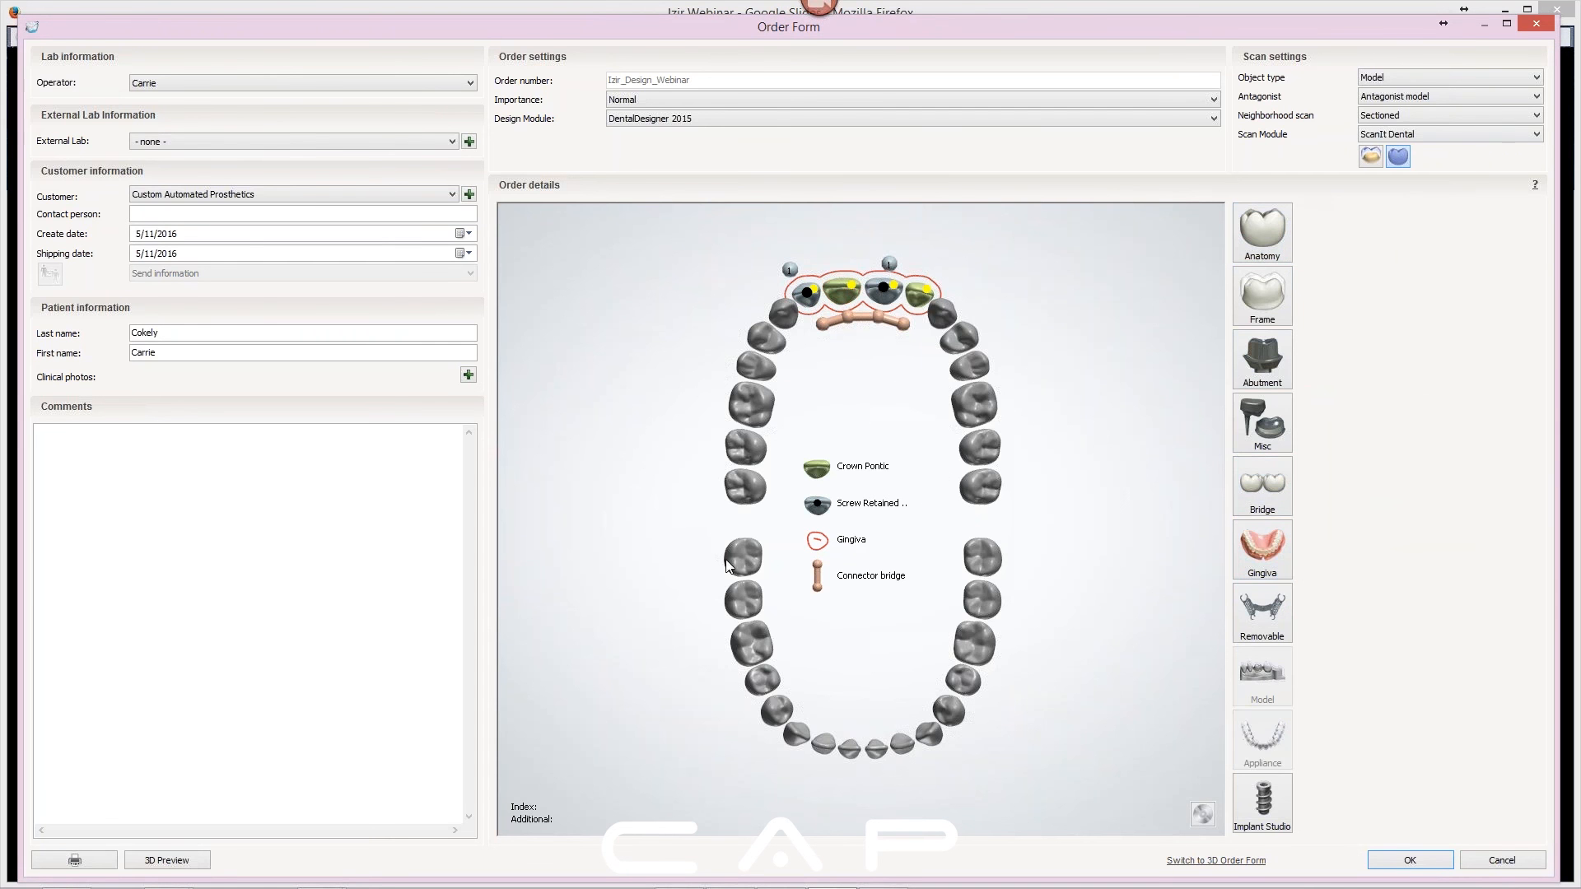